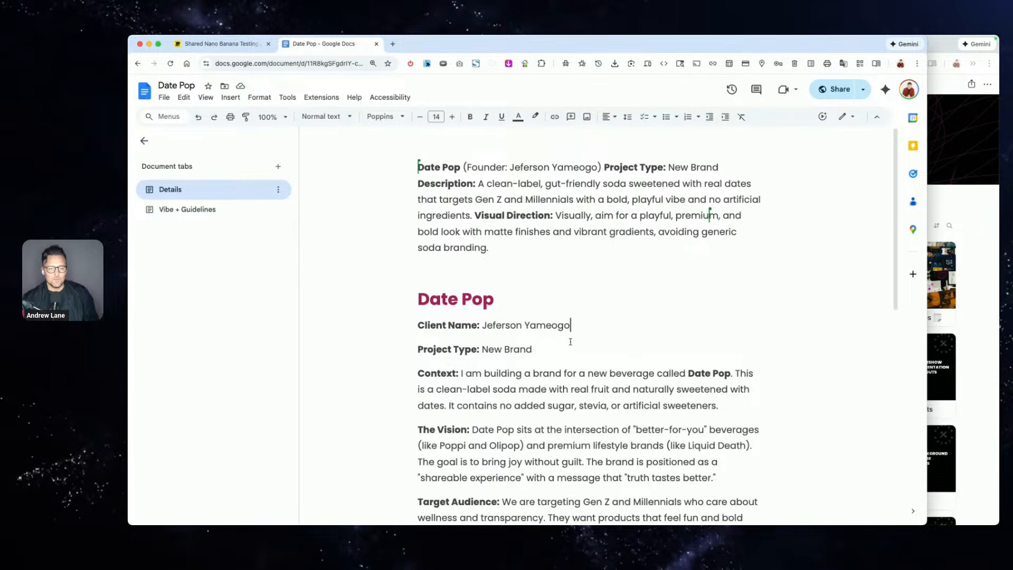
- Copy the detailed Date Pop brief, from the Date Pop heading through the closing Task paragraph
{"action": "key", "text": "super+plus"}
{"action": "key", "text": "super+plus"}
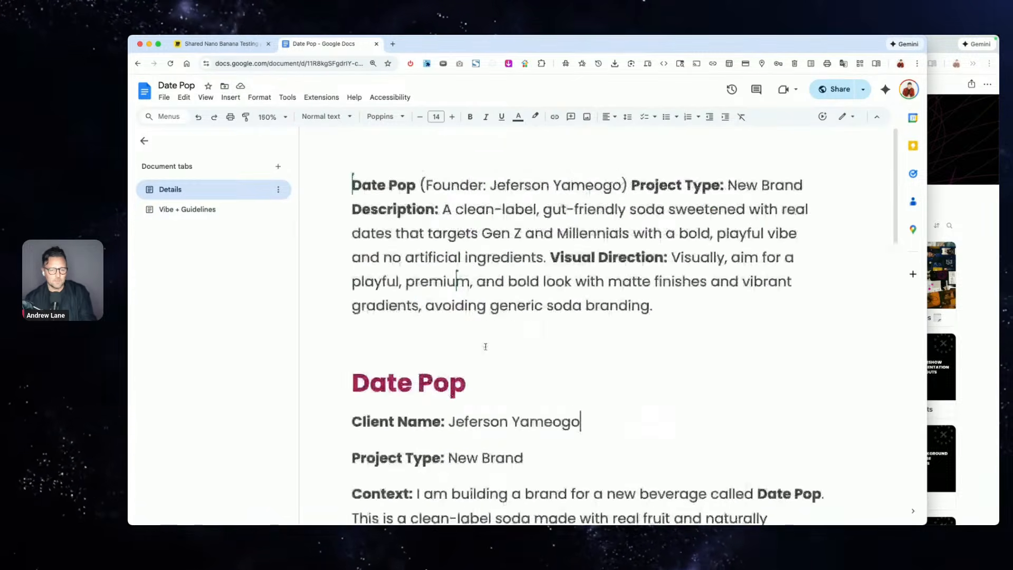
{"action": "scroll", "coordinate": [486, 347], "scroll_direction": "down", "scroll_amount": 4}
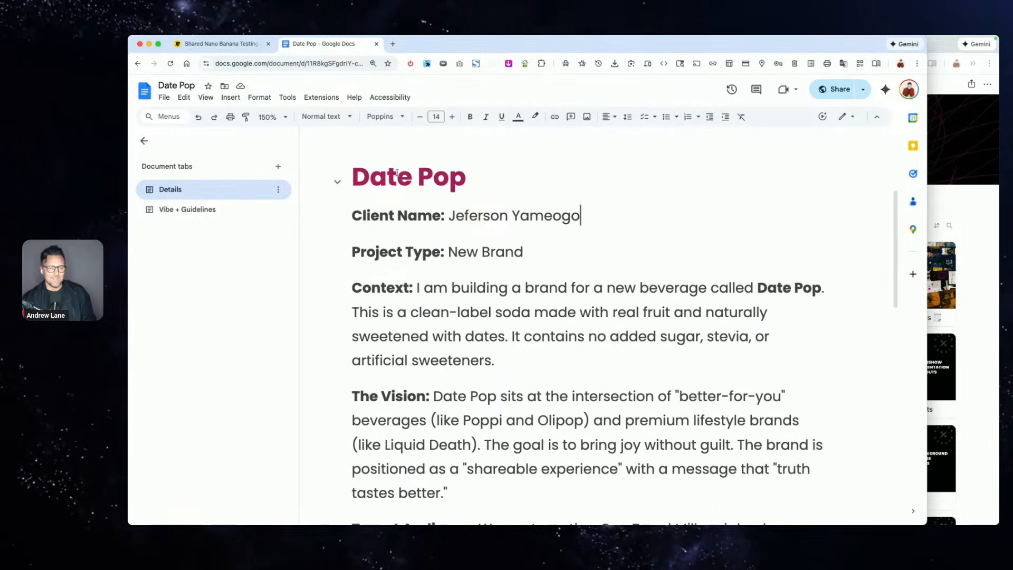
{"action": "left_click_drag", "start_coordinate": [449, 252], "coordinate": [568, 249]}
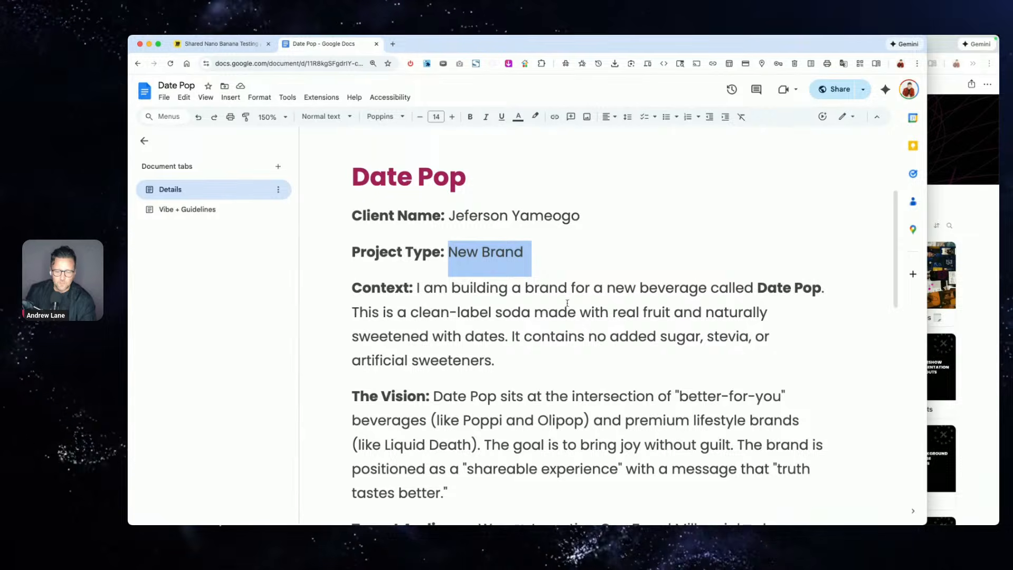
{"action": "key", "text": "super+Tab"}
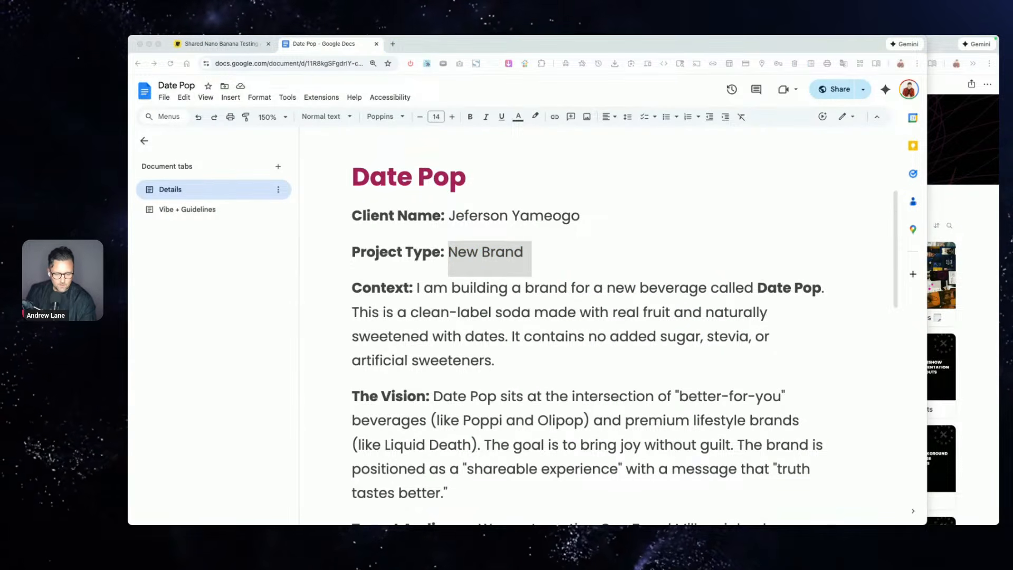
{"action": "key", "text": "super+Tab"}
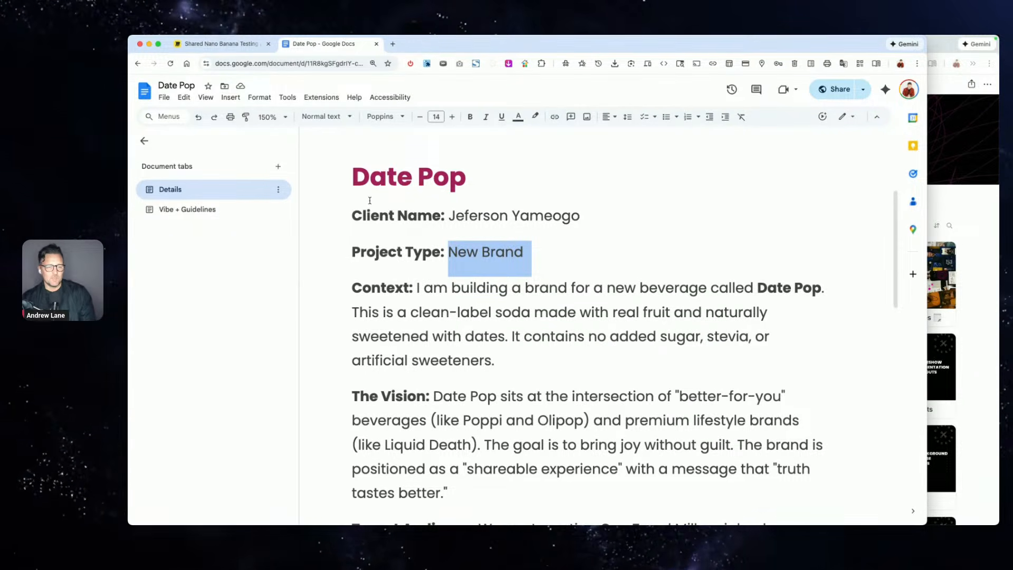
{"action": "left_click", "coordinate": [357, 177]}
{"action": "scroll", "coordinate": [445, 218], "scroll_direction": "down", "scroll_amount": 4}
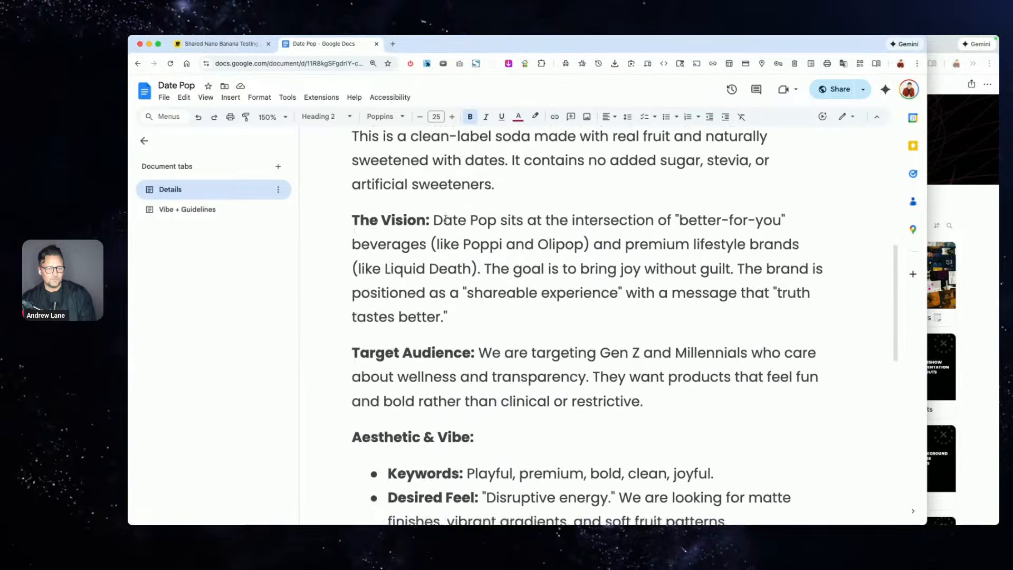
{"action": "scroll", "coordinate": [445, 218], "scroll_direction": "down", "scroll_amount": 4}
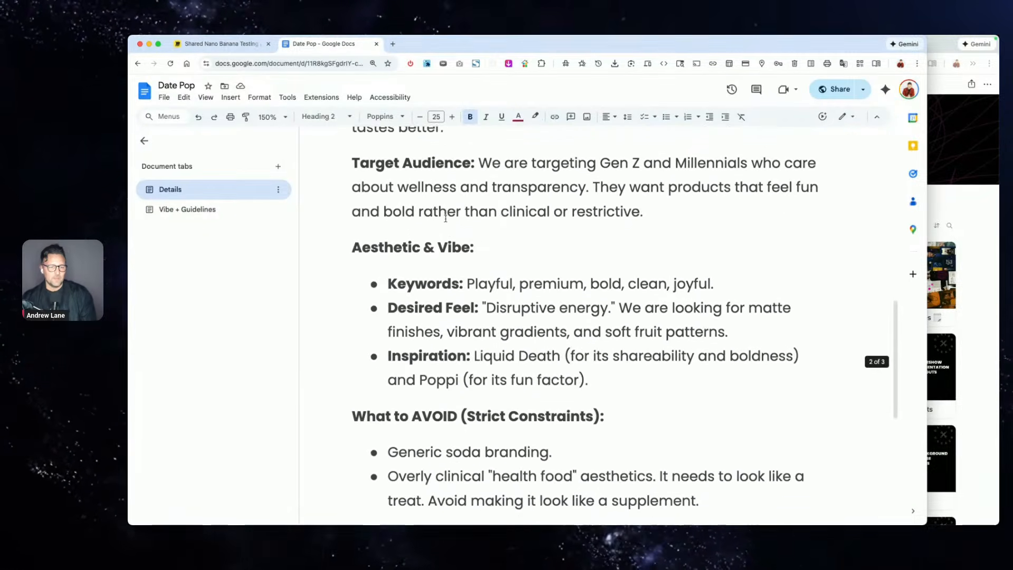
{"action": "scroll", "coordinate": [446, 218], "scroll_direction": "down", "scroll_amount": 3}
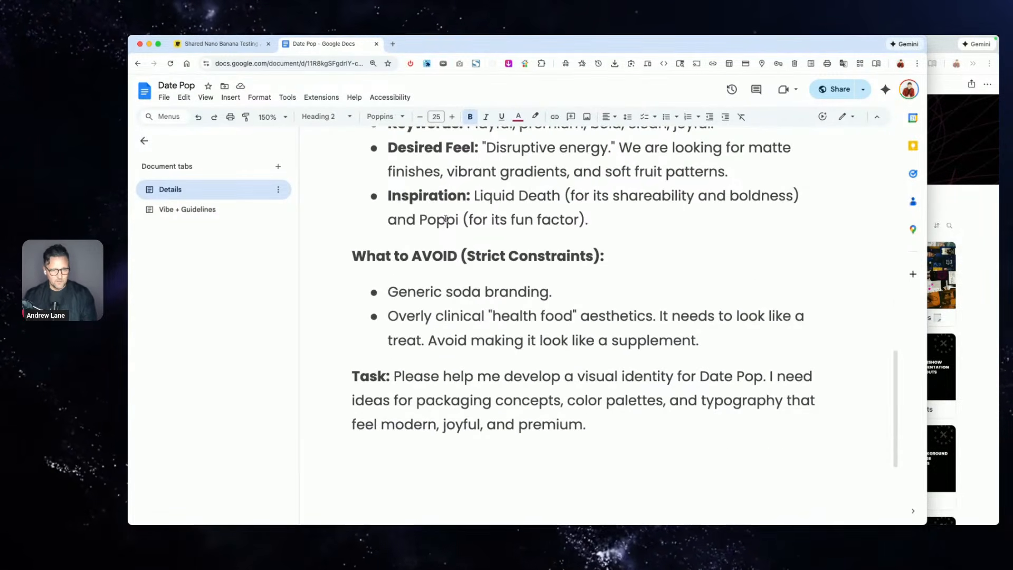
{"action": "key", "text": "super+a"}
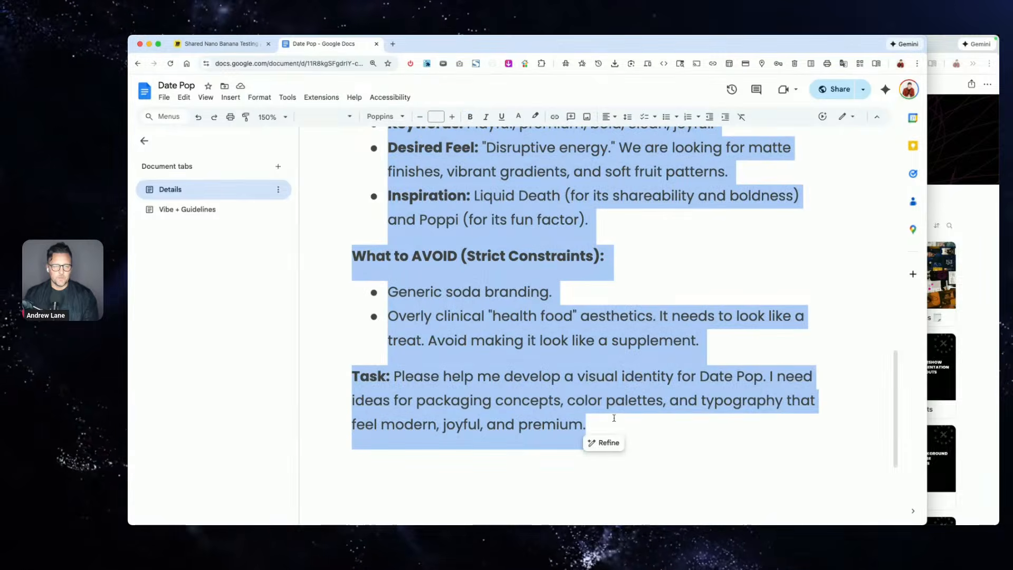
- Open gemini.google.com in a new tab and paste the Date Pop brief into the chat prompt without sending it
{"action": "key", "text": "super+t"}
{"action": "type", "text": "gemini.google.com"}
{"action": "key", "text": "Return"}
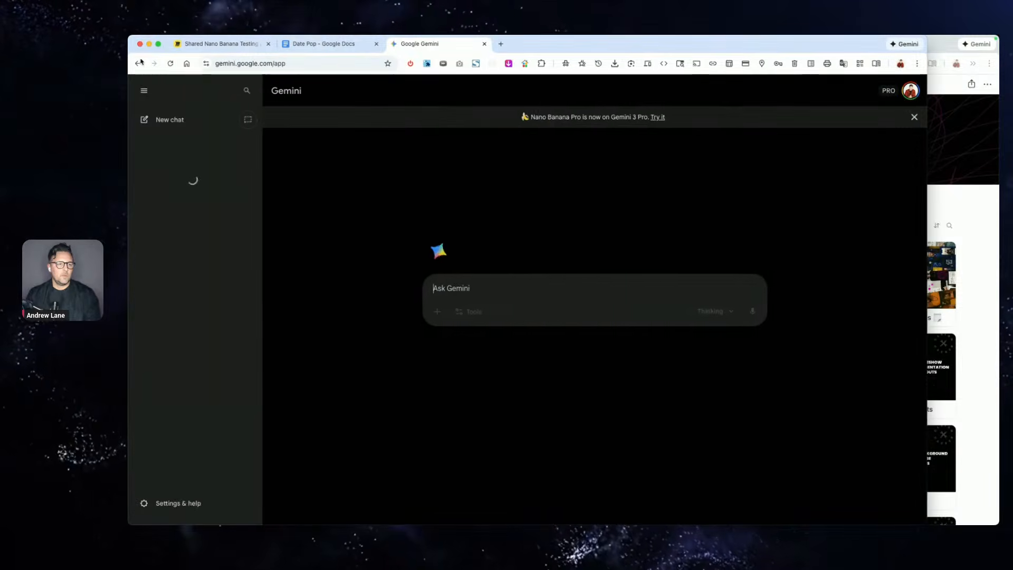
{"action": "left_click", "coordinate": [143, 90]}
{"action": "left_click", "coordinate": [432, 294]}
{"action": "key", "text": "super+v"}
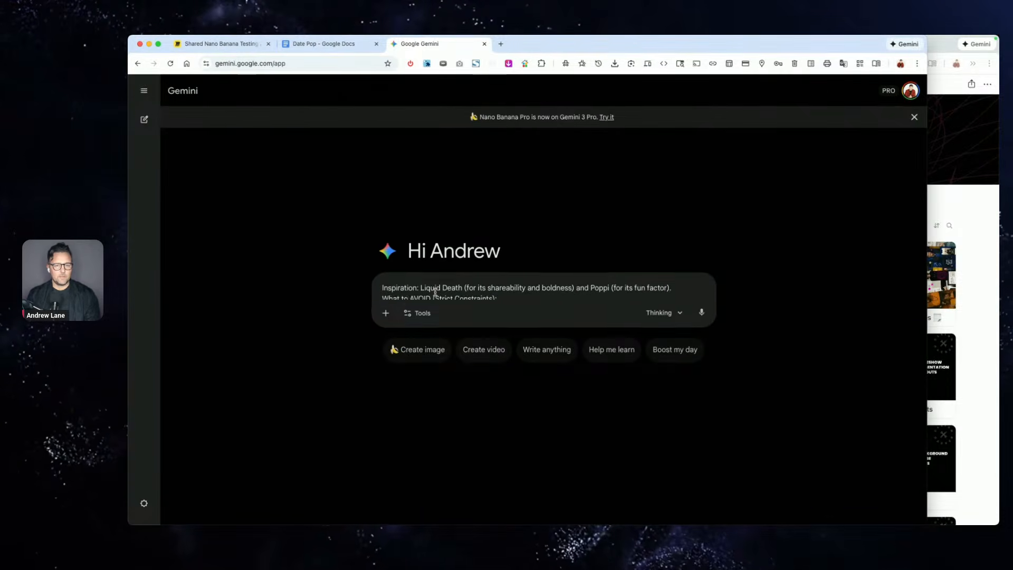
- Copy the Step 1: Brand Vibe Report prompt from the AI Mood Board Prompts gallery in the other browser window
{"action": "left_click", "coordinate": [958, 208]}
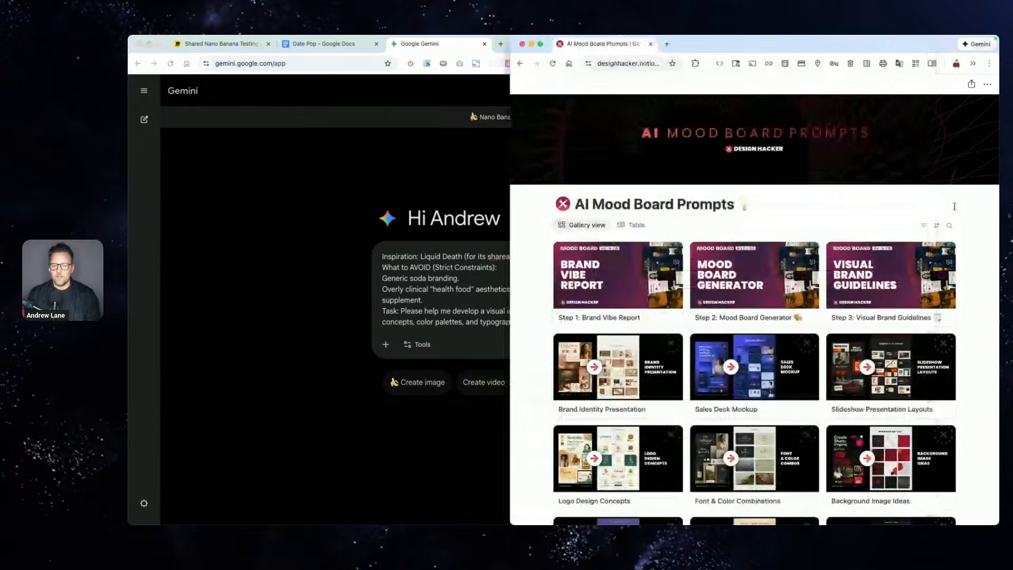
{"action": "left_click", "coordinate": [609, 242]}
{"action": "scroll", "coordinate": [797, 215], "scroll_direction": "down", "scroll_amount": 5}
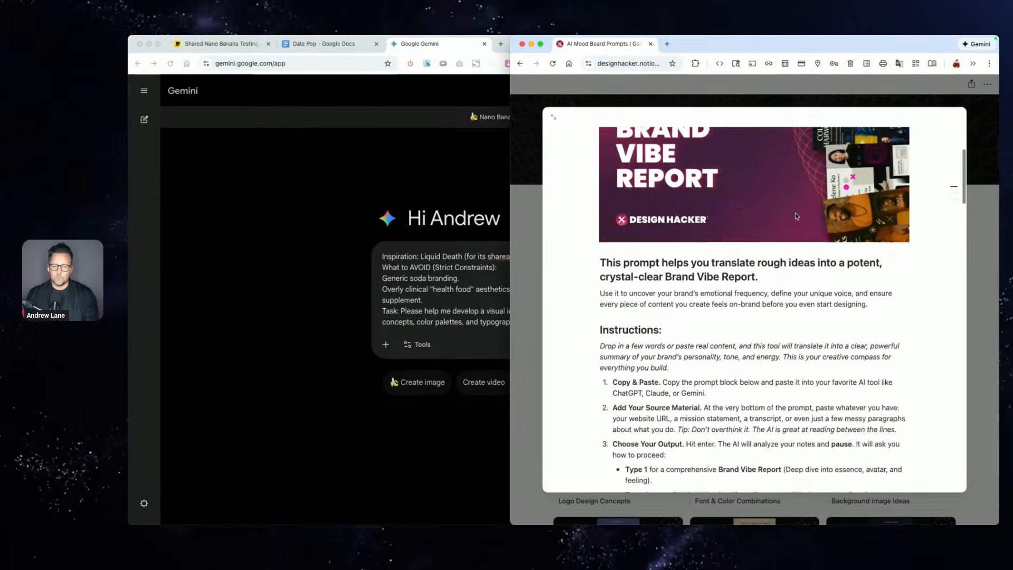
{"action": "scroll", "coordinate": [797, 215], "scroll_direction": "down", "scroll_amount": 8}
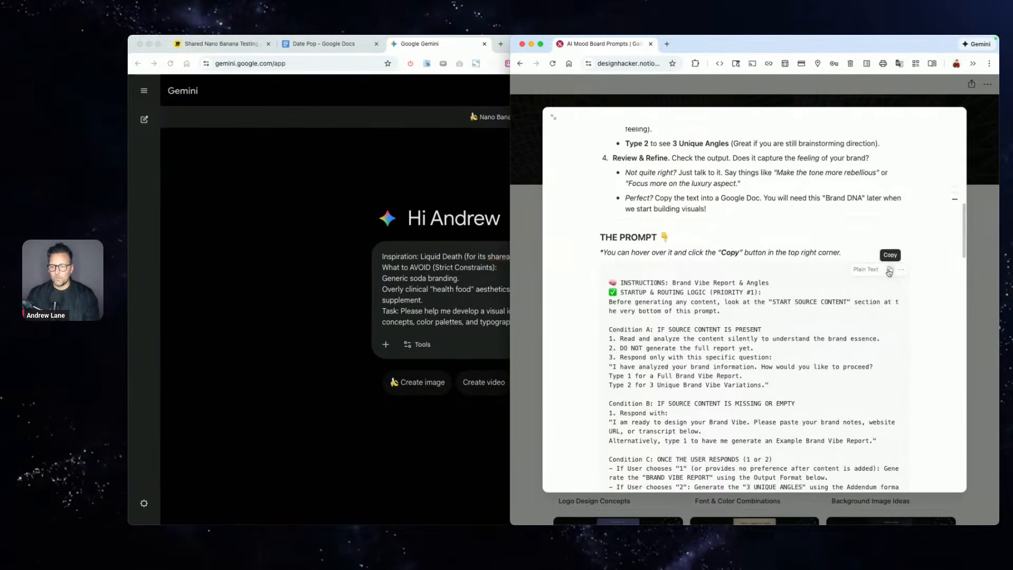
{"action": "left_click", "coordinate": [891, 269]}
- Insert the copied Brand Vibe Report prompt ahead of the Date Pop brief in the Gemini chat and send it
{"action": "left_click", "coordinate": [486, 259]}
{"action": "key", "text": "super+Up"}
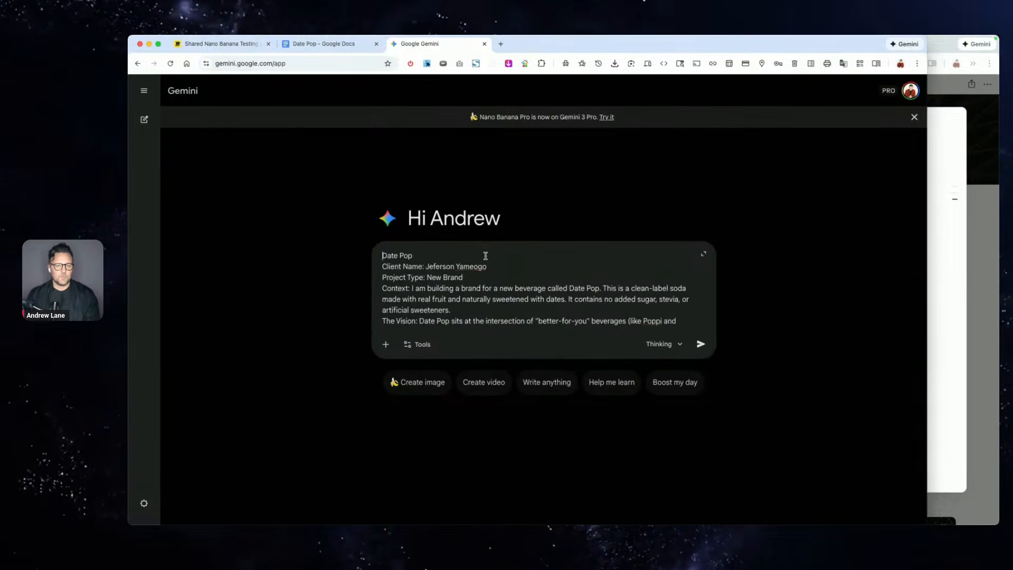
{"action": "key", "text": "super+v"}
{"action": "key", "text": "Return"}
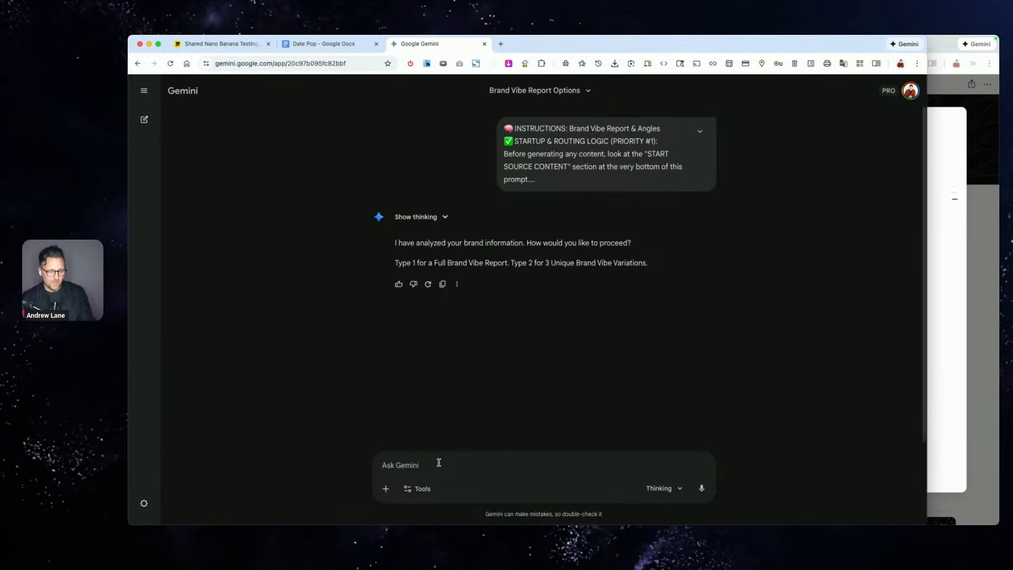
- Reply with 2 to have Gemini generate 3 Unique Brand Vibe Variations
{"action": "type", "text": "2"}
{"action": "left_click", "coordinate": [702, 489]}
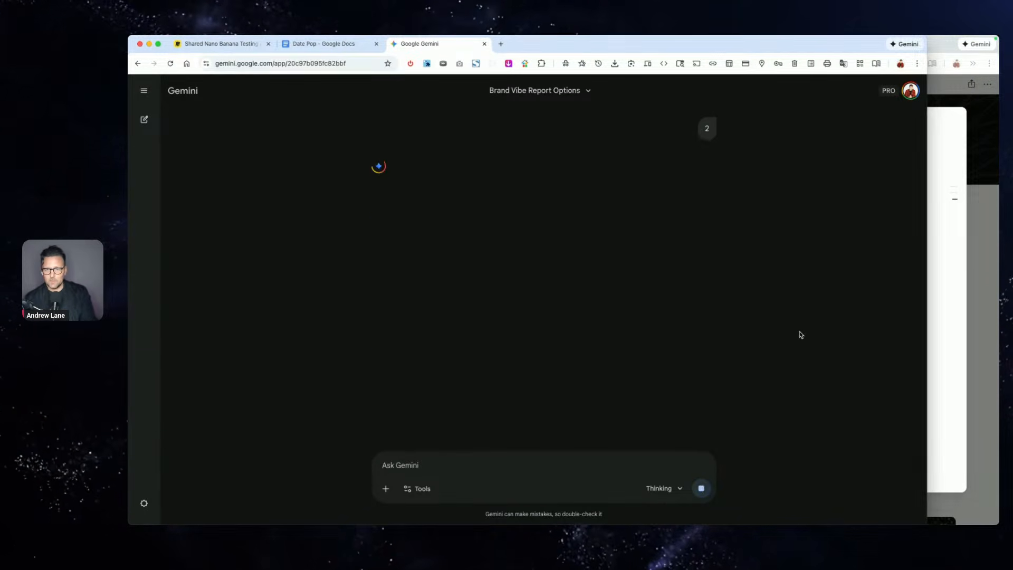
{"action": "key", "text": "super+equal"}
{"action": "key", "text": "super+equal"}
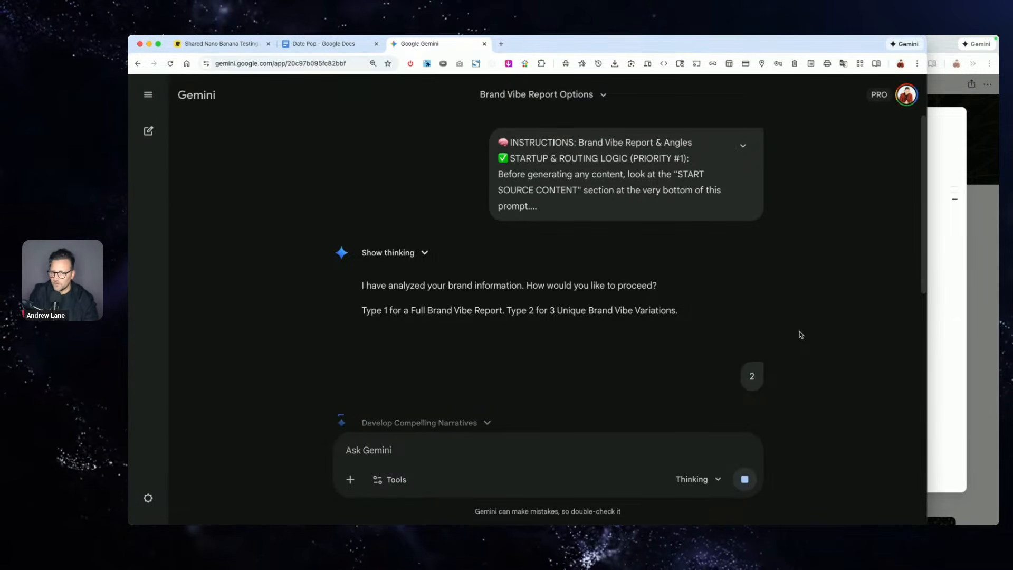
{"action": "triple_click", "coordinate": [509, 298]}
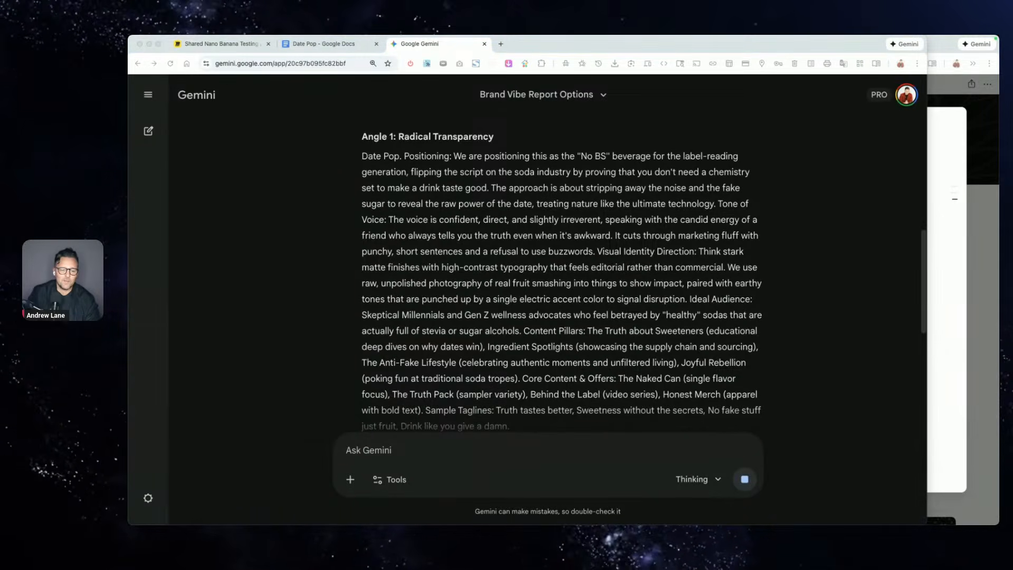
- Open three additional tabs, each with an empty new Gemini chat
{"action": "left_click_drag", "start_coordinate": [596, 423], "coordinate": [579, 49]}
{"action": "right_click", "coordinate": [522, 46]}
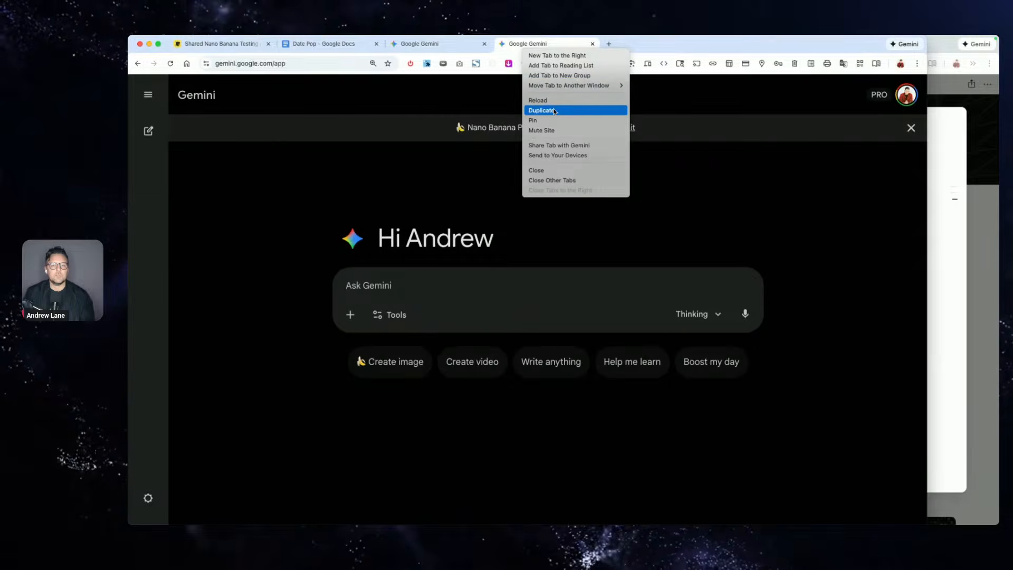
{"action": "left_click", "coordinate": [545, 110]}
{"action": "right_click", "coordinate": [625, 45]}
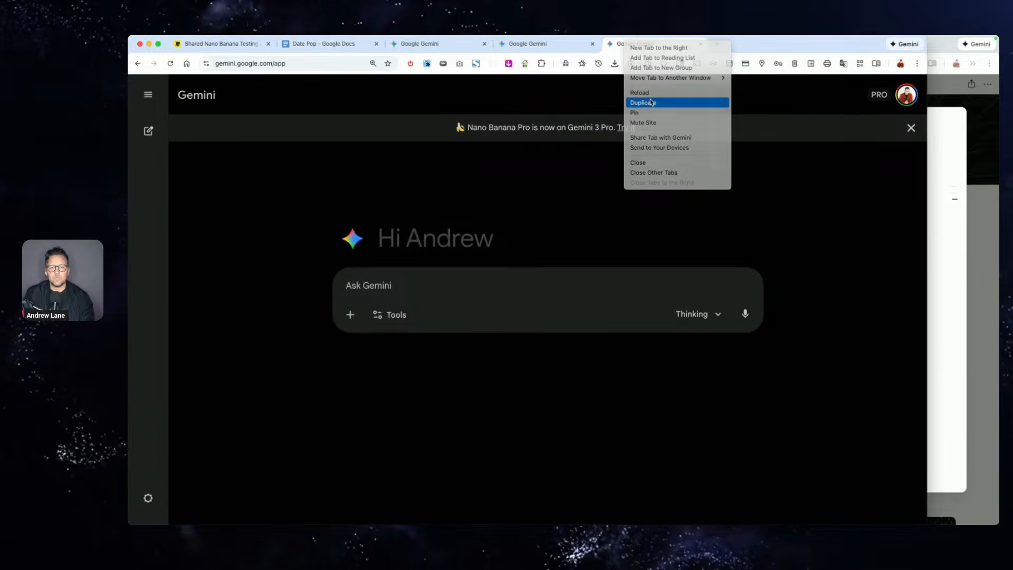
{"action": "left_click", "coordinate": [644, 103]}
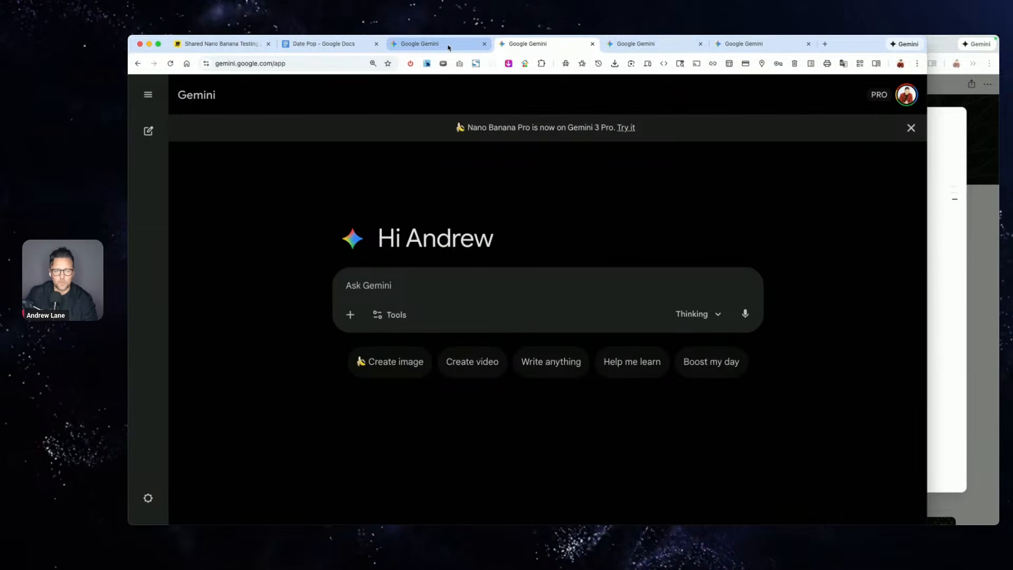
- Copy the Angle 1: Radical Transparency description from the vibe report and paste it into the first empty Gemini chat
{"action": "left_click", "coordinate": [448, 45]}
{"action": "triple_click", "coordinate": [459, 219]}
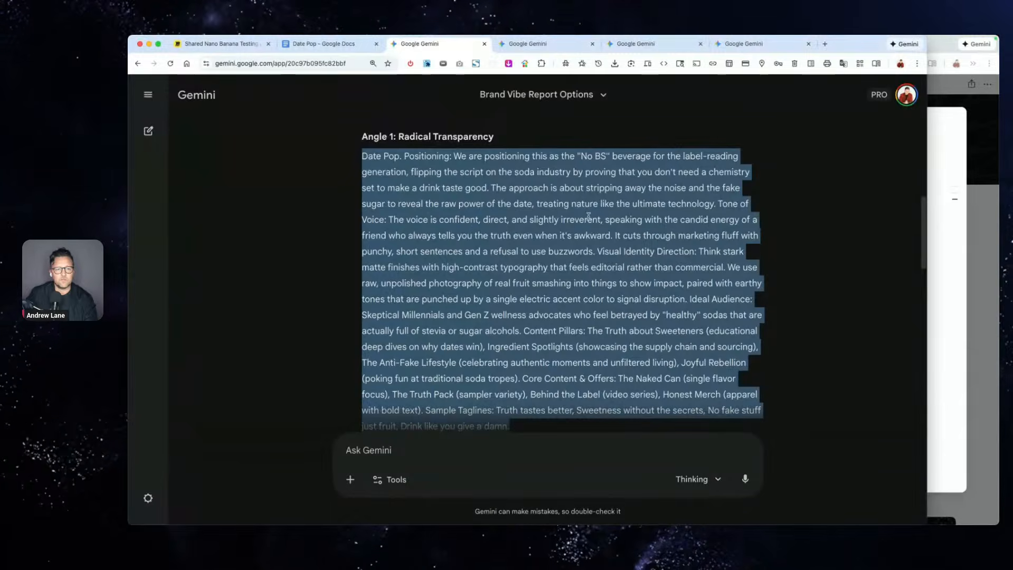
{"action": "left_click", "coordinate": [528, 44]}
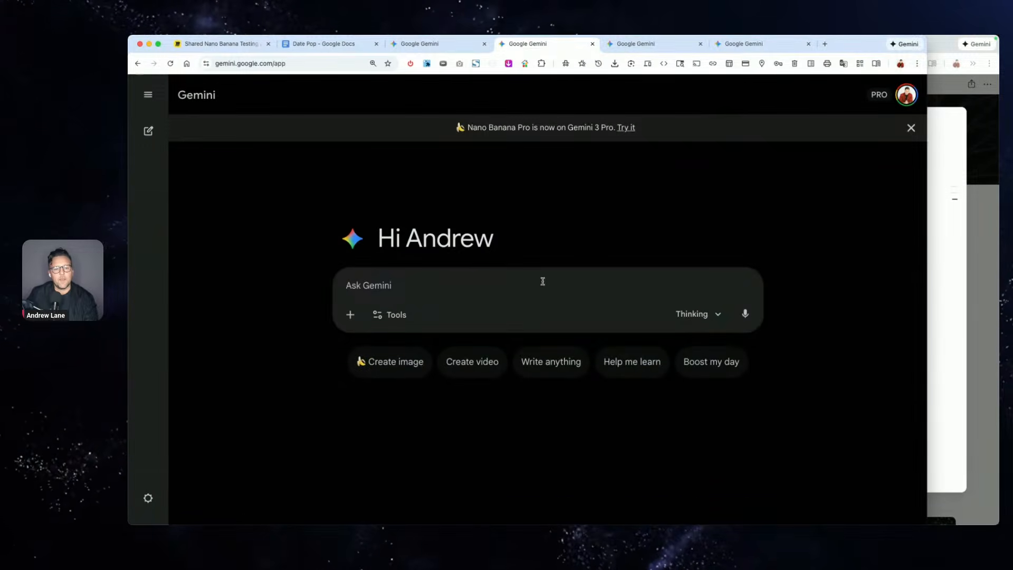
{"action": "key", "text": "super+v"}
- Copy the Step 2: Mood Board Generator prompt from the AI Mood Board Prompts gallery and close its page
{"action": "left_click", "coordinate": [961, 293]}
{"action": "left_click", "coordinate": [971, 292]}
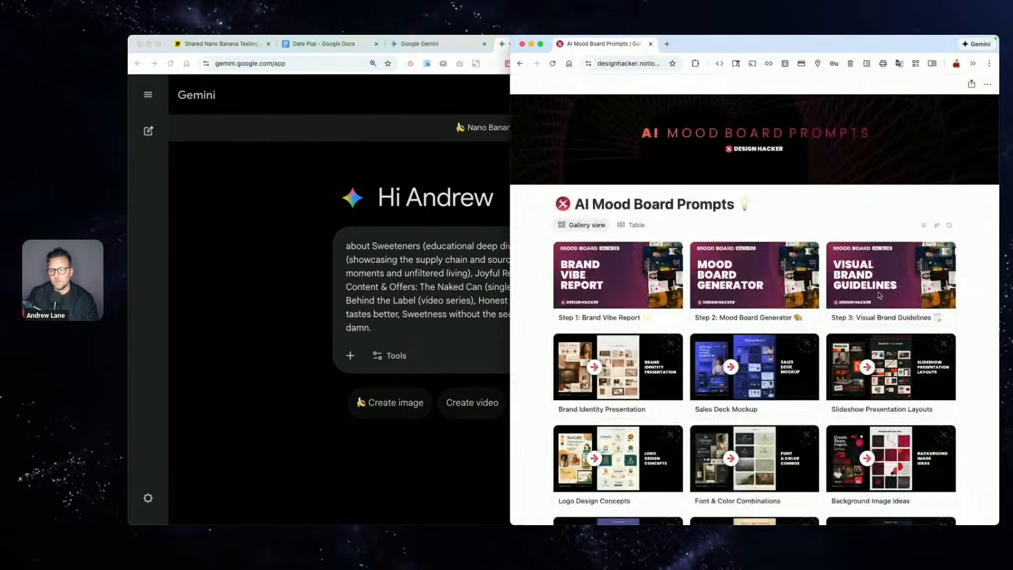
{"action": "left_click", "coordinate": [803, 309]}
{"action": "scroll", "coordinate": [803, 332], "scroll_direction": "down", "scroll_amount": 5}
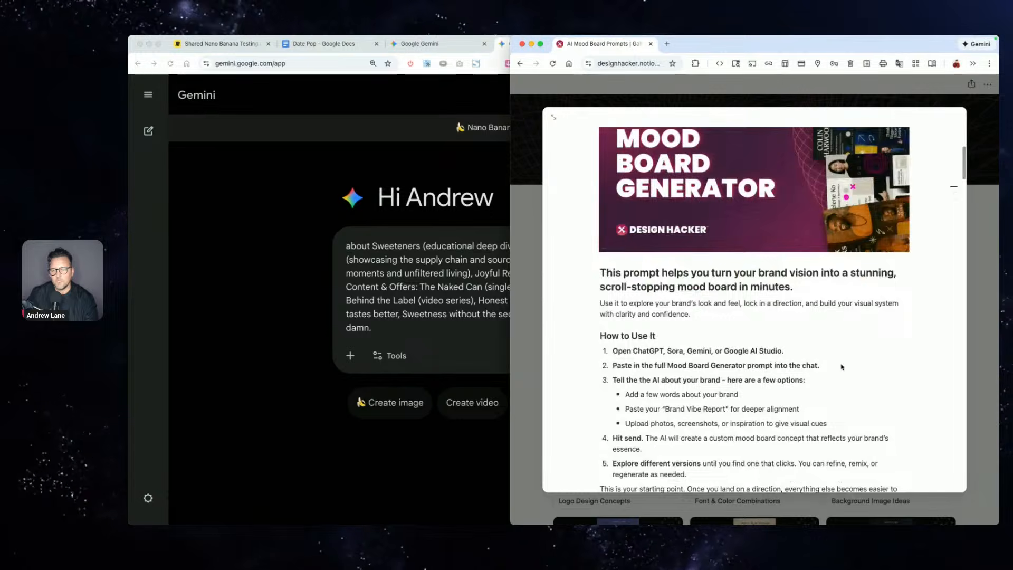
{"action": "scroll", "coordinate": [861, 393], "scroll_direction": "down", "scroll_amount": 4}
{"action": "left_click", "coordinate": [888, 414]}
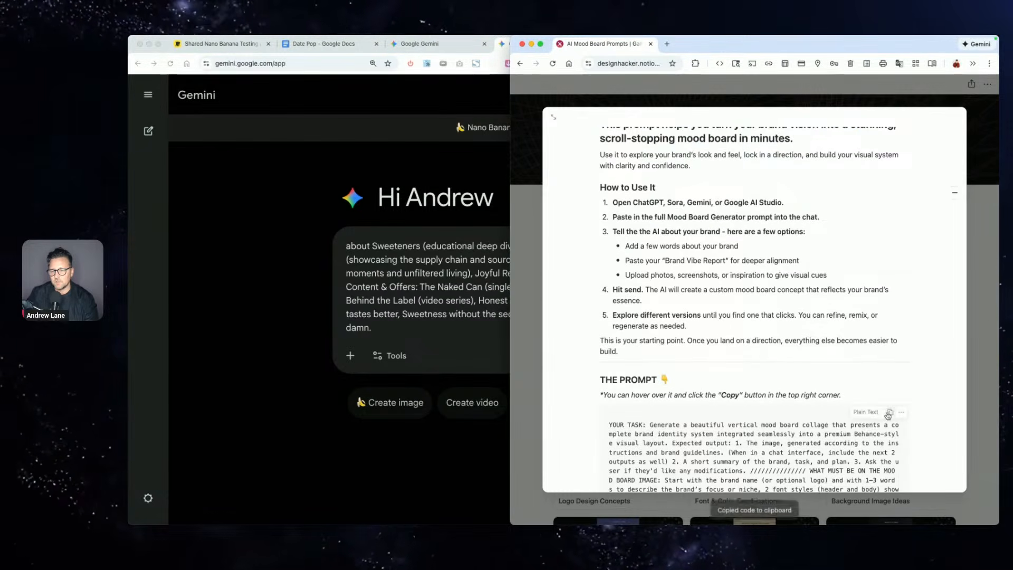
{"action": "left_click", "coordinate": [982, 313]}
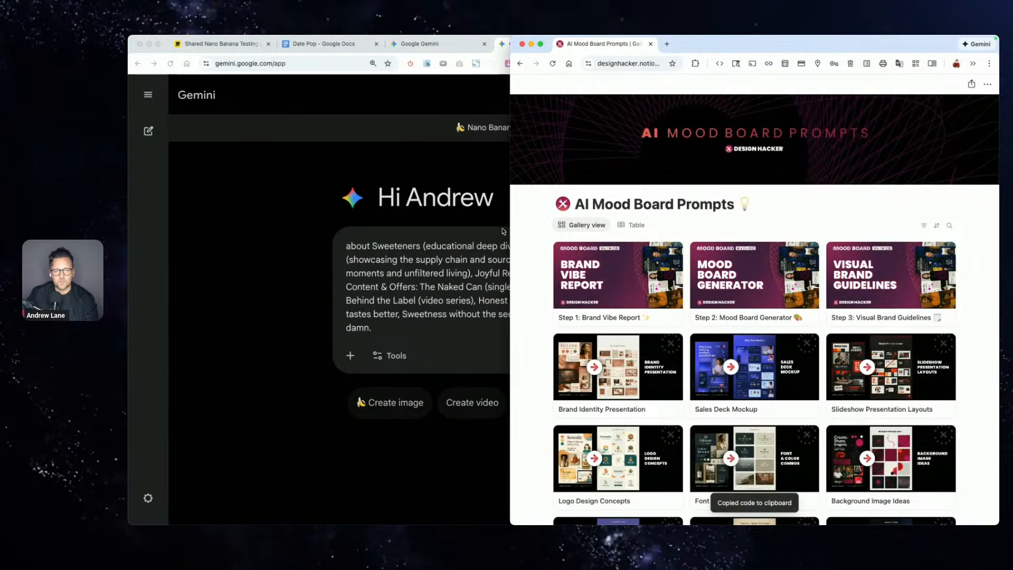
- Insert the Mood Board Generator prompt ahead of the Radical Transparency description in the Gemini chat and send it
{"action": "left_click", "coordinate": [448, 268]}
{"action": "key", "text": "super+Up"}
{"action": "key", "text": "super+v"}
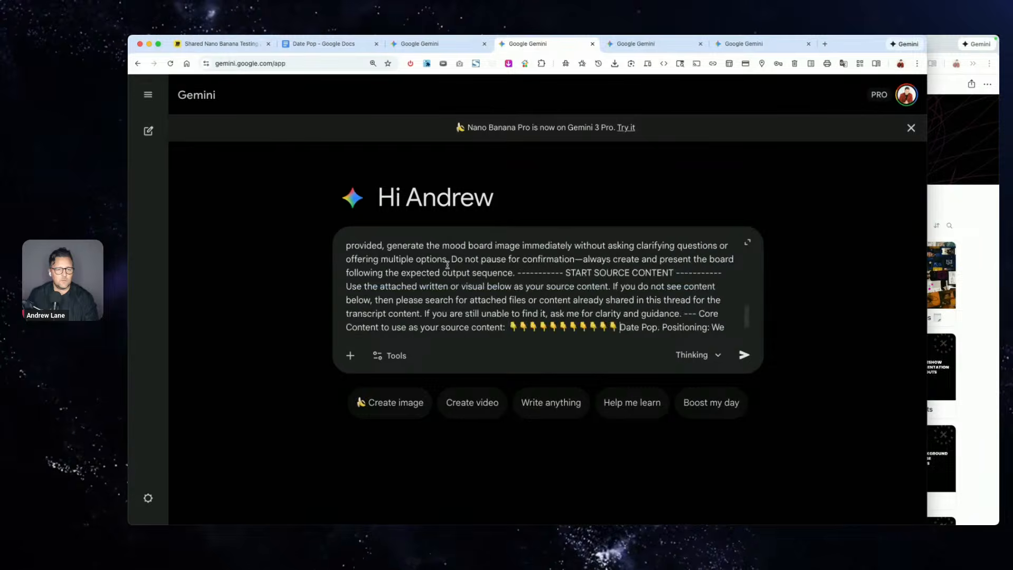
{"action": "key", "text": "Return"}
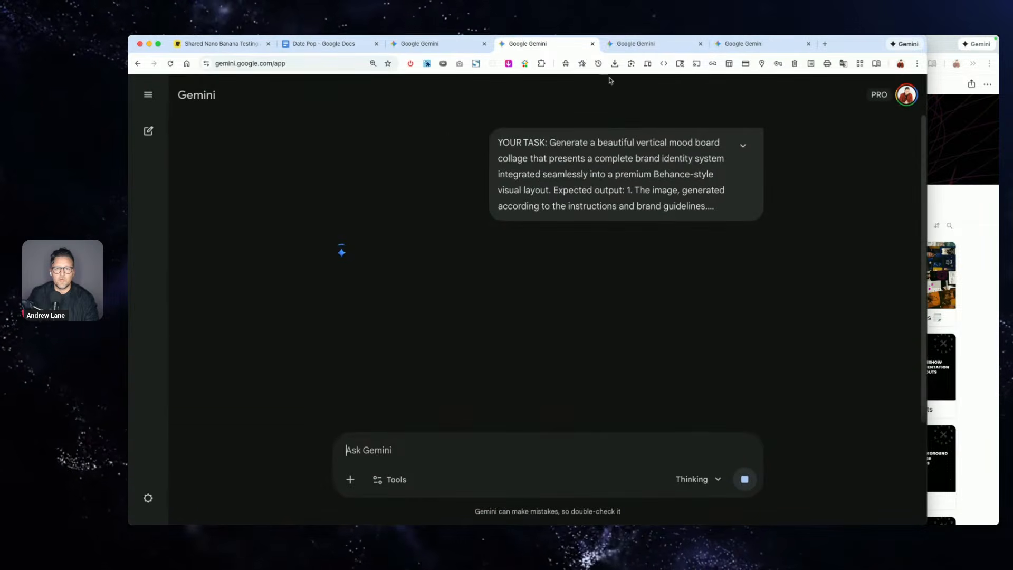
- Paste the Mood Board Generator prompt into each of the two remaining empty Gemini chats without sending
{"action": "left_click", "coordinate": [644, 46]}
{"action": "left_click", "coordinate": [481, 290]}
{"action": "key", "text": "super+v"}
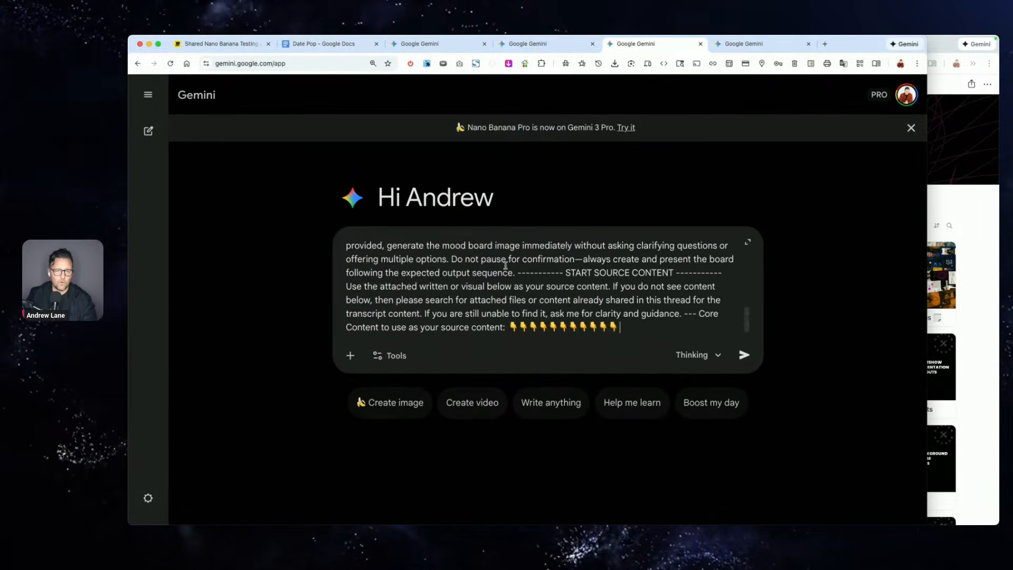
{"action": "left_click", "coordinate": [778, 46]}
{"action": "left_click", "coordinate": [547, 282]}
{"action": "key", "text": "super+v"}
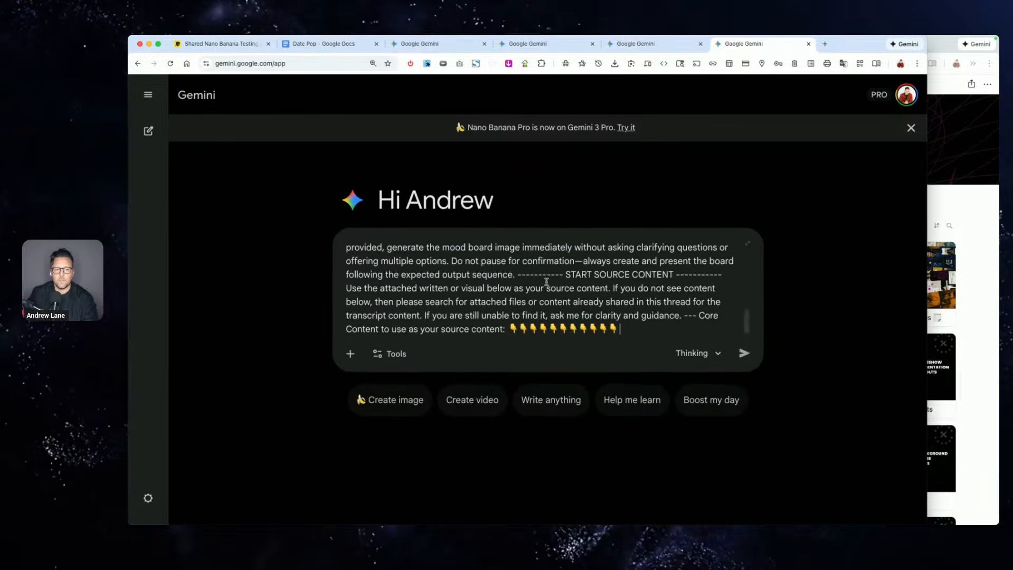
- Copy the Angle 2: Electric Optimism description from the vibe report, add it after the mood board prompt in the second waiting chat, and send it
{"action": "left_click", "coordinate": [338, 44]}
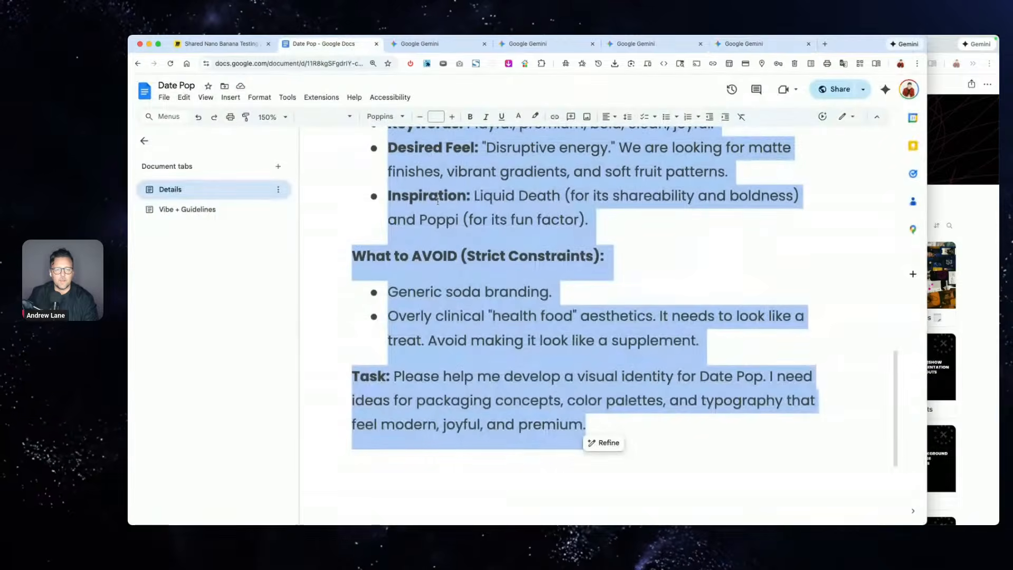
{"action": "left_click", "coordinate": [439, 195]}
{"action": "left_click", "coordinate": [435, 46]}
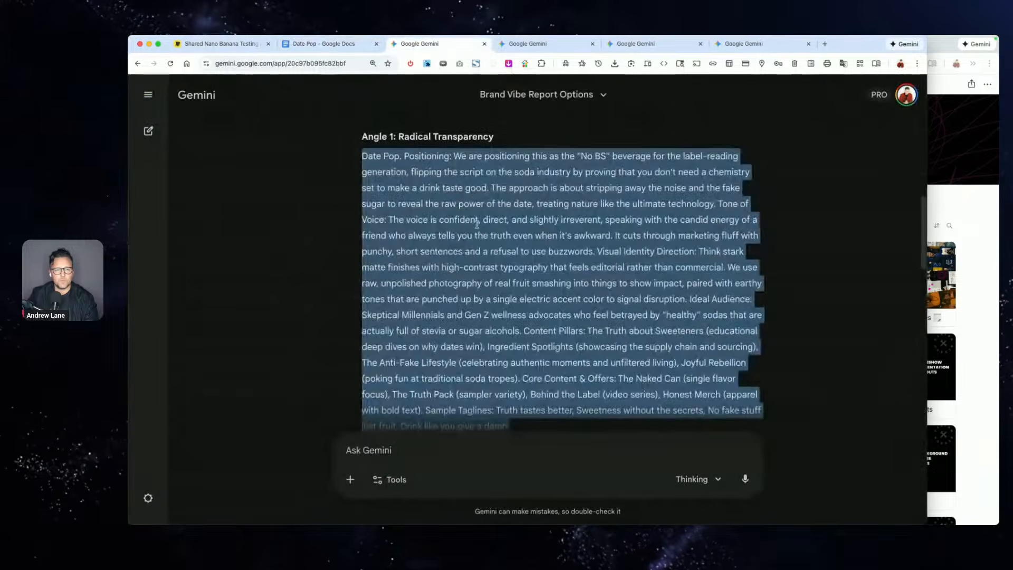
{"action": "scroll", "coordinate": [521, 221], "scroll_direction": "down", "scroll_amount": 10}
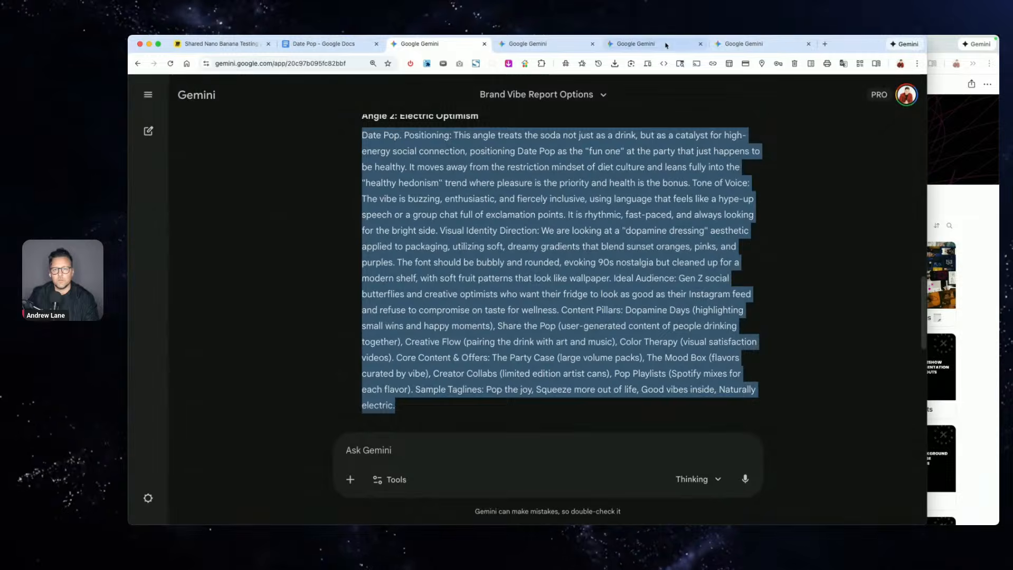
{"action": "left_click", "coordinate": [635, 45]}
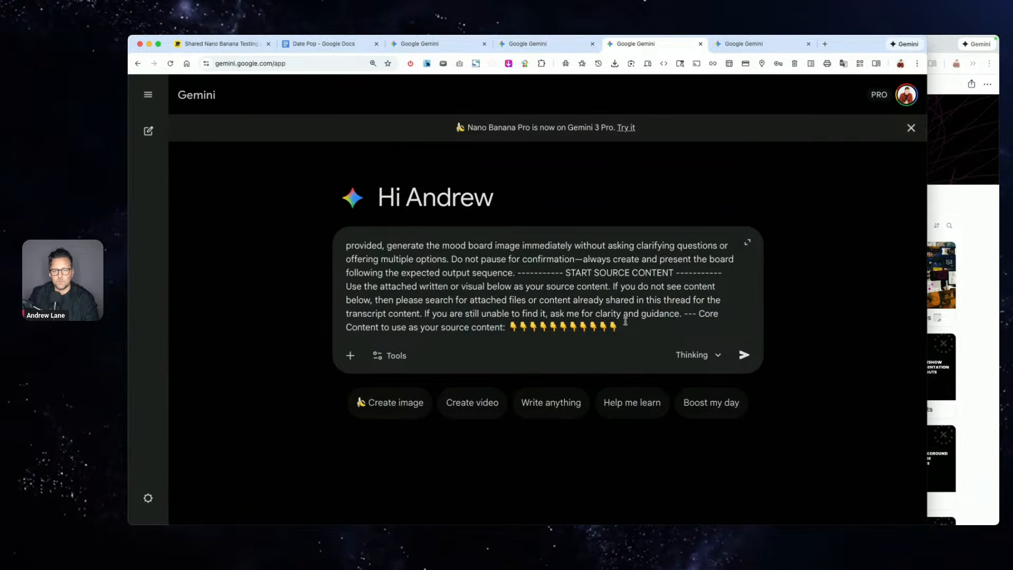
{"action": "key", "text": "cmd+v"}
{"action": "left_click", "coordinate": [744, 355]}
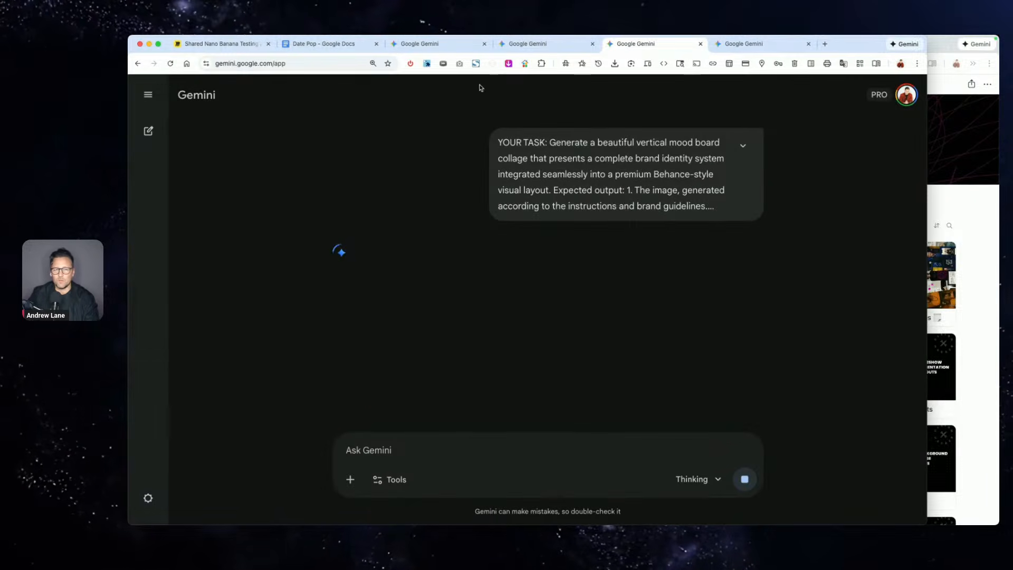
- Copy the Angle 3: Modern Primitive description from the vibe report, append it to the mood board prompt in the last waiting chat, and send it
{"action": "left_click", "coordinate": [421, 44]}
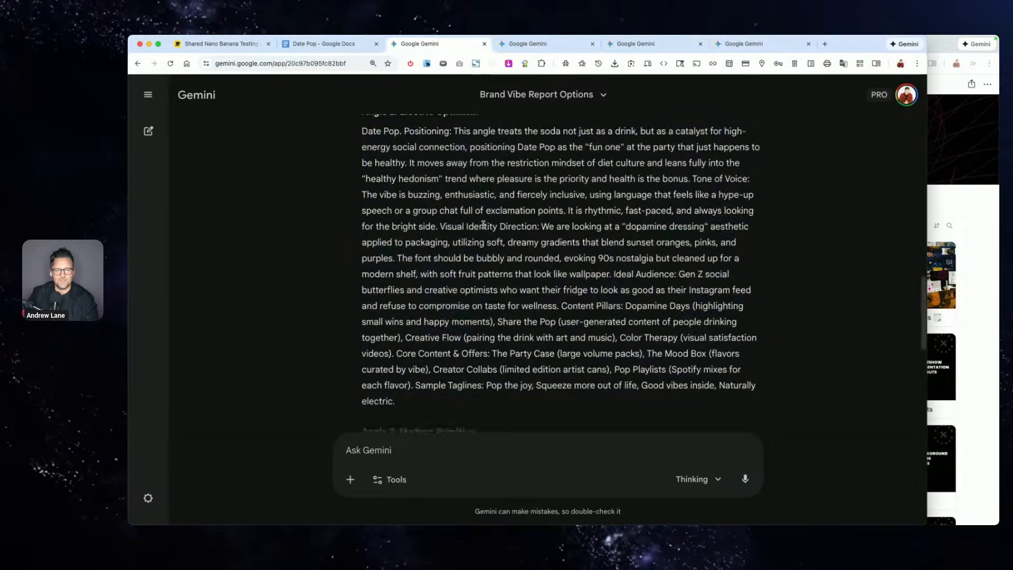
{"action": "scroll", "coordinate": [520, 243], "scroll_direction": "down", "scroll_amount": 5}
{"action": "triple_click", "coordinate": [521, 243]}
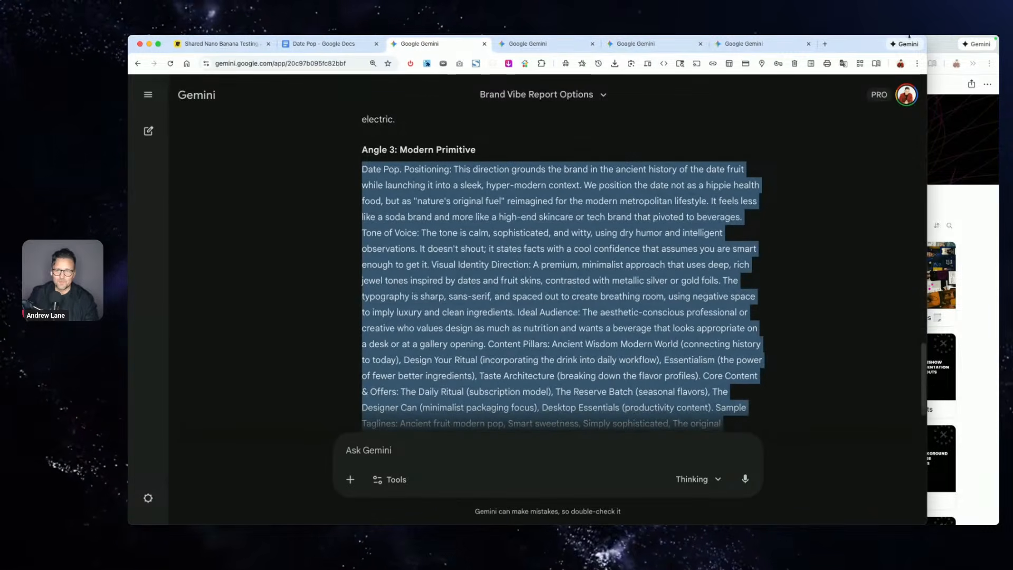
{"action": "left_click", "coordinate": [806, 40]}
{"action": "key", "text": "super+v"}
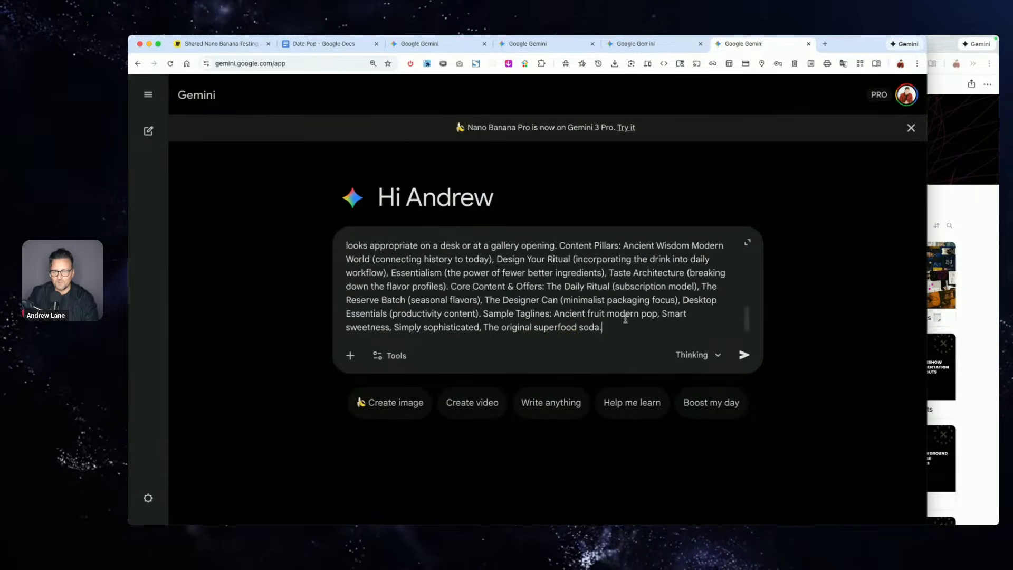
{"action": "left_click", "coordinate": [744, 355]}
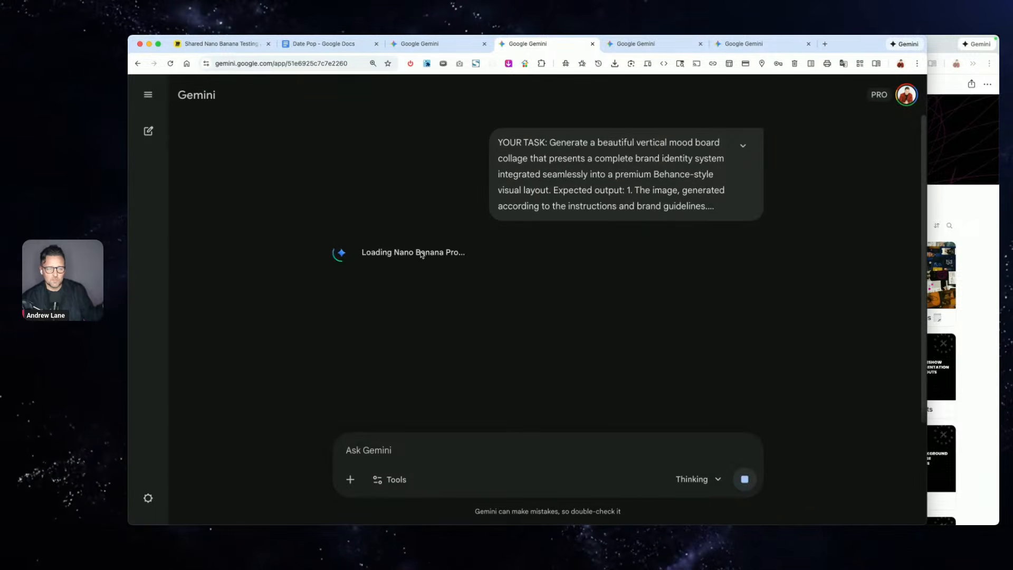
- Review the client name, project type and Context paragraph in the Date Pop brief
{"action": "left_click", "coordinate": [338, 48]}
{"action": "scroll", "coordinate": [503, 210], "scroll_direction": "up", "scroll_amount": 15}
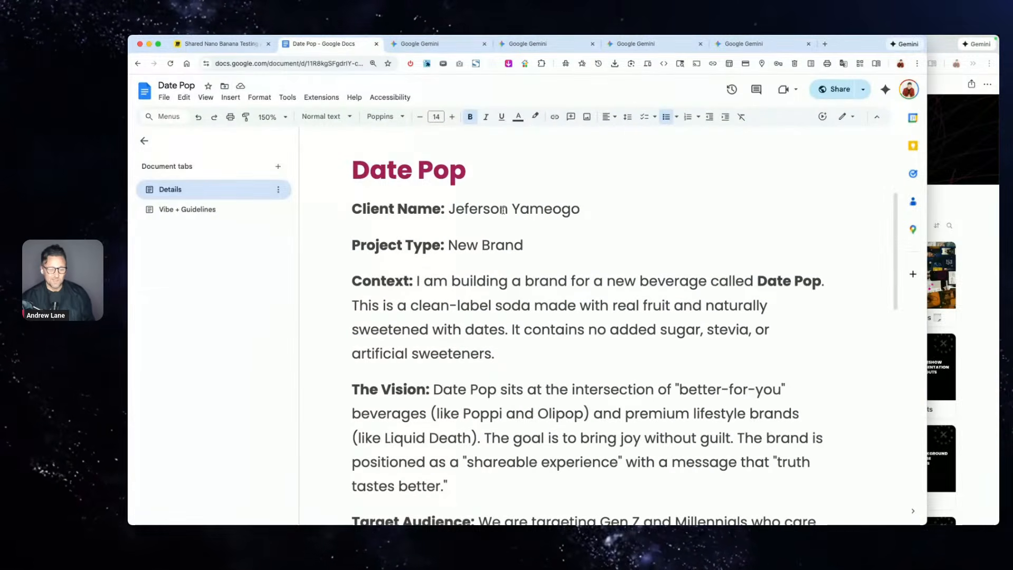
{"action": "key", "text": "super+Tab"}
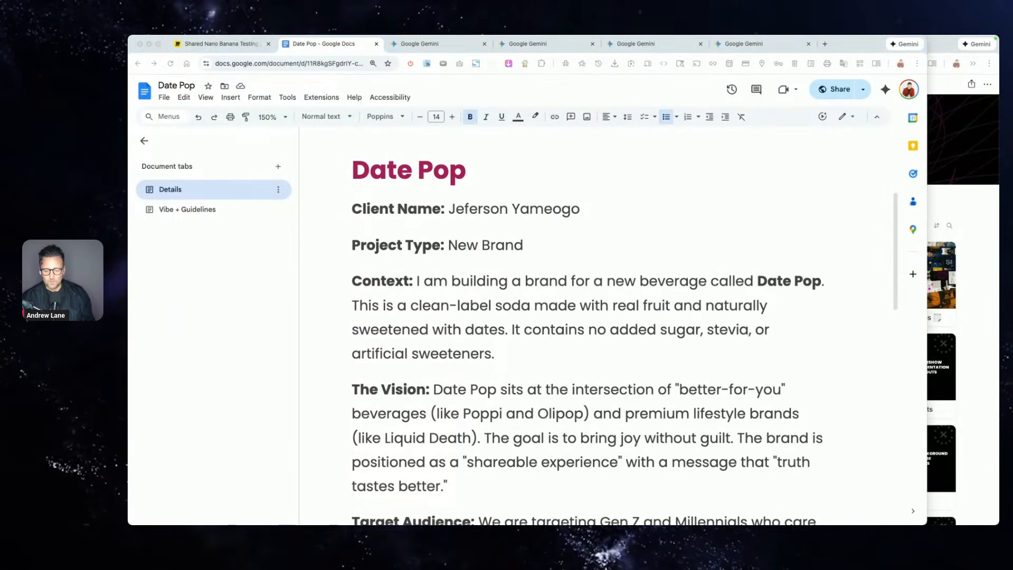
{"action": "left_click", "coordinate": [549, 209]}
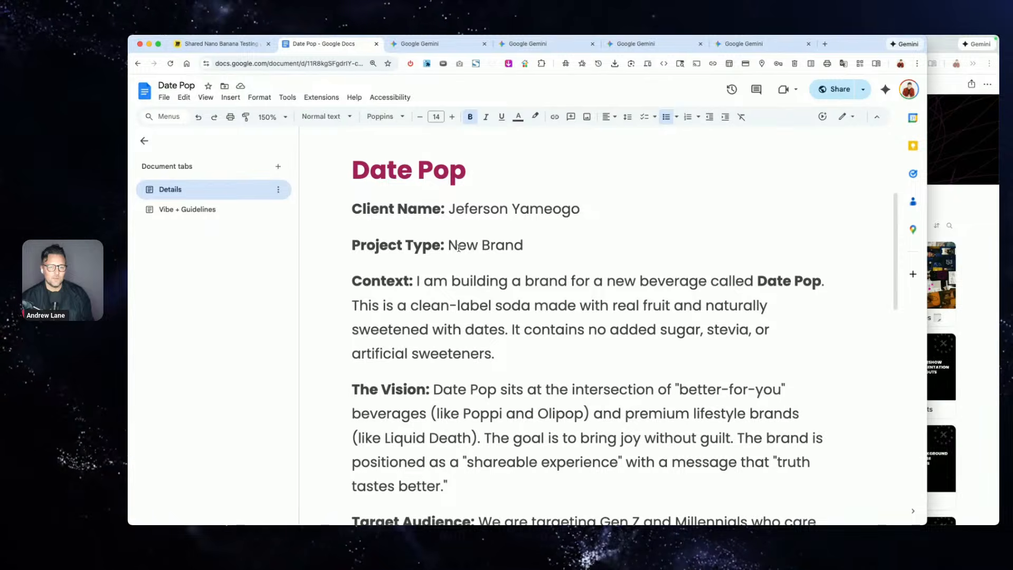
{"action": "left_click_drag", "start_coordinate": [391, 209], "coordinate": [543, 208]}
{"action": "left_click", "coordinate": [473, 274]}
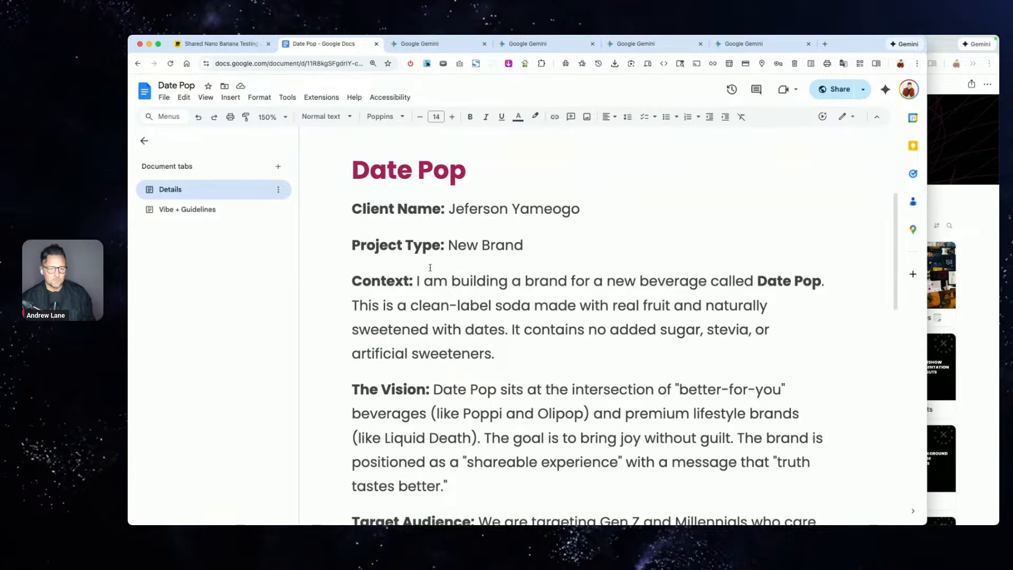
{"action": "left_click_drag", "start_coordinate": [414, 280], "coordinate": [513, 350]}
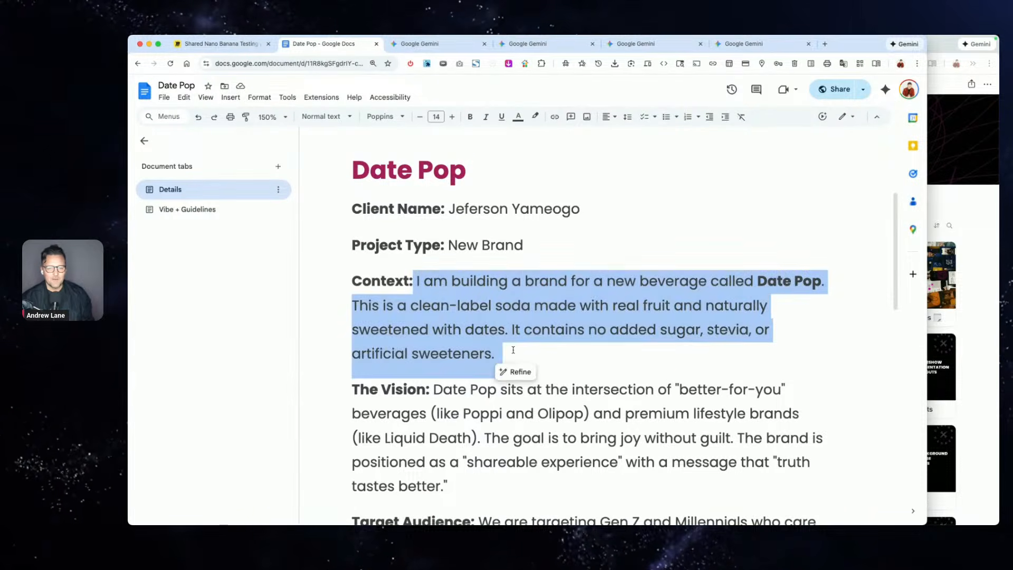
{"action": "left_click", "coordinate": [512, 351]}
- Read through the brief's Vision, Aesthetic & Vibe and What to AVOID sections
{"action": "scroll", "coordinate": [432, 262], "scroll_direction": "down", "scroll_amount": 3}
{"action": "left_click_drag", "start_coordinate": [432, 262], "coordinate": [477, 308]}
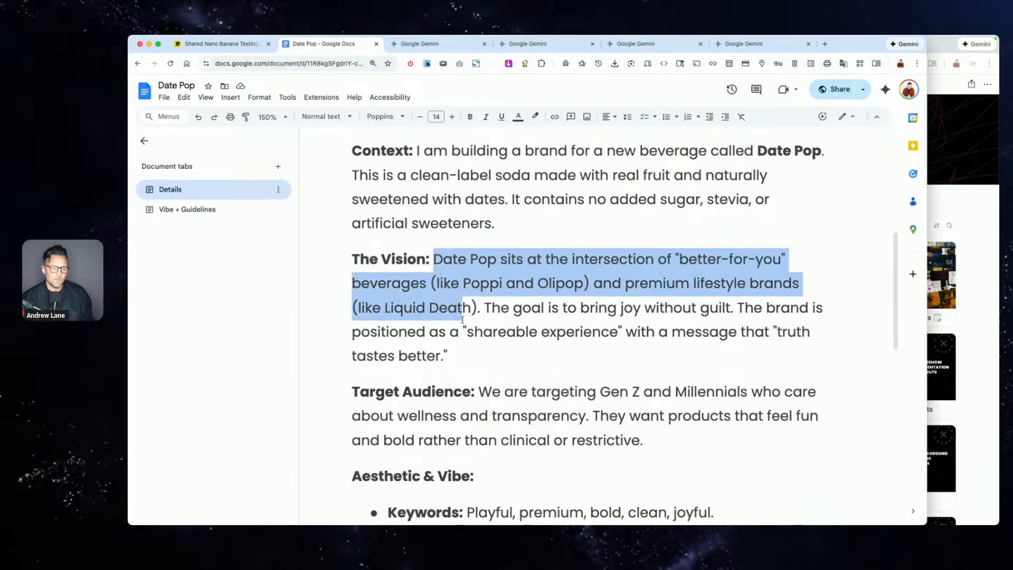
{"action": "scroll", "coordinate": [511, 319], "scroll_direction": "down", "scroll_amount": 6}
{"action": "scroll", "coordinate": [511, 319], "scroll_direction": "down", "scroll_amount": 1}
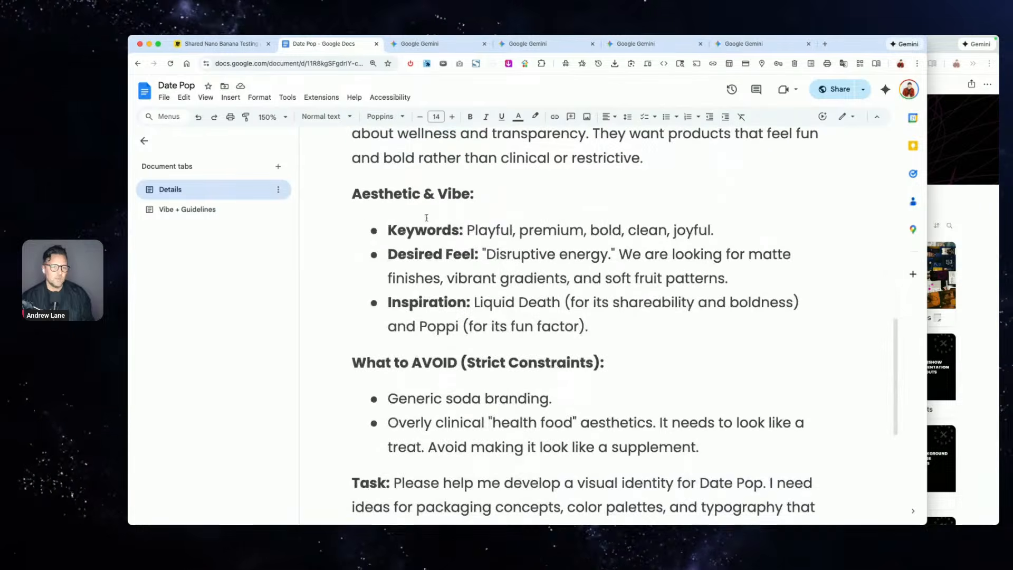
{"action": "left_click_drag", "start_coordinate": [414, 194], "coordinate": [549, 330]}
{"action": "scroll", "coordinate": [549, 329], "scroll_direction": "down", "scroll_amount": 3}
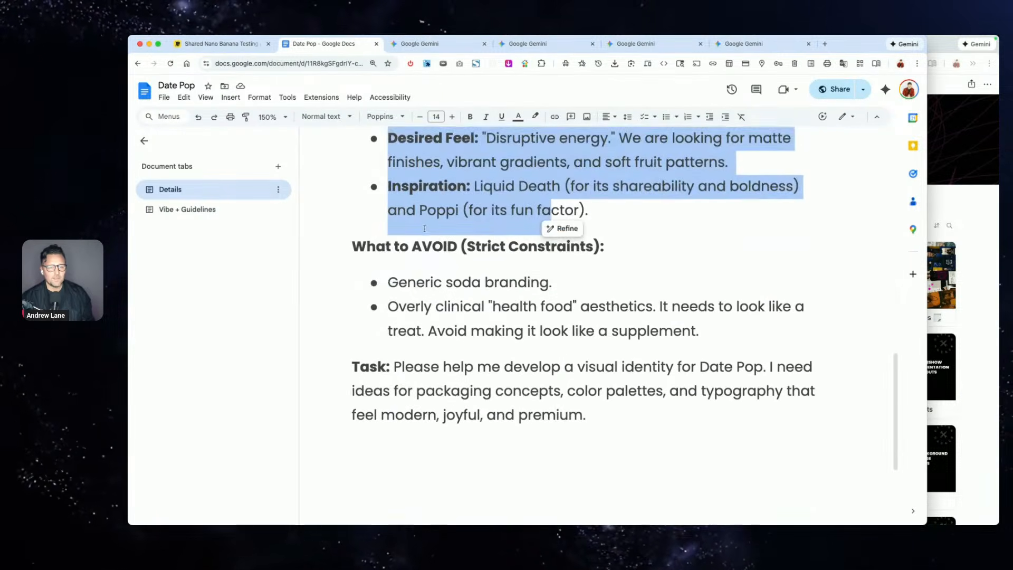
{"action": "left_click_drag", "start_coordinate": [432, 247], "coordinate": [484, 332]}
{"action": "left_click", "coordinate": [567, 327]}
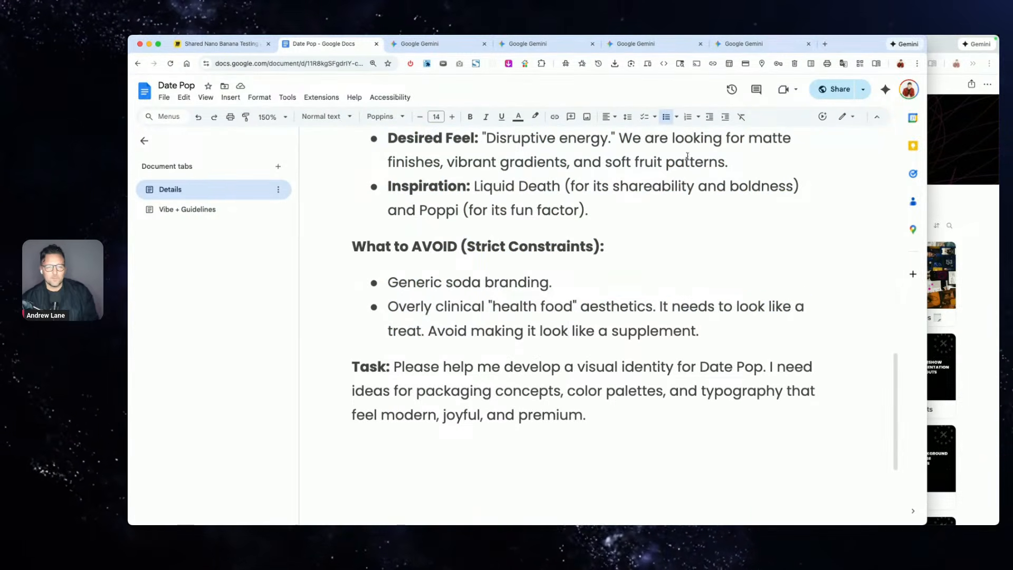
- Examine the Radical Transparency mood board in its Gemini chat, including its palette, taglines, imagery and product mockups
{"action": "left_click", "coordinate": [543, 44]}
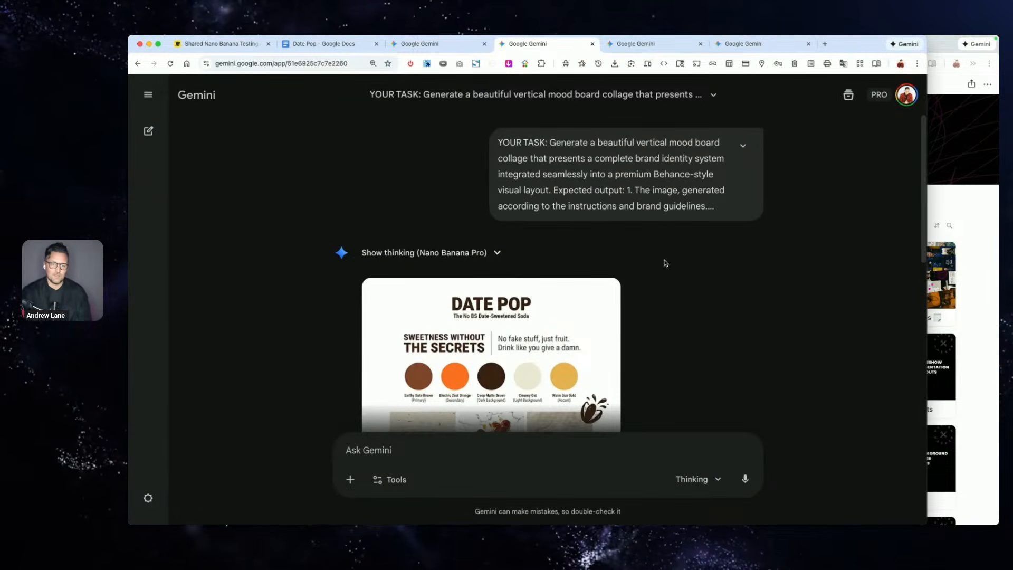
{"action": "scroll", "coordinate": [665, 263], "scroll_direction": "down", "scroll_amount": 4}
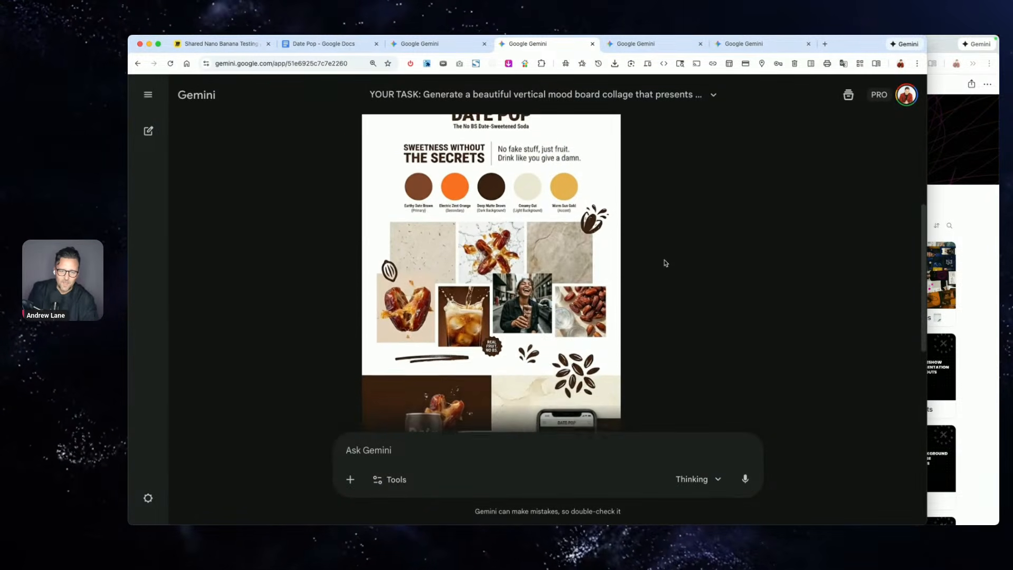
{"action": "scroll", "coordinate": [666, 262], "scroll_direction": "up", "scroll_amount": 1}
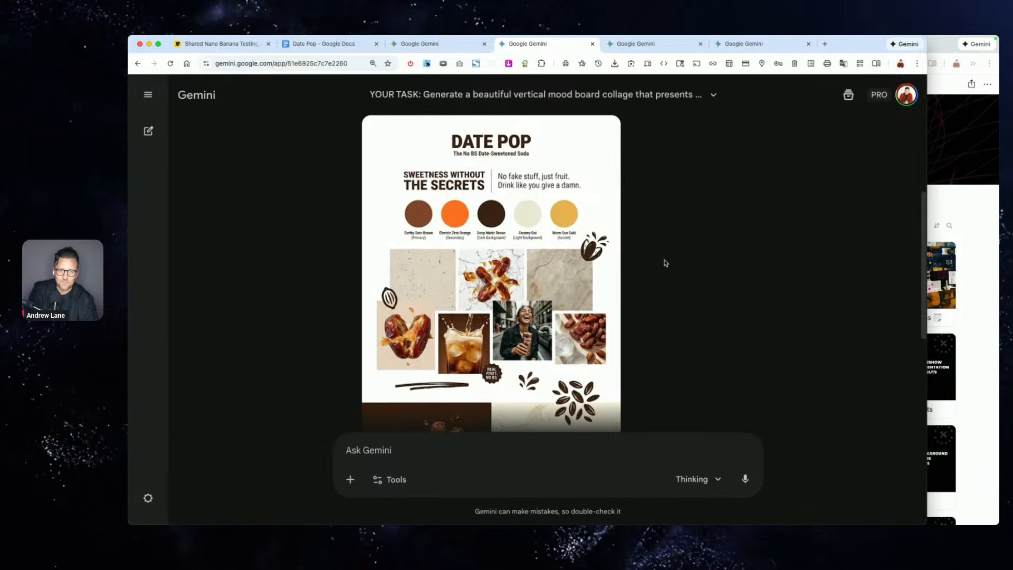
{"action": "mouse_move", "coordinate": [496, 161]}
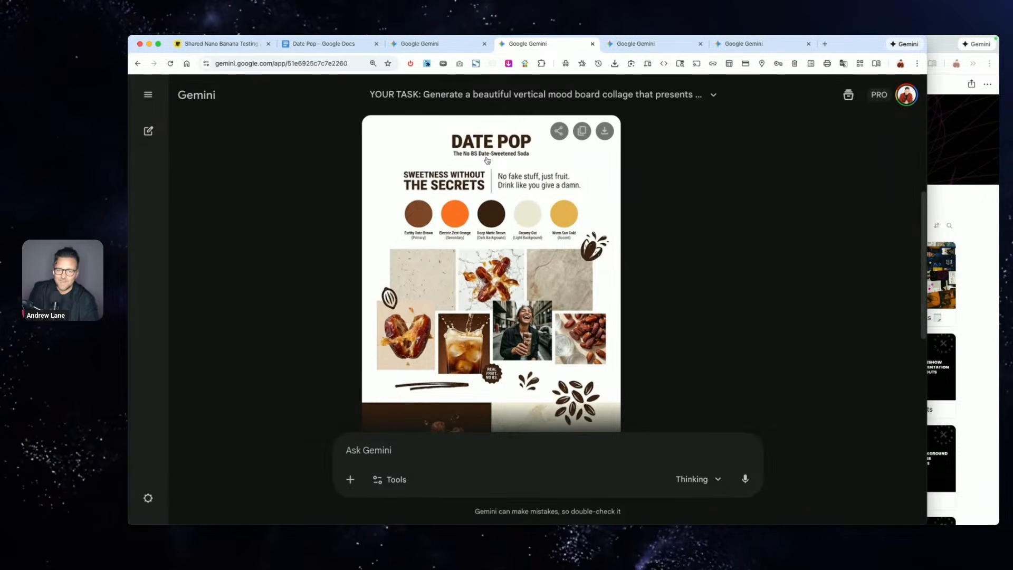
{"action": "scroll", "coordinate": [752, 268], "scroll_direction": "down", "scroll_amount": 5}
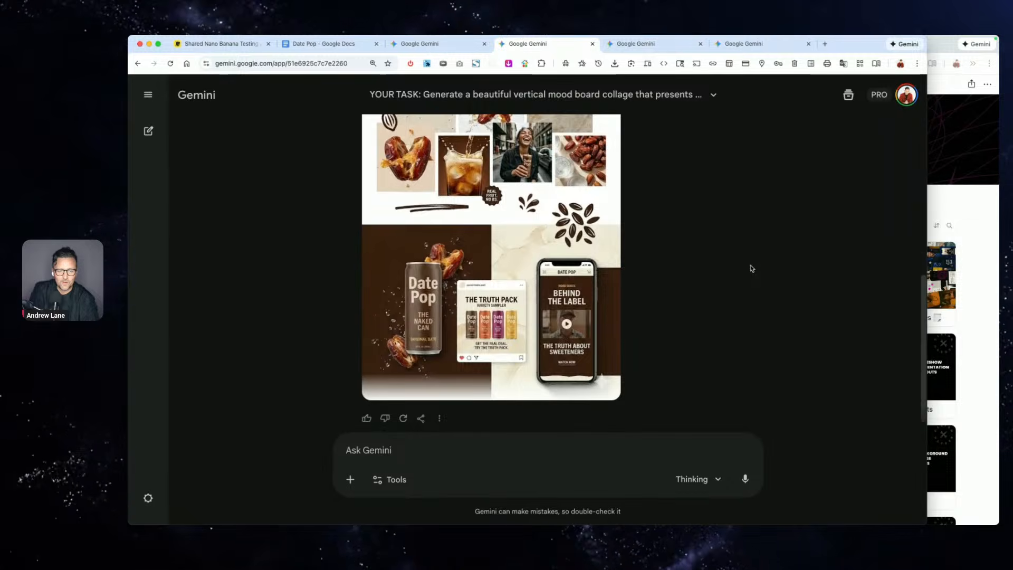
{"action": "scroll", "coordinate": [752, 268], "scroll_direction": "up", "scroll_amount": 1}
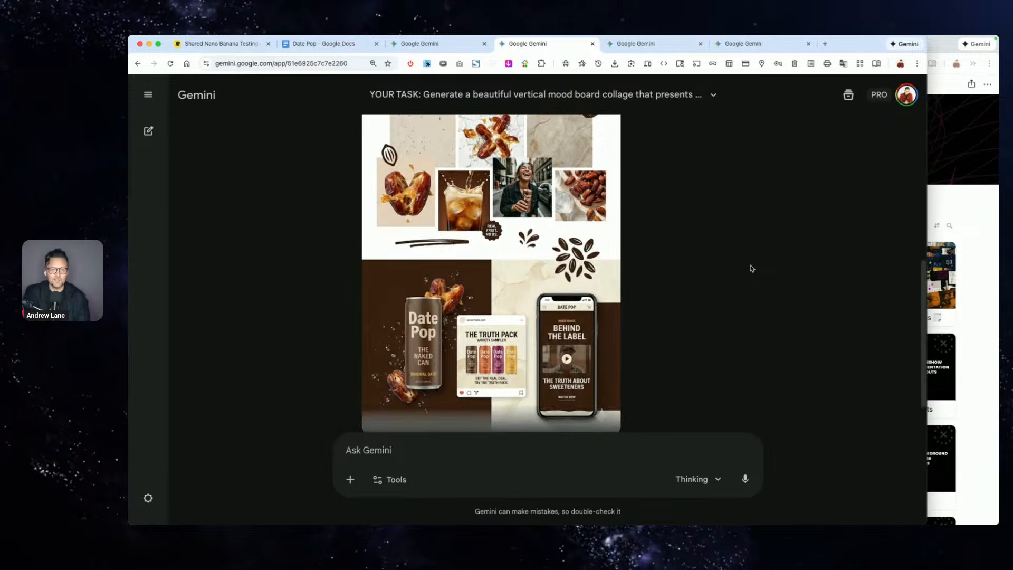
{"action": "scroll", "coordinate": [752, 269], "scroll_direction": "up", "scroll_amount": 4}
{"action": "scroll", "coordinate": [484, 258], "scroll_direction": "down", "scroll_amount": 3}
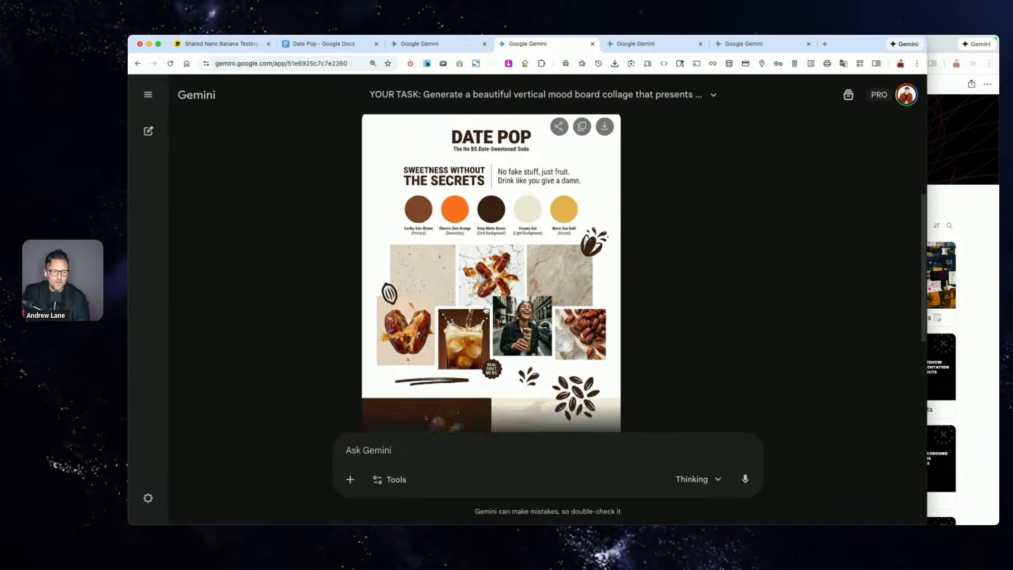
{"action": "scroll", "coordinate": [486, 311], "scroll_direction": "up", "scroll_amount": 3}
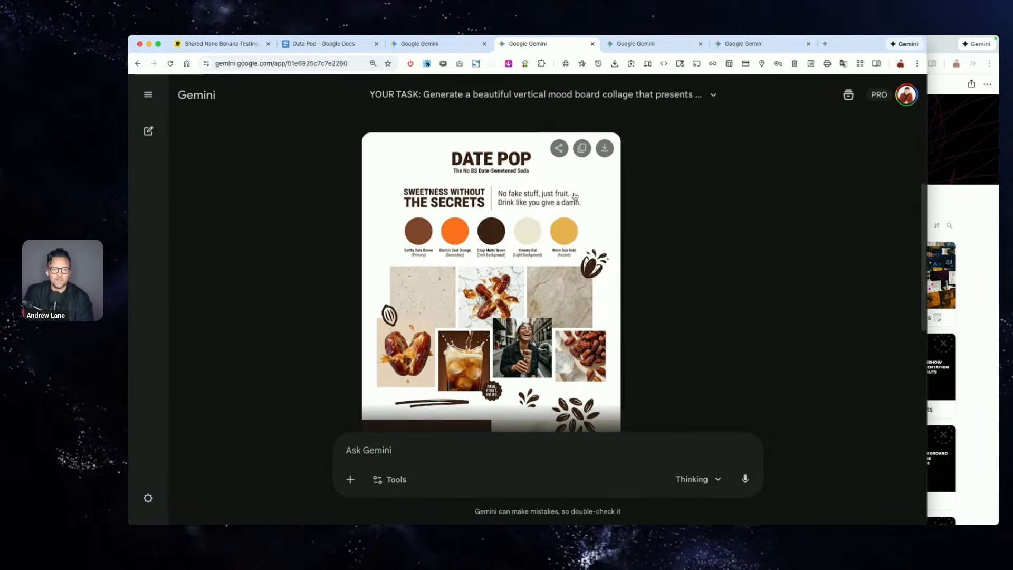
{"action": "scroll", "coordinate": [706, 203], "scroll_direction": "up", "scroll_amount": 3}
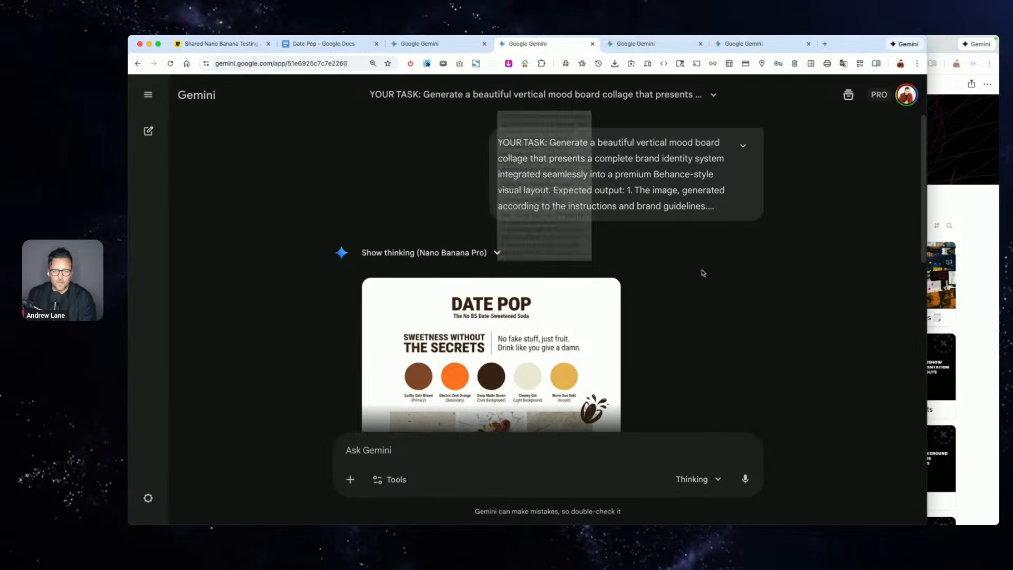
- Download the Radical Transparency mood board image at full size
{"action": "scroll", "coordinate": [707, 273], "scroll_direction": "down", "scroll_amount": 5}
{"action": "scroll", "coordinate": [710, 275], "scroll_direction": "down", "scroll_amount": 2}
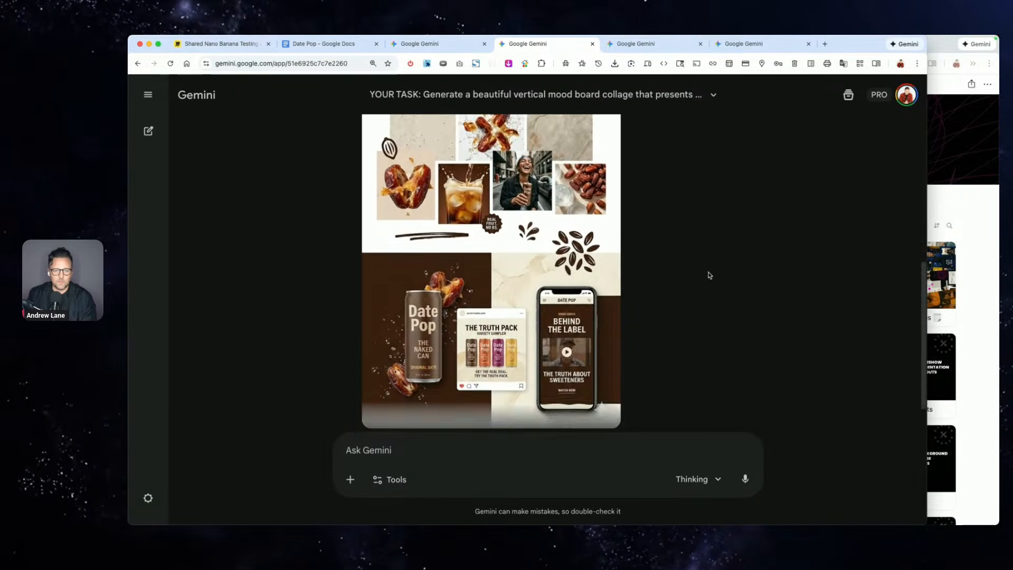
{"action": "scroll", "coordinate": [502, 321], "scroll_direction": "up", "scroll_amount": 4}
{"action": "scroll", "coordinate": [501, 320], "scroll_direction": "up", "scroll_amount": 2}
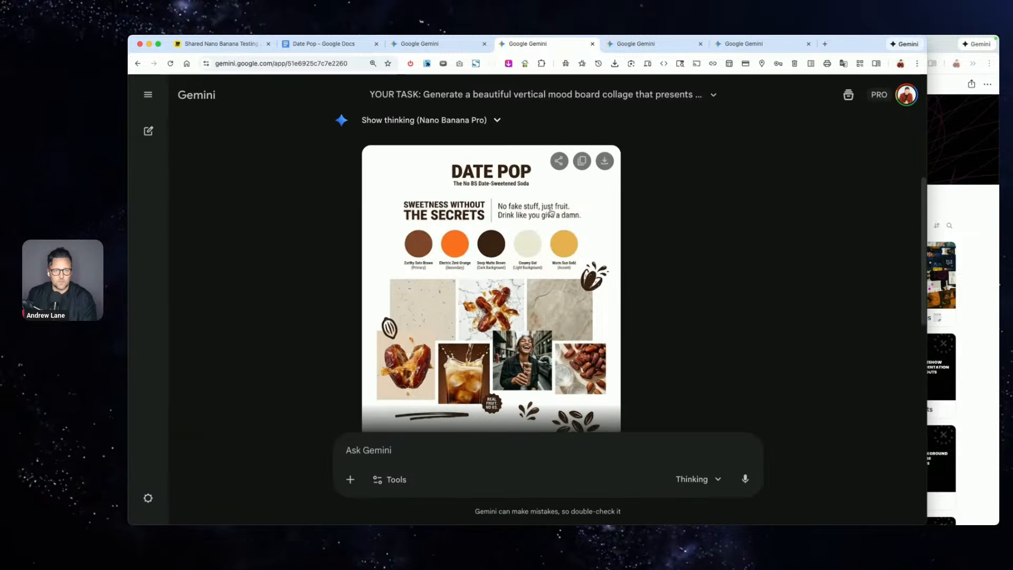
{"action": "left_click", "coordinate": [605, 160]}
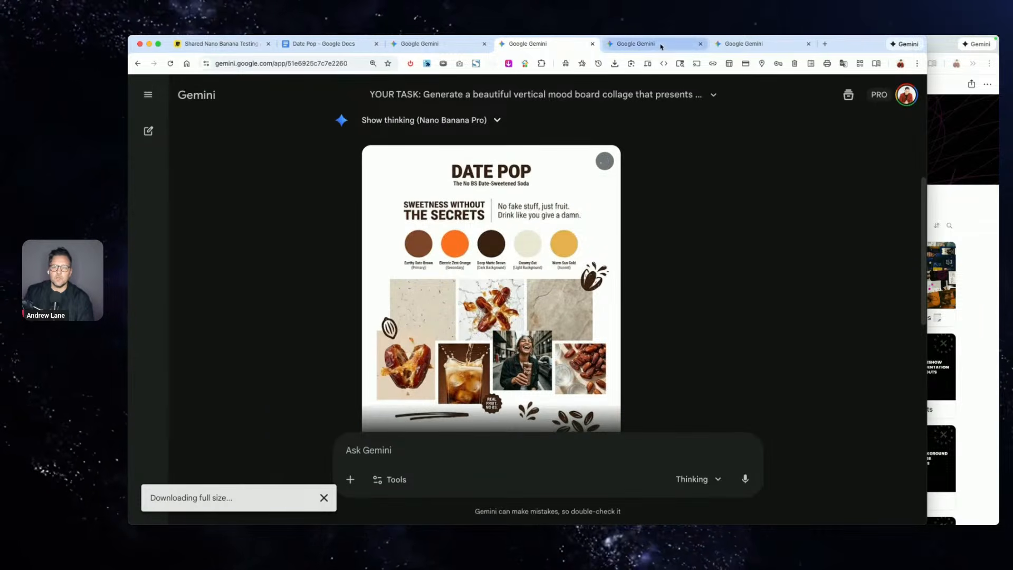
- Look over the Electric Optimism mood board in its Gemini chat and download the image
{"action": "left_click", "coordinate": [636, 43]}
{"action": "scroll", "coordinate": [712, 281], "scroll_direction": "down", "scroll_amount": 5}
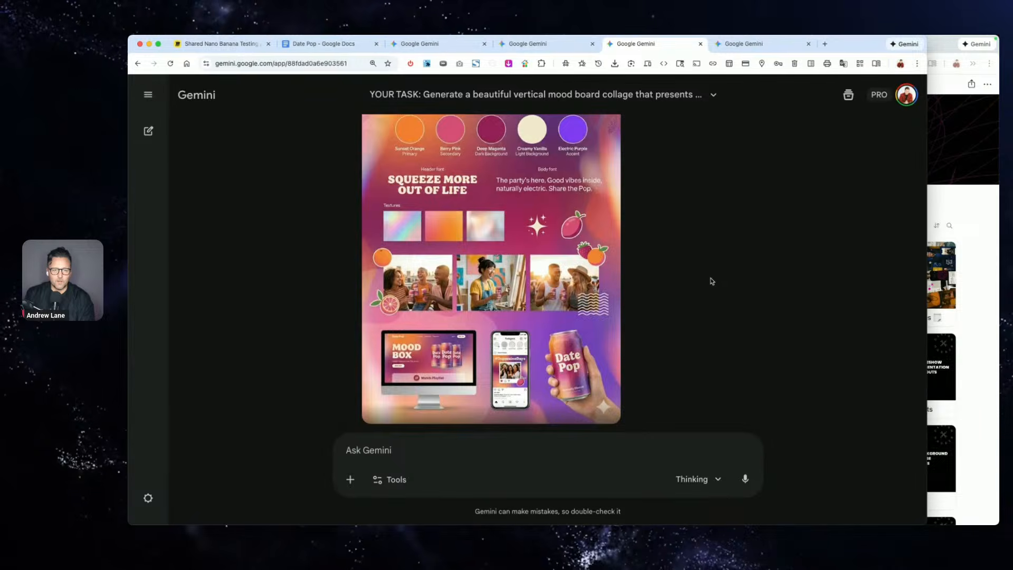
{"action": "scroll", "coordinate": [712, 281], "scroll_direction": "up", "scroll_amount": 1}
{"action": "scroll", "coordinate": [712, 281], "scroll_direction": "up", "scroll_amount": 4}
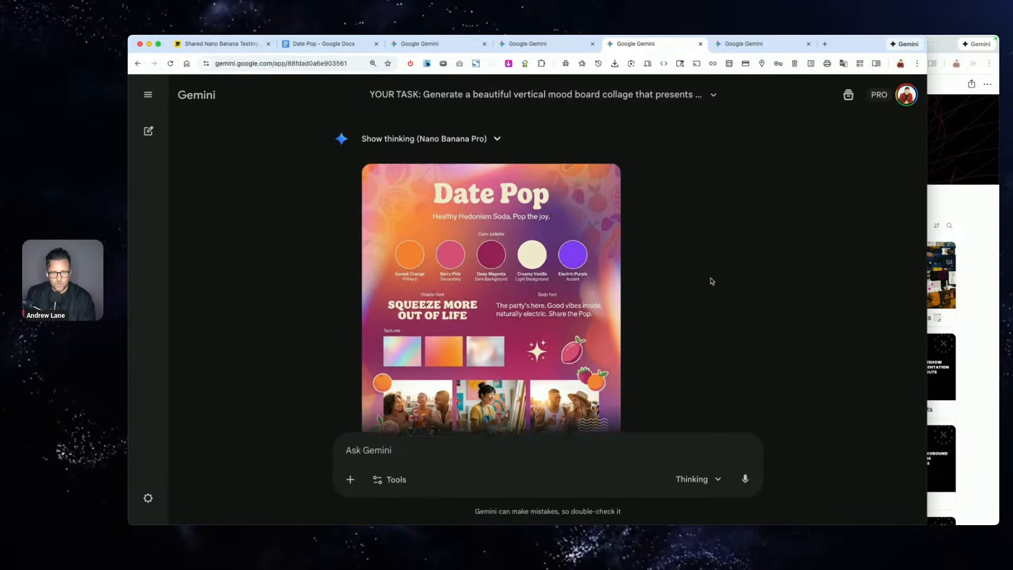
{"action": "left_click", "coordinate": [605, 186]}
- Place the CVS product page for Bloom Energy, Peach Mango beside the Electric Optimism mood board's can mockup and narrow its window
{"action": "scroll", "coordinate": [696, 227], "scroll_direction": "down", "scroll_amount": 3}
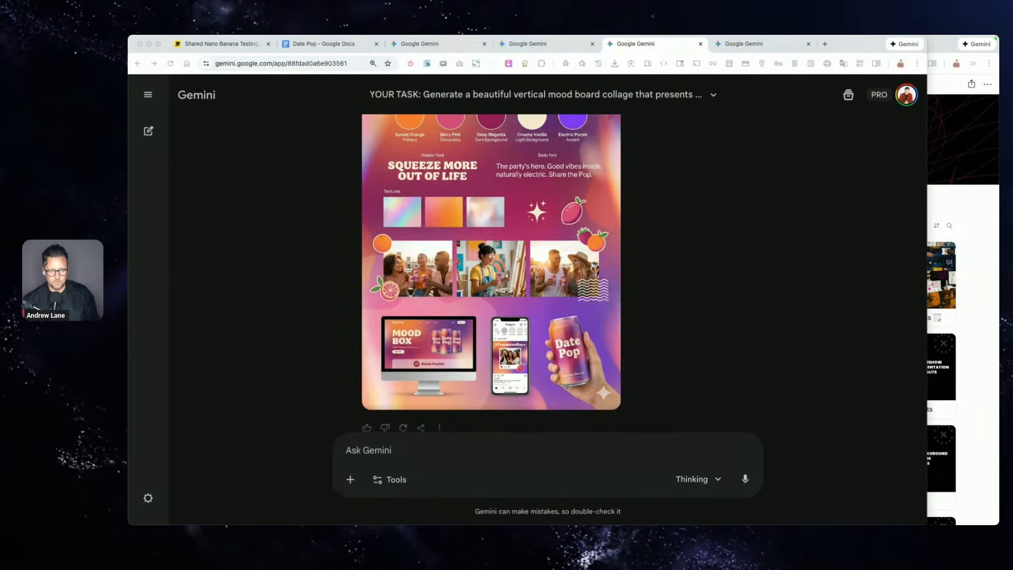
{"action": "left_click_drag", "start_coordinate": [623, 520], "coordinate": [724, 56]}
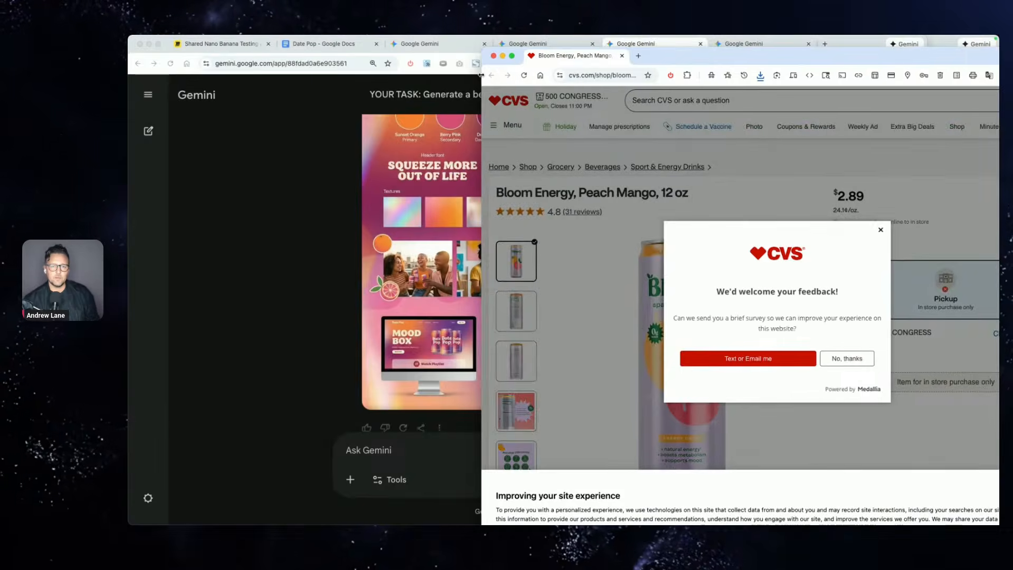
{"action": "left_click_drag", "start_coordinate": [481, 74], "coordinate": [571, 74]}
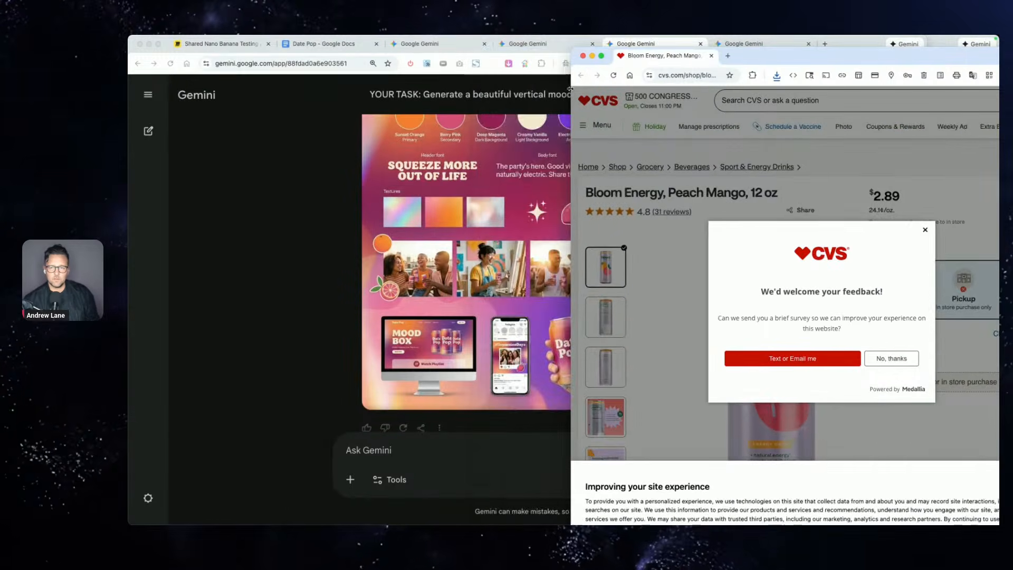
- Dismiss the CVS feedback survey, look over the Bloom Energy can's design, and move the product window out of the way
{"action": "left_click", "coordinate": [923, 228]}
{"action": "scroll", "coordinate": [841, 331], "scroll_direction": "down", "scroll_amount": 1}
{"action": "scroll", "coordinate": [841, 332], "scroll_direction": "down", "scroll_amount": 5}
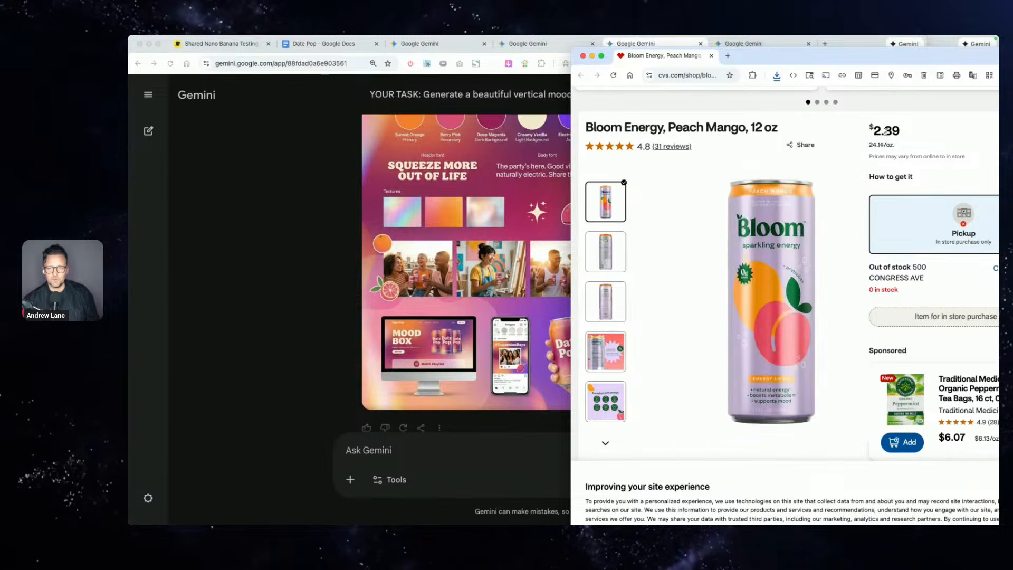
{"action": "left_click_drag", "start_coordinate": [780, 55], "coordinate": [694, 523]}
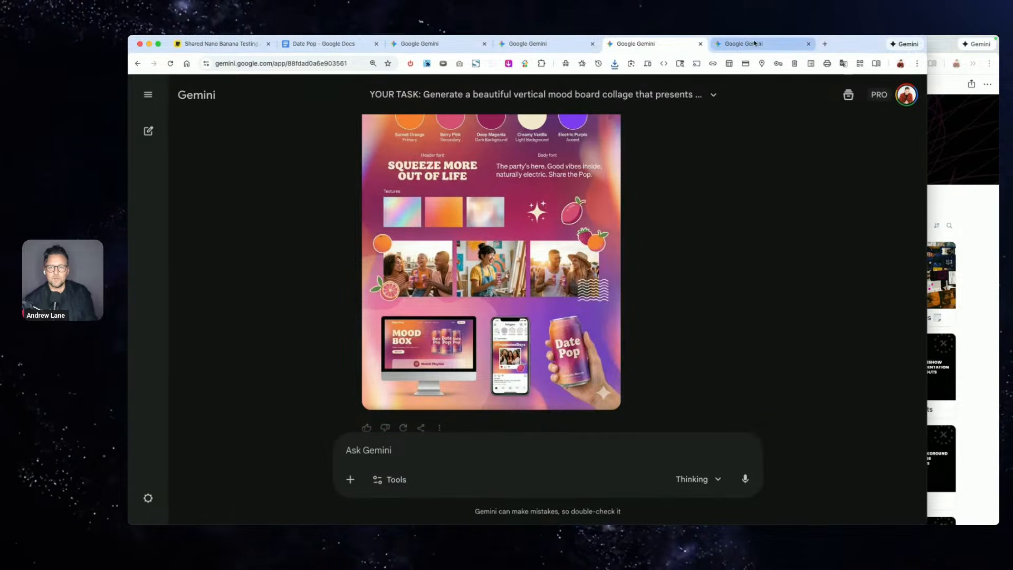
- Look over the Modern Primitive mood board in its Gemini chat and download the image at full size
{"action": "left_click", "coordinate": [747, 45]}
{"action": "scroll", "coordinate": [727, 282], "scroll_direction": "down", "scroll_amount": 5}
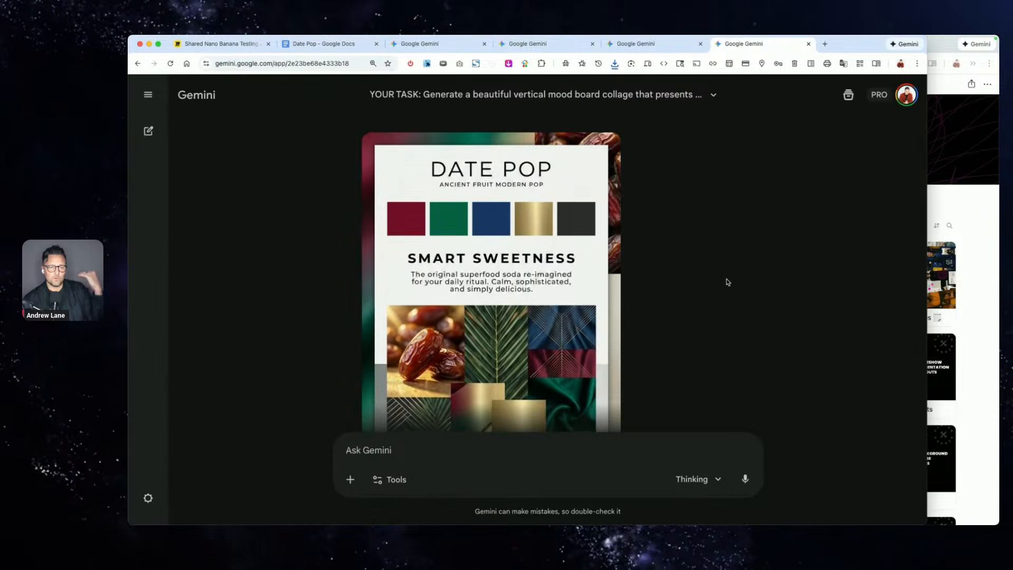
{"action": "scroll", "coordinate": [727, 282], "scroll_direction": "down", "scroll_amount": 2}
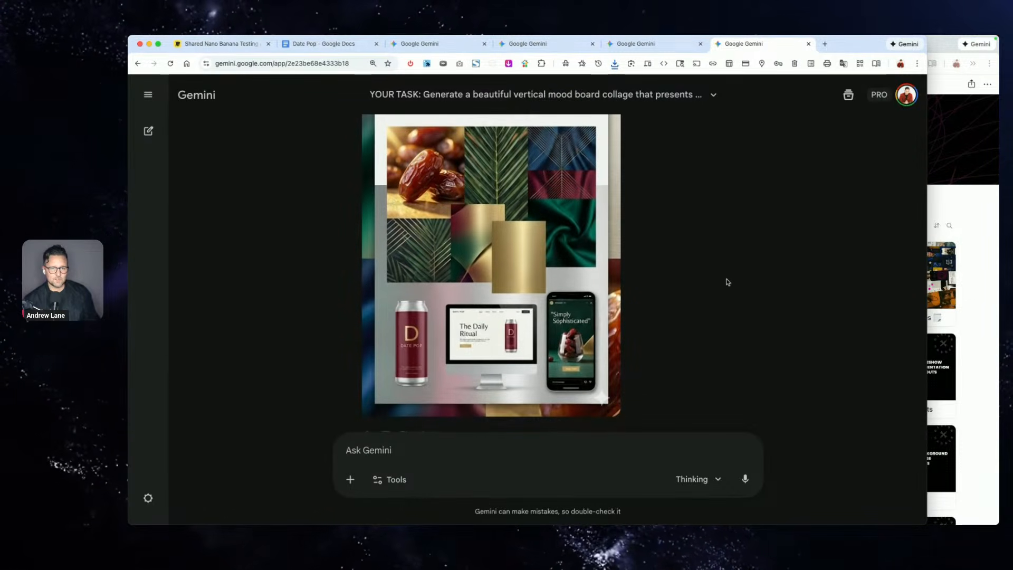
{"action": "scroll", "coordinate": [727, 282], "scroll_direction": "up", "scroll_amount": 3}
{"action": "scroll", "coordinate": [727, 282], "scroll_direction": "up", "scroll_amount": 3}
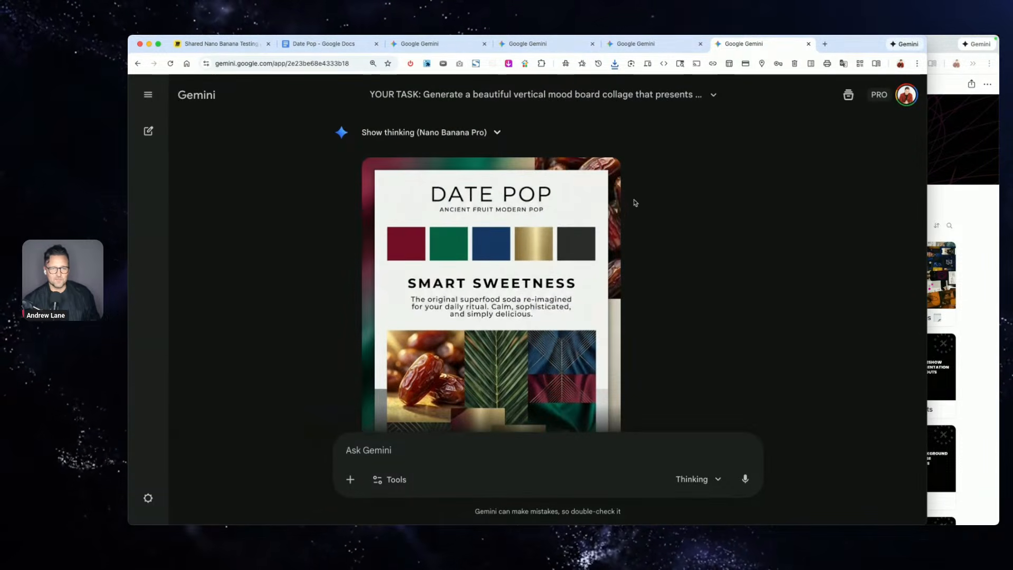
{"action": "left_click", "coordinate": [604, 173]}
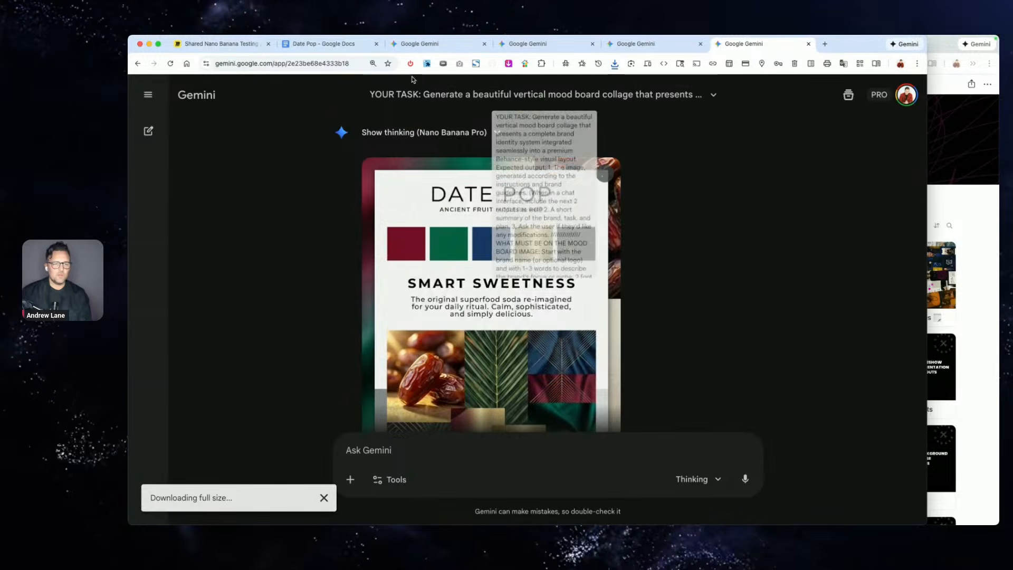
- Add the downloaded Radical Transparency and Electric Optimism mood boards to the Date Pop row in Miro and arrange them side by side
{"action": "left_click", "coordinate": [247, 48]}
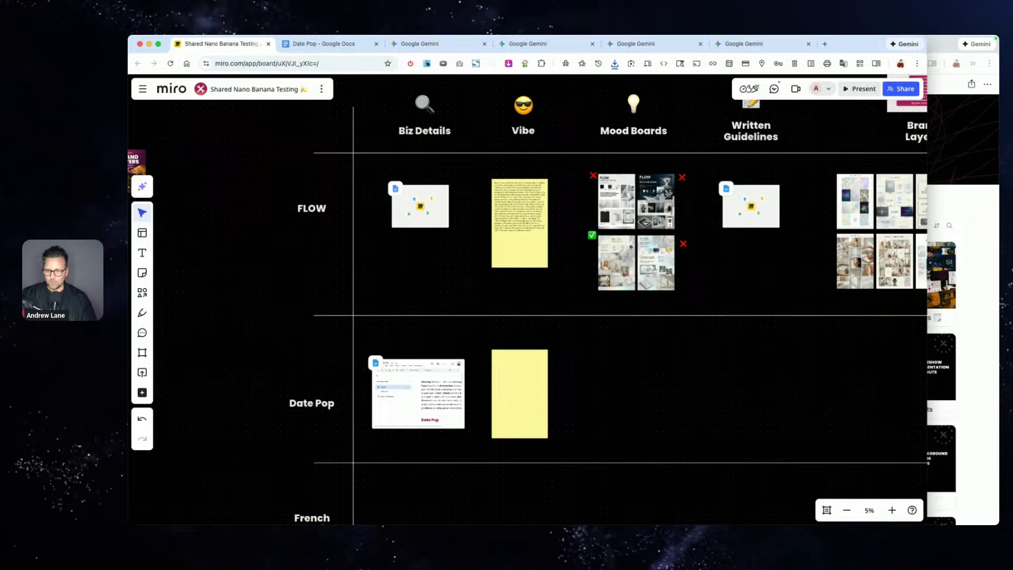
{"action": "left_click_drag", "start_coordinate": [844, 507], "coordinate": [654, 392]}
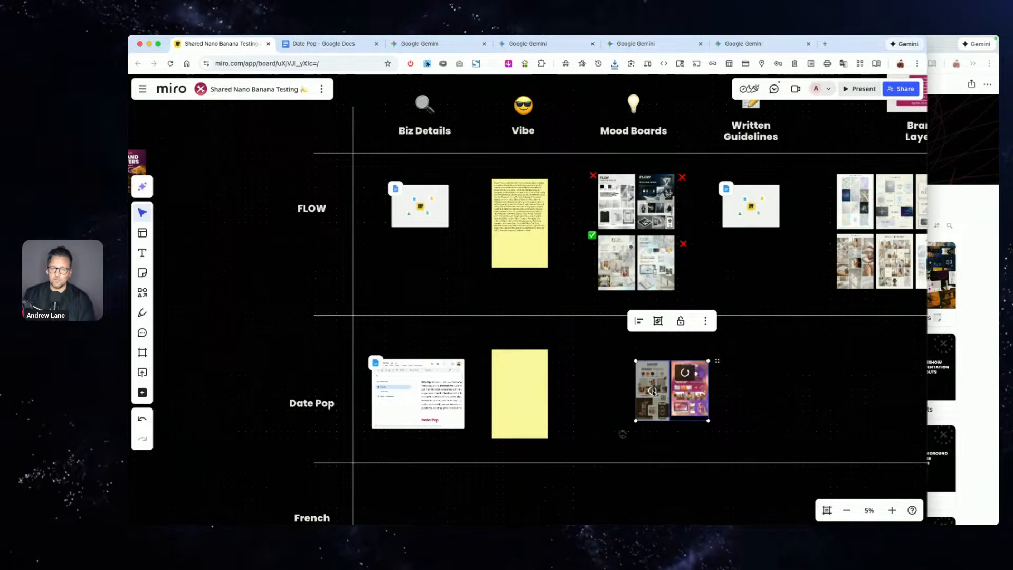
{"action": "scroll", "coordinate": [653, 392], "scroll_direction": "up", "scroll_amount": 5}
{"action": "scroll", "coordinate": [653, 393], "scroll_direction": "right", "scroll_amount": 5}
{"action": "scroll", "coordinate": [653, 393], "scroll_direction": "left", "scroll_amount": 7}
{"action": "scroll", "coordinate": [653, 393], "scroll_direction": "up", "scroll_amount": 3}
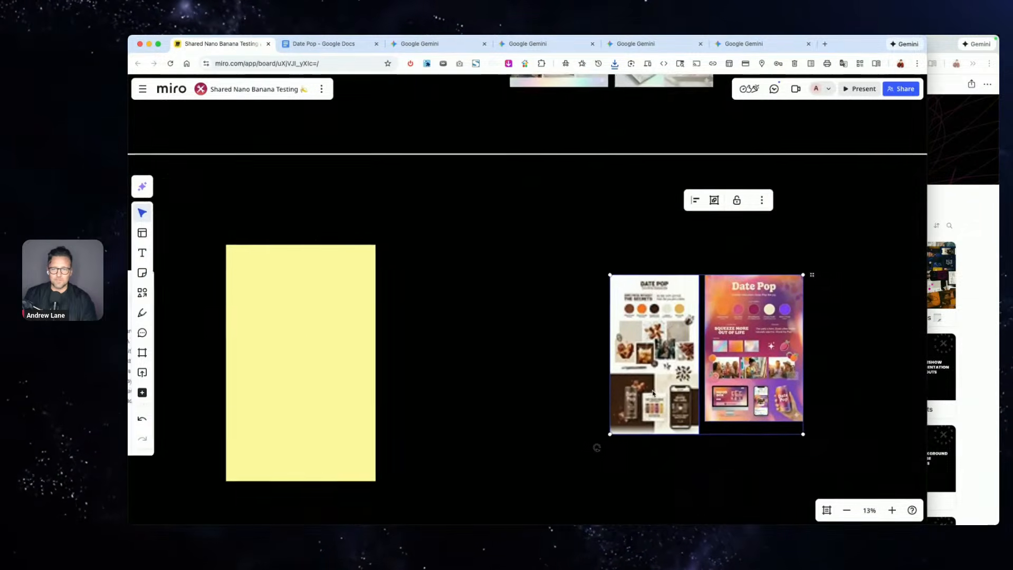
{"action": "left_click", "coordinate": [517, 366]}
{"action": "left_click_drag", "start_coordinate": [670, 370], "coordinate": [540, 336]}
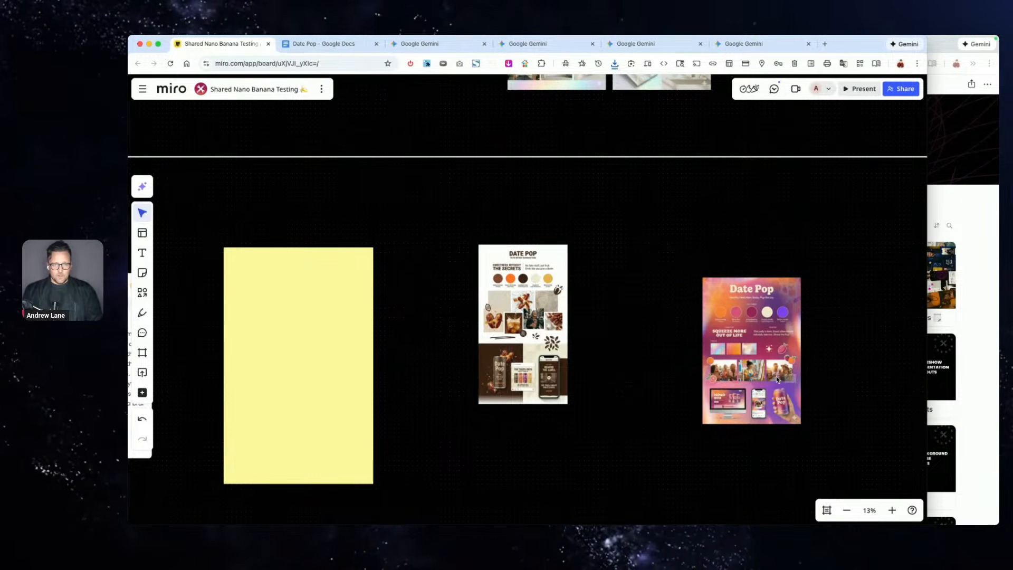
{"action": "left_click_drag", "start_coordinate": [778, 378], "coordinate": [652, 346]}
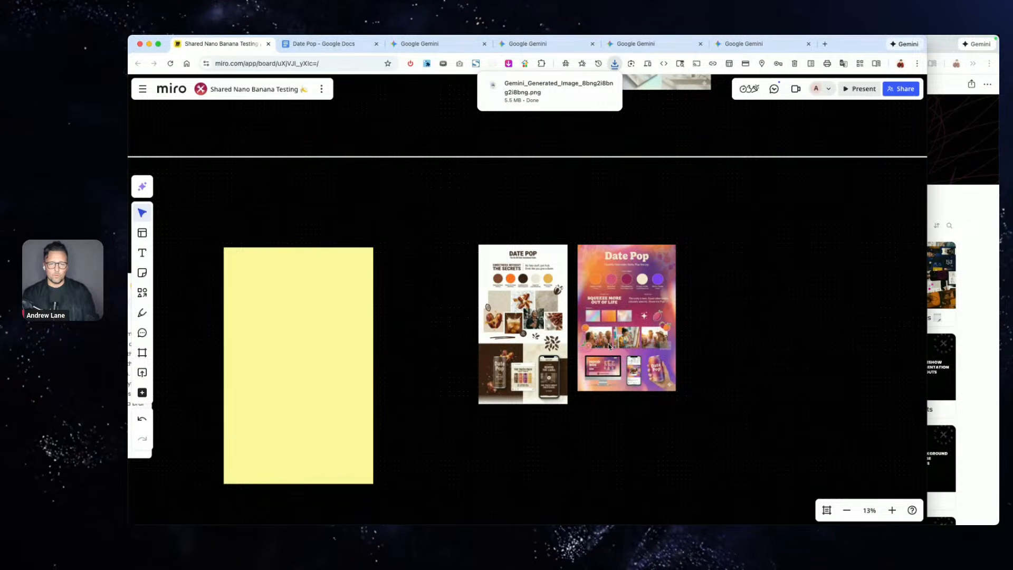
- Add the downloaded Modern Primitive mood board to Miro, directly after the Electric Optimism board and in line with the others
{"action": "scroll", "coordinate": [612, 346], "scroll_direction": "up", "scroll_amount": 5}
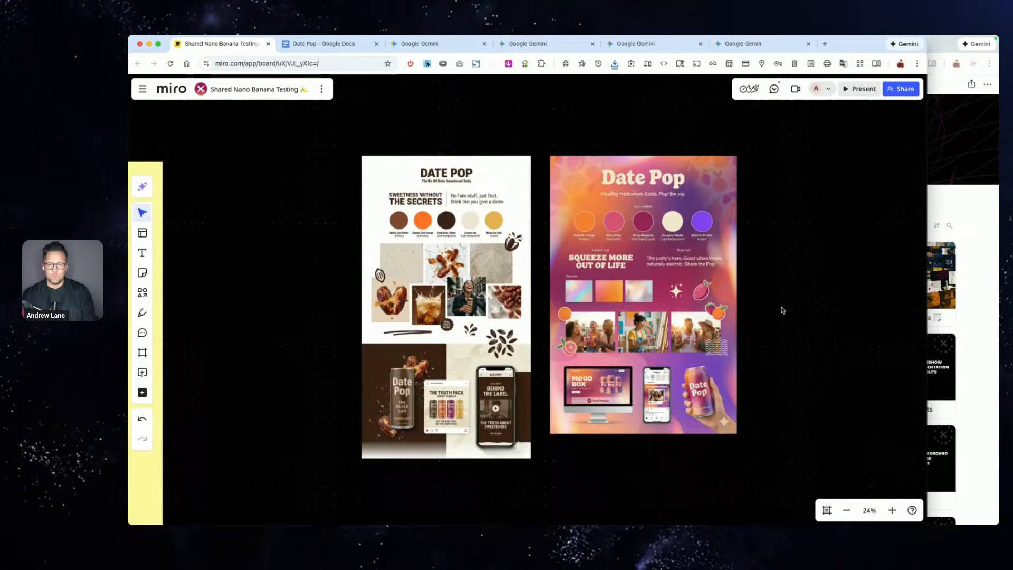
{"action": "left_click_drag", "start_coordinate": [897, 543], "coordinate": [797, 336]}
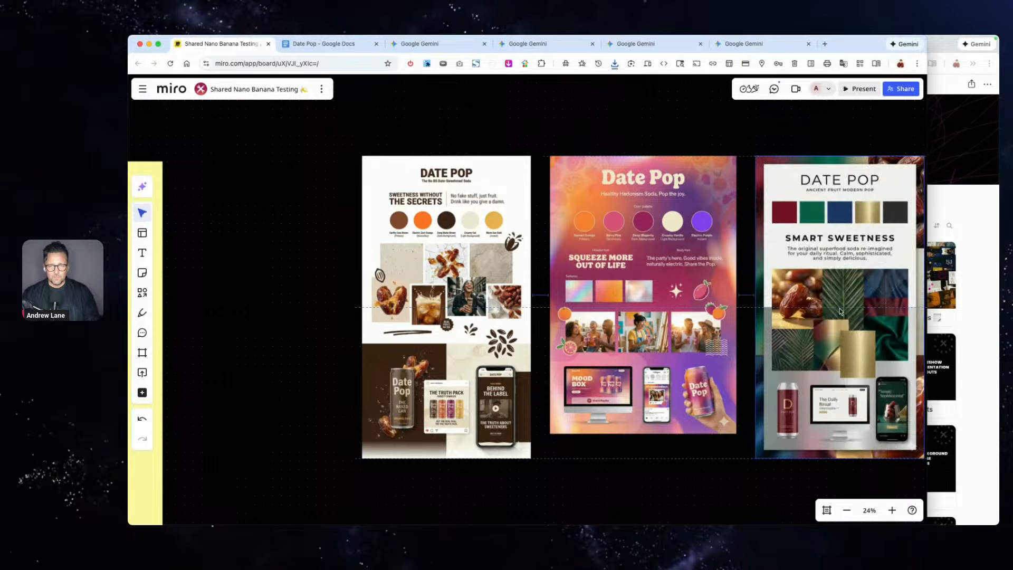
{"action": "left_click", "coordinate": [344, 364]}
{"action": "scroll", "coordinate": [344, 364], "scroll_direction": "right", "scroll_amount": 1}
{"action": "scroll", "coordinate": [344, 364], "scroll_direction": "down", "scroll_amount": 1}
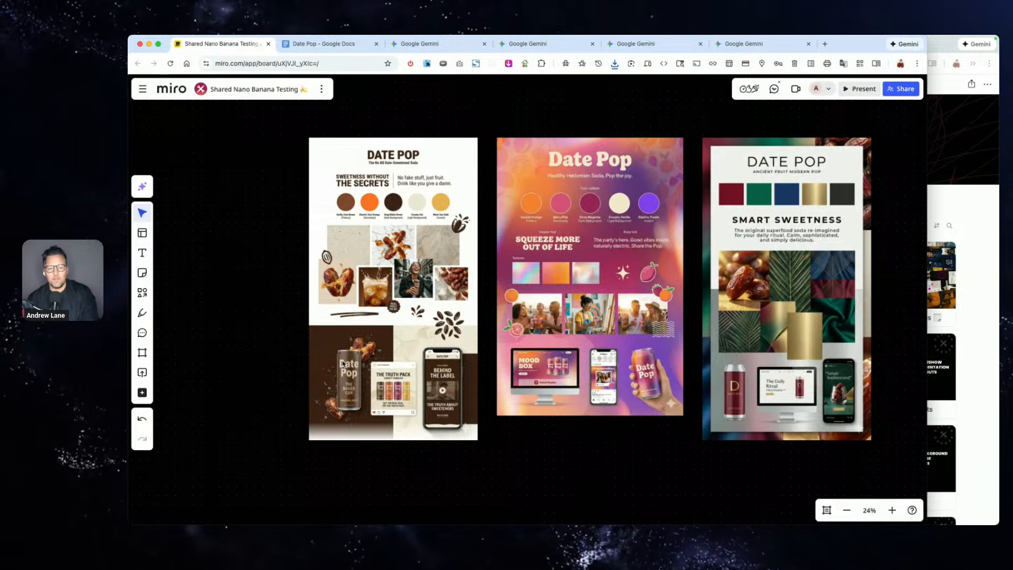
- Check the Angle 3: Modern Primitive text in the Brand Vibe Report Options chat and the constraints in the Date Pop document
{"action": "left_click", "coordinate": [441, 44]}
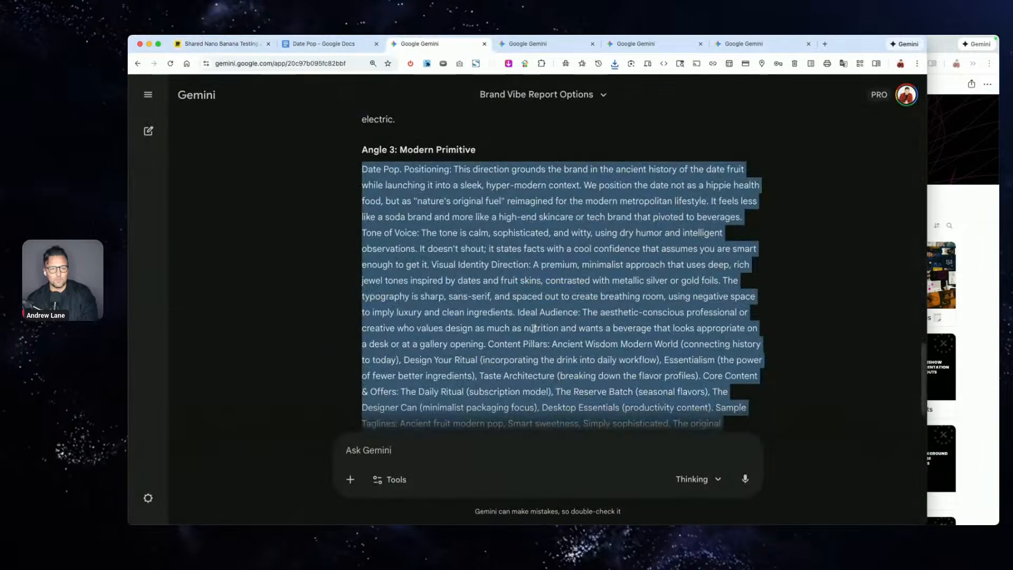
{"action": "left_click", "coordinate": [534, 328]}
{"action": "scroll", "coordinate": [533, 328], "scroll_direction": "down", "scroll_amount": 3}
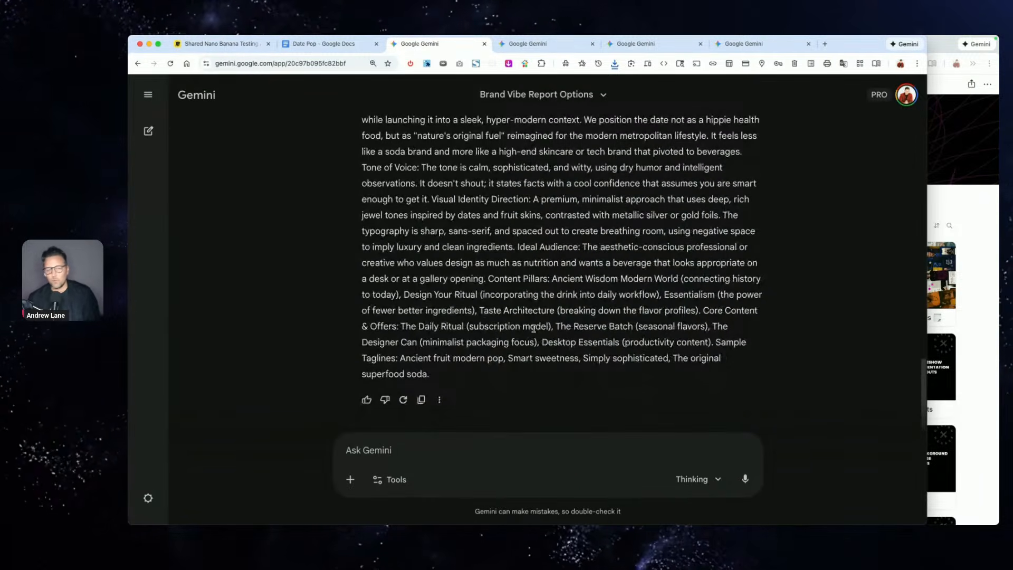
{"action": "left_click", "coordinate": [346, 45]}
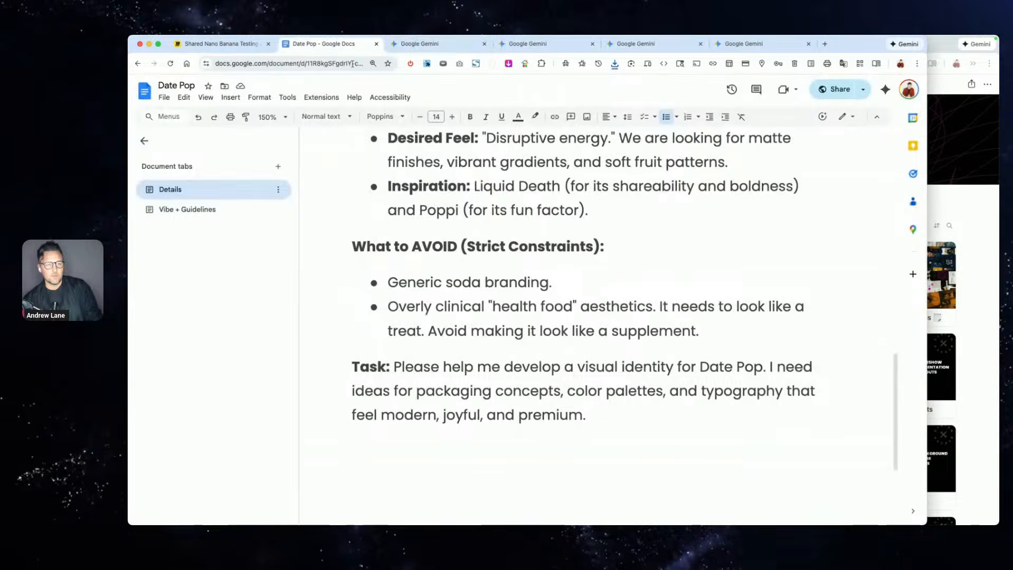
- Compare the three Date Pop mood boards in Miro and examine the Electric Optimism board's textures, fonts and imagery up close
{"action": "left_click", "coordinate": [257, 48]}
{"action": "scroll", "coordinate": [499, 264], "scroll_direction": "right", "scroll_amount": 1}
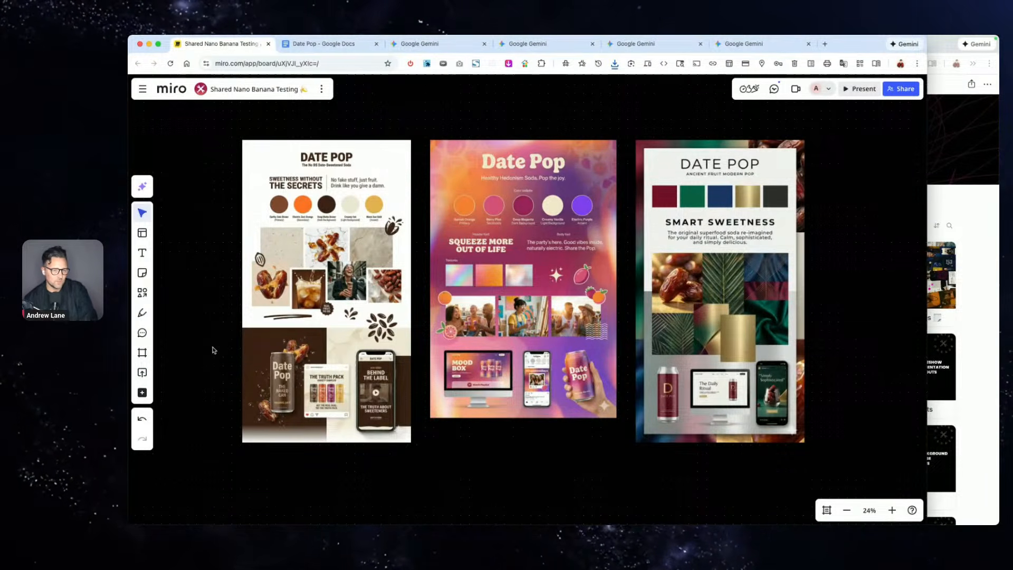
{"action": "scroll", "coordinate": [261, 308], "scroll_direction": "up", "scroll_amount": 3}
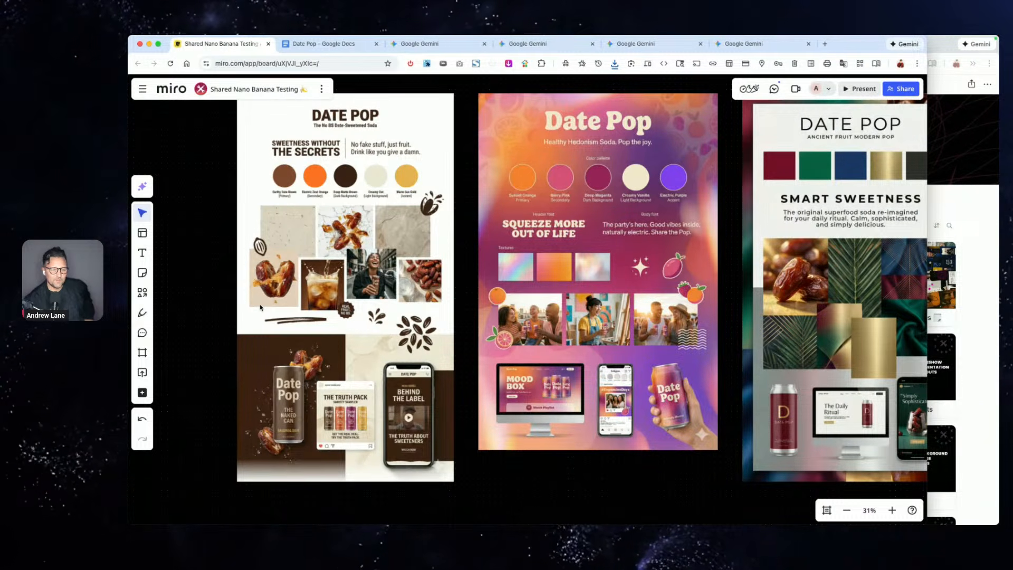
{"action": "scroll", "coordinate": [260, 307], "scroll_direction": "right", "scroll_amount": 5}
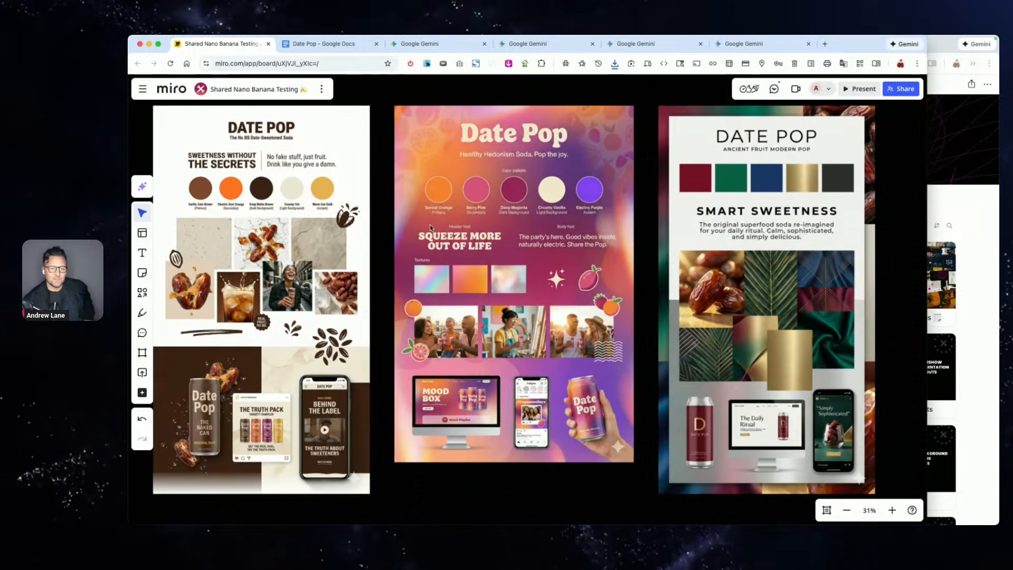
{"action": "left_click", "coordinate": [430, 228]}
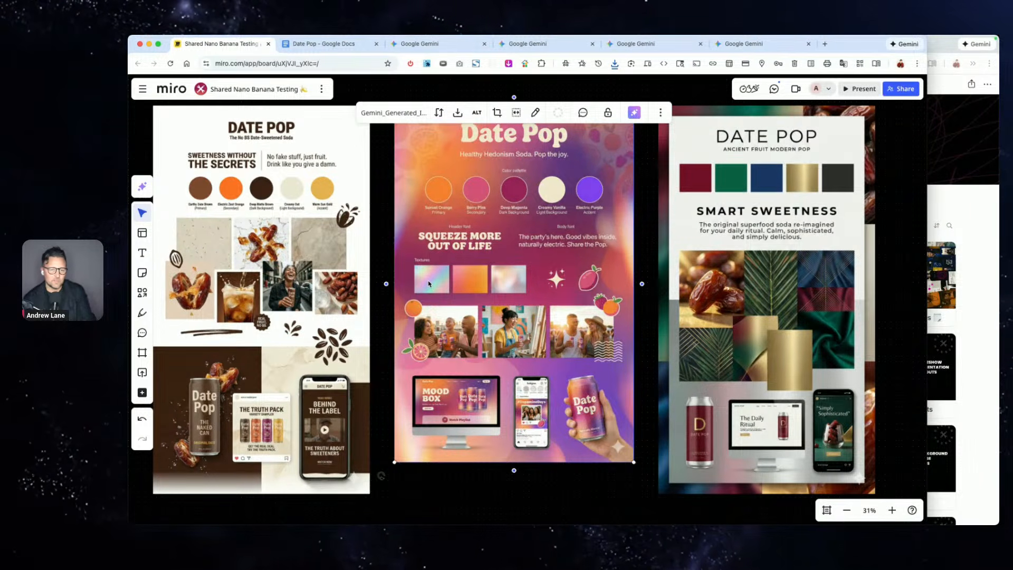
{"action": "scroll", "coordinate": [429, 284], "scroll_direction": "up", "scroll_amount": 5}
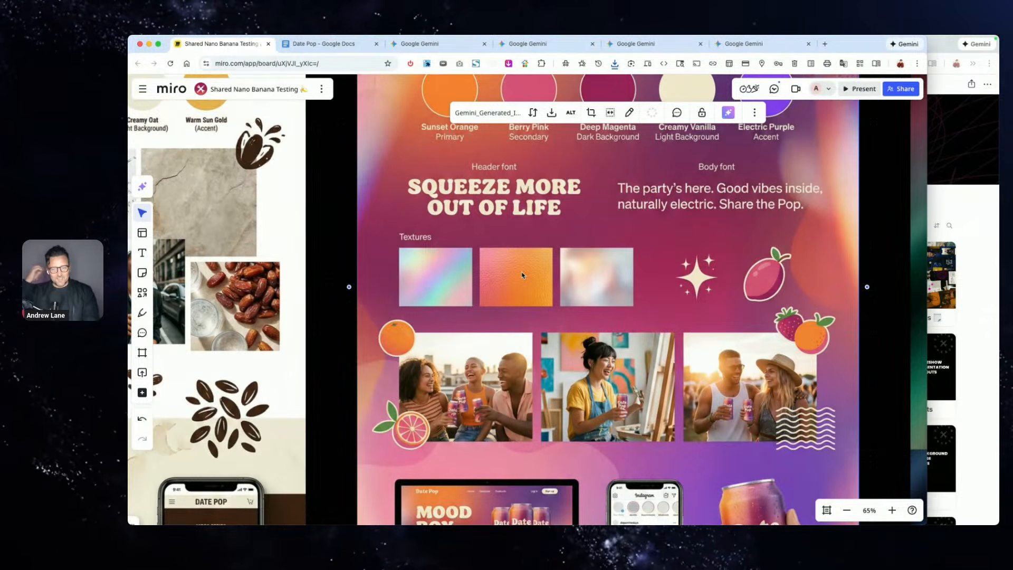
{"action": "scroll", "coordinate": [522, 275], "scroll_direction": "down", "scroll_amount": 5}
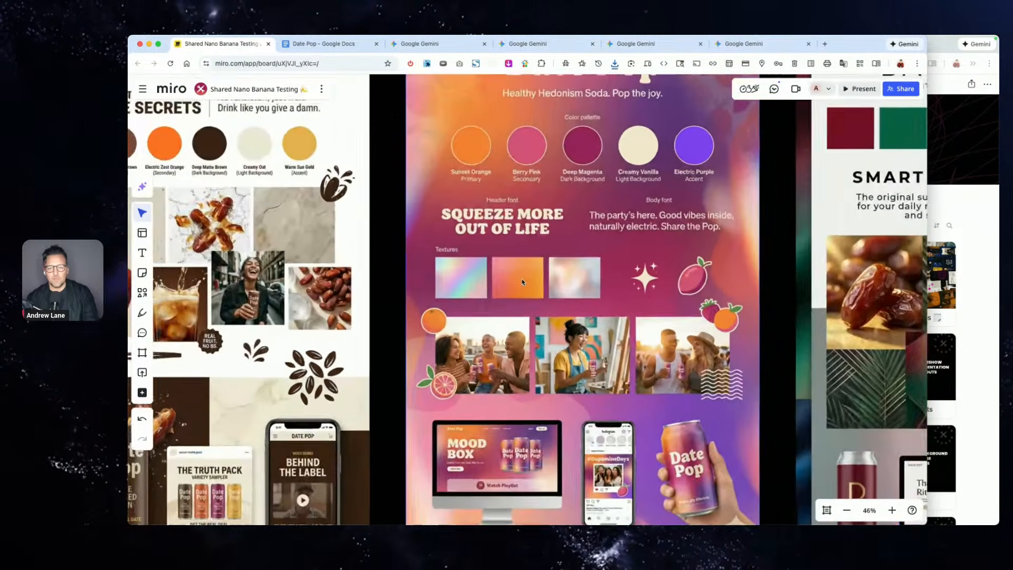
- Examine the Radical Transparency mood board's color palette, textures and date photography in close-up
{"action": "scroll", "coordinate": [523, 281], "scroll_direction": "left", "scroll_amount": 5}
{"action": "scroll", "coordinate": [523, 281], "scroll_direction": "up", "scroll_amount": 2}
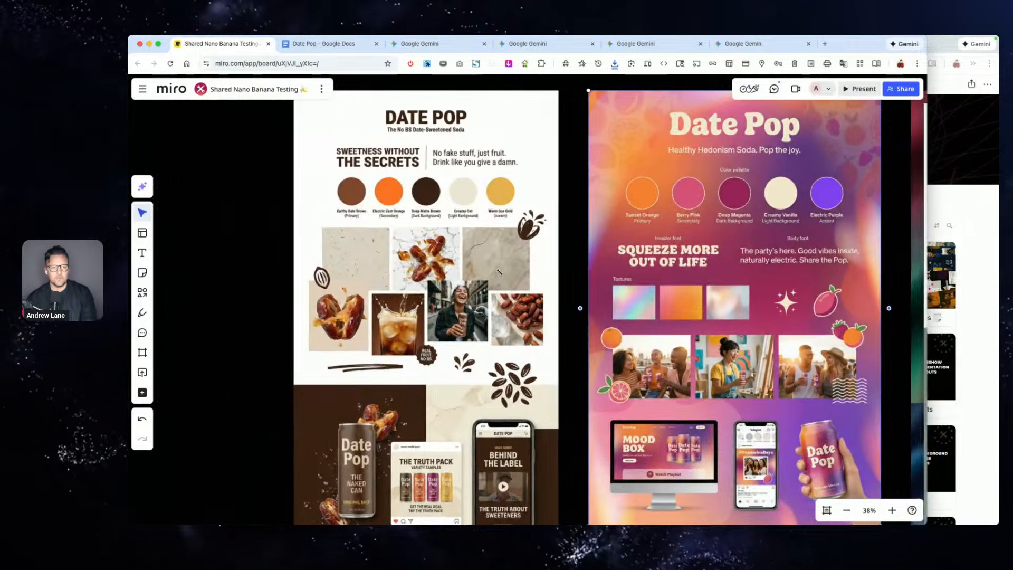
{"action": "left_click", "coordinate": [471, 264]}
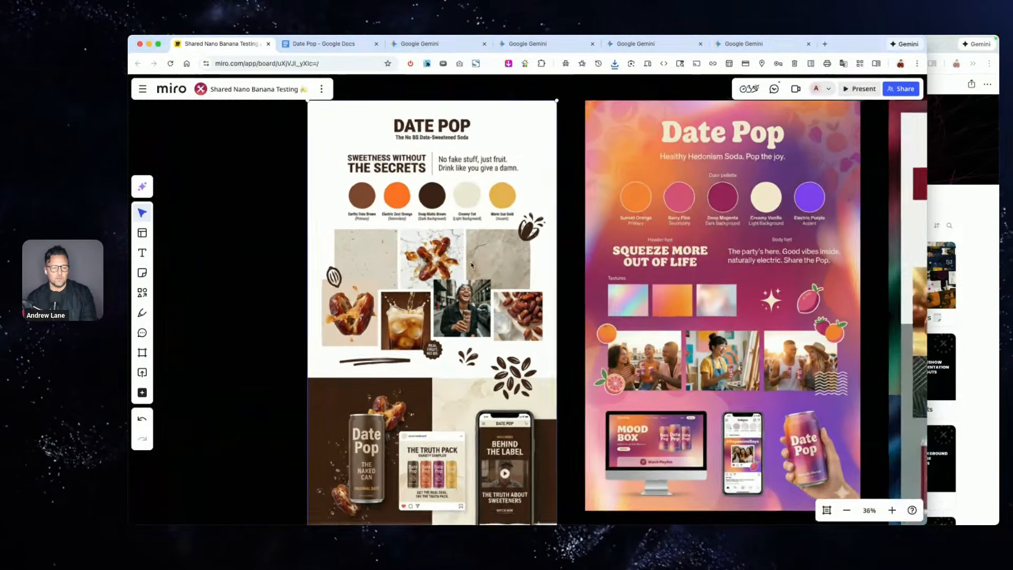
{"action": "scroll", "coordinate": [340, 322], "scroll_direction": "up", "scroll_amount": 3}
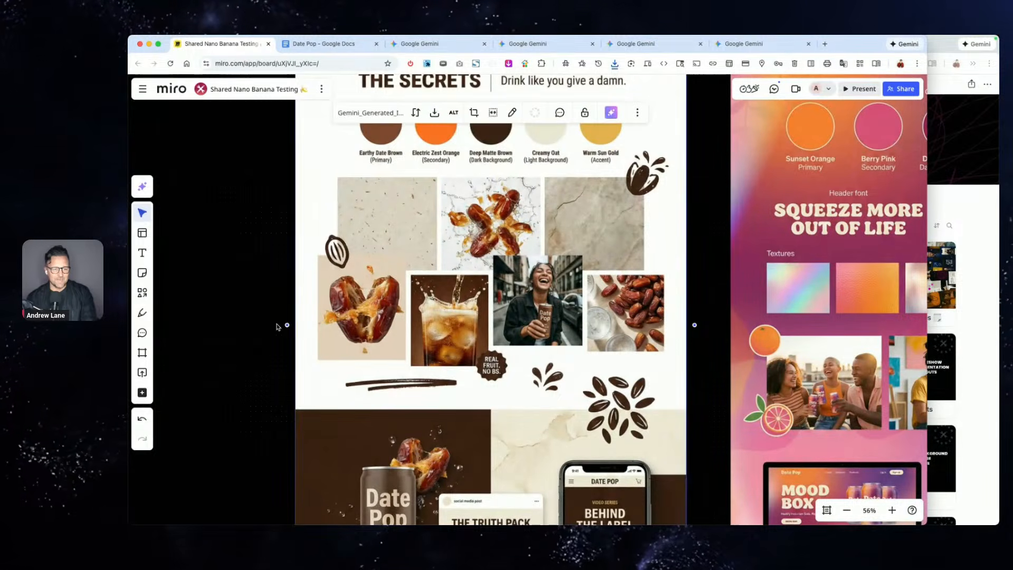
{"action": "scroll", "coordinate": [418, 292], "scroll_direction": "up", "scroll_amount": 2}
{"action": "scroll", "coordinate": [418, 292], "scroll_direction": "up", "scroll_amount": 1}
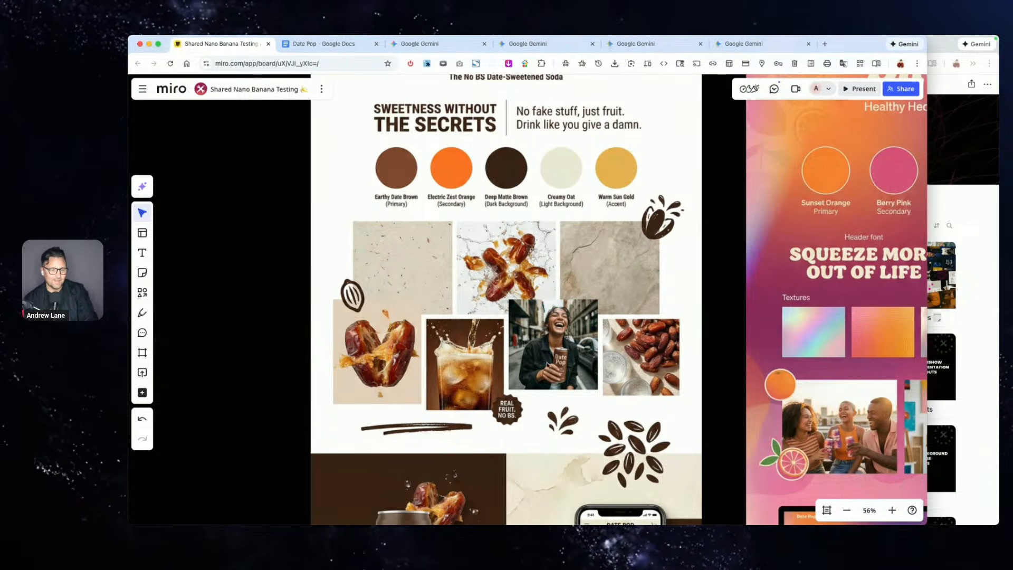
{"action": "scroll", "coordinate": [389, 353], "scroll_direction": "up", "scroll_amount": 5}
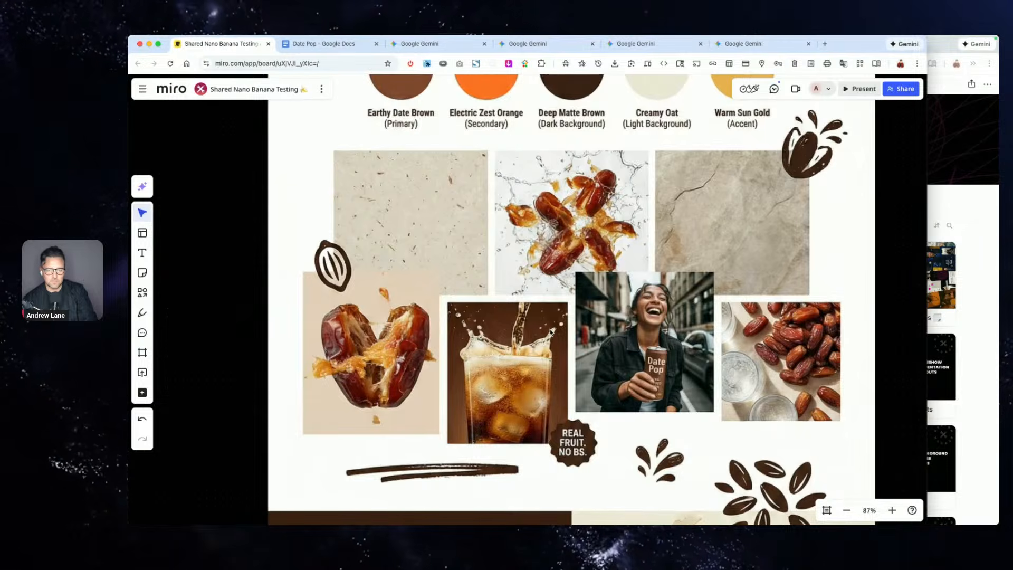
{"action": "scroll", "coordinate": [551, 331], "scroll_direction": "down", "scroll_amount": 5}
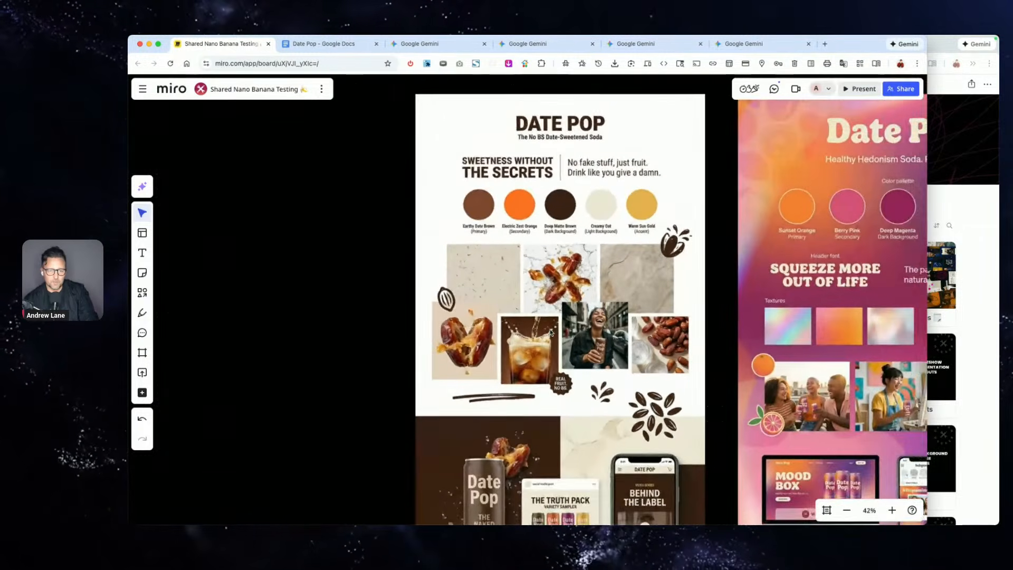
- Examine the Radical Transparency board's can, social post and phone mockups up close, and look over its tagline section again
{"action": "scroll", "coordinate": [550, 331], "scroll_direction": "down", "scroll_amount": 3}
{"action": "scroll", "coordinate": [551, 333], "scroll_direction": "down", "scroll_amount": 2}
{"action": "left_click", "coordinate": [566, 411]}
{"action": "scroll", "coordinate": [567, 411], "scroll_direction": "up", "scroll_amount": 10}
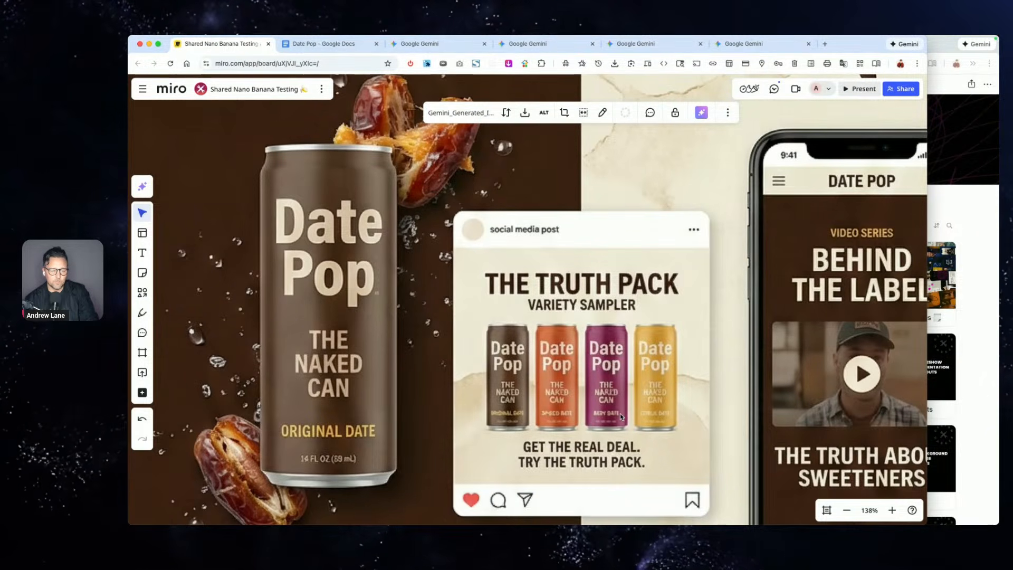
{"action": "scroll", "coordinate": [647, 382], "scroll_direction": "down", "scroll_amount": 3}
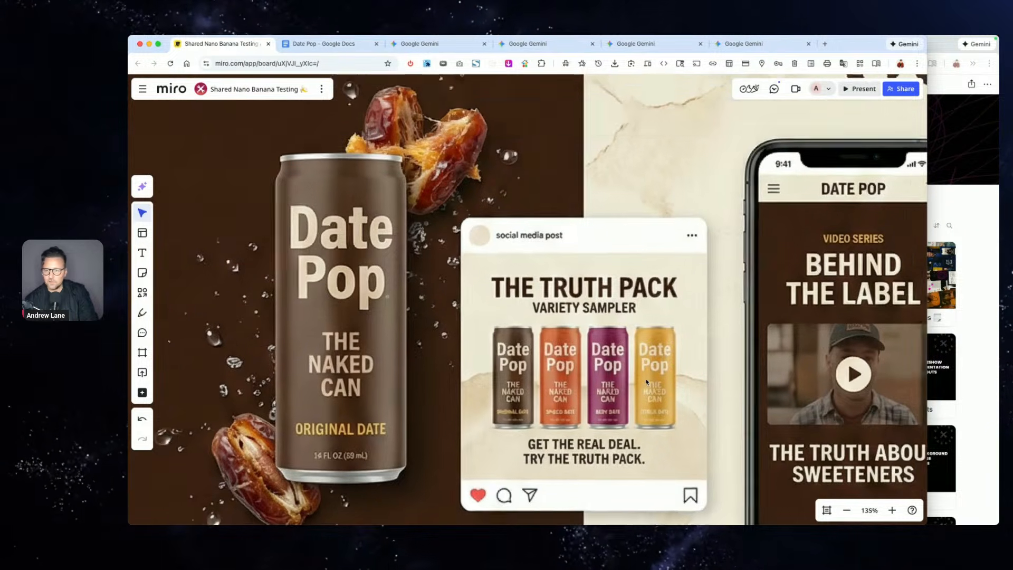
{"action": "scroll", "coordinate": [647, 381], "scroll_direction": "down", "scroll_amount": 5}
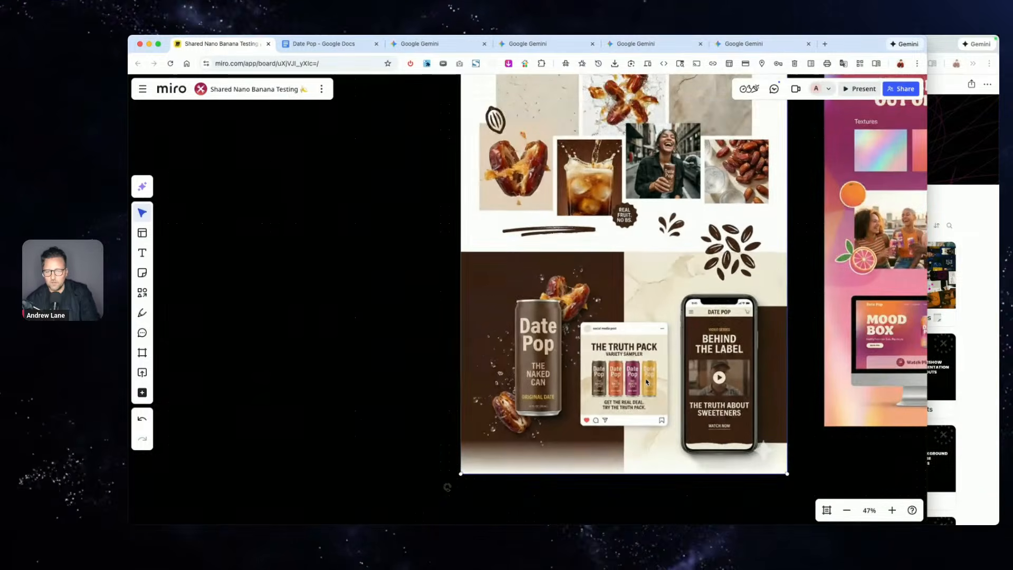
{"action": "scroll", "coordinate": [775, 271], "scroll_direction": "up", "scroll_amount": 5}
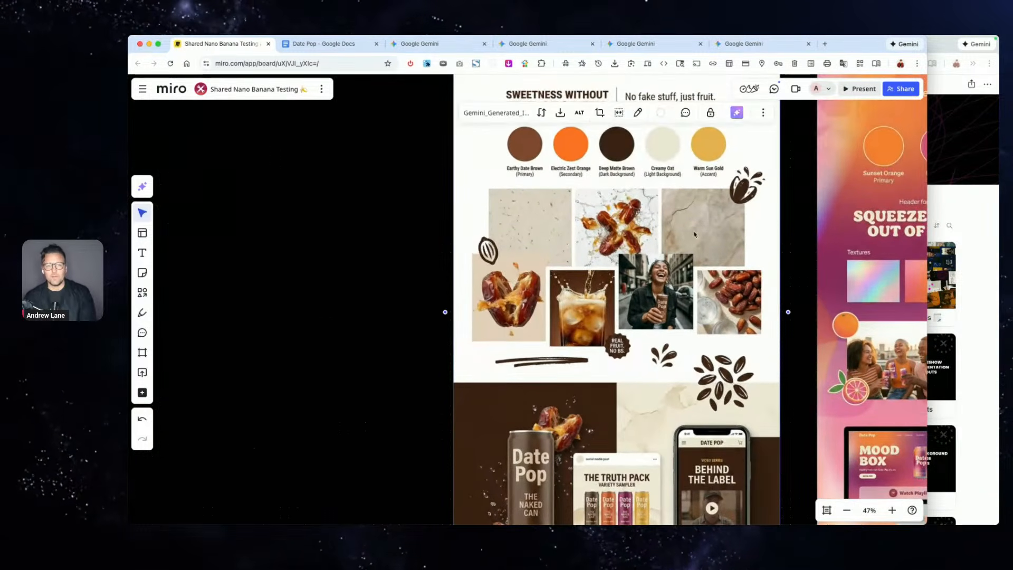
{"action": "scroll", "coordinate": [686, 230], "scroll_direction": "right", "scroll_amount": 2}
{"action": "scroll", "coordinate": [687, 230], "scroll_direction": "up", "scroll_amount": 1}
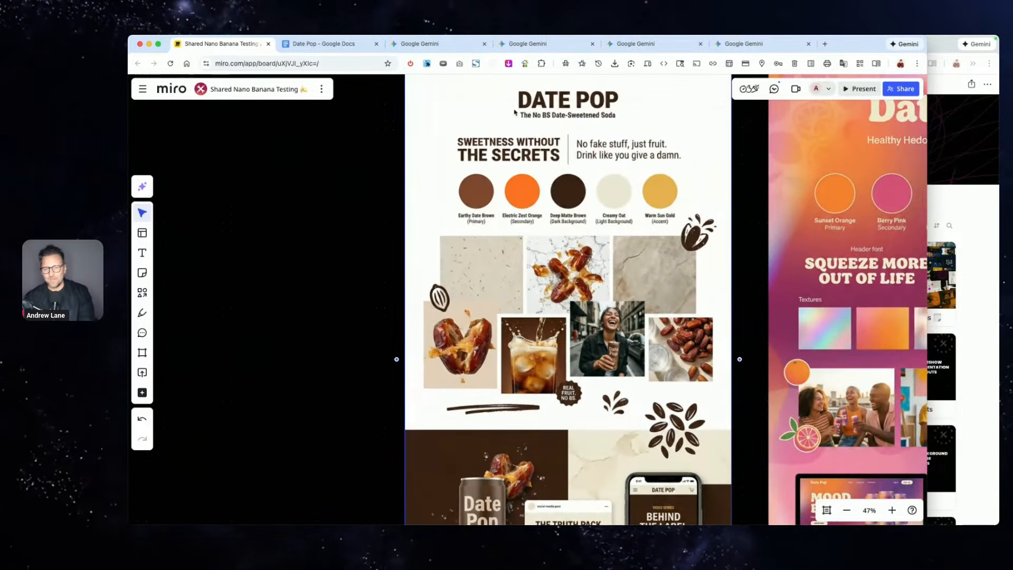
- Ask Gemini in the Brand Vibe Report Options chat: "i like angle #1. give me 3 more vibes in that direction"
{"action": "left_click", "coordinate": [428, 46]}
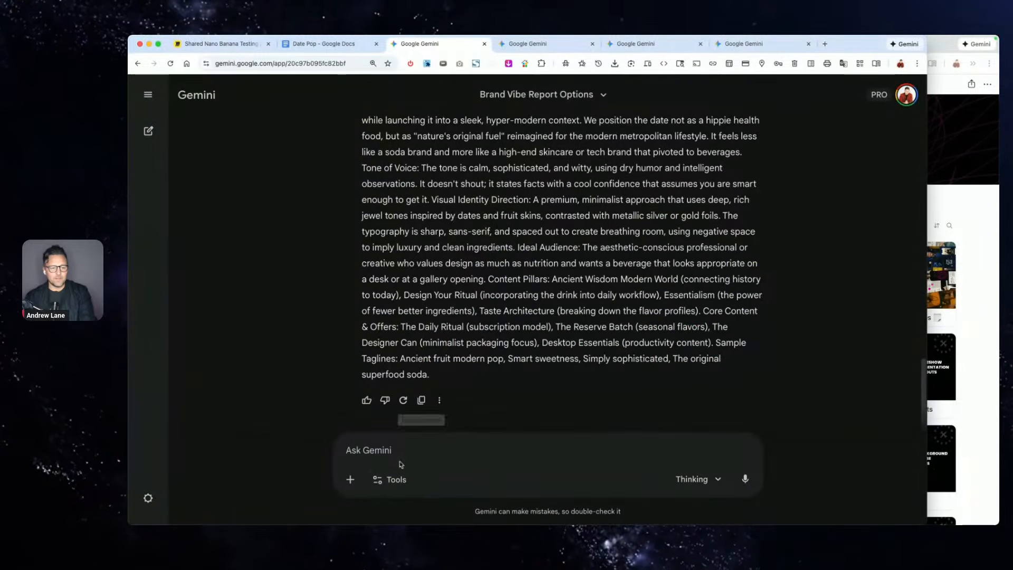
{"action": "type", "text": "i like"}
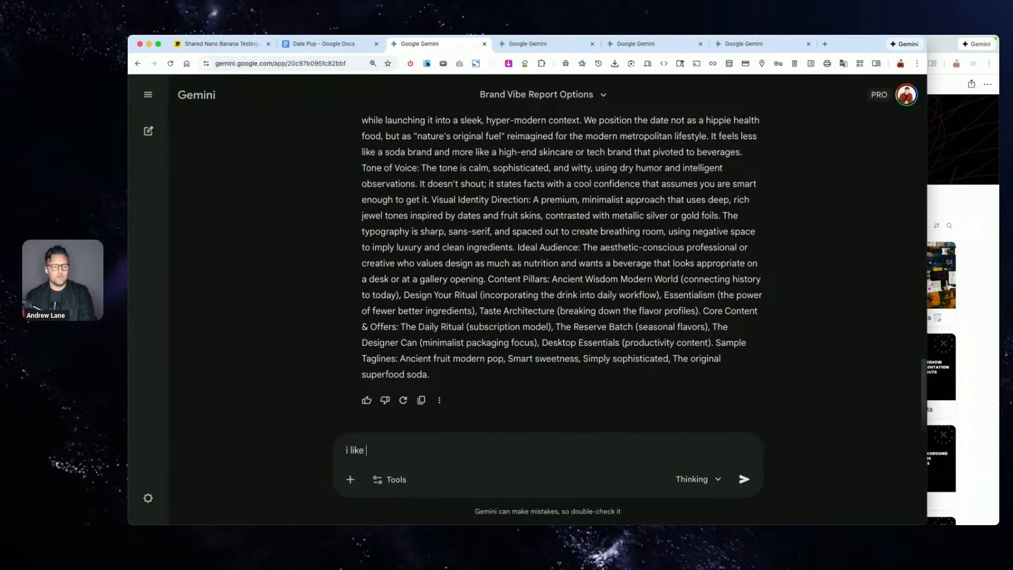
{"action": "type", "text": " angle #1"}
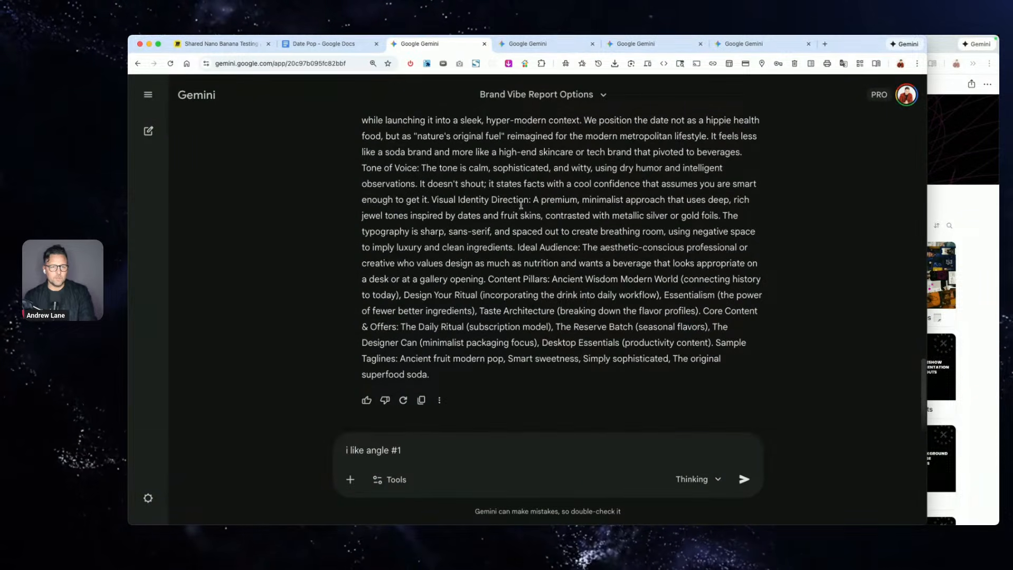
{"action": "scroll", "coordinate": [521, 205], "scroll_direction": "up", "scroll_amount": 10}
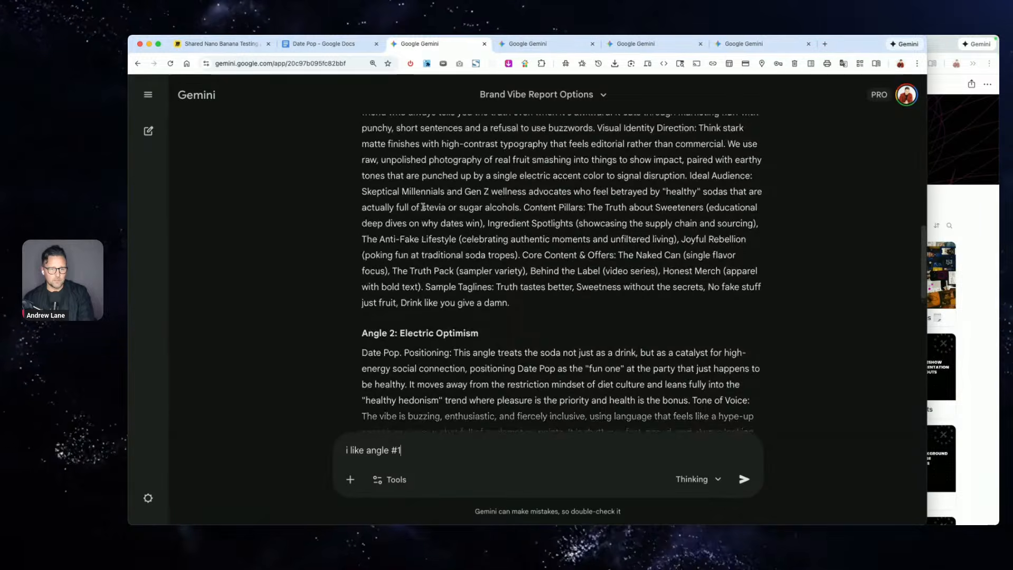
{"action": "scroll", "coordinate": [423, 207], "scroll_direction": "up", "scroll_amount": 4}
{"action": "triple_click", "coordinate": [404, 213]}
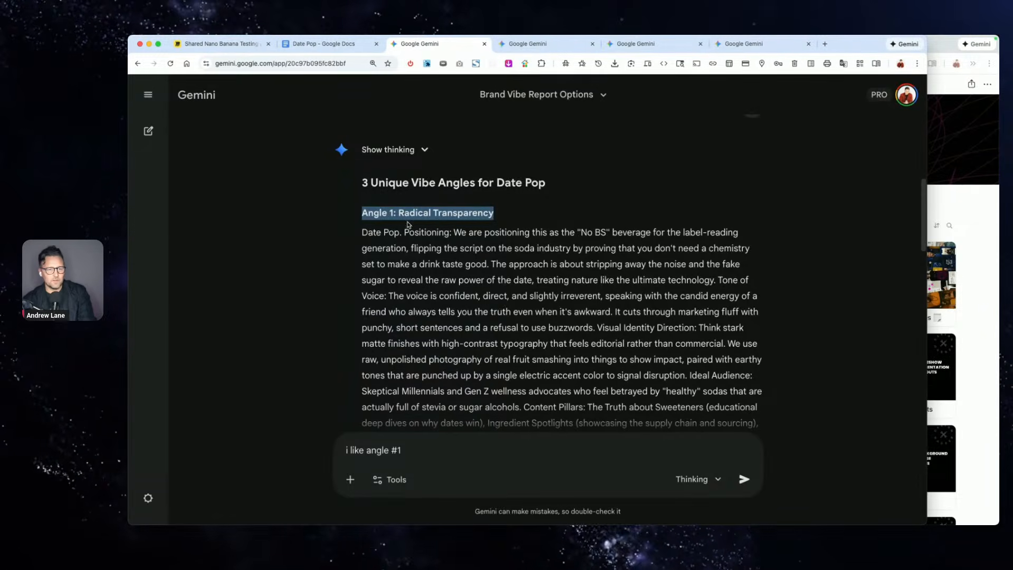
{"action": "triple_click", "coordinate": [421, 211]}
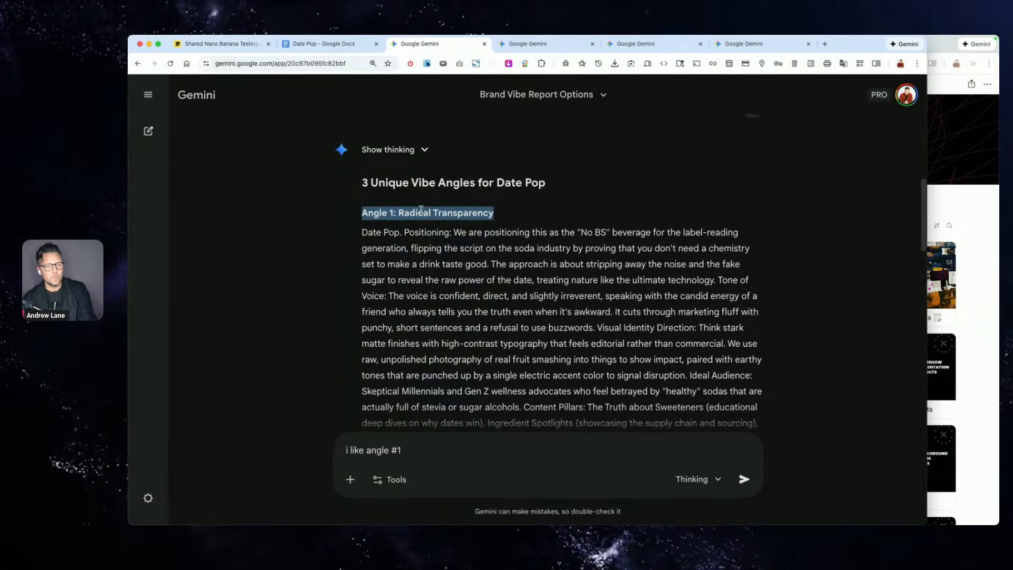
{"action": "left_click", "coordinate": [421, 210]}
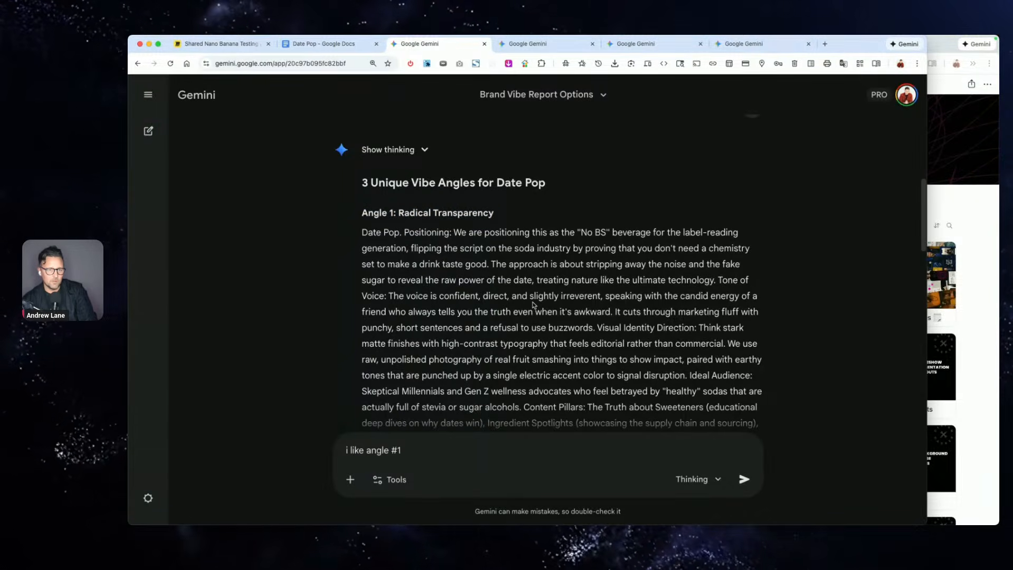
{"action": "scroll", "coordinate": [533, 305], "scroll_direction": "down", "scroll_amount": 5}
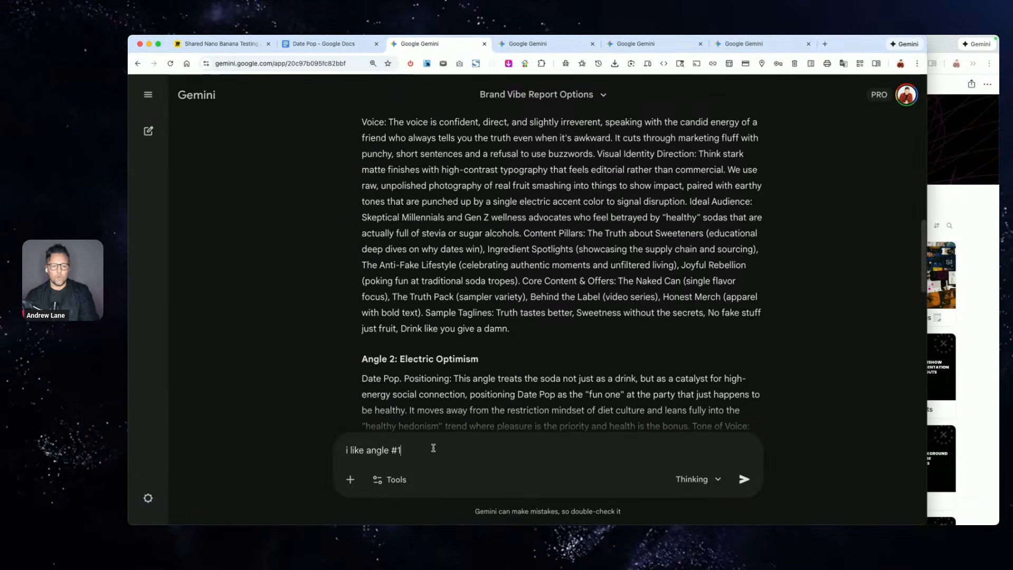
{"action": "type", "text": ". give me 3 "}
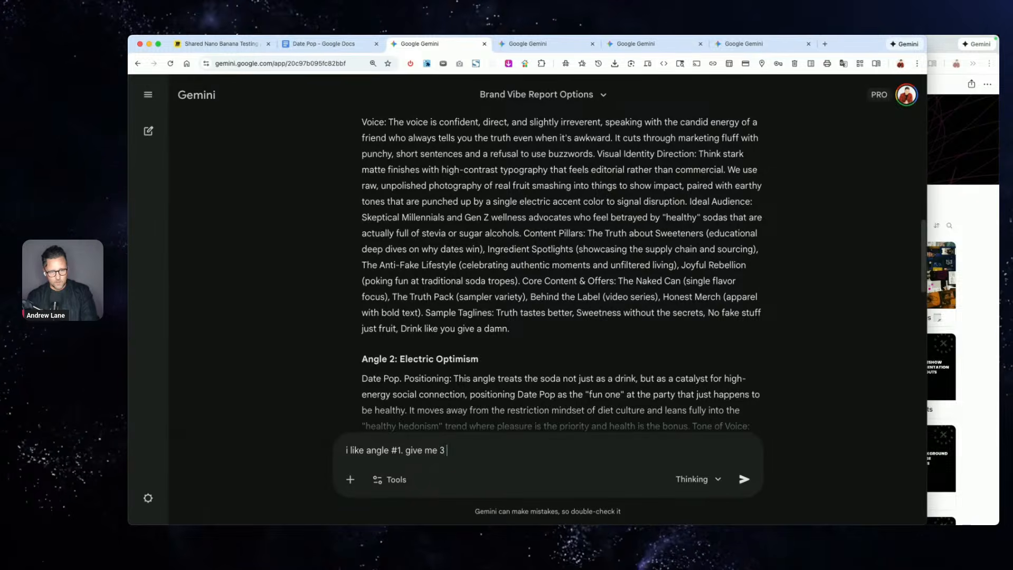
{"action": "type", "text": "more vibes in that direction"}
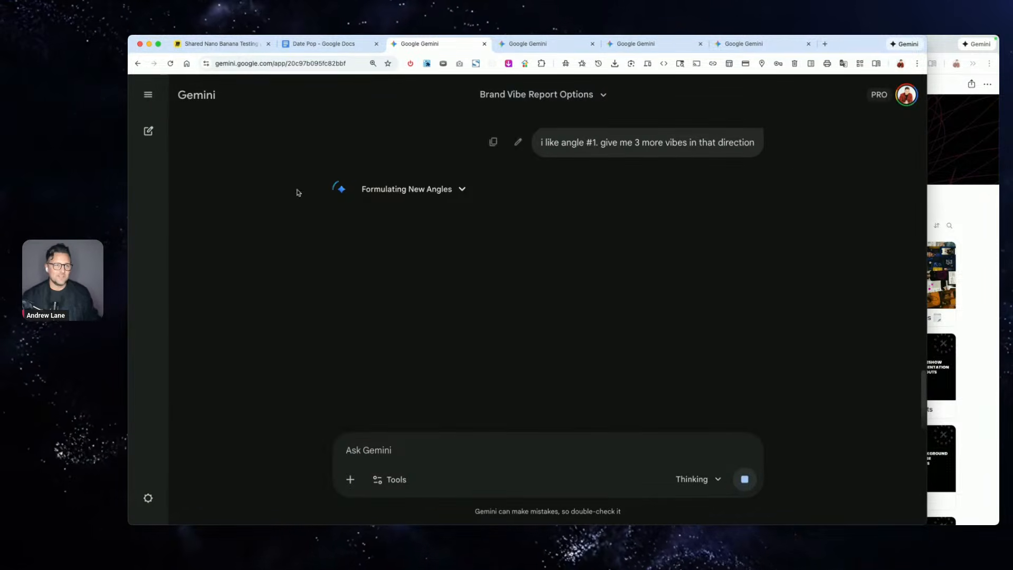
- Switch to the Miro board and survey the Date Pop mood boards and the board's overall layout
{"action": "left_click", "coordinate": [228, 44]}
{"action": "left_click", "coordinate": [337, 302]}
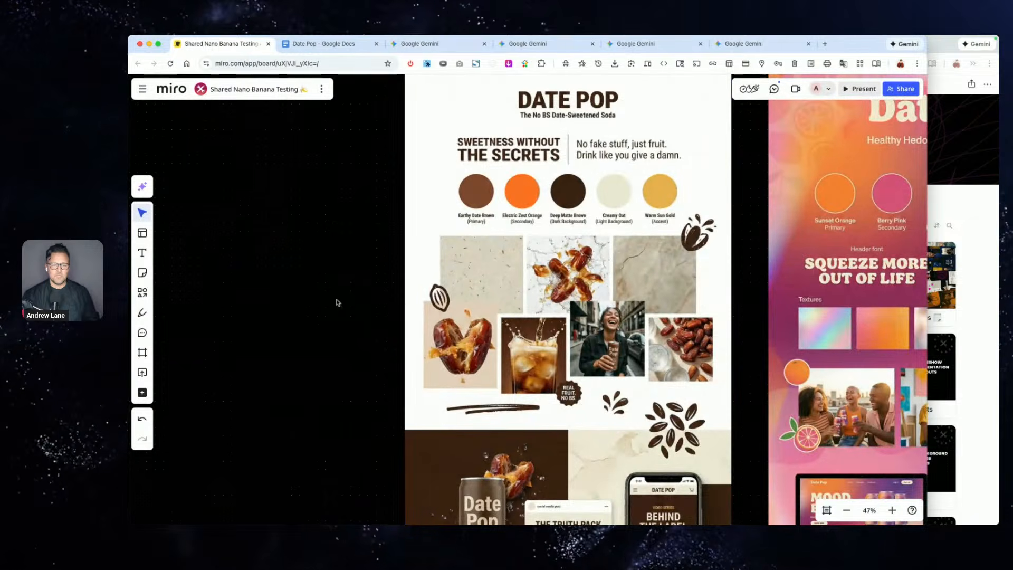
{"action": "scroll", "coordinate": [366, 292], "scroll_direction": "down", "scroll_amount": 5}
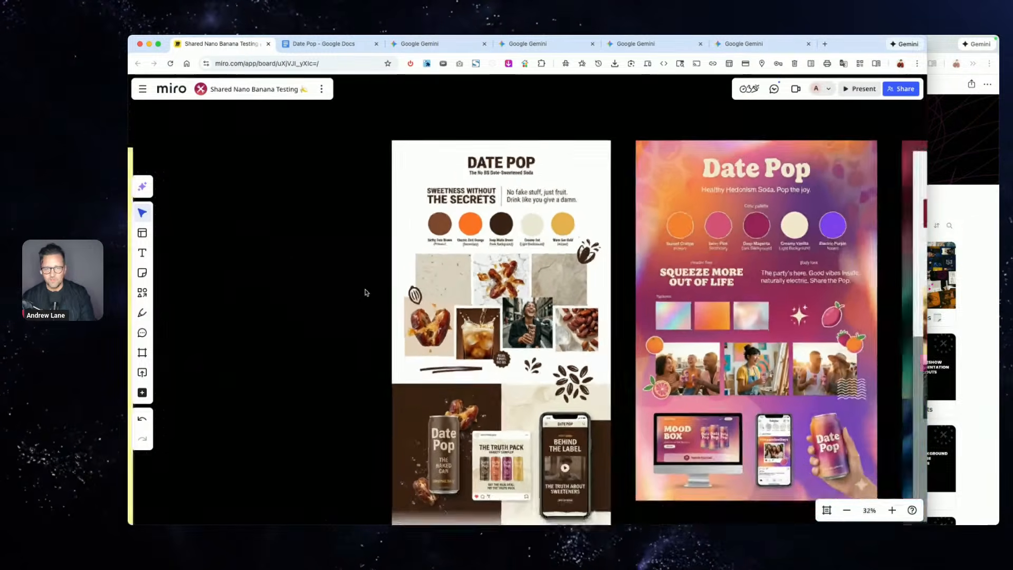
{"action": "scroll", "coordinate": [366, 293], "scroll_direction": "down", "scroll_amount": 2}
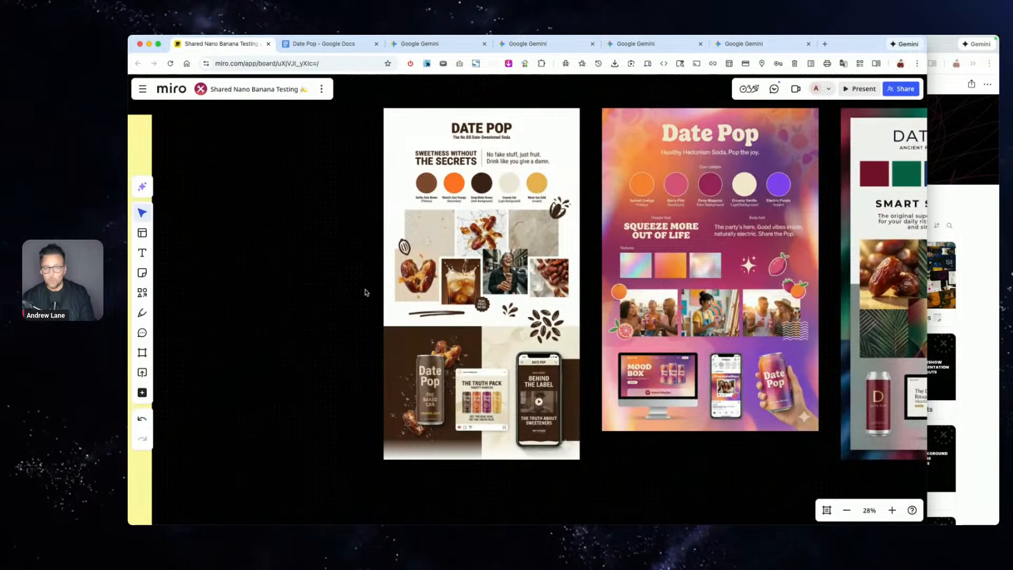
{"action": "scroll", "coordinate": [376, 262], "scroll_direction": "down", "scroll_amount": 15}
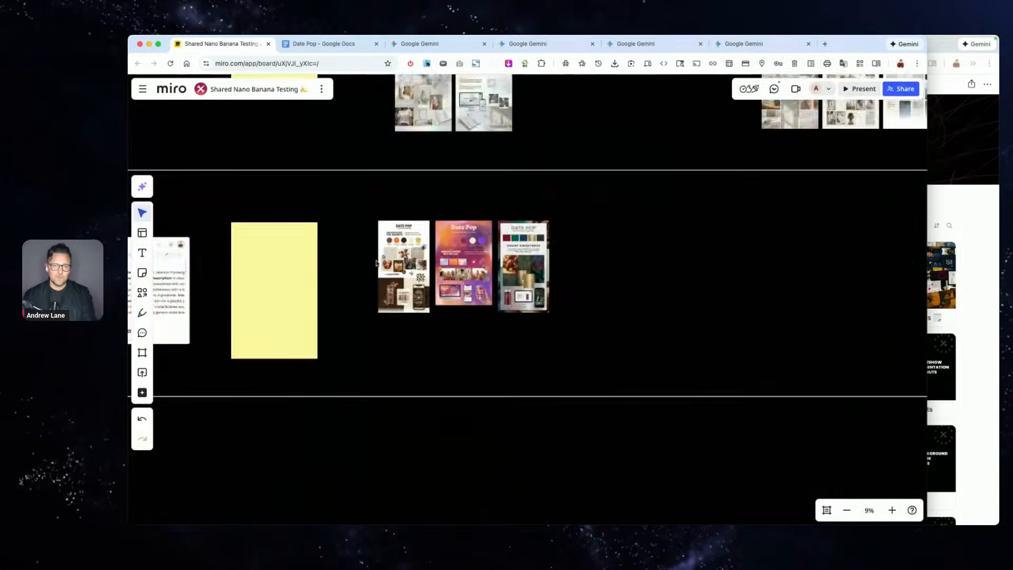
{"action": "scroll", "coordinate": [376, 263], "scroll_direction": "up", "scroll_amount": 3}
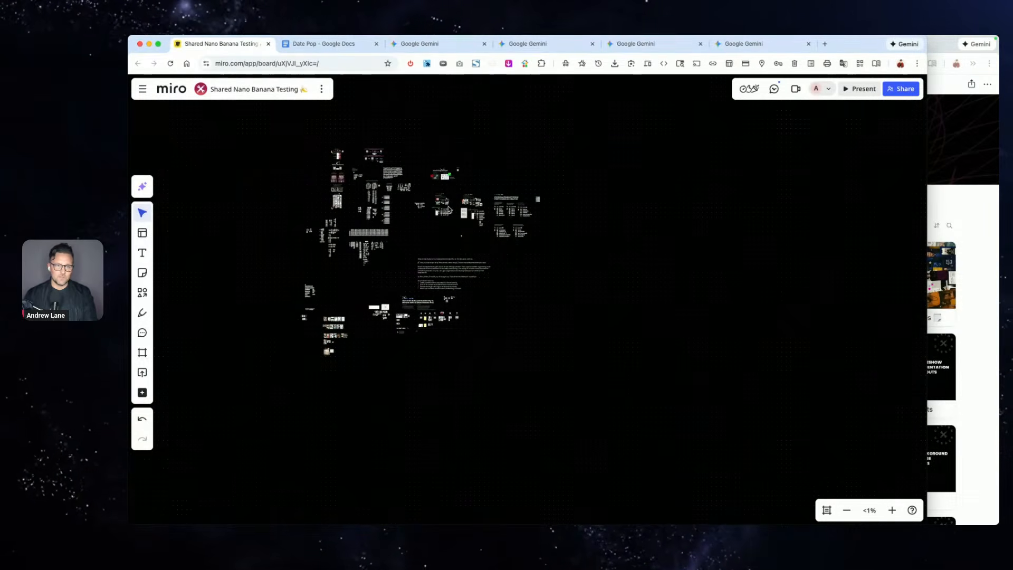
{"action": "scroll", "coordinate": [376, 201], "scroll_direction": "up", "scroll_amount": 5}
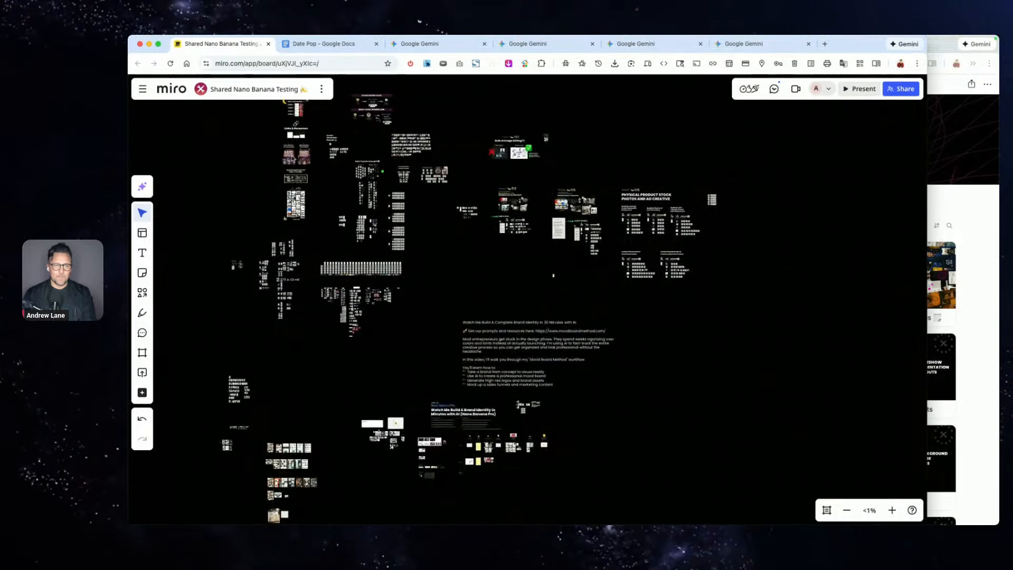
{"action": "scroll", "coordinate": [370, 248], "scroll_direction": "down", "scroll_amount": 2}
{"action": "scroll", "coordinate": [370, 248], "scroll_direction": "left", "scroll_amount": 2}
{"action": "scroll", "coordinate": [370, 248], "scroll_direction": "up", "scroll_amount": 3}
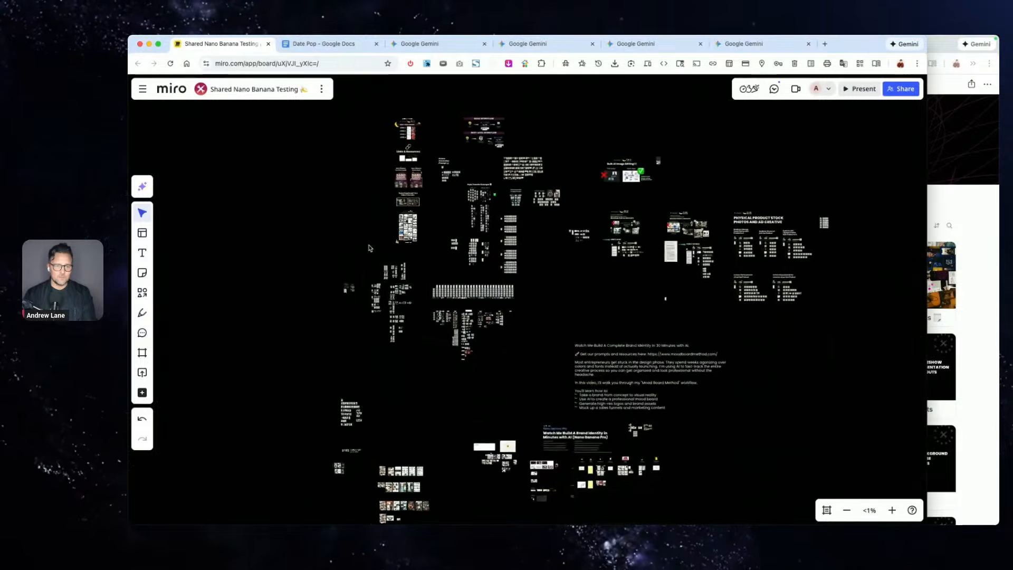
{"action": "scroll", "coordinate": [370, 248], "scroll_direction": "down", "scroll_amount": 1}
{"action": "scroll", "coordinate": [370, 248], "scroll_direction": "down", "scroll_amount": 3}
- Examine The Local Scoop section in Miro, with its checked and crossed-out mood boards, digital marketing mockups and ad campaign mockups
{"action": "scroll", "coordinate": [649, 310], "scroll_direction": "up", "scroll_amount": 5}
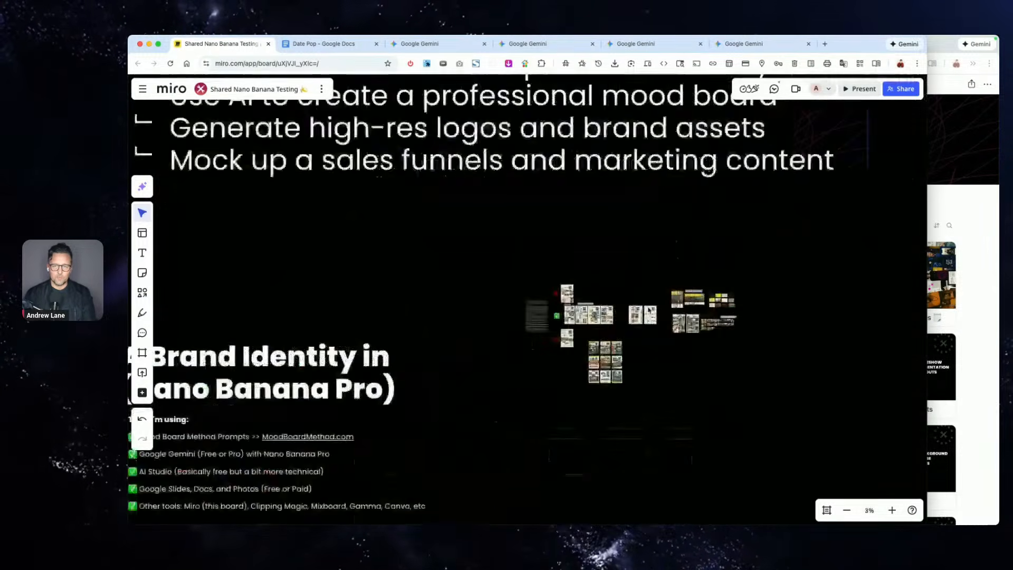
{"action": "scroll", "coordinate": [522, 317], "scroll_direction": "up", "scroll_amount": 6}
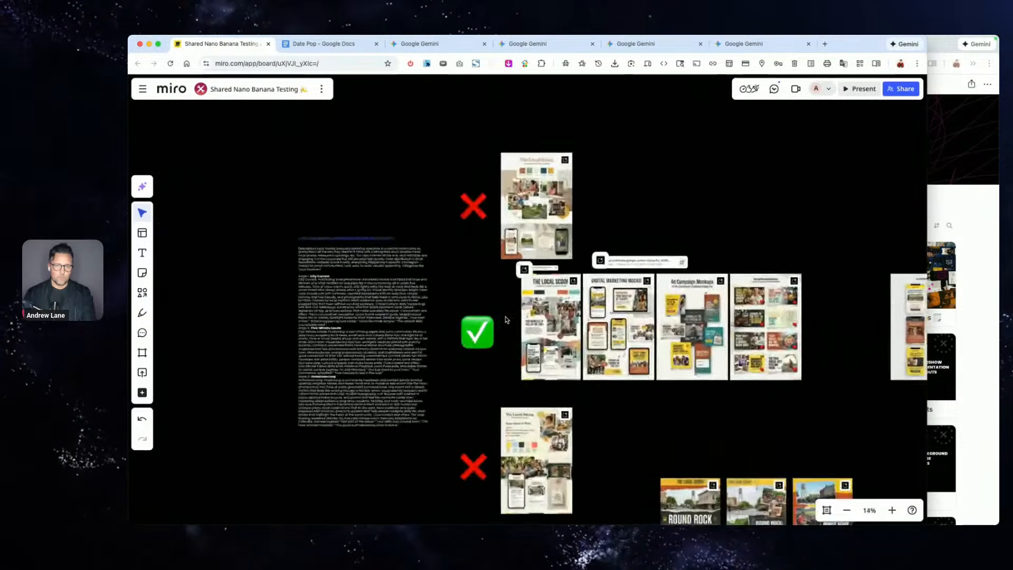
{"action": "scroll", "coordinate": [505, 320], "scroll_direction": "down", "scroll_amount": 1}
{"action": "key", "text": "F1"}
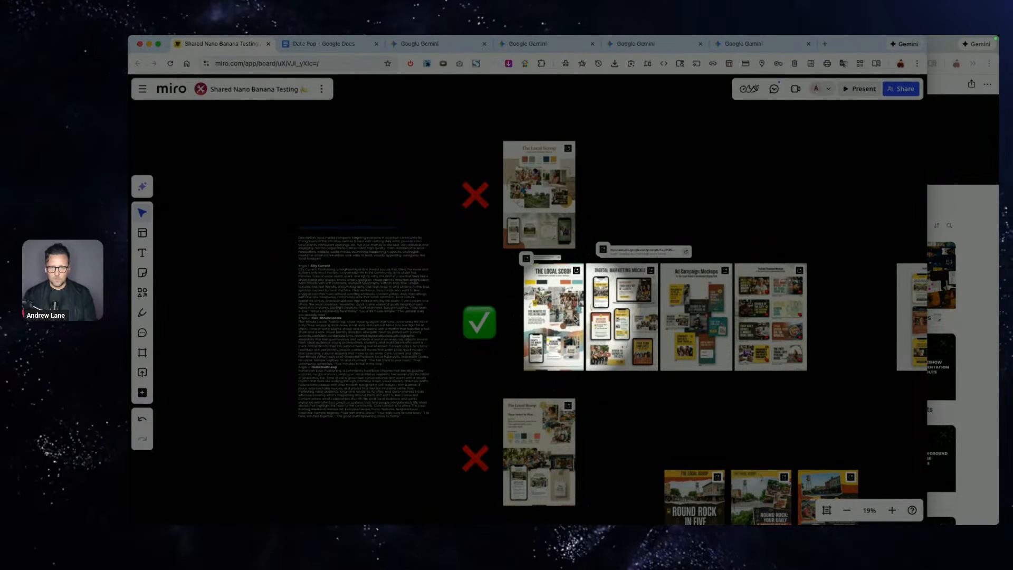
{"action": "scroll", "coordinate": [575, 317], "scroll_direction": "up", "scroll_amount": 5}
{"action": "scroll", "coordinate": [813, 332], "scroll_direction": "right", "scroll_amount": 5}
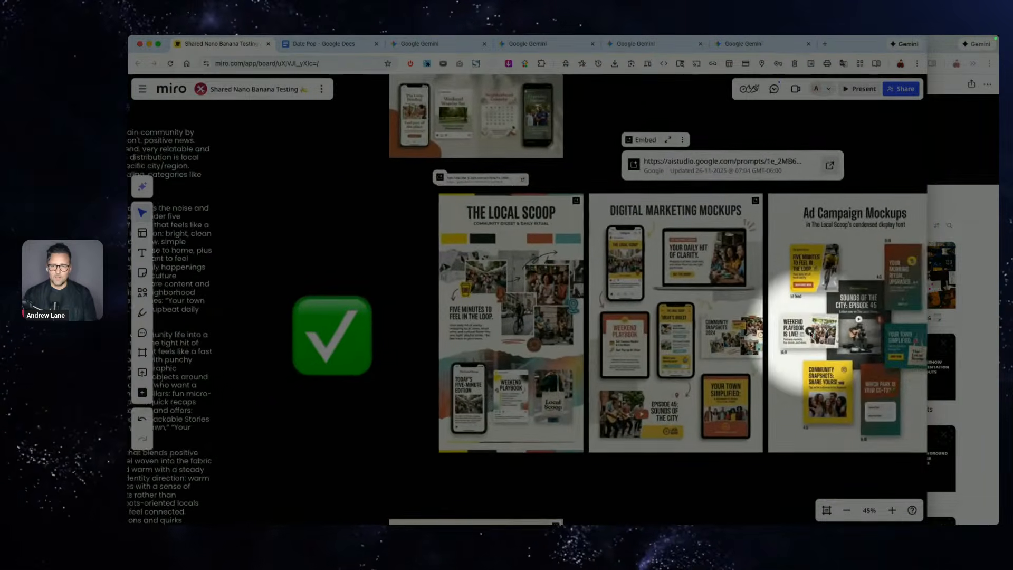
{"action": "key", "text": "F1"}
{"action": "scroll", "coordinate": [512, 301], "scroll_direction": "down", "scroll_amount": 8}
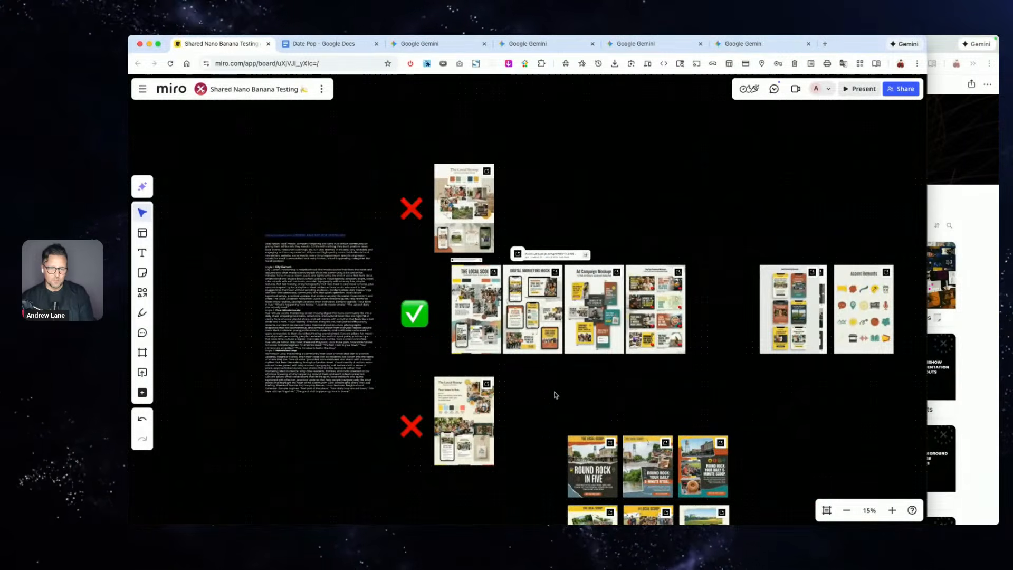
- Place a green check above the Radical Transparency mood board and red X marks above the other two Date Pop boards
{"action": "scroll", "coordinate": [555, 396], "scroll_direction": "down", "scroll_amount": 6}
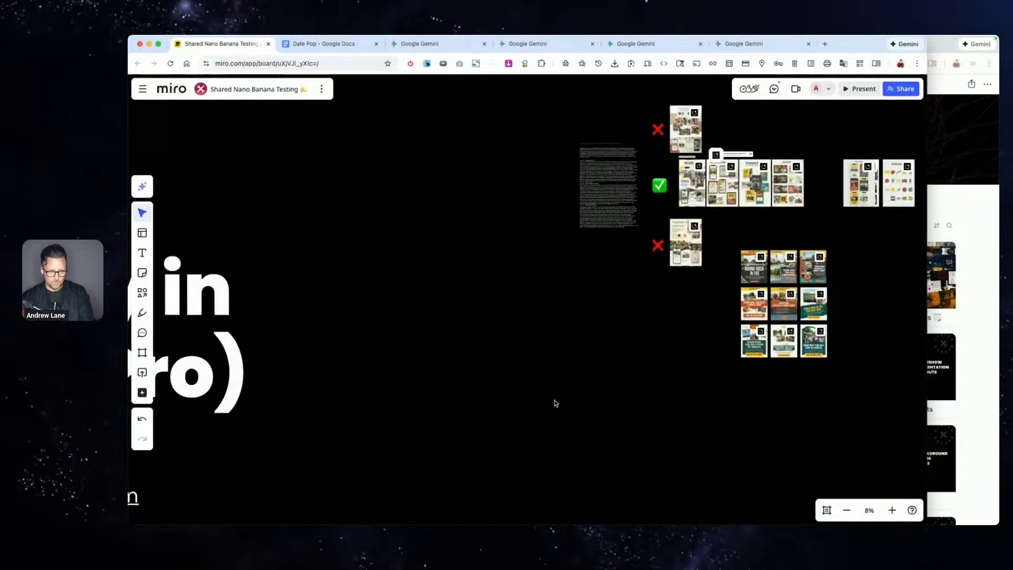
{"action": "scroll", "coordinate": [555, 403], "scroll_direction": "left", "scroll_amount": 6}
{"action": "scroll", "coordinate": [556, 404], "scroll_direction": "down", "scroll_amount": 10}
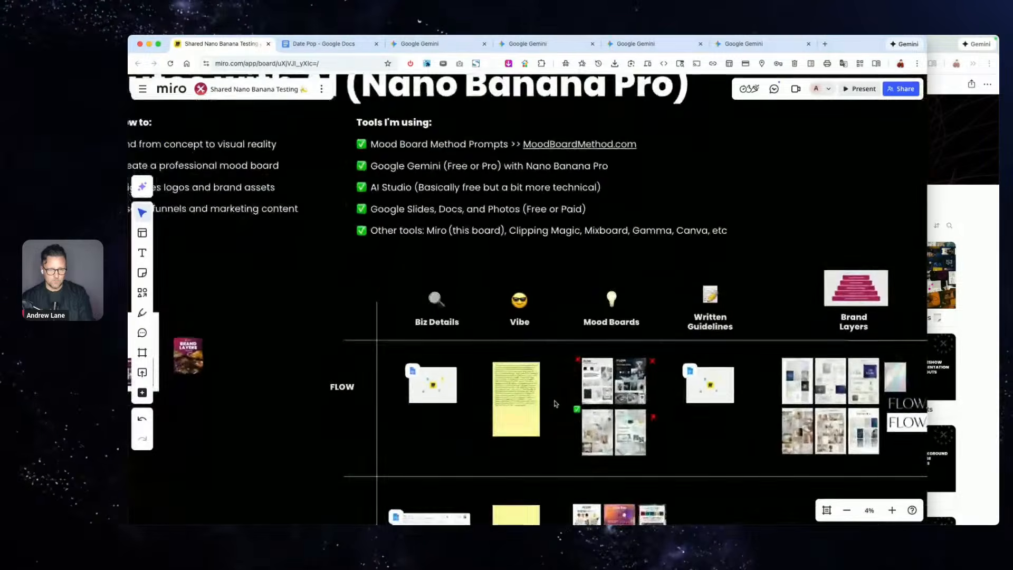
{"action": "scroll", "coordinate": [554, 403], "scroll_direction": "down", "scroll_amount": 4}
{"action": "scroll", "coordinate": [598, 432], "scroll_direction": "up", "scroll_amount": 6}
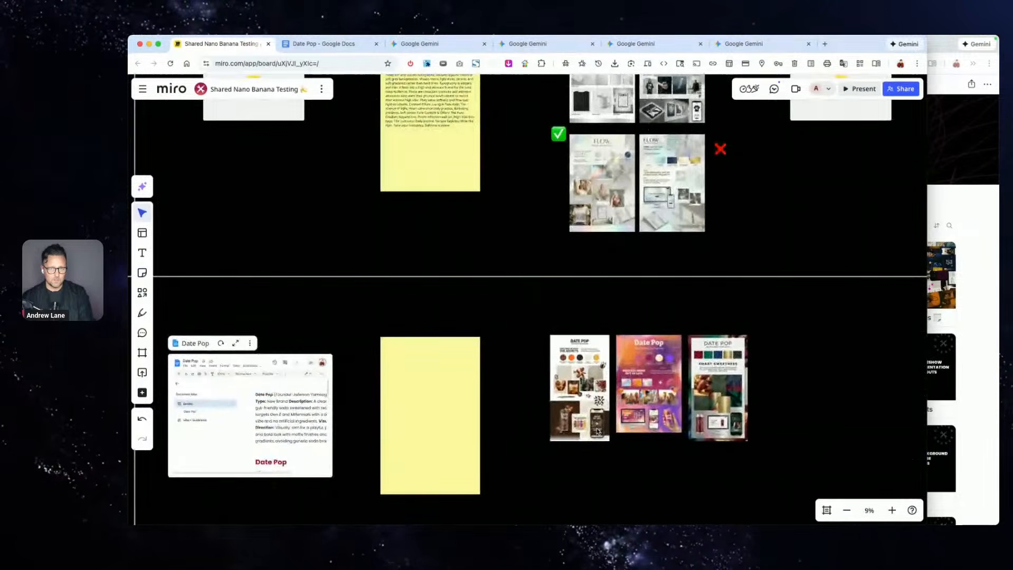
{"action": "scroll", "coordinate": [598, 432], "scroll_direction": "right", "scroll_amount": 2}
{"action": "scroll", "coordinate": [598, 432], "scroll_direction": "up", "scroll_amount": 2}
{"action": "left_click_drag", "start_coordinate": [632, 217], "coordinate": [633, 390]}
{"action": "left_click_drag", "start_coordinate": [471, 202], "coordinate": [491, 385]}
{"action": "scroll", "coordinate": [528, 397], "scroll_direction": "down", "scroll_amount": 1}
{"action": "scroll", "coordinate": [529, 397], "scroll_direction": "down", "scroll_amount": 2}
{"action": "scroll", "coordinate": [529, 397], "scroll_direction": "right", "scroll_amount": 2}
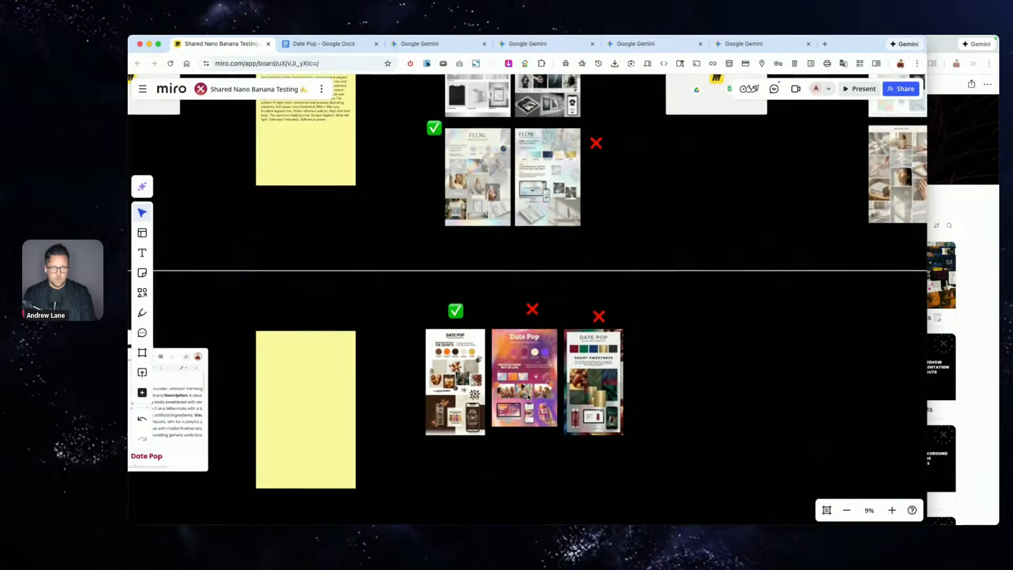
- Select the empty yellow Date Pop note in Miro, and read the Industrial Organic variation in the Brand Vibe Report Options chat
{"action": "left_click", "coordinate": [314, 387]}
{"action": "scroll", "coordinate": [315, 387], "scroll_direction": "left", "scroll_amount": 3}
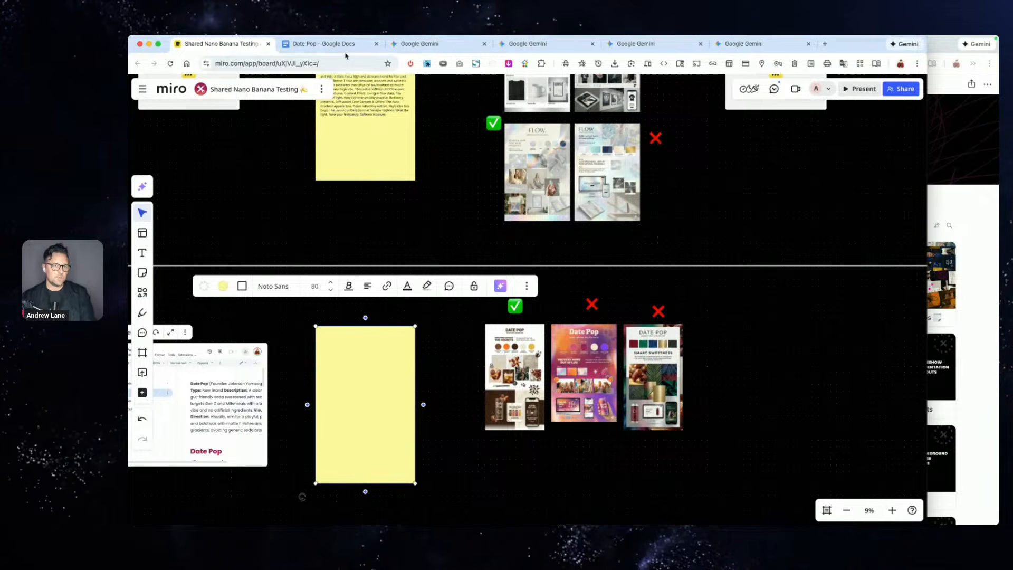
{"action": "left_click", "coordinate": [413, 44]}
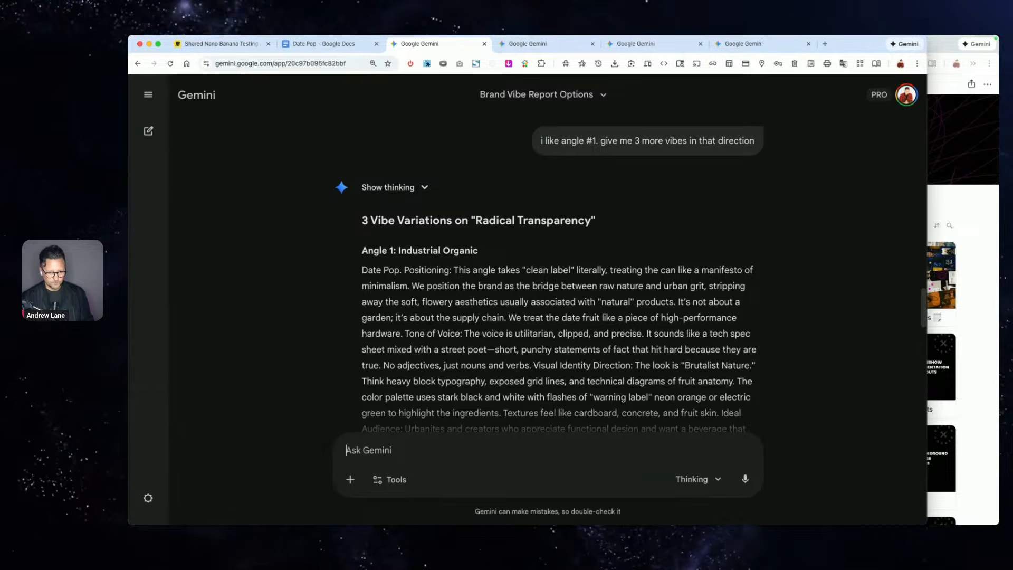
{"action": "key", "text": "super+Tab"}
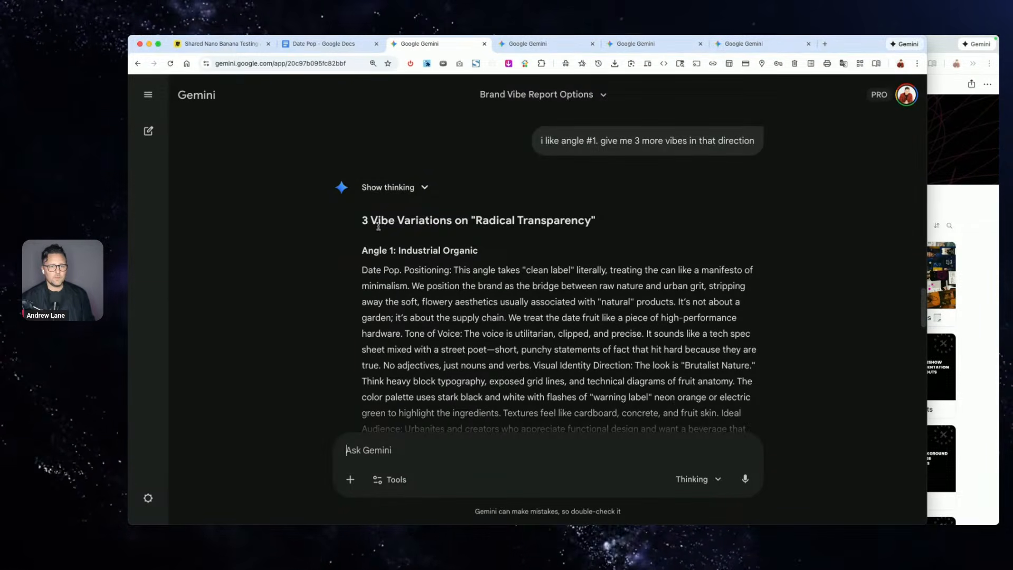
{"action": "left_click_drag", "start_coordinate": [370, 221], "coordinate": [621, 222]}
{"action": "triple_click", "coordinate": [444, 296]}
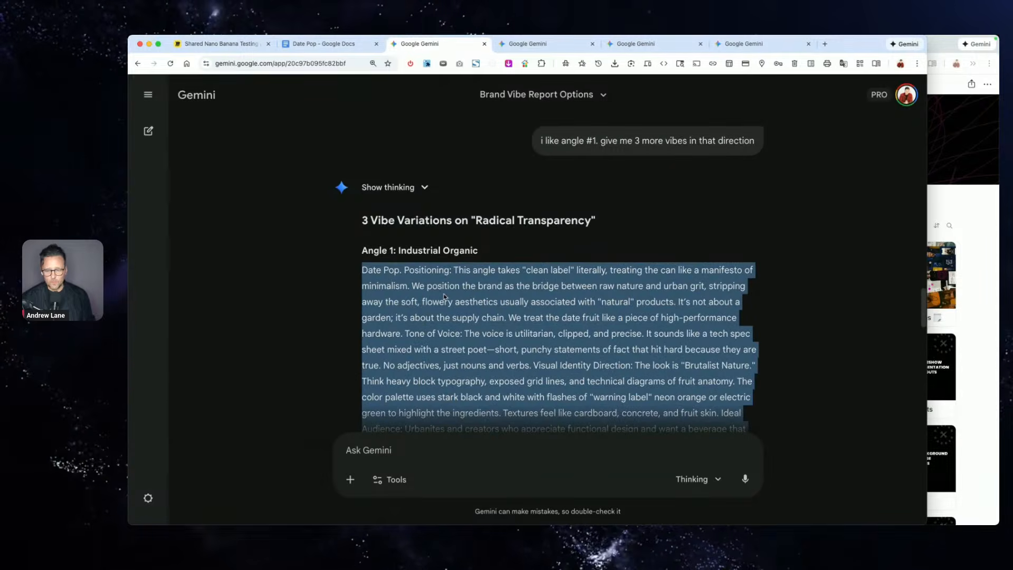
{"action": "key", "text": "super+Tab"}
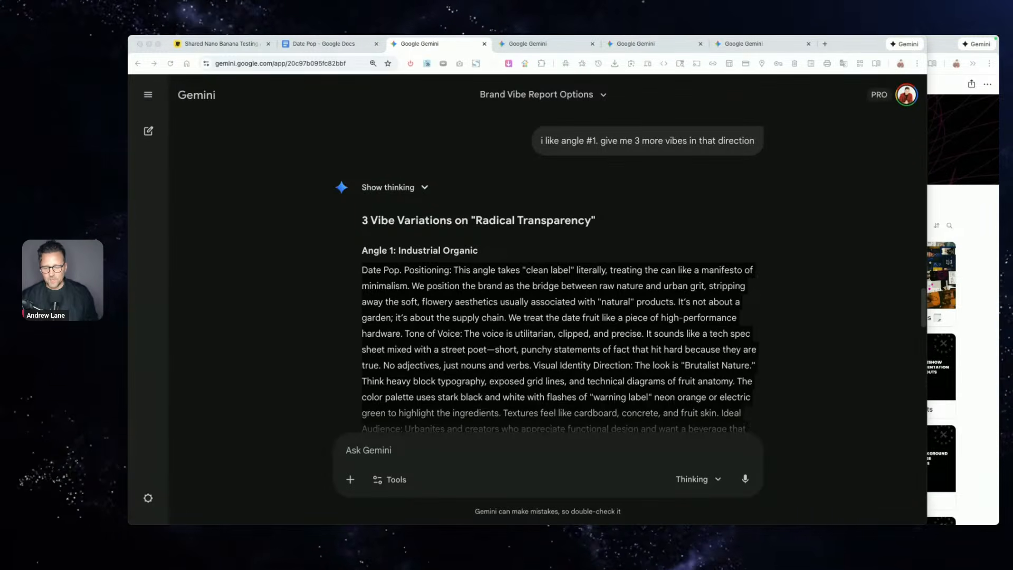
{"action": "left_click", "coordinate": [633, 366]}
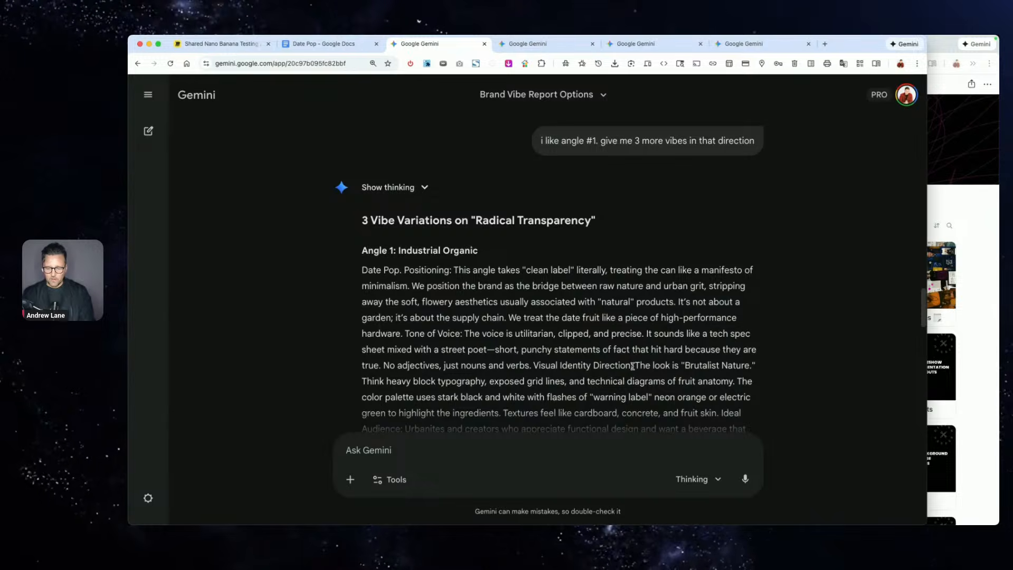
{"action": "scroll", "coordinate": [616, 270], "scroll_direction": "down", "scroll_amount": 5}
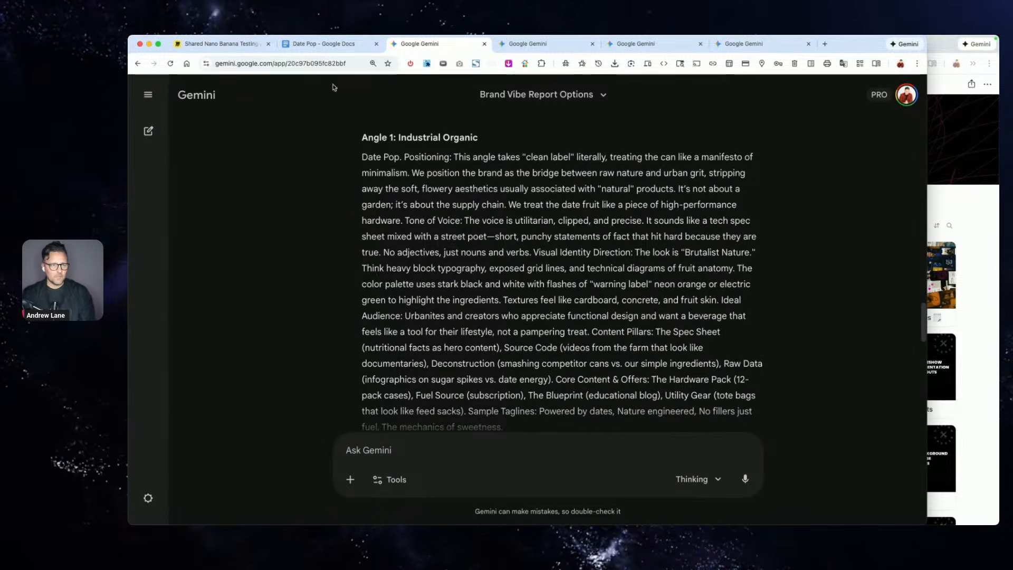
- Copy the Radical Transparency vibe description from the Brand Vibe Report Options chat into the empty yellow Date Pop note in Miro
{"action": "left_click", "coordinate": [327, 45]}
{"action": "left_click", "coordinate": [417, 44]}
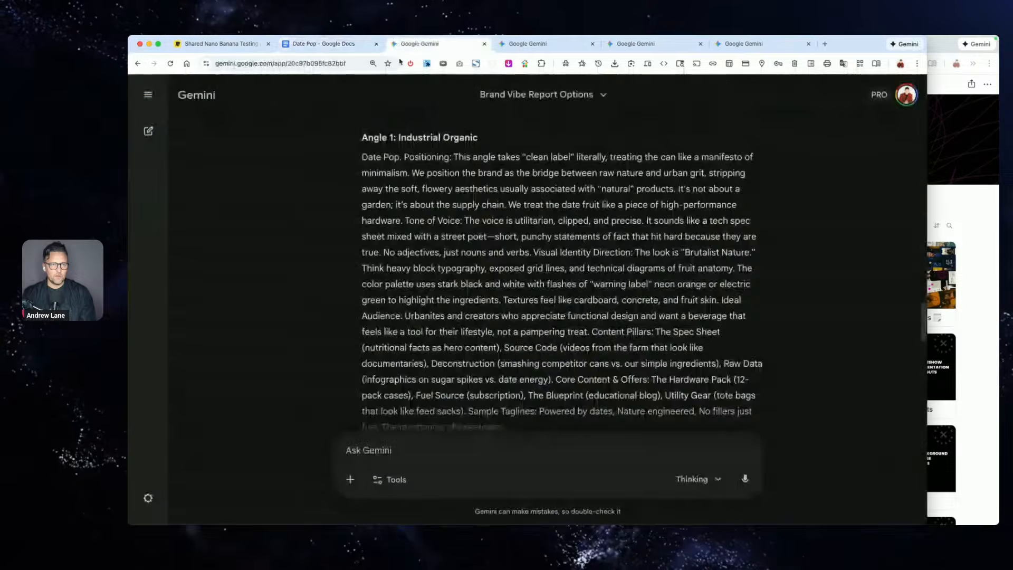
{"action": "scroll", "coordinate": [443, 207], "scroll_direction": "down", "scroll_amount": 10}
{"action": "scroll", "coordinate": [442, 207], "scroll_direction": "up", "scroll_amount": 10}
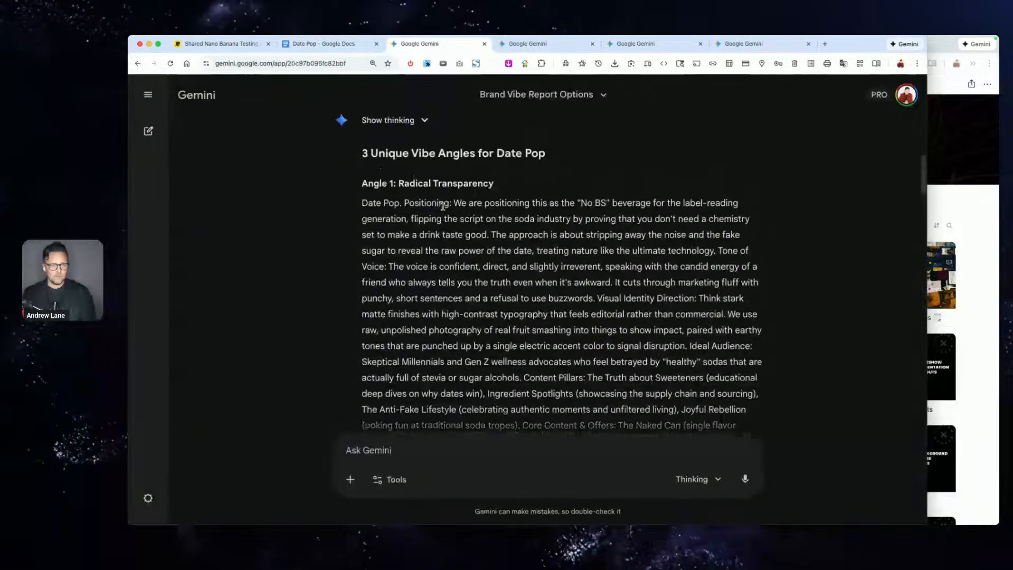
{"action": "triple_click", "coordinate": [443, 239]}
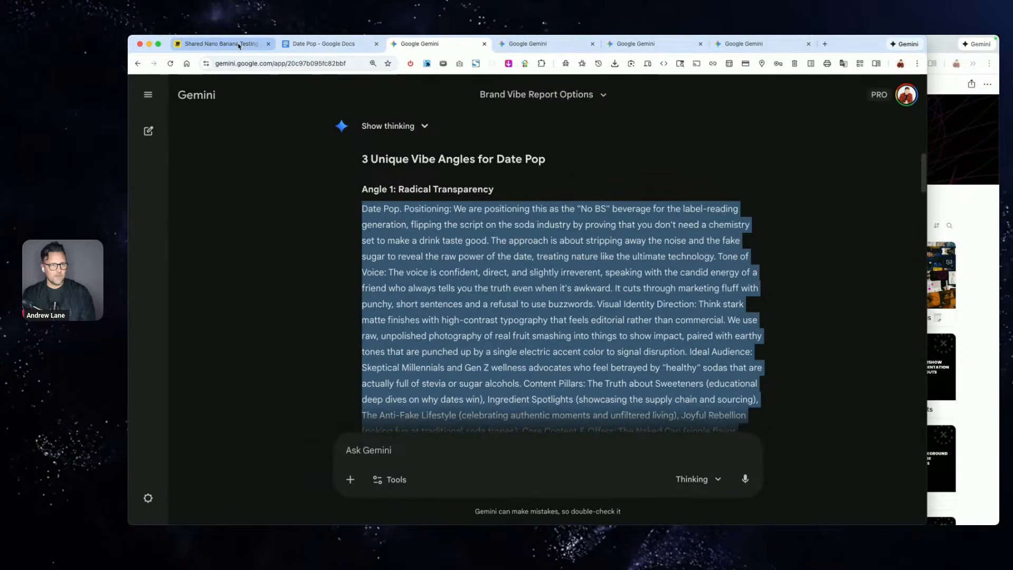
{"action": "left_click", "coordinate": [219, 43]}
{"action": "double_click", "coordinate": [345, 390]}
{"action": "key", "text": "super+v"}
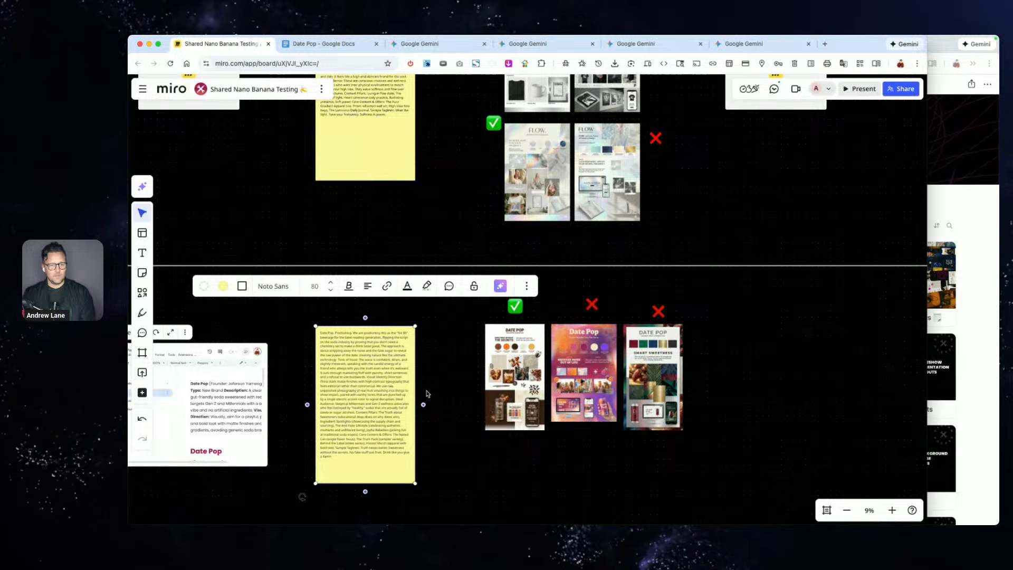
{"action": "left_click", "coordinate": [447, 396]}
- Copy the full text of the yellow Date Pop note into the empty Vibe + Guidelines tab of the Date Pop Google Doc
{"action": "scroll", "coordinate": [447, 396], "scroll_direction": "up", "scroll_amount": 5}
{"action": "left_click", "coordinate": [557, 384]}
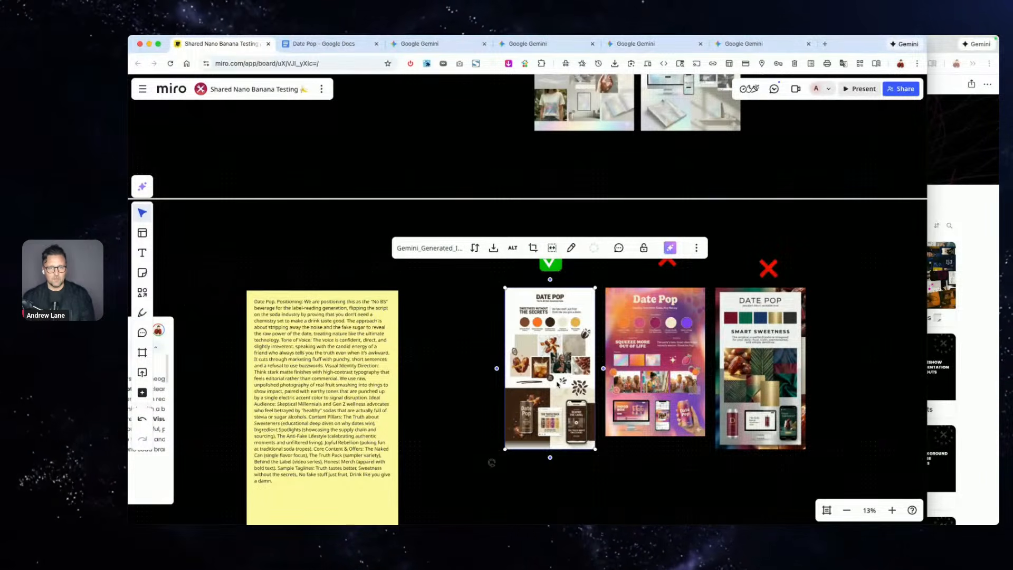
{"action": "scroll", "coordinate": [558, 385], "scroll_direction": "left", "scroll_amount": 5}
{"action": "scroll", "coordinate": [558, 385], "scroll_direction": "down", "scroll_amount": 2}
{"action": "double_click", "coordinate": [433, 385]}
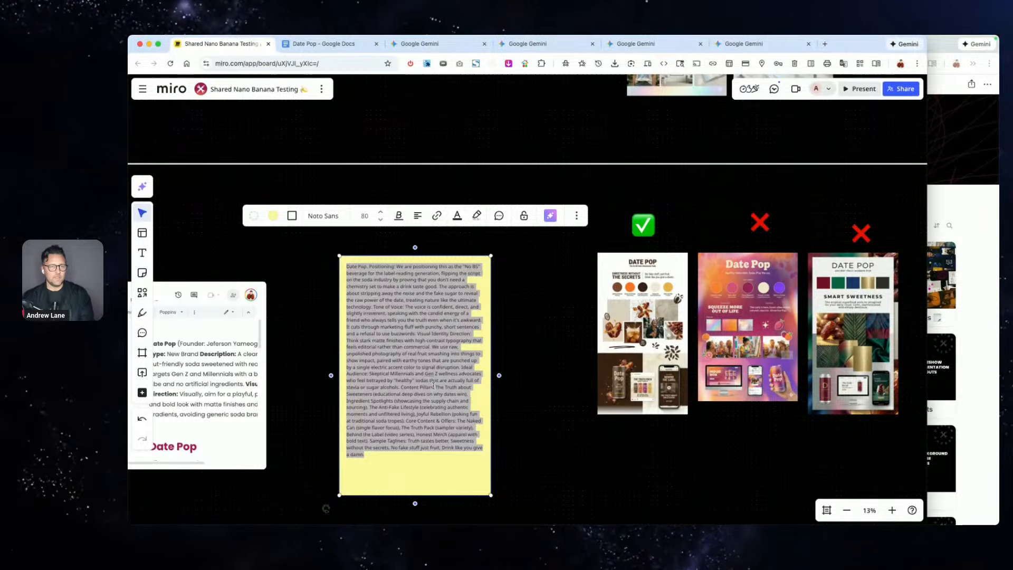
{"action": "left_click", "coordinate": [323, 44]}
{"action": "left_click", "coordinate": [187, 209]}
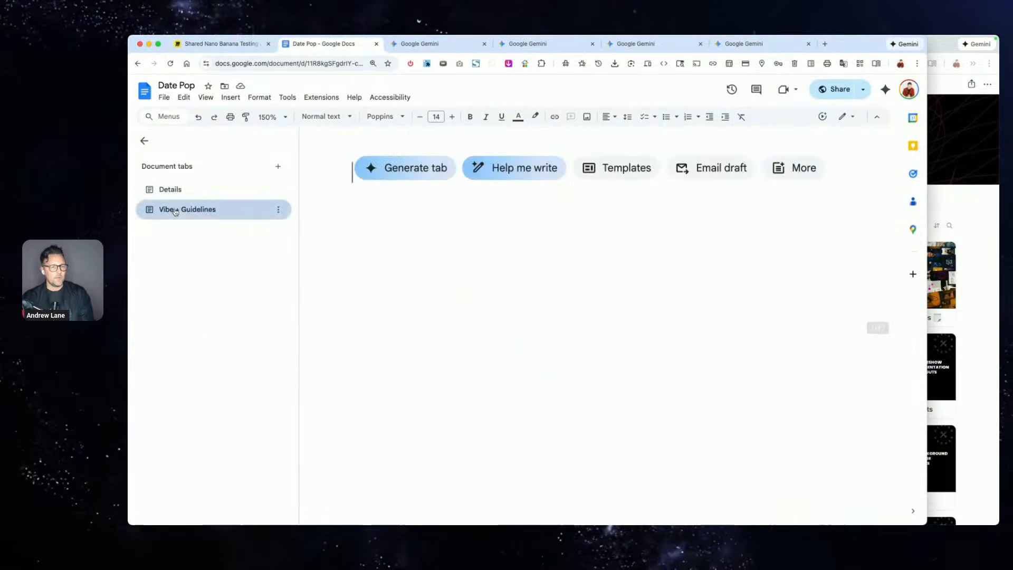
{"action": "key", "text": "super+v"}
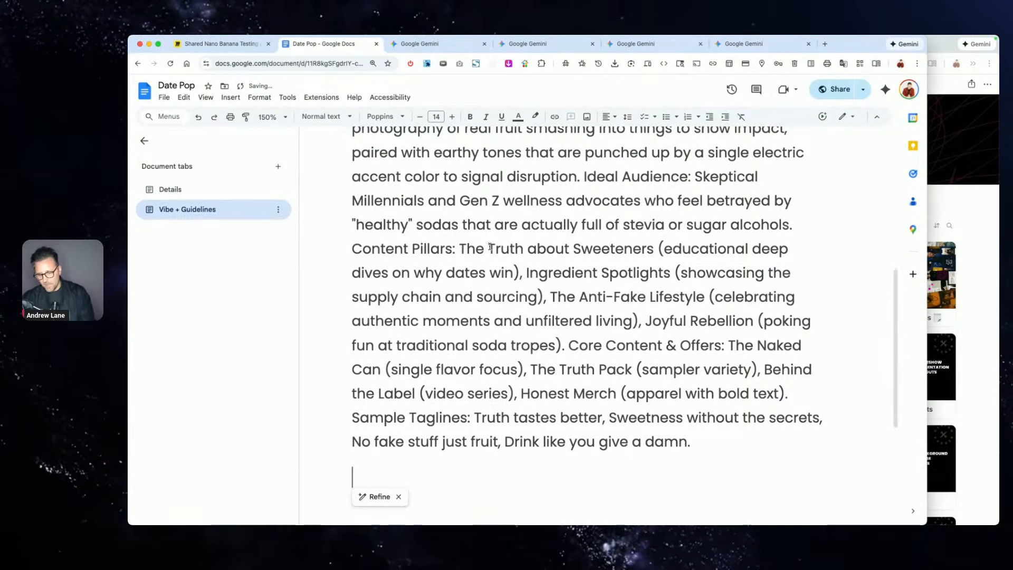
{"action": "key", "text": "super+minus"}
{"action": "key", "text": "super+minus"}
{"action": "scroll", "coordinate": [553, 227], "scroll_direction": "up", "scroll_amount": 5}
{"action": "left_click", "coordinate": [553, 228]}
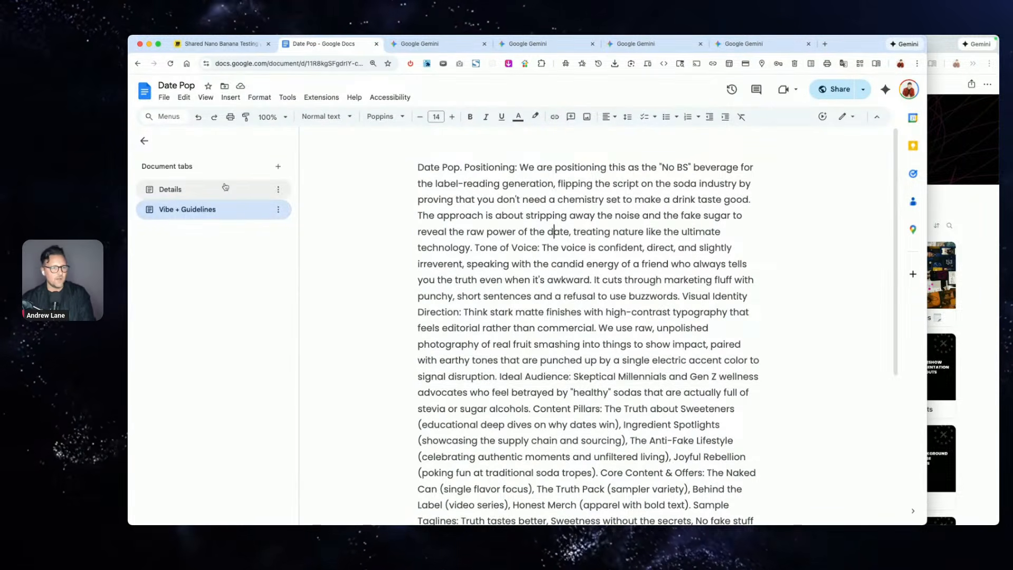
- Copy the opening Date Pop summary paragraph from the Details tab to the end of the Vibe + Guidelines tab
{"action": "left_click", "coordinate": [169, 189]}
{"action": "scroll", "coordinate": [515, 272], "scroll_direction": "up", "scroll_amount": 6}
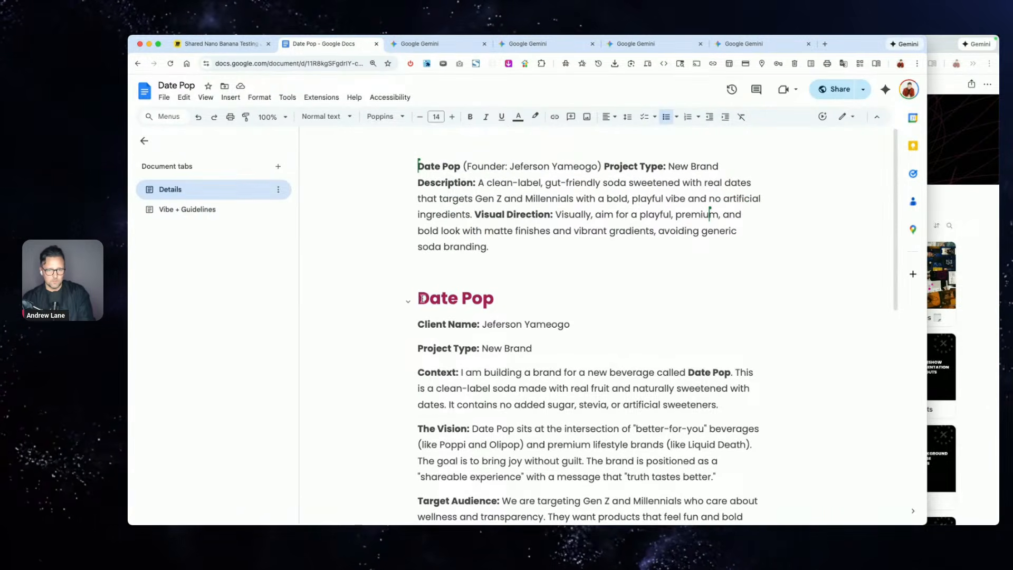
{"action": "triple_click", "coordinate": [485, 182]}
{"action": "key", "text": "super+c"}
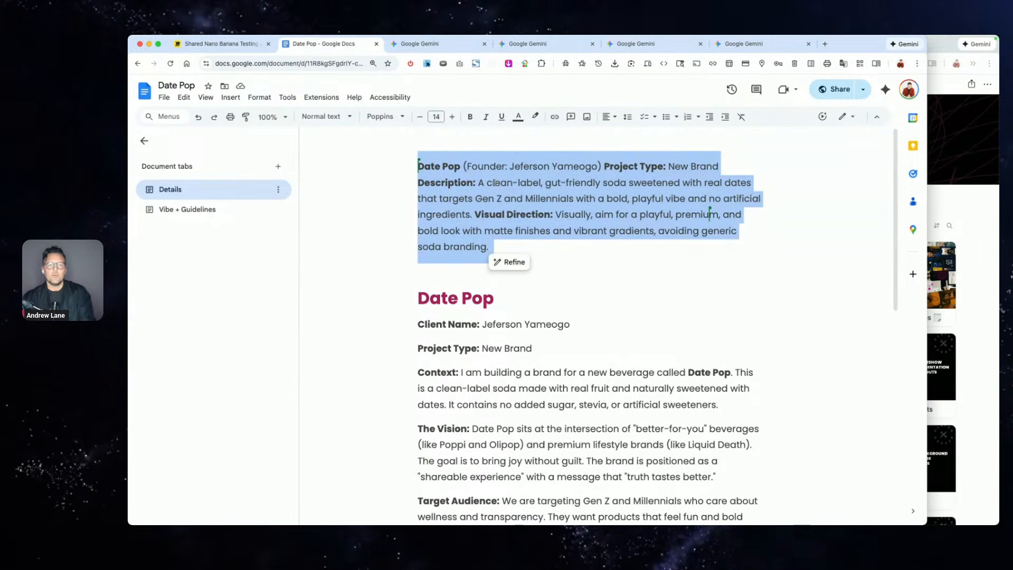
{"action": "left_click", "coordinate": [201, 214]}
{"action": "scroll", "coordinate": [521, 324], "scroll_direction": "down", "scroll_amount": 5}
{"action": "left_click", "coordinate": [573, 335]}
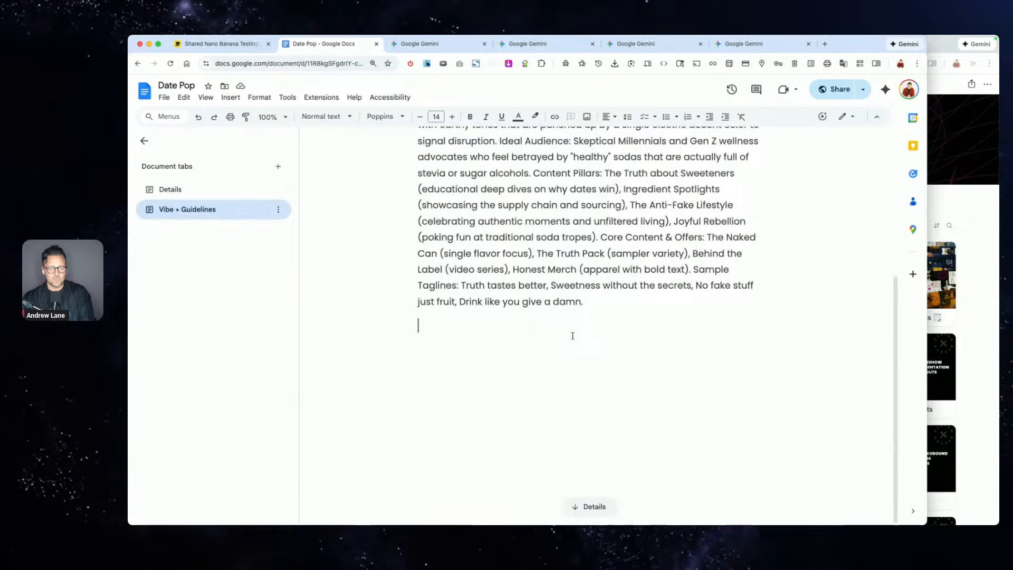
{"action": "key", "text": "super+v"}
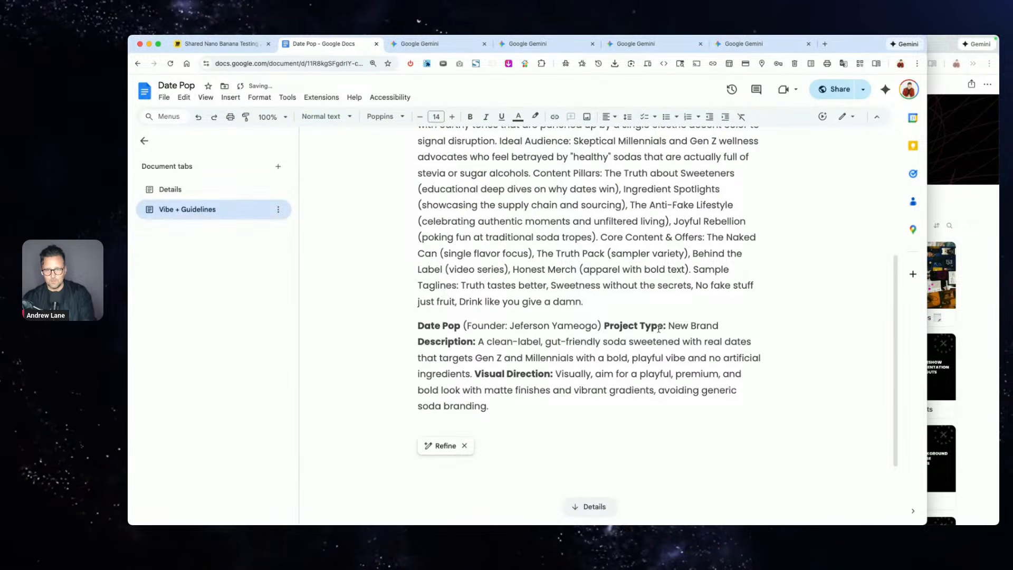
- Split the Visual Direction sentence of the copied Date Pop summary into its own paragraph
{"action": "left_click", "coordinate": [604, 326]}
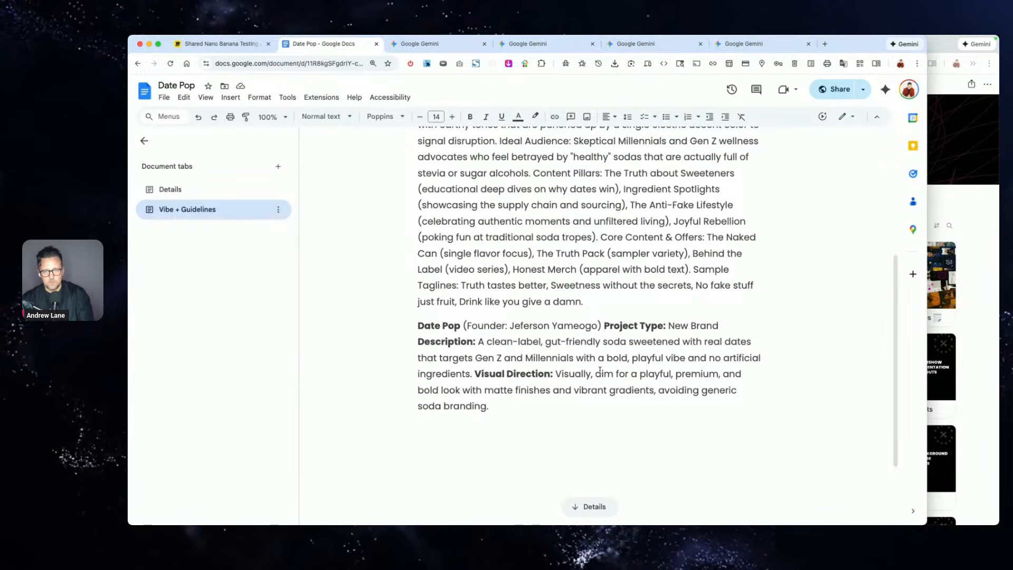
{"action": "left_click", "coordinate": [475, 374]}
{"action": "key", "text": "Return"}
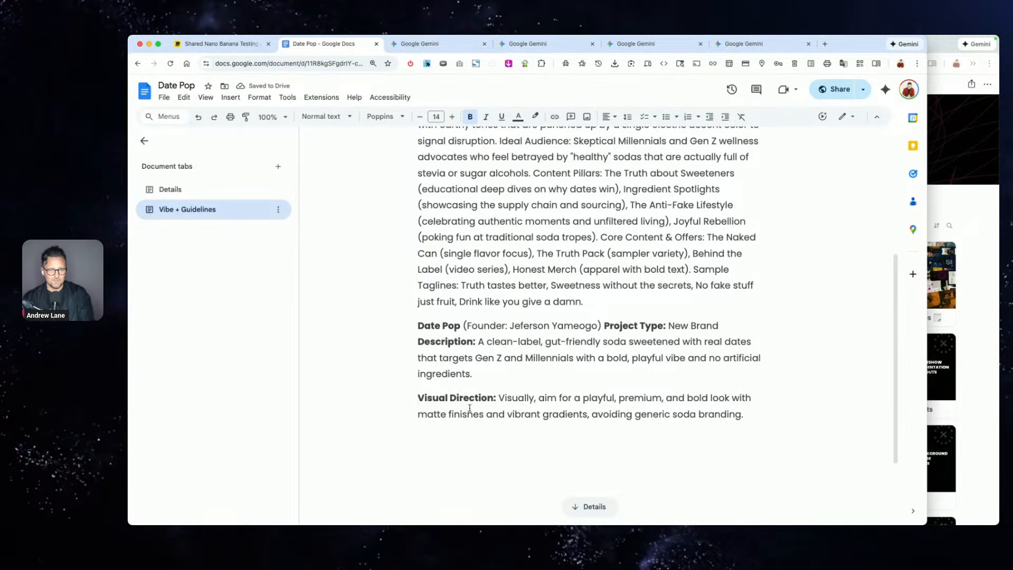
{"action": "triple_click", "coordinate": [579, 413]}
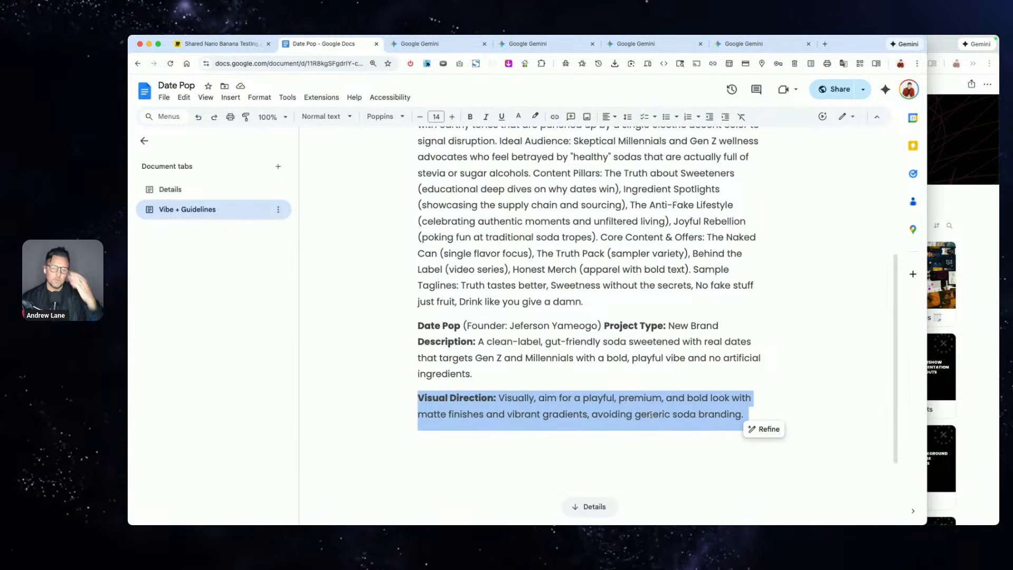
{"action": "left_click", "coordinate": [652, 415]}
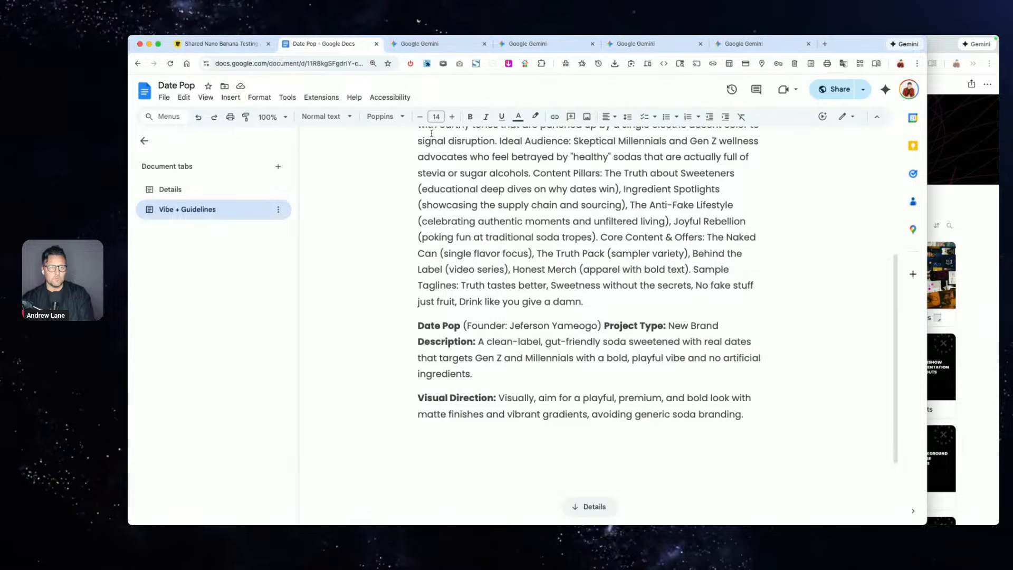
- Compare the Radical Transparency and Healthy Hedonism mood boards in Miro with the project notes in the Date Pop document
{"action": "key", "text": "ctrl+shift+Tab"}
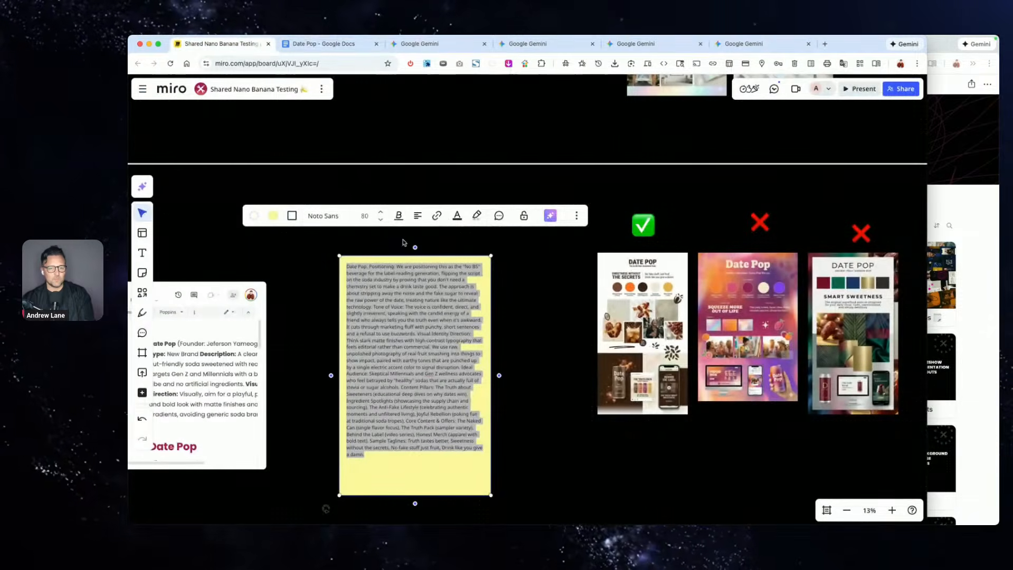
{"action": "left_click", "coordinate": [559, 312]}
{"action": "scroll", "coordinate": [655, 306], "scroll_direction": "up", "scroll_amount": 5}
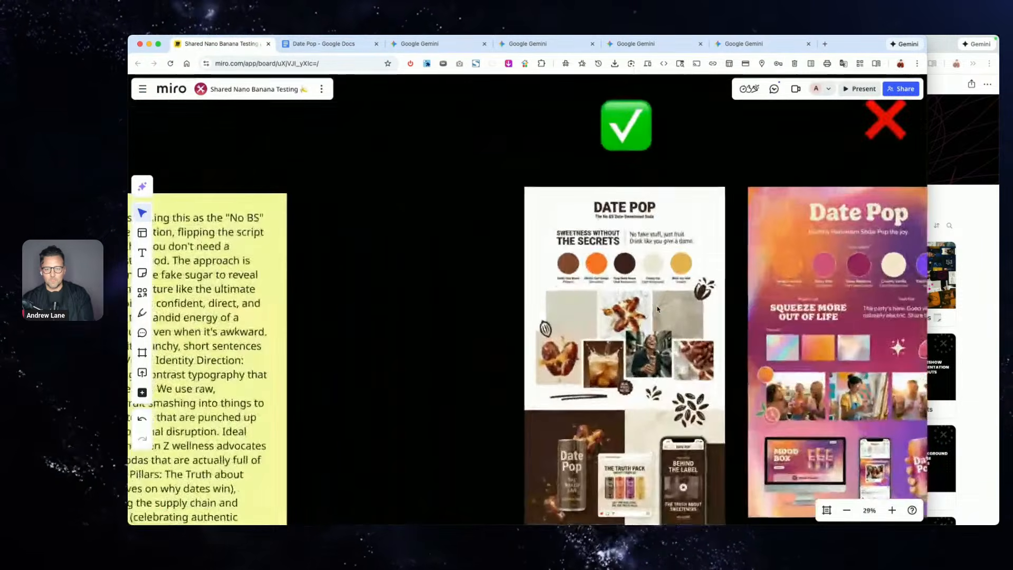
{"action": "left_click", "coordinate": [620, 265]}
{"action": "scroll", "coordinate": [628, 272], "scroll_direction": "down", "scroll_amount": 2}
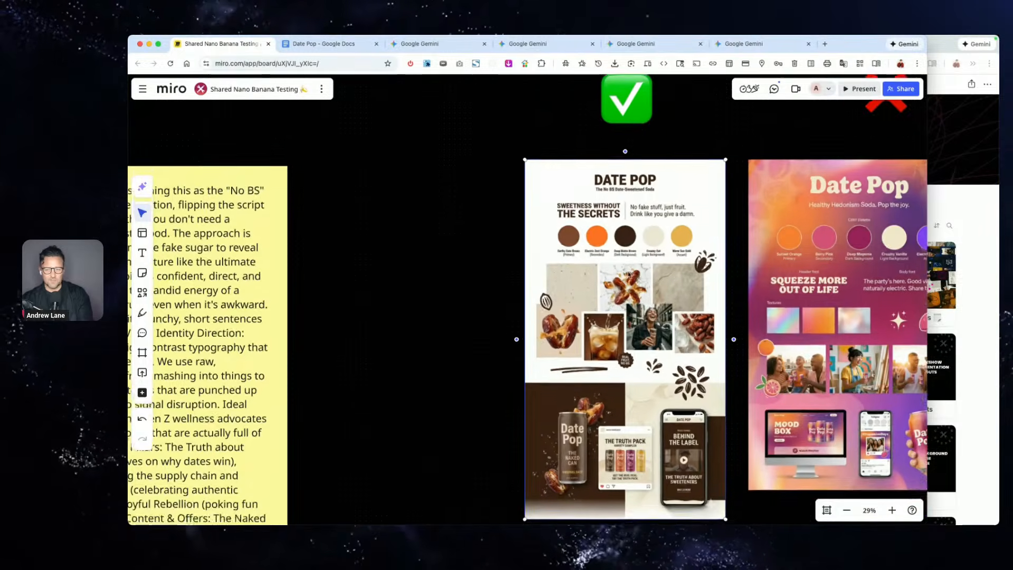
{"action": "scroll", "coordinate": [629, 274], "scroll_direction": "right", "scroll_amount": 4}
{"action": "left_click", "coordinate": [729, 280]}
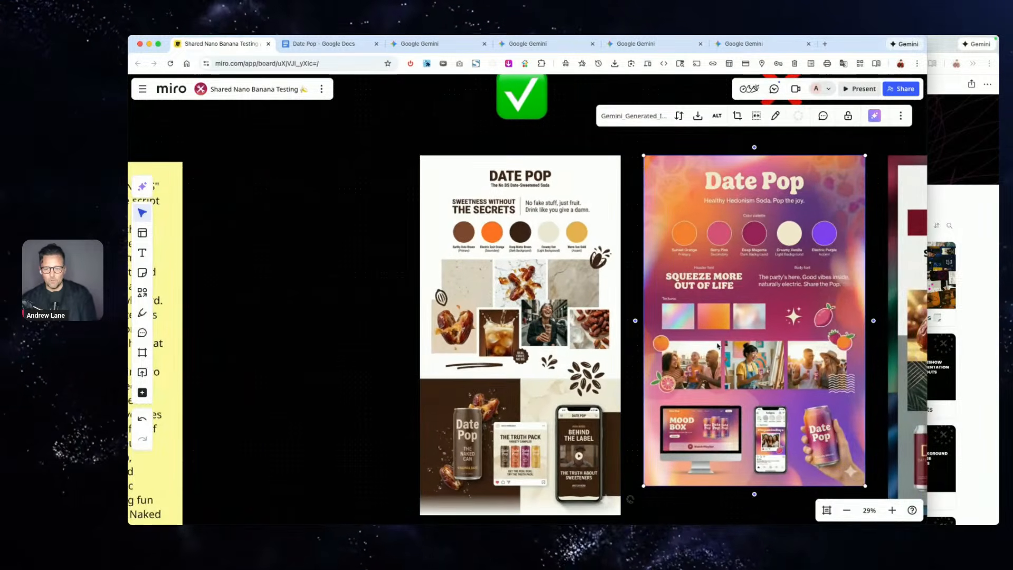
{"action": "scroll", "coordinate": [729, 281], "scroll_direction": "right", "scroll_amount": 2}
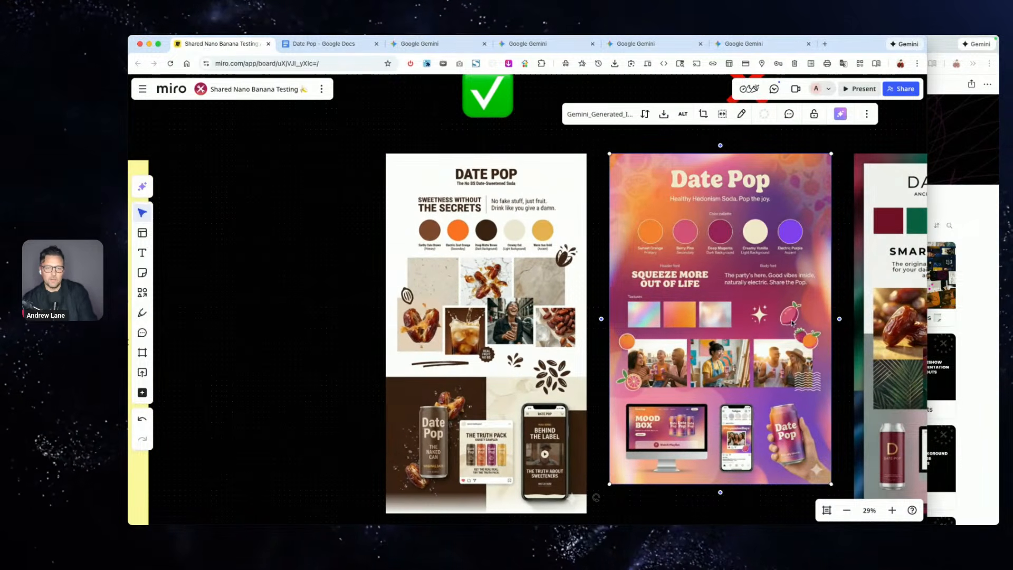
{"action": "left_click", "coordinate": [331, 45]}
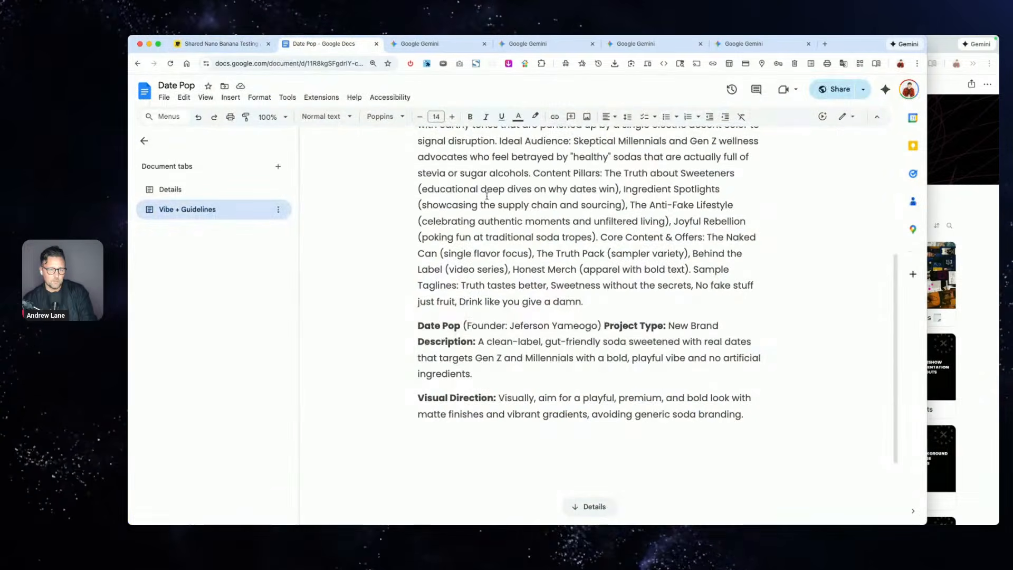
{"action": "double_click", "coordinate": [546, 327]}
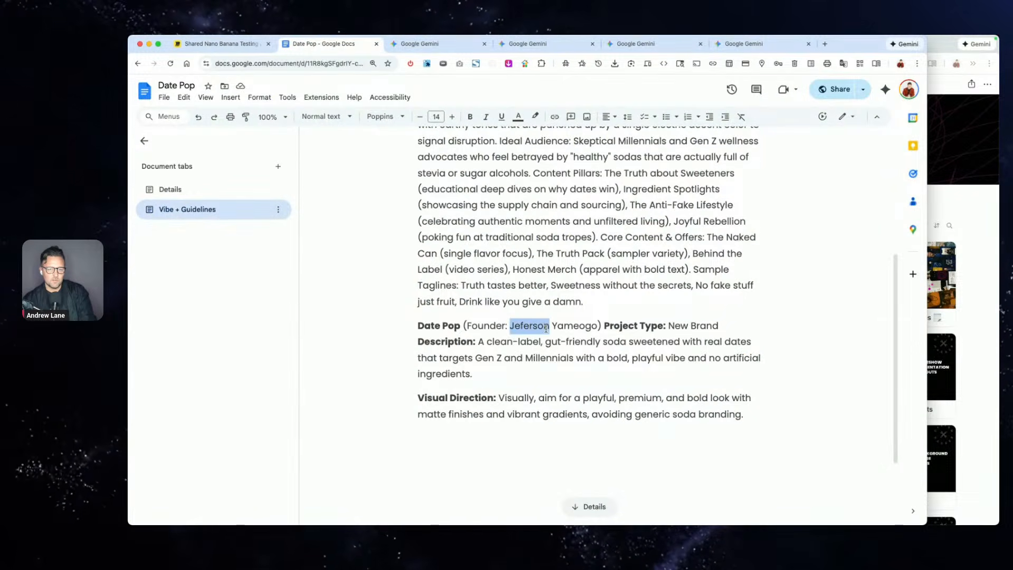
- Return to Miro and examine the palette, imagery and product mockups on the Radical Transparency and Healthy Hedonism boards up close
{"action": "left_click", "coordinate": [219, 43]}
{"action": "scroll", "coordinate": [559, 224], "scroll_direction": "right", "scroll_amount": 3}
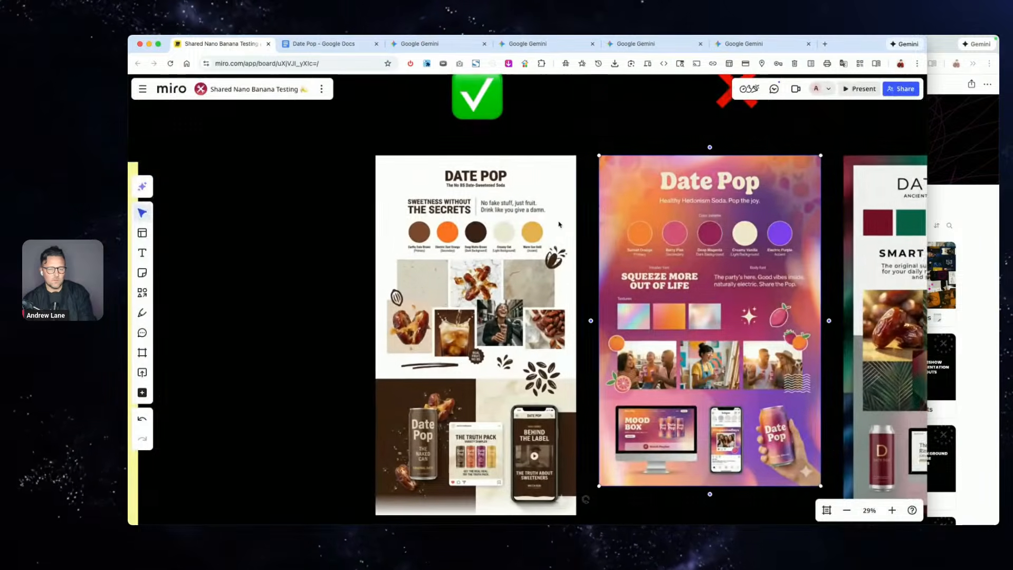
{"action": "scroll", "coordinate": [619, 287], "scroll_direction": "left", "scroll_amount": 2}
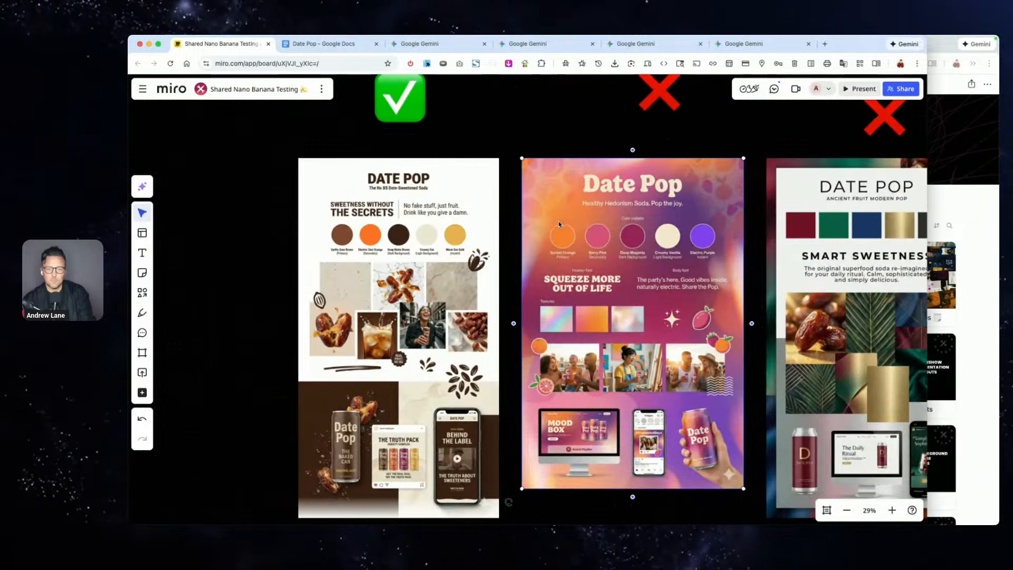
{"action": "scroll", "coordinate": [619, 287], "scroll_direction": "up", "scroll_amount": 3}
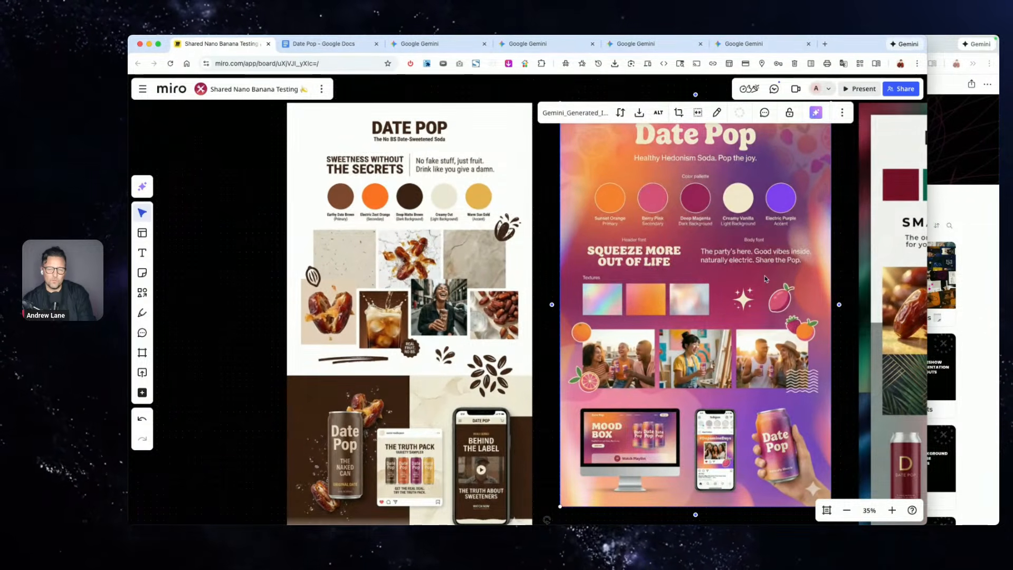
{"action": "left_click", "coordinate": [465, 368]}
{"action": "scroll", "coordinate": [427, 364], "scroll_direction": "up", "scroll_amount": 3}
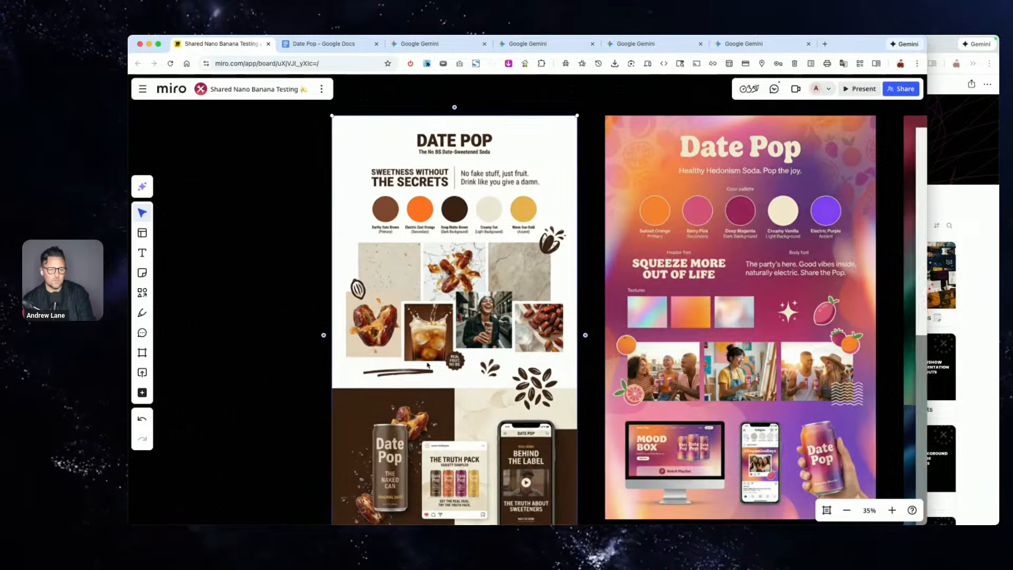
{"action": "scroll", "coordinate": [427, 364], "scroll_direction": "down", "scroll_amount": 3}
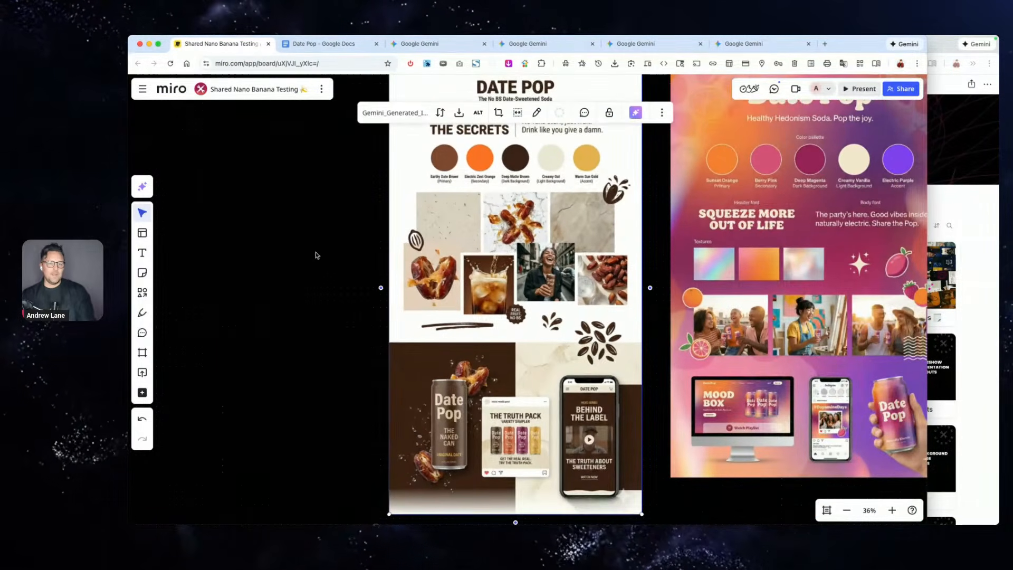
- Survey the Miro board's process columns and select the Written Guidelines heading
{"action": "scroll", "coordinate": [349, 252], "scroll_direction": "down", "scroll_amount": 10}
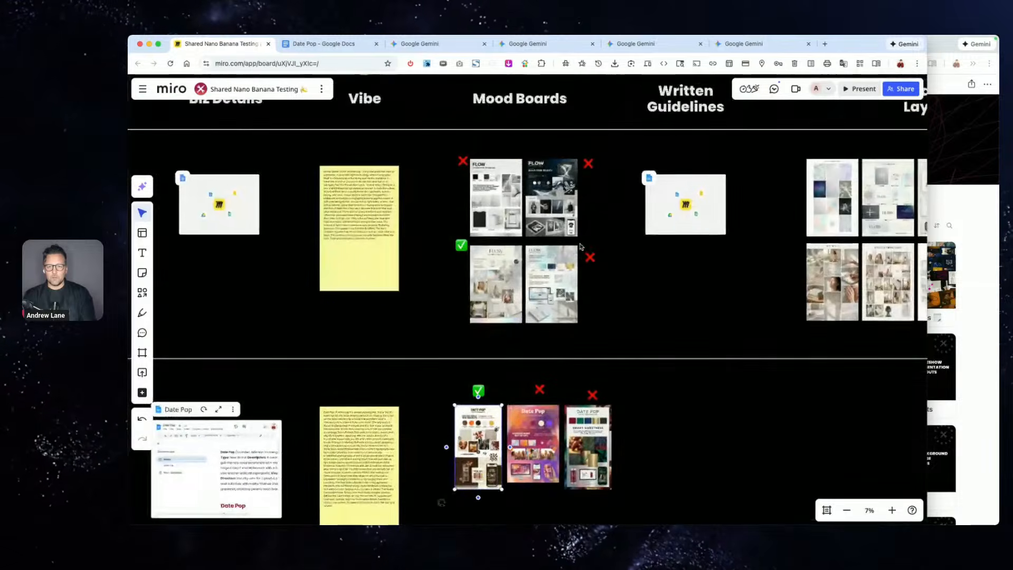
{"action": "scroll", "coordinate": [581, 246], "scroll_direction": "up", "scroll_amount": 2}
{"action": "scroll", "coordinate": [581, 245], "scroll_direction": "right", "scroll_amount": 1}
{"action": "left_click", "coordinate": [657, 158]}
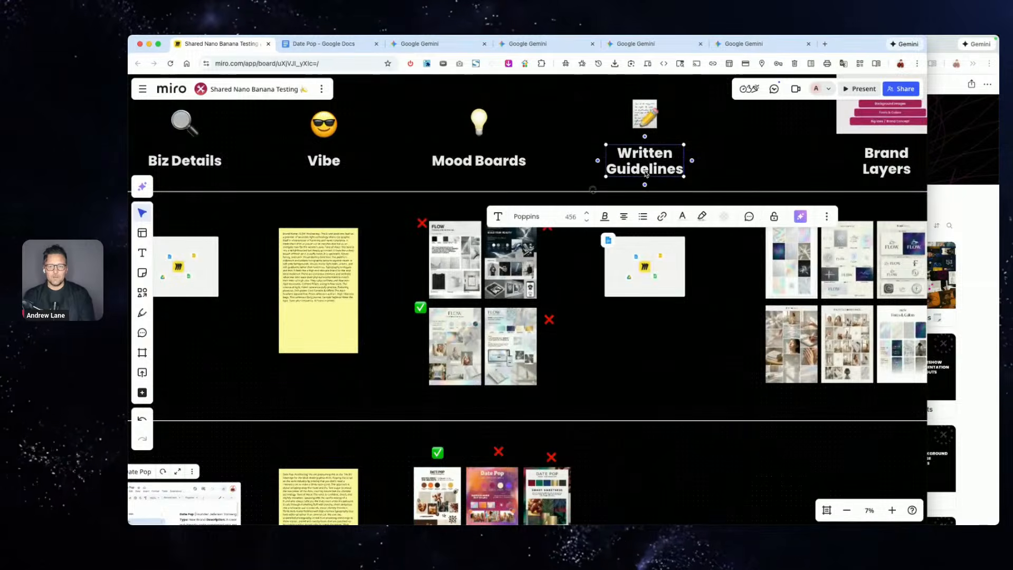
- Open the Step 3: Visual Brand Guidelines page in the Notion prompt gallery and copy its prompt
{"action": "left_click", "coordinate": [982, 243]}
{"action": "left_click", "coordinate": [833, 317]}
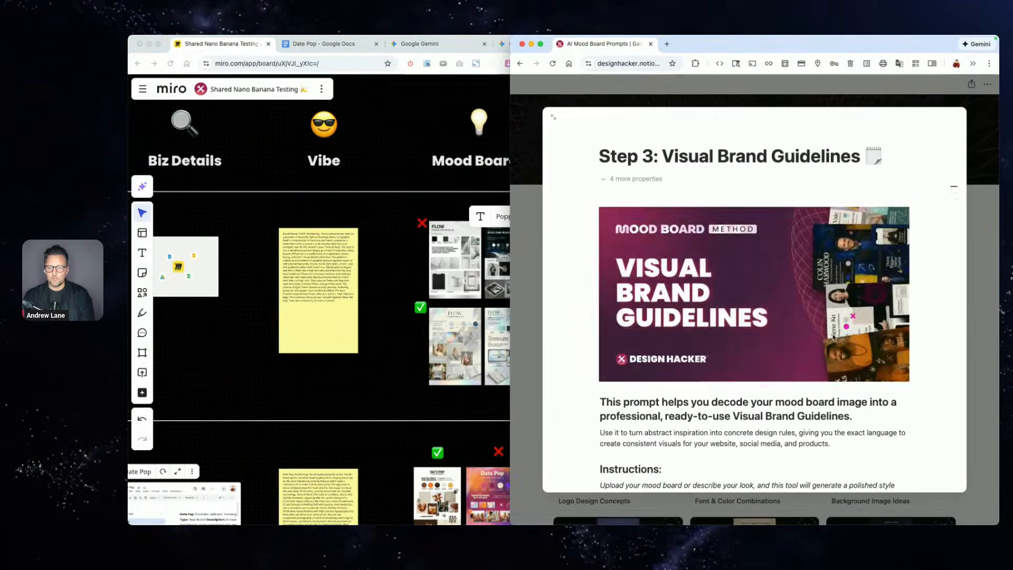
{"action": "scroll", "coordinate": [833, 338], "scroll_direction": "down", "scroll_amount": 5}
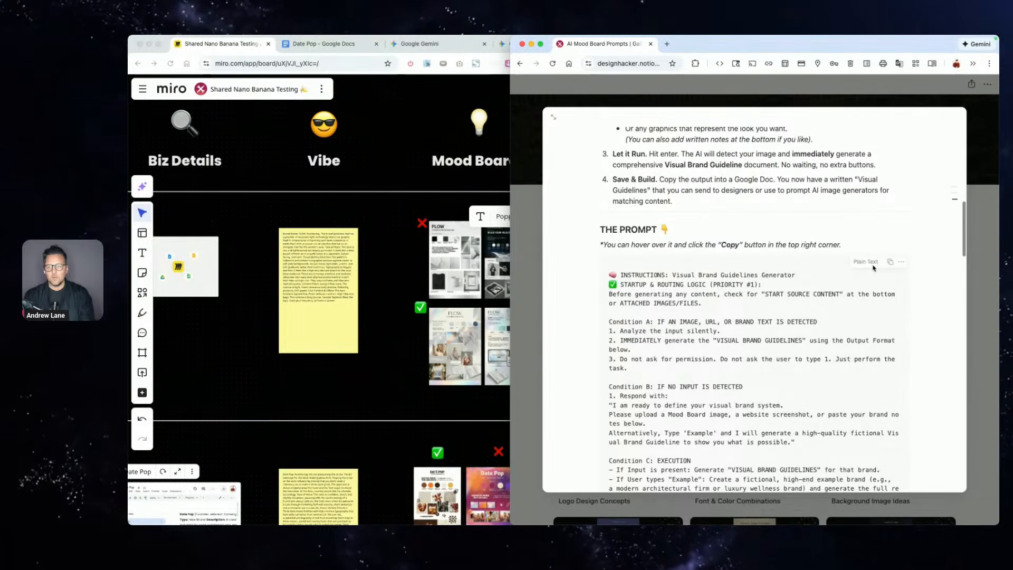
{"action": "left_click", "coordinate": [891, 248]}
- Switch to the Gemini chat holding the Date Pop mood board and paste the copied Visual Brand Guidelines prompt as a new message
{"action": "left_click", "coordinate": [402, 164]}
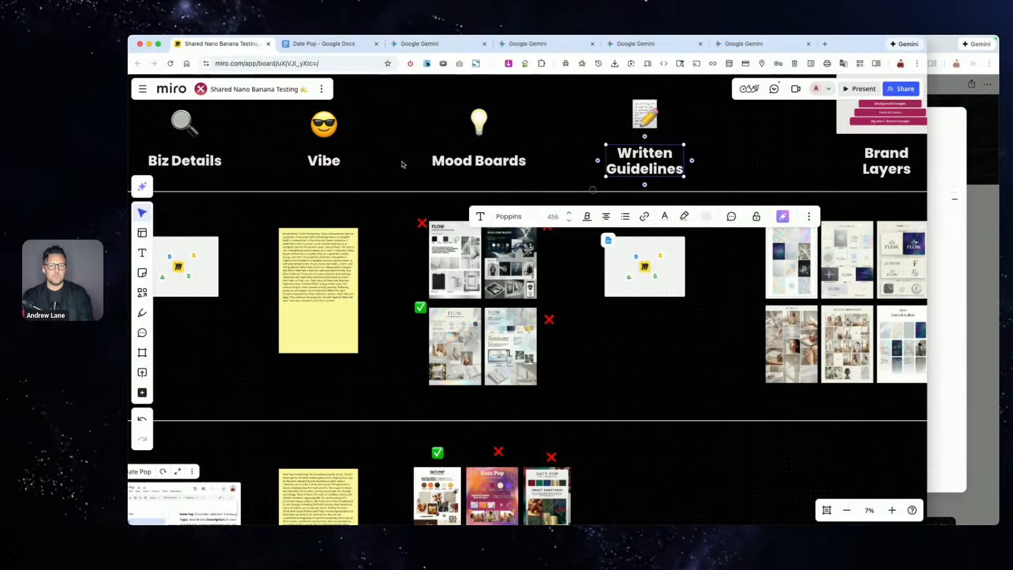
{"action": "left_click", "coordinate": [528, 43]}
{"action": "scroll", "coordinate": [273, 304], "scroll_direction": "down", "scroll_amount": 1}
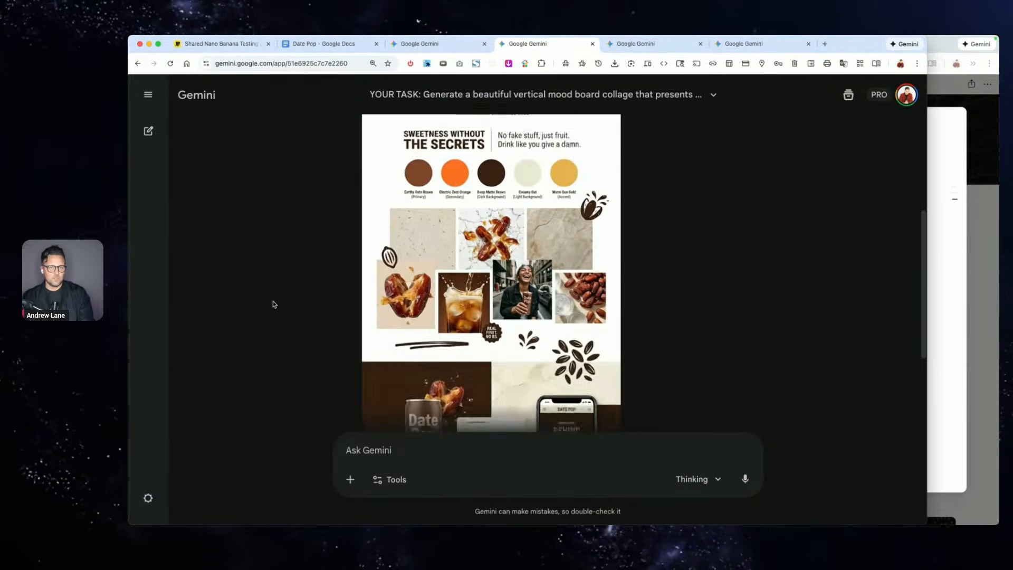
{"action": "scroll", "coordinate": [273, 304], "scroll_direction": "up", "scroll_amount": 4}
{"action": "scroll", "coordinate": [611, 222], "scroll_direction": "down", "scroll_amount": 10}
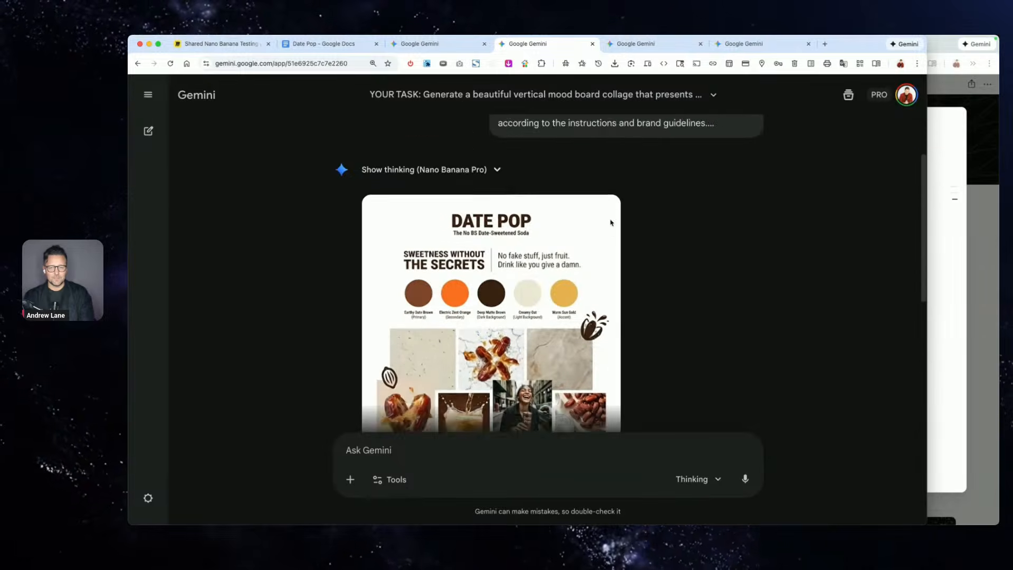
{"action": "left_click", "coordinate": [475, 445]}
{"action": "key", "text": "ctrl+v"}
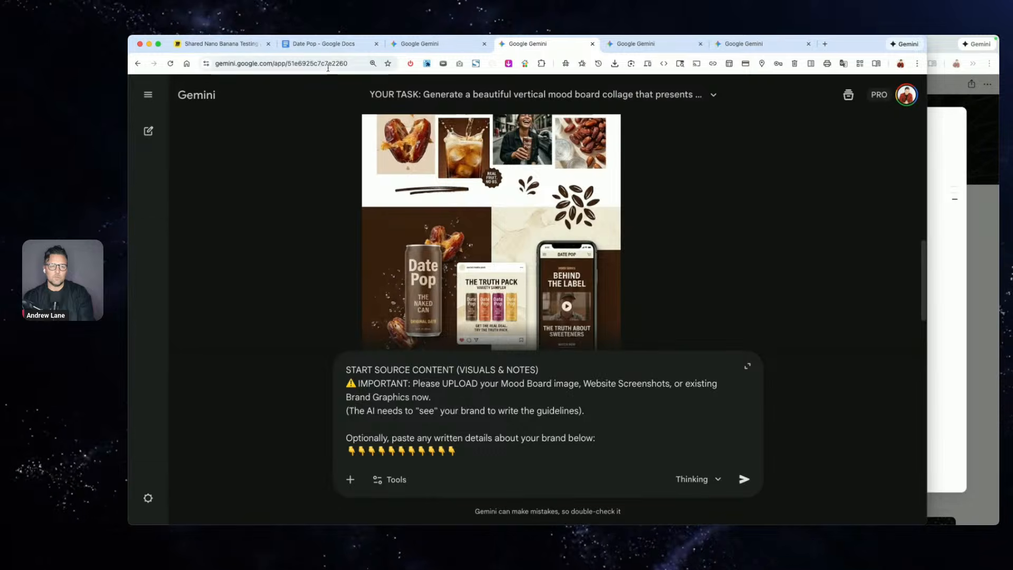
- Copy the vibe description, project description and visual direction from the Vibe + Guidelines tab of the Date Pop document
{"action": "scroll", "coordinate": [330, 218], "scroll_direction": "up", "scroll_amount": 2}
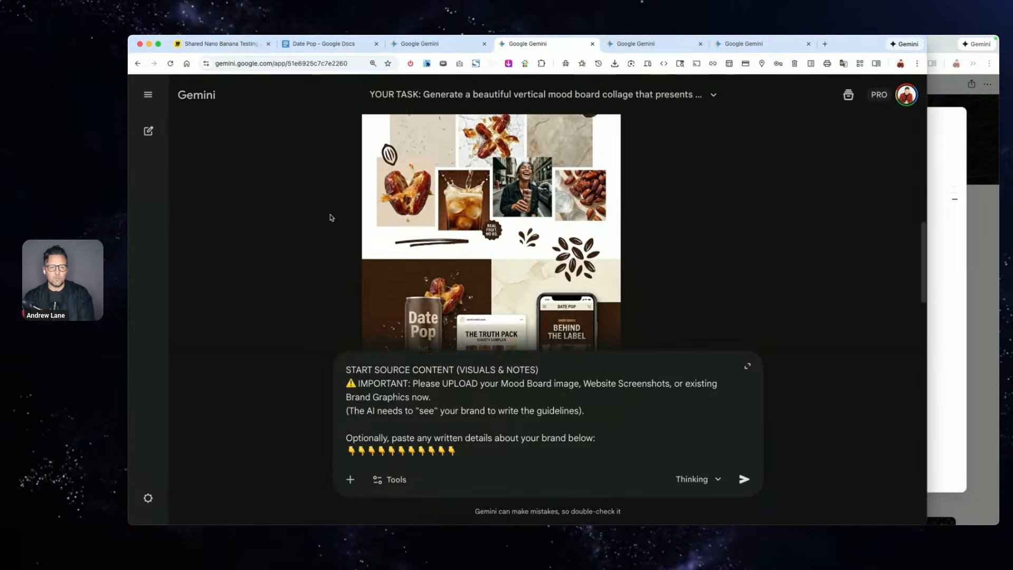
{"action": "left_click", "coordinate": [323, 44]}
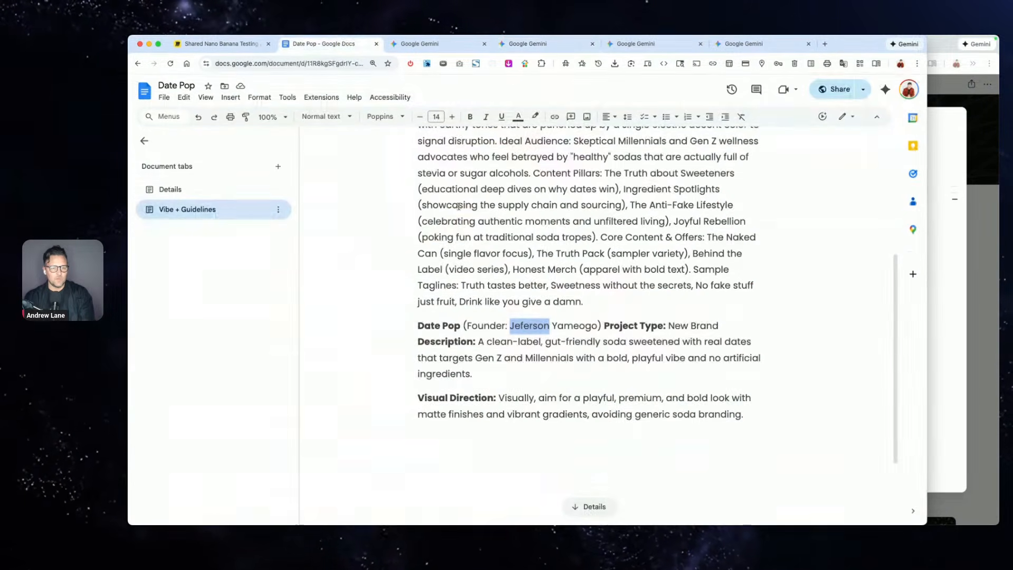
{"action": "left_click", "coordinate": [440, 238]}
{"action": "scroll", "coordinate": [440, 242], "scroll_direction": "up", "scroll_amount": 3}
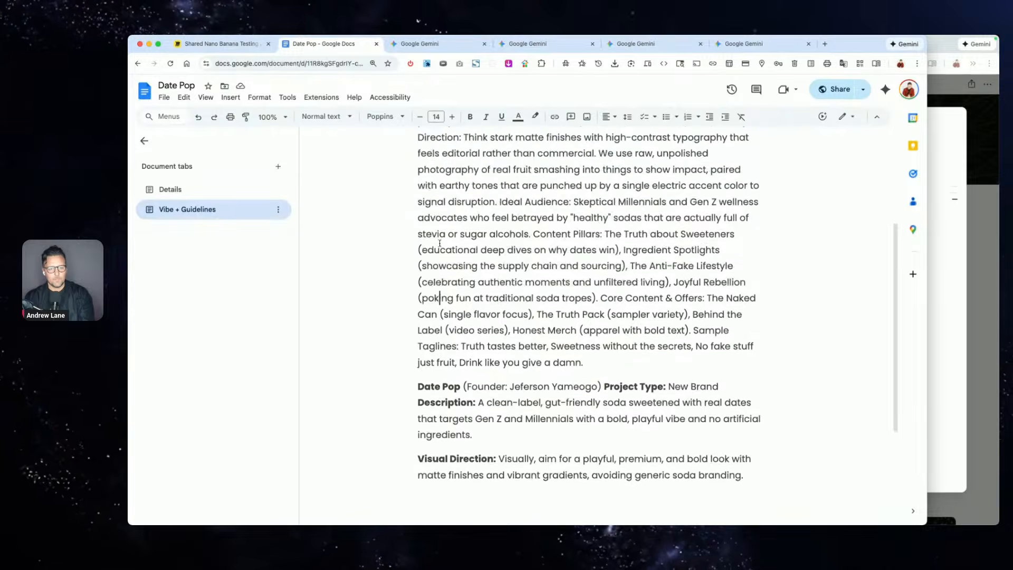
{"action": "triple_click", "coordinate": [440, 242]}
{"action": "scroll", "coordinate": [758, 337], "scroll_direction": "down", "scroll_amount": 4}
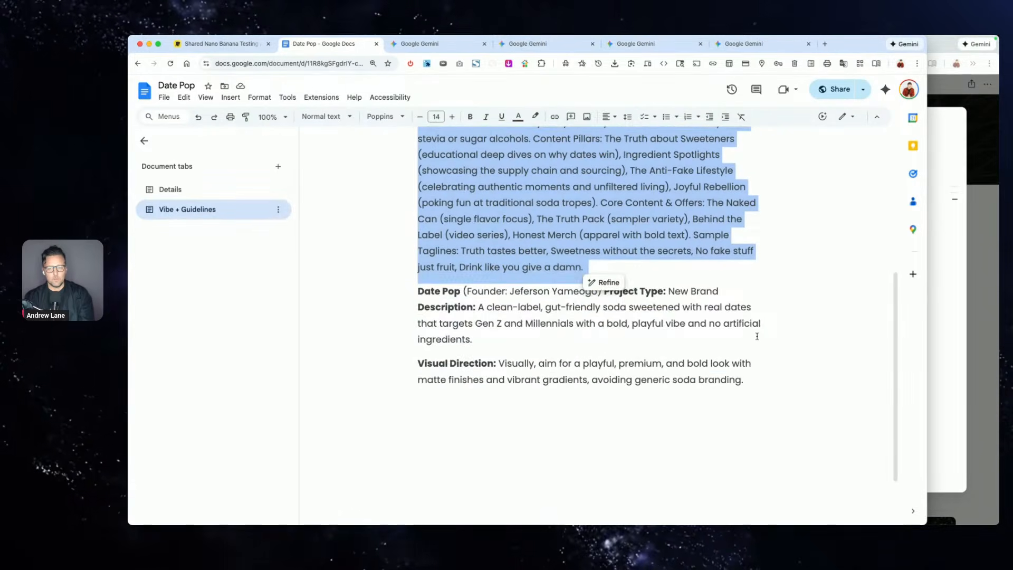
{"action": "left_click", "coordinate": [755, 376], "text": "shift"}
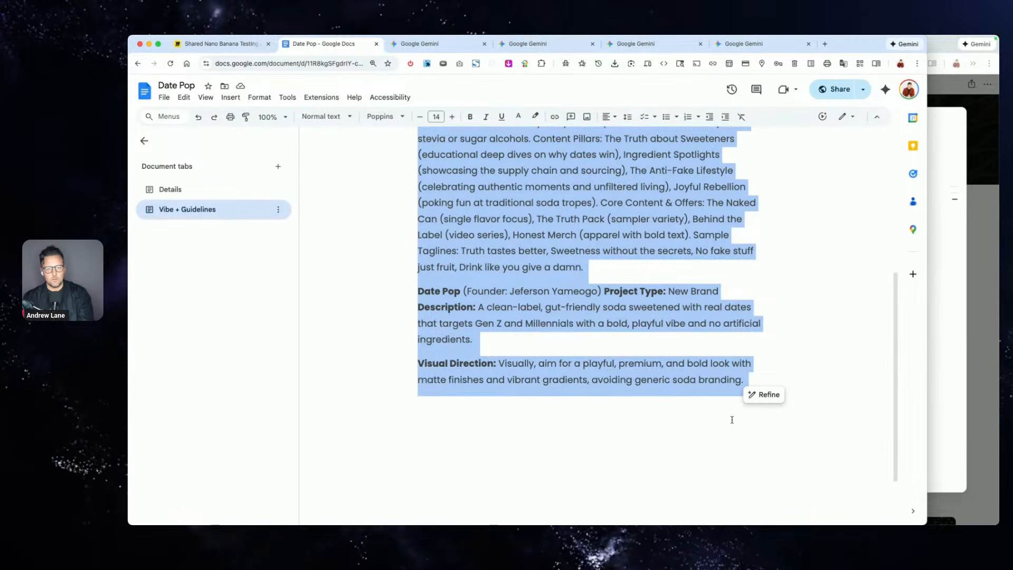
- Return to the Gemini mood board chat and paste the copied brand notes on a new line beneath the prompt
{"action": "left_click", "coordinate": [419, 44]}
{"action": "scroll", "coordinate": [472, 273], "scroll_direction": "down", "scroll_amount": 10}
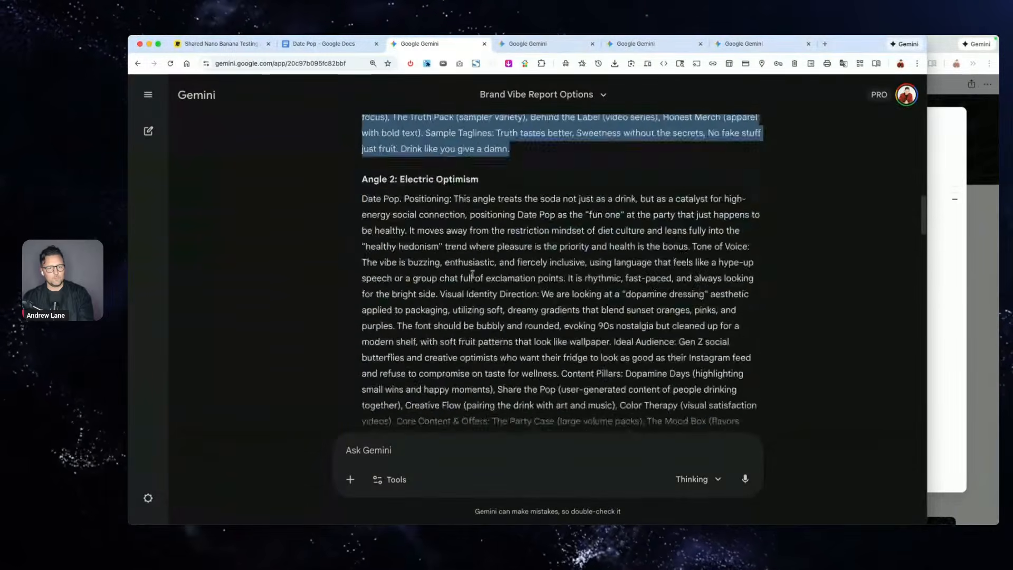
{"action": "left_click", "coordinate": [527, 44]}
{"action": "scroll", "coordinate": [572, 425], "scroll_direction": "down", "scroll_amount": 1}
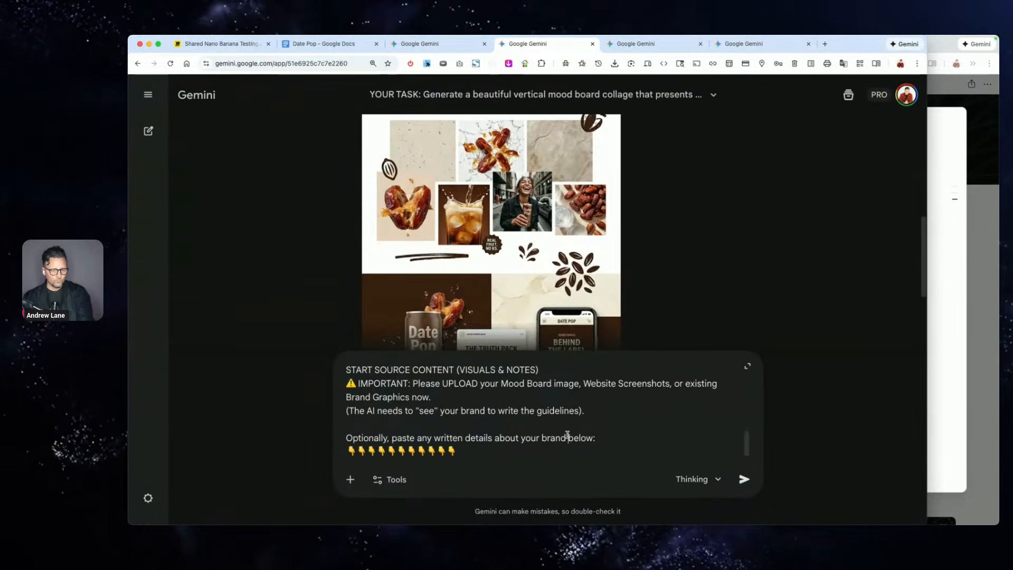
{"action": "key", "text": "Return"}
{"action": "key", "text": "super+v"}
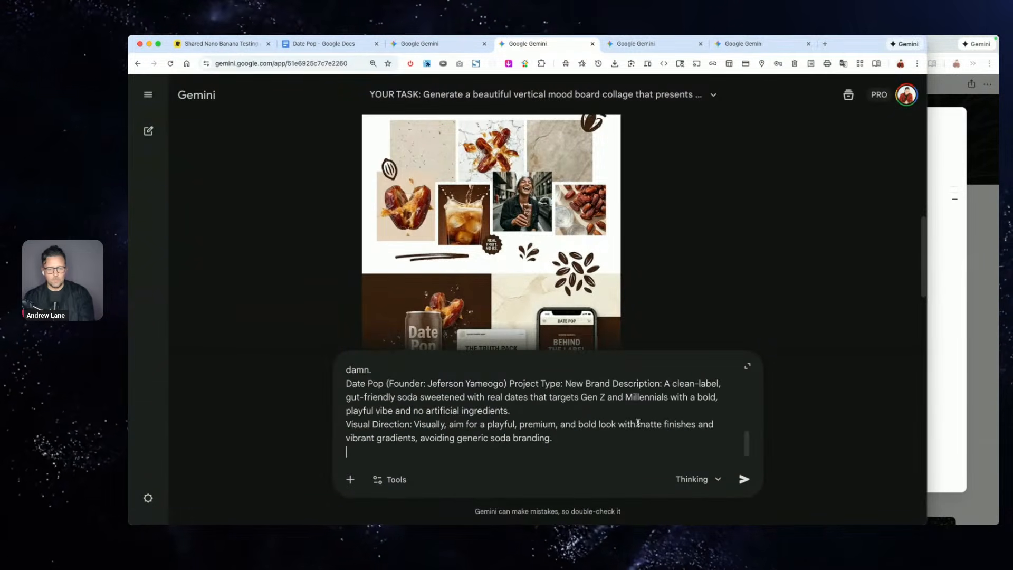
- Attach the Smart Sweetness mood board image to the prompt and submit it
{"action": "left_click_drag", "start_coordinate": [760, 425], "coordinate": [515, 422]}
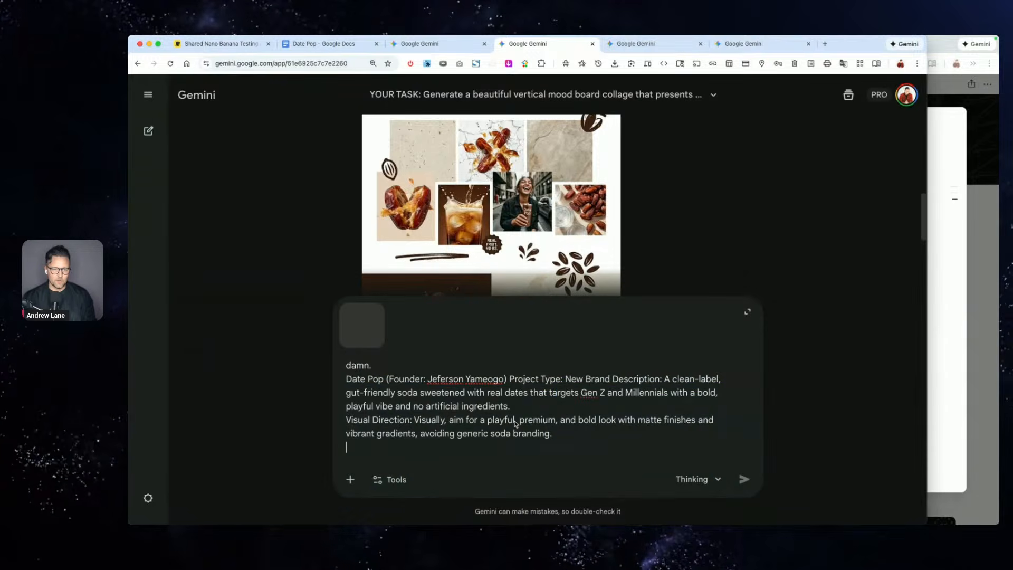
{"action": "scroll", "coordinate": [673, 175], "scroll_direction": "up", "scroll_amount": 5}
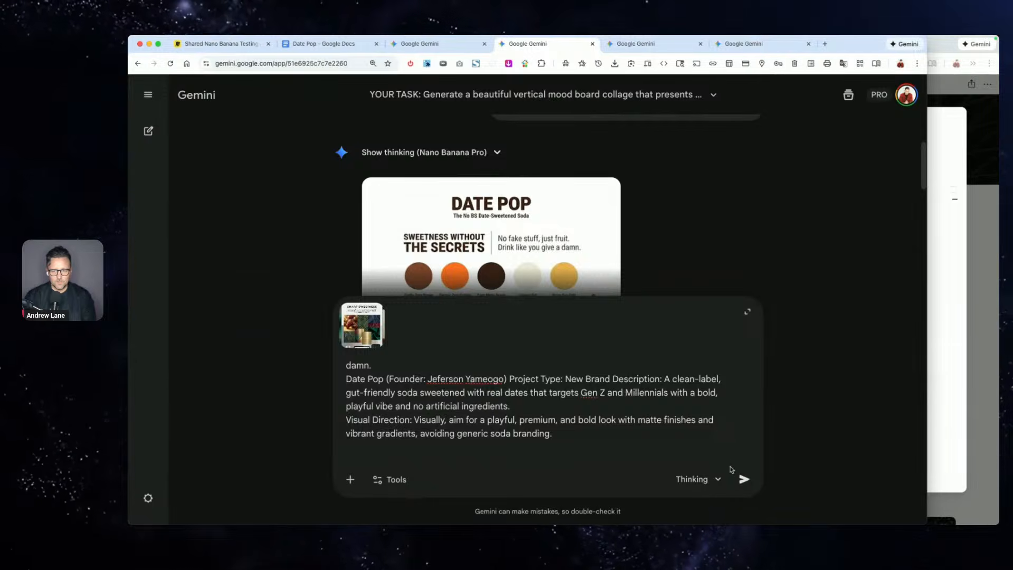
{"action": "left_click", "coordinate": [743, 478]}
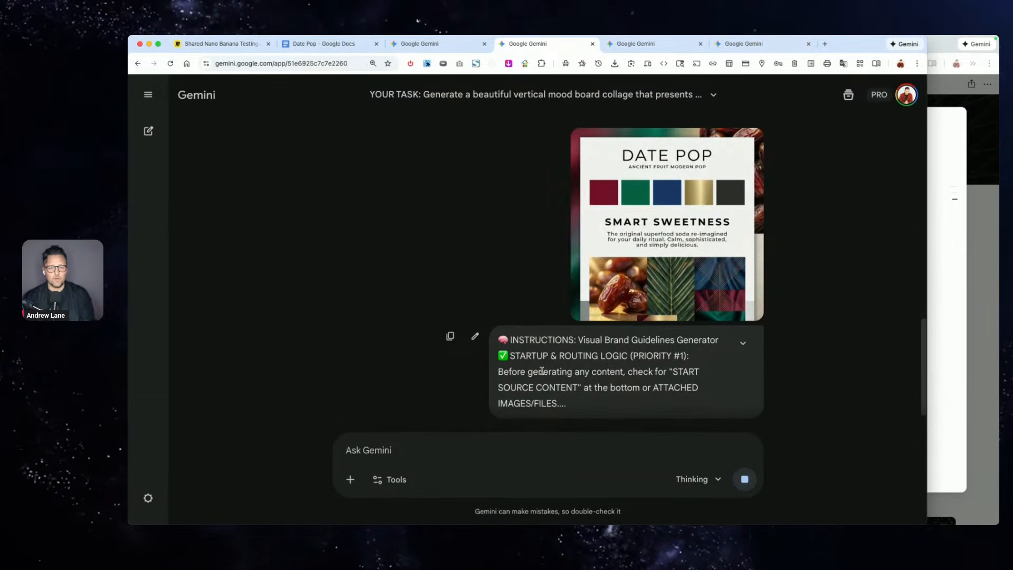
{"action": "scroll", "coordinate": [542, 371], "scroll_direction": "up", "scroll_amount": 4}
{"action": "scroll", "coordinate": [542, 373], "scroll_direction": "down", "scroll_amount": 4}
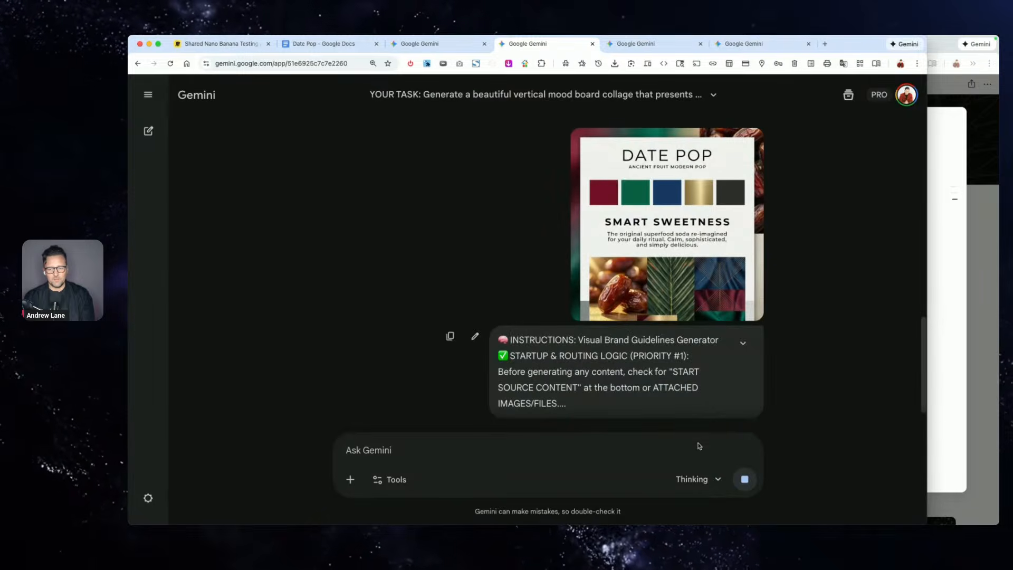
- Stop the response, replace the attached image with the Sweetness Without the Secrets mood board, and resubmit the prompt
{"action": "left_click", "coordinate": [744, 480]}
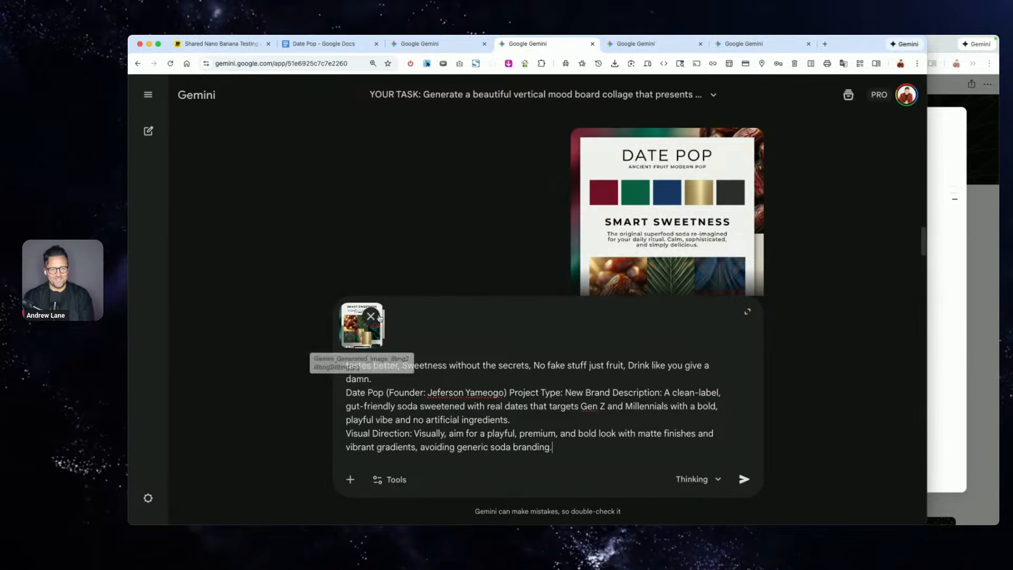
{"action": "left_click", "coordinate": [379, 315]}
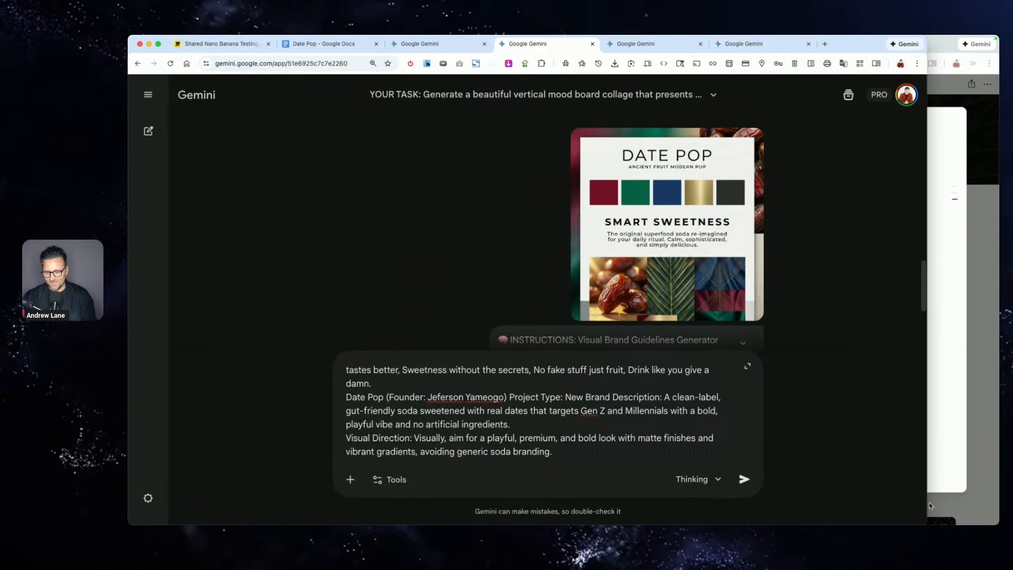
{"action": "left_click_drag", "start_coordinate": [564, 549], "coordinate": [563, 431]}
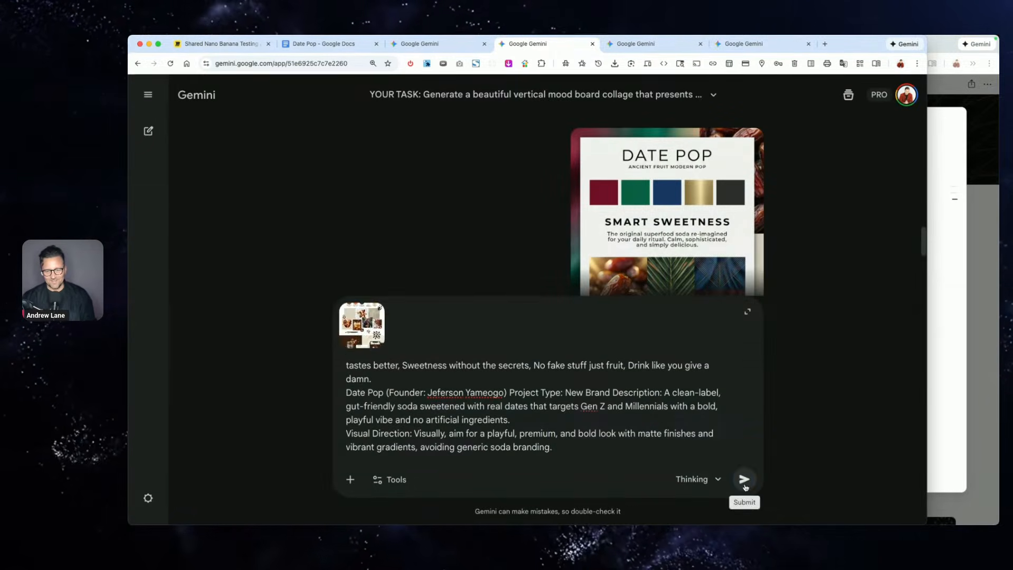
{"action": "left_click", "coordinate": [744, 482]}
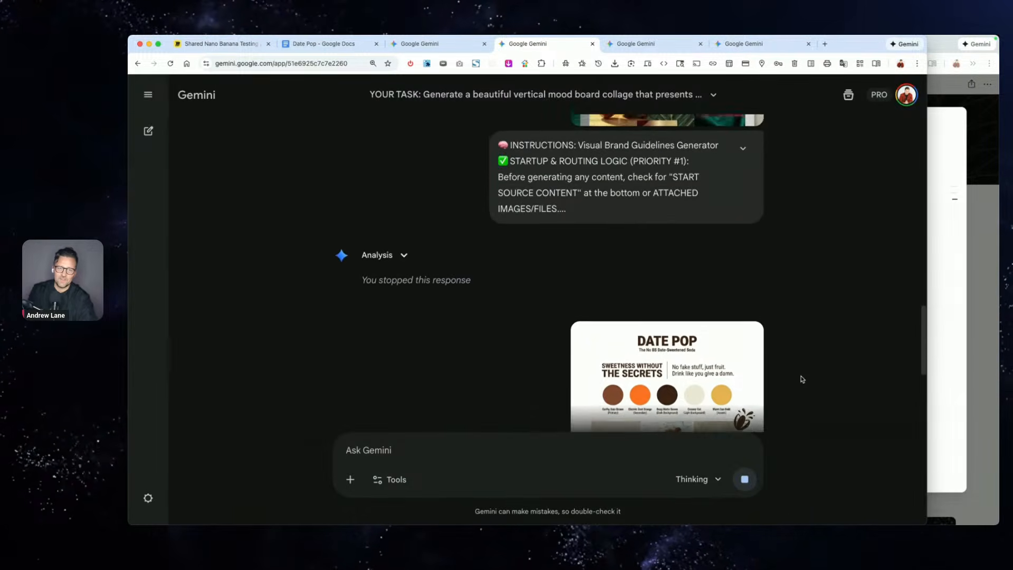
- Start a new Gemini chat and paste the Date Pop brand notes into the message
{"action": "scroll", "coordinate": [475, 206], "scroll_direction": "up", "scroll_amount": 3}
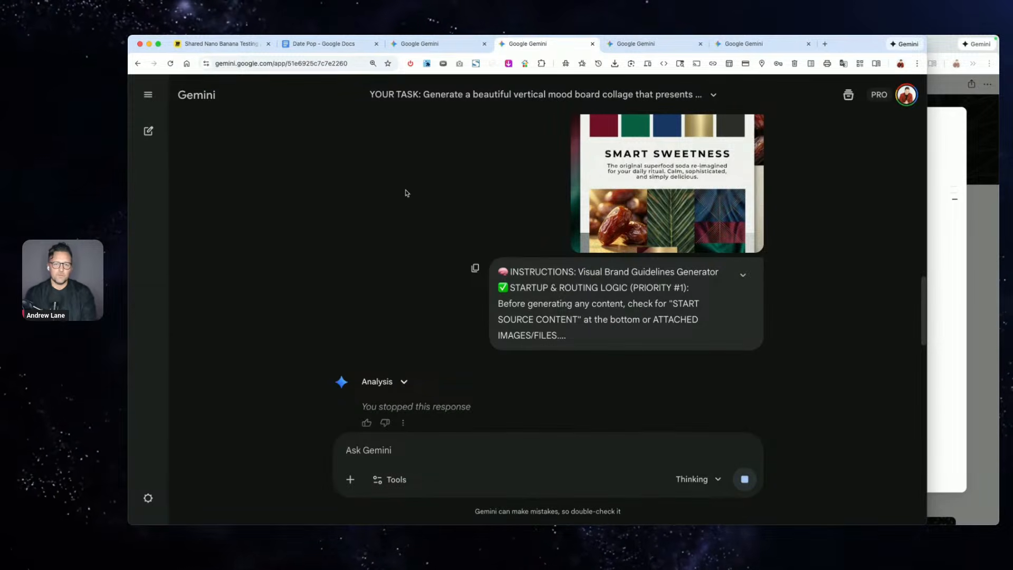
{"action": "left_click", "coordinate": [149, 132]}
{"action": "key", "text": "super+v"}
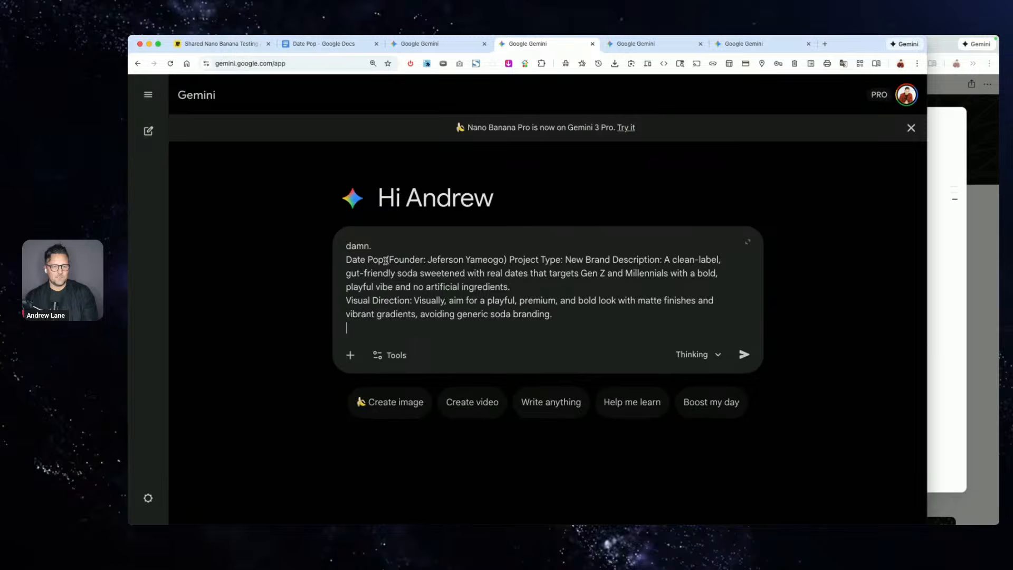
- Copy the Visual Brand Guidelines prompt from the Notion page again and insert it above the brand notes in the Gemini message
{"action": "left_click", "coordinate": [956, 298]}
{"action": "left_click", "coordinate": [892, 264]}
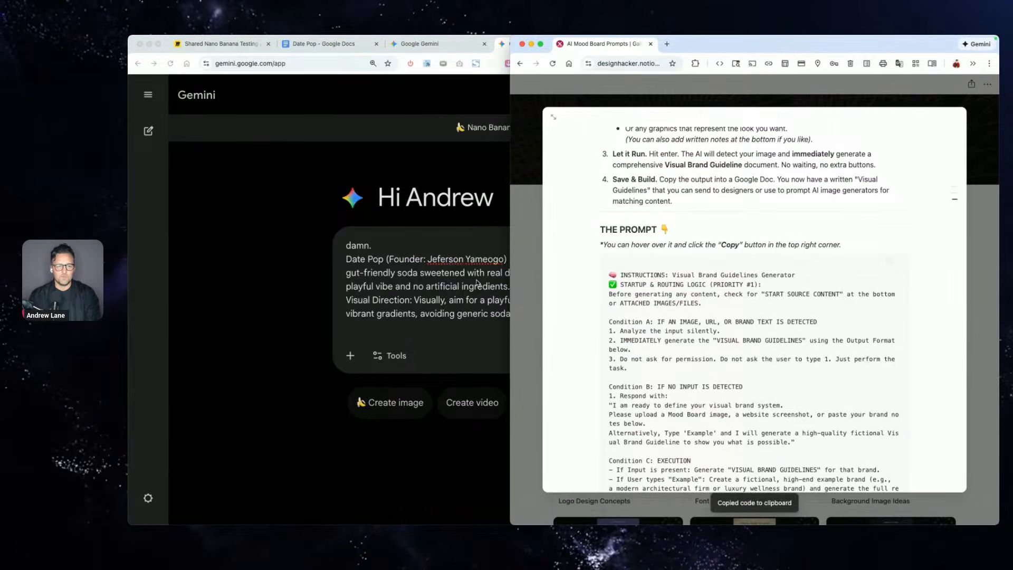
{"action": "double_click", "coordinate": [472, 284]}
{"action": "left_click", "coordinate": [471, 282]}
{"action": "key", "text": "super+Up"}
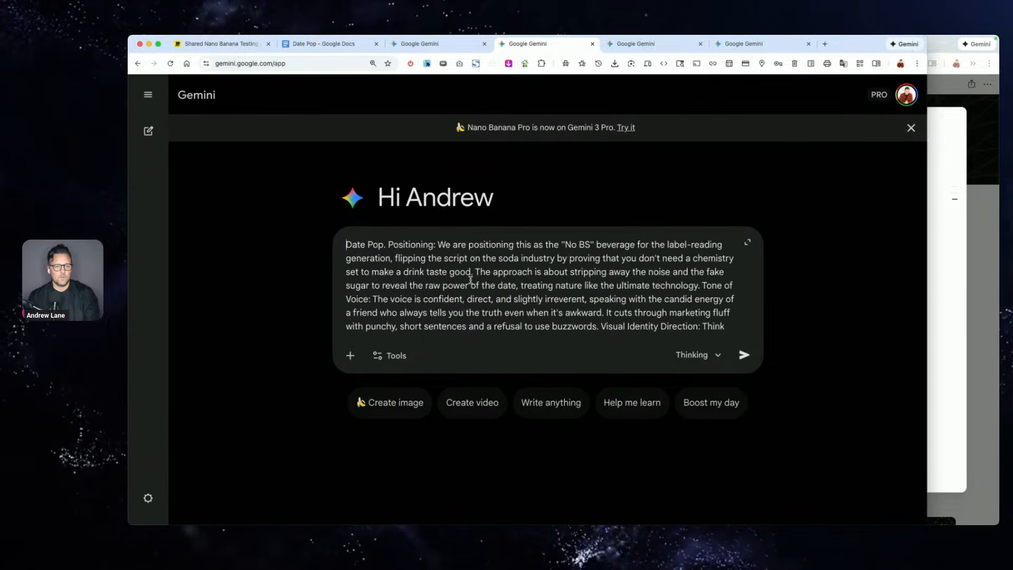
{"action": "key", "text": "super+v"}
{"action": "key", "text": "shift+Return"}
{"action": "key", "text": "shift+Return"}
- Check the combined prompt and notes, attach the Sweetness Without the Secrets mood board image, and submit the message
{"action": "scroll", "coordinate": [511, 285], "scroll_direction": "down", "scroll_amount": 10}
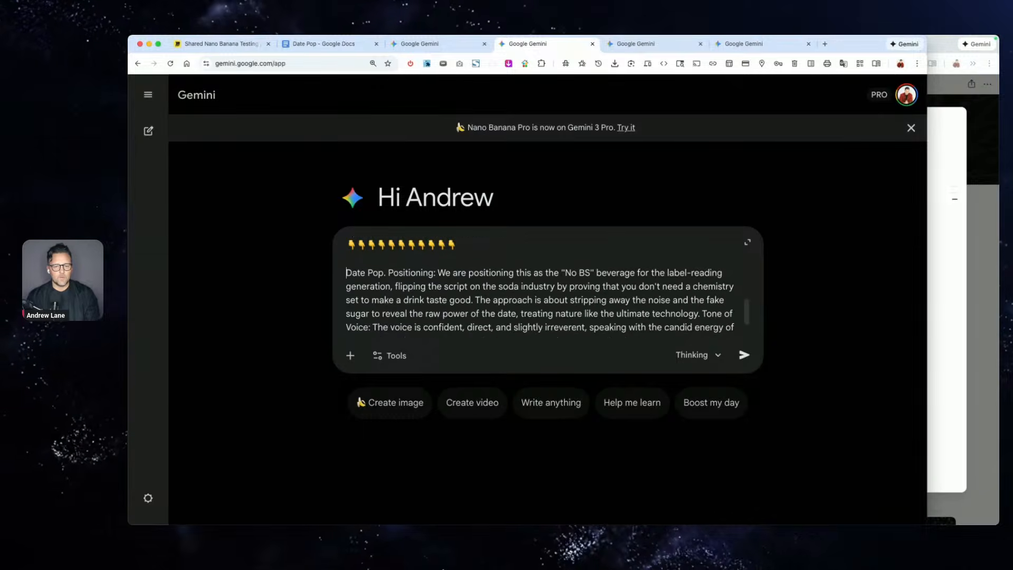
{"action": "scroll", "coordinate": [511, 285], "scroll_direction": "down", "scroll_amount": 5}
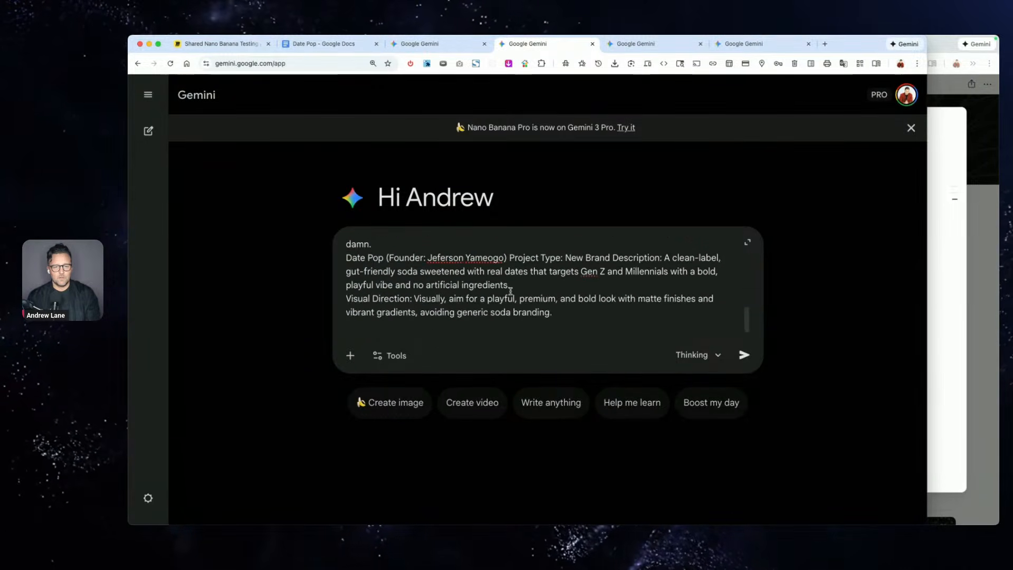
{"action": "scroll", "coordinate": [511, 287], "scroll_direction": "up", "scroll_amount": 8}
{"action": "scroll", "coordinate": [510, 292], "scroll_direction": "up", "scroll_amount": 3}
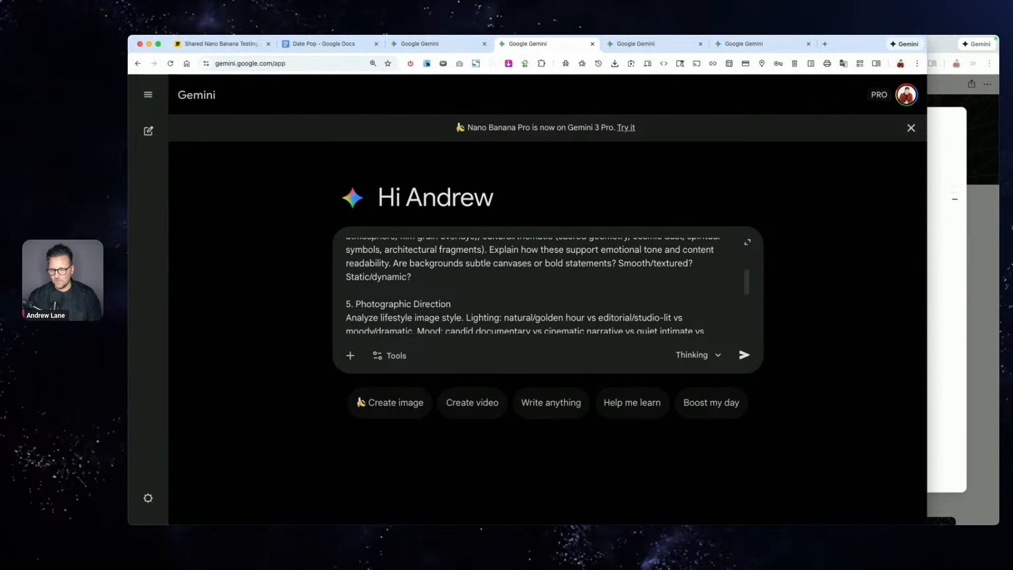
{"action": "left_click_drag", "start_coordinate": [997, 317], "coordinate": [597, 290]}
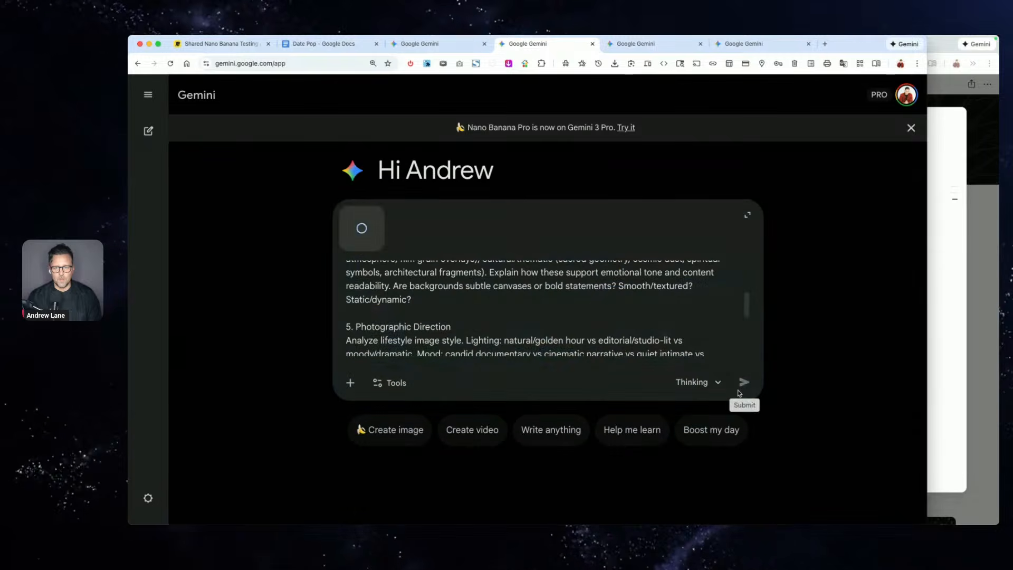
{"action": "left_click", "coordinate": [745, 385]}
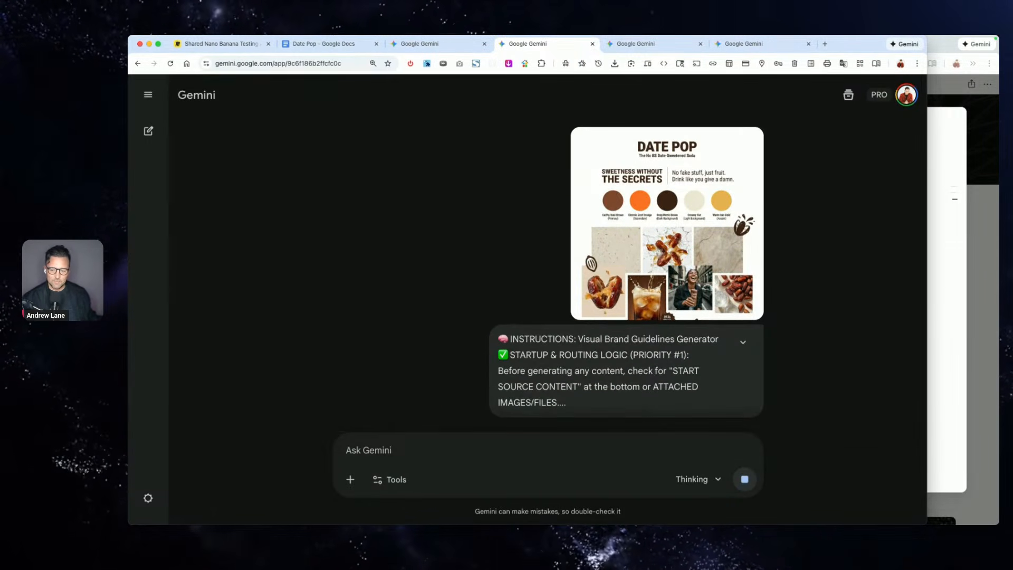
- Preview the attached mood board image at full size and review the generated Date Pop guidelines, including typography, color palette and textures
{"action": "key", "text": "super+Tab"}
{"action": "key", "text": "space"}
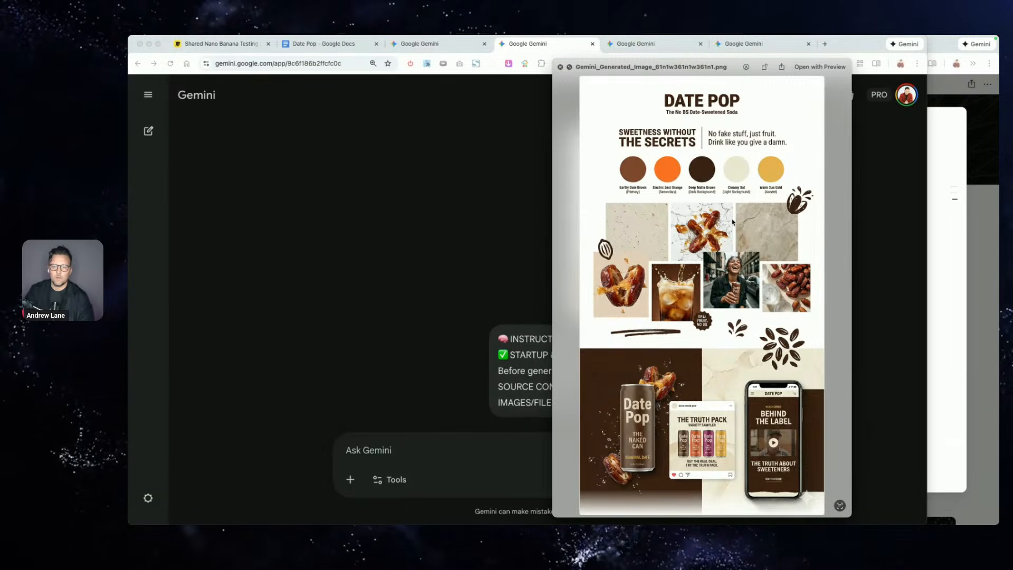
{"action": "left_click", "coordinate": [491, 323]}
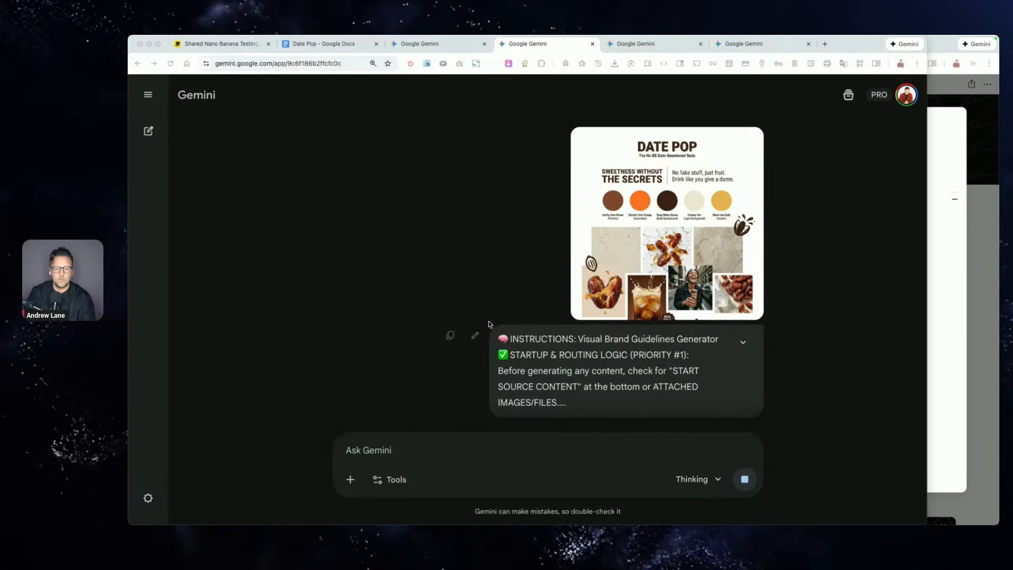
{"action": "scroll", "coordinate": [430, 319], "scroll_direction": "down", "scroll_amount": 6}
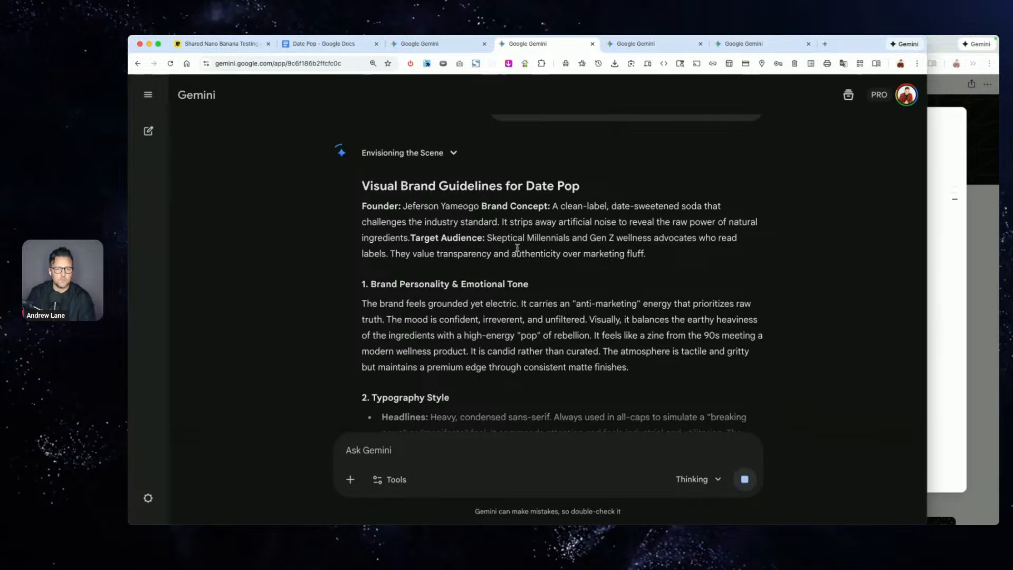
{"action": "triple_click", "coordinate": [464, 187]}
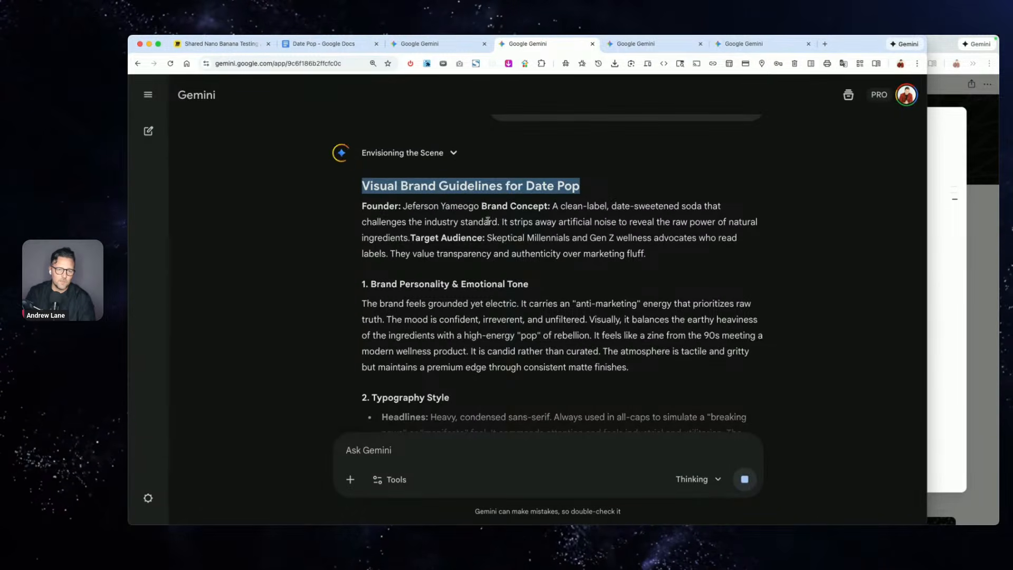
{"action": "scroll", "coordinate": [448, 231], "scroll_direction": "down", "scroll_amount": 1}
{"action": "scroll", "coordinate": [448, 231], "scroll_direction": "down", "scroll_amount": 8}
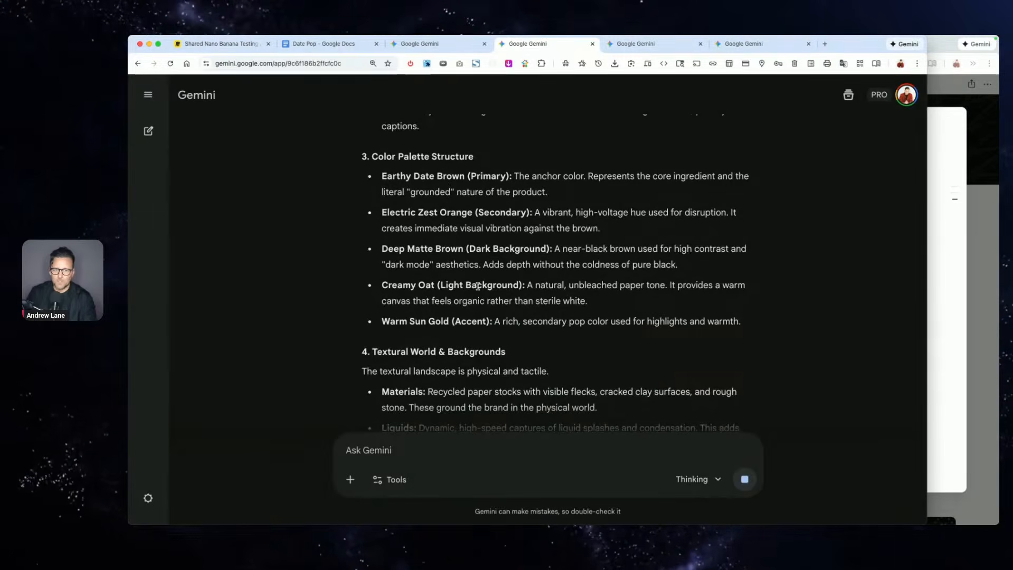
{"action": "scroll", "coordinate": [448, 231], "scroll_direction": "up", "scroll_amount": 3}
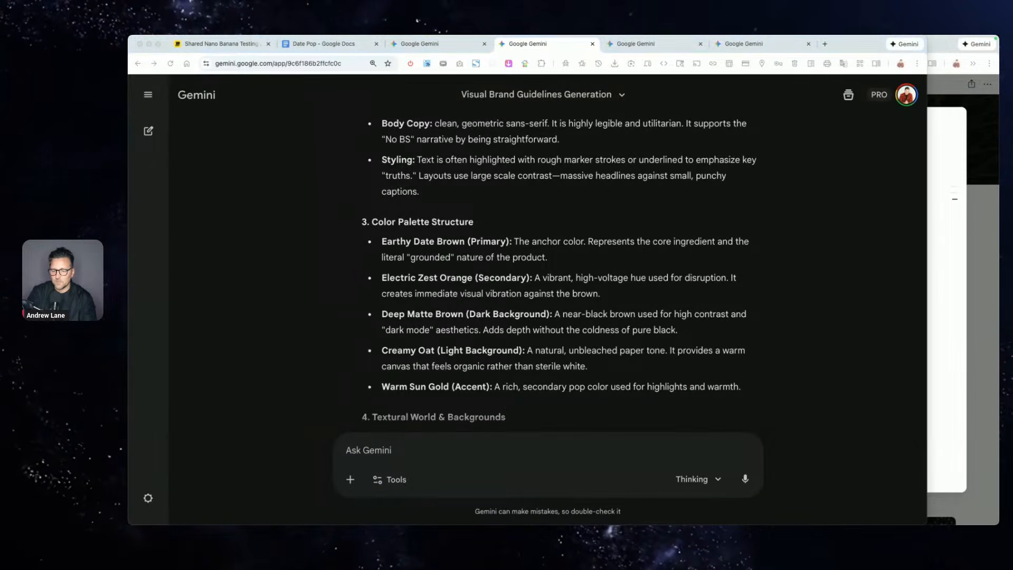
- Preview the mood board's color swatches at full size, then switch to Coolors and open its Image Picker
{"action": "key", "text": "space"}
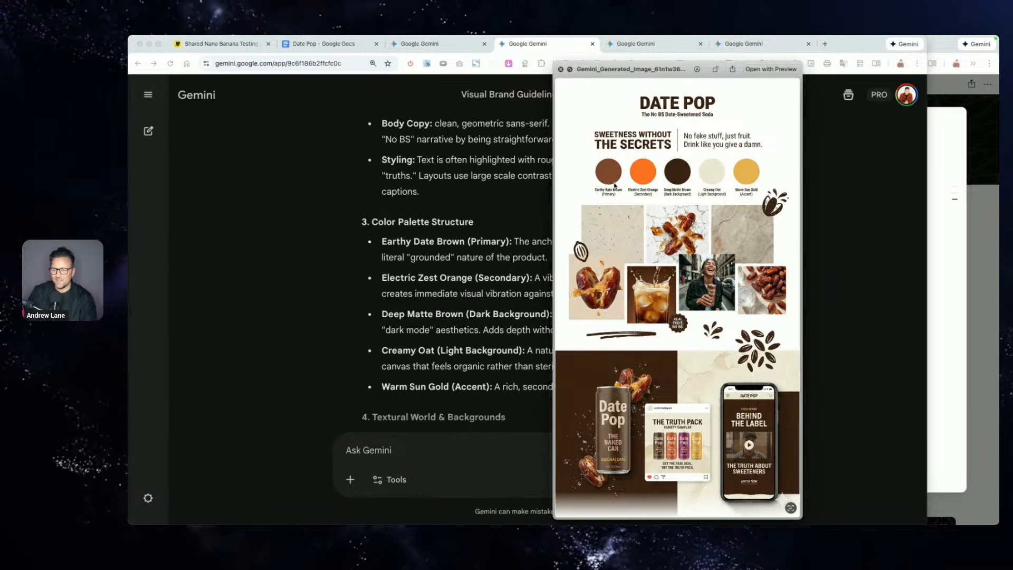
{"action": "key", "text": "space"}
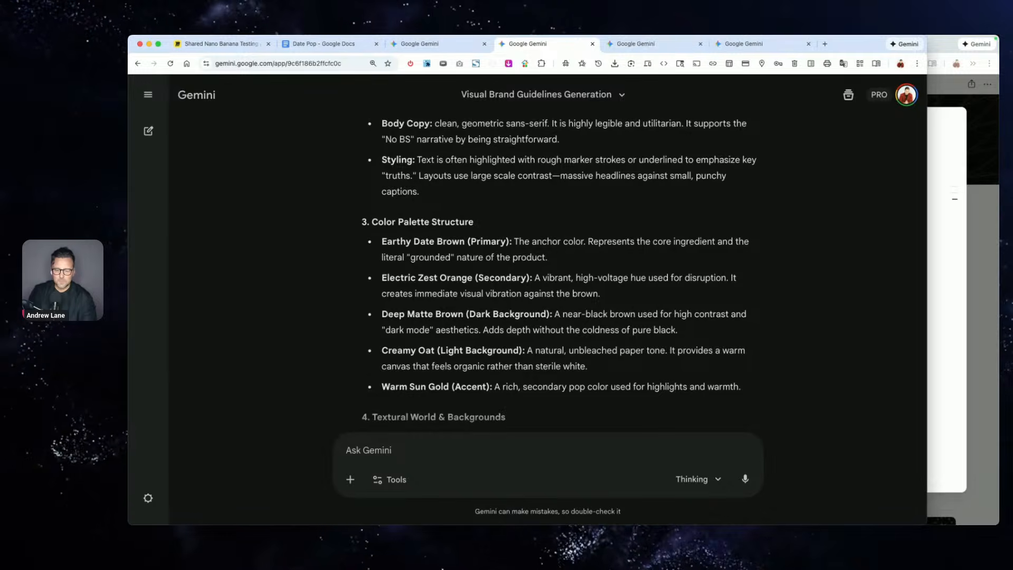
{"action": "key", "text": "super+Tab"}
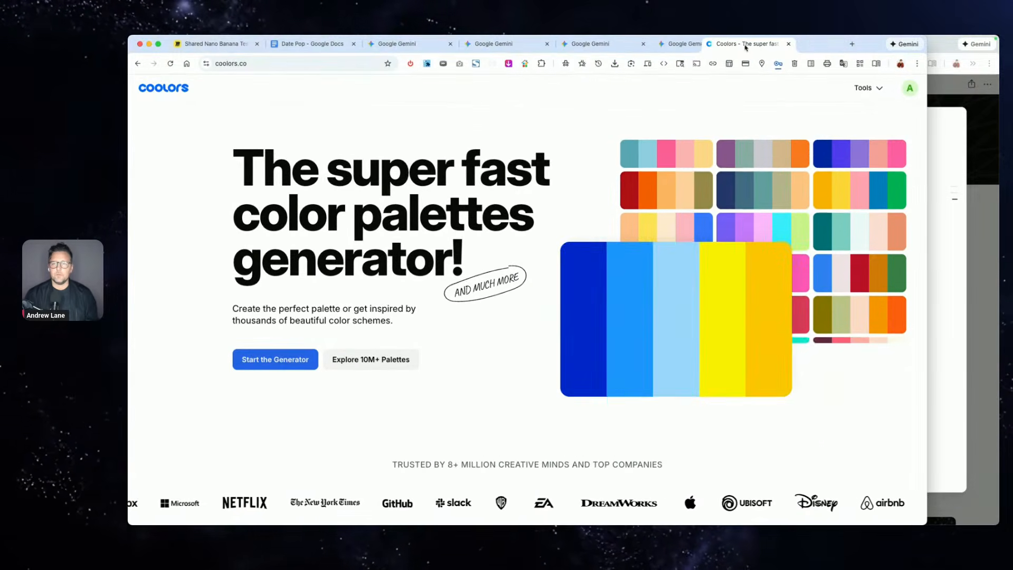
{"action": "left_click", "coordinate": [878, 89]}
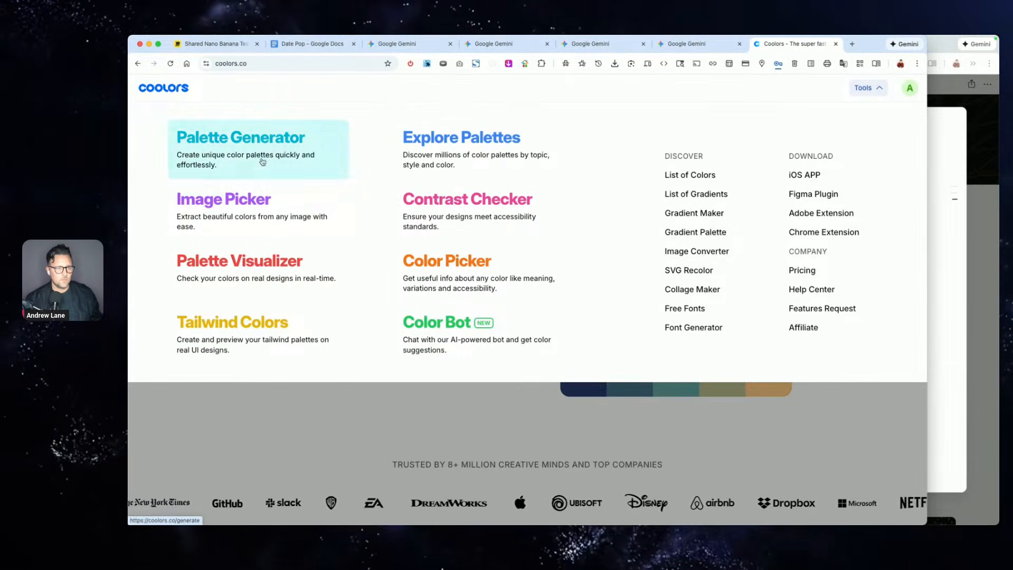
{"action": "left_click", "coordinate": [260, 209]}
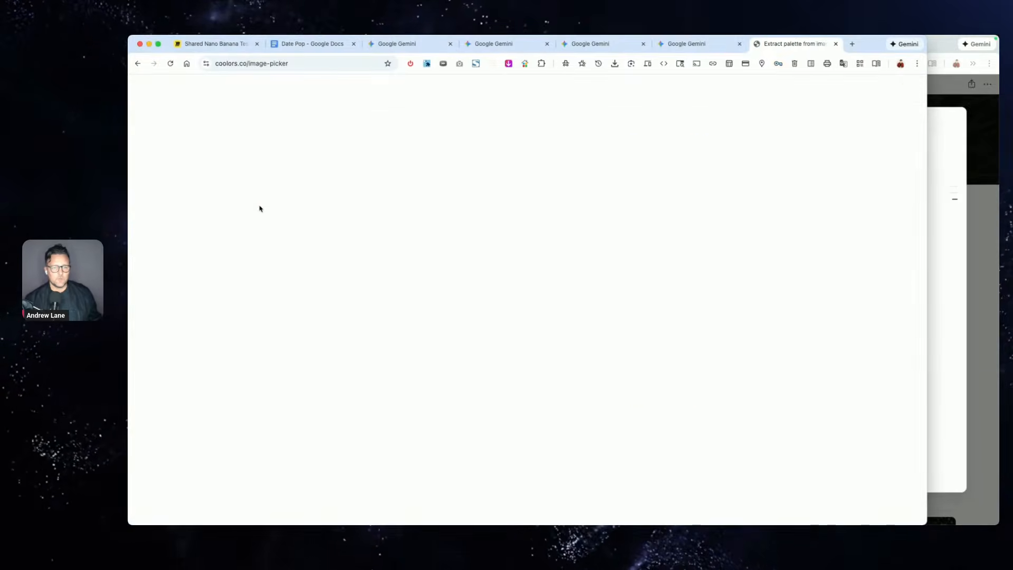
- Load the Date Pop Sweetness Without the Secrets mood board image into the Image Picker
{"action": "scroll", "coordinate": [454, 338], "scroll_direction": "down", "scroll_amount": 3}
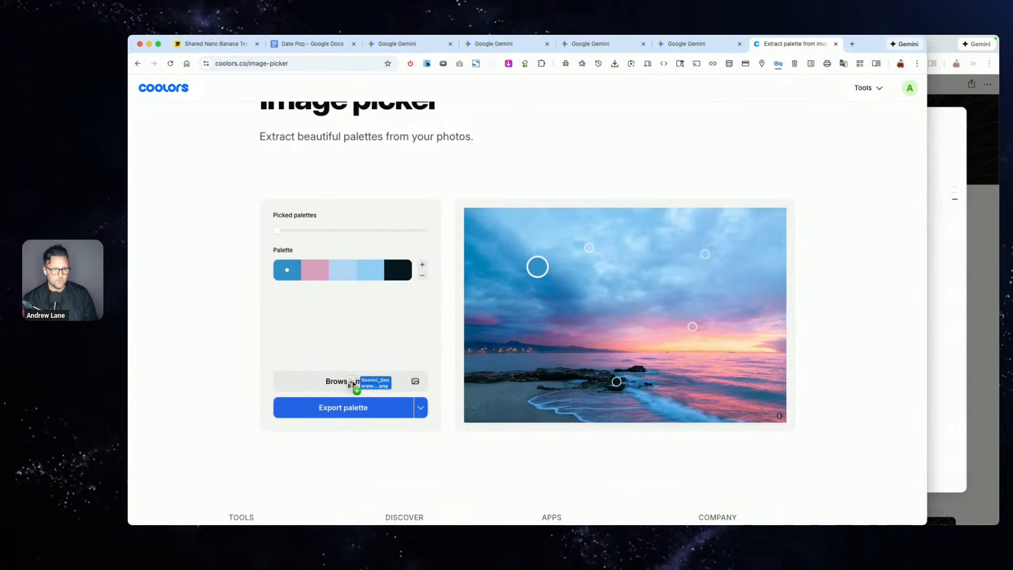
{"action": "left_click", "coordinate": [367, 382]}
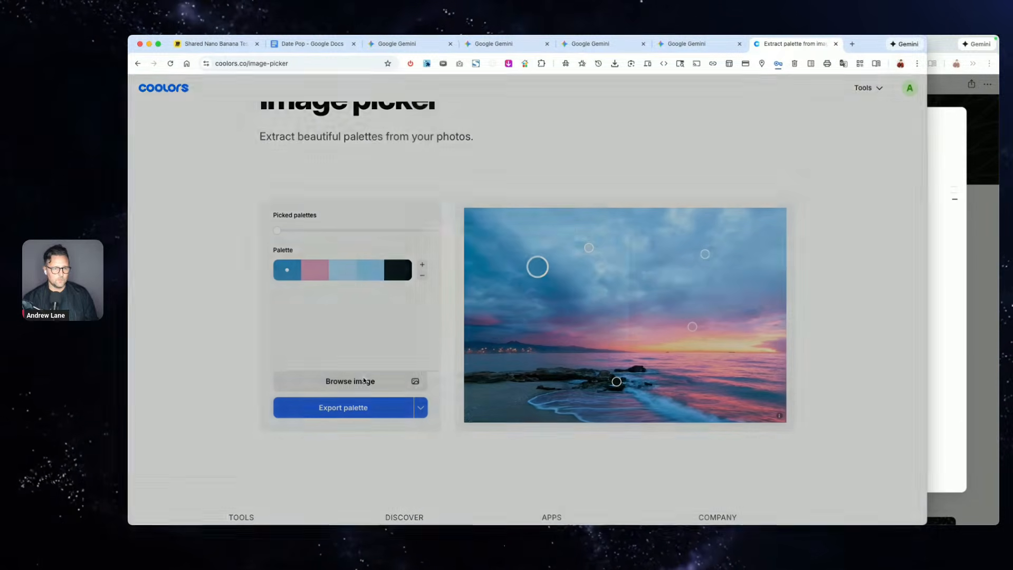
{"action": "left_click_drag", "start_coordinate": [1010, 475], "coordinate": [523, 317]}
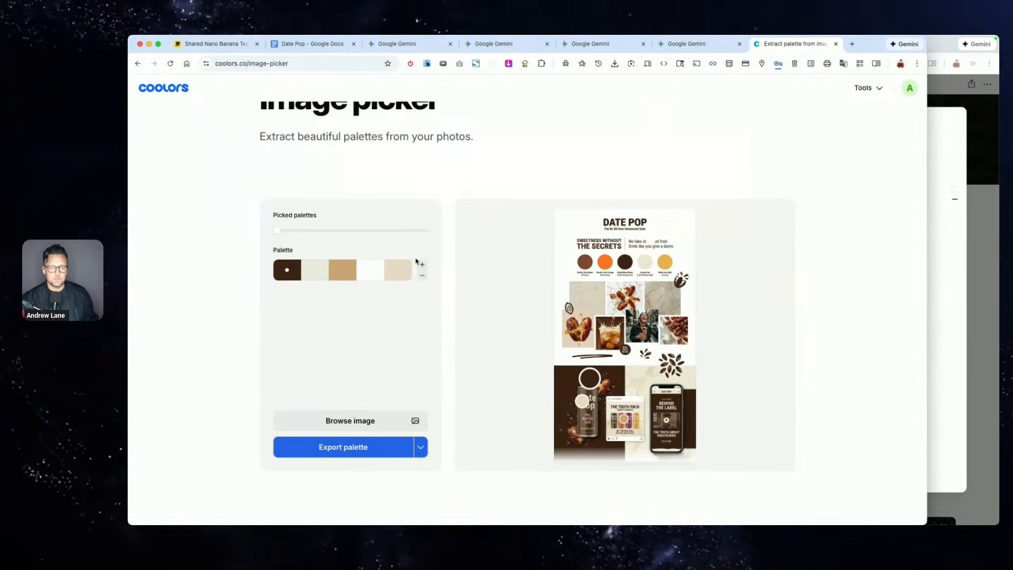
{"action": "scroll", "coordinate": [637, 290], "scroll_direction": "up", "scroll_amount": 3}
{"action": "scroll", "coordinate": [546, 251], "scroll_direction": "down", "scroll_amount": 3}
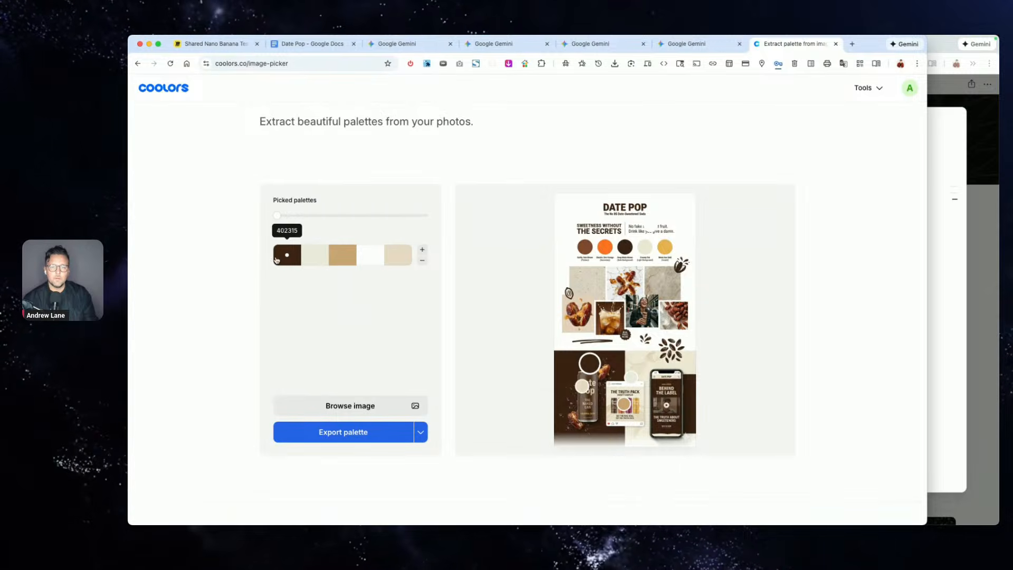
- Sample the mood board's Earthy Date Brown, Electric Zest Orange and Deep Matte Brown swatches as the first three palette colors
{"action": "left_click_drag", "start_coordinate": [589, 363], "coordinate": [585, 246]}
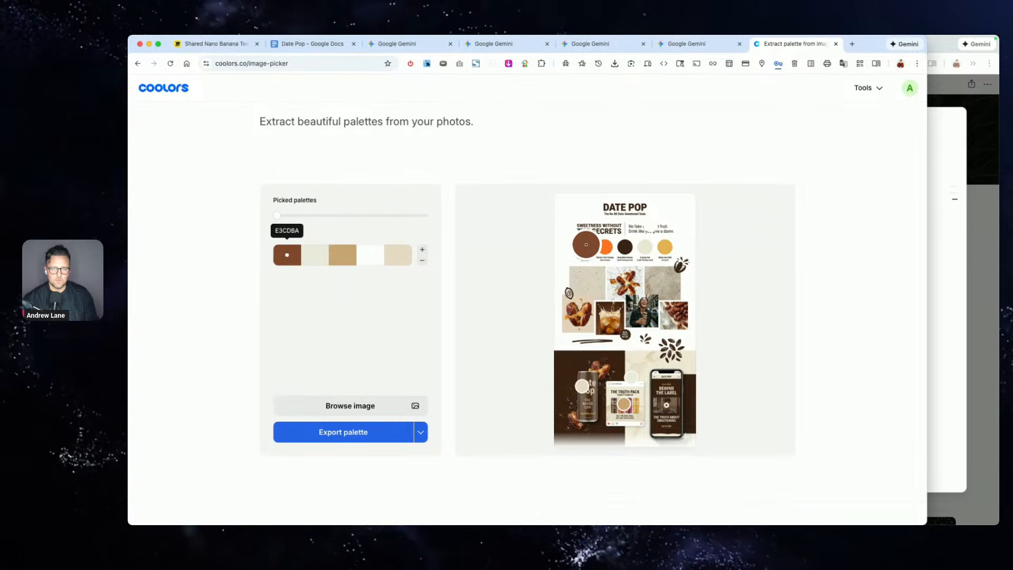
{"action": "left_click", "coordinate": [315, 255]}
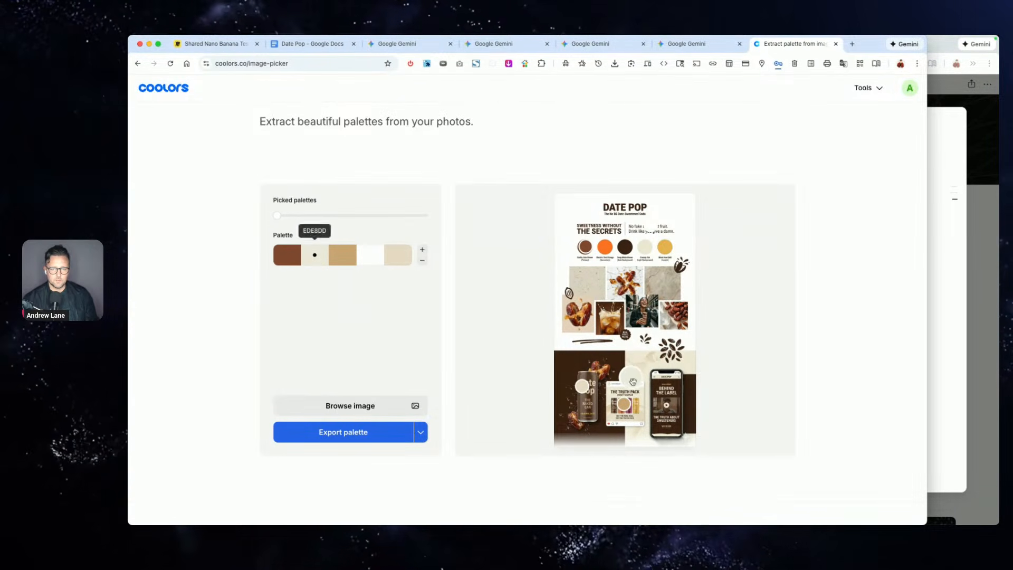
{"action": "left_click_drag", "start_coordinate": [629, 341], "coordinate": [604, 246]}
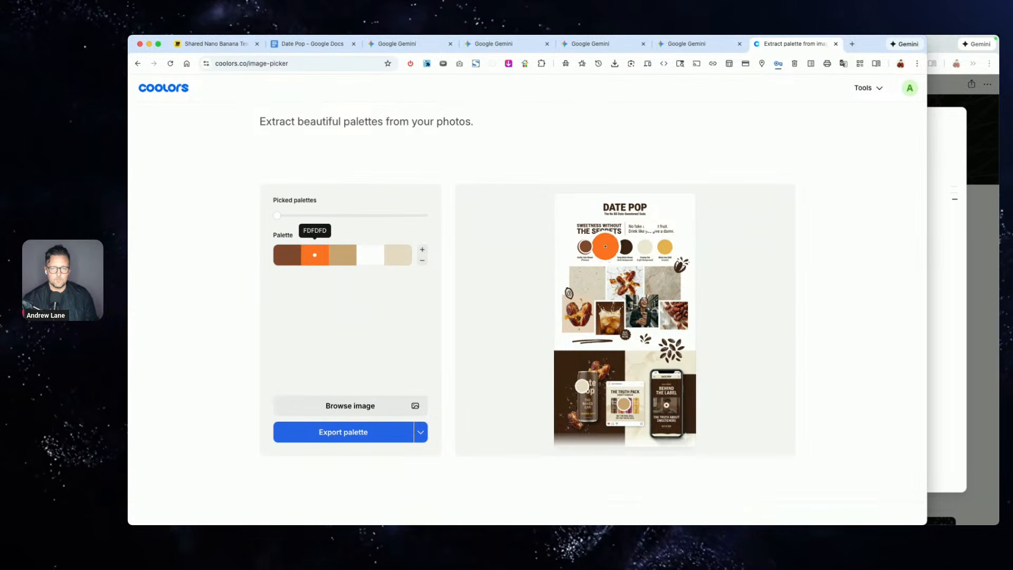
{"action": "left_click", "coordinate": [343, 255]}
{"action": "left_click_drag", "start_coordinate": [624, 403], "coordinate": [625, 246]}
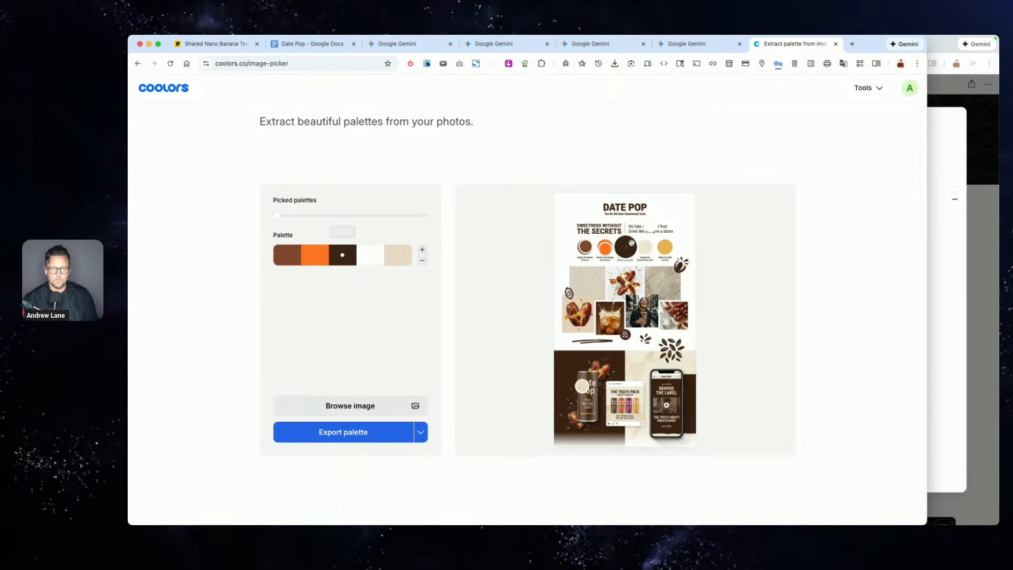
- Sample the mood board's Creamy Oat and Warm Sun Gold swatches as the fourth and fifth palette colors
{"action": "left_click", "coordinate": [378, 260]}
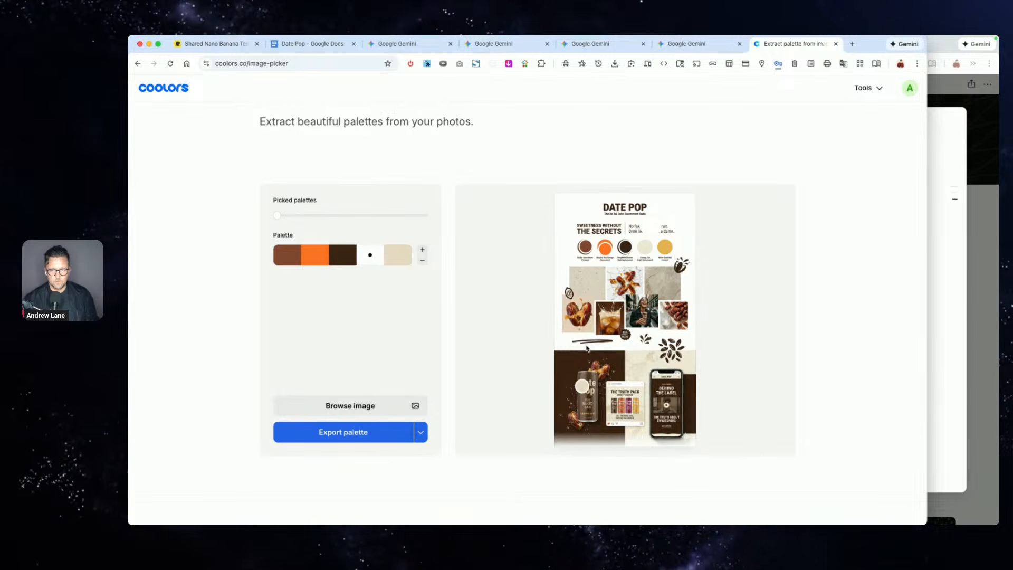
{"action": "left_click_drag", "start_coordinate": [634, 238], "coordinate": [645, 247]}
{"action": "left_click", "coordinate": [393, 263]}
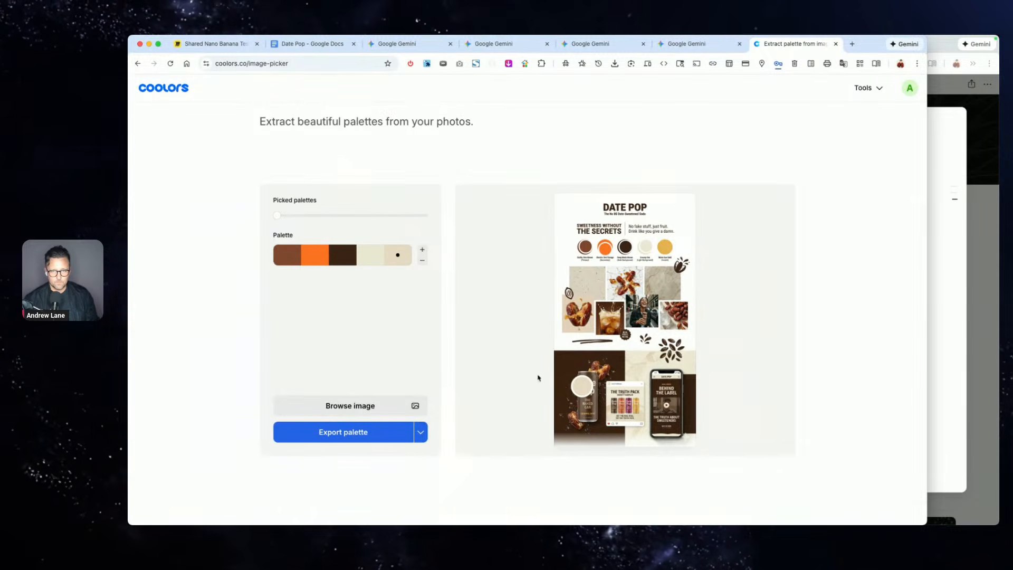
{"action": "left_click_drag", "start_coordinate": [582, 386], "coordinate": [665, 246]}
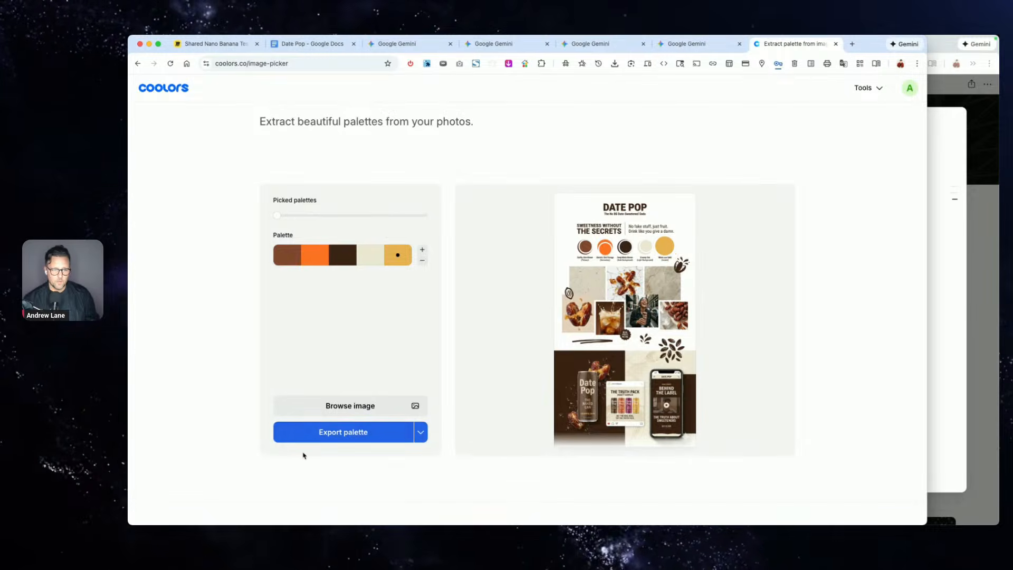
- Check the export formats for the picked palette and open the palette in the Coolors generator
{"action": "left_click", "coordinate": [361, 435]}
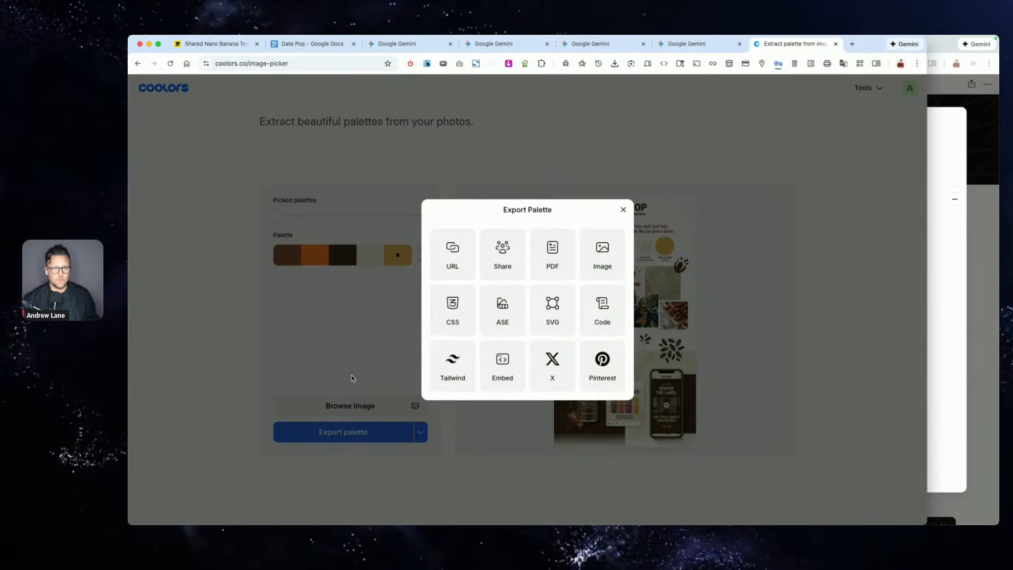
{"action": "left_click", "coordinate": [626, 209]}
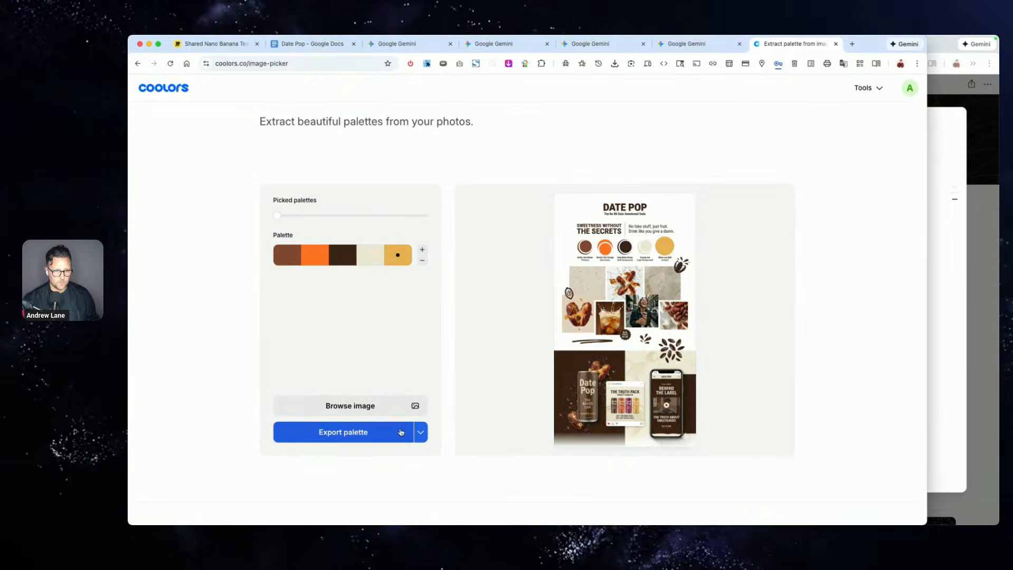
{"action": "left_click", "coordinate": [422, 438]}
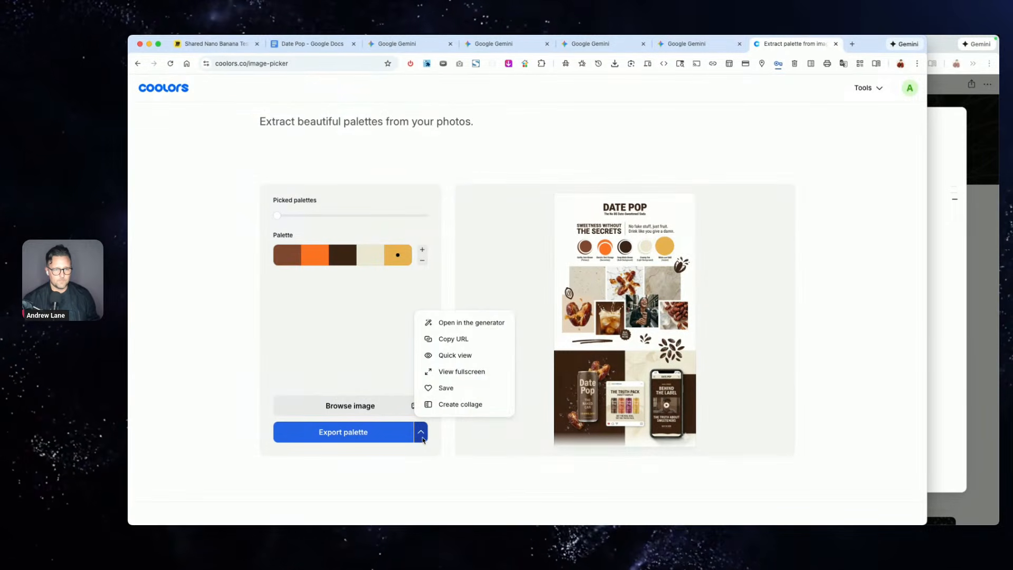
{"action": "left_click", "coordinate": [488, 323]}
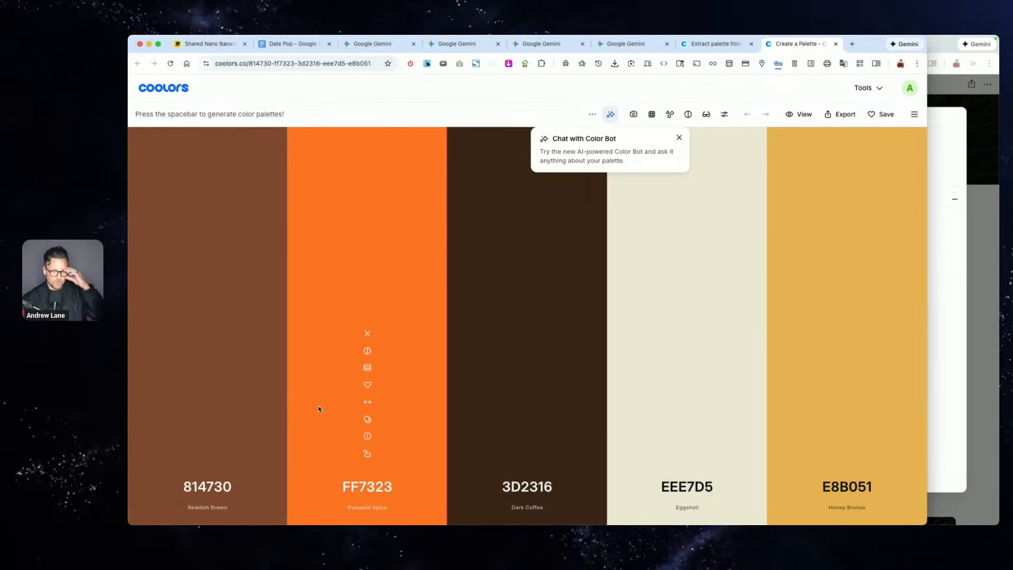
- Export the five-color palette as a PDF that includes the Cover and Colors pages
{"action": "left_click", "coordinate": [835, 119]}
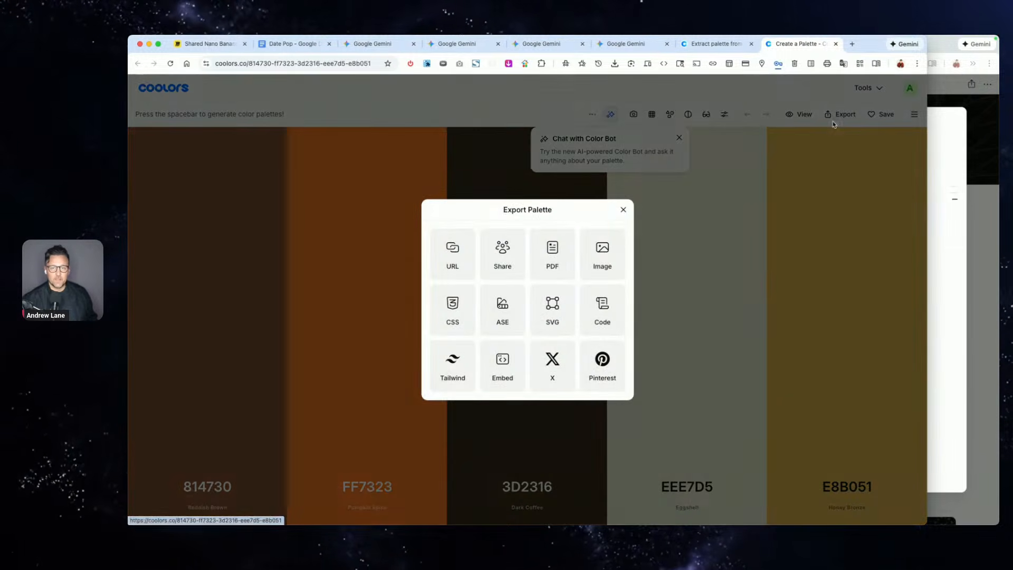
{"action": "left_click", "coordinate": [536, 269]}
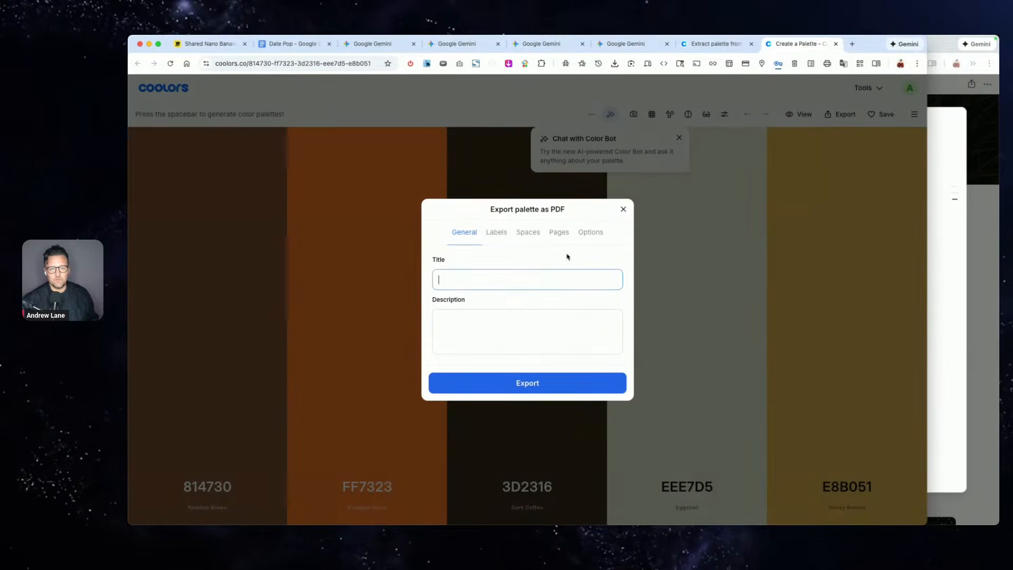
{"action": "left_click", "coordinate": [557, 235]}
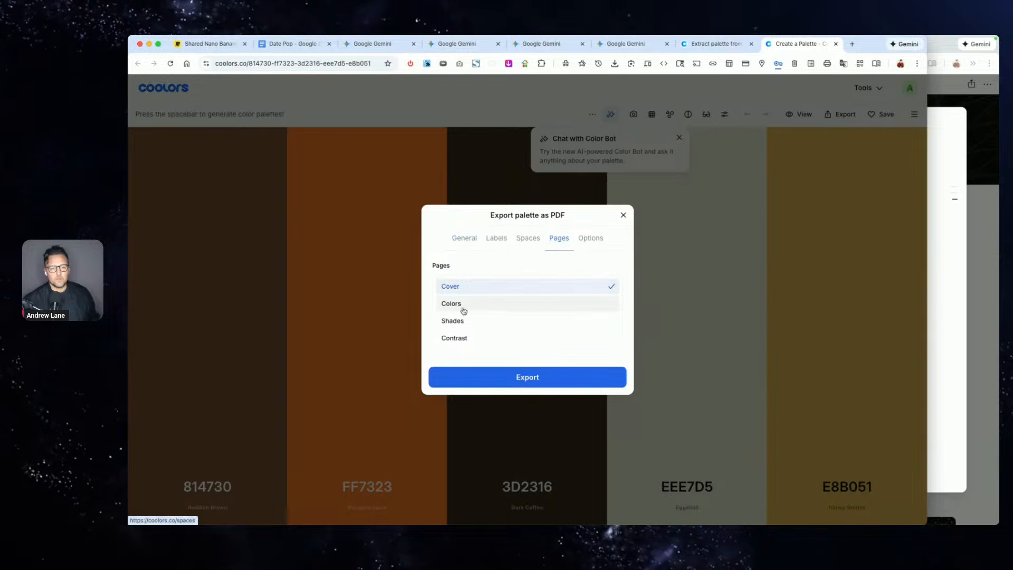
{"action": "left_click", "coordinate": [492, 303]}
{"action": "scroll", "coordinate": [488, 319], "scroll_direction": "down", "scroll_amount": 5}
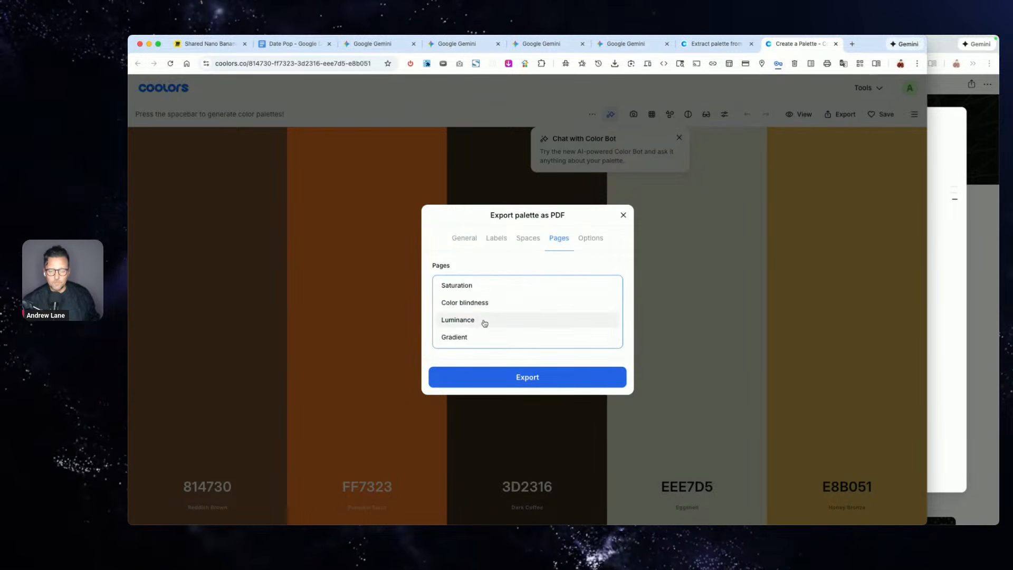
{"action": "scroll", "coordinate": [484, 323], "scroll_direction": "up", "scroll_amount": 5}
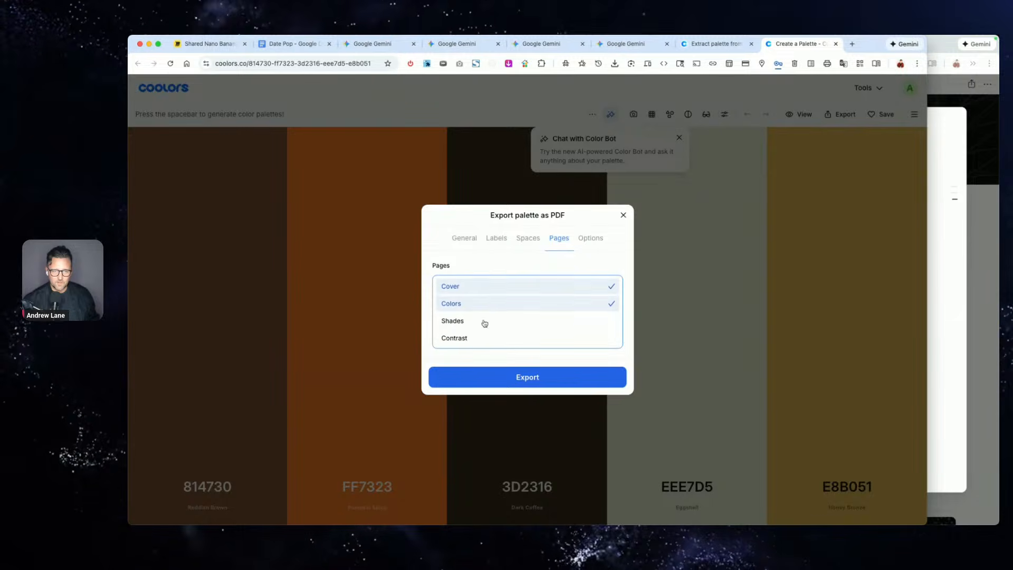
{"action": "left_click", "coordinate": [479, 378]}
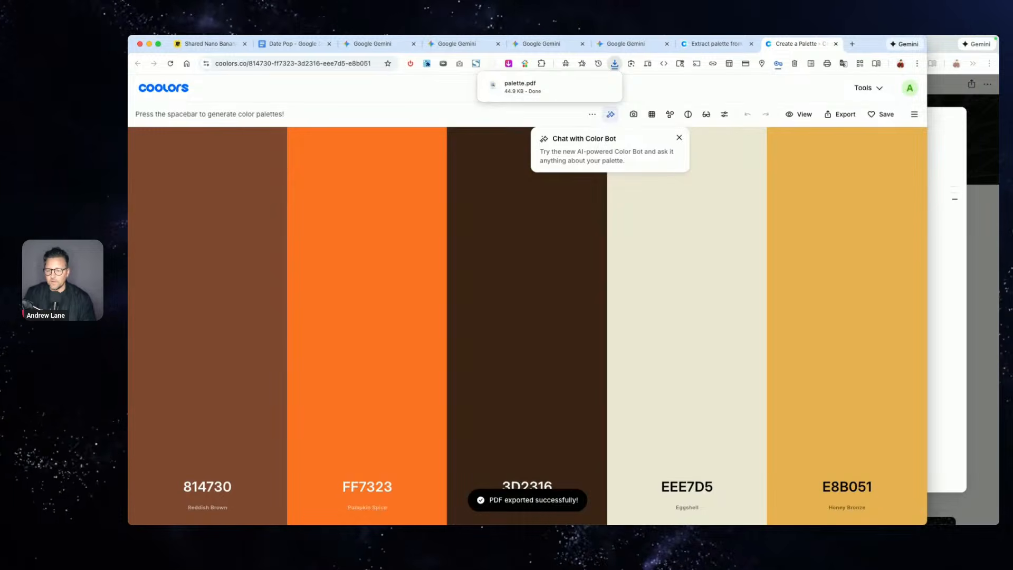
- Preview both pages of the exported palette.pdf, checking the swatches and their HEX, RGB, HSB and CMYK values
{"action": "key", "text": "space"}
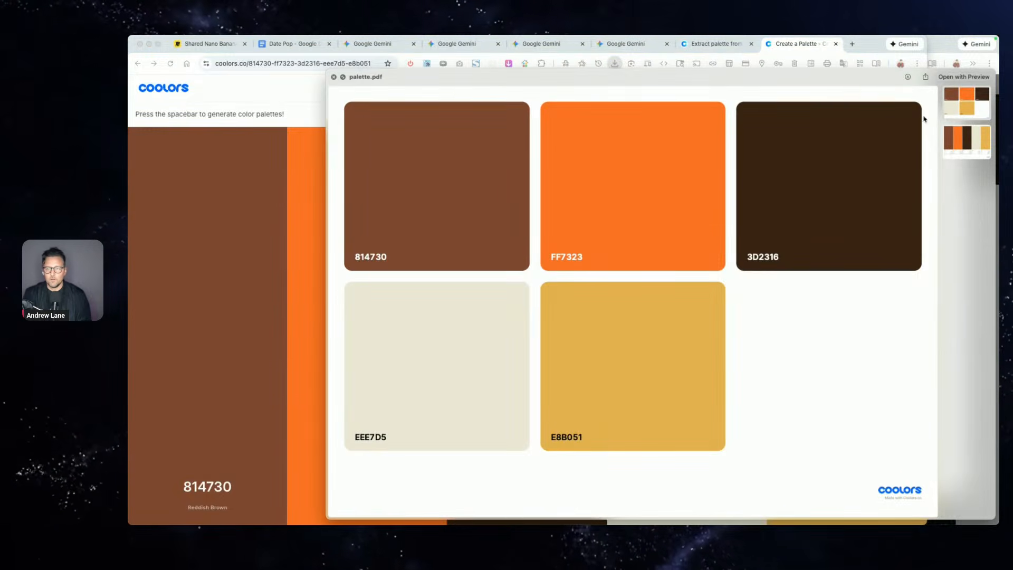
{"action": "left_click", "coordinate": [961, 153]}
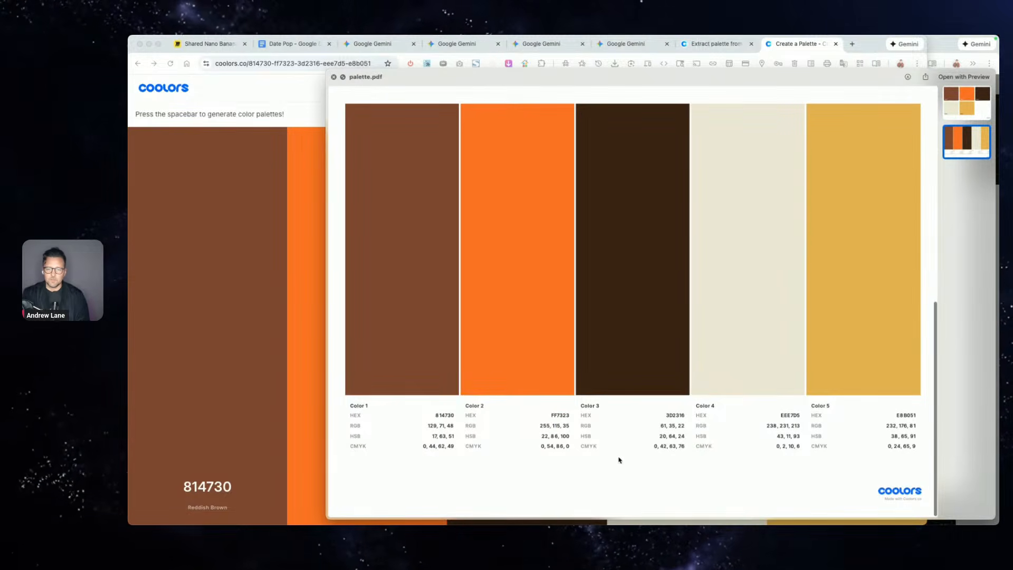
{"action": "left_click", "coordinate": [977, 112]}
{"action": "key", "text": "space"}
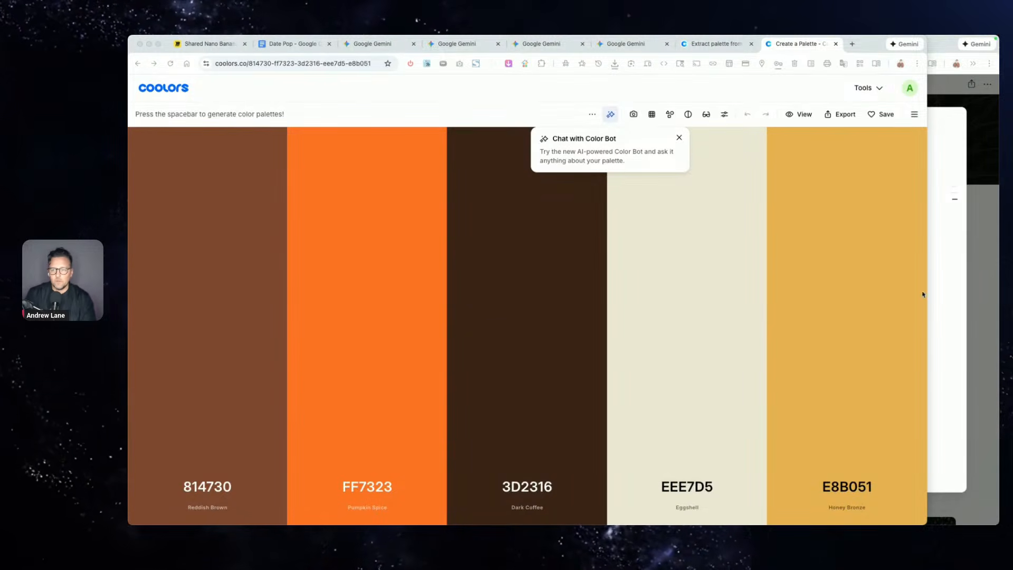
- Find the Brand Font Finder entry on the Notion mood board prompts page and copy its prompt
{"action": "left_click", "coordinate": [981, 299]}
{"action": "left_click", "coordinate": [981, 298]}
{"action": "scroll", "coordinate": [832, 289], "scroll_direction": "down", "scroll_amount": 20}
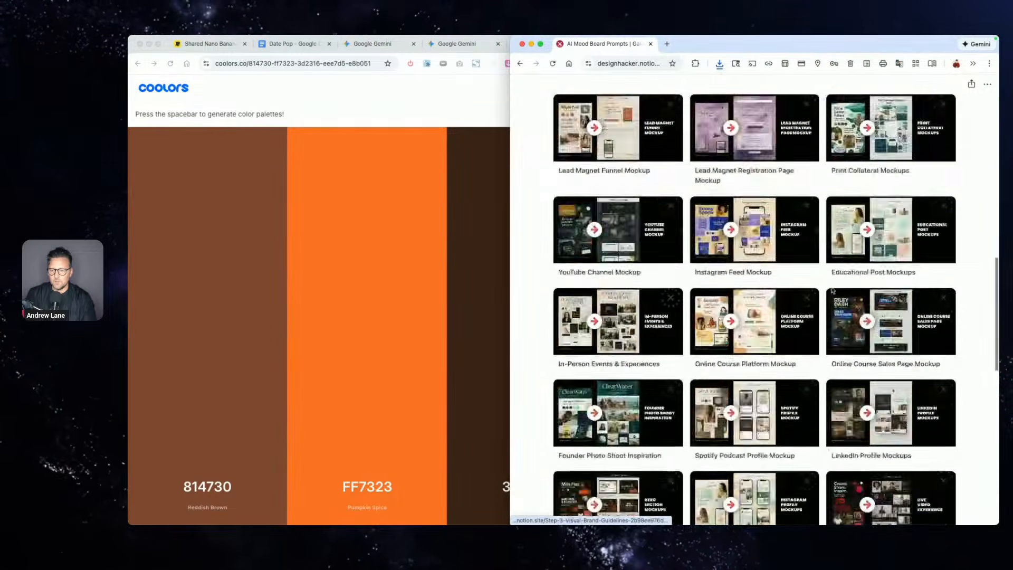
{"action": "left_click", "coordinate": [891, 434]}
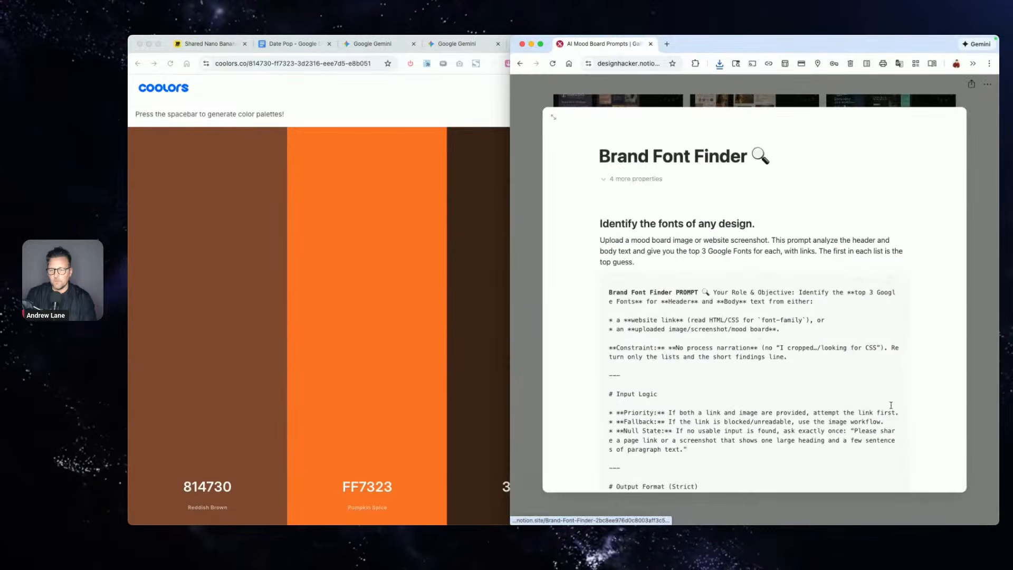
{"action": "left_click", "coordinate": [891, 276]}
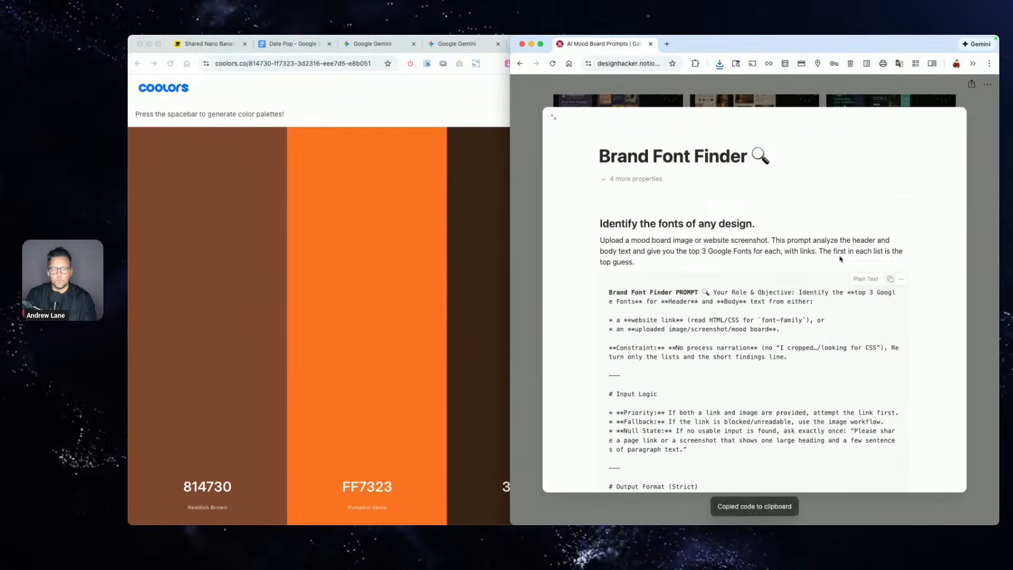
- Switch to Gemini's Visual Brand Guidelines Generation chat and submit the copied Brand Font Finder prompt with the chosen Date Pop mood board image attached
{"action": "left_click", "coordinate": [452, 113]}
{"action": "left_click", "coordinate": [712, 43]}
{"action": "left_click", "coordinate": [628, 43]}
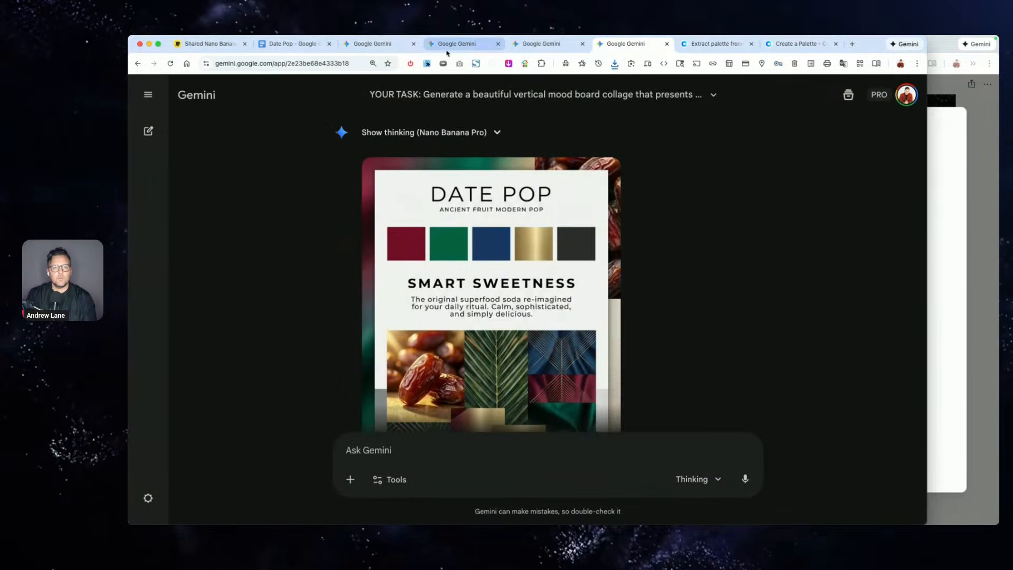
{"action": "left_click", "coordinate": [455, 44]}
{"action": "scroll", "coordinate": [488, 221], "scroll_direction": "down", "scroll_amount": 10}
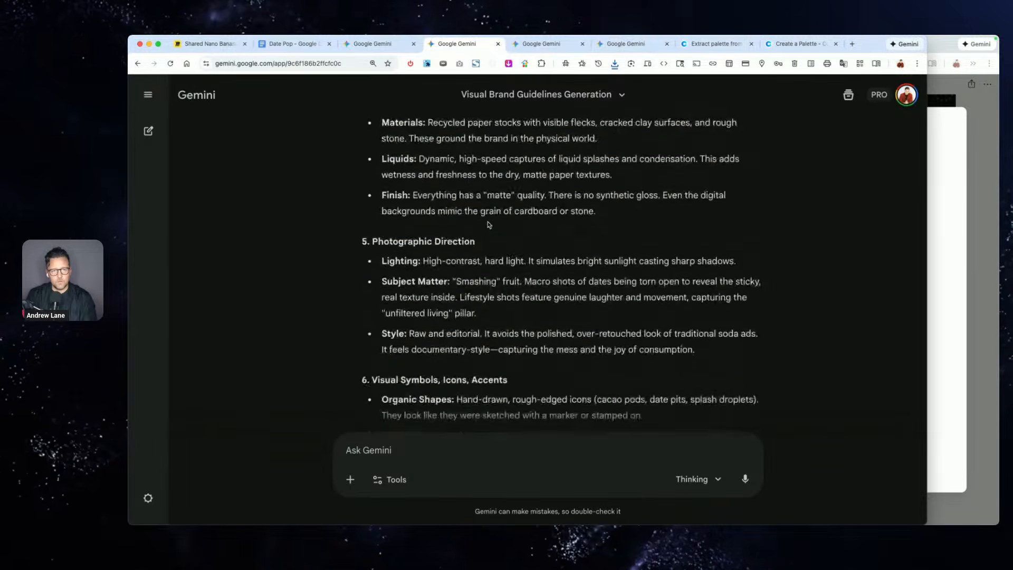
{"action": "scroll", "coordinate": [488, 221], "scroll_direction": "down", "scroll_amount": 10}
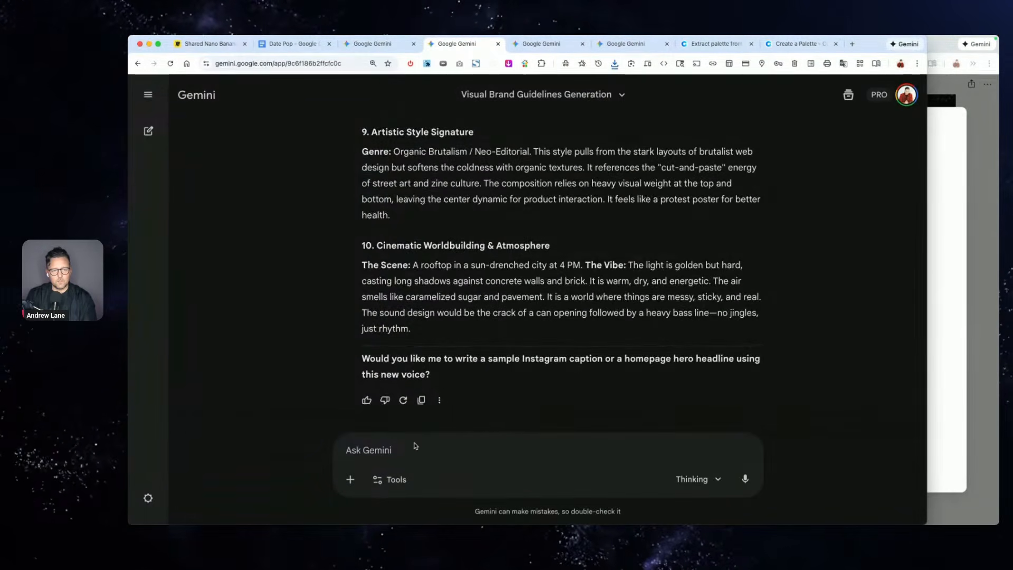
{"action": "key", "text": "super+v"}
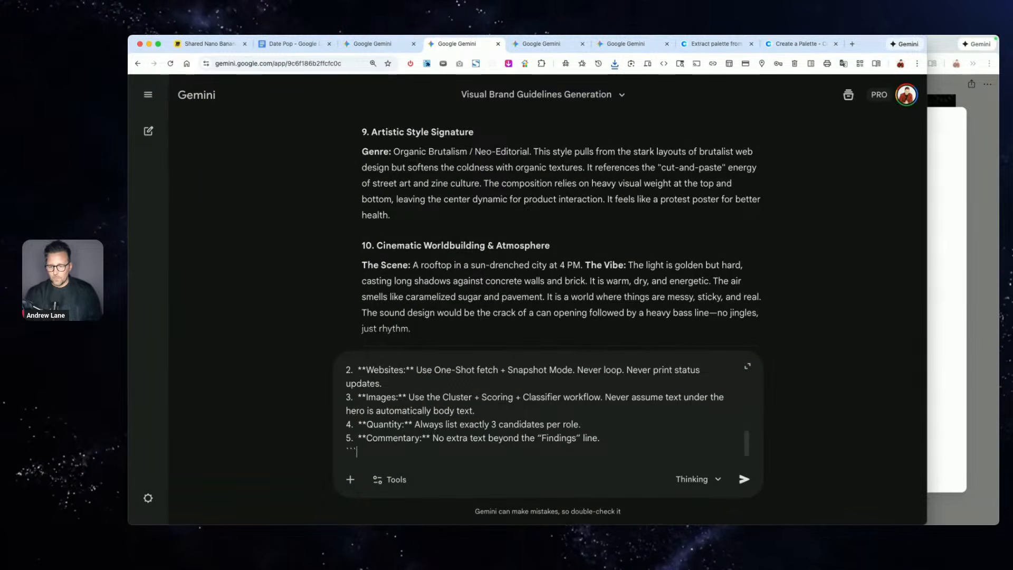
{"action": "key", "text": "space"}
{"action": "key", "text": "space"}
{"action": "left_click_drag", "start_coordinate": [997, 438], "coordinate": [601, 427]}
{"action": "left_click", "coordinate": [744, 479]}
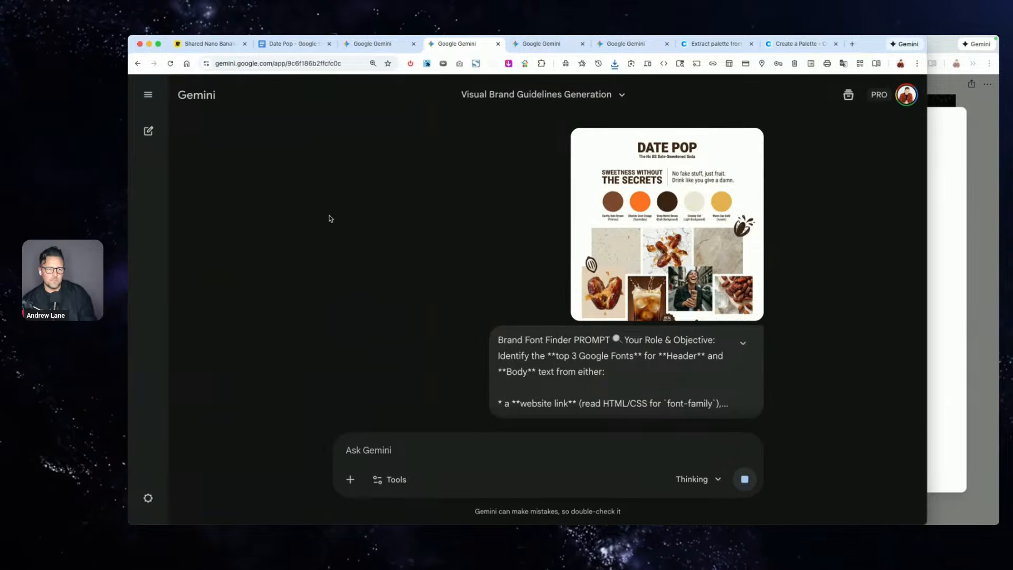
- Copy the full written brand guidelines response that precedes the font finder prompt in the Visual Brand Guidelines Generation chat
{"action": "left_click", "coordinate": [213, 44]}
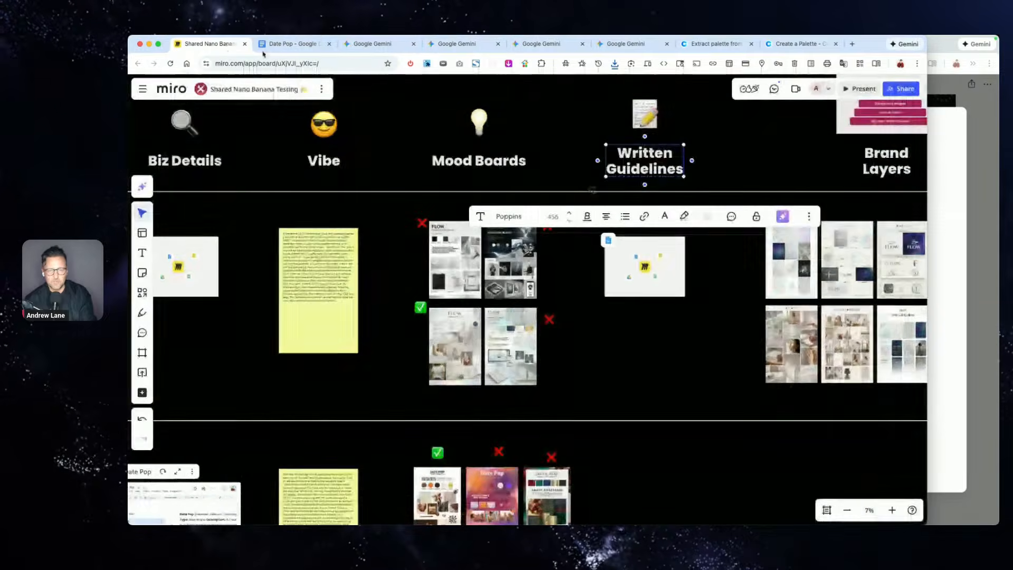
{"action": "scroll", "coordinate": [586, 383], "scroll_direction": "down", "scroll_amount": 5}
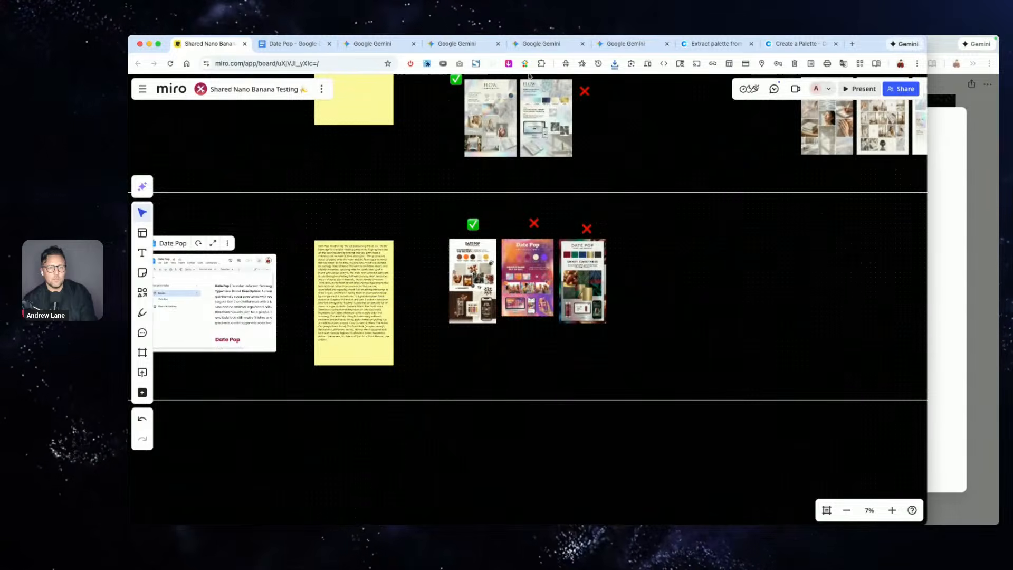
{"action": "left_click", "coordinate": [533, 44]}
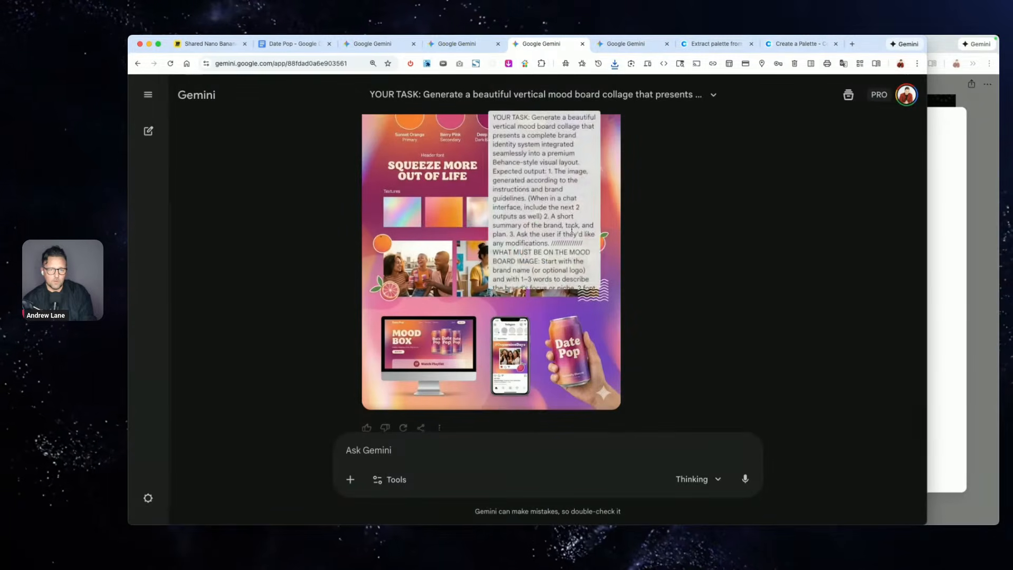
{"action": "left_click", "coordinate": [476, 44]}
{"action": "scroll", "coordinate": [477, 306], "scroll_direction": "down", "scroll_amount": 15}
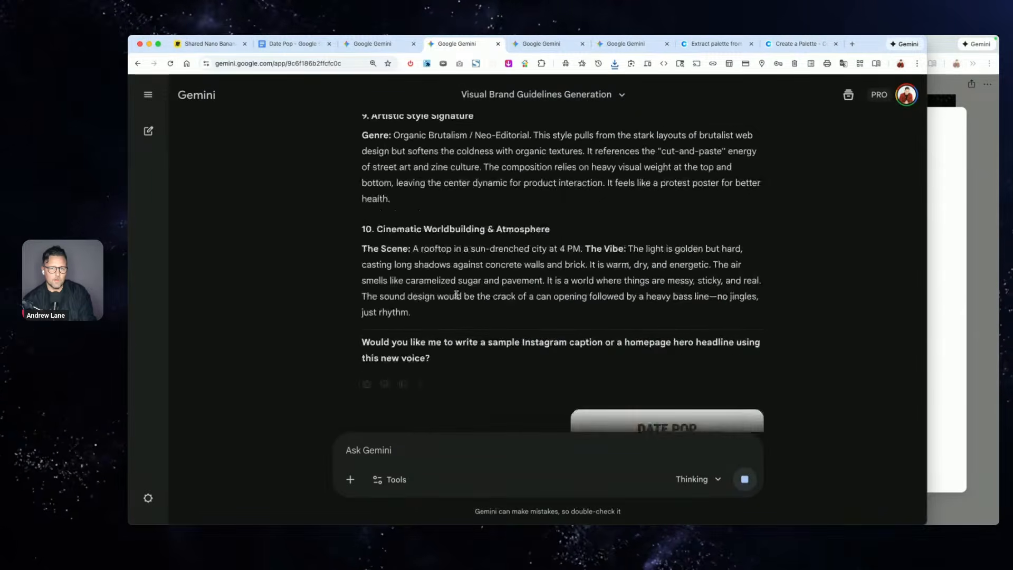
{"action": "scroll", "coordinate": [454, 232], "scroll_direction": "down", "scroll_amount": 2}
{"action": "left_click", "coordinate": [403, 397]}
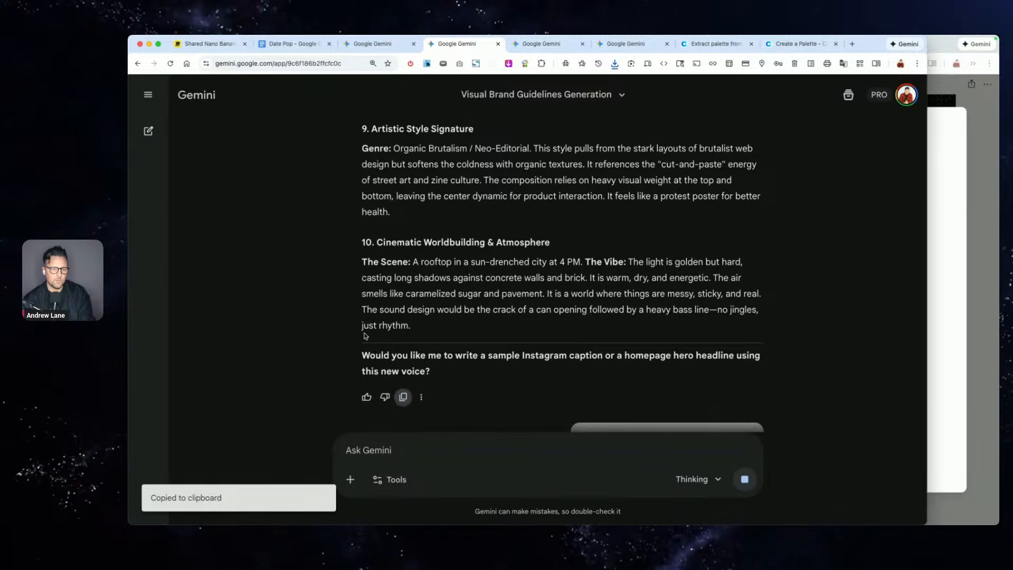
- Paste the guidelines below Visual Direction in the Date Pop document's Vibe + Guidelines tab and delete the closing question about an Instagram caption
{"action": "left_click", "coordinate": [294, 44]}
{"action": "left_click", "coordinate": [427, 267]}
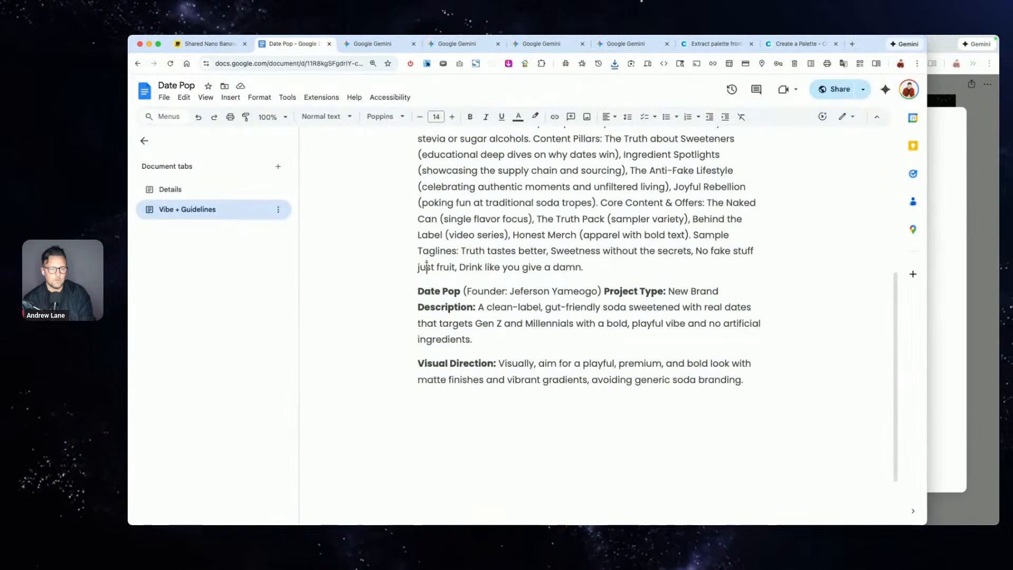
{"action": "left_click", "coordinate": [604, 381]}
{"action": "key", "text": "Down"}
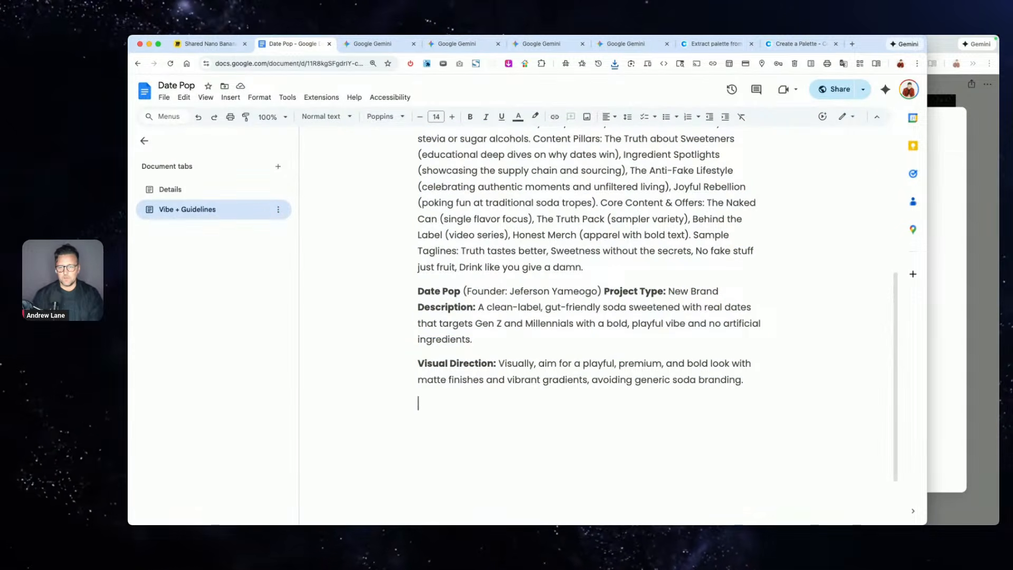
{"action": "key", "text": "super+v"}
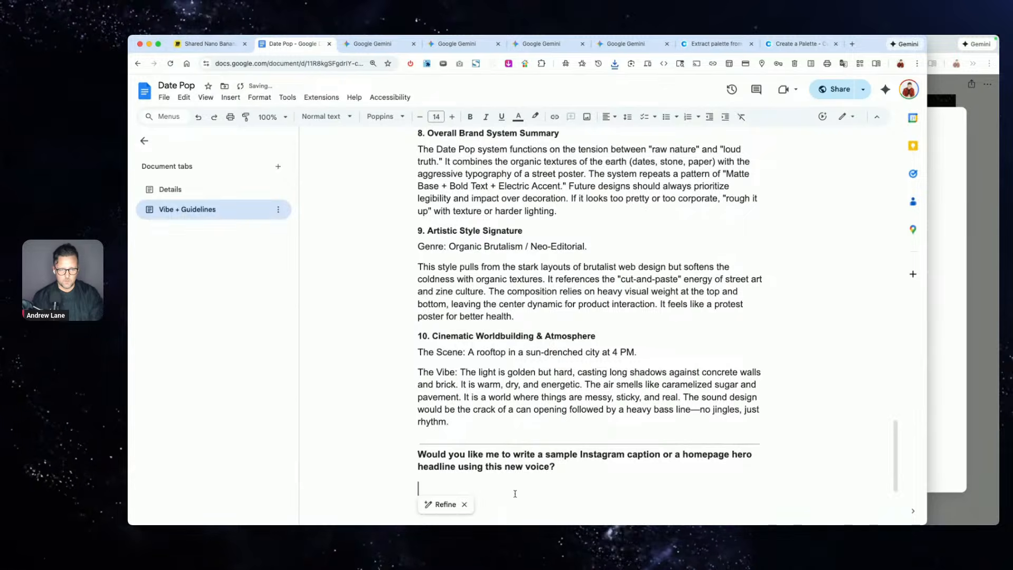
{"action": "left_click", "coordinate": [463, 440], "text": "shift"}
{"action": "key", "text": "BackSpace"}
- Review the pasted guidelines from beginning to end and select all the text in the Vibe + Guidelines tab
{"action": "scroll", "coordinate": [462, 440], "scroll_direction": "up", "scroll_amount": 20}
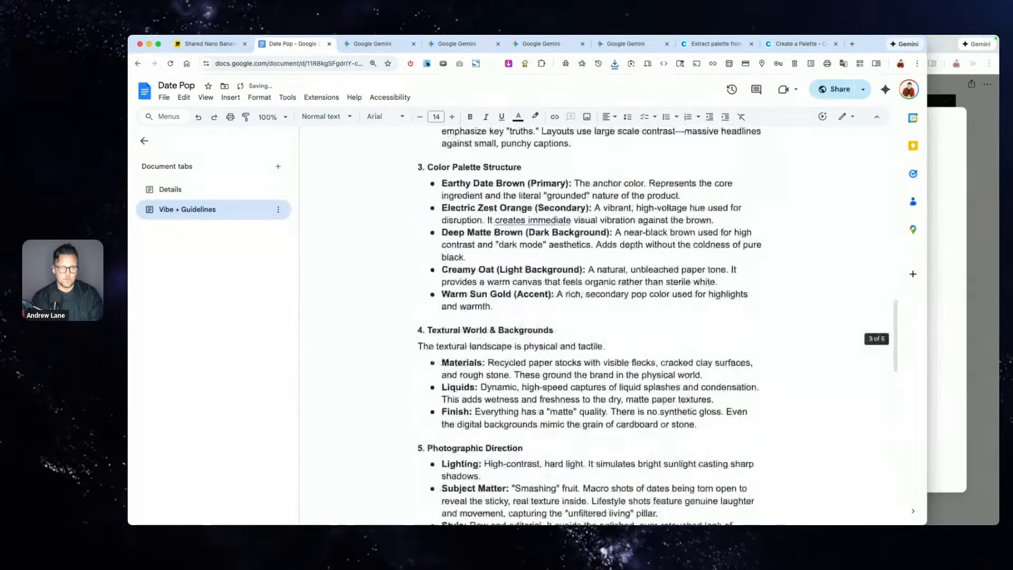
{"action": "scroll", "coordinate": [512, 279], "scroll_direction": "up", "scroll_amount": 5}
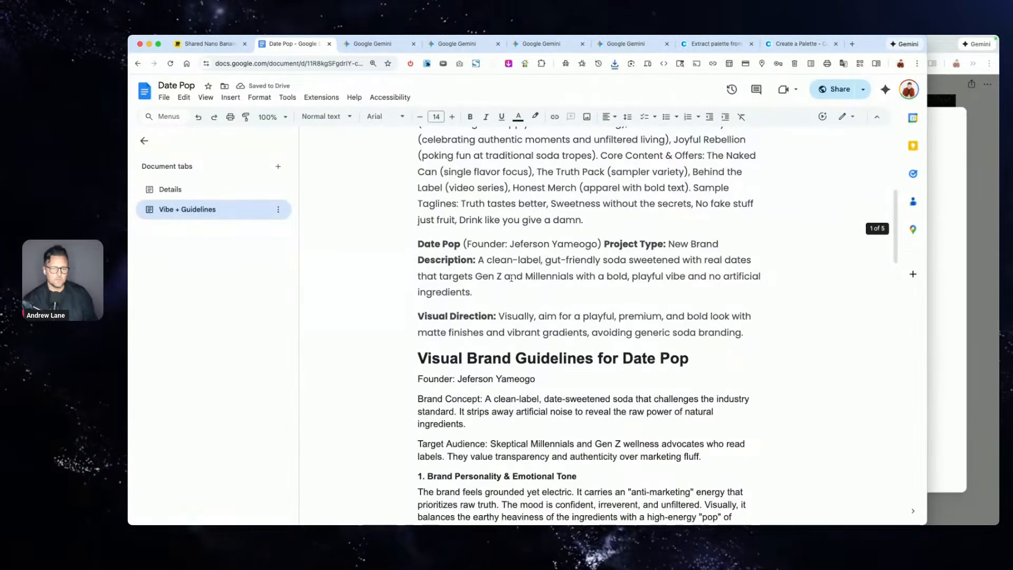
{"action": "scroll", "coordinate": [511, 278], "scroll_direction": "down", "scroll_amount": 8}
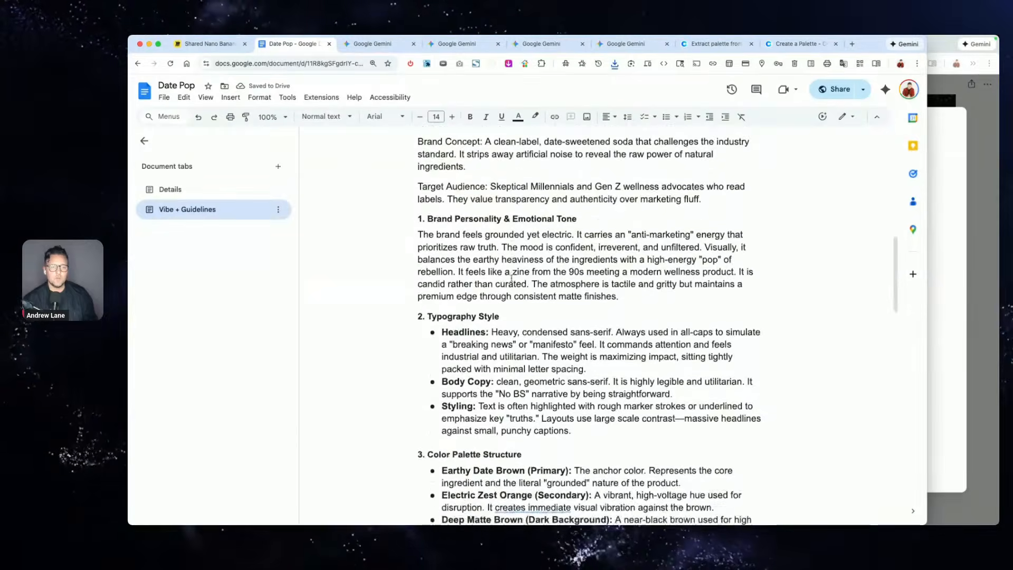
{"action": "scroll", "coordinate": [512, 278], "scroll_direction": "down", "scroll_amount": 10}
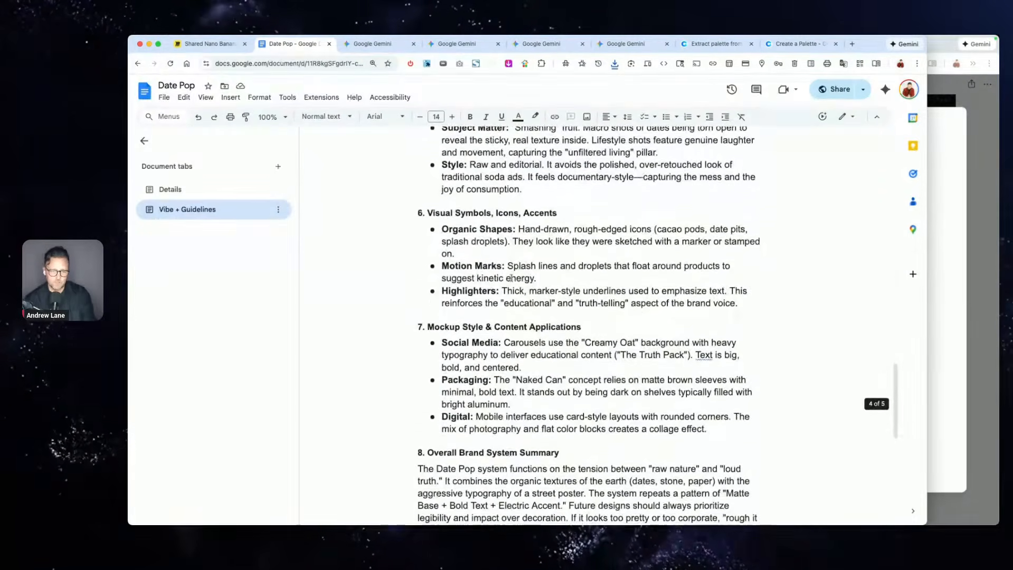
{"action": "scroll", "coordinate": [511, 279], "scroll_direction": "down", "scroll_amount": 7}
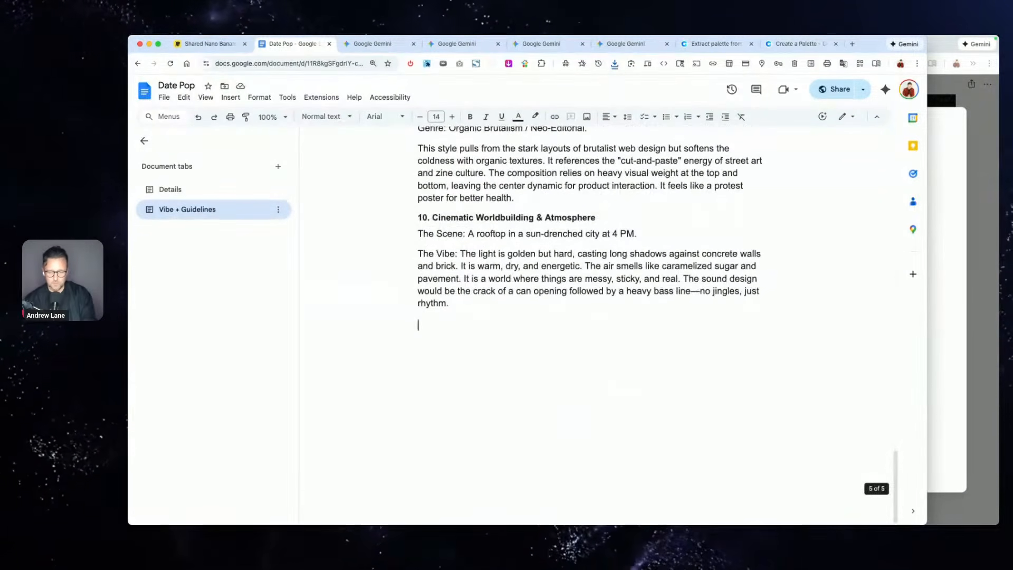
{"action": "key", "text": "super+Tab"}
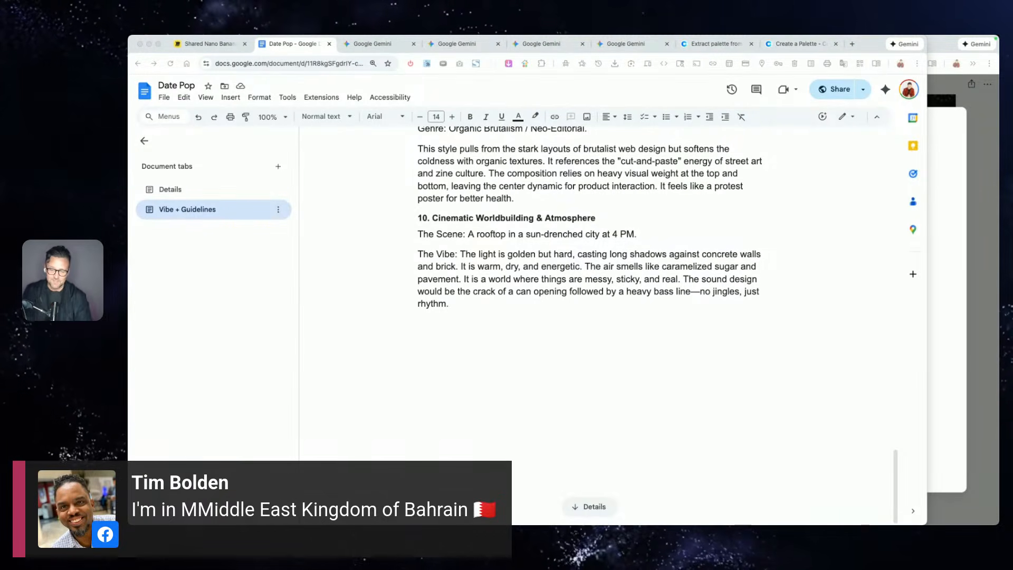
{"action": "left_click", "coordinate": [664, 283]}
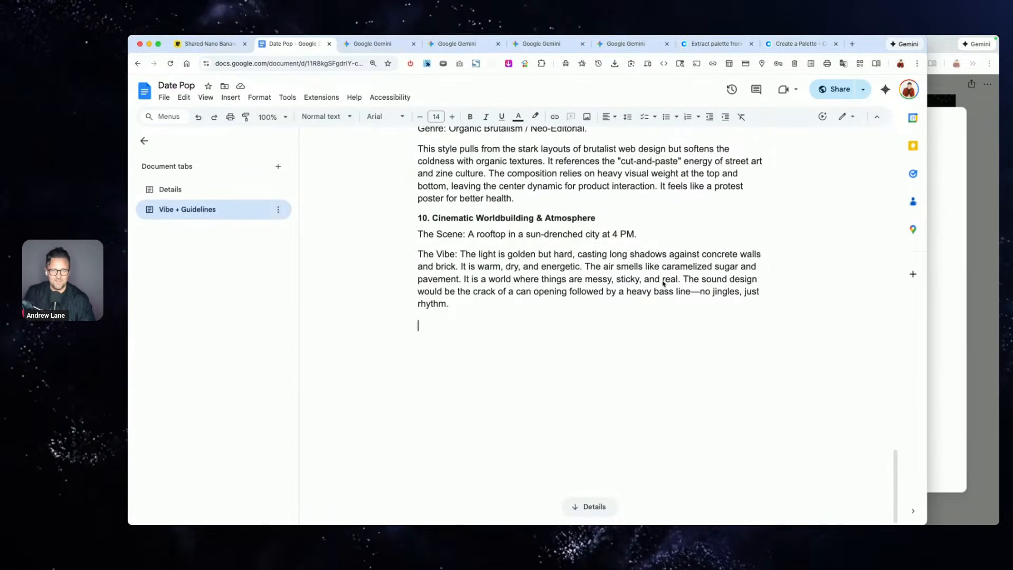
{"action": "scroll", "coordinate": [663, 283], "scroll_direction": "up", "scroll_amount": 10}
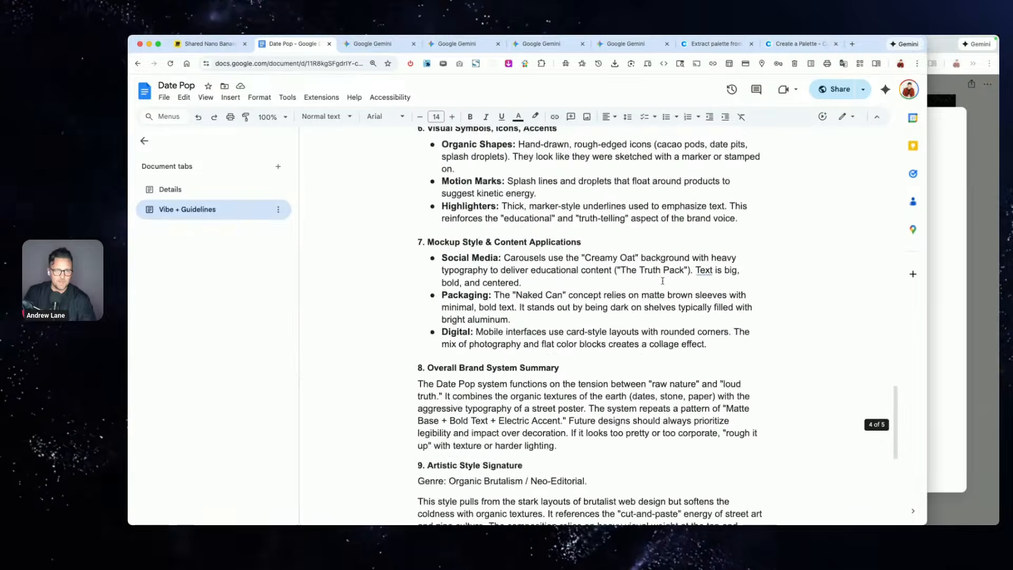
{"action": "scroll", "coordinate": [662, 280], "scroll_direction": "up", "scroll_amount": 20}
{"action": "key", "text": "ctrl+a"}
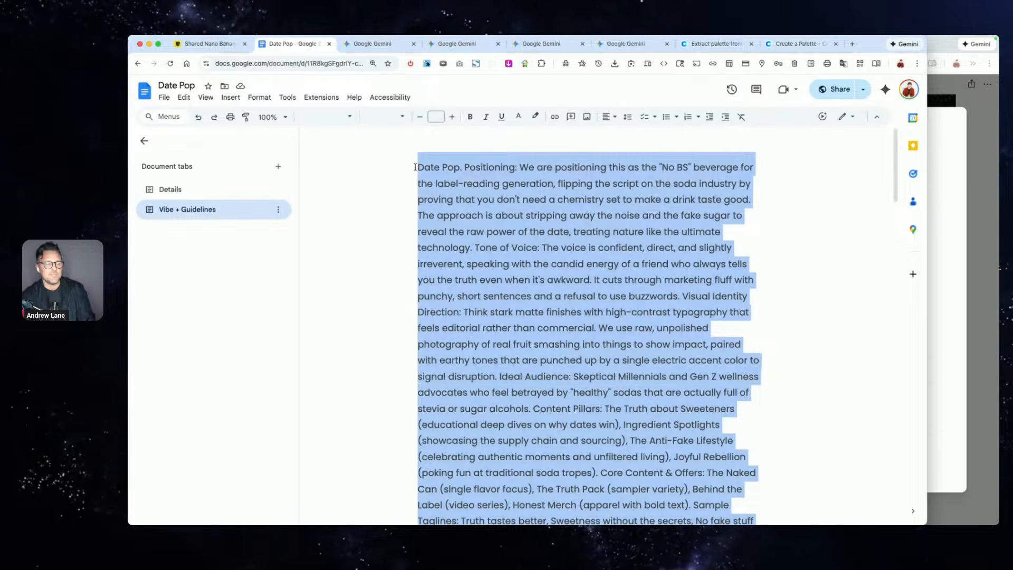
- Switch to the Miro board and look along the Date Pop row past its mood boards
{"action": "left_click", "coordinate": [220, 44]}
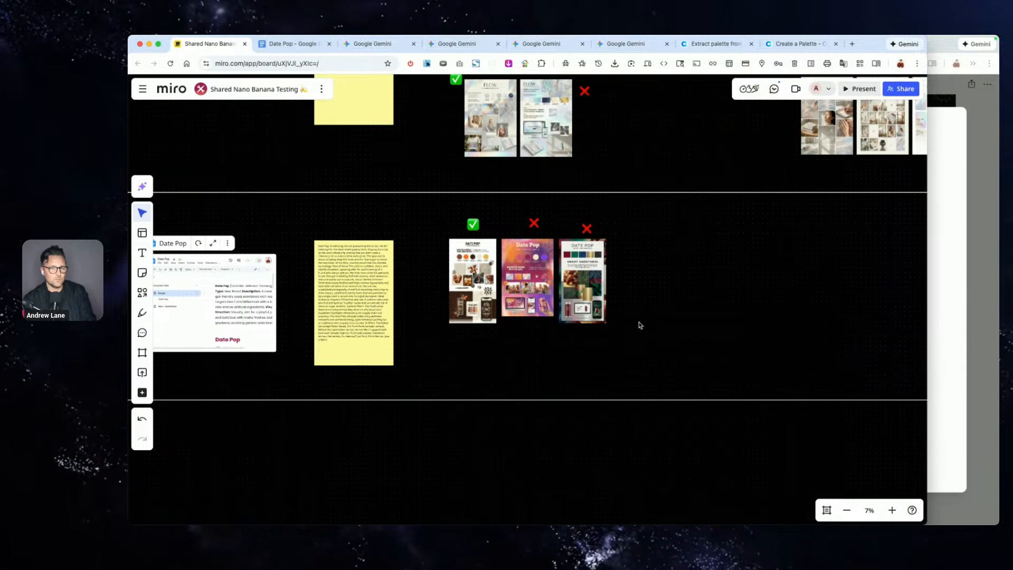
{"action": "scroll", "coordinate": [640, 325], "scroll_direction": "right", "scroll_amount": 5}
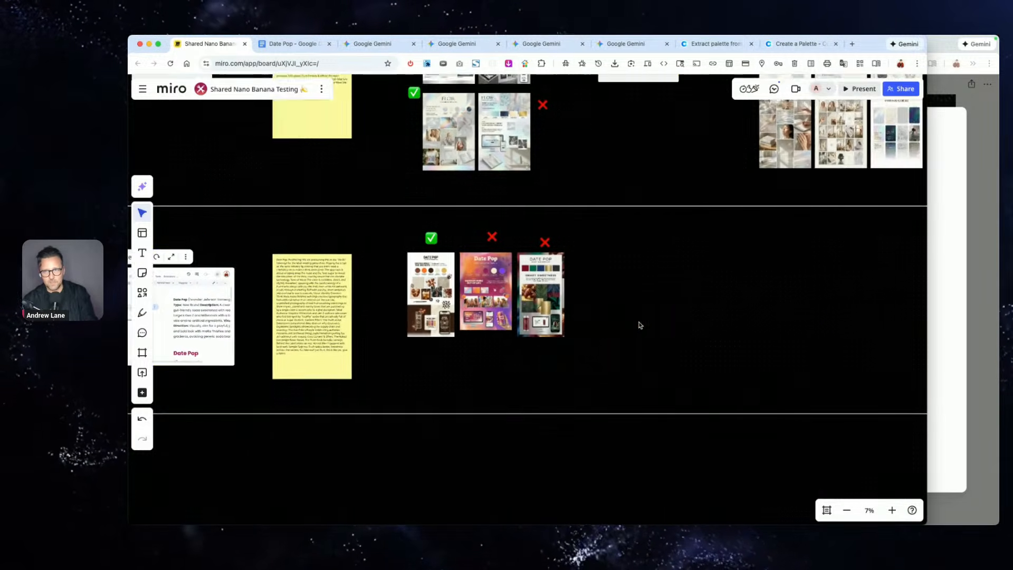
{"action": "scroll", "coordinate": [640, 325], "scroll_direction": "right", "scroll_amount": 2}
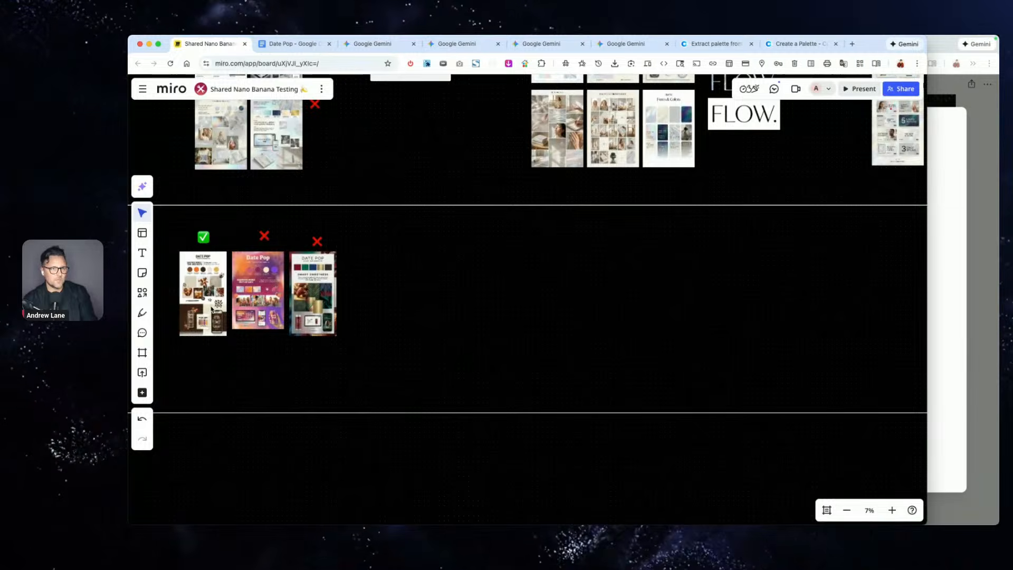
- Bring the Date Pop Google Drive folder into the working browser window and upload the chosen mood board image to it
{"action": "key", "text": "super+Tab"}
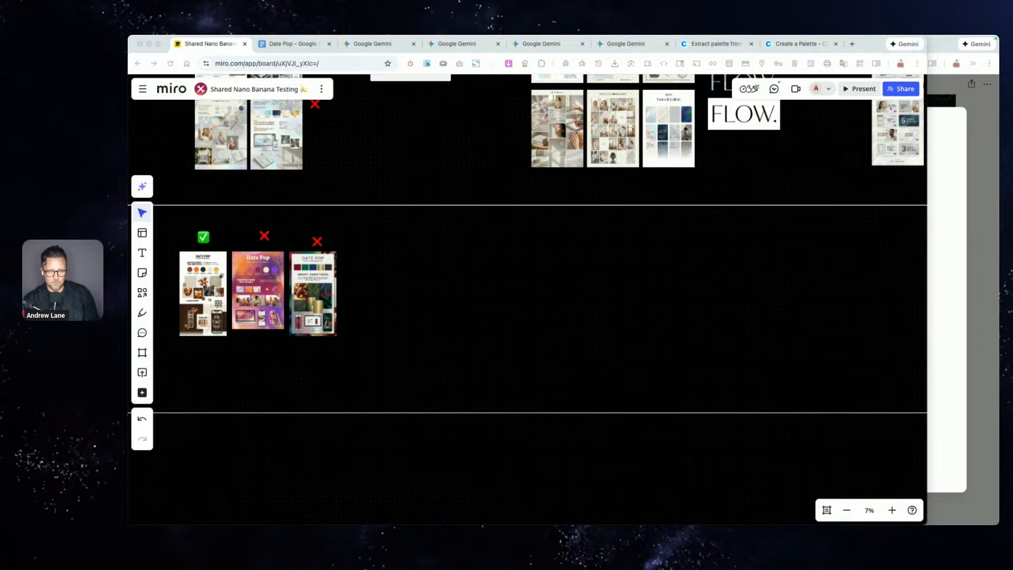
{"action": "left_click_drag", "start_coordinate": [479, 58], "coordinate": [446, 45]}
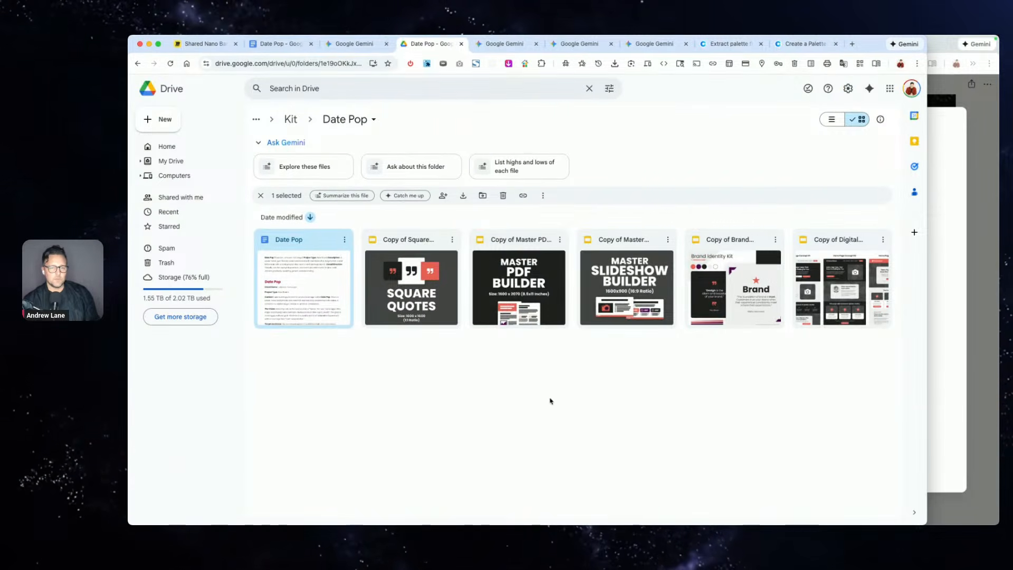
{"action": "left_click", "coordinate": [532, 431]}
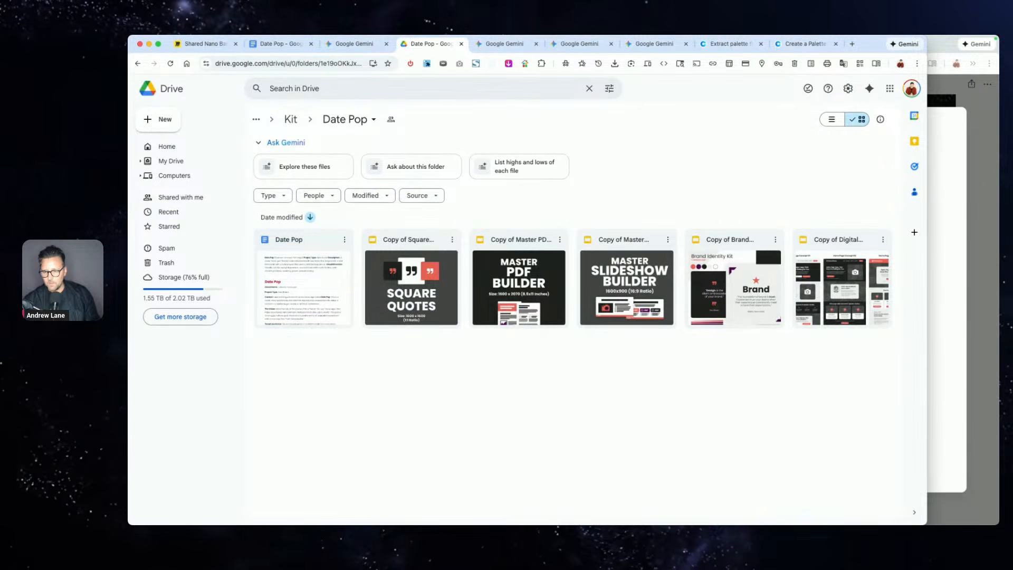
{"action": "left_click_drag", "start_coordinate": [528, 507], "coordinate": [556, 435]}
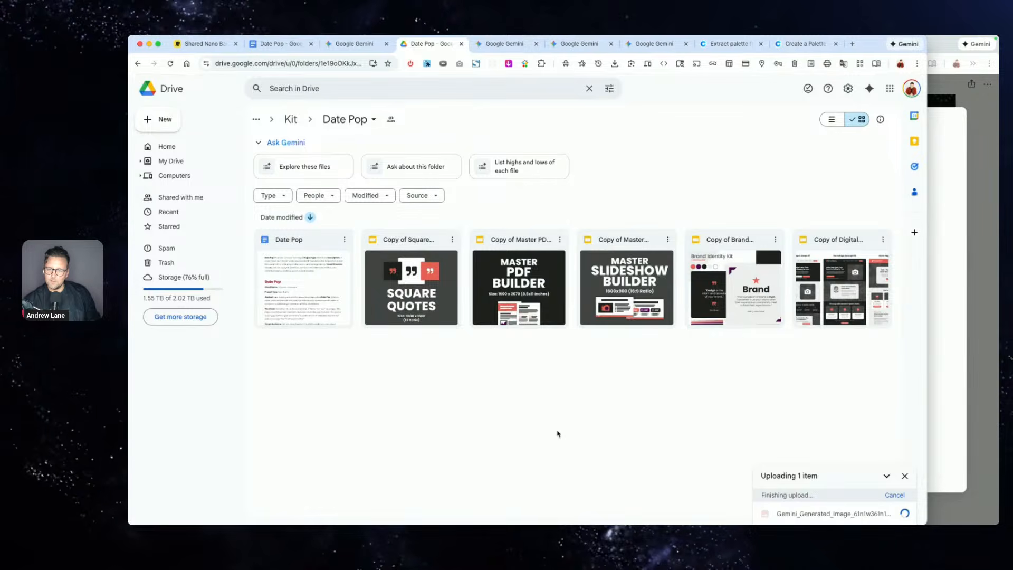
- Create a new folder named "Brand Assets" inside the Date Pop folder
{"action": "right_click", "coordinate": [423, 397]}
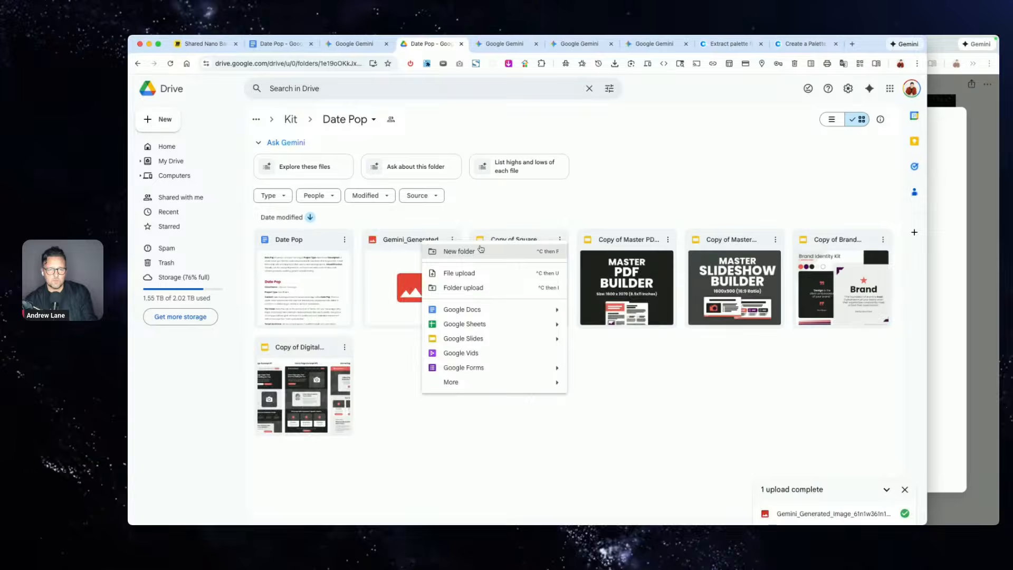
{"action": "left_click", "coordinate": [481, 247]}
{"action": "type", "text": "Brand Assets"}
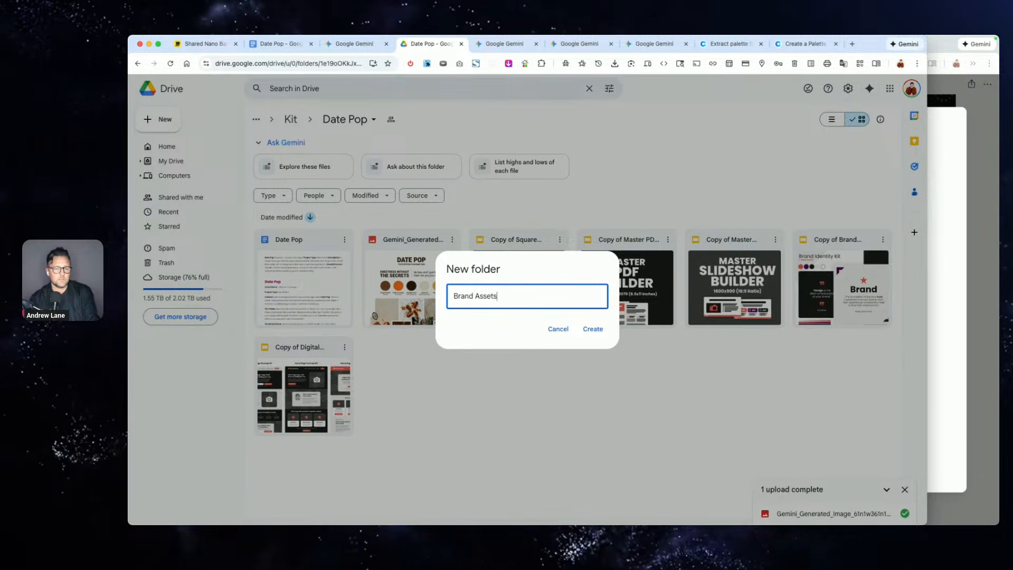
{"action": "key", "text": "Return"}
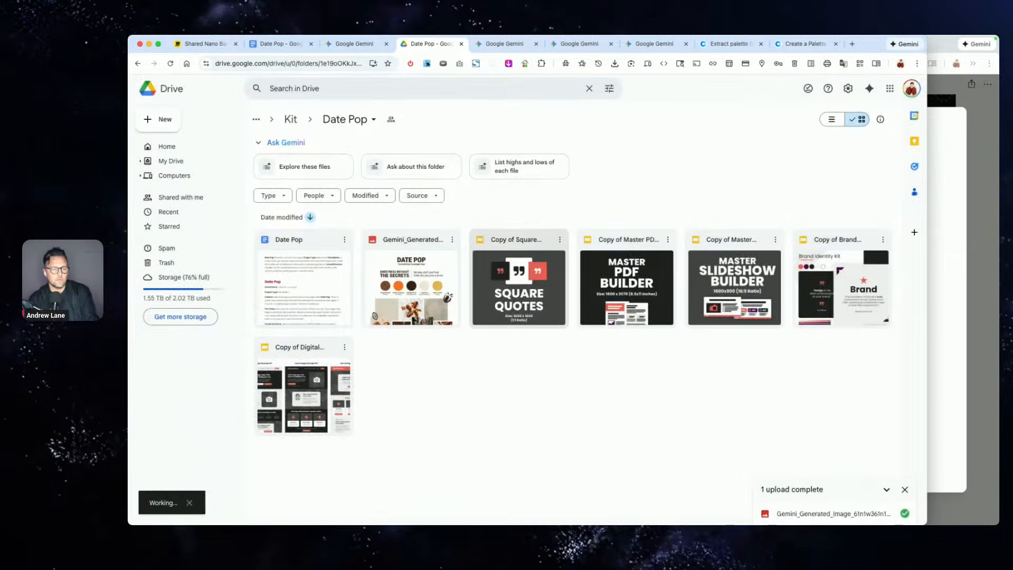
- Move the Date Pop document and the uploaded mood board image into the Brand Assets folder, accepting the access change
{"action": "left_click", "coordinate": [428, 309], "text": "shift"}
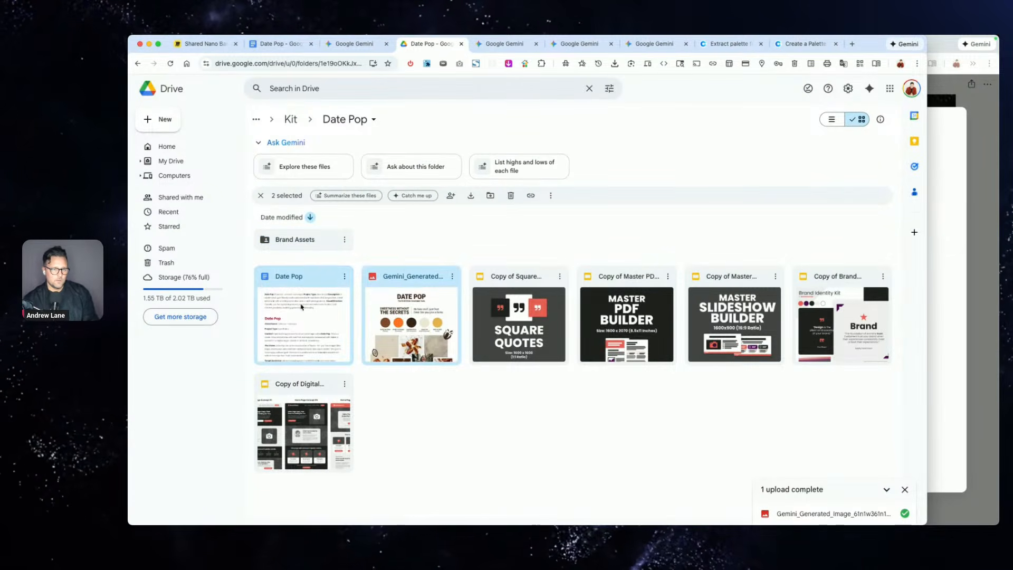
{"action": "left_click_drag", "start_coordinate": [428, 309], "coordinate": [312, 242]}
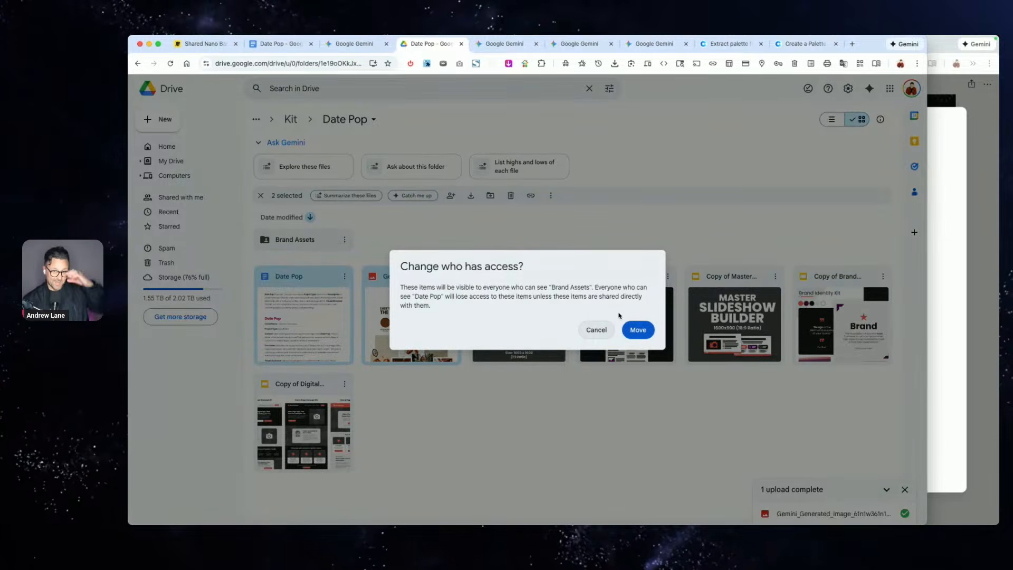
{"action": "left_click", "coordinate": [635, 328]}
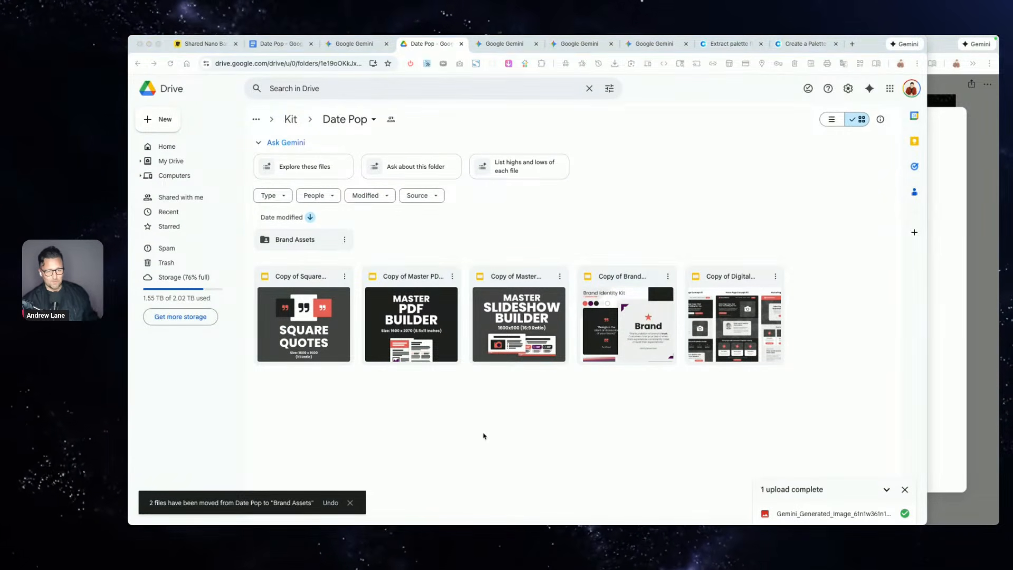
- Open the Brand Assets folder inside the Date Pop folder
{"action": "left_click", "coordinate": [324, 242]}
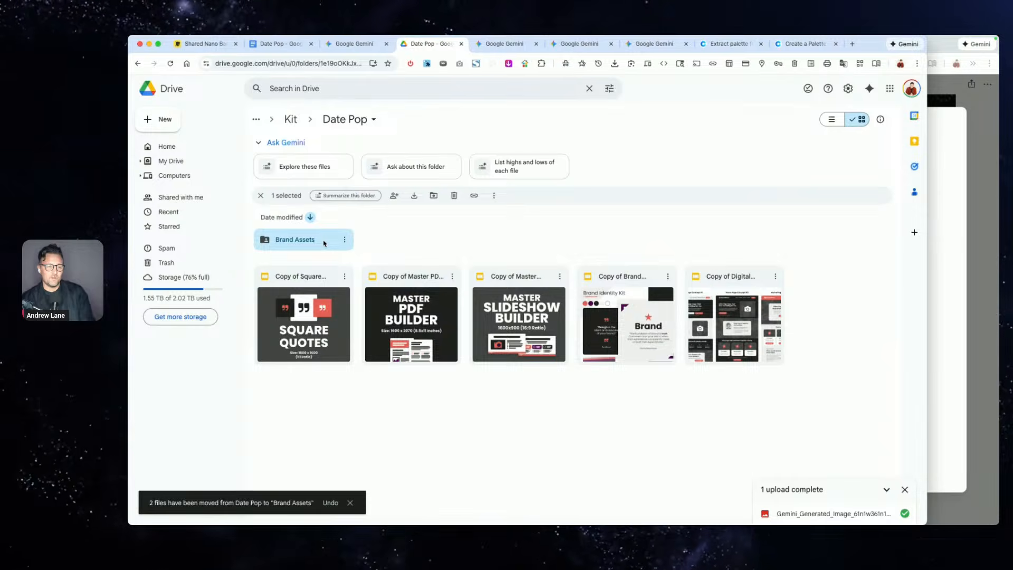
{"action": "double_click", "coordinate": [324, 243]}
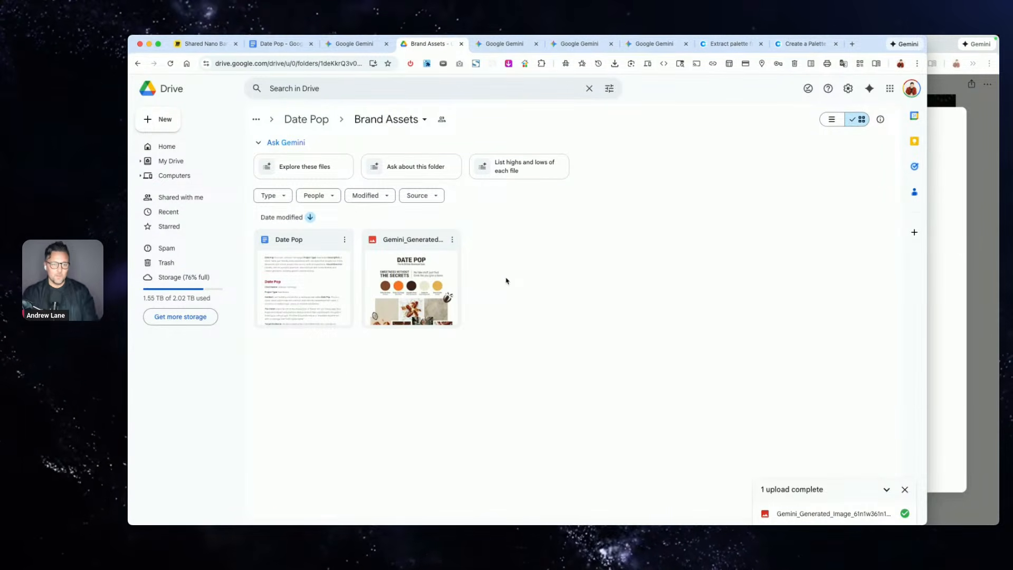
- On the Miro board, place a smaller copy of the Date Pop document embed beside the row's mood boards, in the Written Guidelines column
{"action": "left_click", "coordinate": [194, 46]}
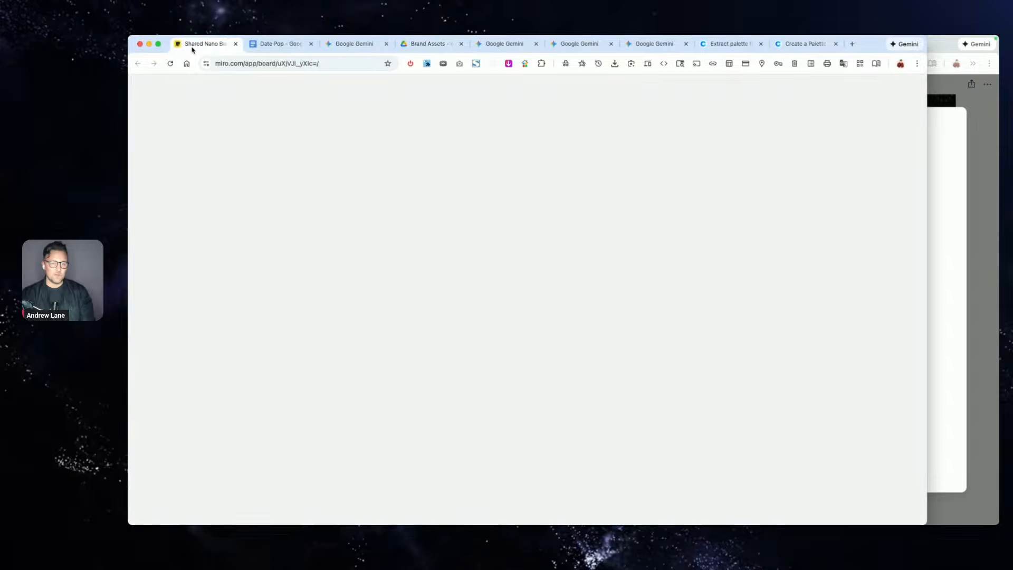
{"action": "scroll", "coordinate": [478, 278], "scroll_direction": "left", "scroll_amount": 1}
{"action": "scroll", "coordinate": [478, 278], "scroll_direction": "left", "scroll_amount": 5}
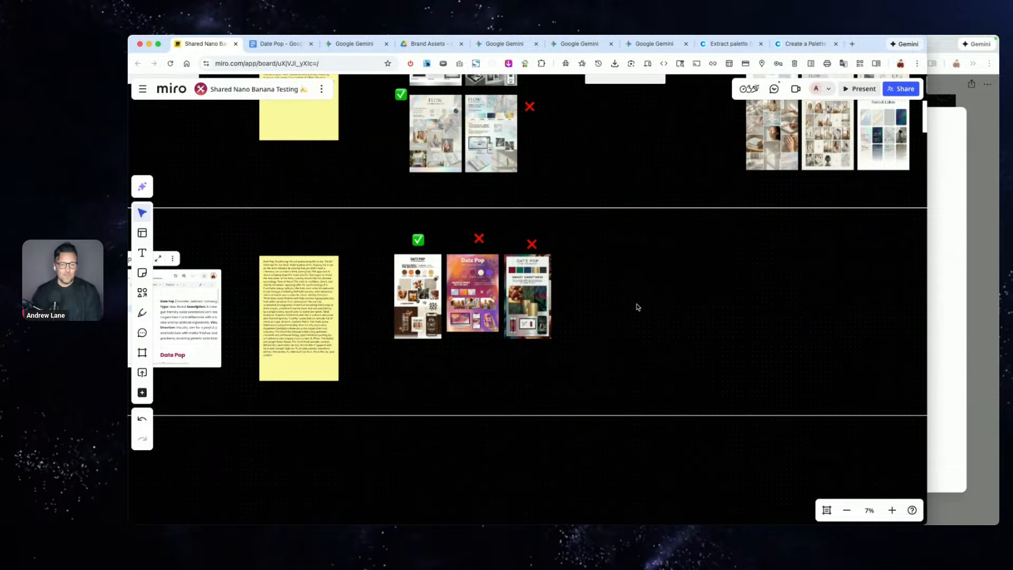
{"action": "scroll", "coordinate": [635, 303], "scroll_direction": "left", "scroll_amount": 3}
{"action": "left_click_drag", "start_coordinate": [230, 293], "coordinate": [705, 282]}
{"action": "left_click_drag", "start_coordinate": [753, 355], "coordinate": [727, 343]}
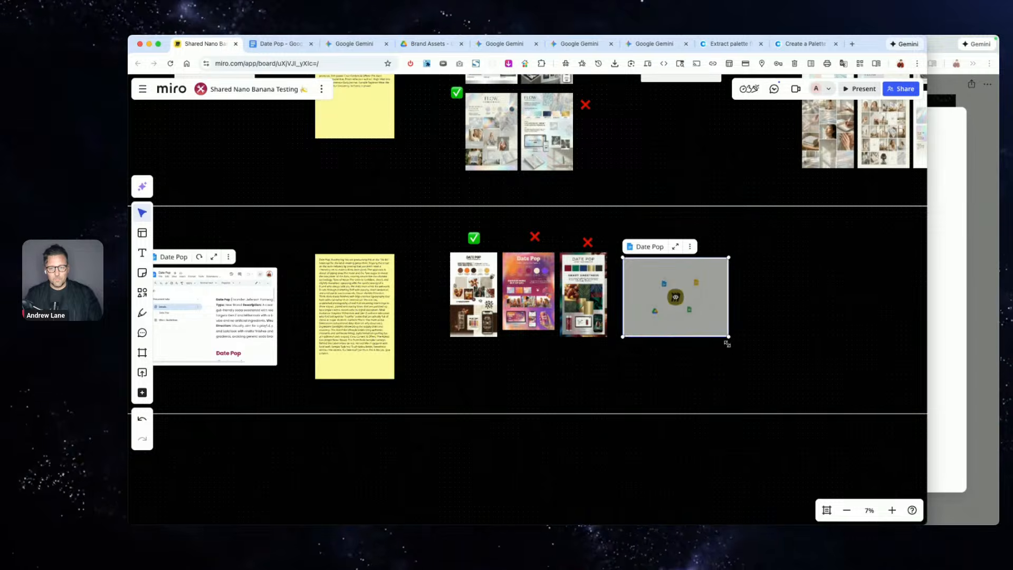
{"action": "left_click", "coordinate": [774, 318]}
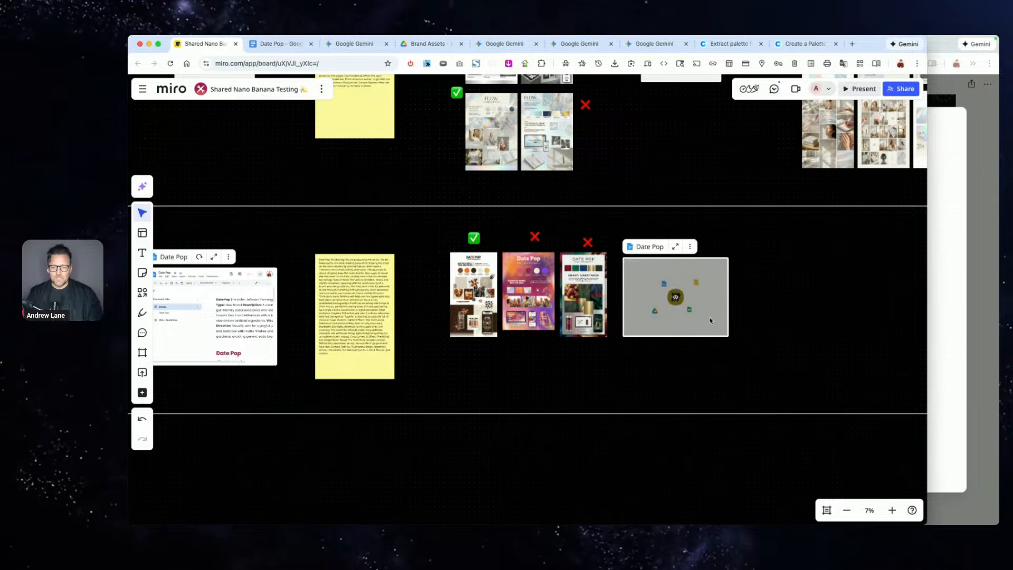
- In the Date Pop Google Doc, move the Vibe + Guidelines tab above Details and skim its content
{"action": "left_click", "coordinate": [279, 45]}
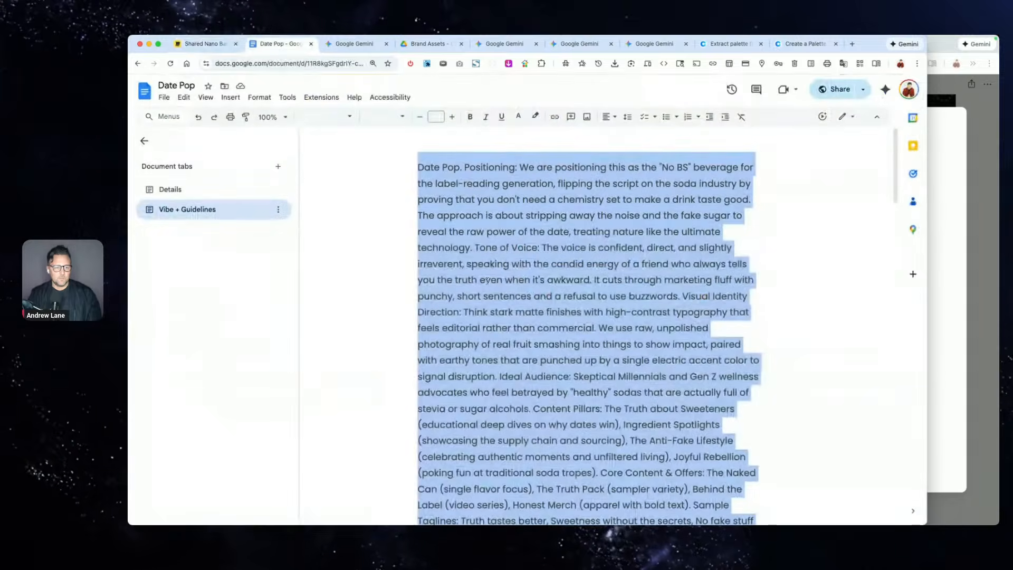
{"action": "left_click_drag", "start_coordinate": [182, 211], "coordinate": [218, 189]}
{"action": "left_click", "coordinate": [502, 216]}
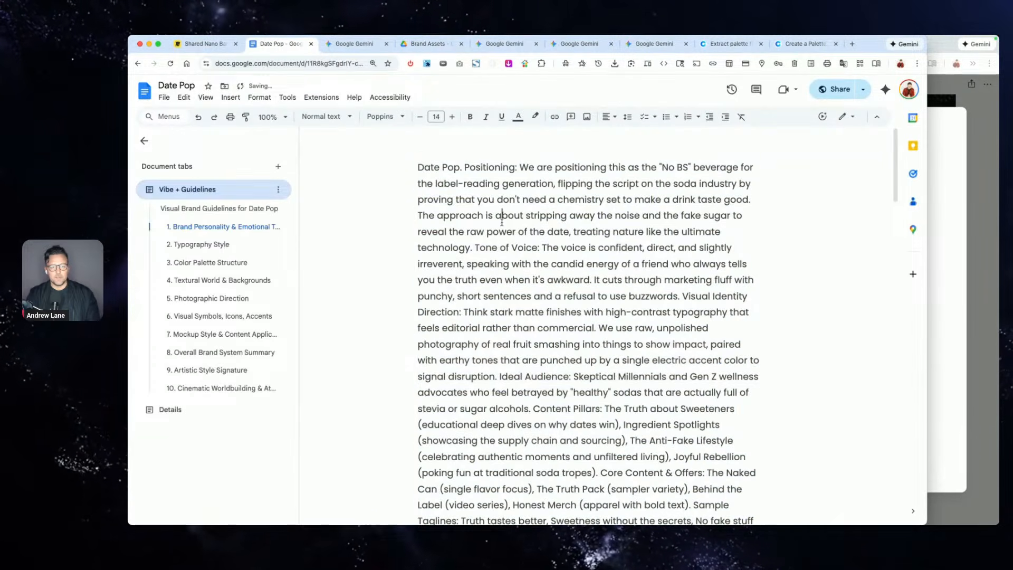
{"action": "scroll", "coordinate": [499, 316], "scroll_direction": "down", "scroll_amount": 15}
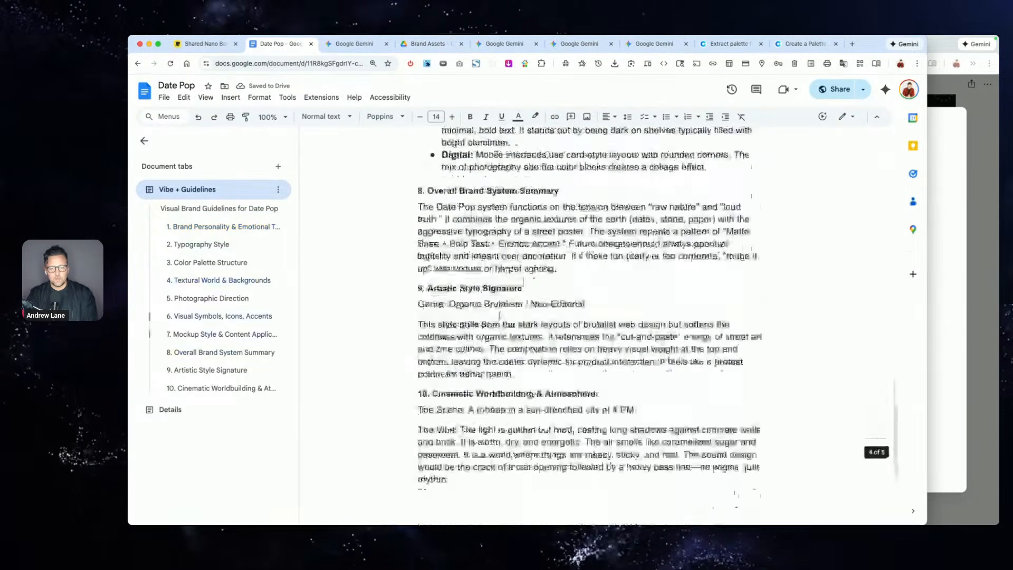
{"action": "scroll", "coordinate": [500, 317], "scroll_direction": "up", "scroll_amount": 15}
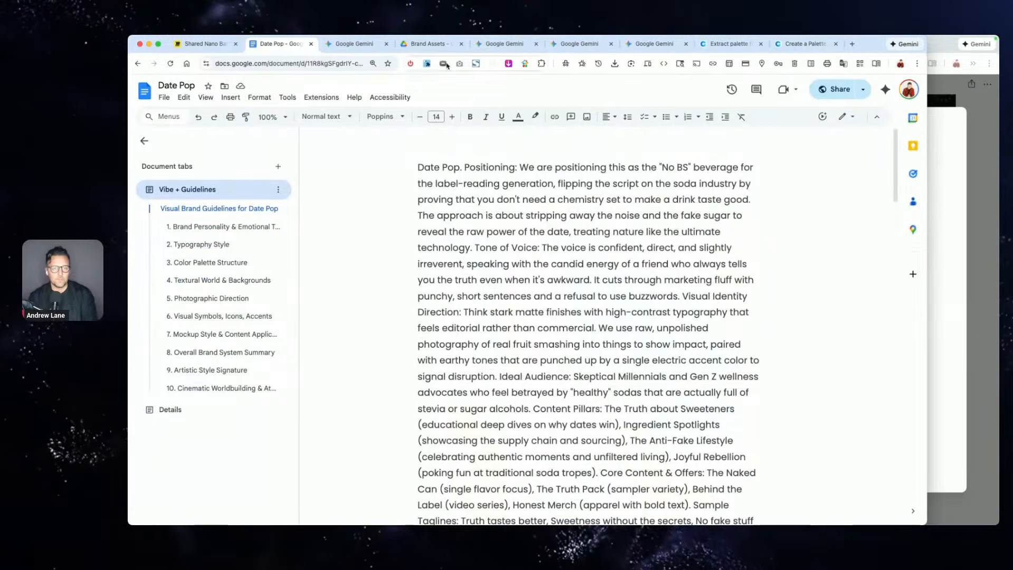
- Start a new Gemini chat, and return from the Brand Font Finder prompt to the start of the AI Mood Board Prompts gallery
{"action": "left_click", "coordinate": [511, 44]}
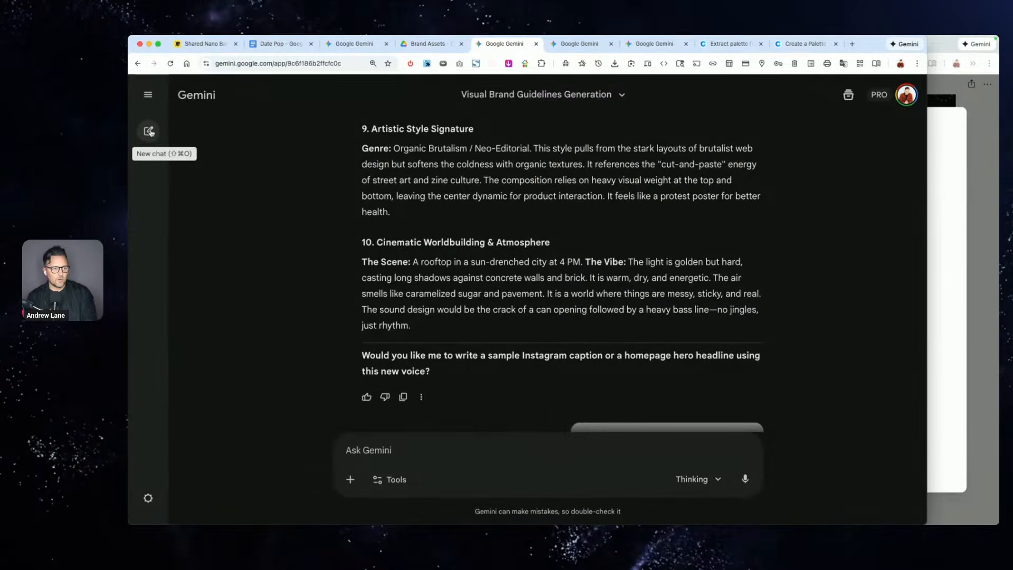
{"action": "left_click", "coordinate": [149, 131]}
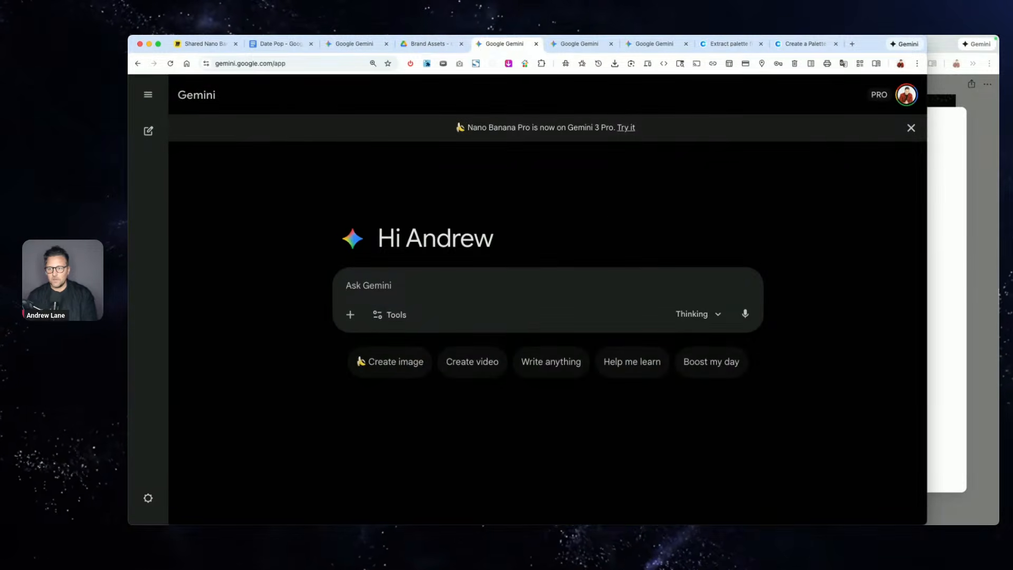
{"action": "left_click", "coordinate": [998, 290]}
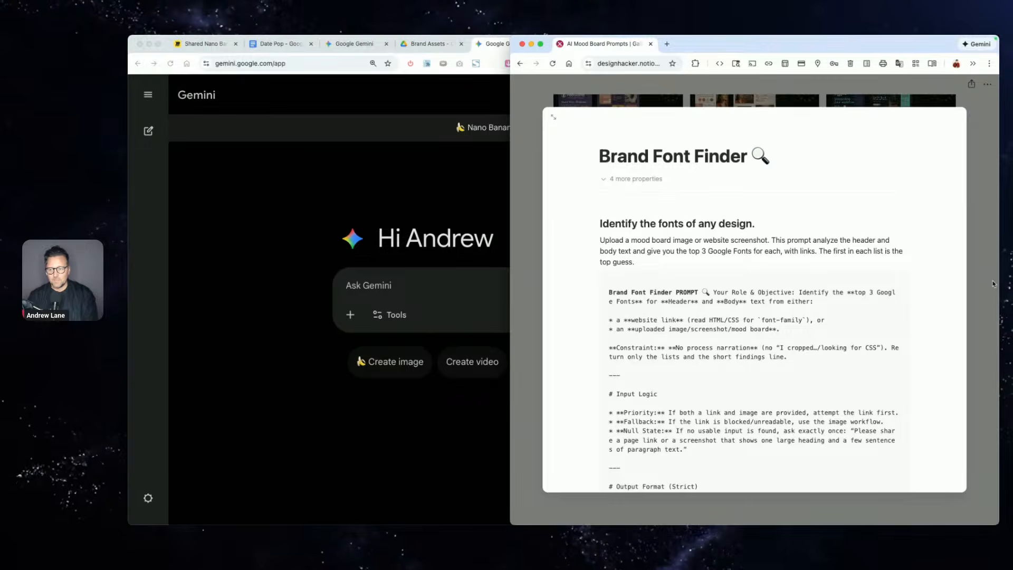
{"action": "left_click", "coordinate": [993, 284]}
{"action": "scroll", "coordinate": [993, 284], "scroll_direction": "up", "scroll_amount": 8}
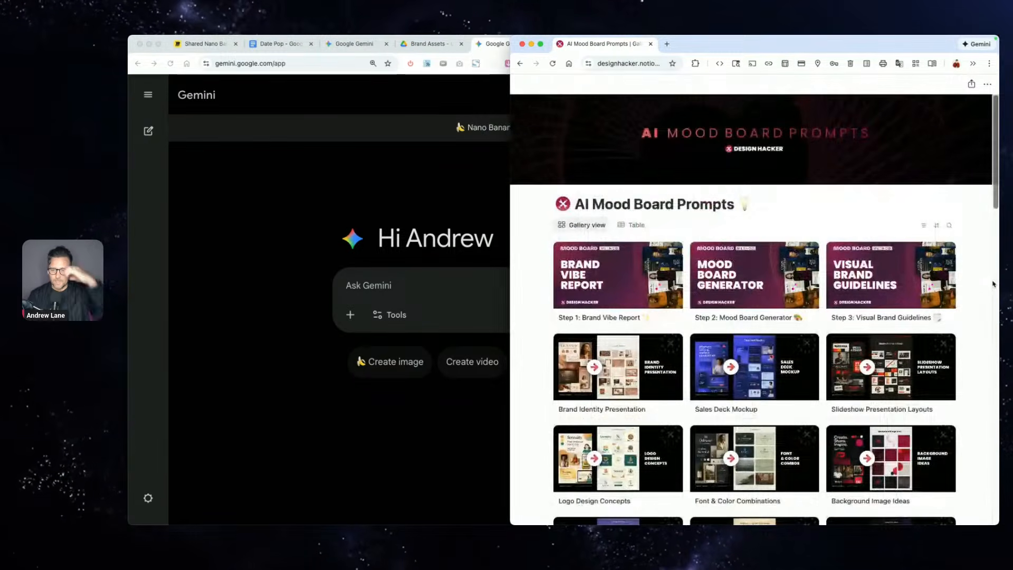
- Switch to the Miro board and examine the FLOW brand layer examples and the Brand Layers pyramid diagram
{"action": "left_click", "coordinate": [206, 43]}
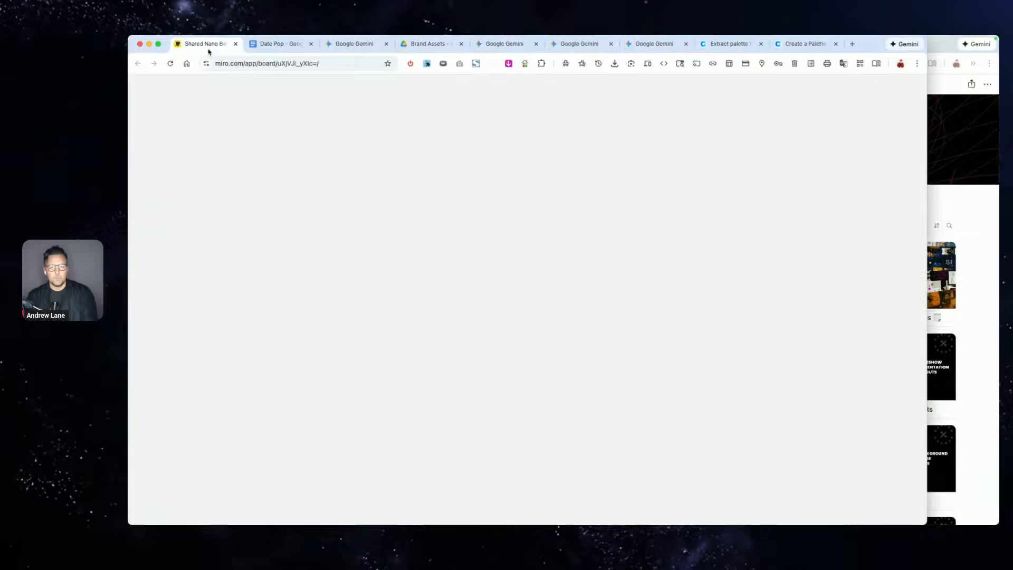
{"action": "scroll", "coordinate": [664, 243], "scroll_direction": "right", "scroll_amount": 10}
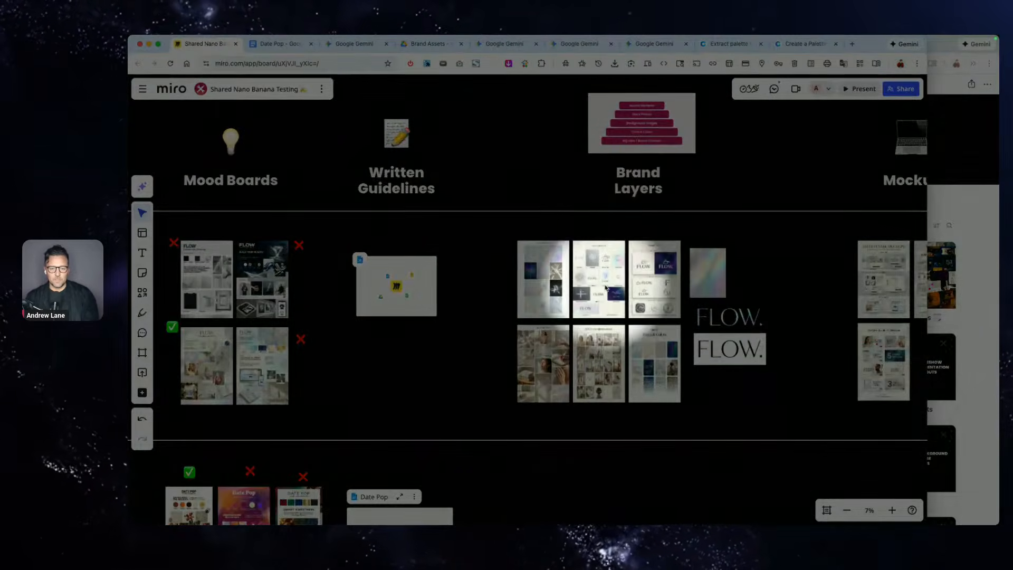
{"action": "scroll", "coordinate": [606, 287], "scroll_direction": "up", "scroll_amount": 5}
{"action": "scroll", "coordinate": [606, 286], "scroll_direction": "down", "scroll_amount": 2}
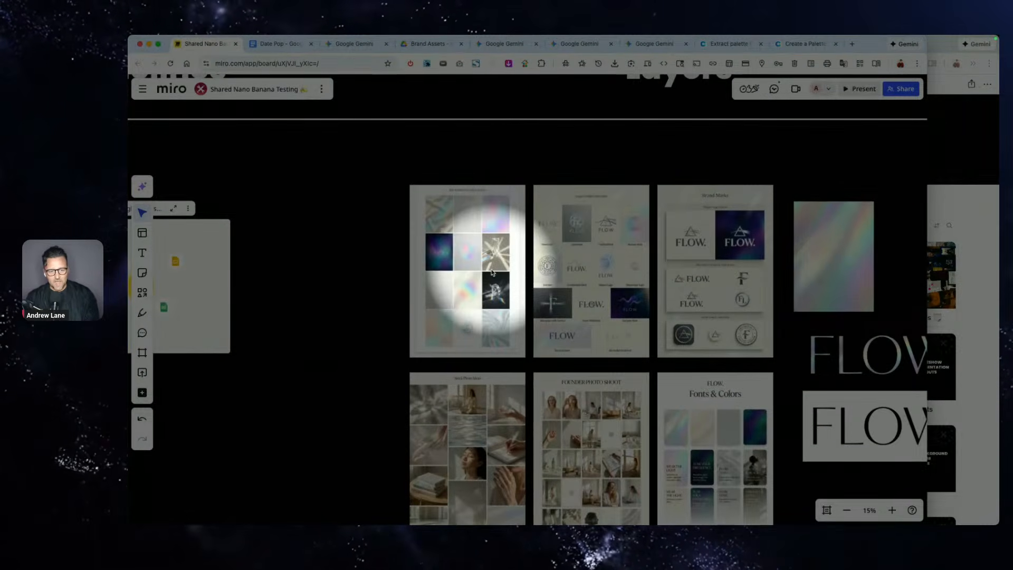
{"action": "scroll", "coordinate": [464, 261], "scroll_direction": "down", "scroll_amount": 1}
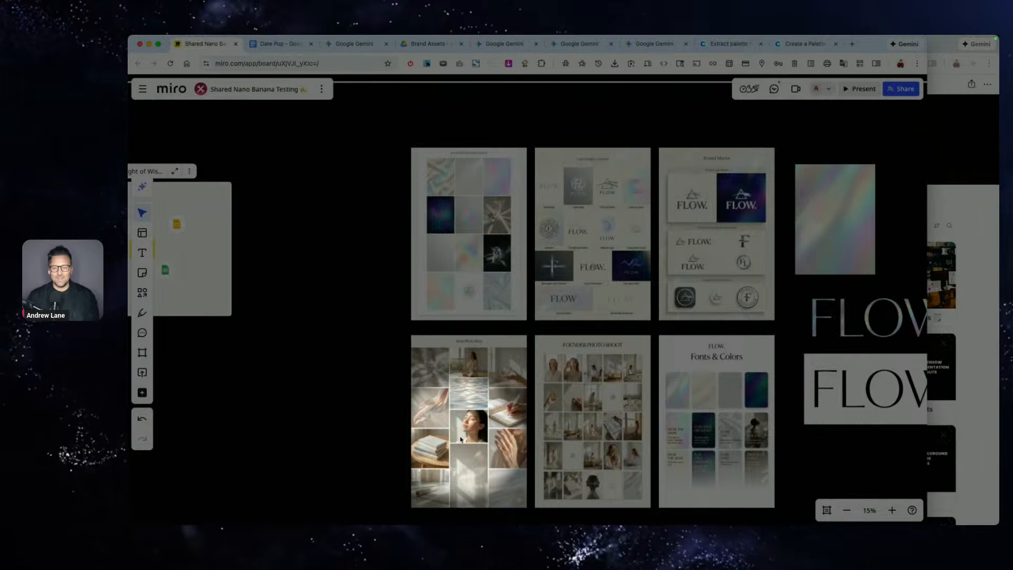
{"action": "scroll", "coordinate": [460, 439], "scroll_direction": "up", "scroll_amount": 10}
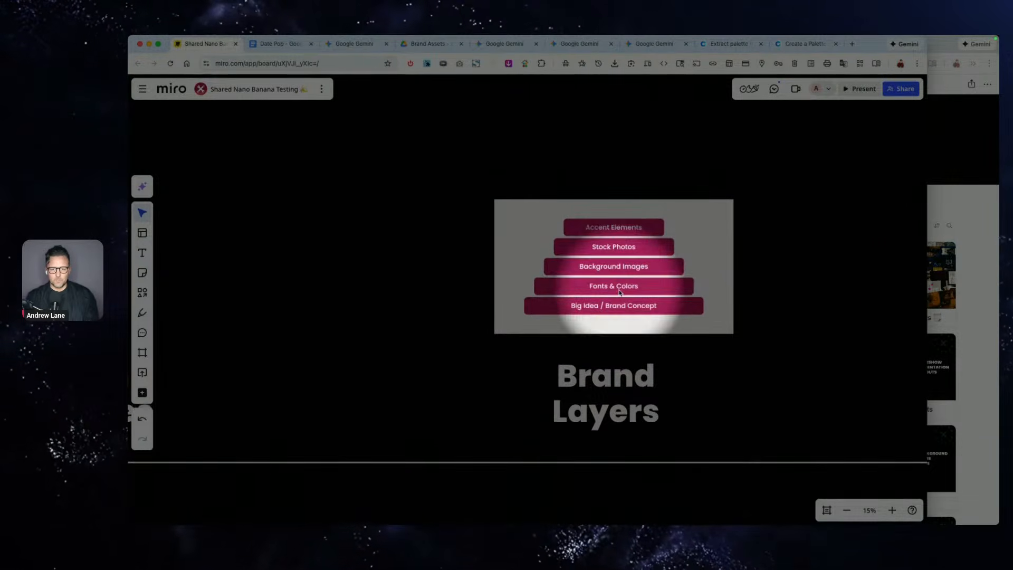
{"action": "scroll", "coordinate": [619, 292], "scroll_direction": "up", "scroll_amount": 3}
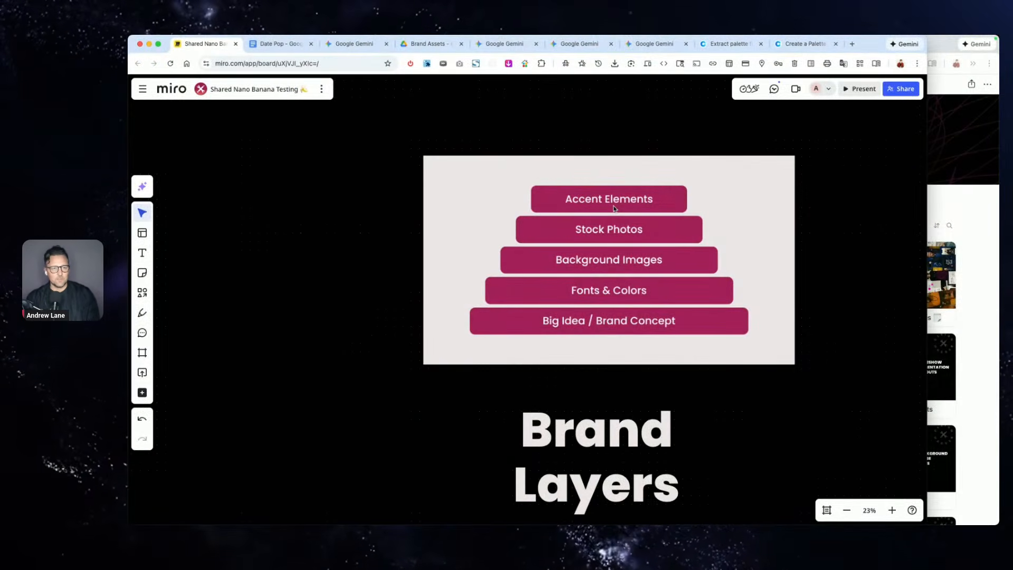
{"action": "scroll", "coordinate": [368, 334], "scroll_direction": "down", "scroll_amount": 2}
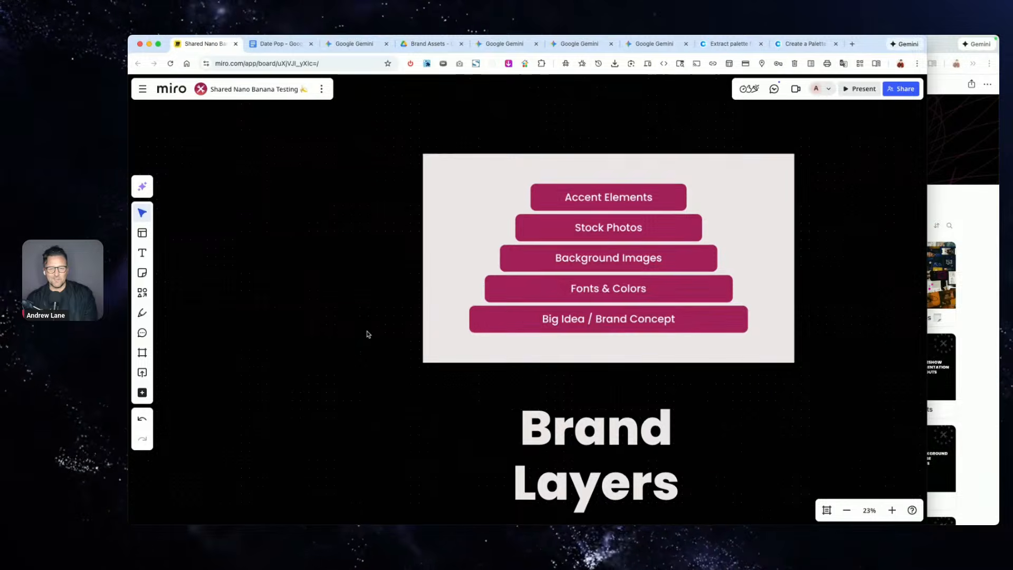
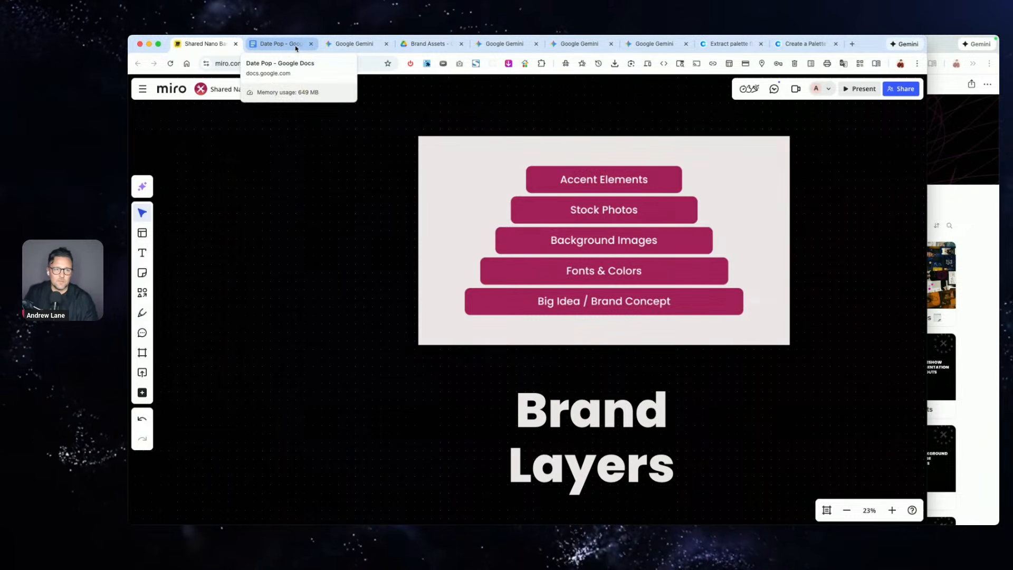
- Switch to Gemini's Brand Vibe Report Options chat and look through the vibe variations on "Radical Transparency"
{"action": "left_click", "coordinate": [504, 44]}
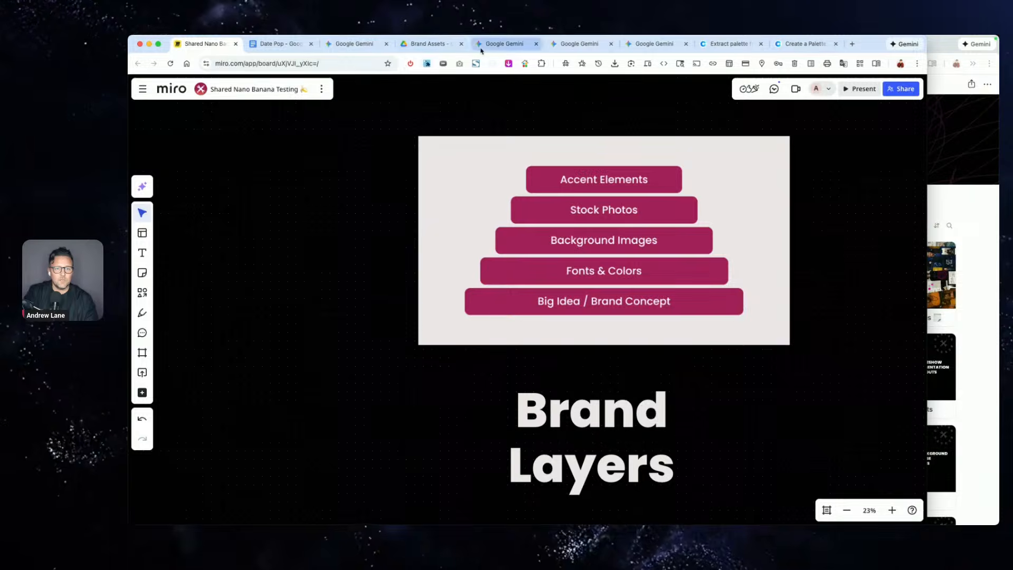
{"action": "left_click", "coordinate": [377, 45]}
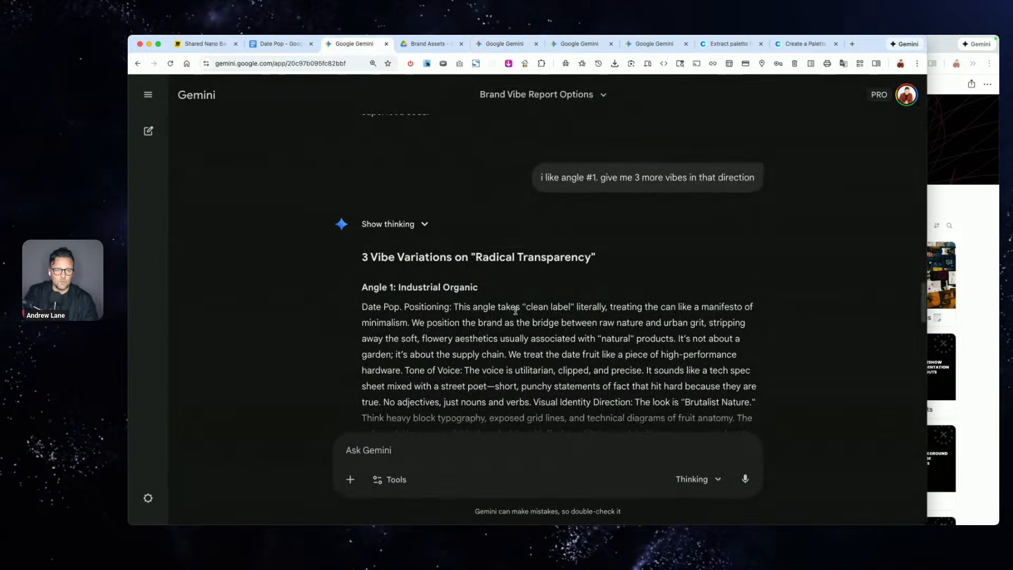
{"action": "scroll", "coordinate": [516, 311], "scroll_direction": "down", "scroll_amount": 10}
{"action": "left_click_drag", "start_coordinate": [520, 307], "coordinate": [541, 80]}
{"action": "left_click", "coordinate": [549, 221]}
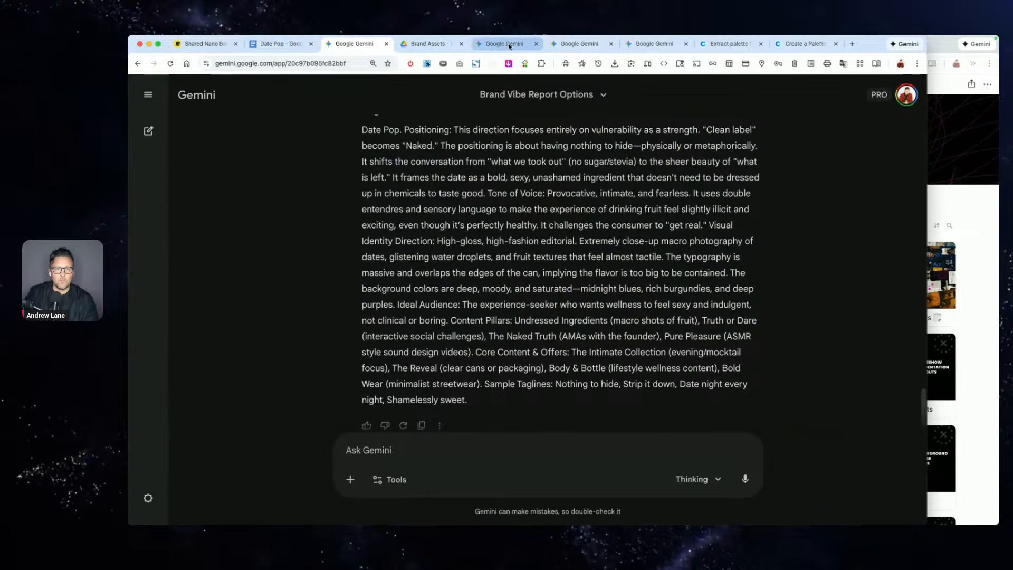
- Close the two Gemini mood board chats and both Coolors pages, keeping the new Gemini chat open
{"action": "left_click", "coordinate": [579, 44]}
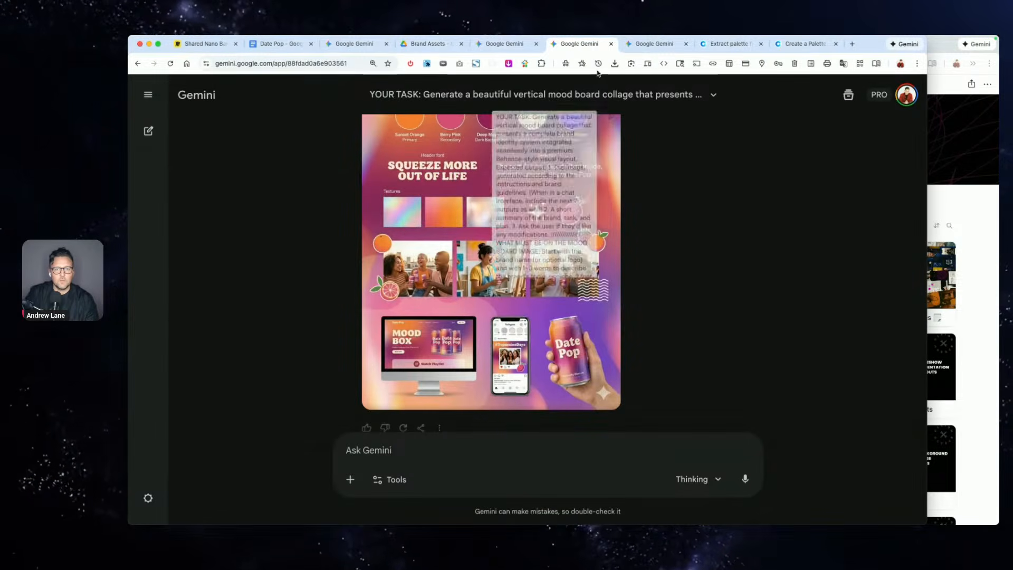
{"action": "left_click", "coordinate": [505, 44]}
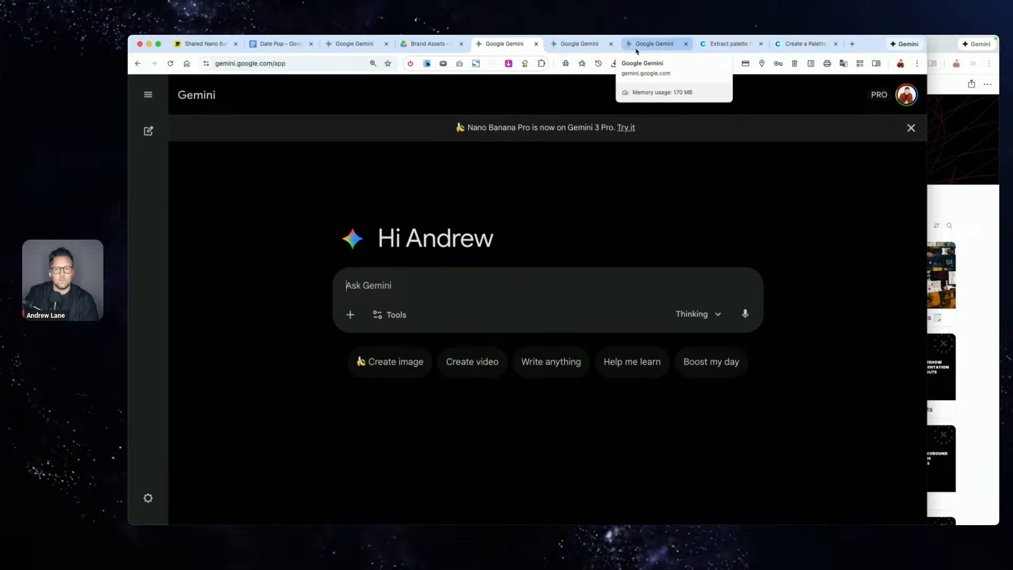
{"action": "left_click", "coordinate": [574, 47]}
{"action": "key", "text": "super+w"}
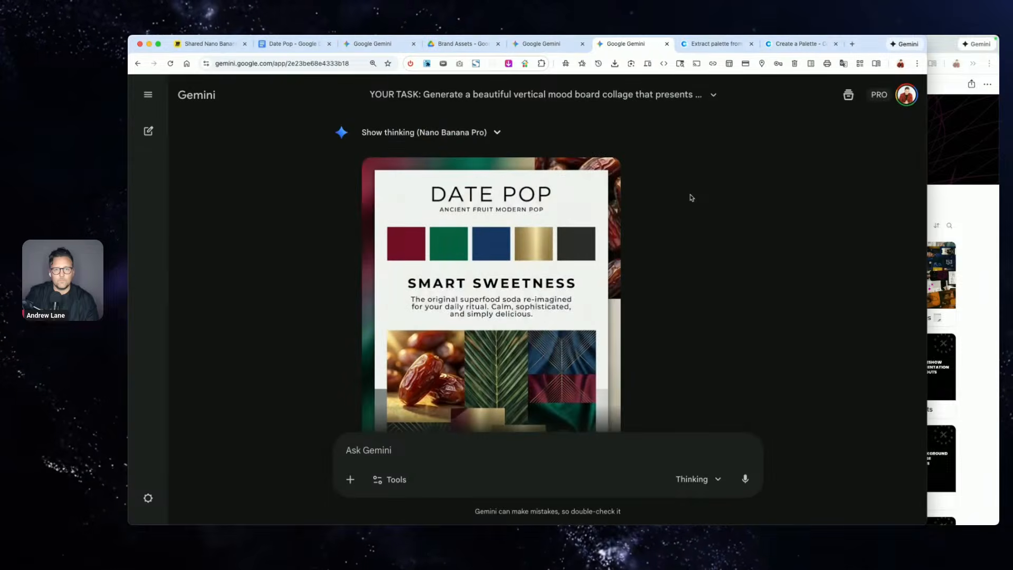
{"action": "key", "text": "super+w"}
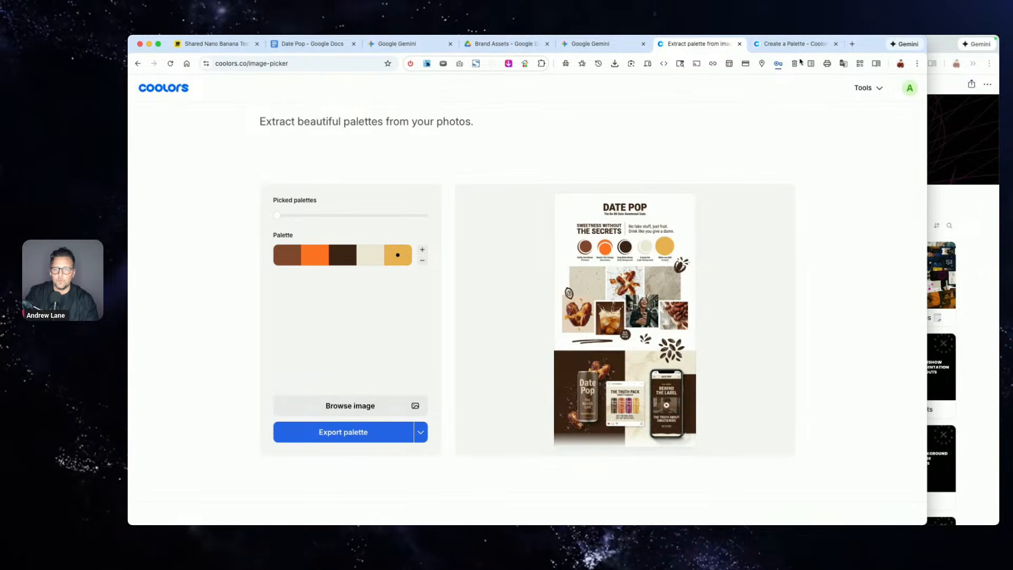
{"action": "key", "text": "super+w"}
{"action": "key", "text": "super+w"}
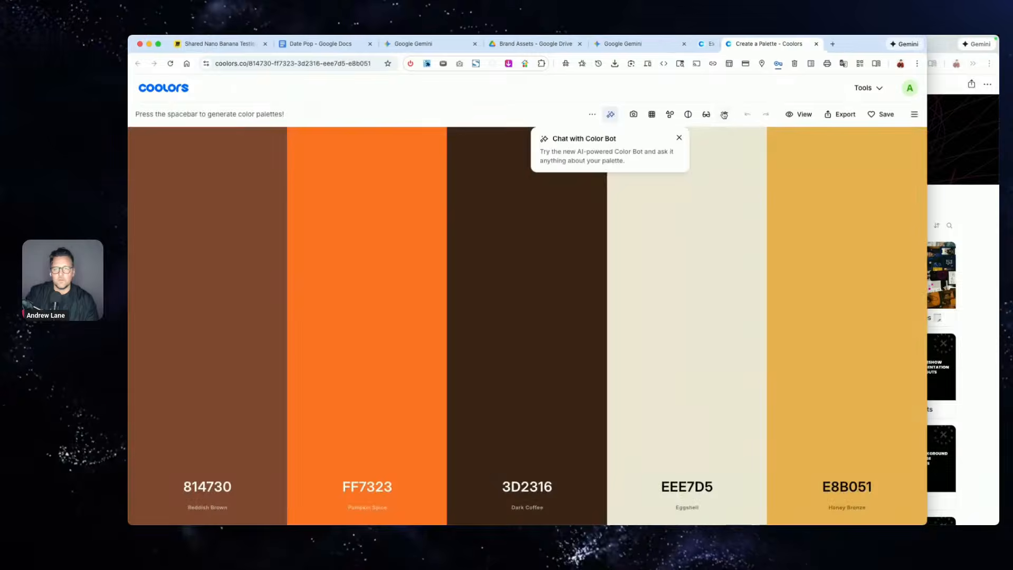
- Open the Visual Brand Guidelines Generation chat beside the vibe report chat, collapse its sidebar and review the header and body font suggestions
{"action": "left_click", "coordinate": [443, 51]}
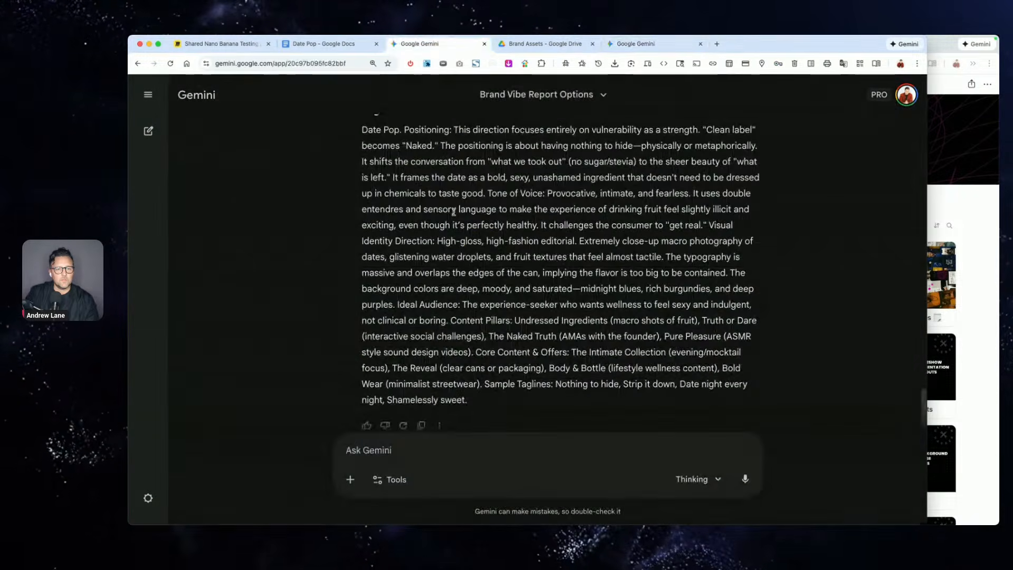
{"action": "scroll", "coordinate": [454, 211], "scroll_direction": "up", "scroll_amount": 10}
{"action": "scroll", "coordinate": [454, 212], "scroll_direction": "up", "scroll_amount": 5}
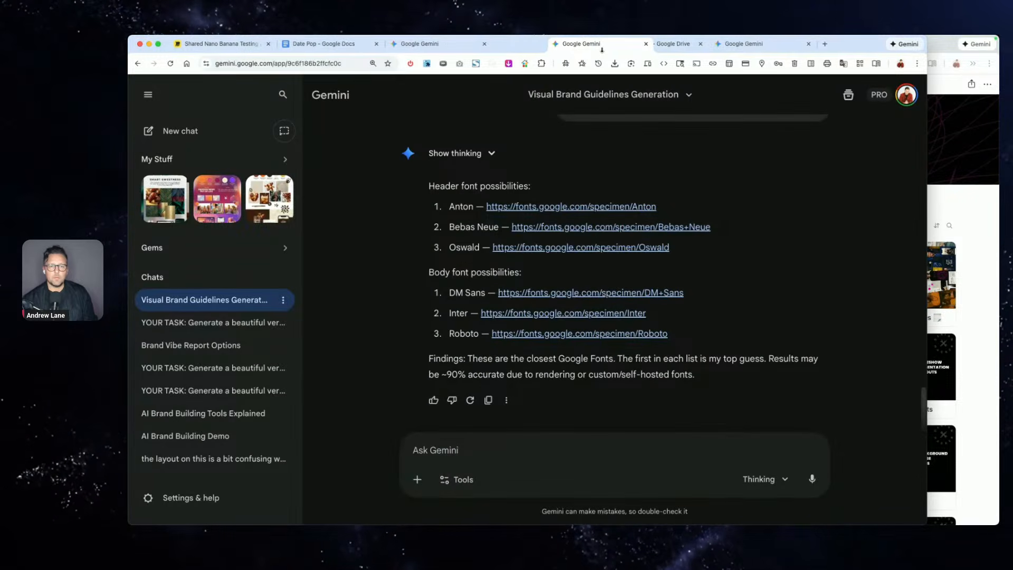
{"action": "left_click", "coordinate": [147, 94]}
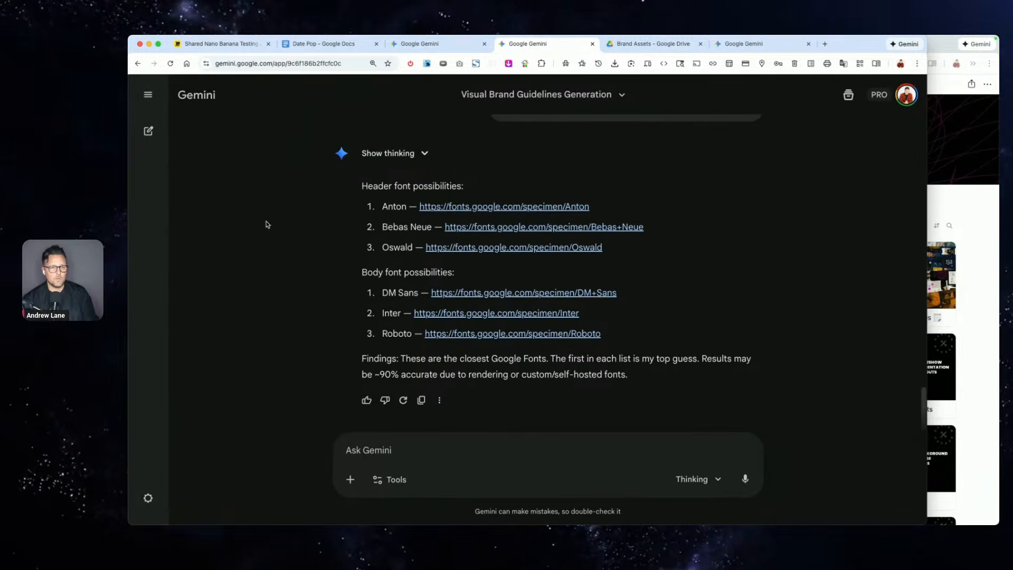
{"action": "scroll", "coordinate": [519, 239], "scroll_direction": "up", "scroll_amount": 3}
{"action": "scroll", "coordinate": [520, 244], "scroll_direction": "down", "scroll_amount": 2}
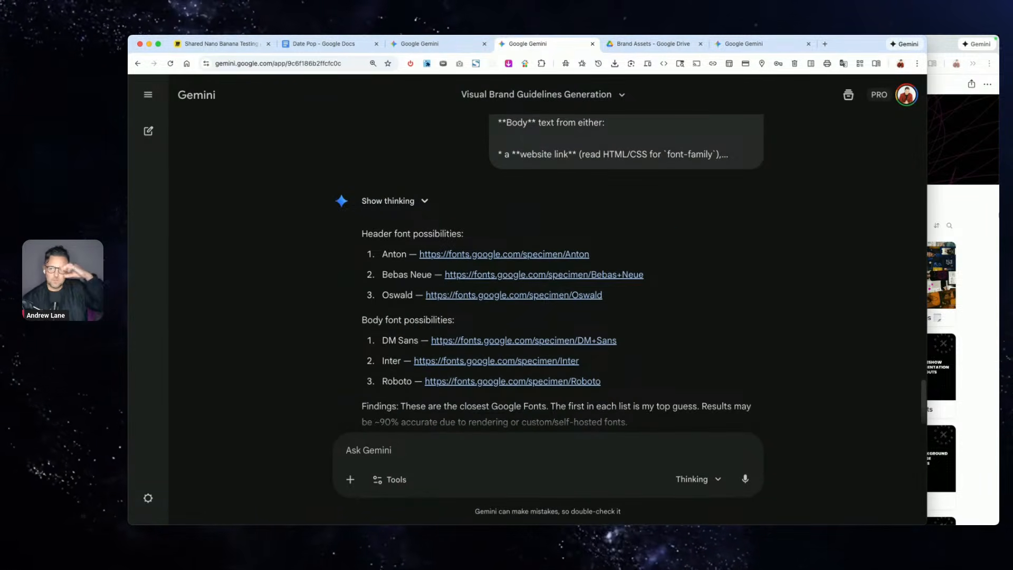
- Look through the AI Mood Board Prompts gallery down to the Brand Font Finder prompt, and return to the Gemini font suggestions
{"action": "left_click", "coordinate": [996, 206]}
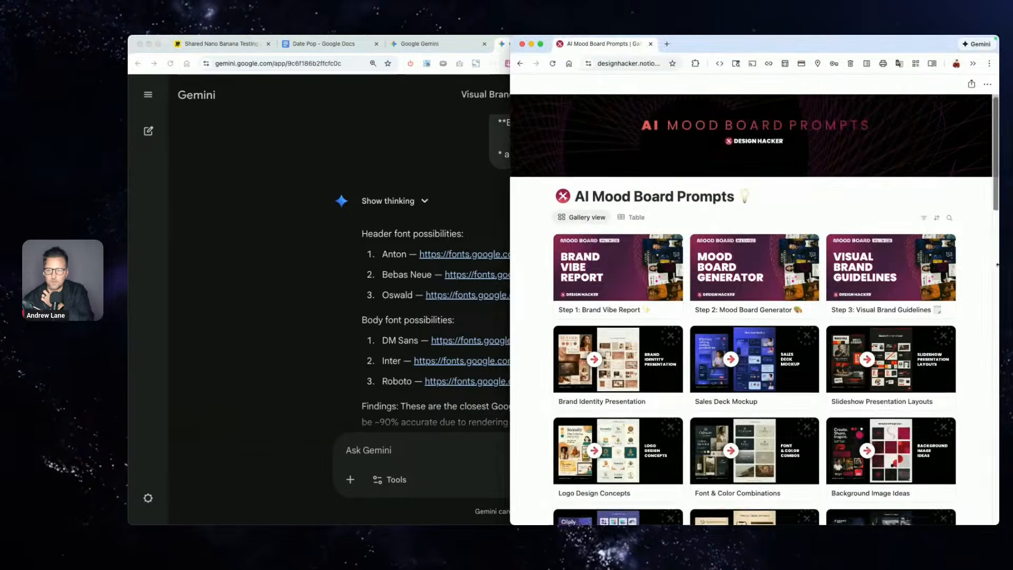
{"action": "scroll", "coordinate": [996, 238], "scroll_direction": "down", "scroll_amount": 15}
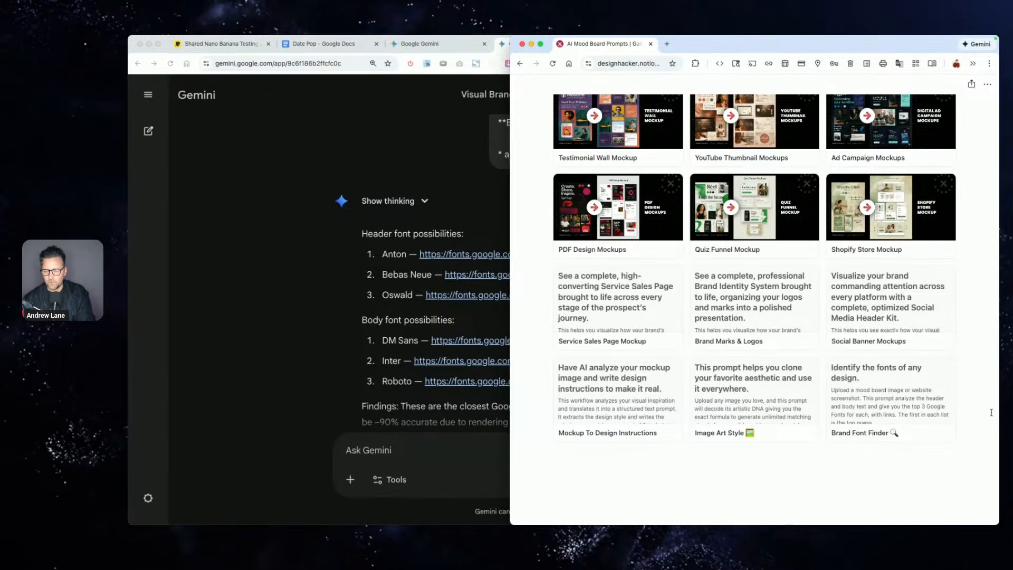
{"action": "left_click", "coordinate": [380, 469]}
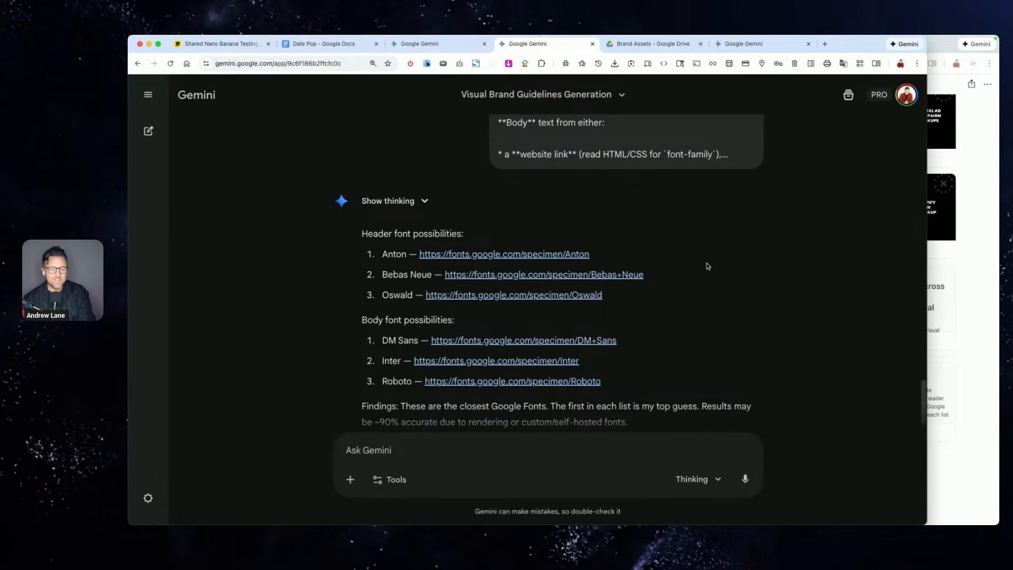
- Open the Google Fonts pages for the suggested header fonts Anton, Bebas Neue and Oswald in separate tabs
{"action": "left_click", "coordinate": [475, 254], "text": "super"}
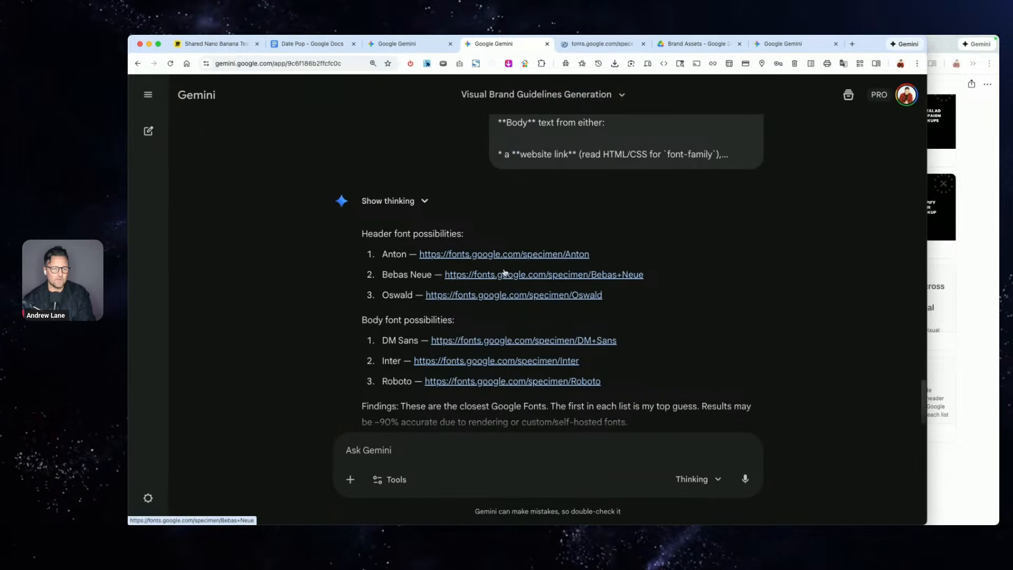
{"action": "left_click", "coordinate": [506, 275], "text": "super"}
{"action": "left_click", "coordinate": [510, 295], "text": "super"}
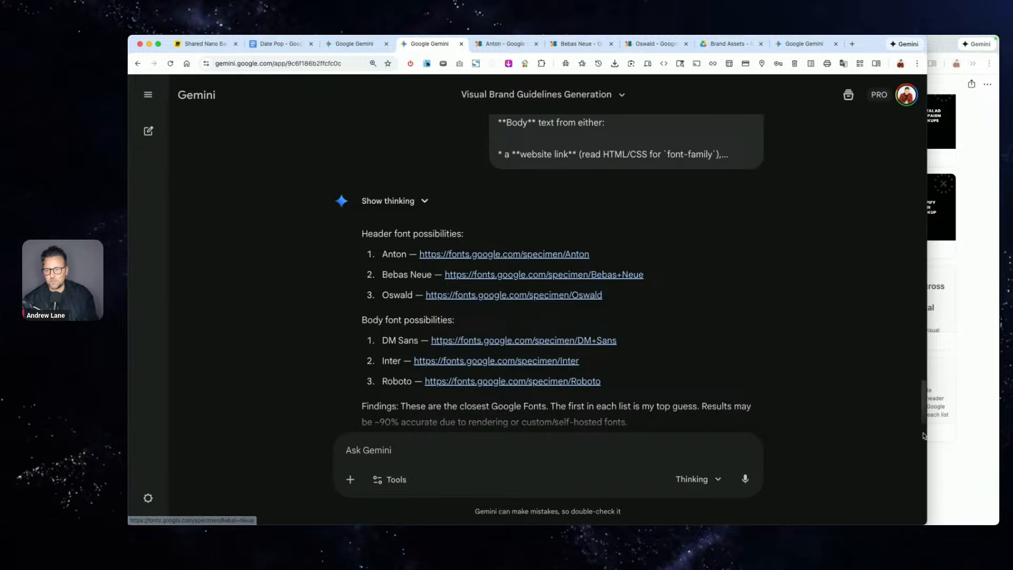
- Open the Date Pop mood board image in the second browser window and narrow the Gemini window so both show side by side
{"action": "left_click", "coordinate": [961, 449]}
{"action": "left_click_drag", "start_coordinate": [897, 422], "coordinate": [688, 47]}
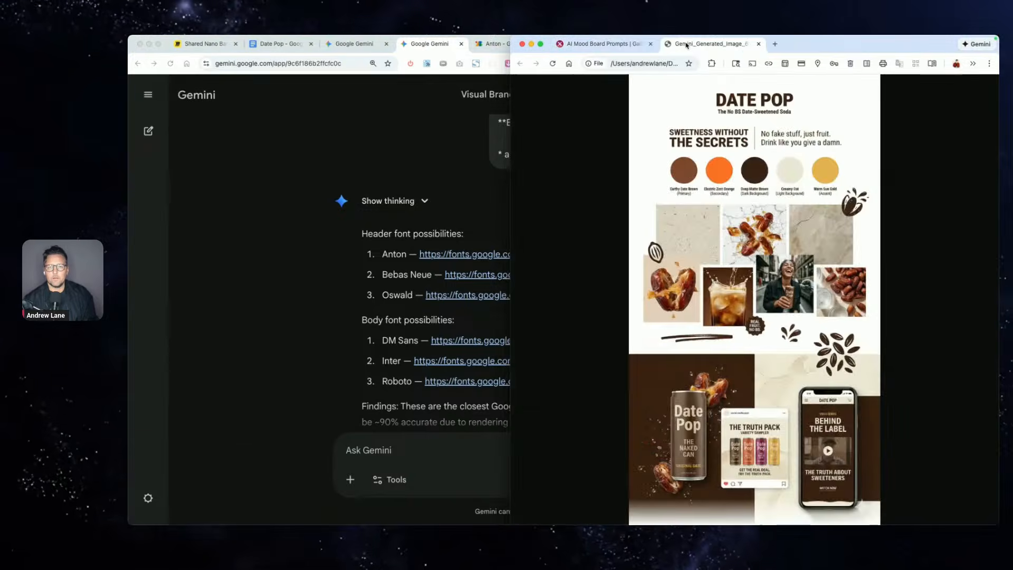
{"action": "left_click", "coordinate": [506, 194]}
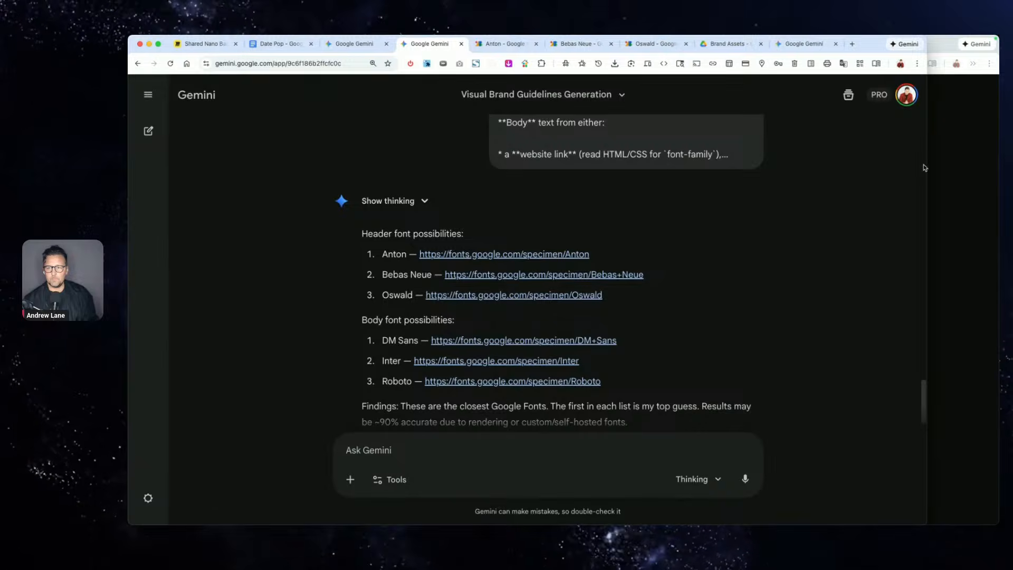
{"action": "left_click_drag", "start_coordinate": [926, 165], "coordinate": [670, 164]}
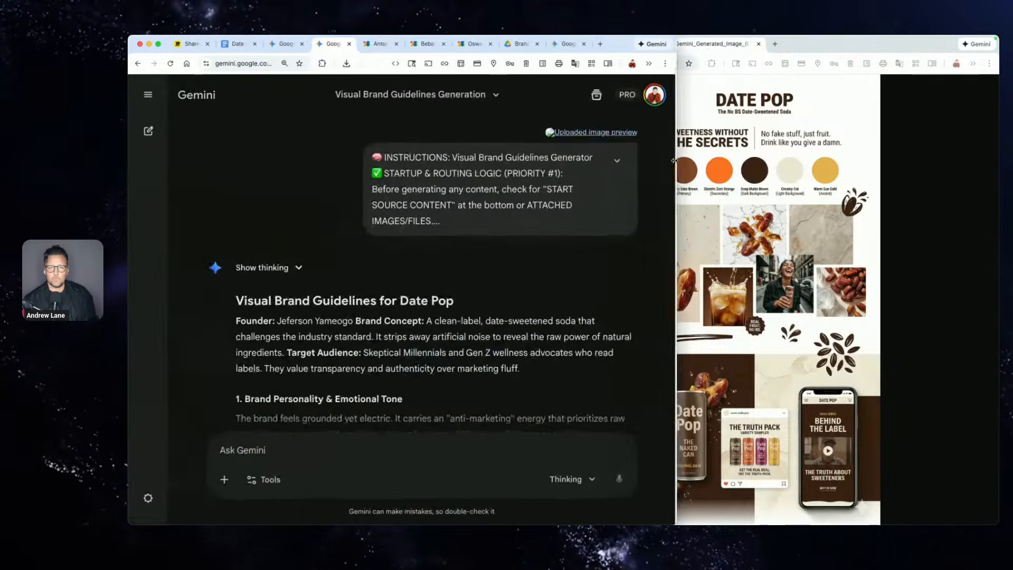
- Preview the text "DATE POP" in Anton's Regular 400 style on Google Fonts and copy that text
{"action": "left_click", "coordinate": [376, 44]}
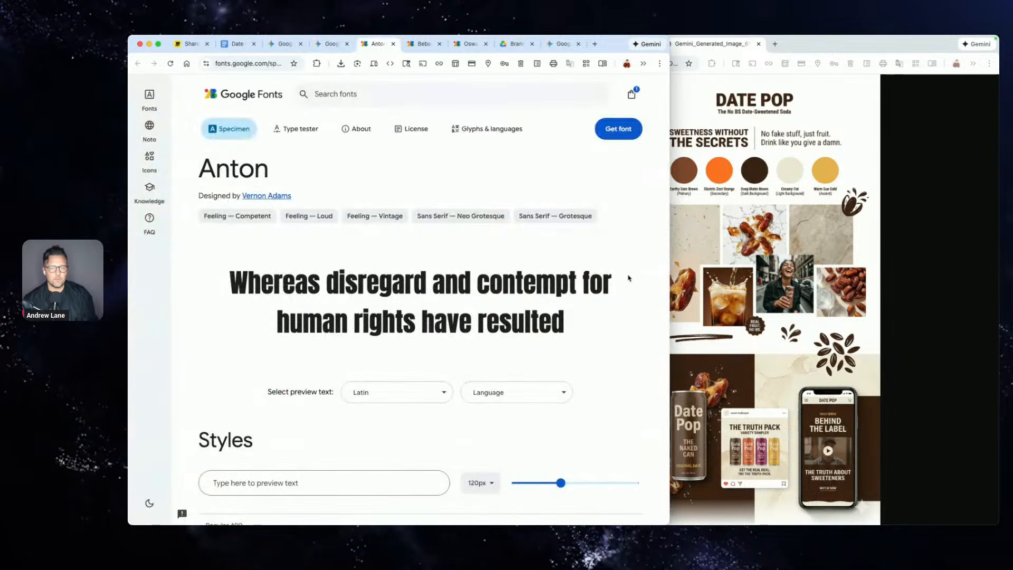
{"action": "scroll", "coordinate": [295, 460], "scroll_direction": "down", "scroll_amount": 3}
{"action": "left_click", "coordinate": [294, 460]}
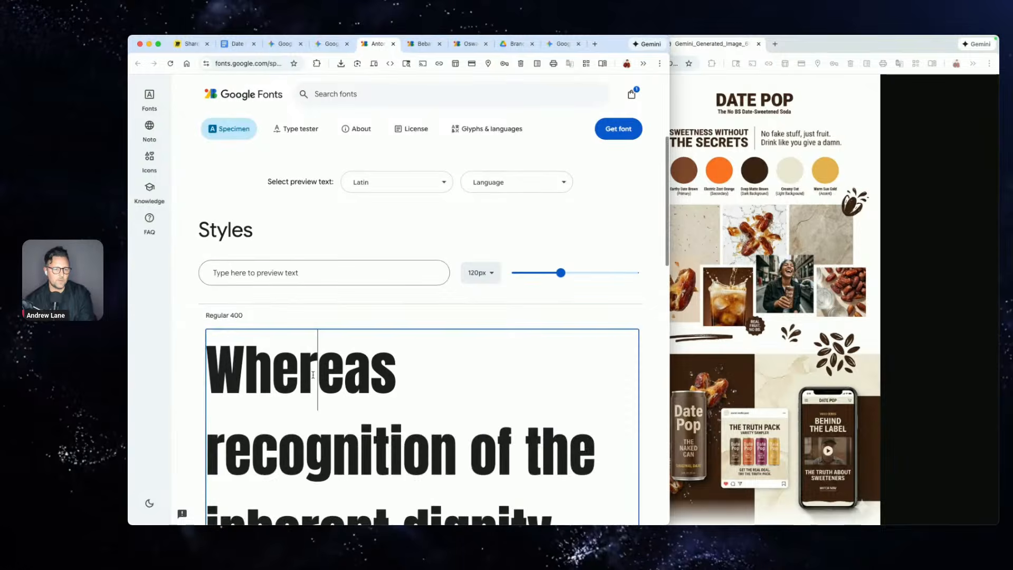
{"action": "key", "text": "super+a"}
{"action": "type", "text": "DATE POP"}
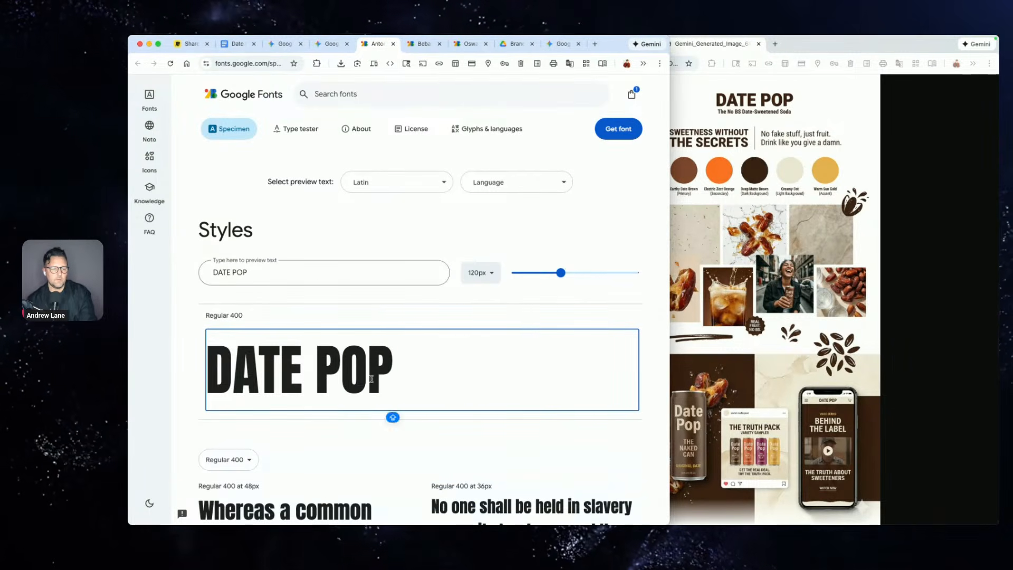
{"action": "key", "text": "super+a"}
{"action": "key", "text": "super+c"}
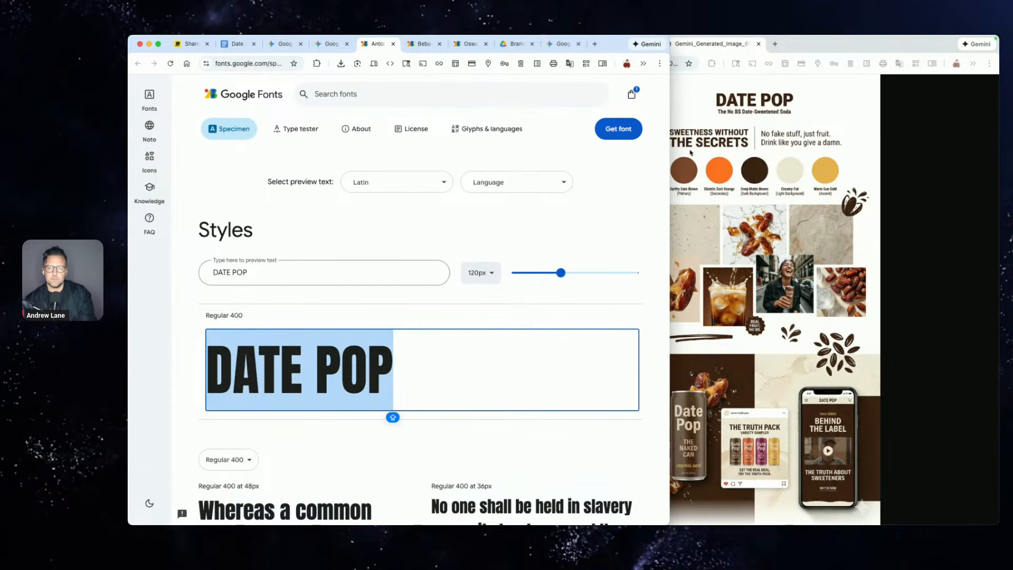
- Replace the Regular 400 sample text on the Bebas Neue page with the copied "DATE POP"
{"action": "left_click", "coordinate": [422, 44]}
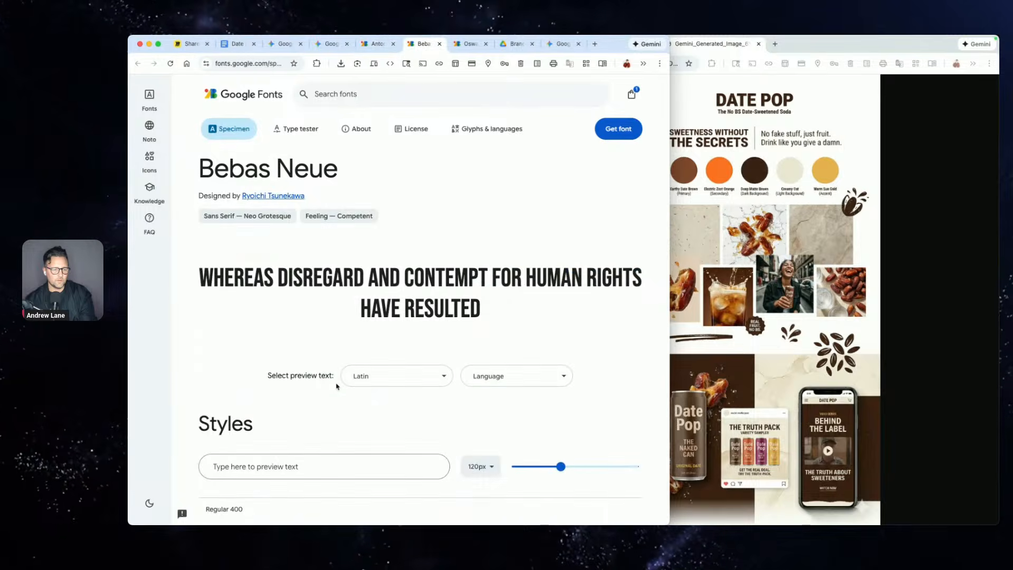
{"action": "scroll", "coordinate": [335, 384], "scroll_direction": "down", "scroll_amount": 5}
{"action": "double_click", "coordinate": [364, 329]}
{"action": "key", "text": "super+a"}
{"action": "key", "text": "super+v"}
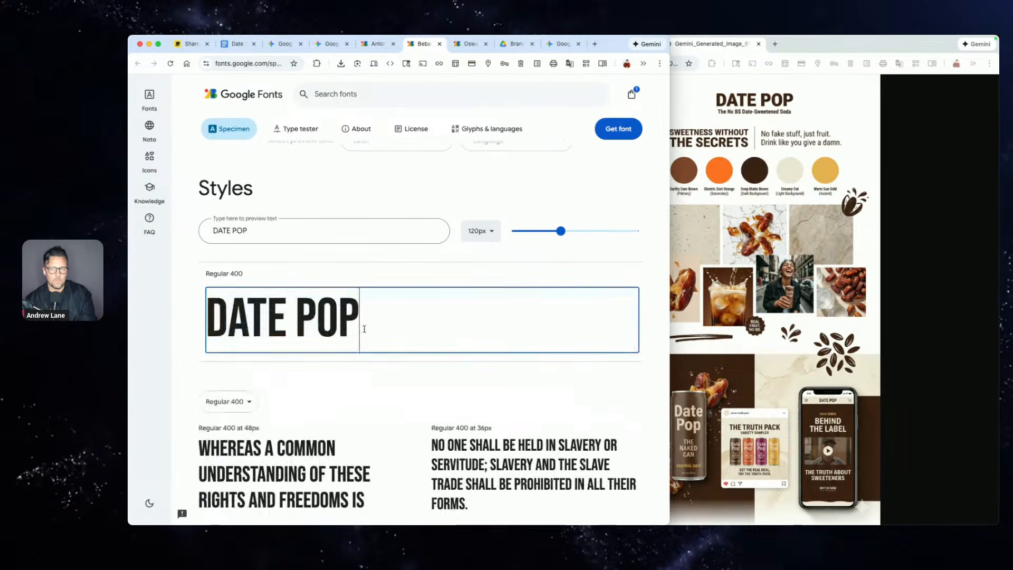
- Set the preview text for the Oswald styles to "DATE POP"
{"action": "left_click", "coordinate": [464, 43]}
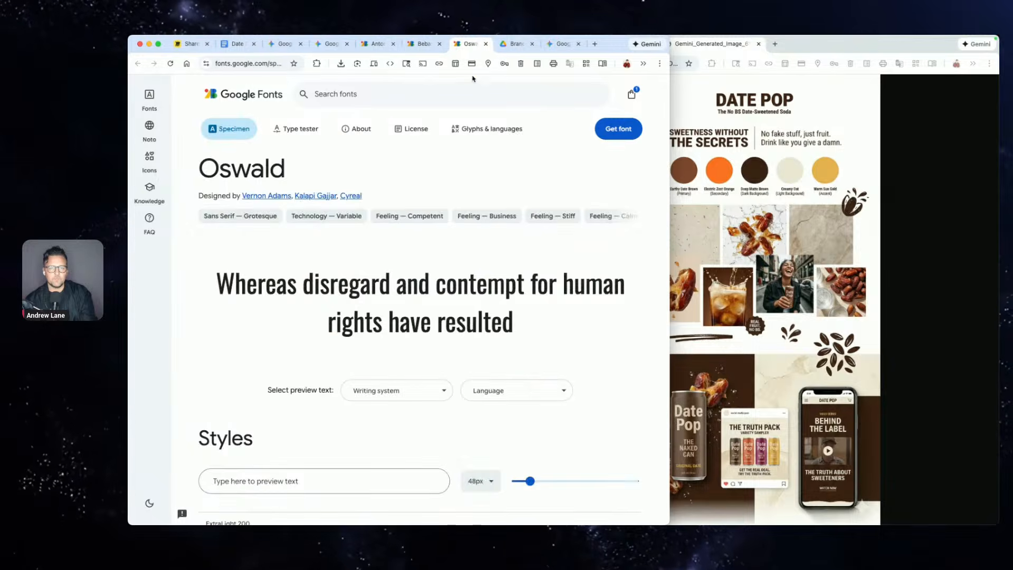
{"action": "scroll", "coordinate": [362, 394], "scroll_direction": "down", "scroll_amount": 5}
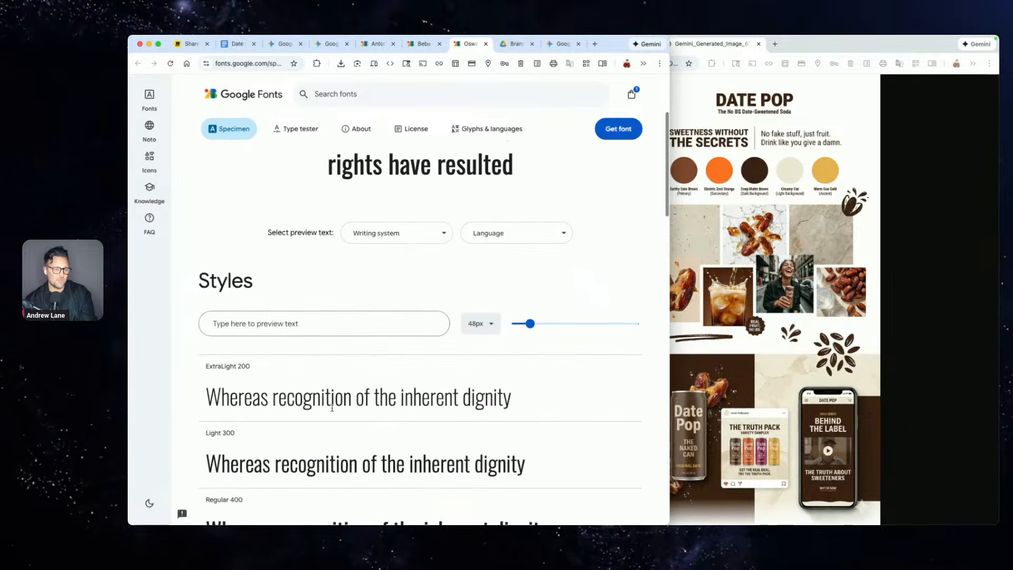
{"action": "scroll", "coordinate": [375, 242], "scroll_direction": "up", "scroll_amount": 2}
{"action": "triple_click", "coordinate": [376, 244]}
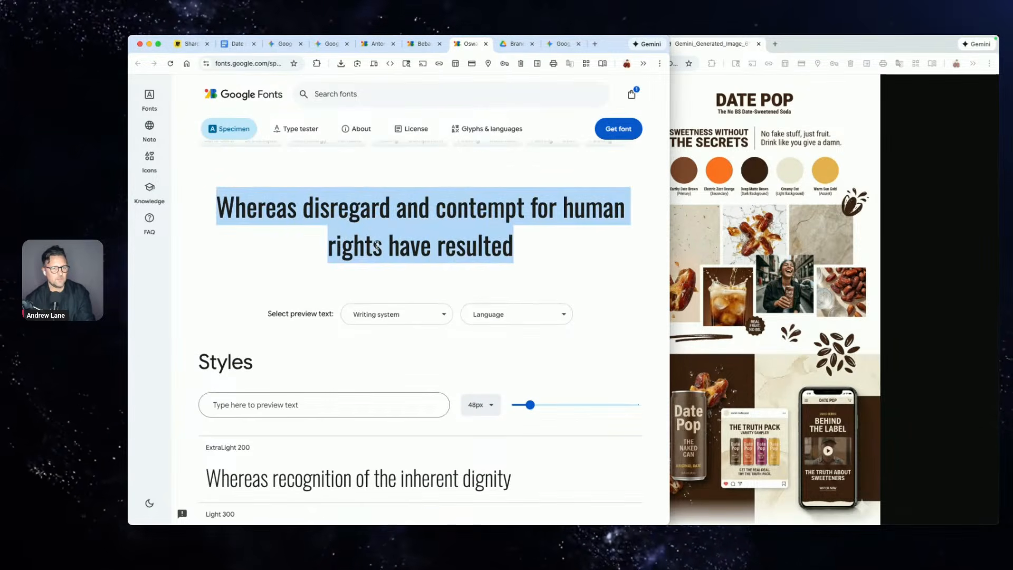
{"action": "scroll", "coordinate": [376, 245], "scroll_direction": "down", "scroll_amount": 5}
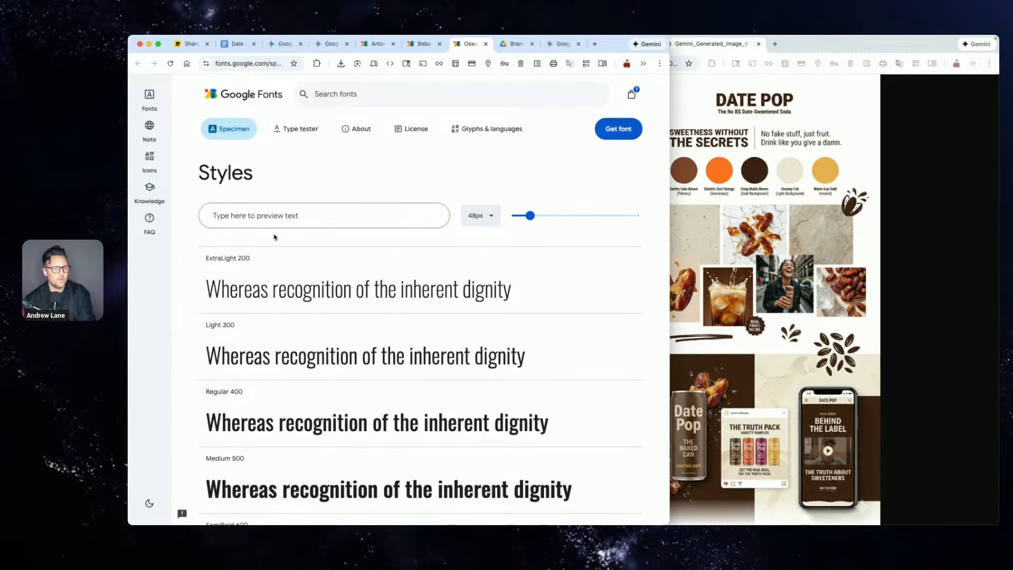
{"action": "left_click", "coordinate": [273, 215]}
{"action": "type", "text": "DATE POP"}
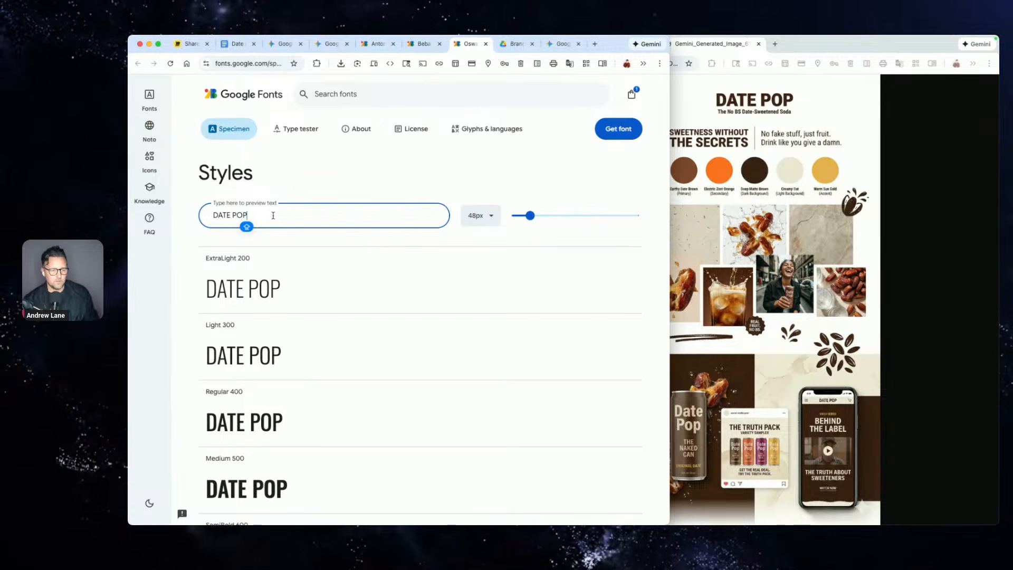
- Compare Oswald's "DATE POP" weights up to Bold 700 with the mood board lettering, and return to the Bebas Neue preview
{"action": "scroll", "coordinate": [333, 290], "scroll_direction": "down", "scroll_amount": 6}
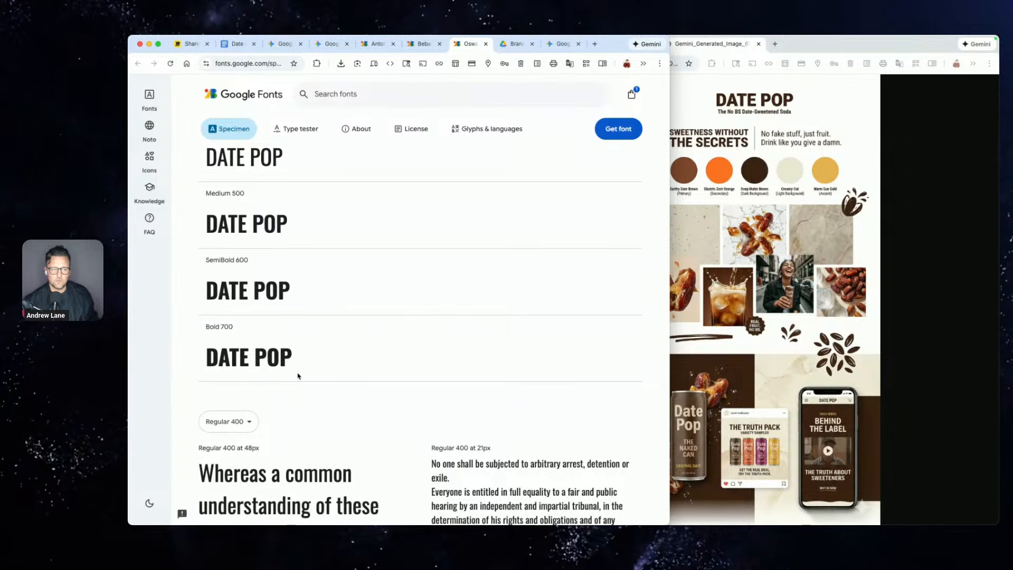
{"action": "scroll", "coordinate": [289, 399], "scroll_direction": "up", "scroll_amount": 6}
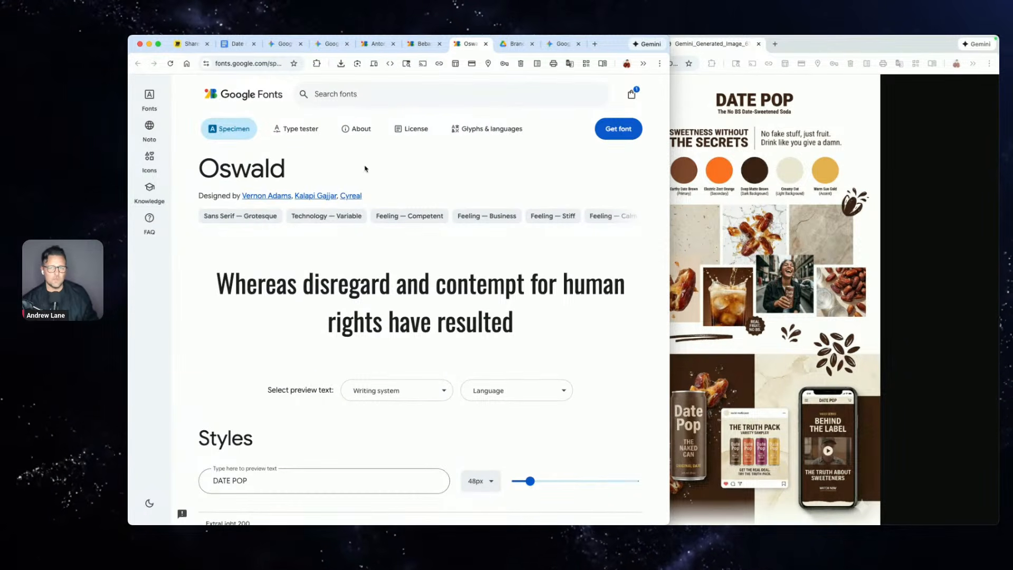
{"action": "scroll", "coordinate": [321, 330], "scroll_direction": "down", "scroll_amount": 6}
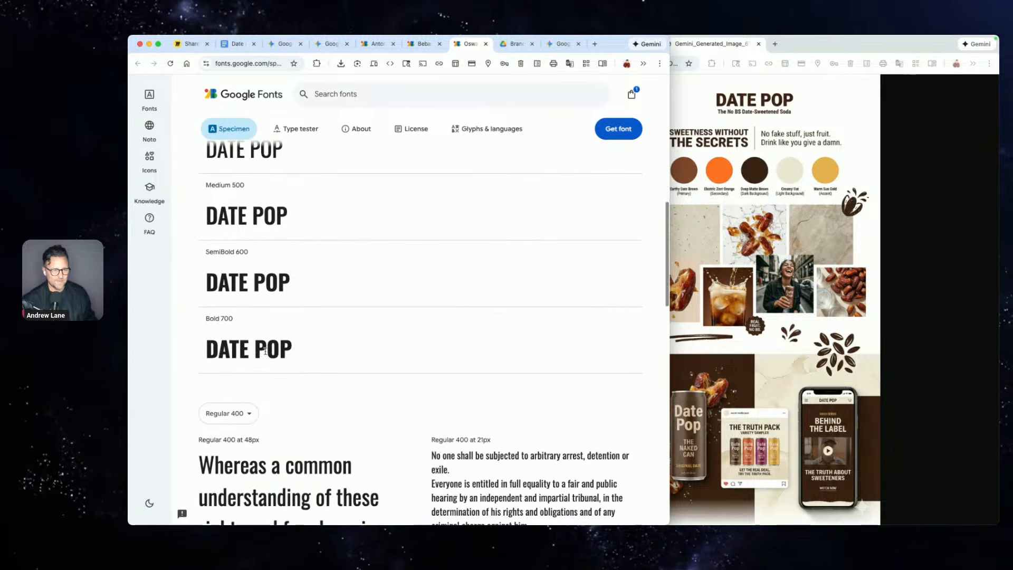
{"action": "triple_click", "coordinate": [265, 352]}
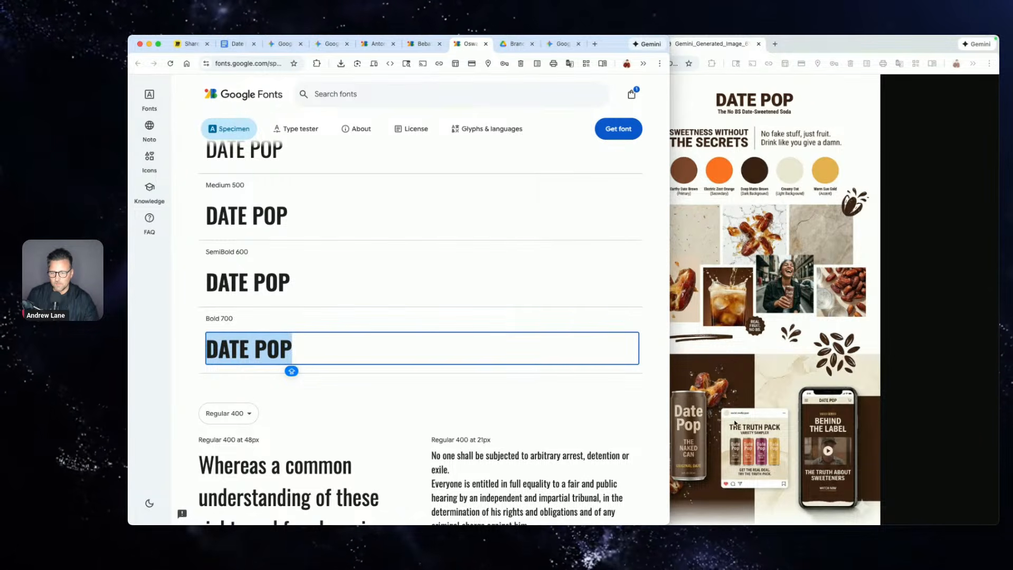
{"action": "left_click", "coordinate": [475, 412]}
{"action": "scroll", "coordinate": [474, 411], "scroll_direction": "up", "scroll_amount": 10}
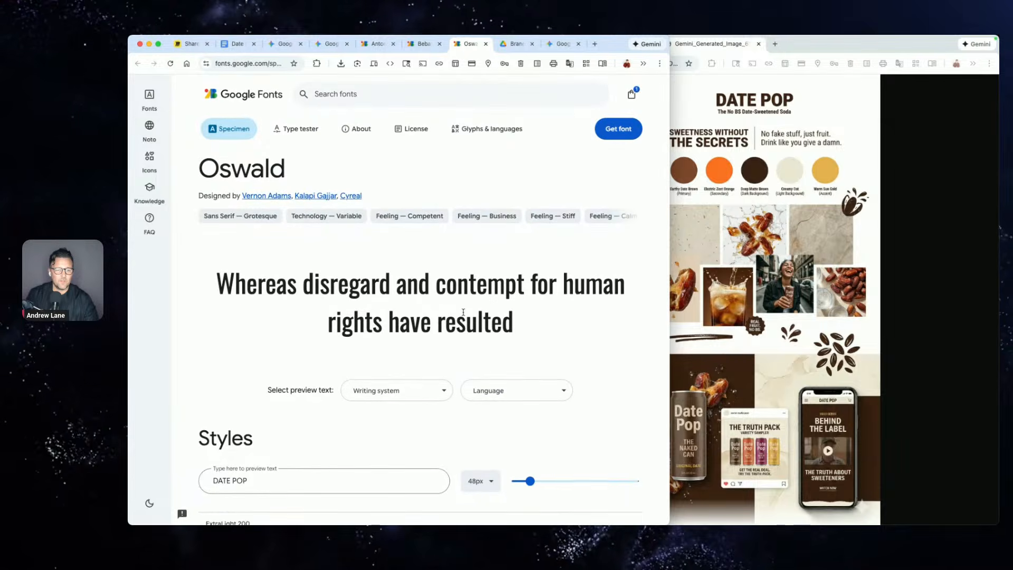
{"action": "left_click", "coordinate": [420, 44]}
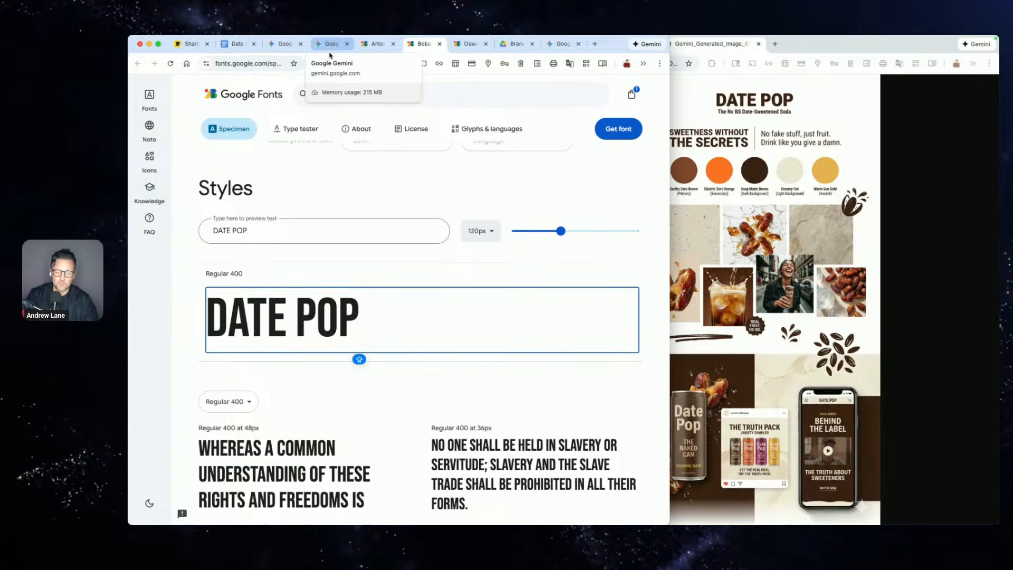
- Open the Logo Design Concepts entry in the AI Mood Board Prompts gallery and copy its full prompt
{"action": "left_click", "coordinate": [192, 306]}
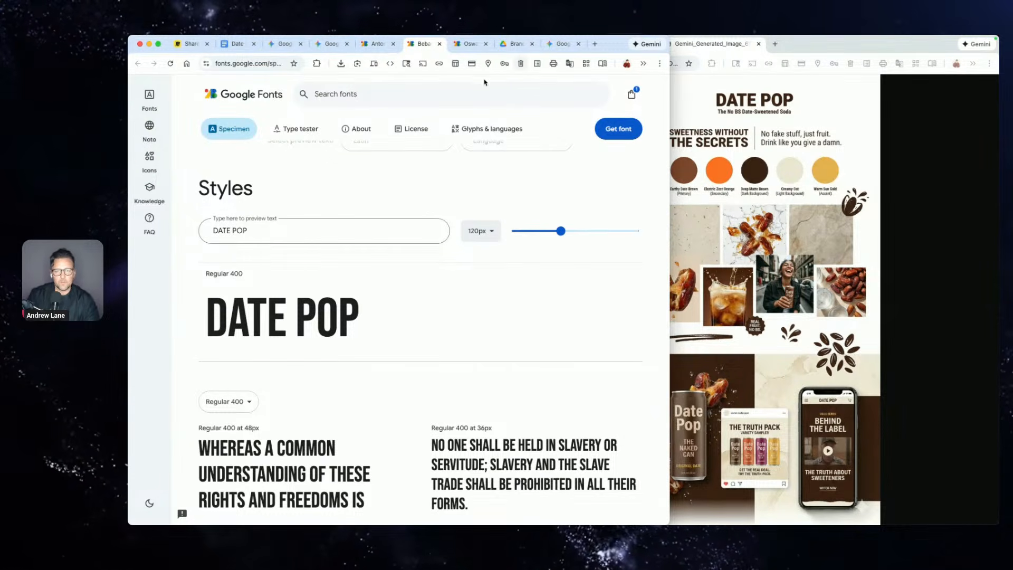
{"action": "left_click", "coordinate": [686, 79]}
{"action": "left_click", "coordinate": [602, 44]}
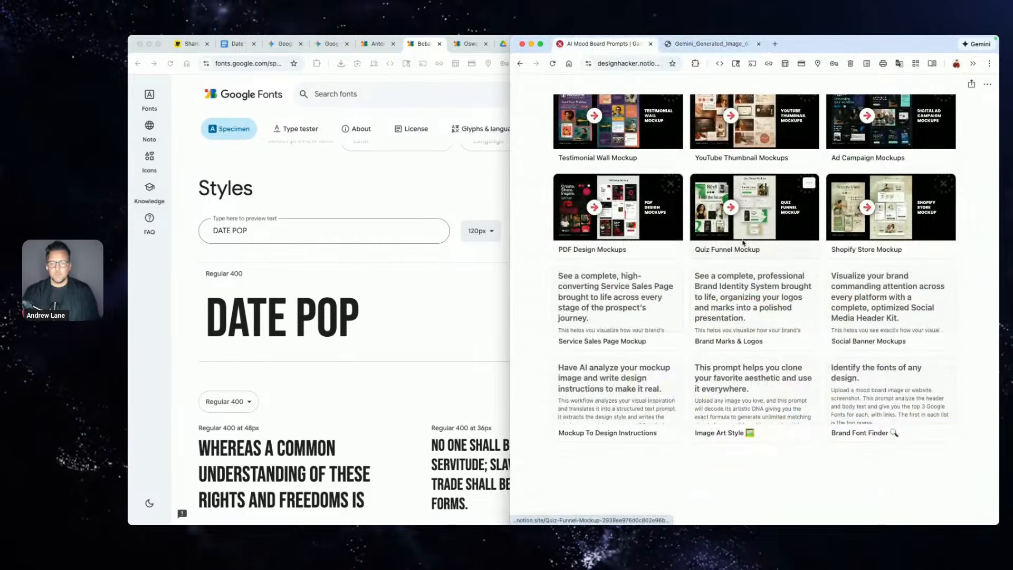
{"action": "scroll", "coordinate": [743, 242], "scroll_direction": "up", "scroll_amount": 10}
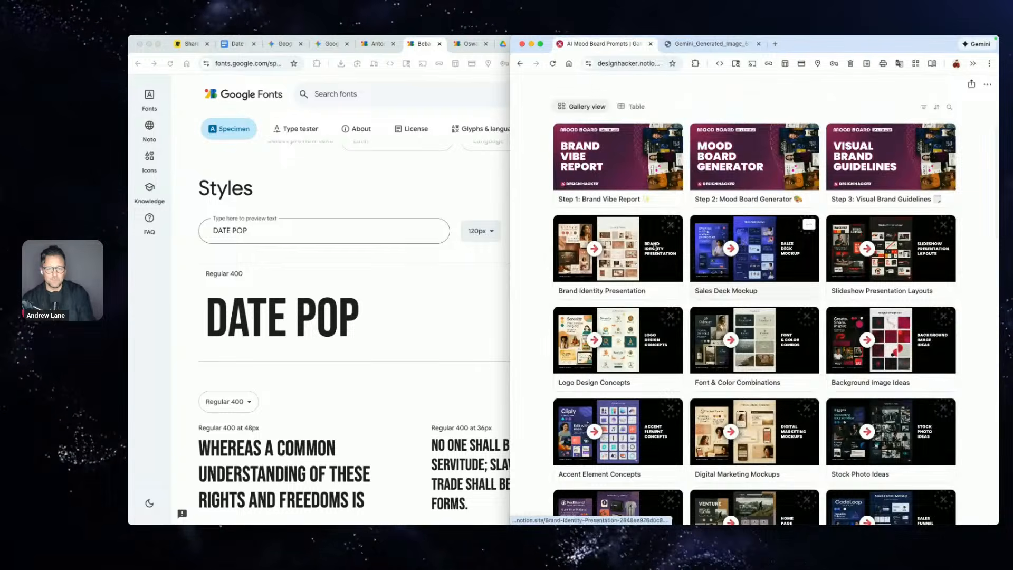
{"action": "scroll", "coordinate": [974, 259], "scroll_direction": "down", "scroll_amount": 2}
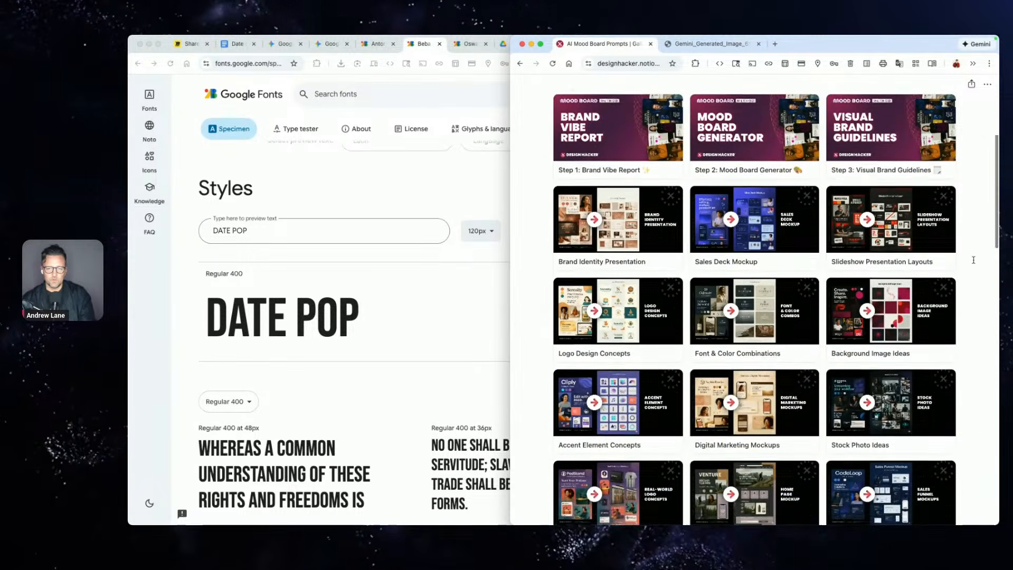
{"action": "scroll", "coordinate": [973, 260], "scroll_direction": "down", "scroll_amount": 2}
{"action": "left_click", "coordinate": [604, 287]}
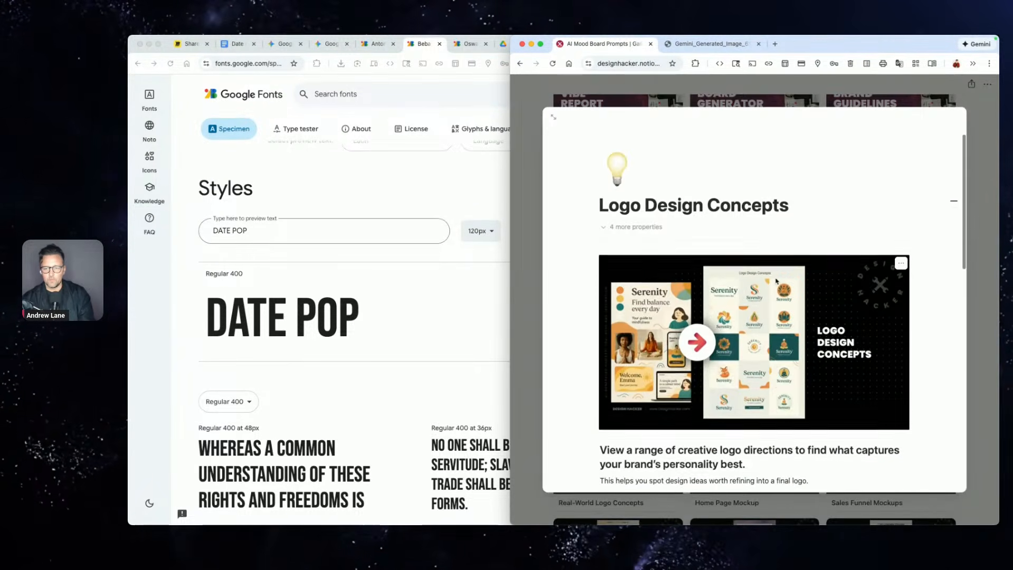
{"action": "scroll", "coordinate": [776, 281], "scroll_direction": "down", "scroll_amount": 5}
{"action": "left_click", "coordinate": [890, 377]}
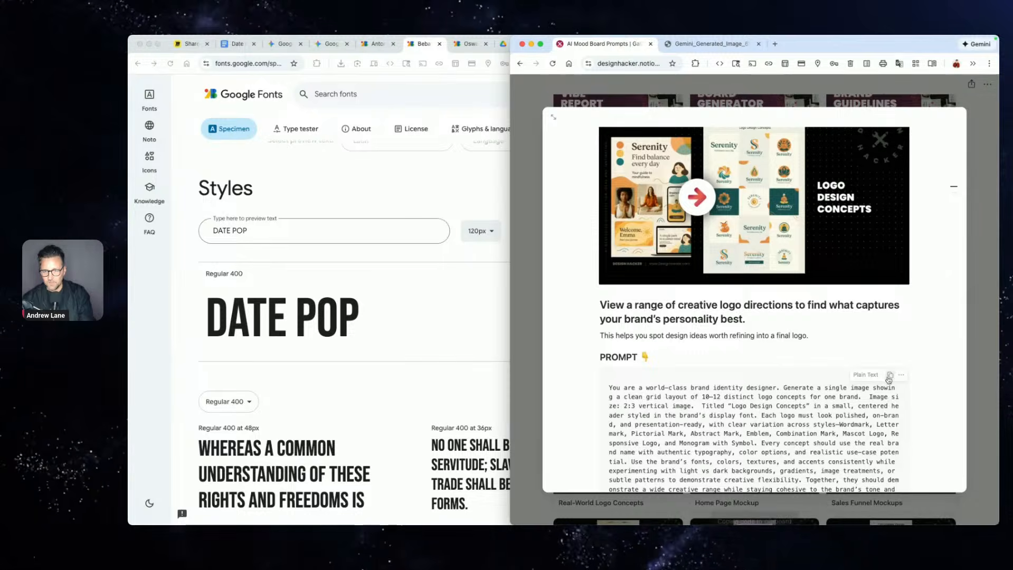
- In the empty Gemini chat, attach the Date Pop mood board image and paste the copied logo concepts prompt
{"action": "left_click", "coordinate": [464, 289]}
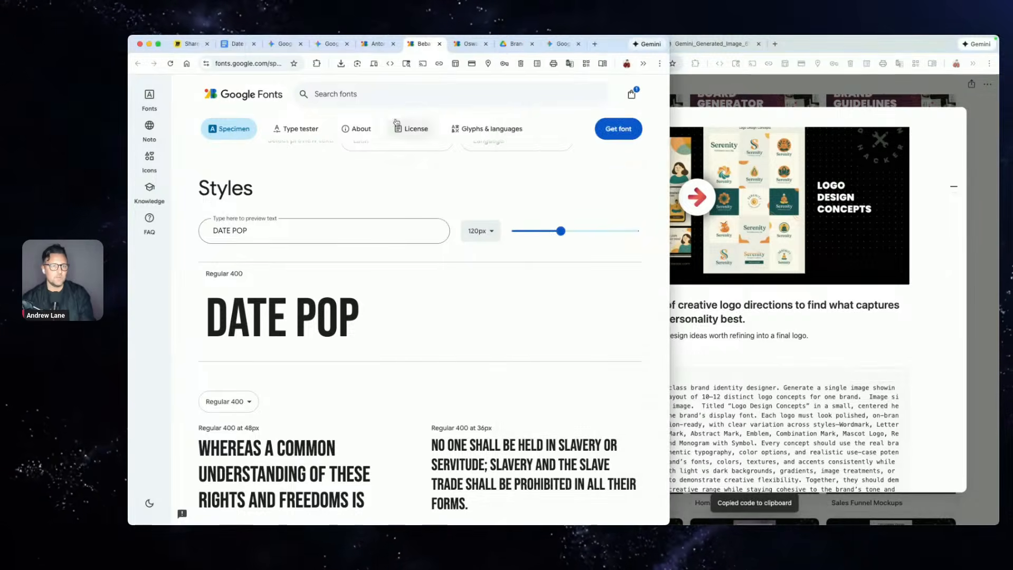
{"action": "left_click", "coordinate": [333, 50]}
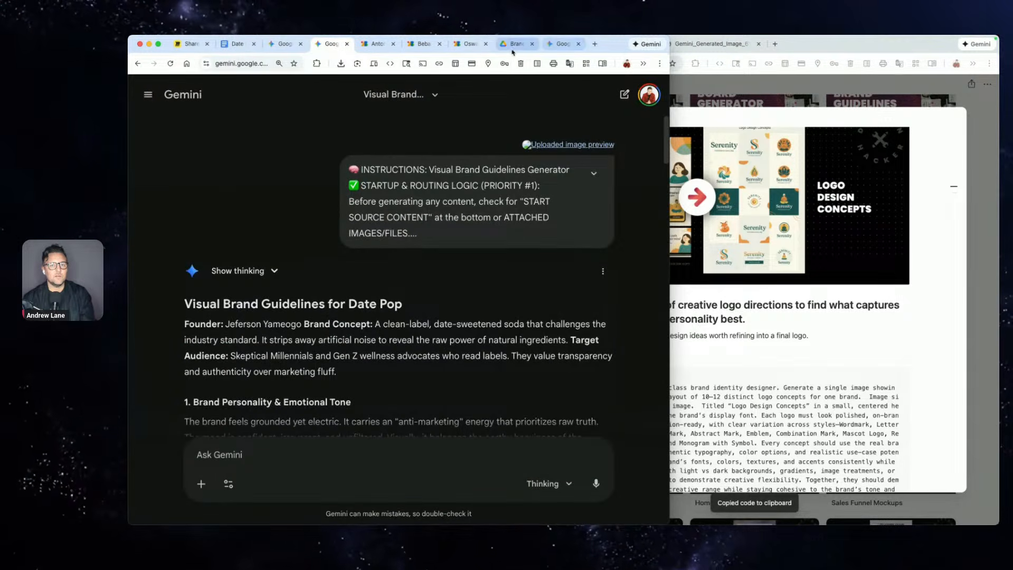
{"action": "left_click", "coordinate": [562, 44]}
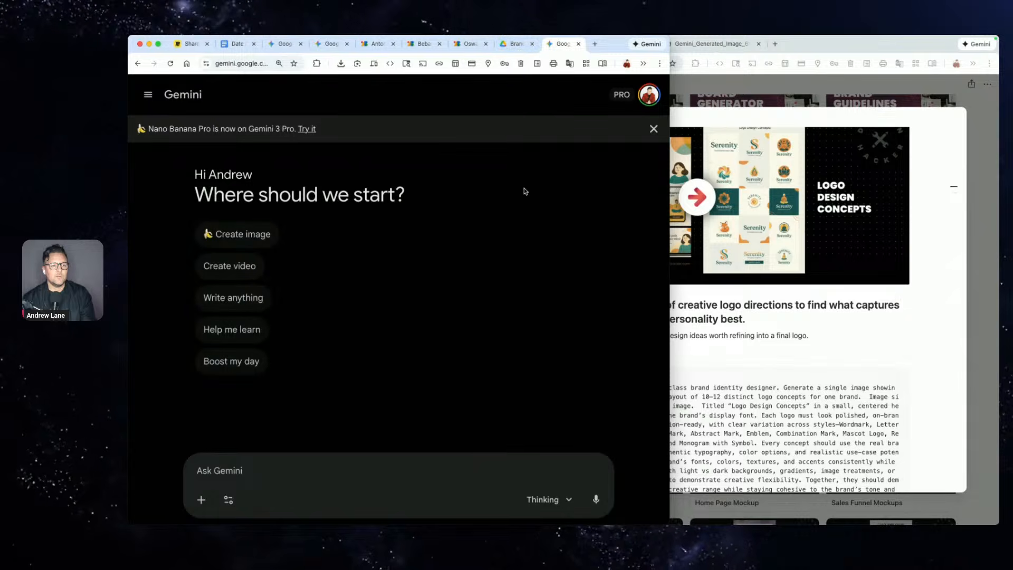
{"action": "left_click_drag", "start_coordinate": [507, 523], "coordinate": [448, 496]}
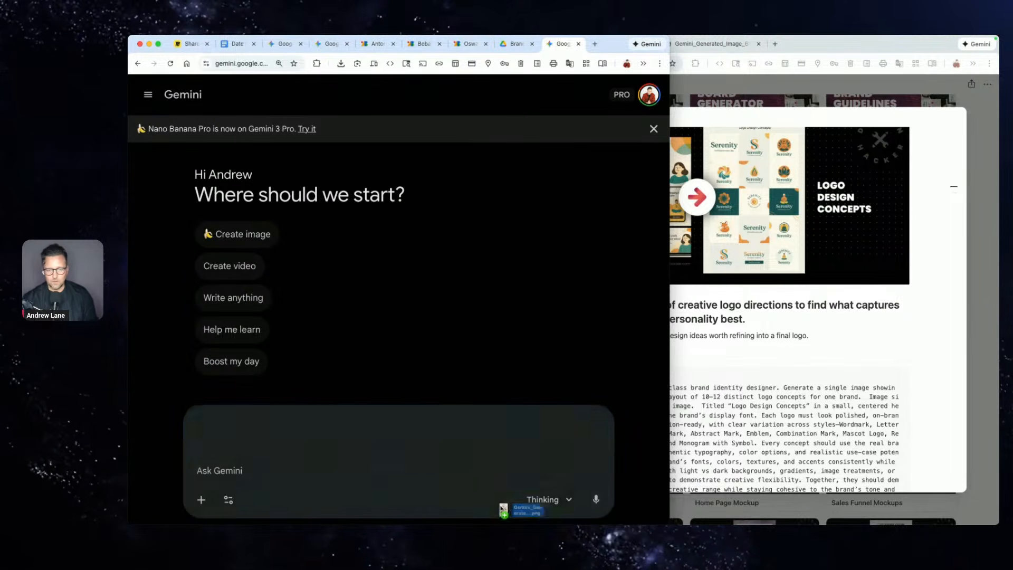
{"action": "left_click", "coordinate": [274, 461]}
{"action": "key", "text": "super+v"}
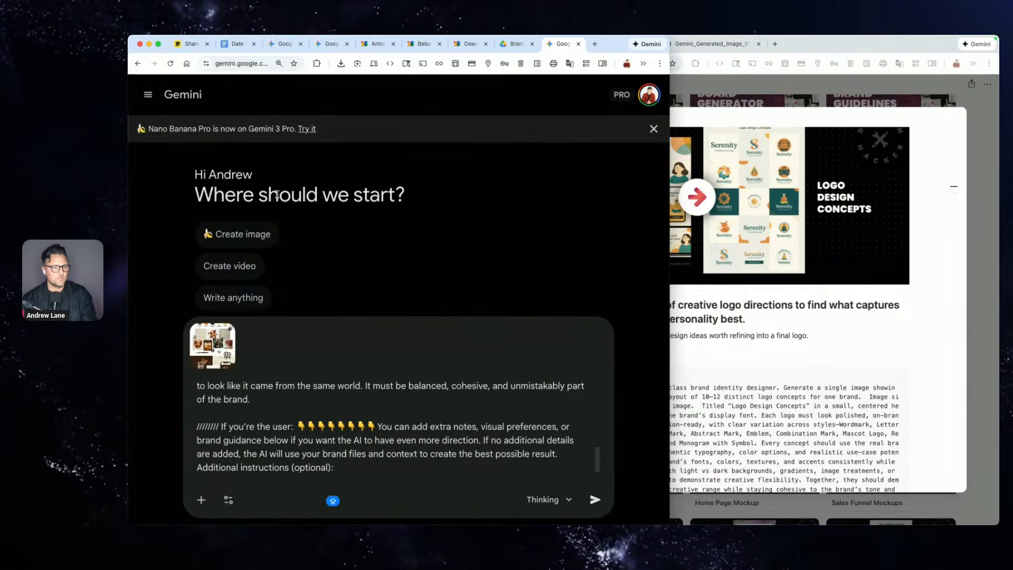
- Add the full Vibe + Guidelines text from the Date Pop Google Doc to the Gemini prompt and submit it
{"action": "left_click", "coordinate": [238, 44]}
{"action": "key", "text": "super+a"}
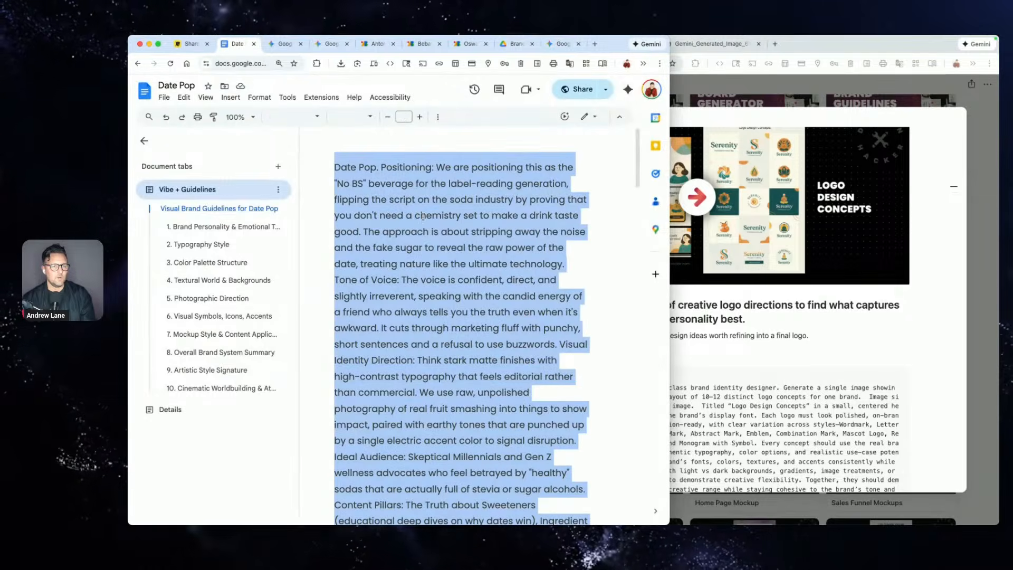
{"action": "left_click", "coordinate": [562, 43]}
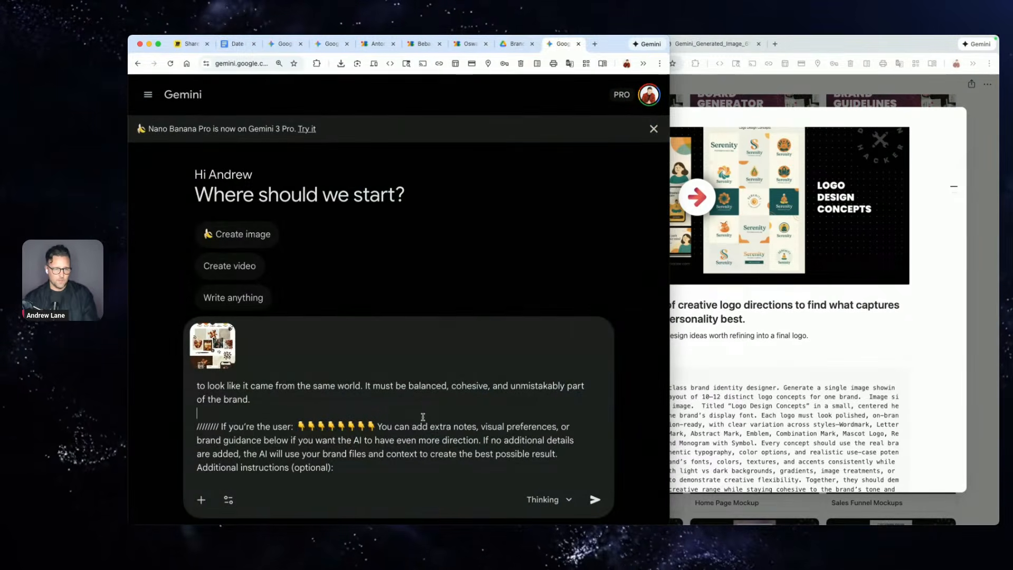
{"action": "key", "text": "super+v"}
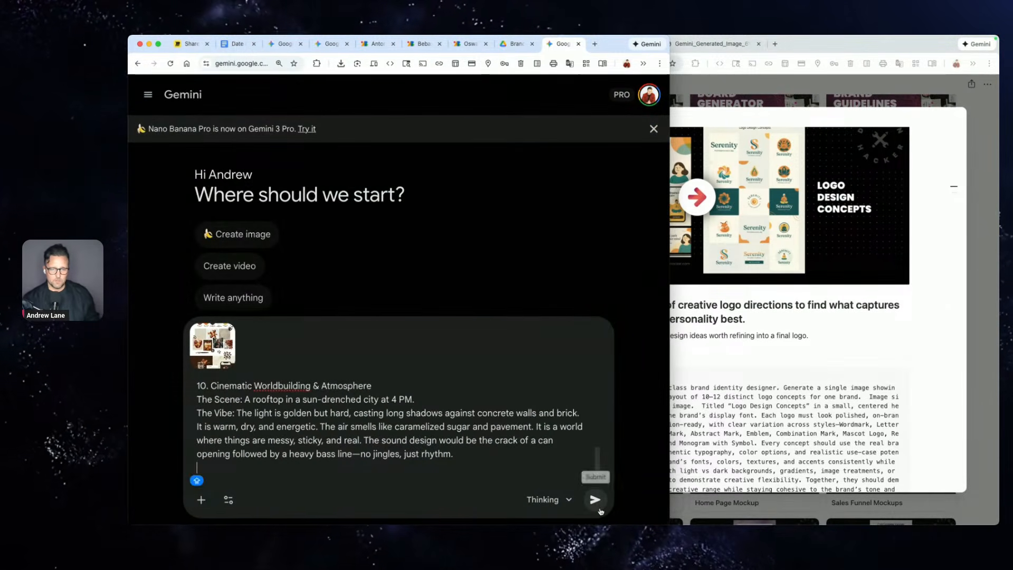
{"action": "left_click", "coordinate": [595, 499]}
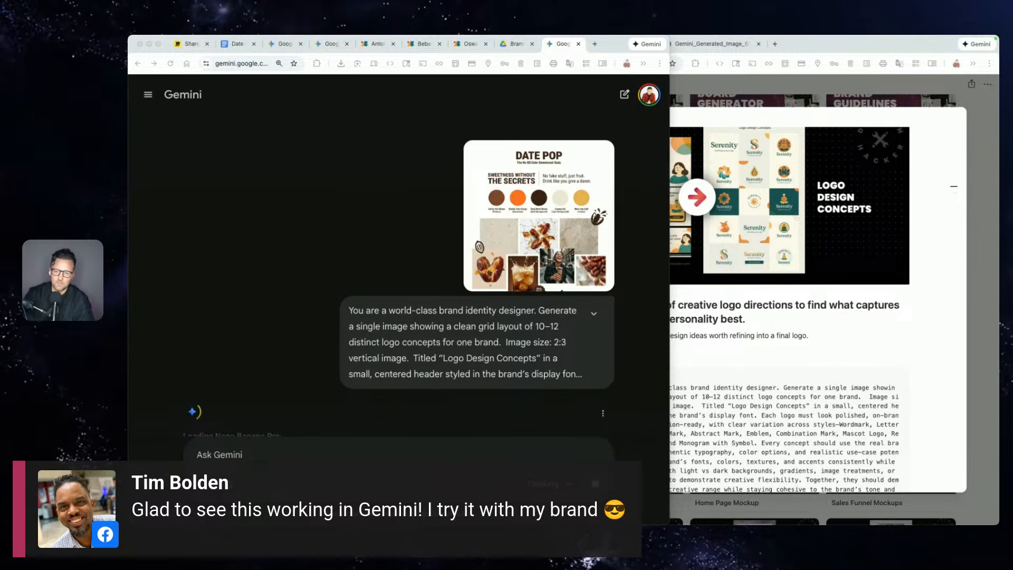
{"action": "left_click", "coordinate": [274, 339]}
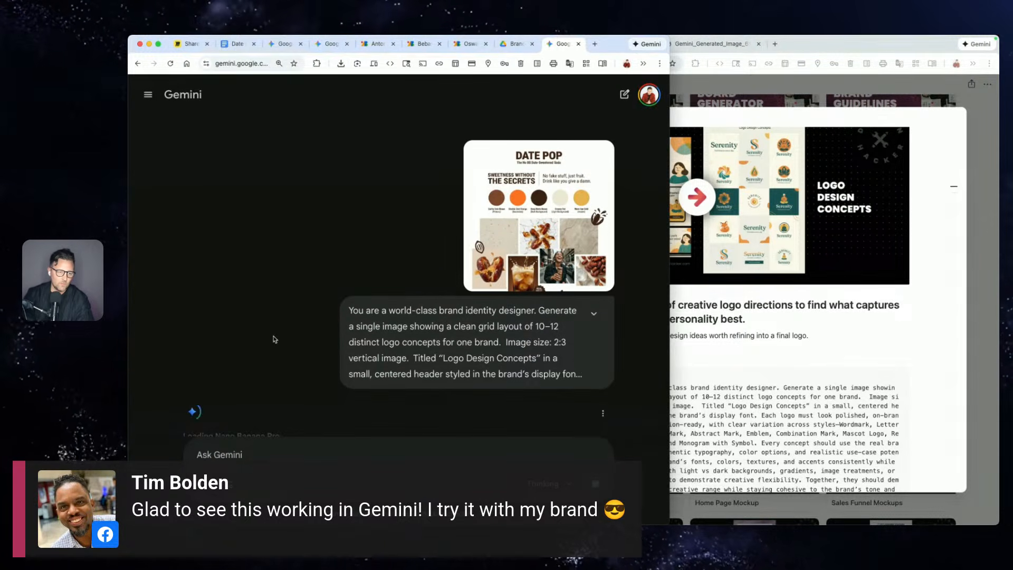
{"action": "scroll", "coordinate": [275, 339], "scroll_direction": "down", "scroll_amount": 1}
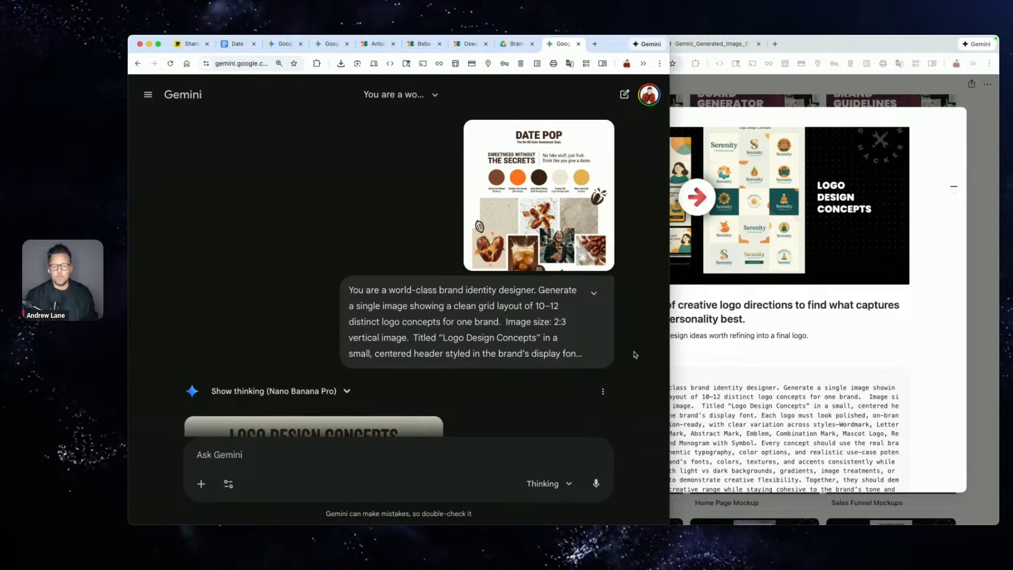
- Return to the AI Mood Board Prompts gallery, close the Logo Design Concepts entry and search the page for "AD"
{"action": "left_click", "coordinate": [997, 255]}
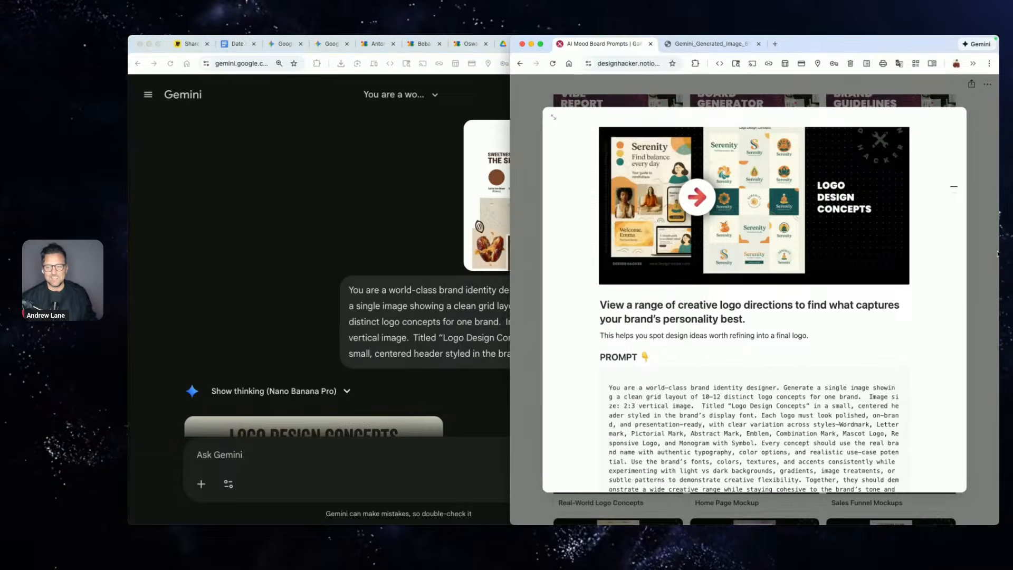
{"action": "left_click", "coordinate": [991, 255]}
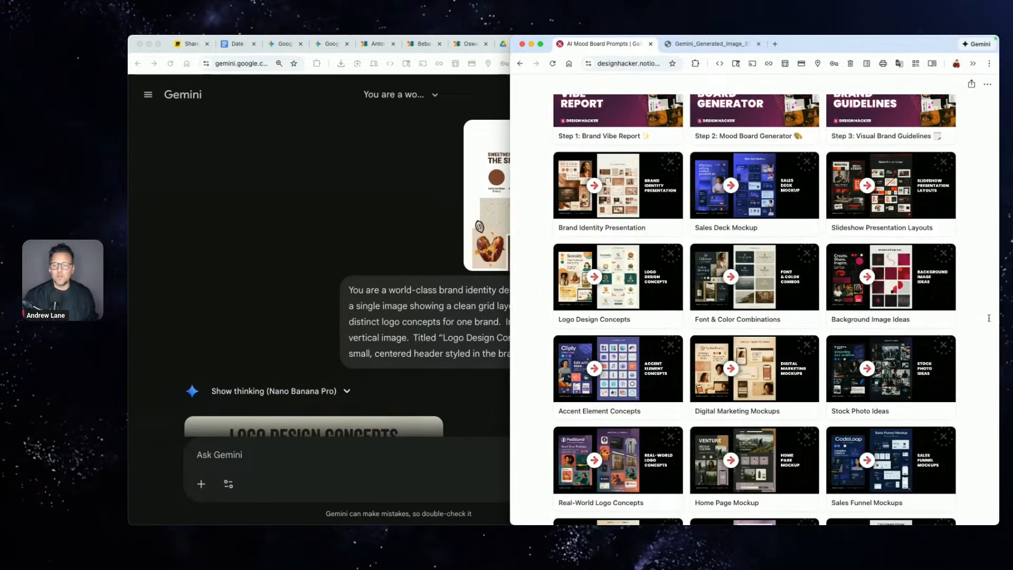
{"action": "scroll", "coordinate": [989, 317], "scroll_direction": "down", "scroll_amount": 5}
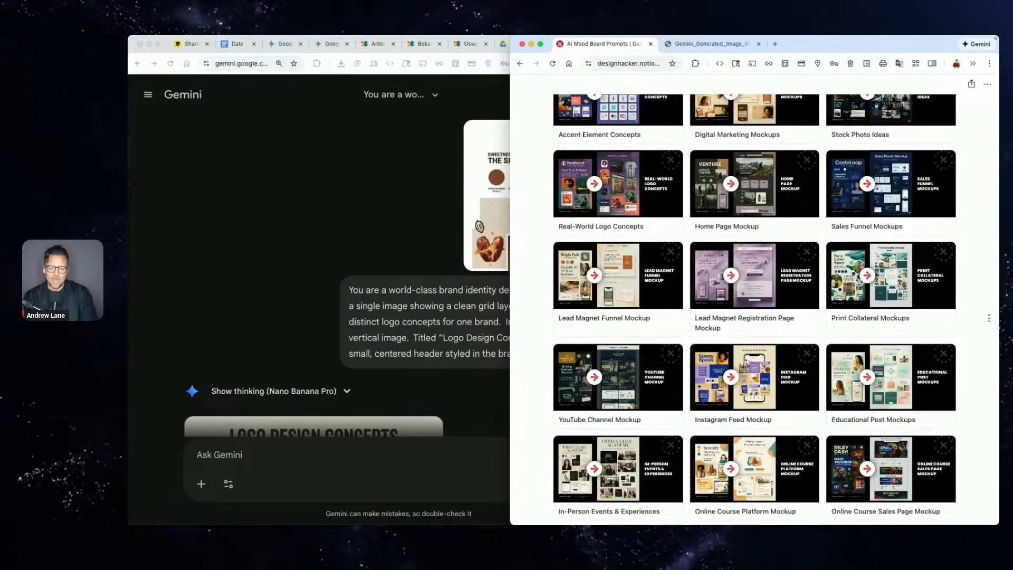
{"action": "scroll", "coordinate": [988, 318], "scroll_direction": "down", "scroll_amount": 3}
{"action": "scroll", "coordinate": [989, 318], "scroll_direction": "down", "scroll_amount": 2}
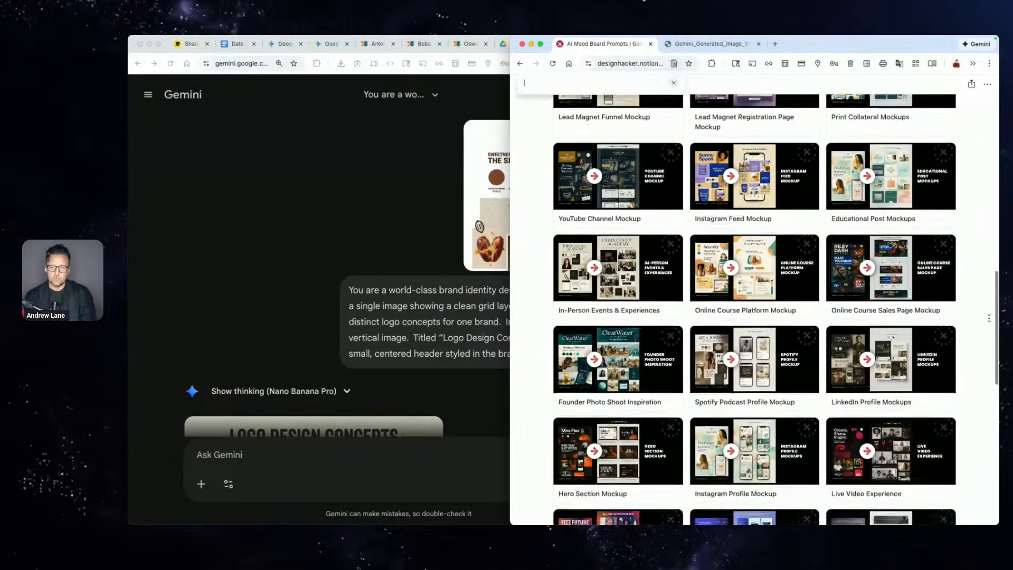
{"action": "key", "text": "ctrl+f"}
{"action": "type", "text": "AD"}
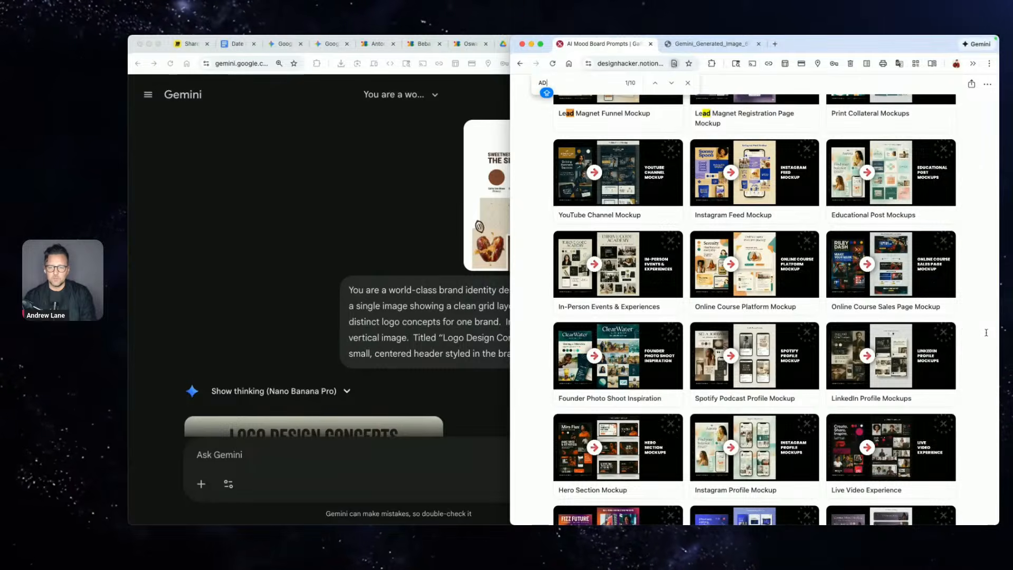
{"action": "scroll", "coordinate": [984, 332], "scroll_direction": "down", "scroll_amount": 5}
{"action": "scroll", "coordinate": [984, 331], "scroll_direction": "down", "scroll_amount": 2}
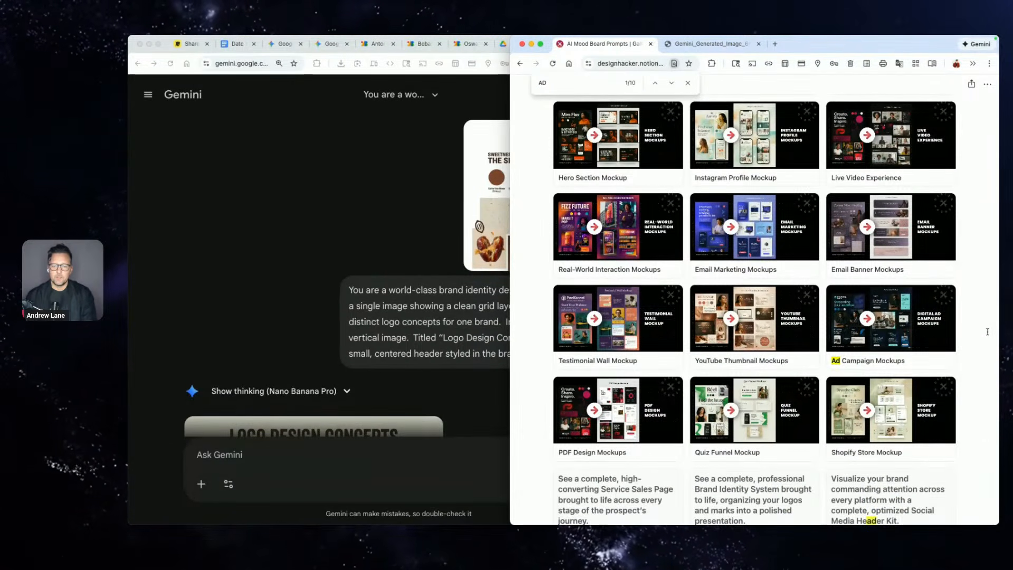
- Search the page for "POST" and filter the prompt gallery by "post"
{"action": "key", "text": "super+f"}
{"action": "type", "text": "POST"}
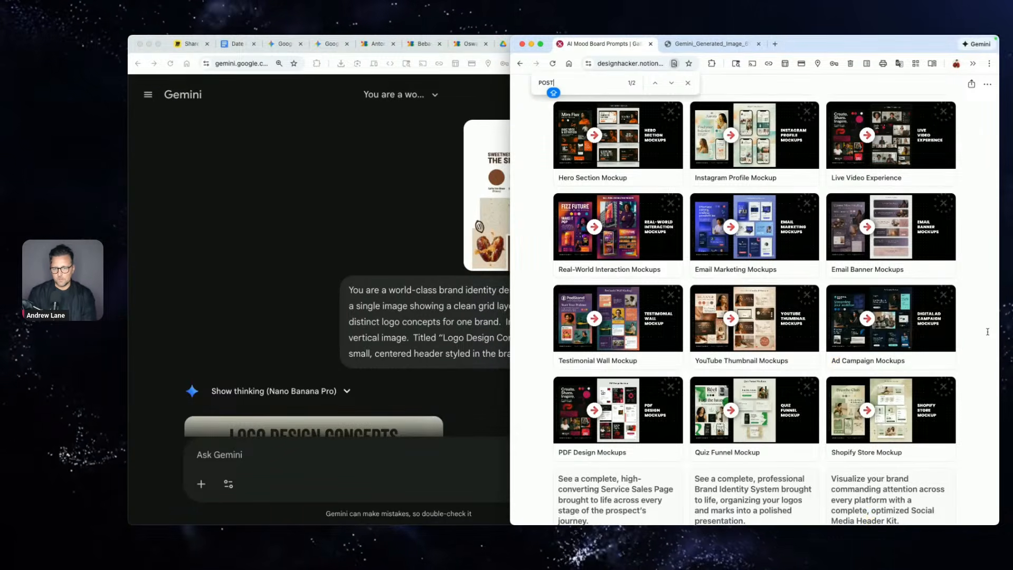
{"action": "scroll", "coordinate": [987, 332], "scroll_direction": "up", "scroll_amount": 10}
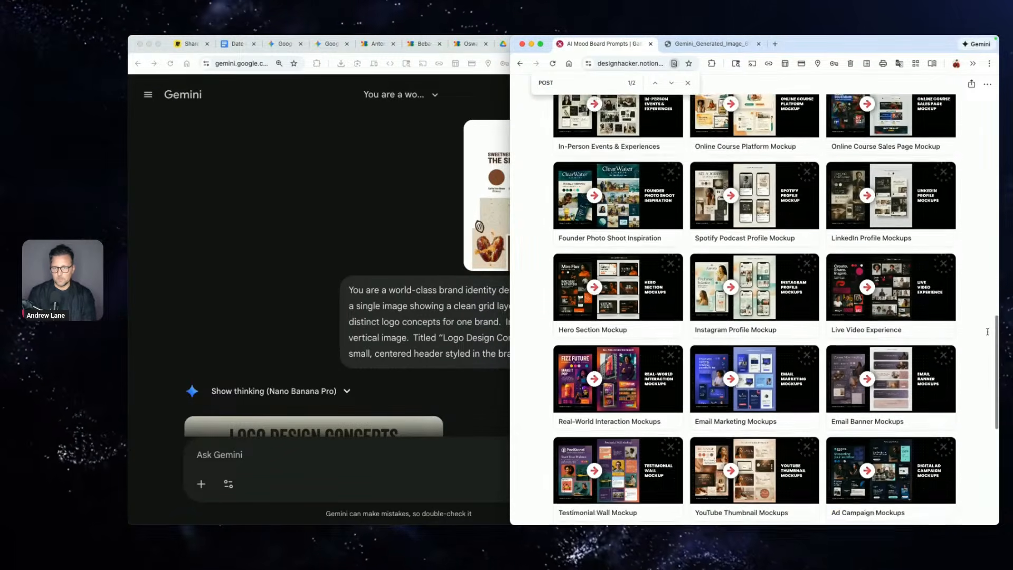
{"action": "type", "text": "post"}
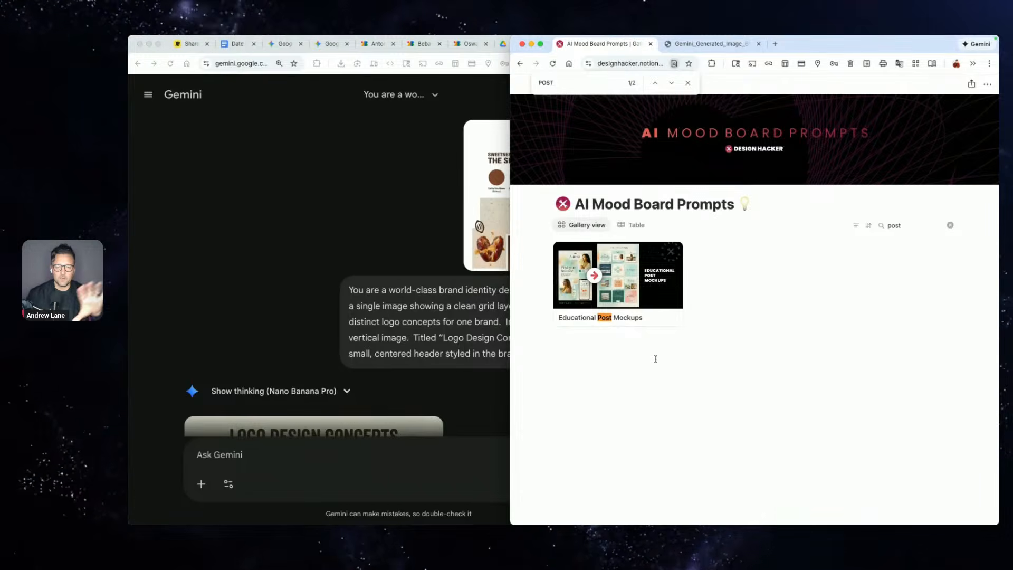
- Clear the gallery filter and look up prompts matching "instagr" and "youtub", one search at a time
{"action": "left_click", "coordinate": [949, 227]}
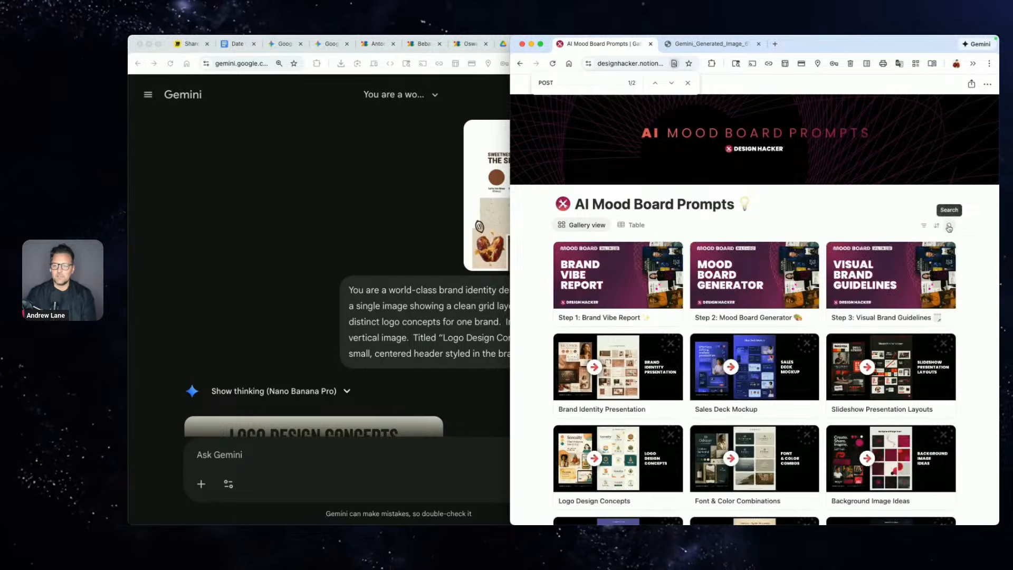
{"action": "type", "text": "instag"}
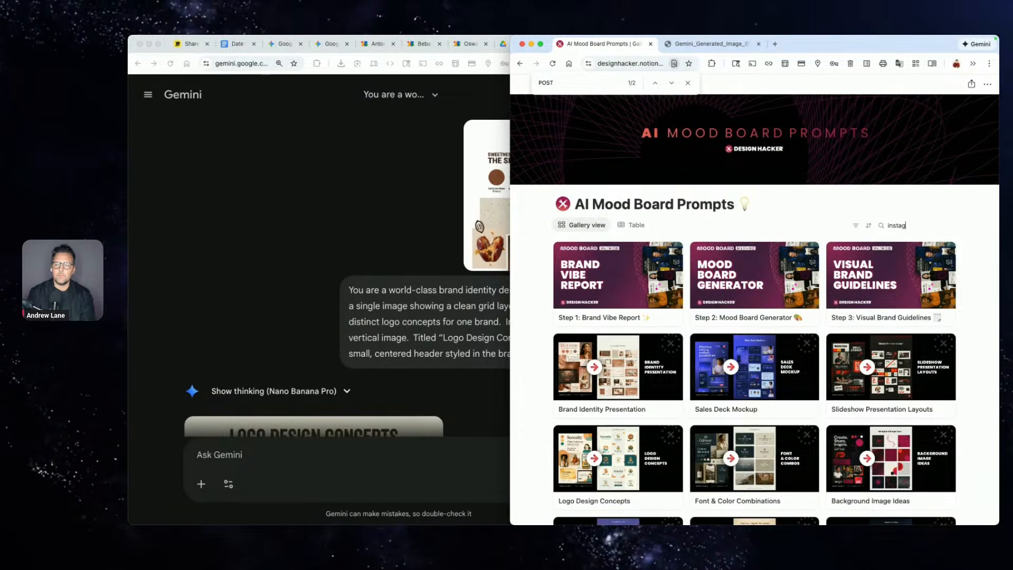
{"action": "type", "text": "r"}
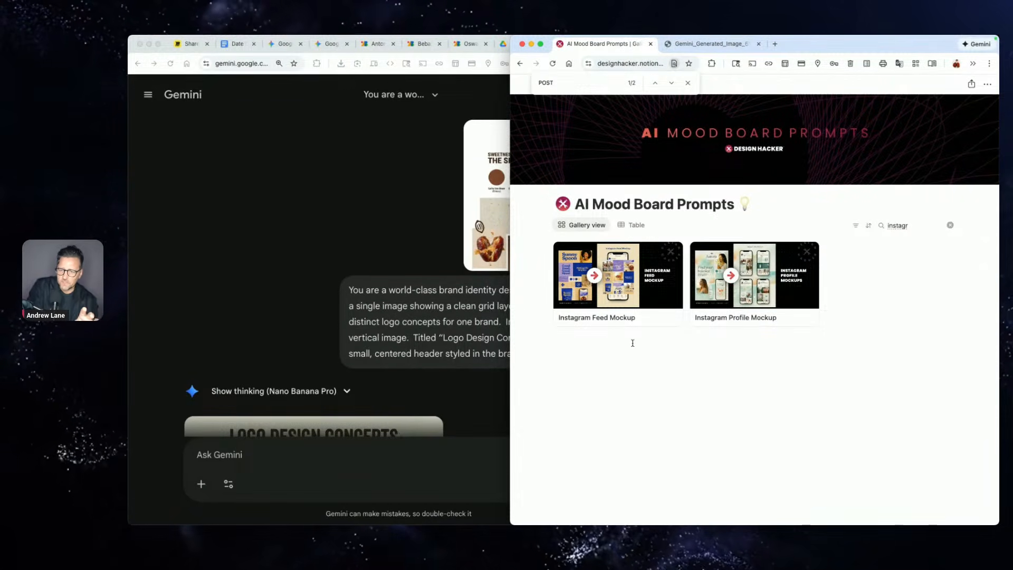
{"action": "left_click", "coordinate": [950, 226]}
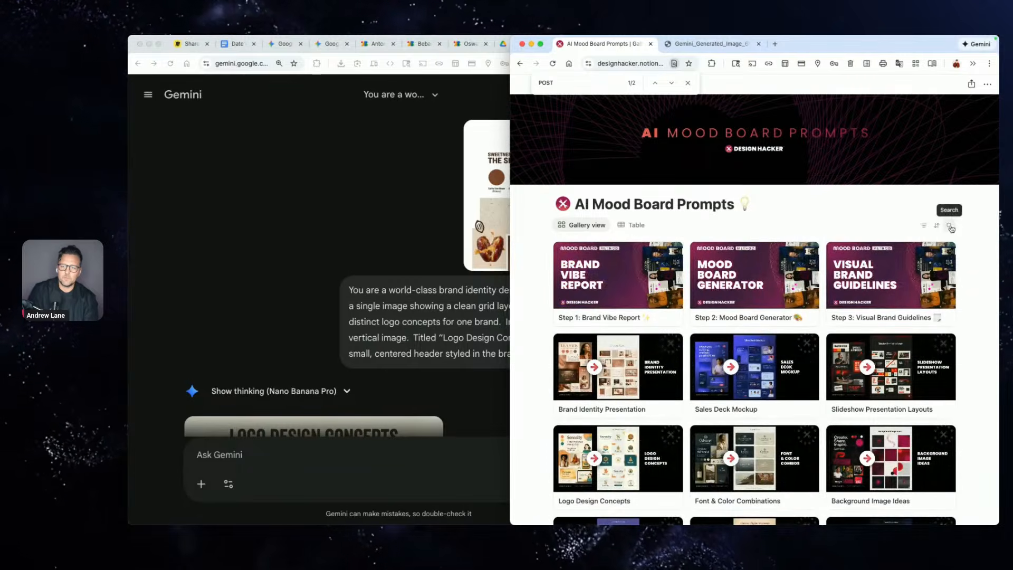
{"action": "type", "text": "youtub"}
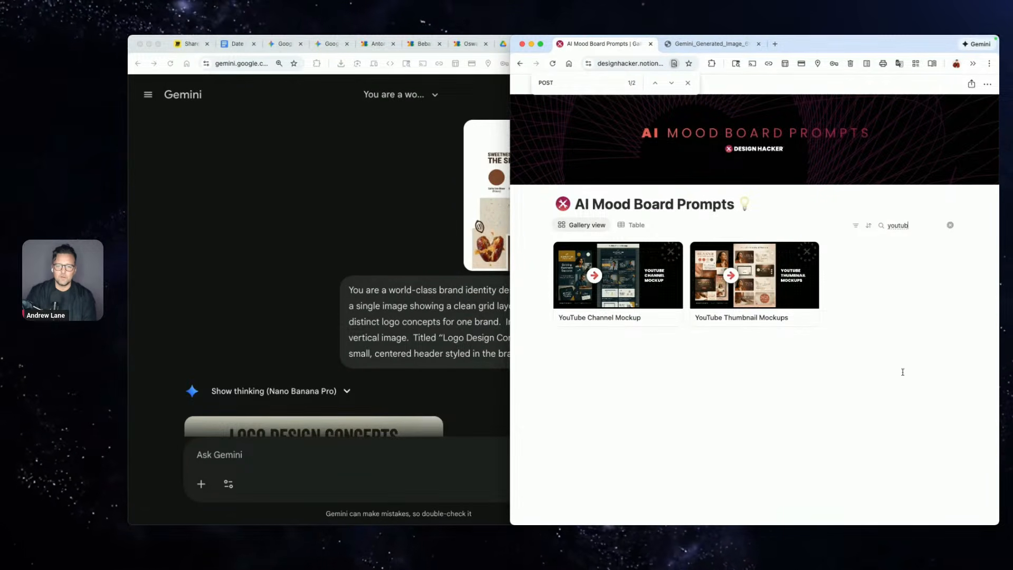
- Go back to the Gemini chat and download the generated Logo Design Concepts image at full size
{"action": "left_click", "coordinate": [280, 293]}
{"action": "scroll", "coordinate": [280, 293], "scroll_direction": "down", "scroll_amount": 6}
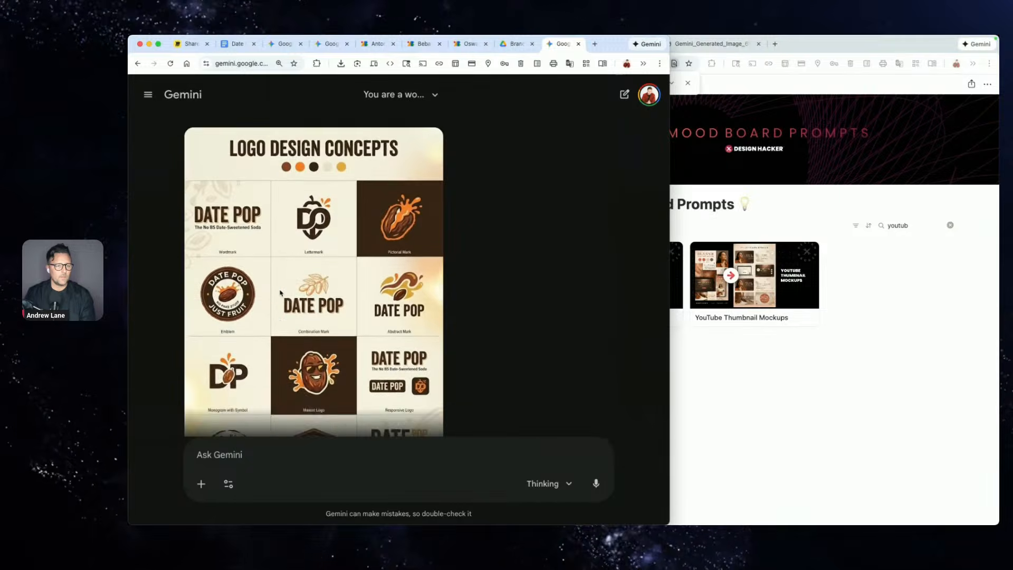
{"action": "scroll", "coordinate": [280, 292], "scroll_direction": "up", "scroll_amount": 1}
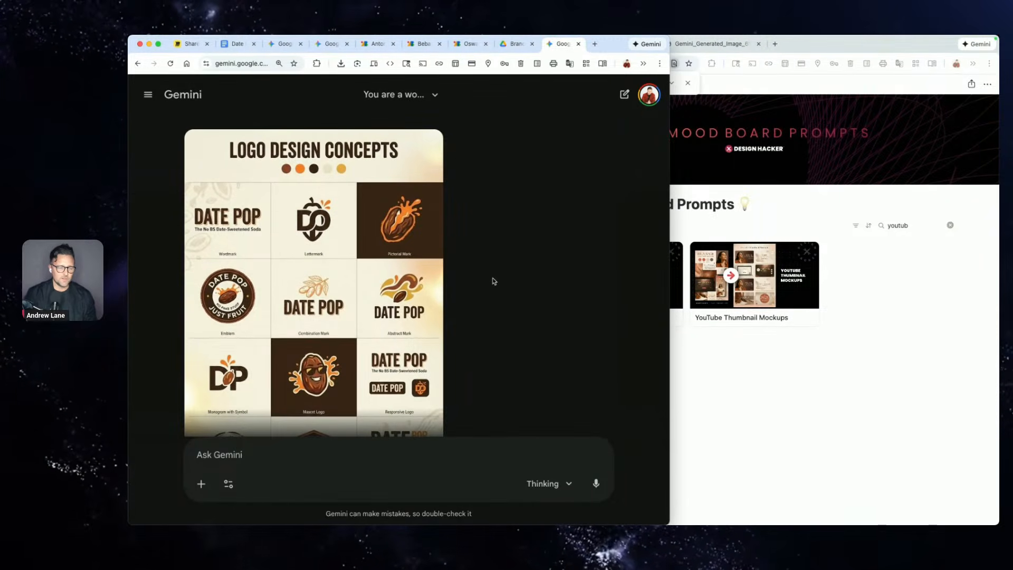
{"action": "left_click", "coordinate": [426, 151]}
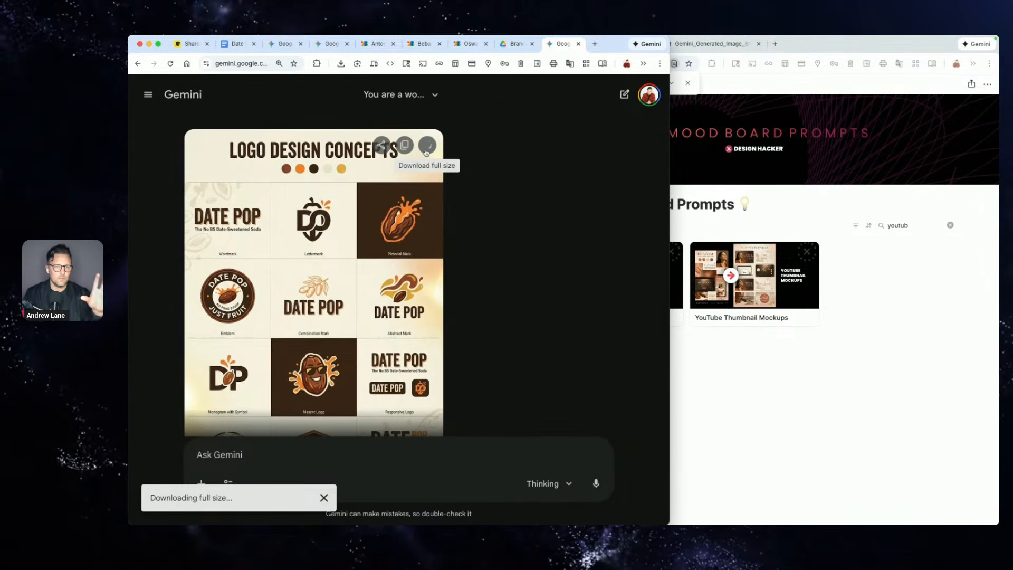
- View the Oswald font page, return to the Gemini chat and look over the generated Date Pop logo concepts
{"action": "left_click", "coordinate": [460, 46]}
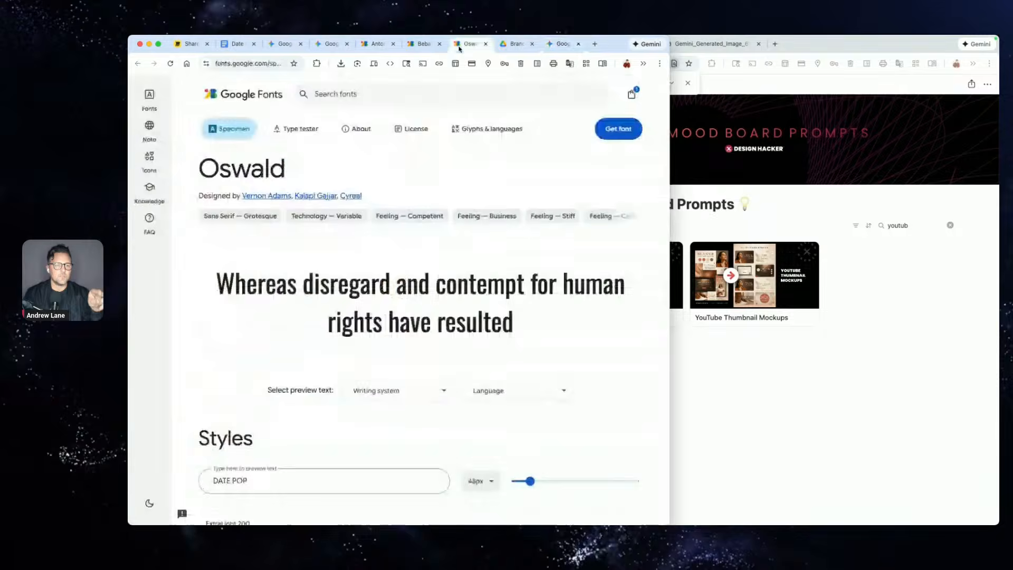
{"action": "triple_click", "coordinate": [343, 308]}
{"action": "left_click", "coordinate": [563, 43]}
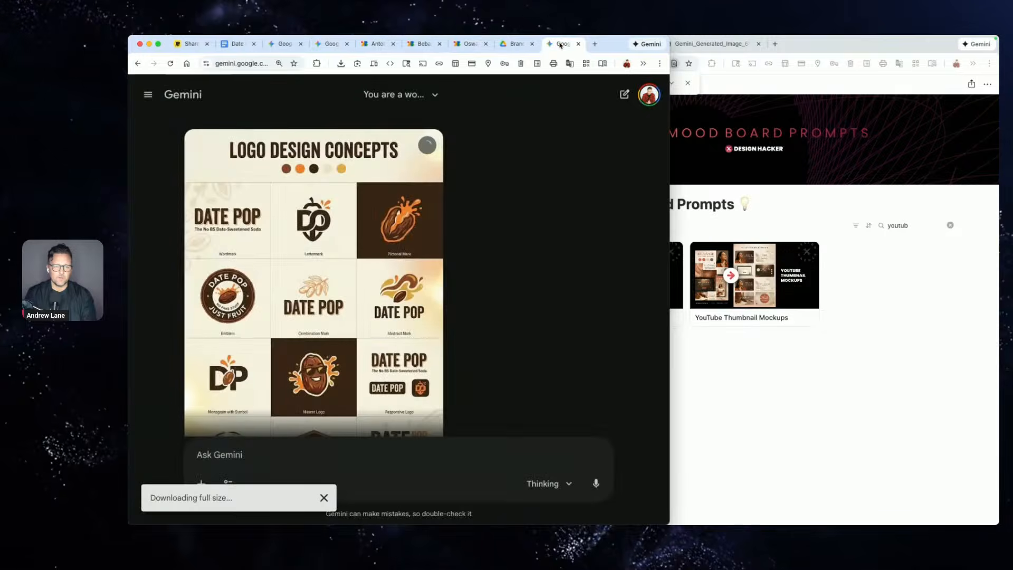
{"action": "scroll", "coordinate": [480, 287], "scroll_direction": "down", "scroll_amount": 3}
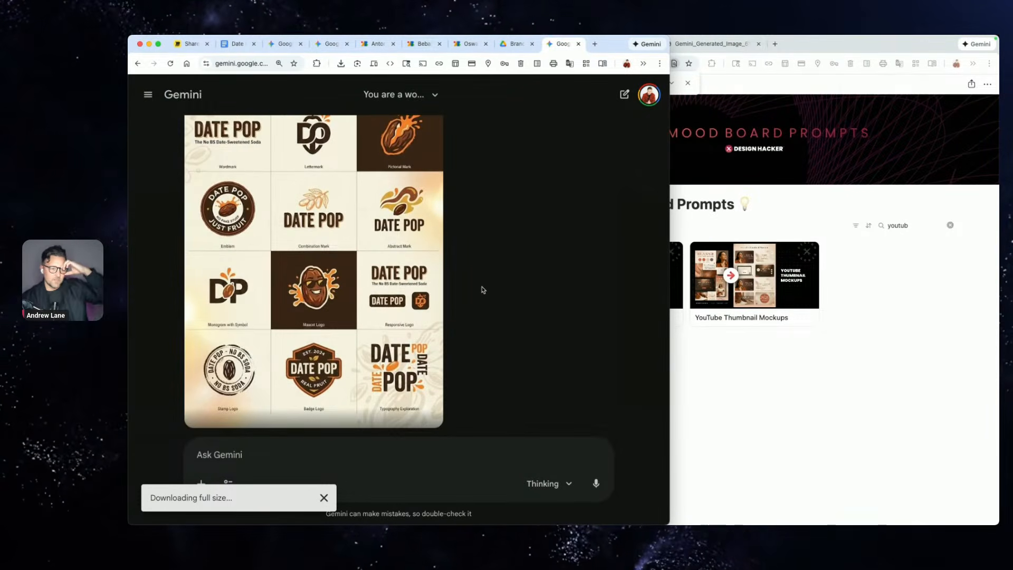
{"action": "scroll", "coordinate": [481, 290], "scroll_direction": "up", "scroll_amount": 2}
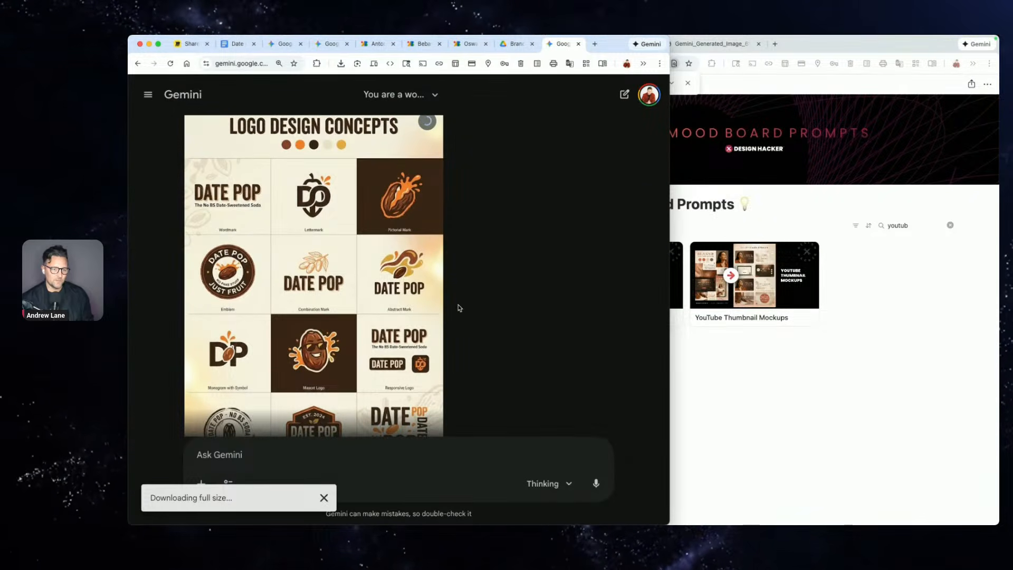
- Find the Date Pop section on the Shared Nano Banana Testing board in Miro, and return to the Gemini logo chat
{"action": "left_click", "coordinate": [192, 44]}
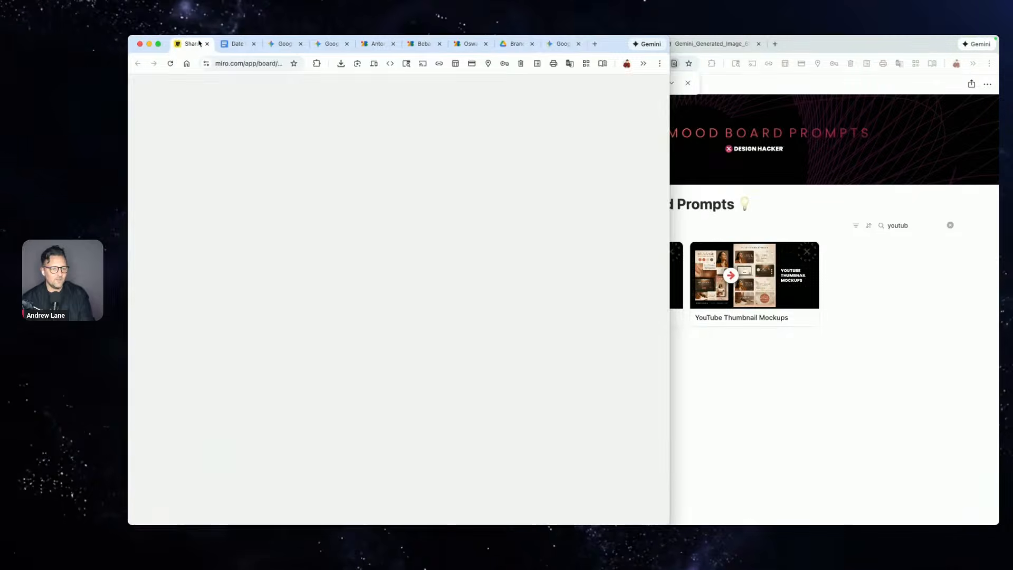
{"action": "scroll", "coordinate": [397, 325], "scroll_direction": "down", "scroll_amount": 10}
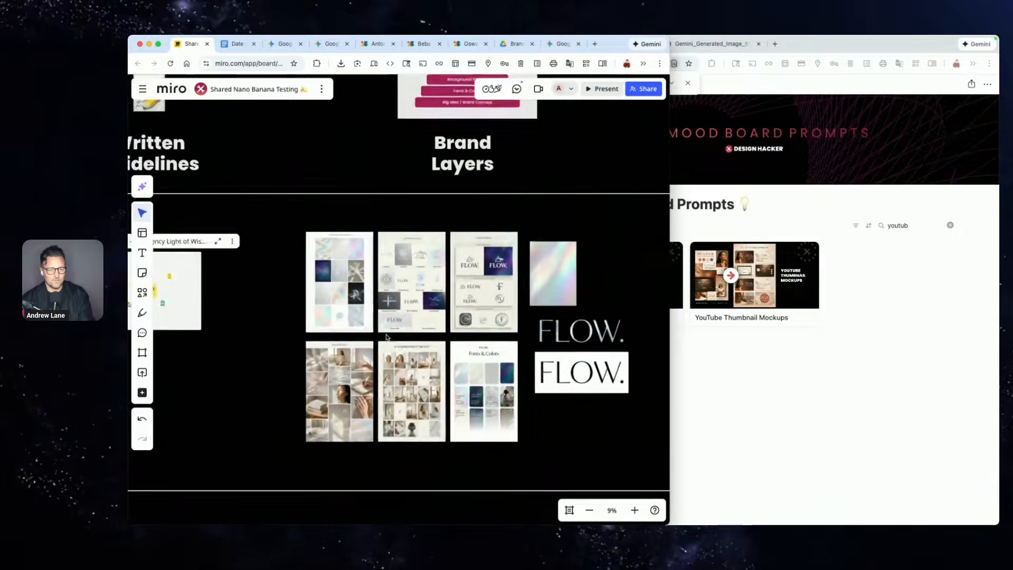
{"action": "scroll", "coordinate": [386, 337], "scroll_direction": "down", "scroll_amount": 5}
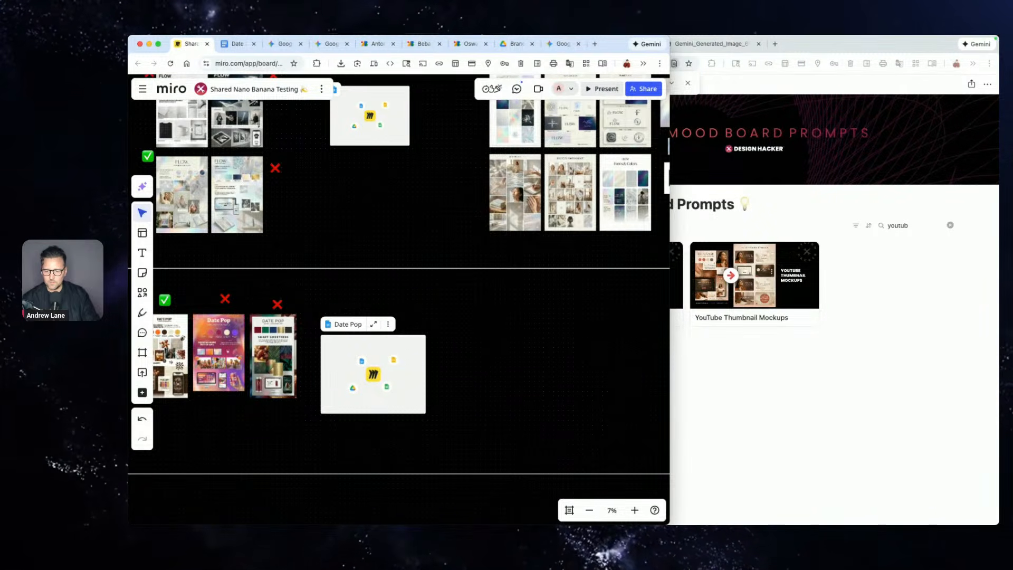
{"action": "left_click", "coordinate": [563, 44]}
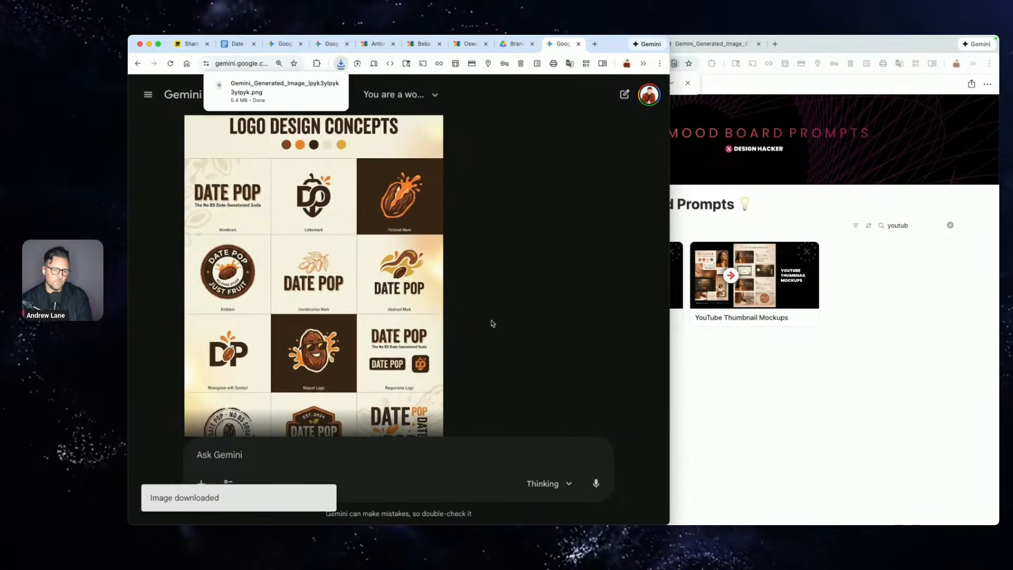
- Clear the "youtub" search in the AI Mood Board Prompts gallery and browse the full set of prompts
{"action": "left_click", "coordinate": [826, 392]}
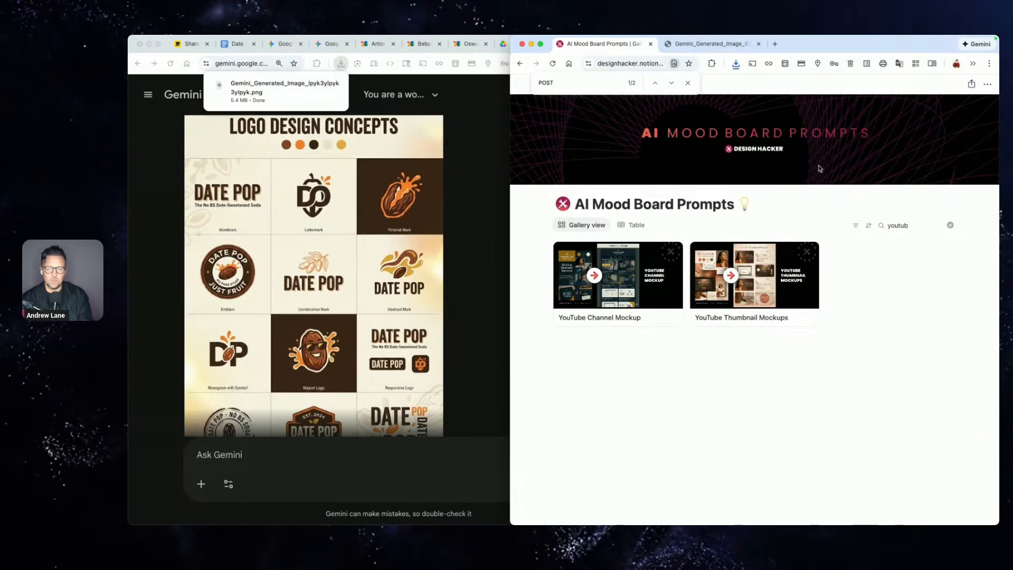
{"action": "left_click", "coordinate": [950, 225]}
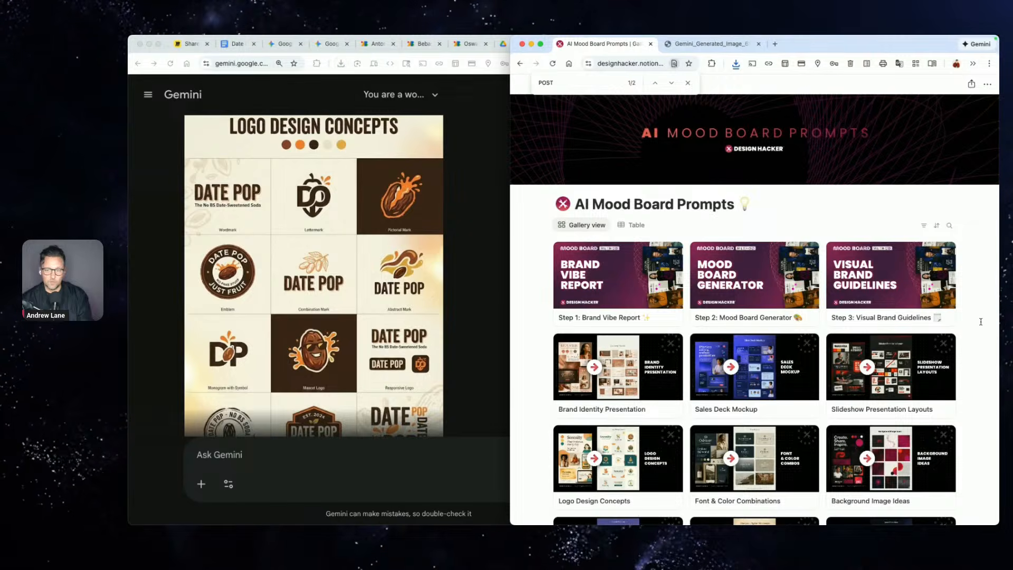
{"action": "scroll", "coordinate": [981, 321], "scroll_direction": "down", "scroll_amount": 3}
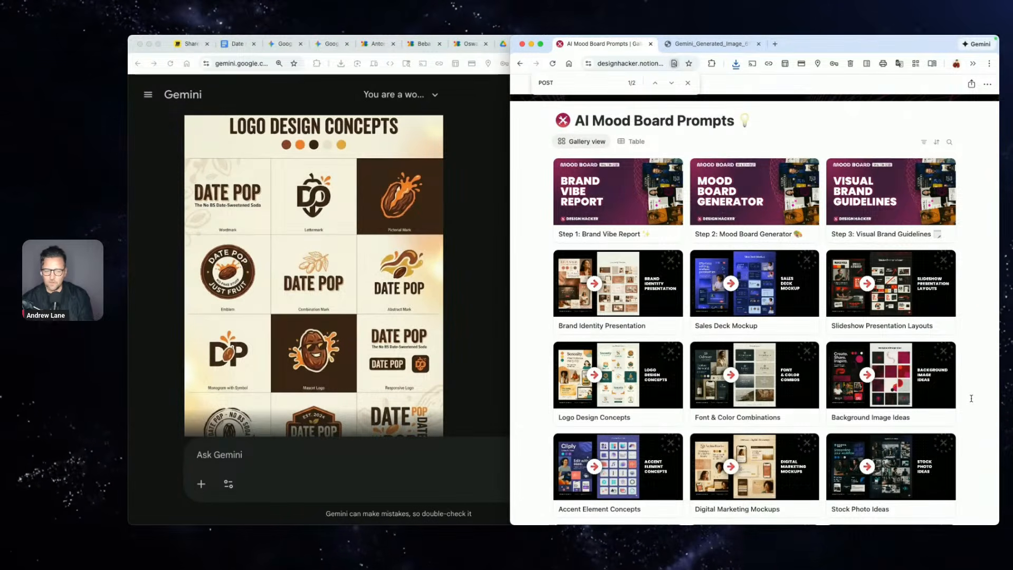
- Review the Logo Design Concepts image in the Gemini chat, focusing on the mascot logo
{"action": "left_click", "coordinate": [446, 254]}
{"action": "scroll", "coordinate": [449, 256], "scroll_direction": "up", "scroll_amount": 5}
{"action": "scroll", "coordinate": [449, 256], "scroll_direction": "down", "scroll_amount": 8}
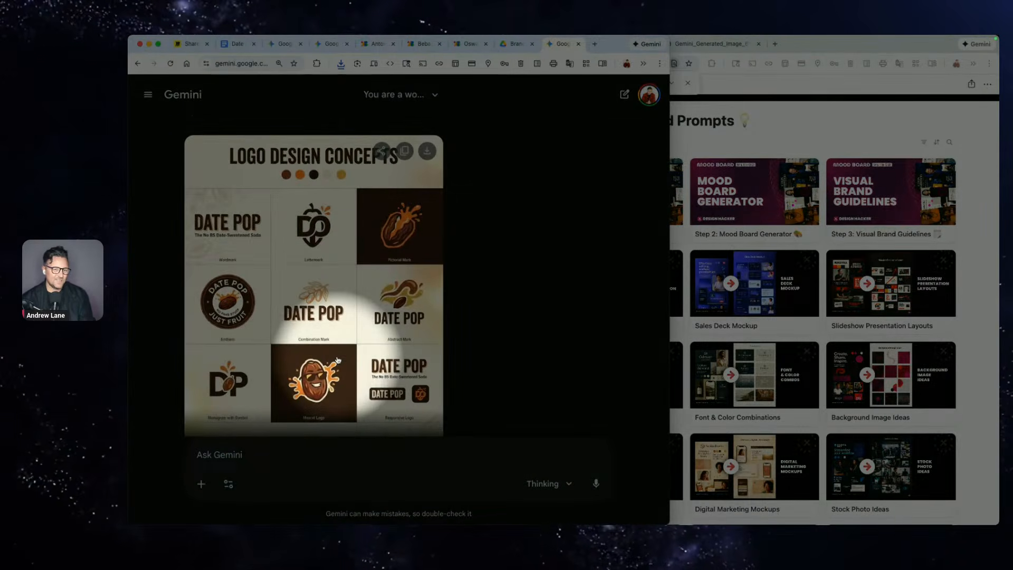
{"action": "key", "text": "F1"}
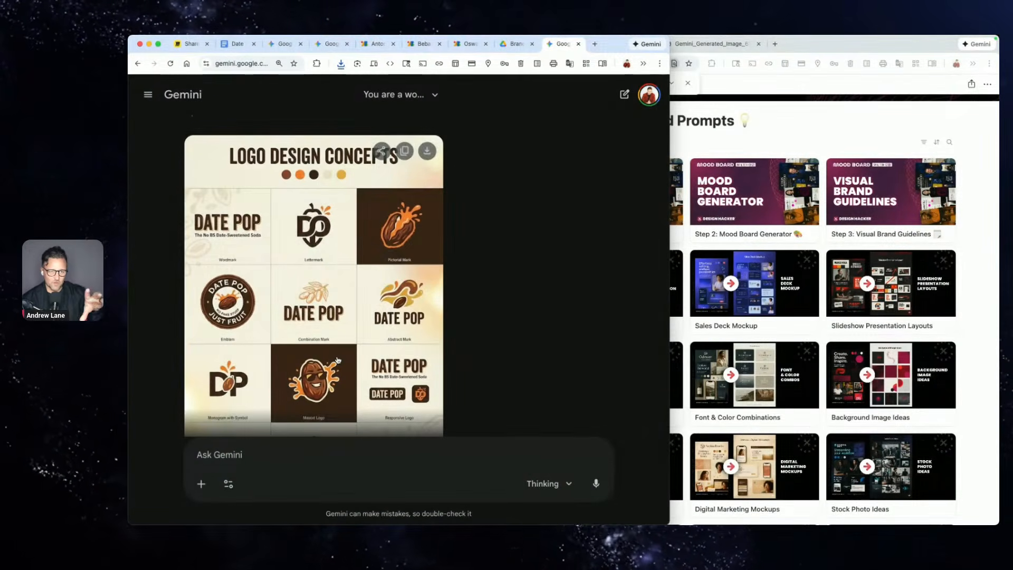
- Duplicate the Gemini logo chat's tab, widen the browser window and start a new chat in the duplicate
{"action": "right_click", "coordinate": [561, 45]}
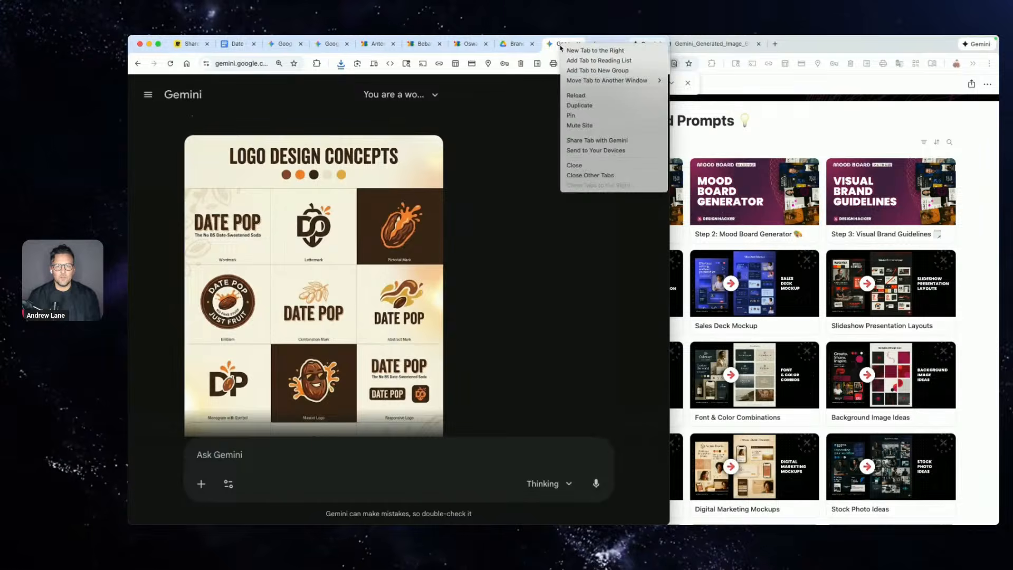
{"action": "left_click", "coordinate": [587, 106]}
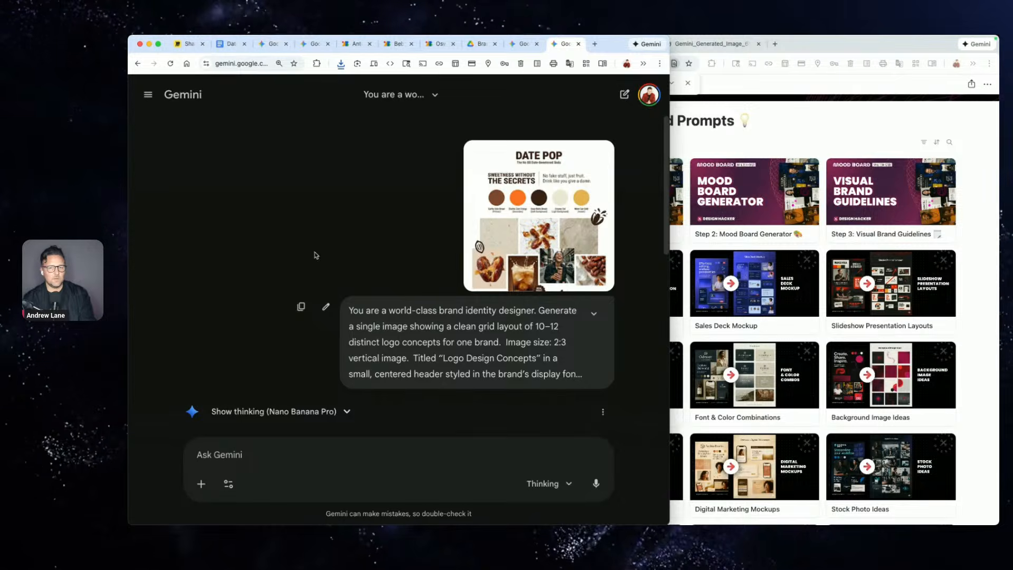
{"action": "left_click_drag", "start_coordinate": [670, 221], "coordinate": [762, 223]}
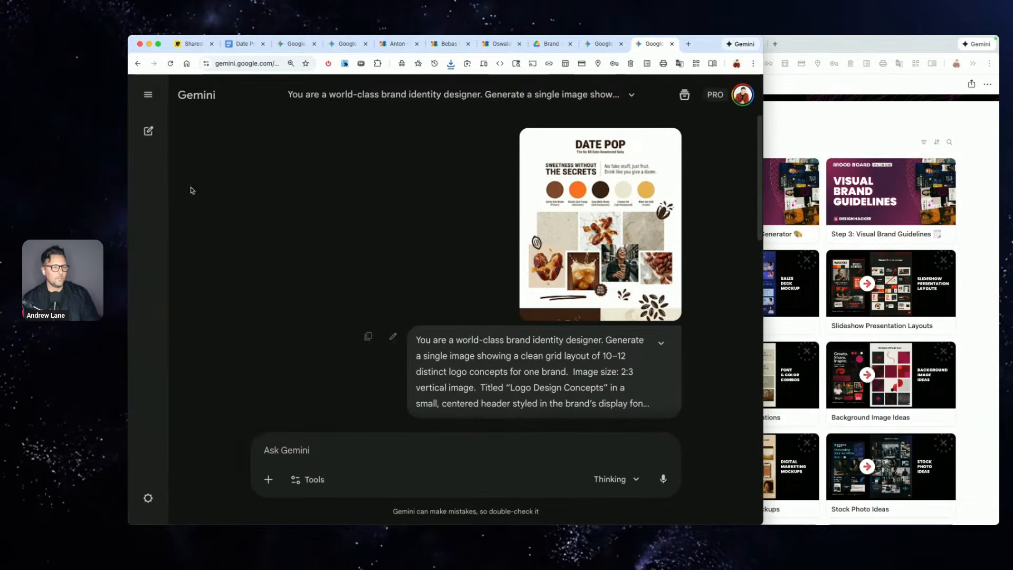
{"action": "left_click", "coordinate": [148, 130]}
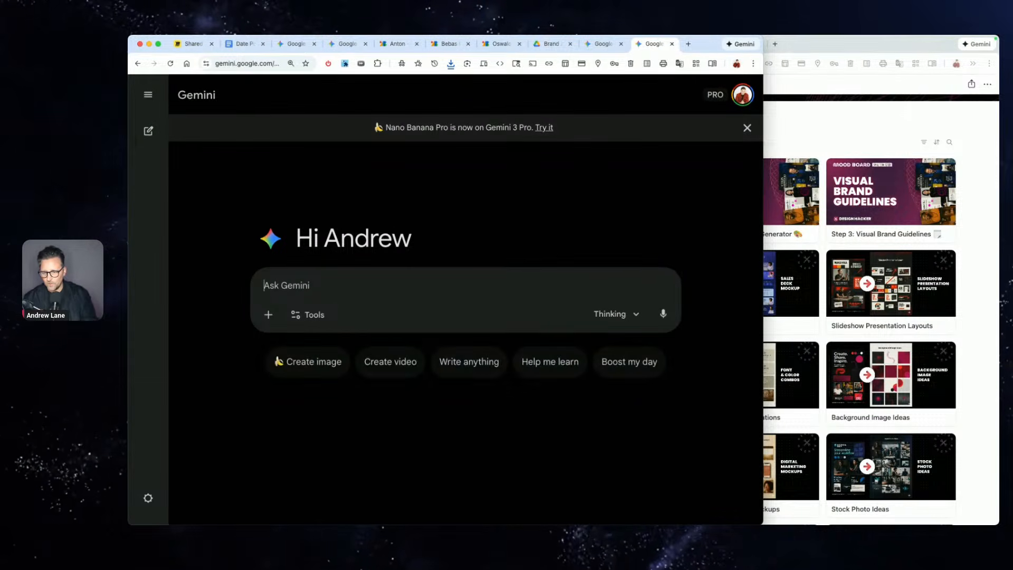
- Preview the Date Pop mood board image file and attach it to the new Gemini chat
{"action": "key", "text": "space"}
{"action": "key", "text": "space"}
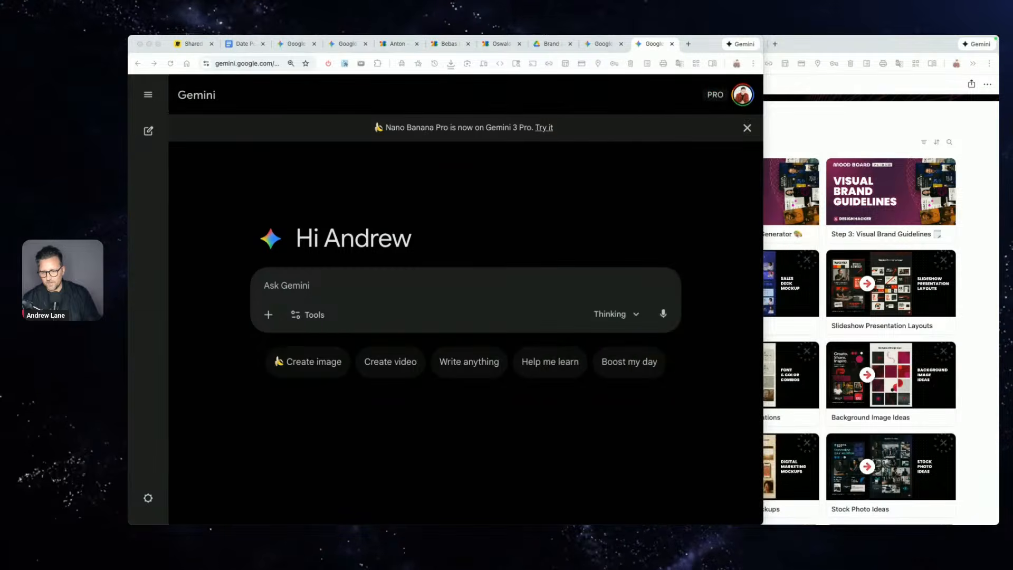
{"action": "left_click_drag", "start_coordinate": [1003, 527], "coordinate": [514, 306]}
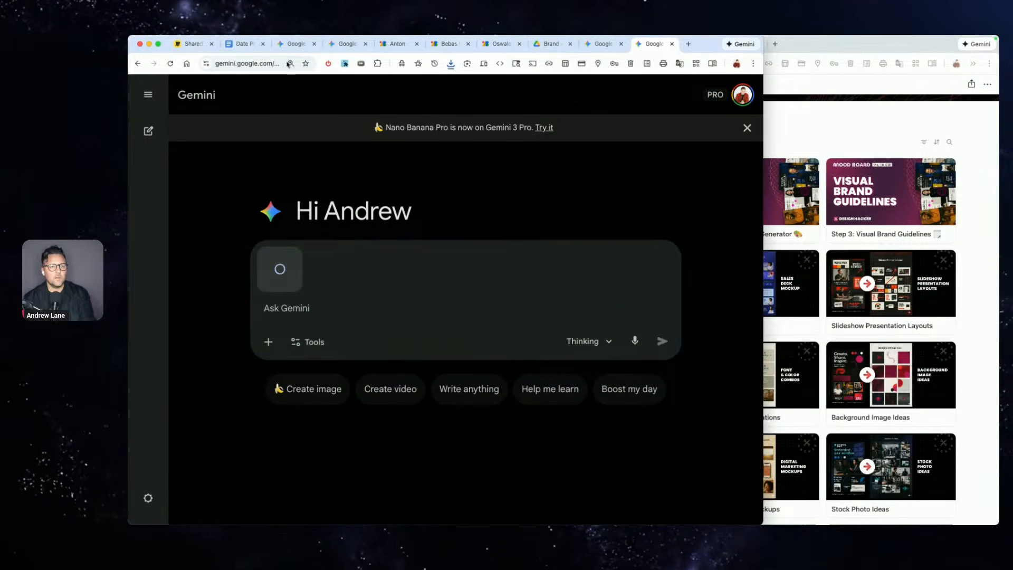
- Check the Date Pop vibe and guidelines text in Google Docs and paste it into the new Gemini prompt
{"action": "left_click", "coordinate": [244, 44]}
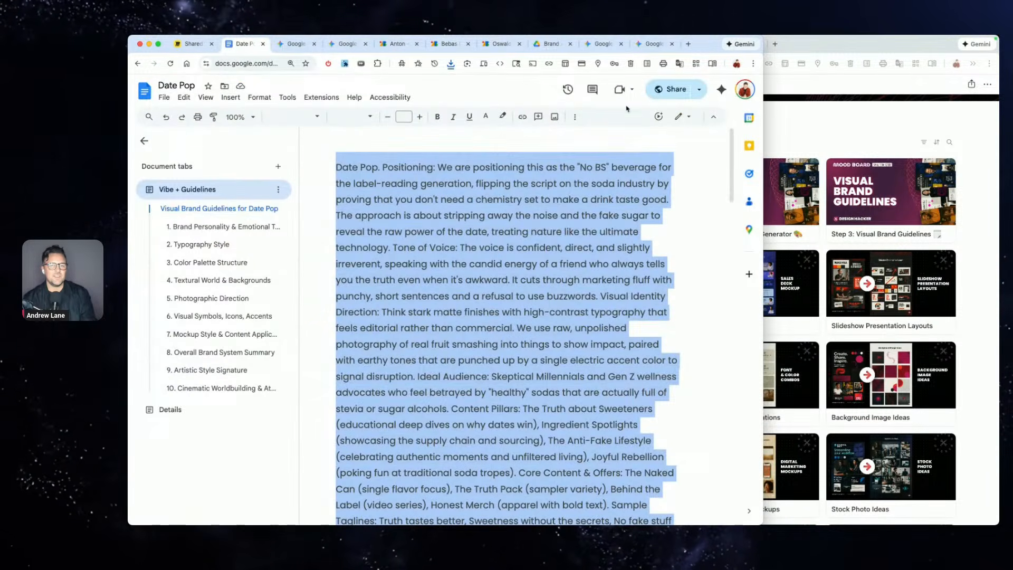
{"action": "left_click", "coordinate": [653, 43]}
{"action": "key", "text": "super+v"}
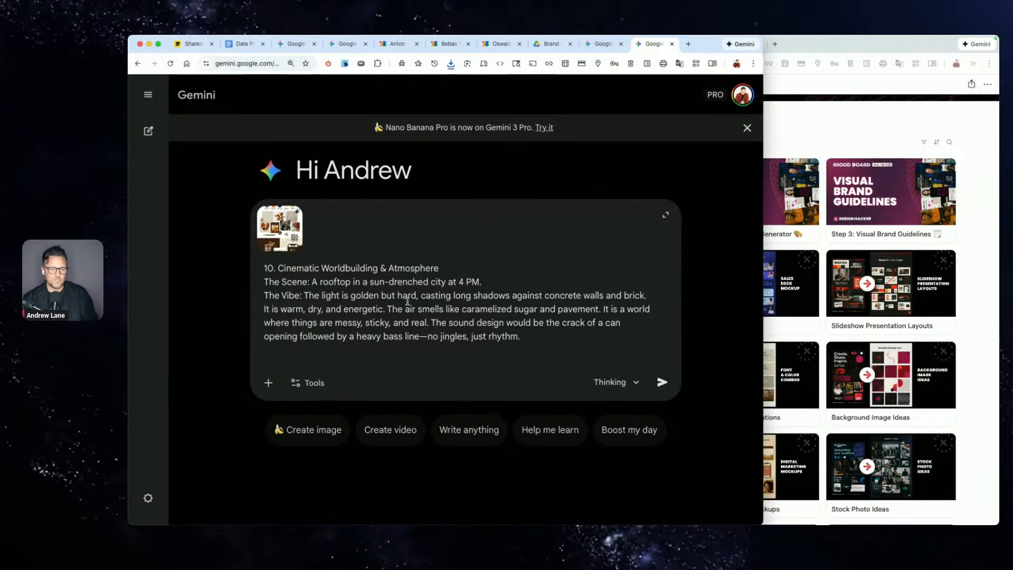
{"action": "scroll", "coordinate": [407, 301], "scroll_direction": "down", "scroll_amount": 5}
- Open the Background Image Ideas entry in the prompt gallery, view its example image and copy its prompt
{"action": "left_click", "coordinate": [979, 241]}
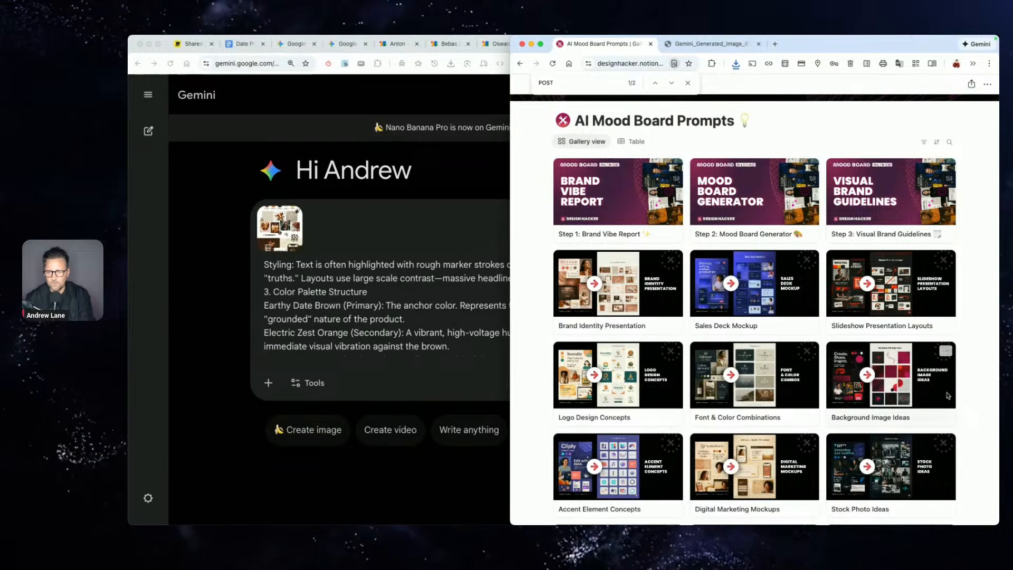
{"action": "left_click", "coordinate": [897, 380]}
{"action": "scroll", "coordinate": [880, 265], "scroll_direction": "down", "scroll_amount": 3}
{"action": "left_click", "coordinate": [880, 265]}
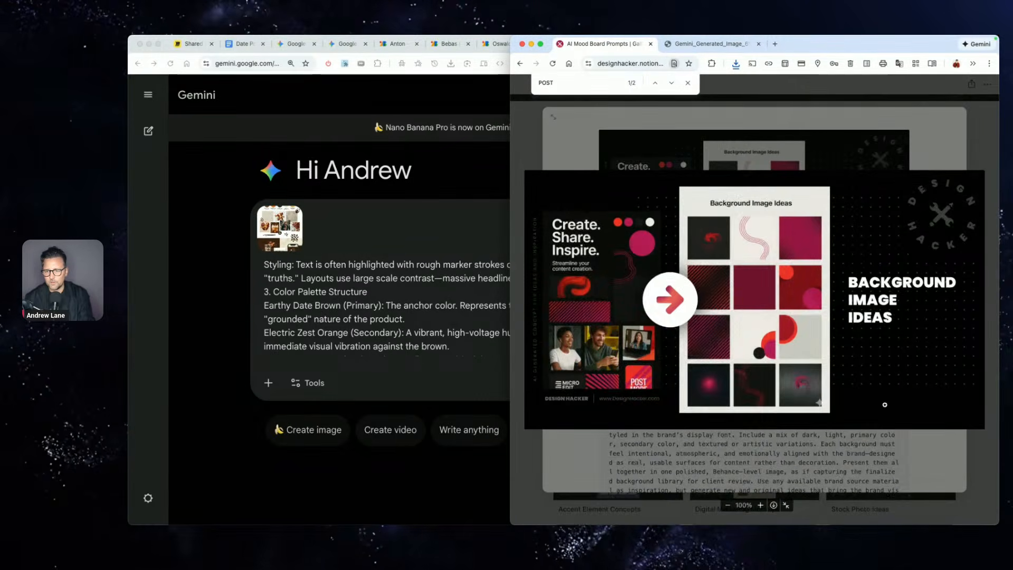
{"action": "left_click", "coordinate": [900, 432]}
{"action": "scroll", "coordinate": [888, 432], "scroll_direction": "up", "scroll_amount": 1}
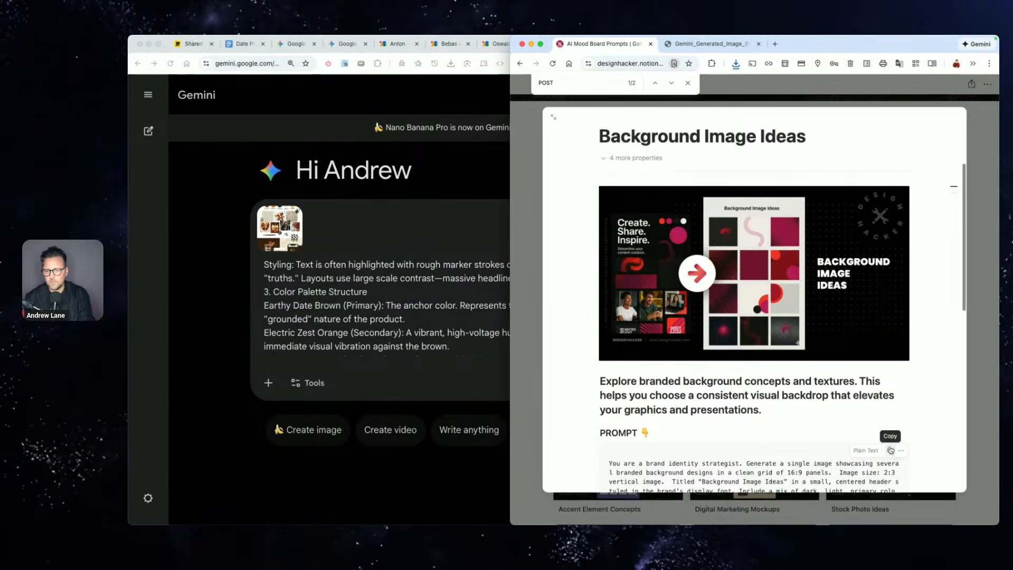
{"action": "left_click", "coordinate": [890, 450]}
- Paste the Background Image Ideas prompt ahead of the Date Pop brand text in Gemini and submit it
{"action": "left_click", "coordinate": [432, 267]}
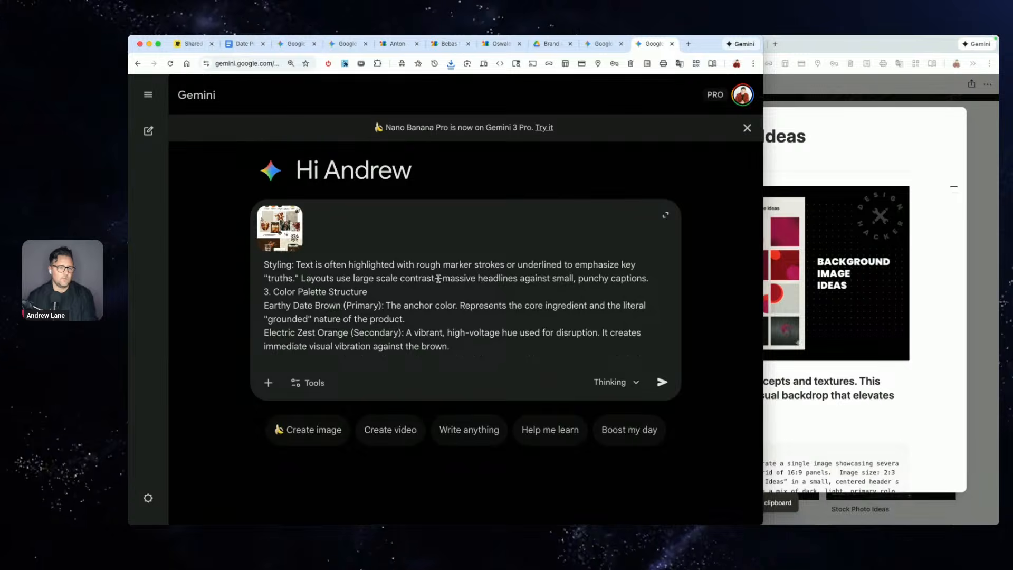
{"action": "key", "text": "super+Up"}
{"action": "key", "text": "super+v"}
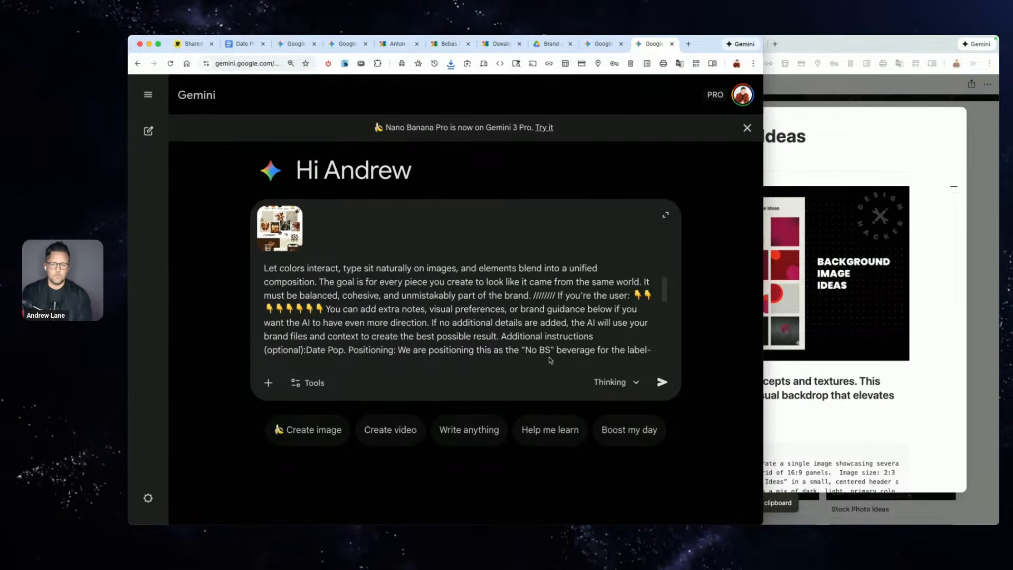
{"action": "left_click", "coordinate": [662, 381]}
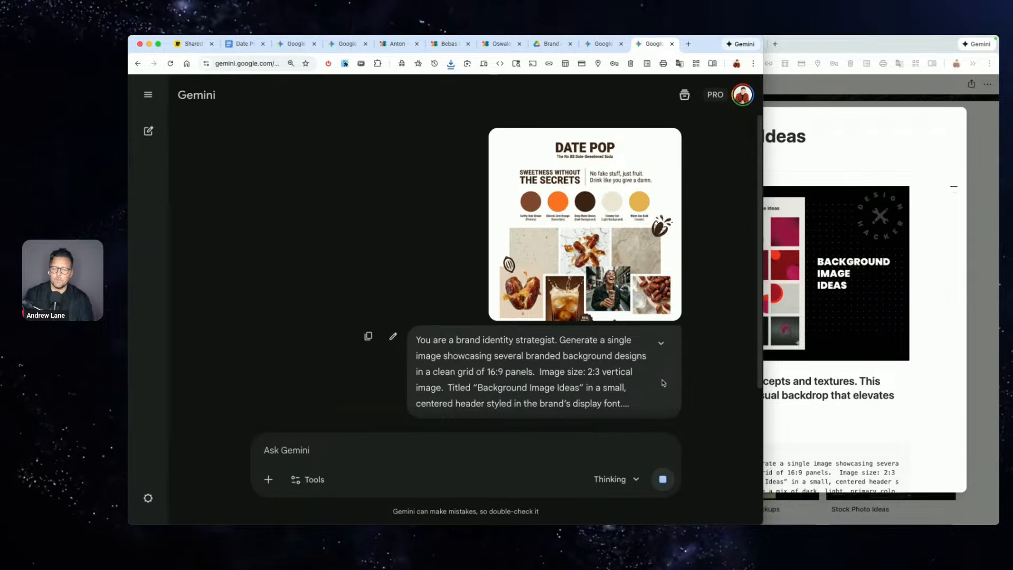
- Look through the logo, Visual Brand Guidelines and Brand Vibe Report chats, and close the Brand Vibe Report Options chat
{"action": "left_click", "coordinate": [599, 45]}
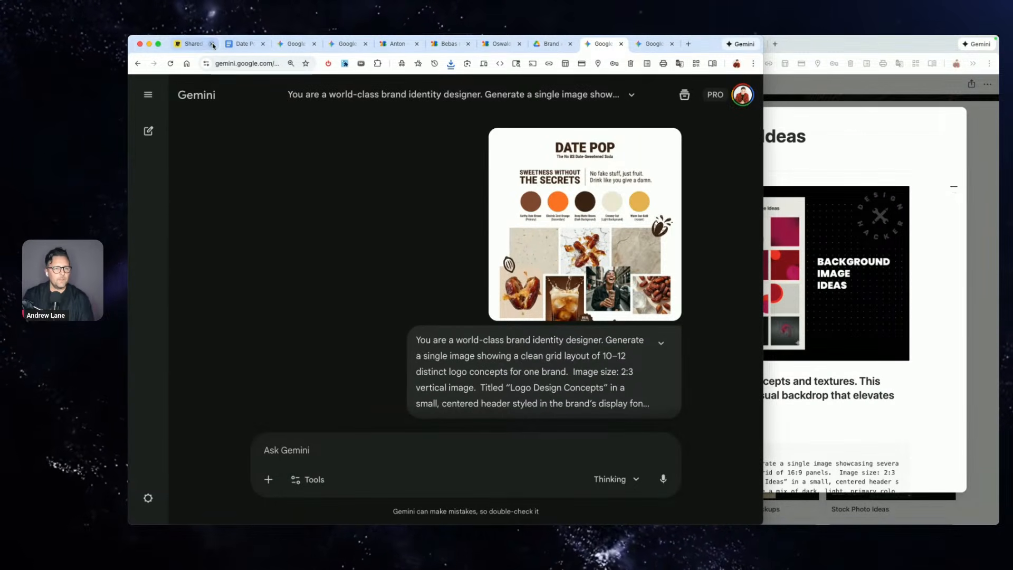
{"action": "left_click", "coordinate": [348, 45]}
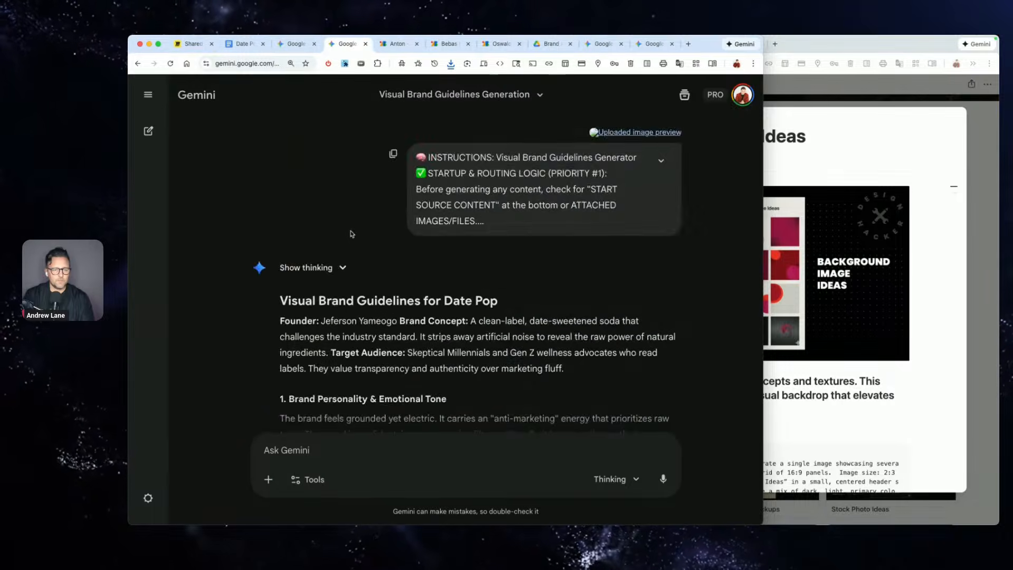
{"action": "scroll", "coordinate": [350, 231], "scroll_direction": "down", "scroll_amount": 6}
{"action": "left_click", "coordinate": [294, 45]}
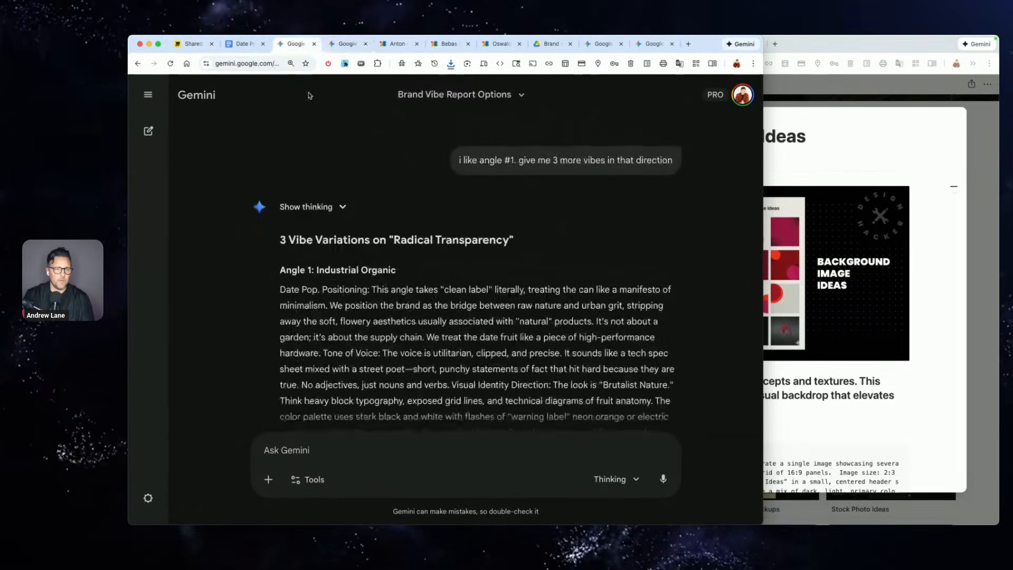
{"action": "scroll", "coordinate": [297, 151], "scroll_direction": "down", "scroll_amount": 15}
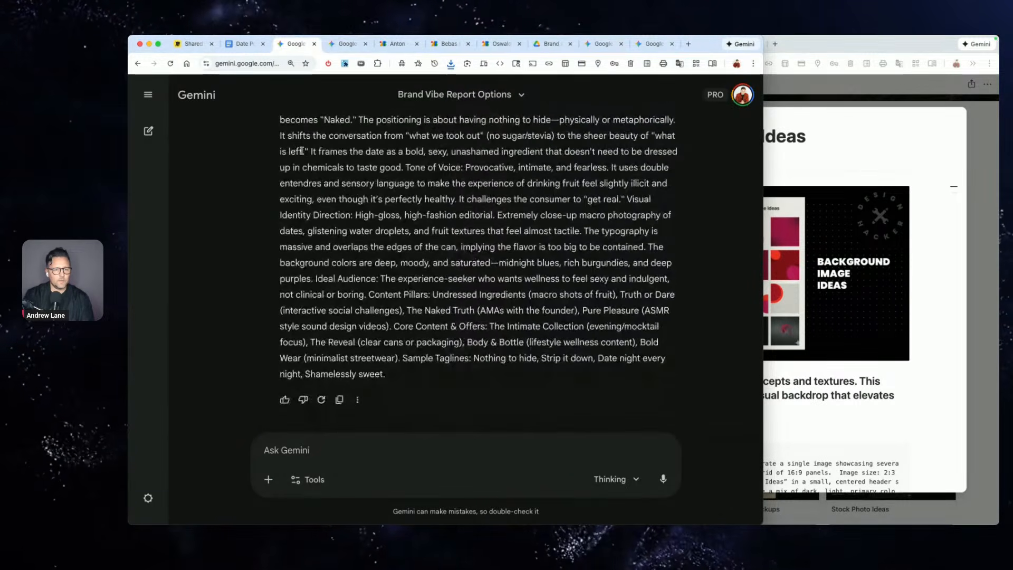
{"action": "key", "text": "super+w"}
- Open the DM Sans, Inter and Roboto body font links from the Visual Brand Guidelines Generation chat in separate tabs
{"action": "scroll", "coordinate": [325, 213], "scroll_direction": "down", "scroll_amount": 20}
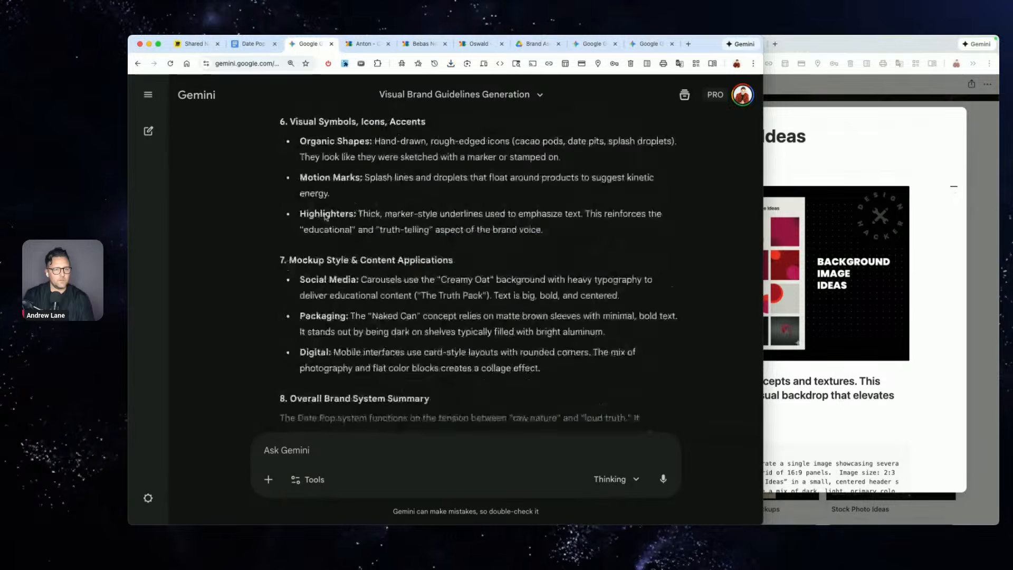
{"action": "left_click", "coordinate": [375, 293], "text": "super"}
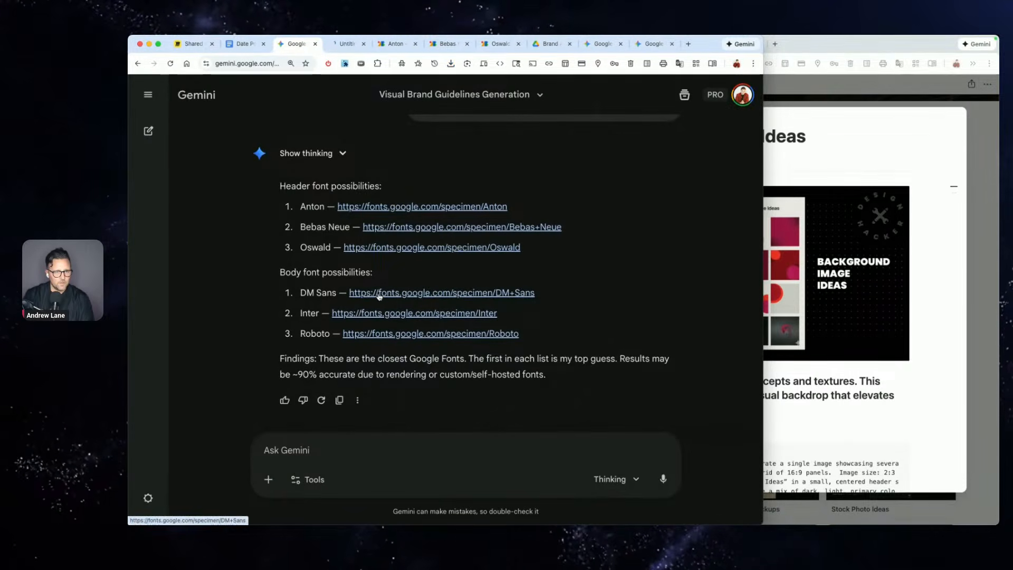
{"action": "left_click", "coordinate": [375, 313], "text": "super"}
{"action": "left_click", "coordinate": [377, 334], "text": "super"}
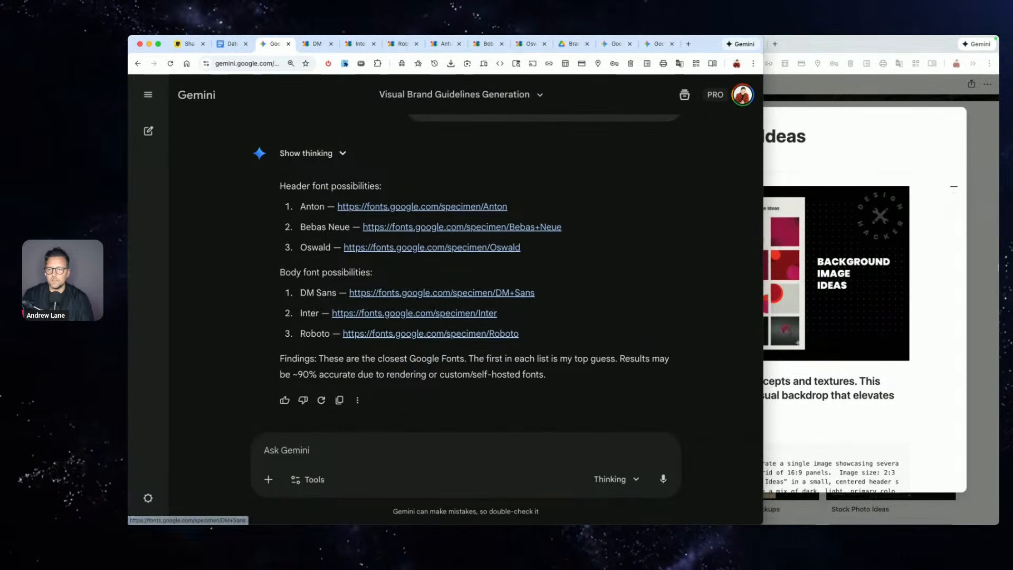
- View the Date Pop mood board image enlarged at its title, headline and tagline lettering, and return to the font suggestions
{"action": "left_click", "coordinate": [900, 163]}
{"action": "left_click", "coordinate": [735, 44]}
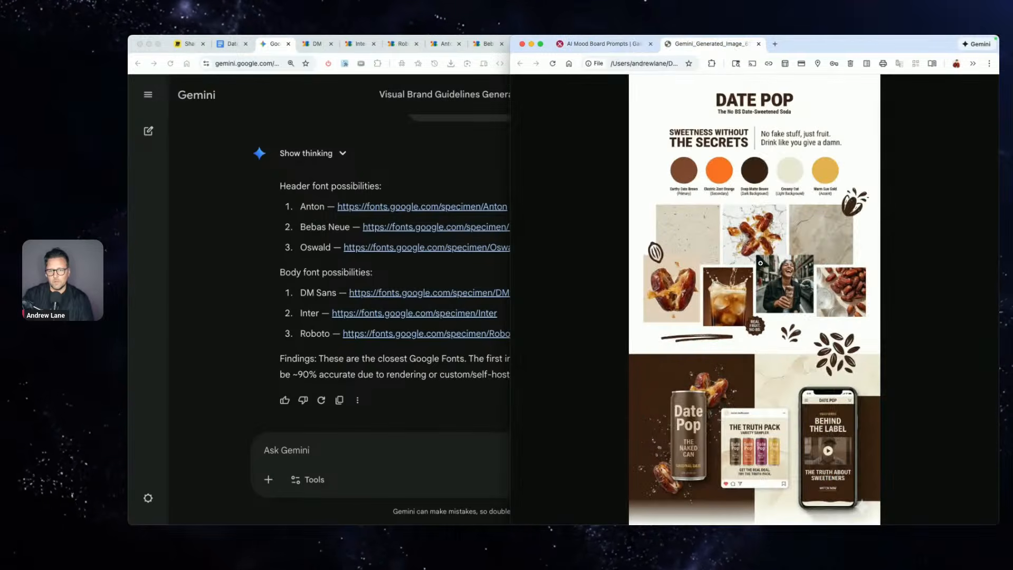
{"action": "left_click", "coordinate": [764, 135]}
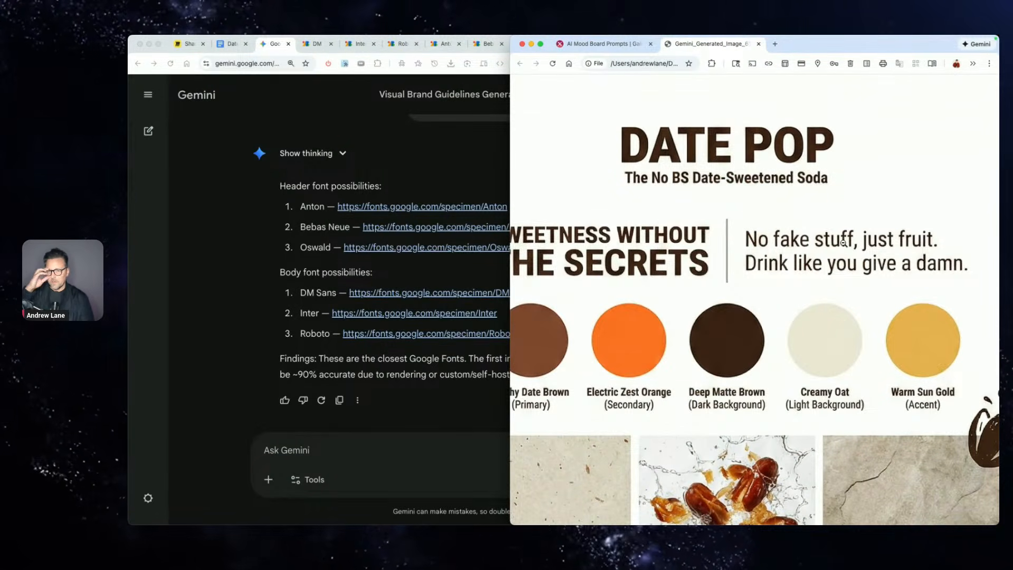
{"action": "scroll", "coordinate": [844, 242], "scroll_direction": "left", "scroll_amount": 3}
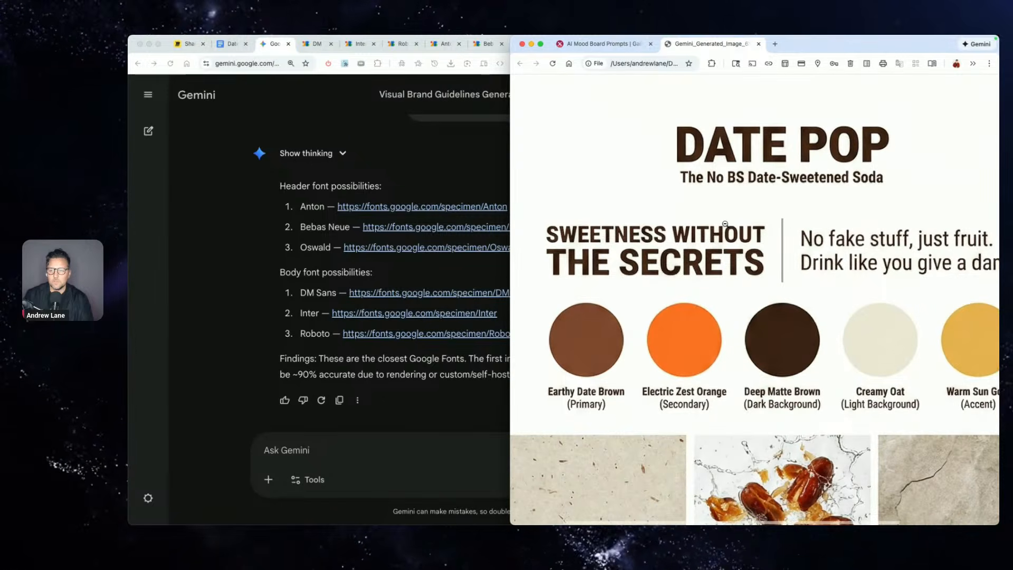
{"action": "left_click", "coordinate": [236, 257]}
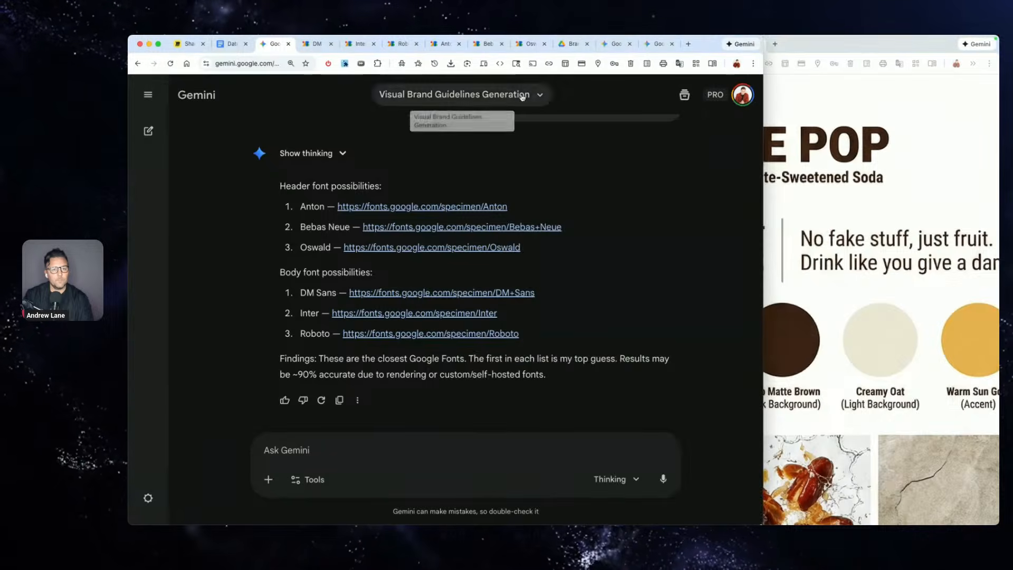
- Compare the DM Sans, Inter and Roboto specimens in Google Fonts with the mood board's body text
{"action": "left_click", "coordinate": [317, 44]}
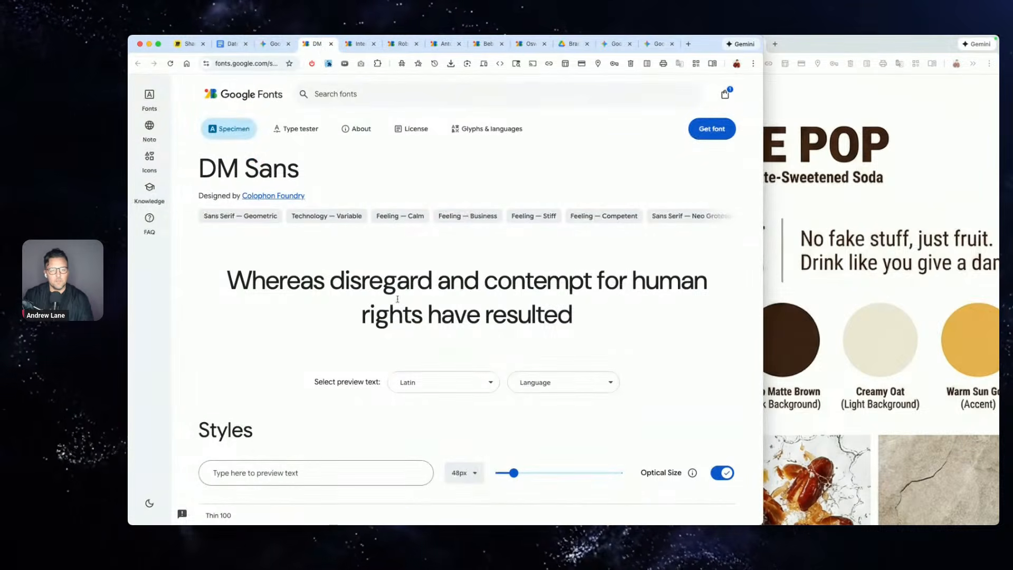
{"action": "left_click", "coordinate": [359, 44]}
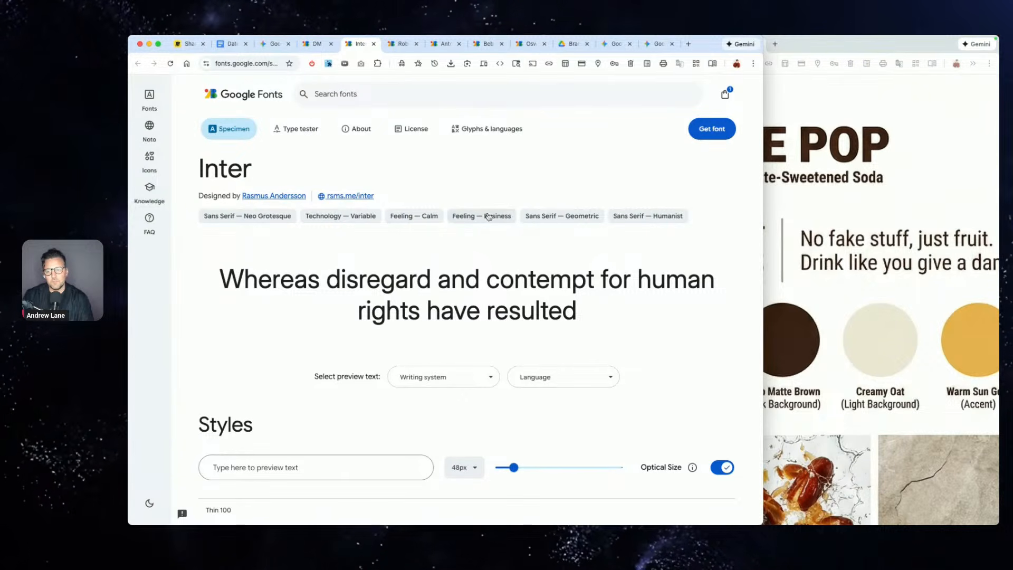
{"action": "left_click", "coordinate": [407, 47]}
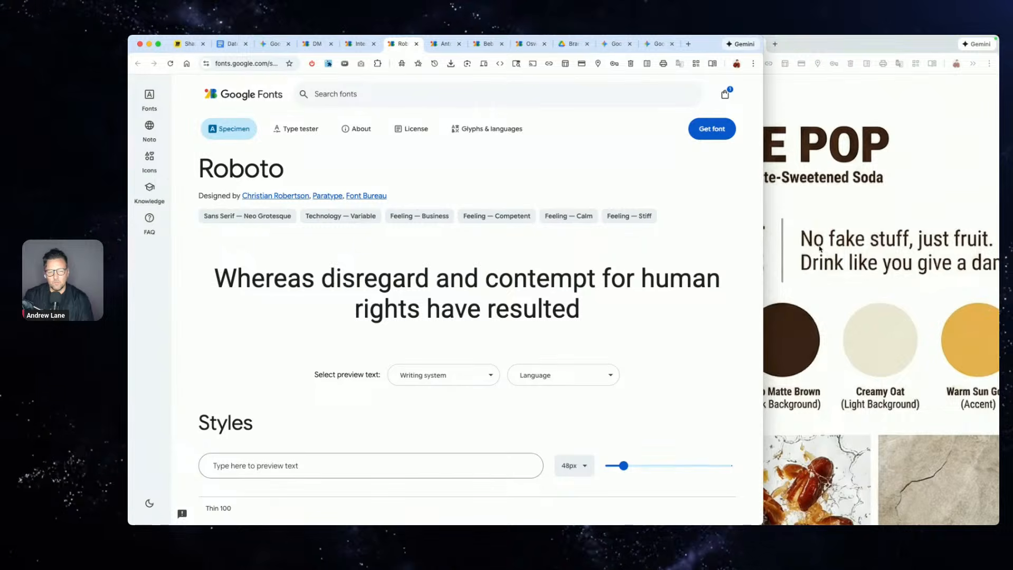
- Examine the lettering on the mood board's can, social media post and phone mockups against the Roboto specimen
{"action": "scroll", "coordinate": [820, 249], "scroll_direction": "down", "scroll_amount": 5}
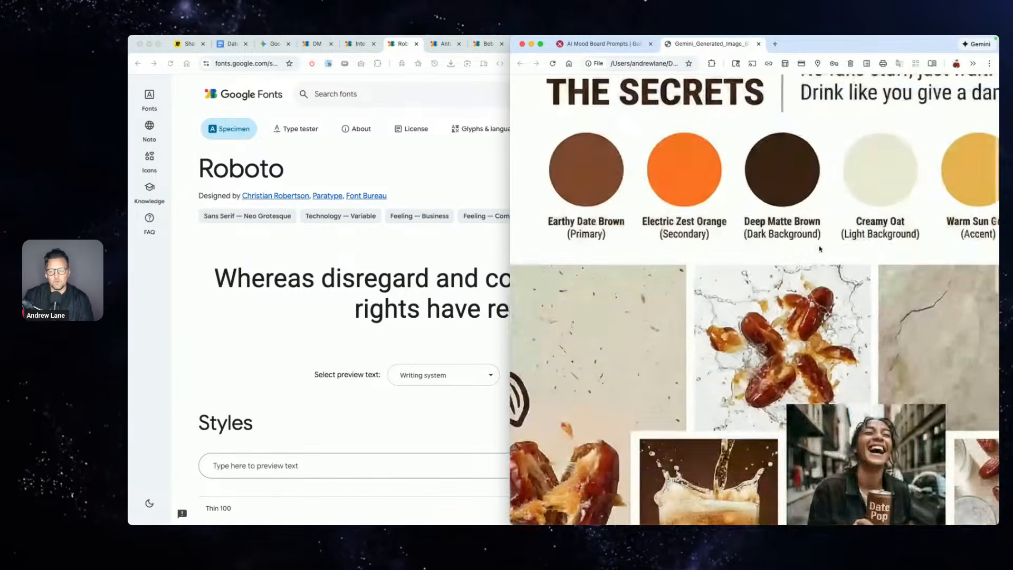
{"action": "scroll", "coordinate": [608, 208], "scroll_direction": "down", "scroll_amount": 8}
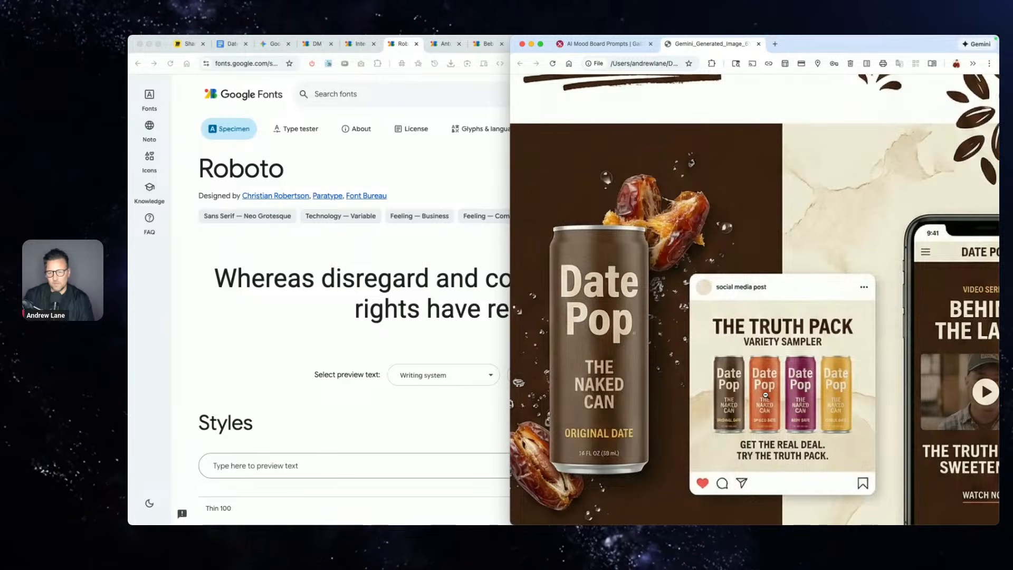
{"action": "scroll", "coordinate": [766, 396], "scroll_direction": "right", "scroll_amount": 5}
{"action": "scroll", "coordinate": [766, 396], "scroll_direction": "left", "scroll_amount": 4}
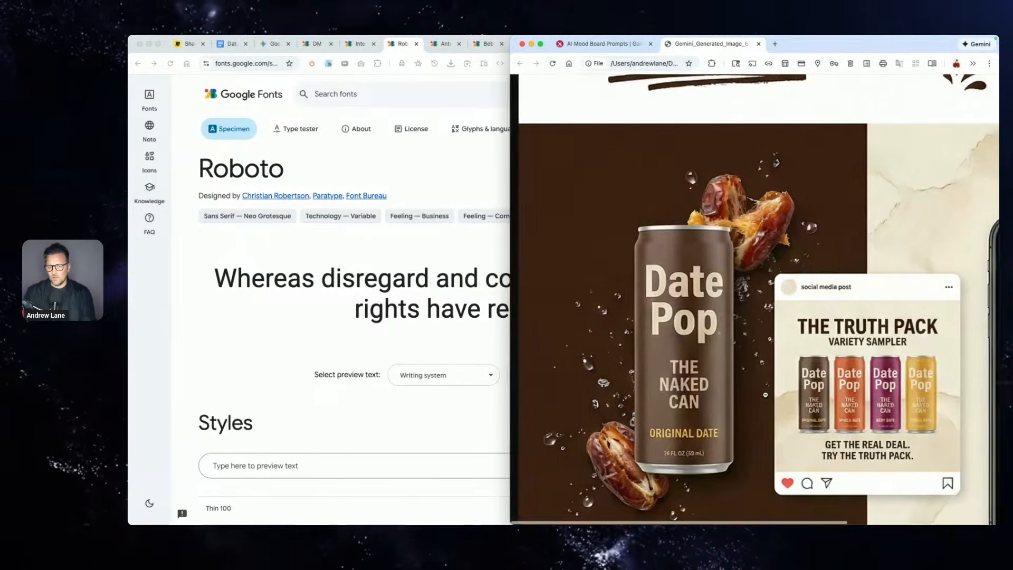
{"action": "scroll", "coordinate": [766, 395], "scroll_direction": "up", "scroll_amount": 6}
{"action": "scroll", "coordinate": [767, 395], "scroll_direction": "up", "scroll_amount": 8}
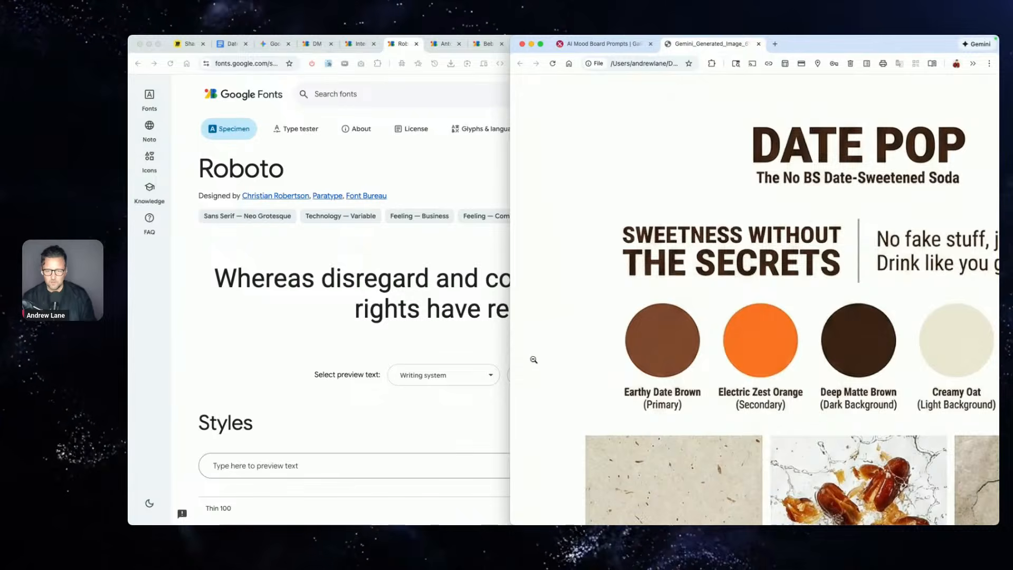
{"action": "left_click", "coordinate": [356, 284]}
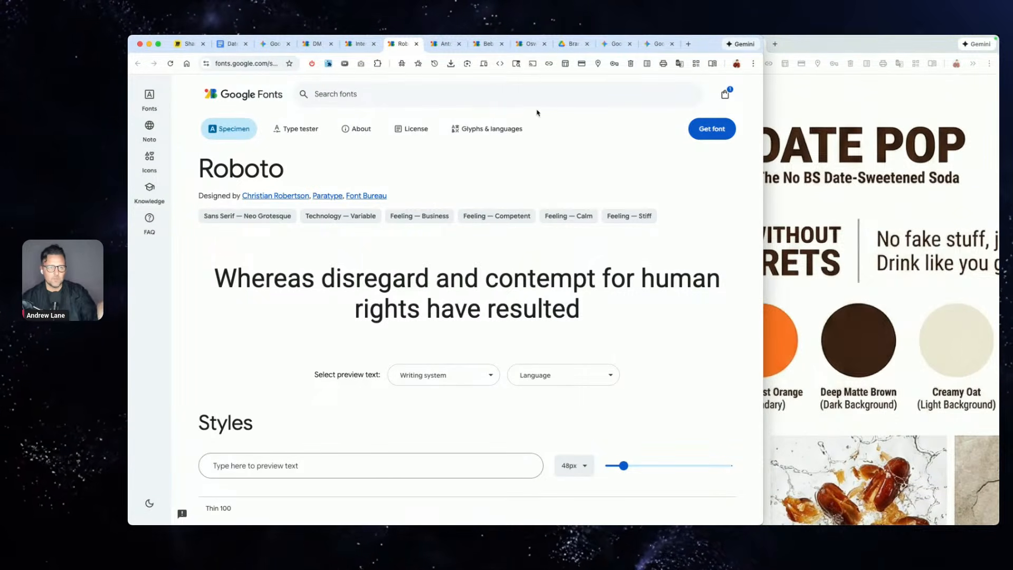
- Add palette.pdf to the Date Pop row of the Miro board, under Brand Layers
{"action": "left_click", "coordinate": [190, 45]}
{"action": "scroll", "coordinate": [484, 246], "scroll_direction": "up", "scroll_amount": 5}
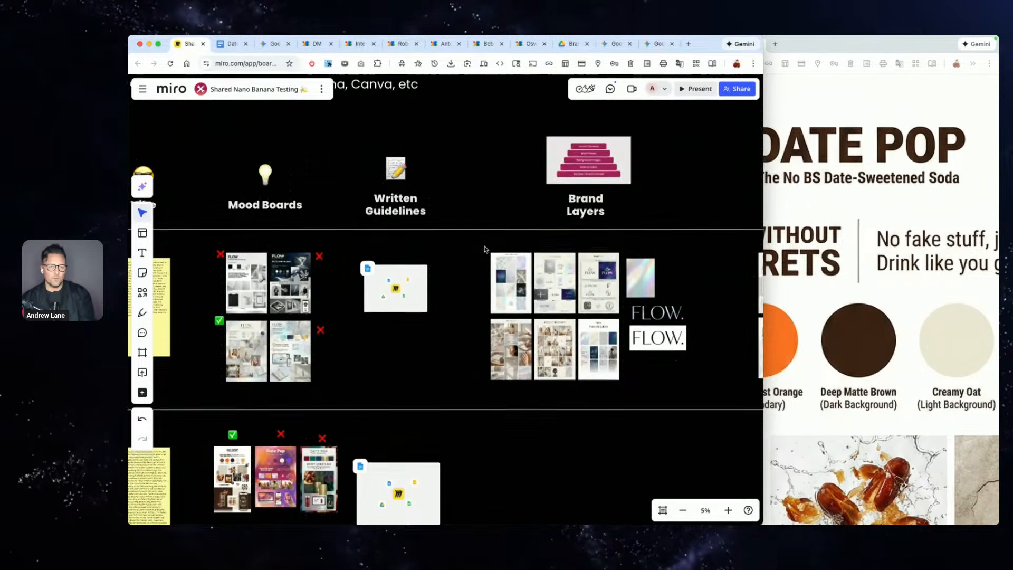
{"action": "scroll", "coordinate": [486, 249], "scroll_direction": "up", "scroll_amount": 1}
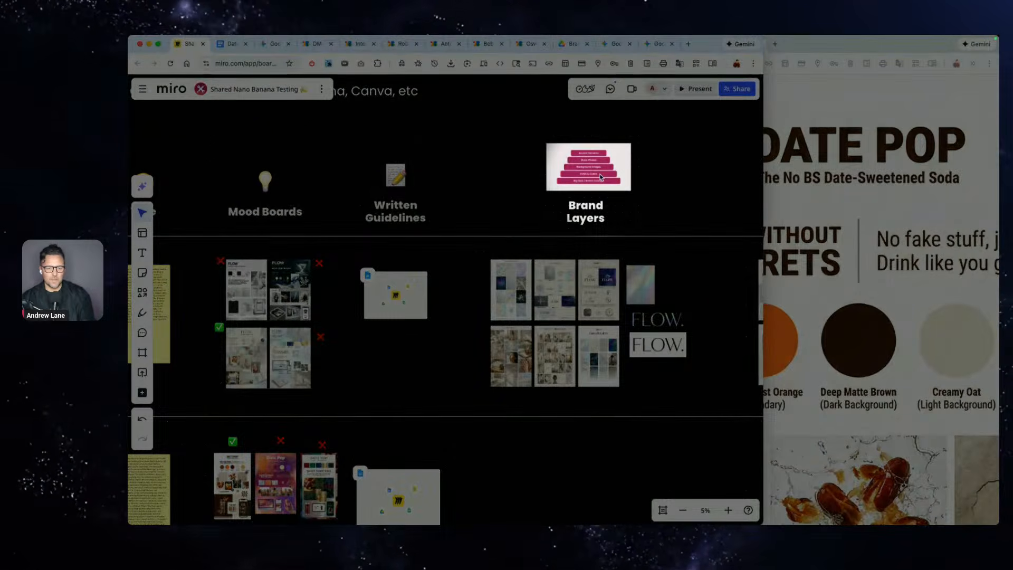
{"action": "scroll", "coordinate": [602, 316], "scroll_direction": "down", "scroll_amount": 10}
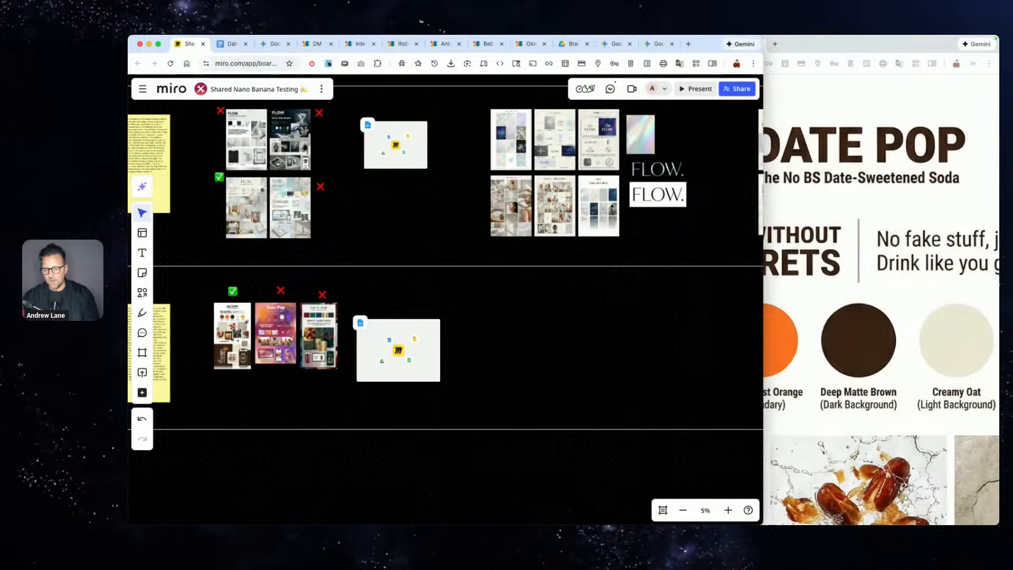
{"action": "left_click_drag", "start_coordinate": [531, 381], "coordinate": [527, 374]}
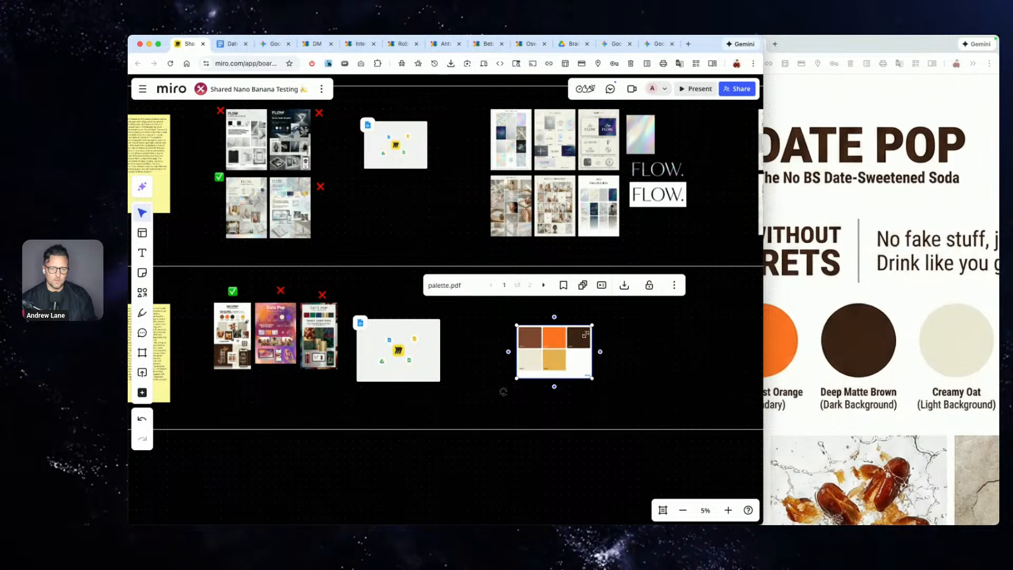
{"action": "left_click_drag", "start_coordinate": [574, 338], "coordinate": [538, 308]}
{"action": "left_click", "coordinate": [612, 333]}
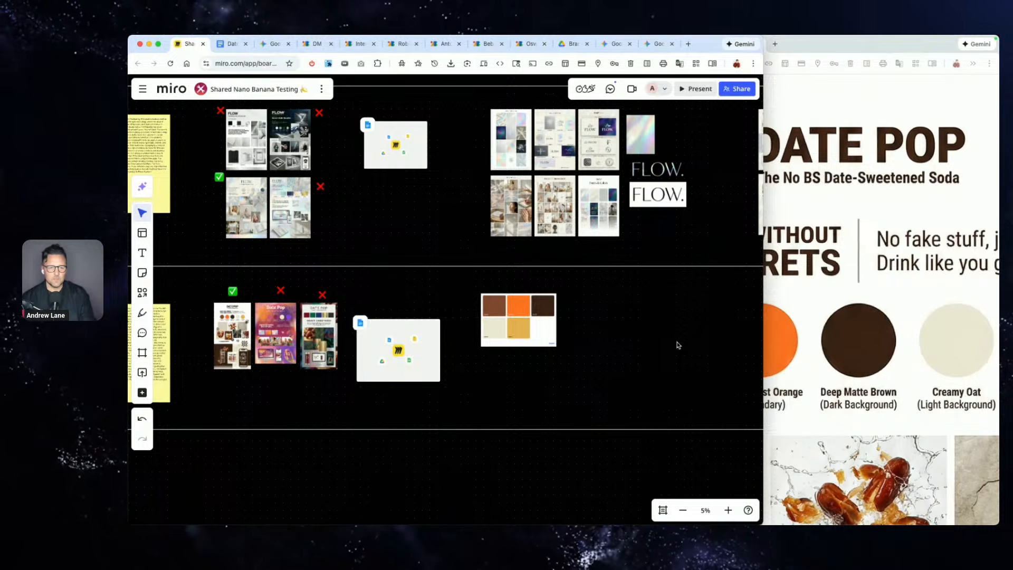
- Duplicate the yellow Date Pop note beside the palette and replace its text with "Fonts: Header: Oswald Body: Roboto"
{"action": "scroll", "coordinate": [310, 344], "scroll_direction": "left", "scroll_amount": 2}
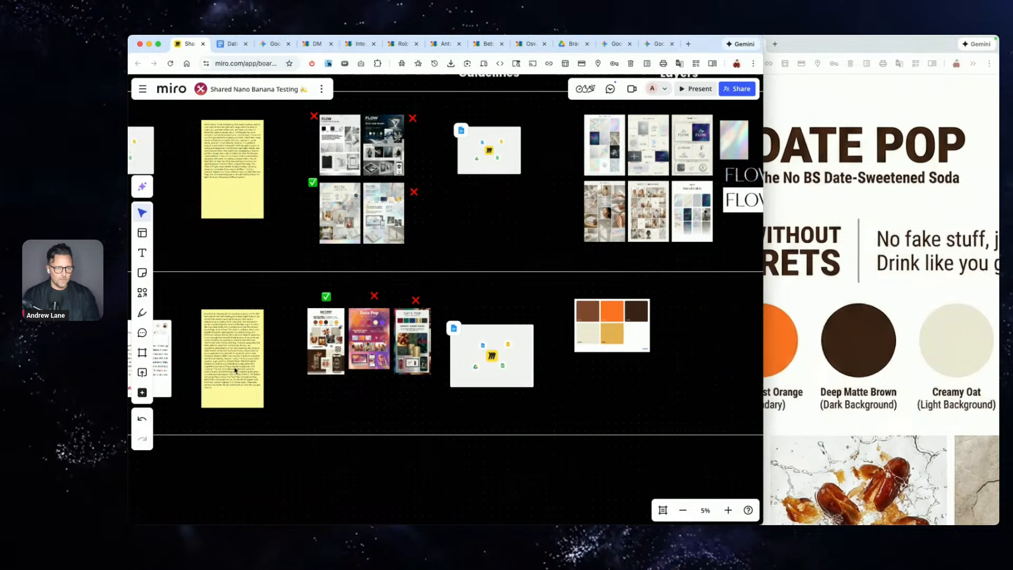
{"action": "left_click_drag", "start_coordinate": [235, 371], "coordinate": [694, 353]}
{"action": "scroll", "coordinate": [694, 354], "scroll_direction": "up", "scroll_amount": 5}
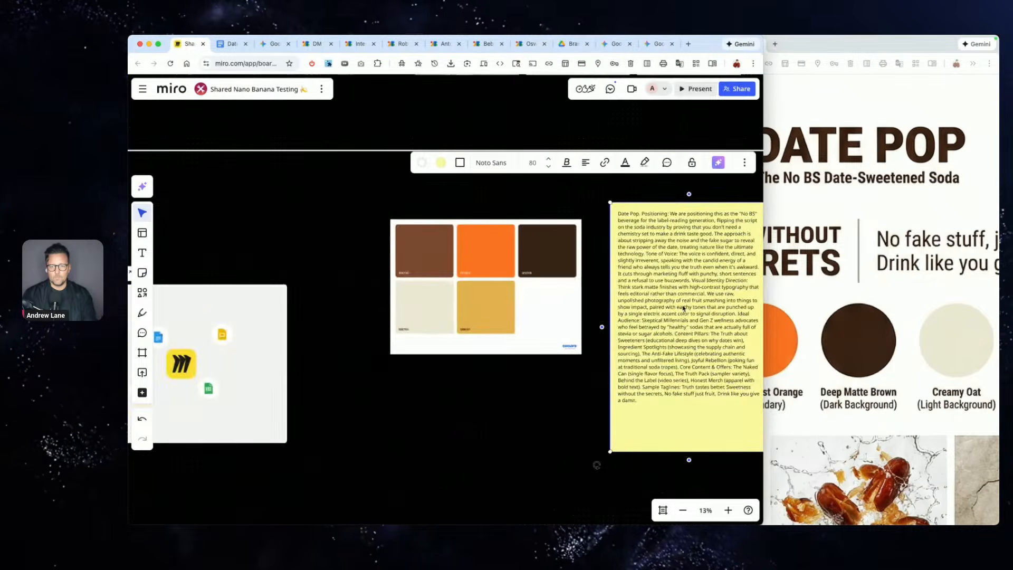
{"action": "key", "text": "Return"}
{"action": "type", "text": "Fonts:"}
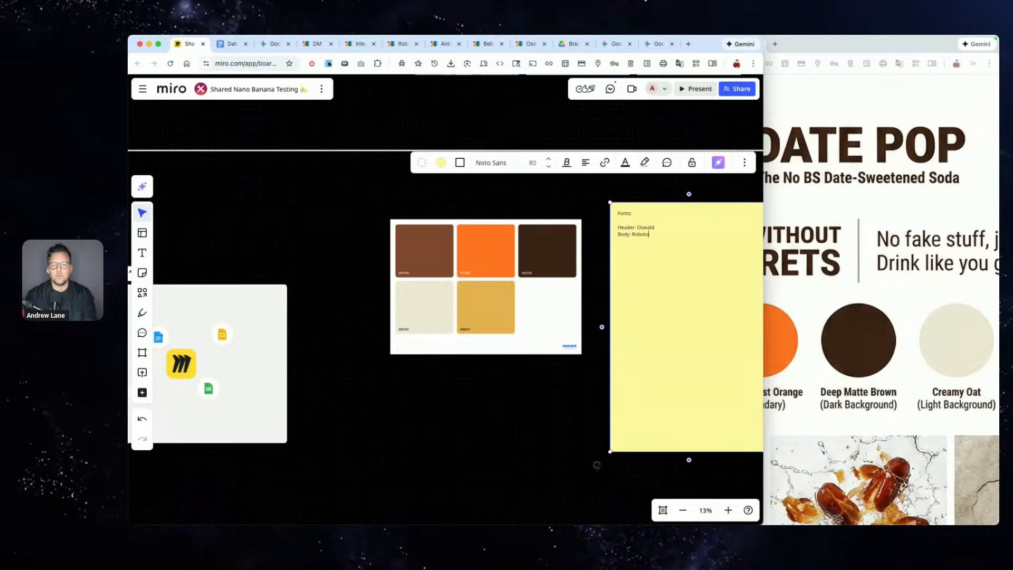
{"action": "left_click", "coordinate": [526, 510]}
- Shrink the fonts note to a compact, shorter and narrower block beside the palette
{"action": "left_click", "coordinate": [681, 405]}
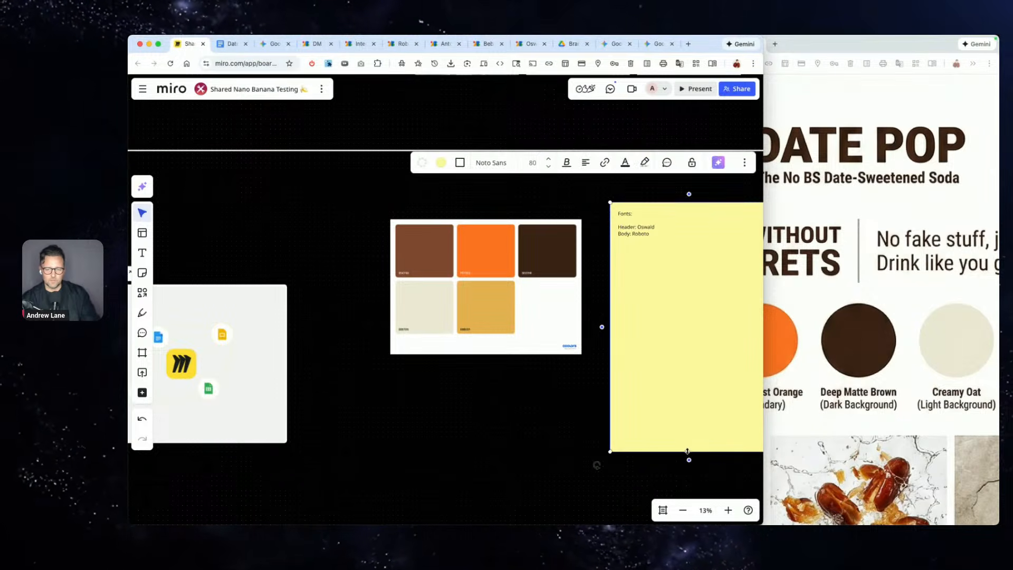
{"action": "left_click_drag", "start_coordinate": [687, 443], "coordinate": [695, 249]}
{"action": "left_click", "coordinate": [669, 317]}
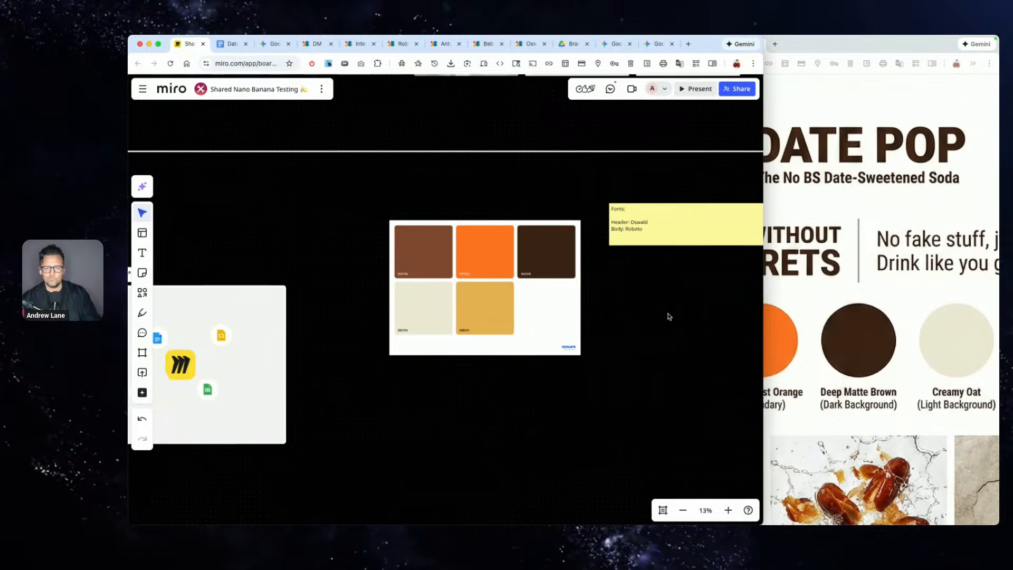
{"action": "scroll", "coordinate": [662, 232], "scroll_direction": "right", "scroll_amount": 3}
{"action": "left_click", "coordinate": [662, 233]}
{"action": "left_click_drag", "start_coordinate": [707, 237], "coordinate": [683, 273]}
{"action": "left_click", "coordinate": [601, 340]}
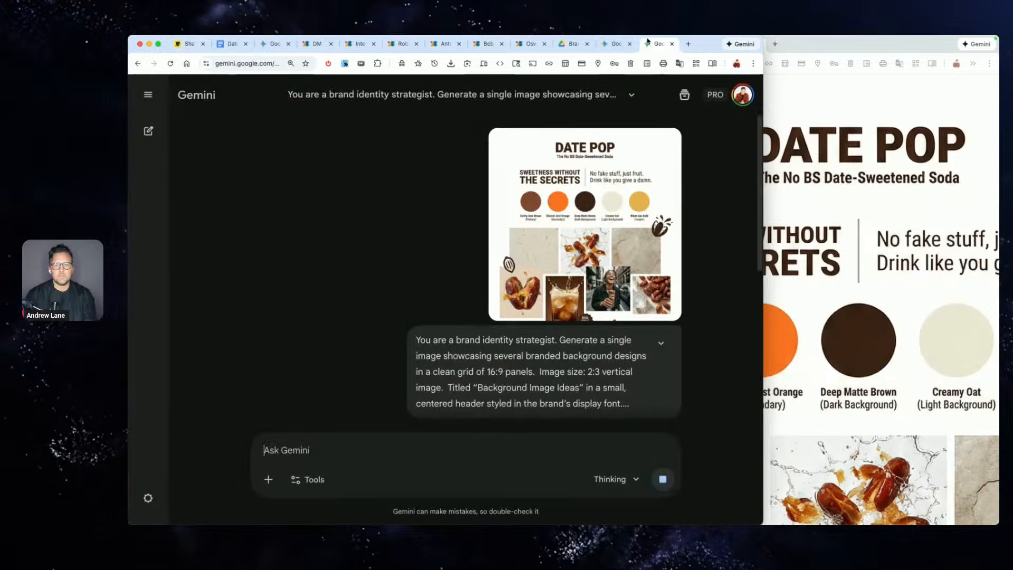
- Review the generated Background Image Ideas grid in its Gemini chat and download the image at full size
{"action": "left_click", "coordinate": [658, 44]}
{"action": "scroll", "coordinate": [649, 159], "scroll_direction": "down", "scroll_amount": 10}
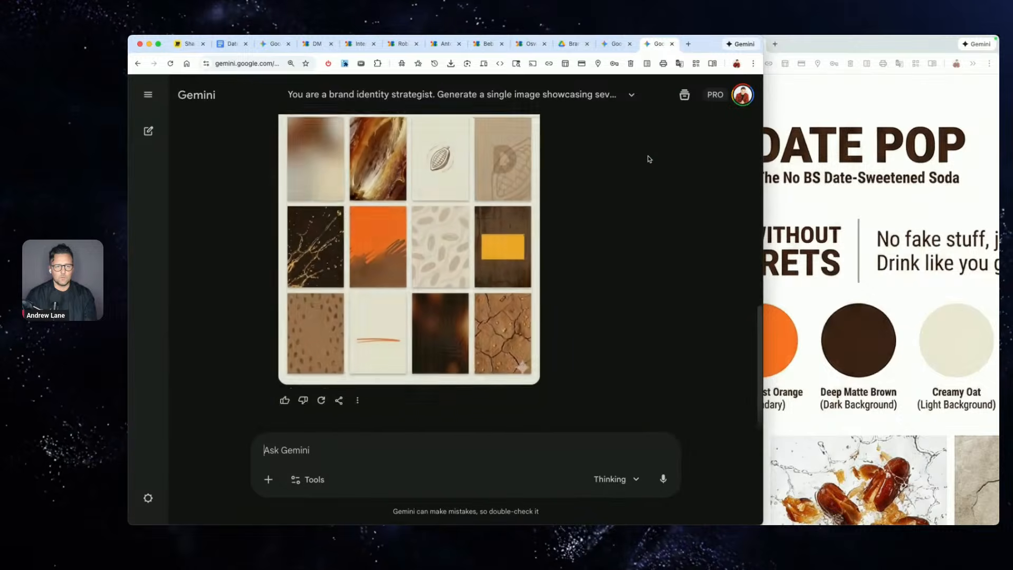
{"action": "scroll", "coordinate": [648, 158], "scroll_direction": "up", "scroll_amount": 3}
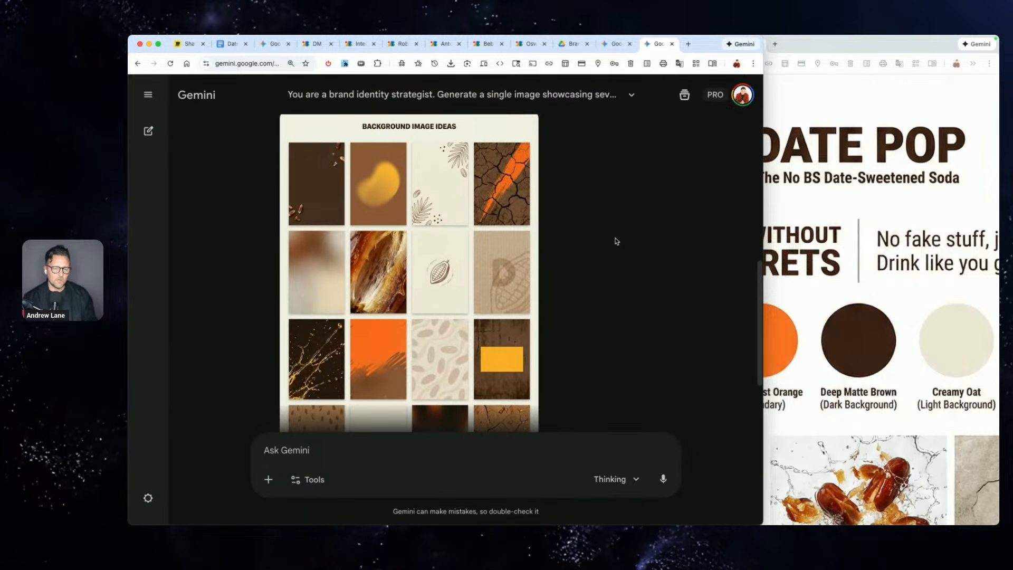
{"action": "scroll", "coordinate": [616, 241], "scroll_direction": "down", "scroll_amount": 5}
{"action": "scroll", "coordinate": [615, 242], "scroll_direction": "up", "scroll_amount": 2}
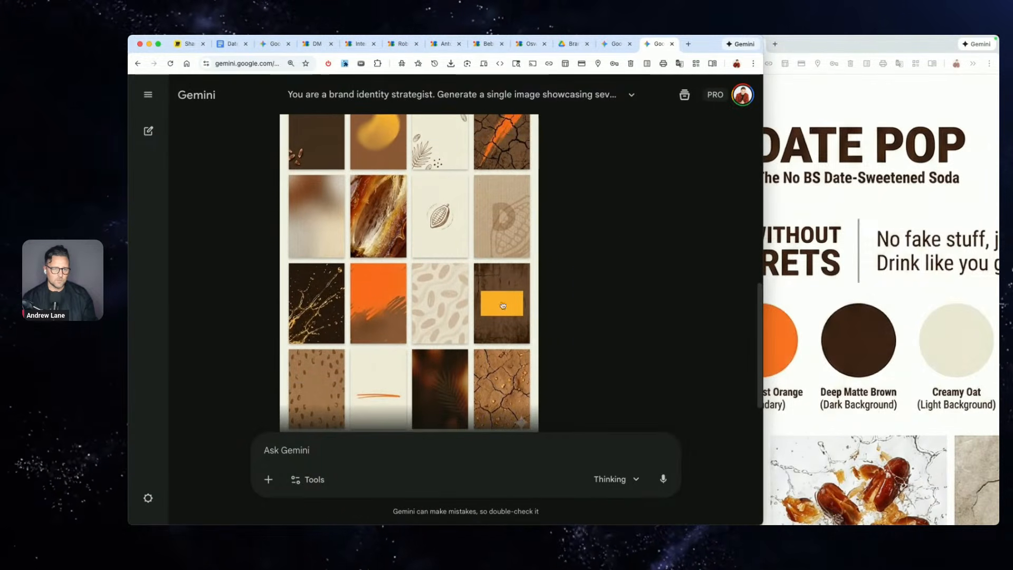
{"action": "scroll", "coordinate": [503, 305], "scroll_direction": "up", "scroll_amount": 3}
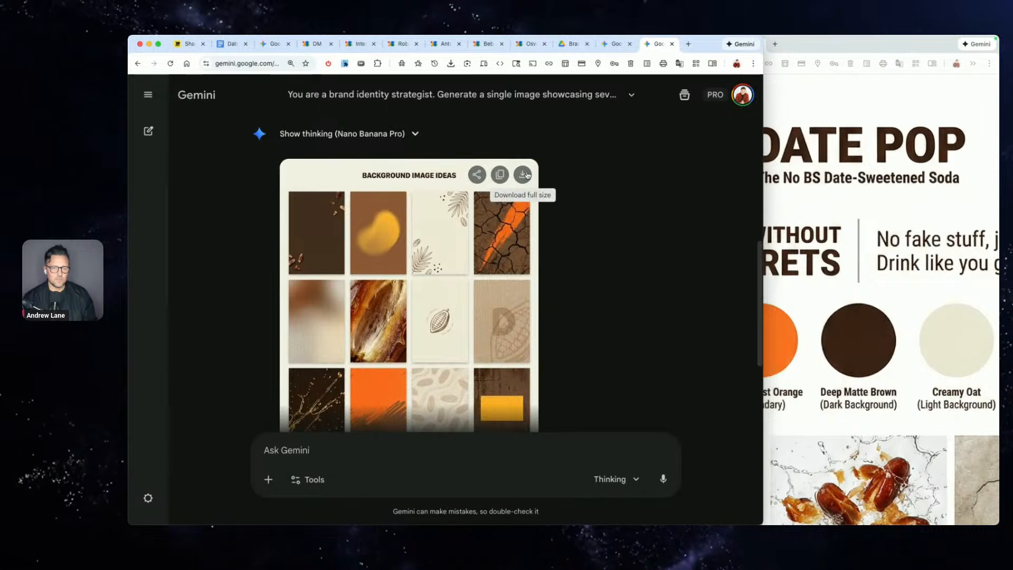
{"action": "left_click", "coordinate": [527, 175]}
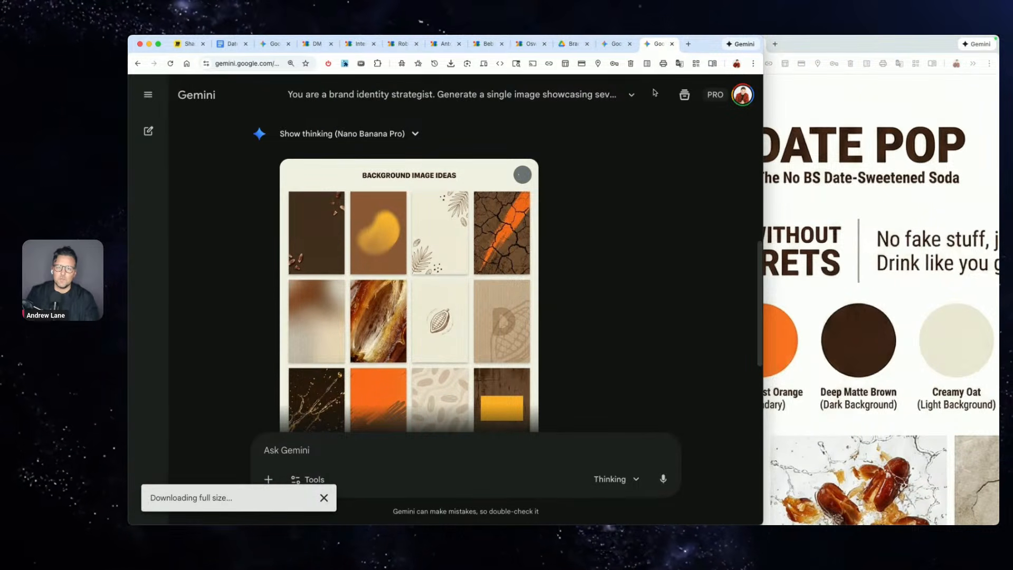
- View the Logo Design Concepts image in its Gemini chat
{"action": "left_click", "coordinate": [866, 174]}
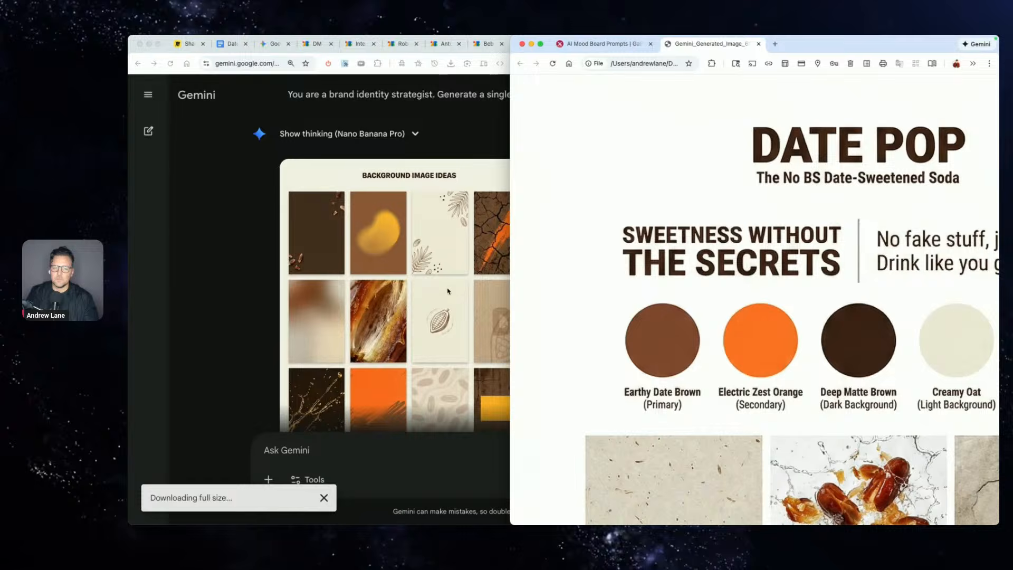
{"action": "left_click", "coordinate": [230, 262]}
{"action": "left_click", "coordinate": [615, 44]}
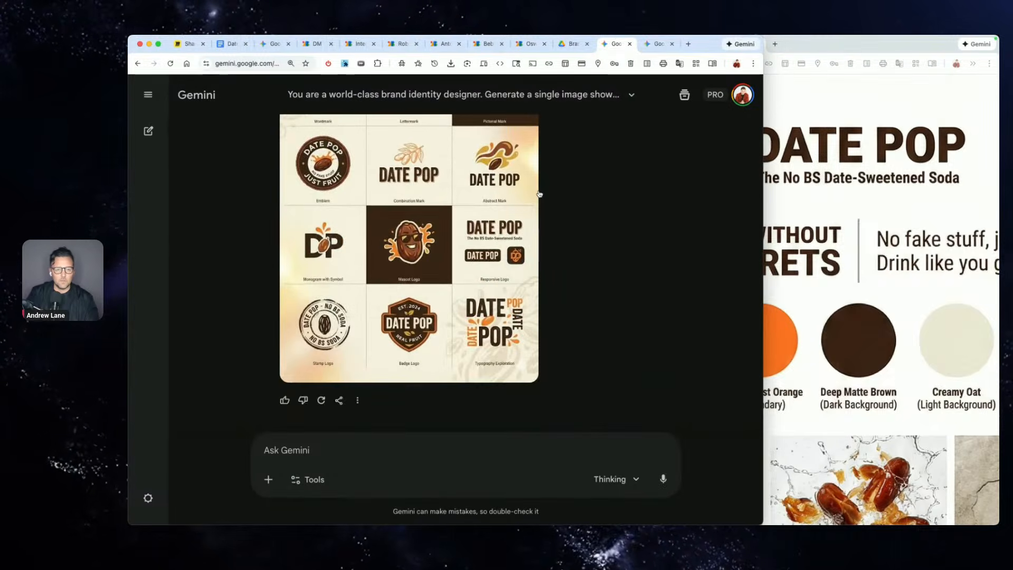
{"action": "scroll", "coordinate": [527, 201], "scroll_direction": "up", "scroll_amount": 4}
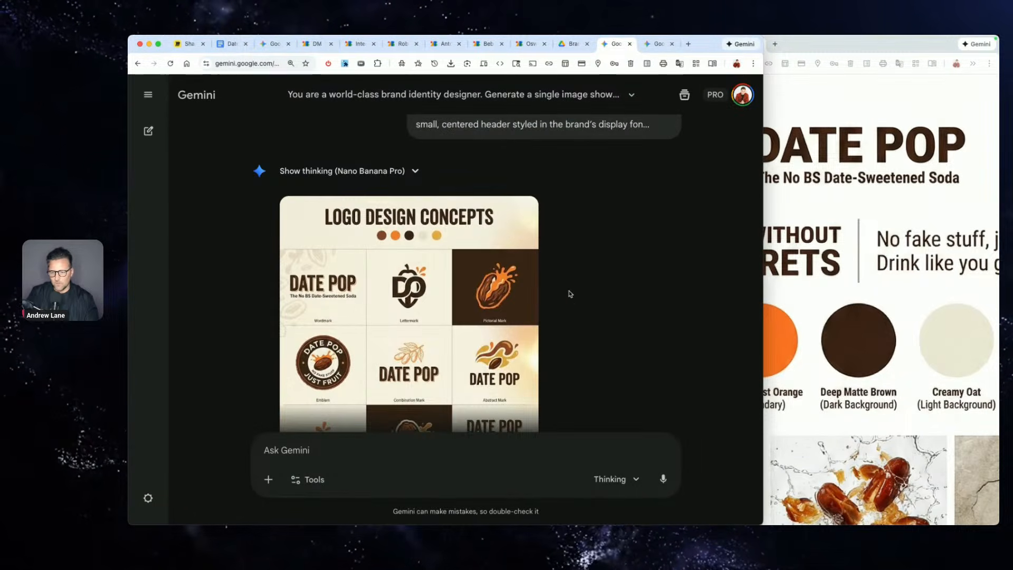
- Add the Background Image Ideas and Logo Design Concepts images to the Miro board's Date Pop row, near the palette and fonts note
{"action": "left_click", "coordinate": [181, 44]}
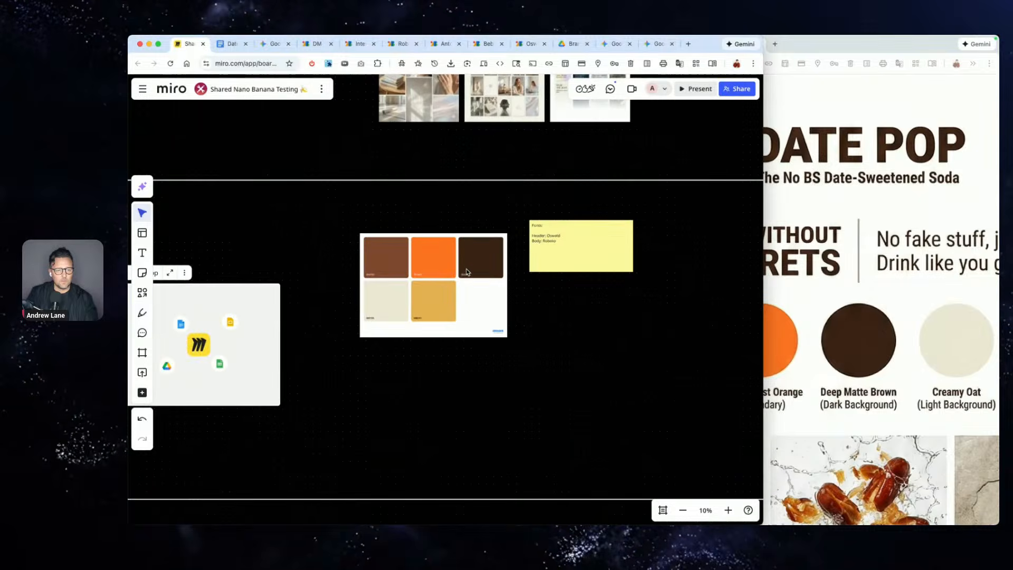
{"action": "left_click_drag", "start_coordinate": [385, 89], "coordinate": [693, 287]}
{"action": "left_click_drag", "start_coordinate": [635, 365], "coordinate": [583, 349]}
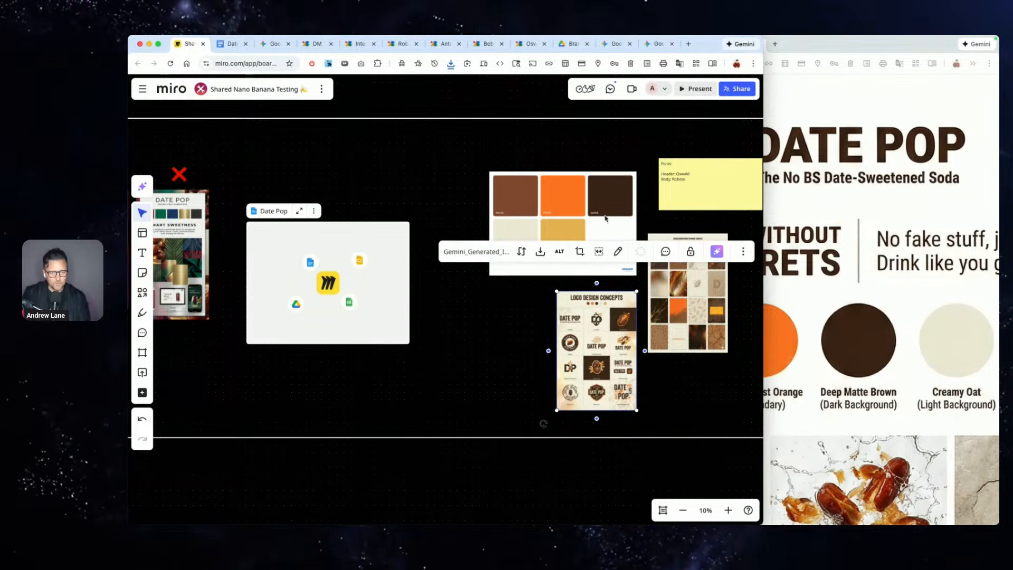
{"action": "left_click", "coordinate": [521, 343]}
{"action": "scroll", "coordinate": [520, 344], "scroll_direction": "right", "scroll_amount": 3}
{"action": "scroll", "coordinate": [521, 343], "scroll_direction": "up", "scroll_amount": 1}
{"action": "scroll", "coordinate": [508, 395], "scroll_direction": "up", "scroll_amount": 3}
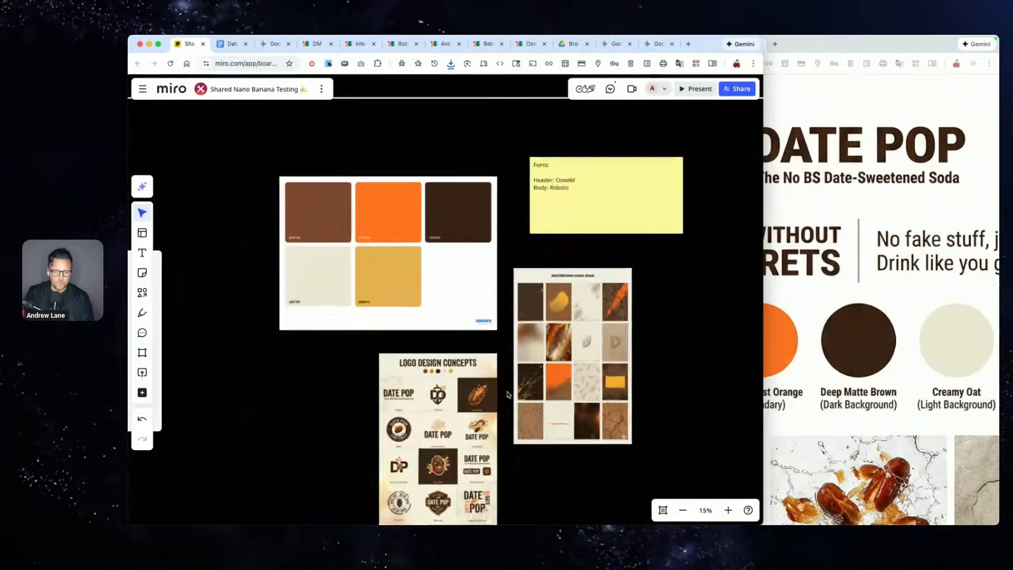
{"action": "scroll", "coordinate": [508, 395], "scroll_direction": "up", "scroll_amount": 2}
{"action": "left_click", "coordinate": [847, 242]}
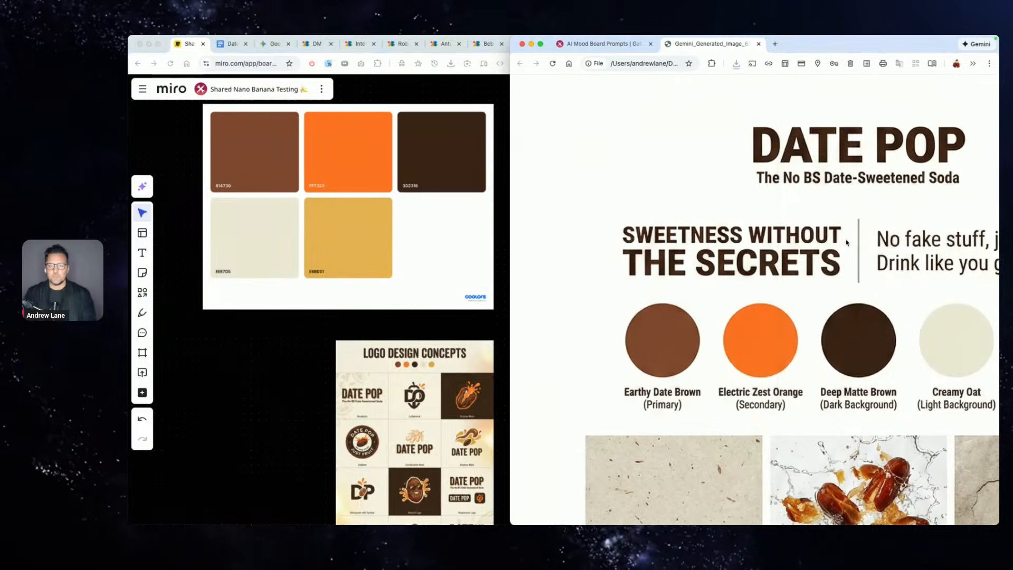
- Search the AI Mood Board Prompts gallery for "yout", open YouTube Thumbnail Mockups and copy its full prompt
{"action": "left_click", "coordinate": [606, 43]}
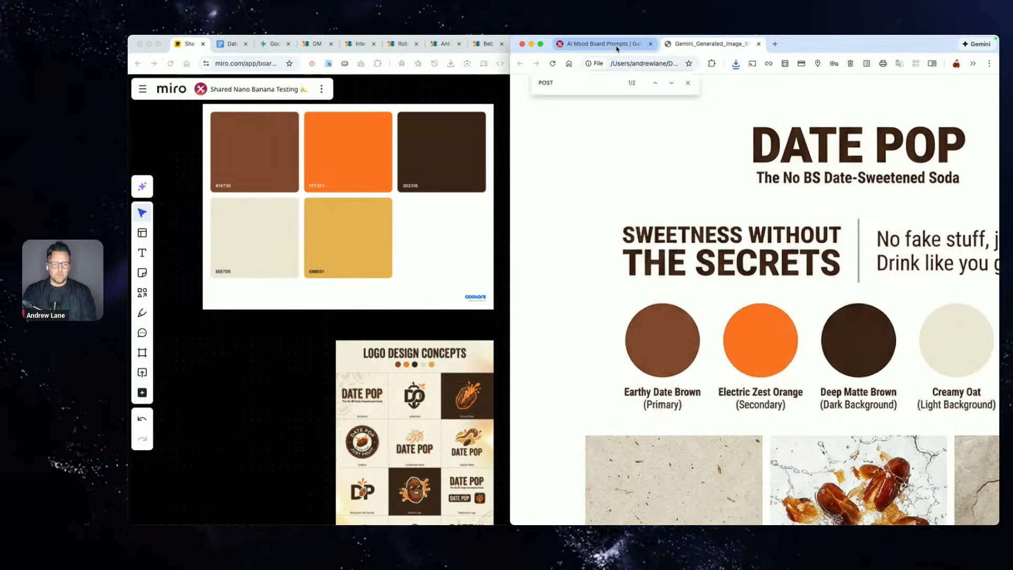
{"action": "left_click", "coordinate": [993, 205]}
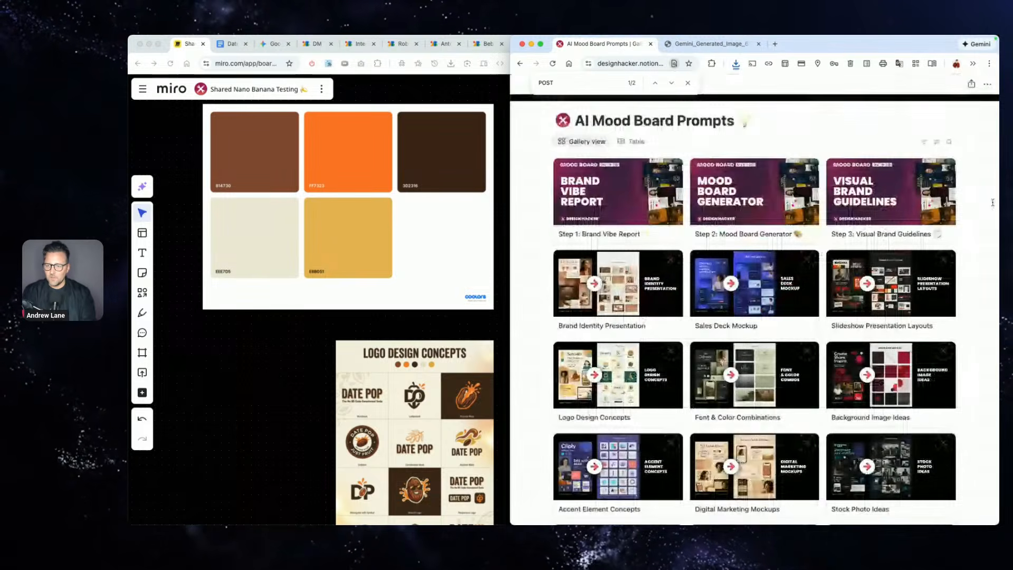
{"action": "left_click", "coordinate": [949, 142]}
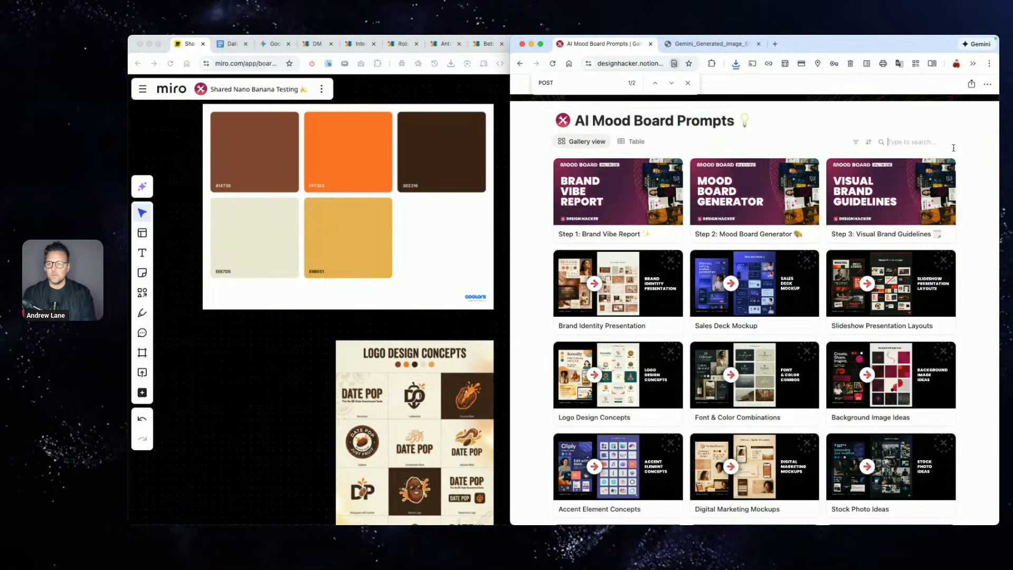
{"action": "type", "text": "yout"}
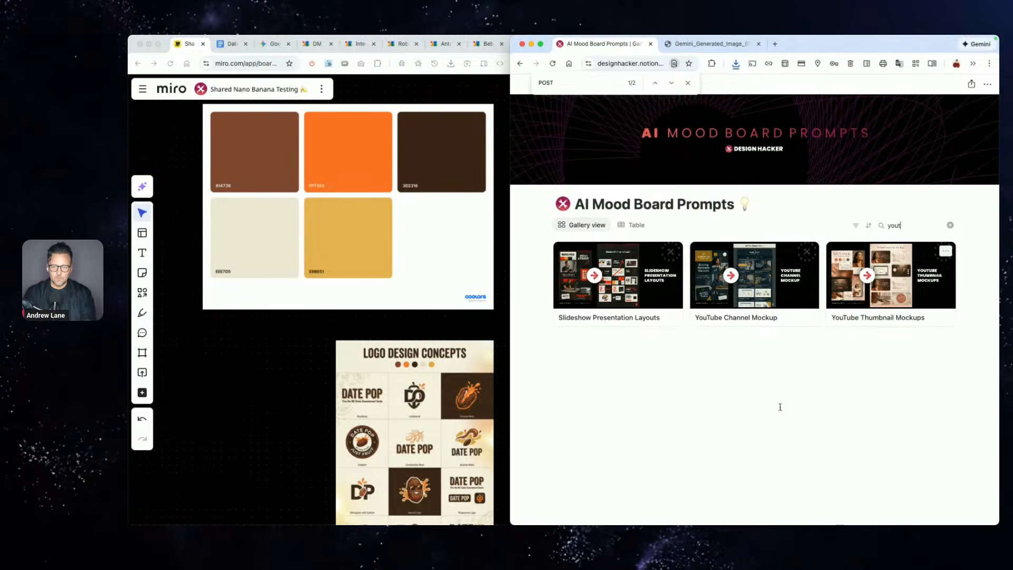
{"action": "left_click", "coordinate": [876, 295]}
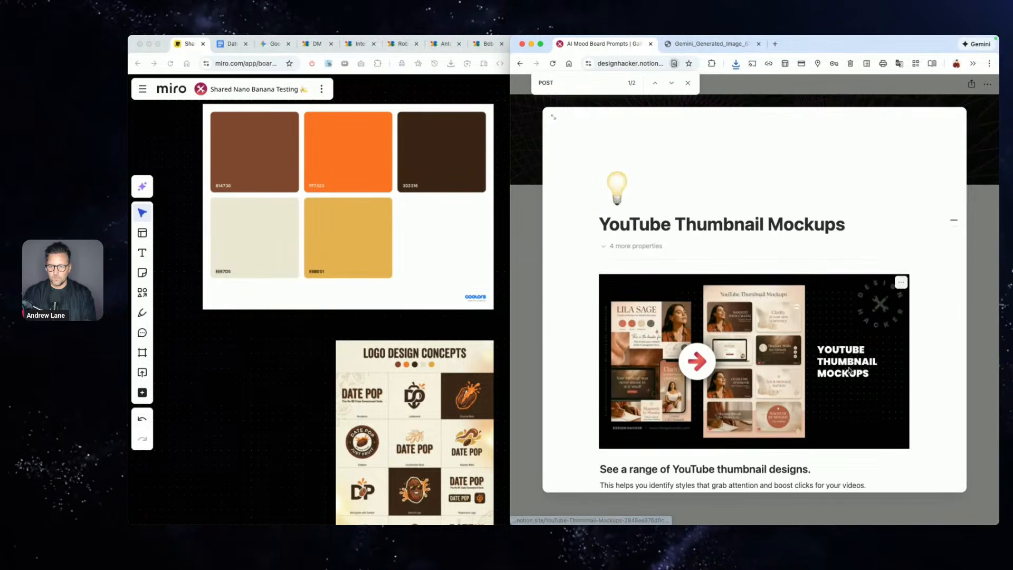
{"action": "scroll", "coordinate": [849, 369], "scroll_direction": "down", "scroll_amount": 5}
{"action": "scroll", "coordinate": [850, 370], "scroll_direction": "down", "scroll_amount": 4}
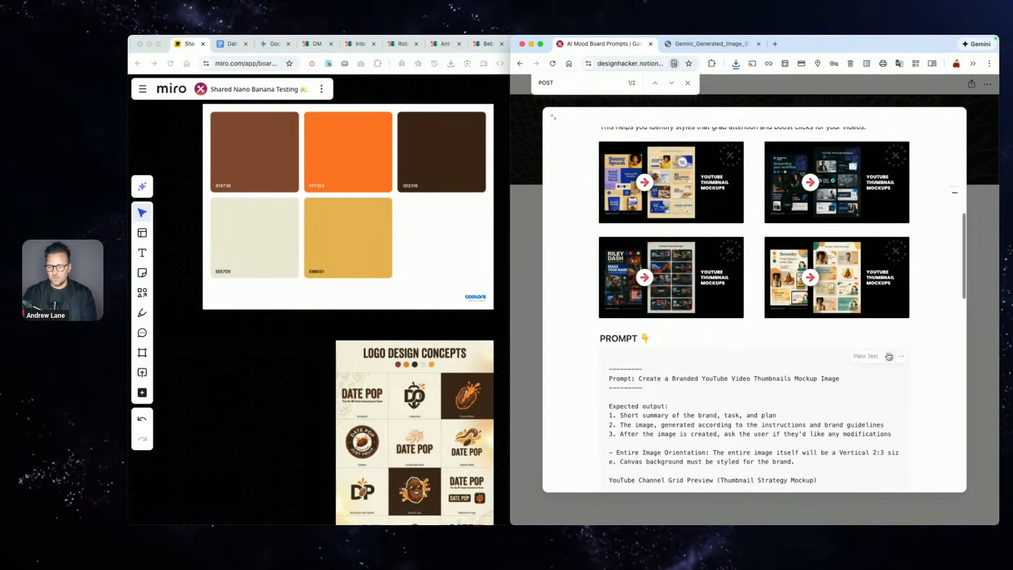
{"action": "left_click", "coordinate": [891, 341]}
- Switch to Gemini, start a new chat and paste the YouTube thumbnails mockup prompt into it
{"action": "left_click", "coordinate": [289, 350]}
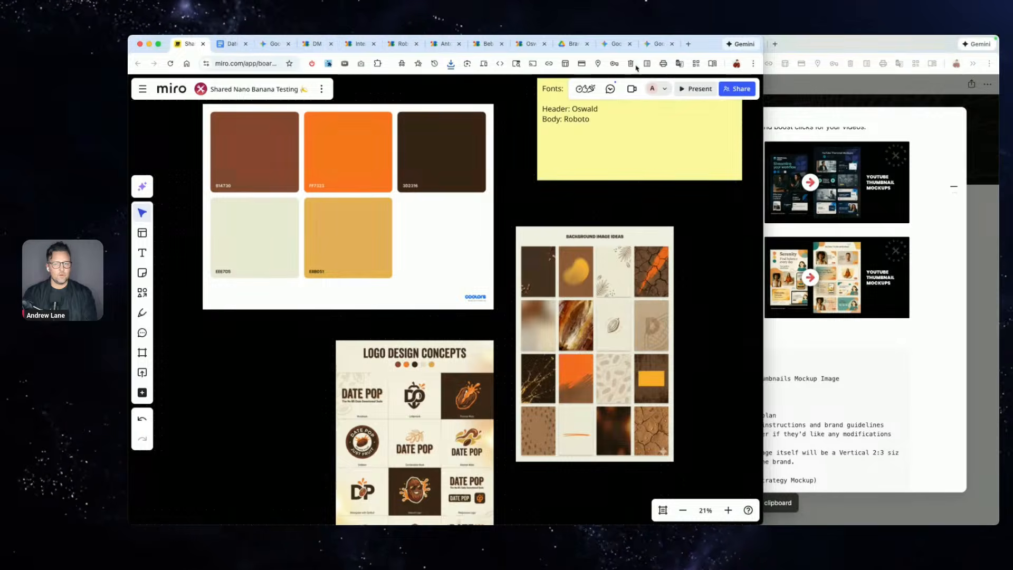
{"action": "left_click", "coordinate": [659, 44]}
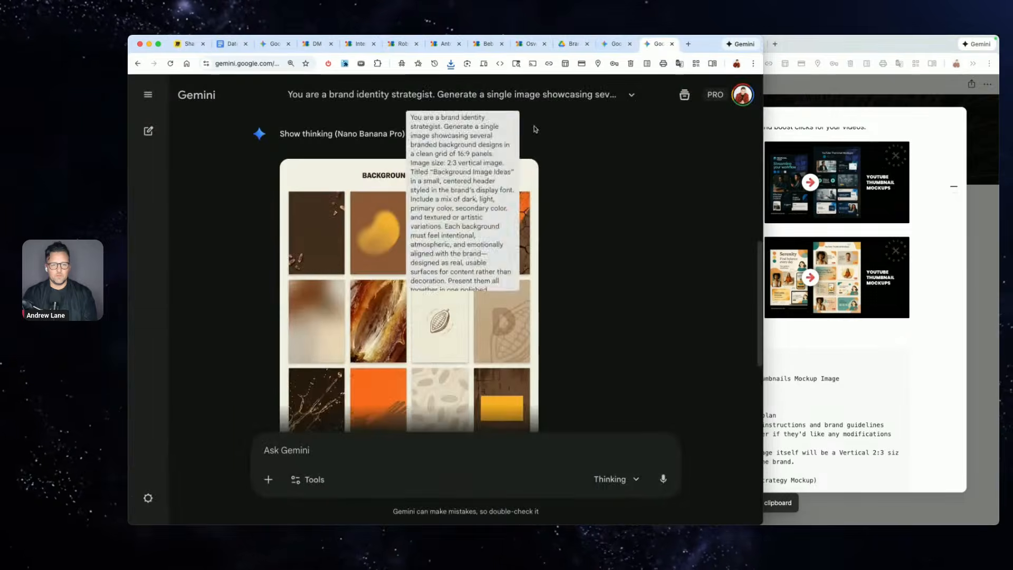
{"action": "left_click", "coordinate": [148, 131]}
{"action": "key", "text": "super+v"}
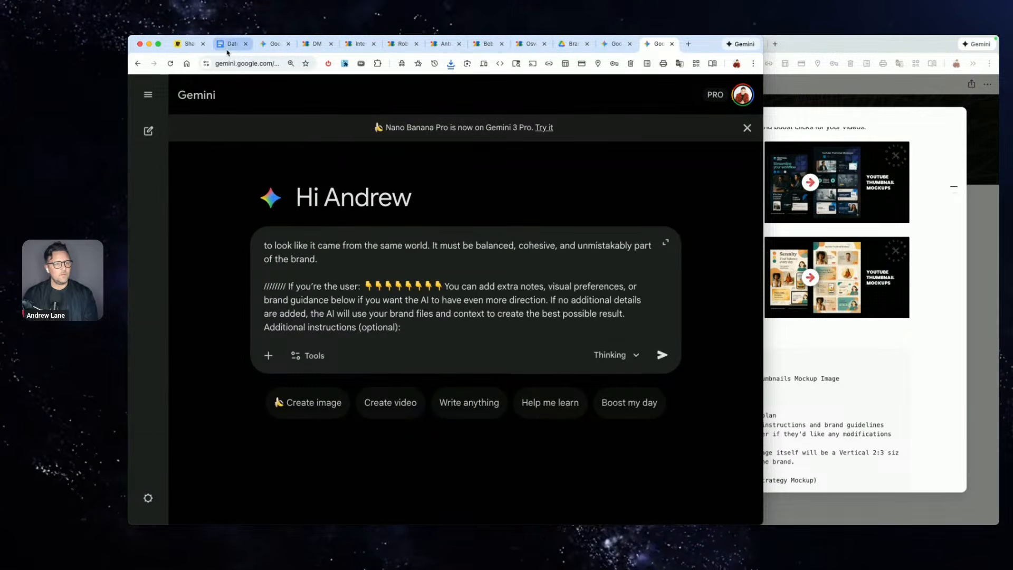
- Move the Date Pop Google Doc into the other browser window and add its brand guidelines text to the end of the Gemini prompt
{"action": "left_click", "coordinate": [230, 43]}
{"action": "left_click_drag", "start_coordinate": [227, 44], "coordinate": [818, 44]}
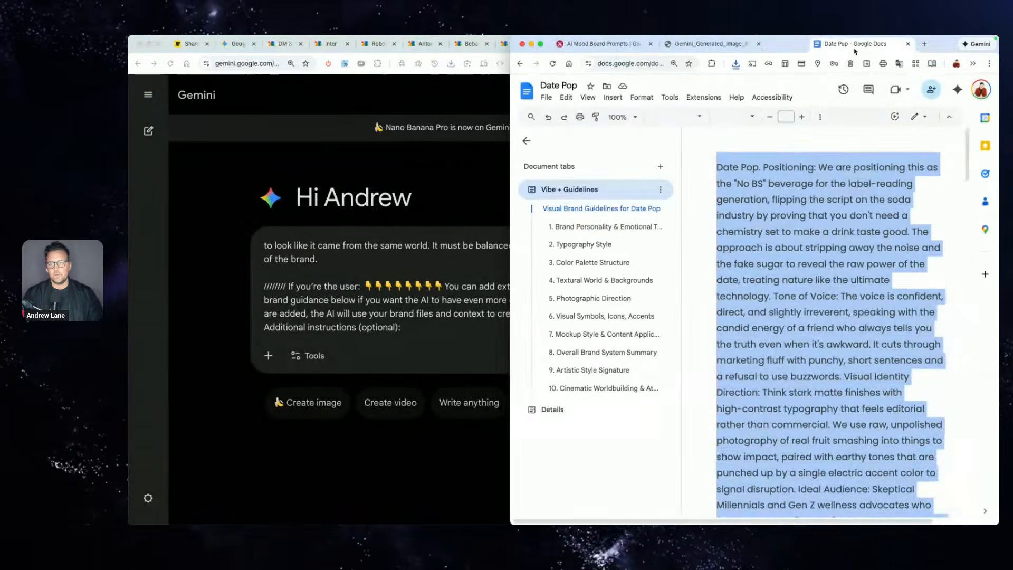
{"action": "left_click", "coordinate": [389, 289]}
{"action": "scroll", "coordinate": [464, 306], "scroll_direction": "down", "scroll_amount": 10}
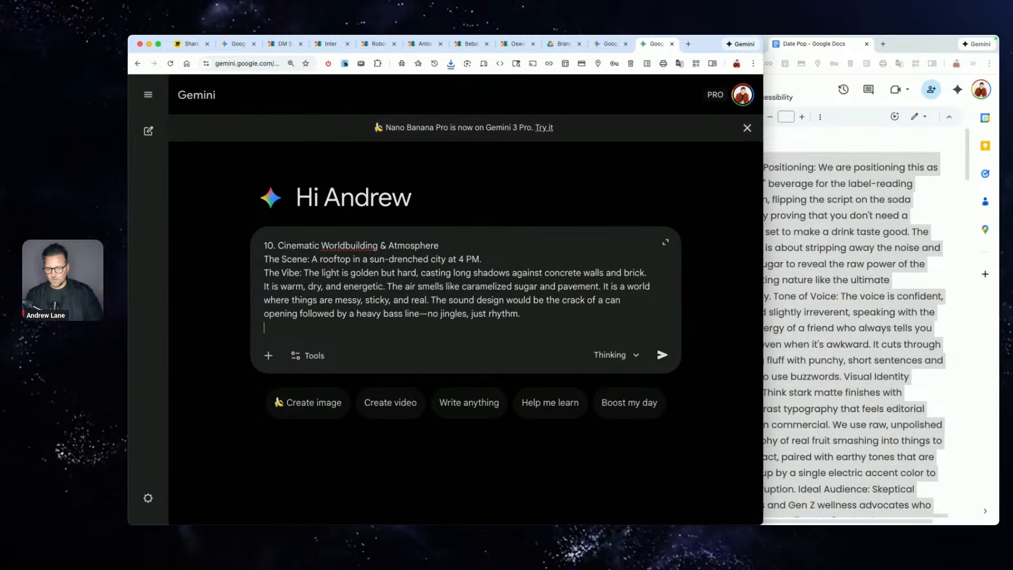
- Attach the Date Pop mood board image to the Gemini prompt and submit it to generate the YouTube thumbnails mockup
{"action": "left_click_drag", "start_coordinate": [596, 565], "coordinate": [517, 336]}
{"action": "left_click", "coordinate": [663, 383]}
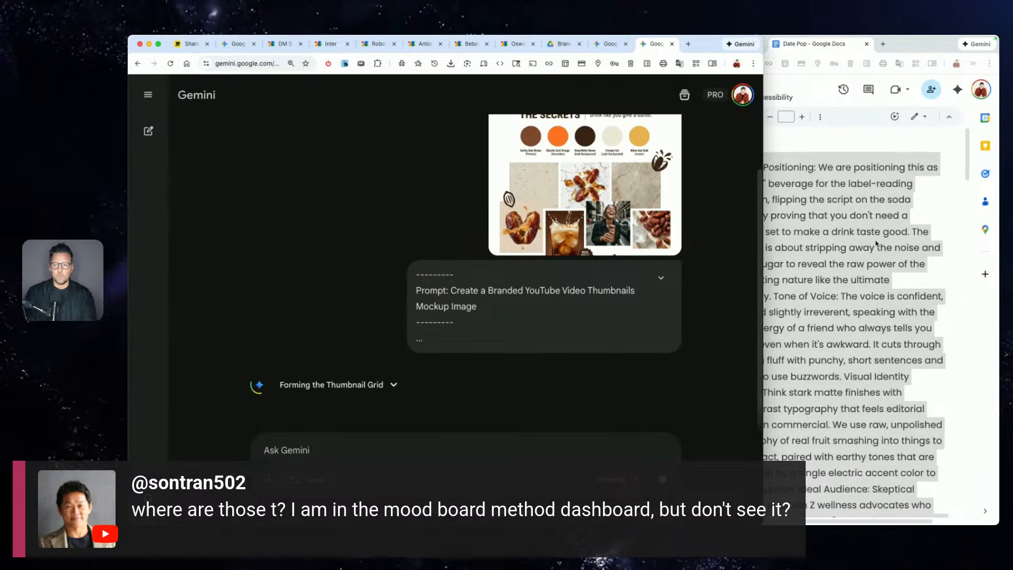
{"action": "left_click", "coordinate": [876, 244]}
{"action": "left_click", "coordinate": [357, 182]}
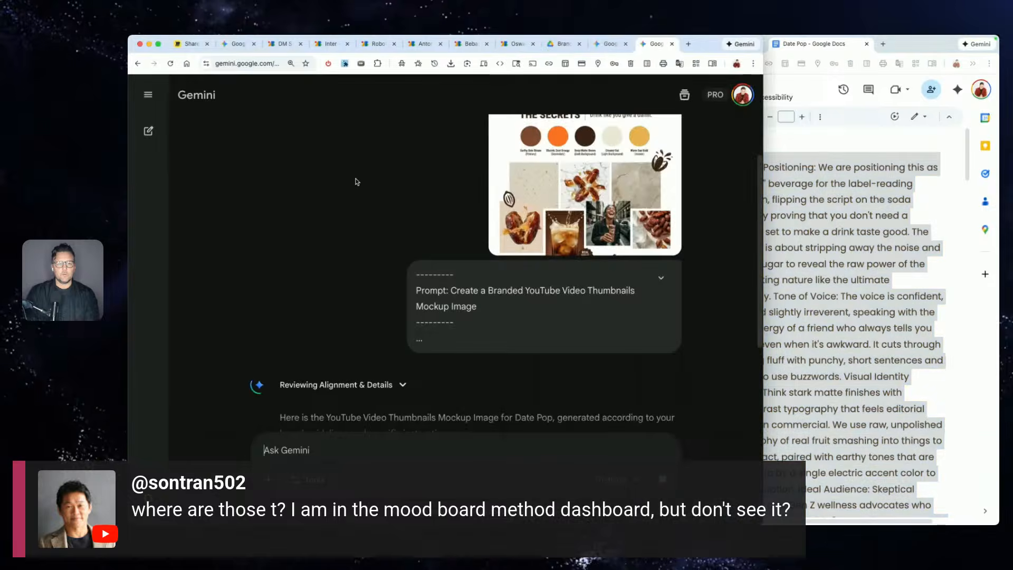
- Open the Logo Design Concepts image from its Gemini chat, enlarge it and examine the individual logo options
{"action": "left_click", "coordinate": [611, 44]}
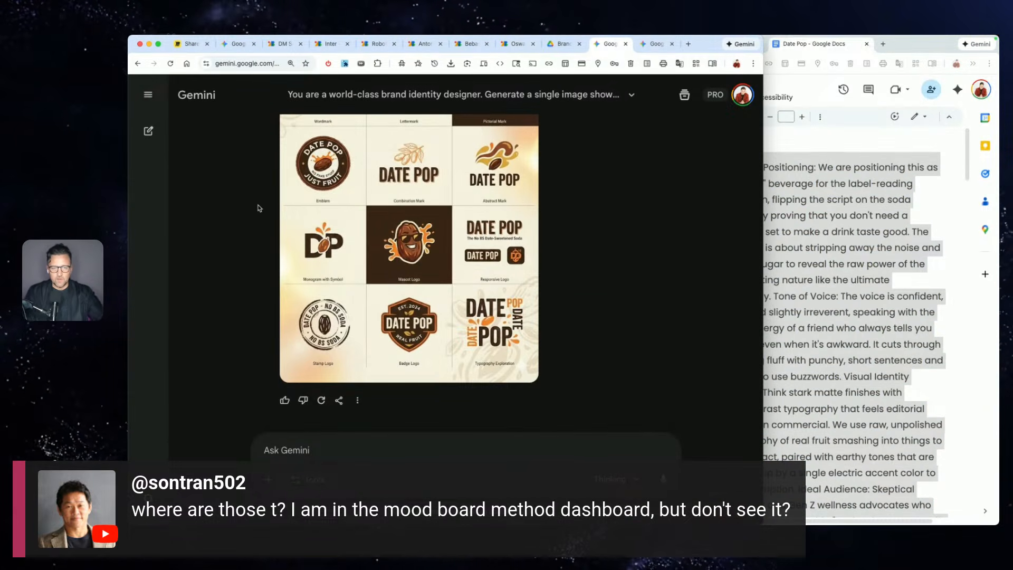
{"action": "scroll", "coordinate": [462, 217], "scroll_direction": "up", "scroll_amount": 3}
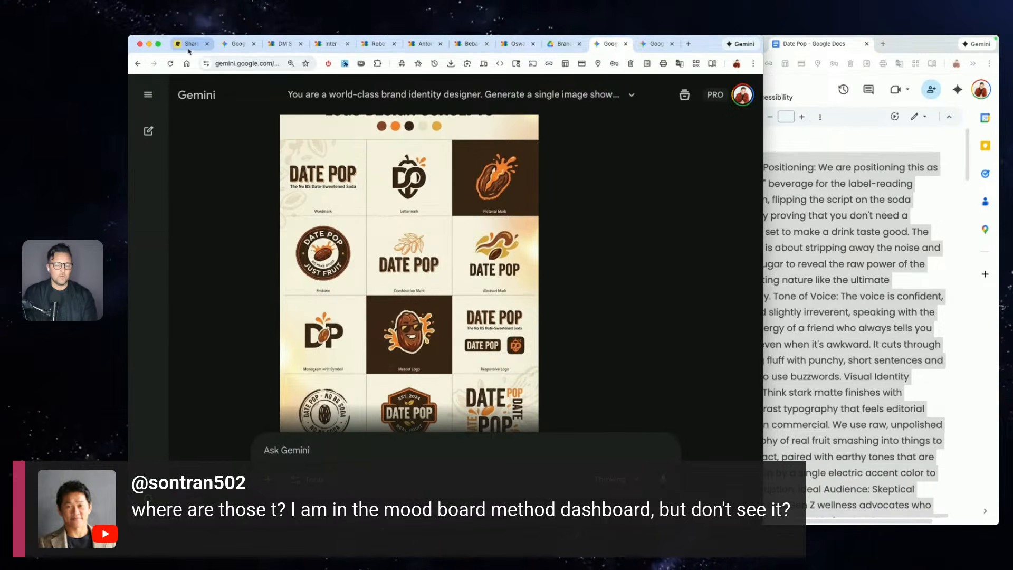
{"action": "scroll", "coordinate": [538, 269], "scroll_direction": "down", "scroll_amount": 1}
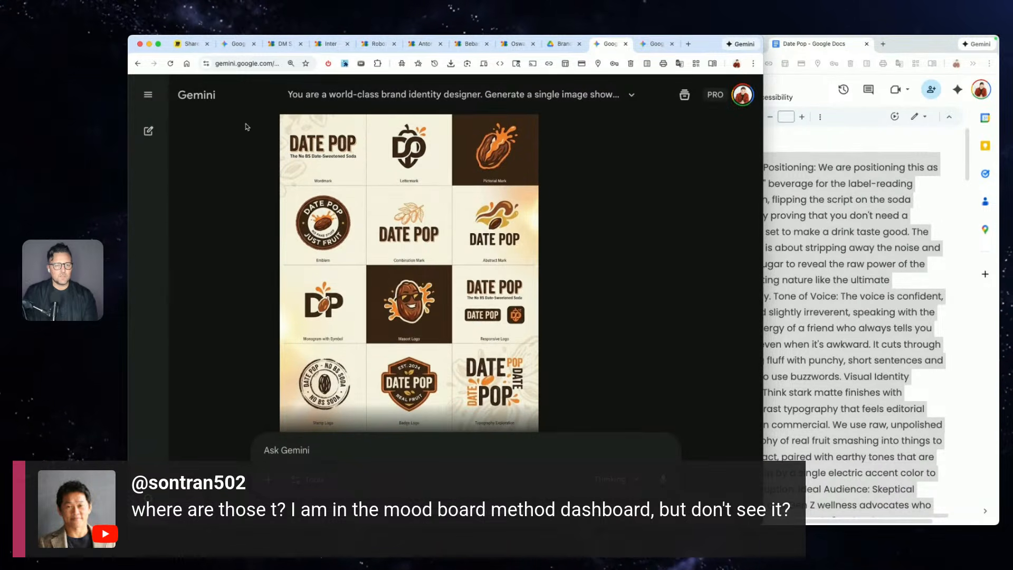
{"action": "left_click", "coordinate": [320, 391]}
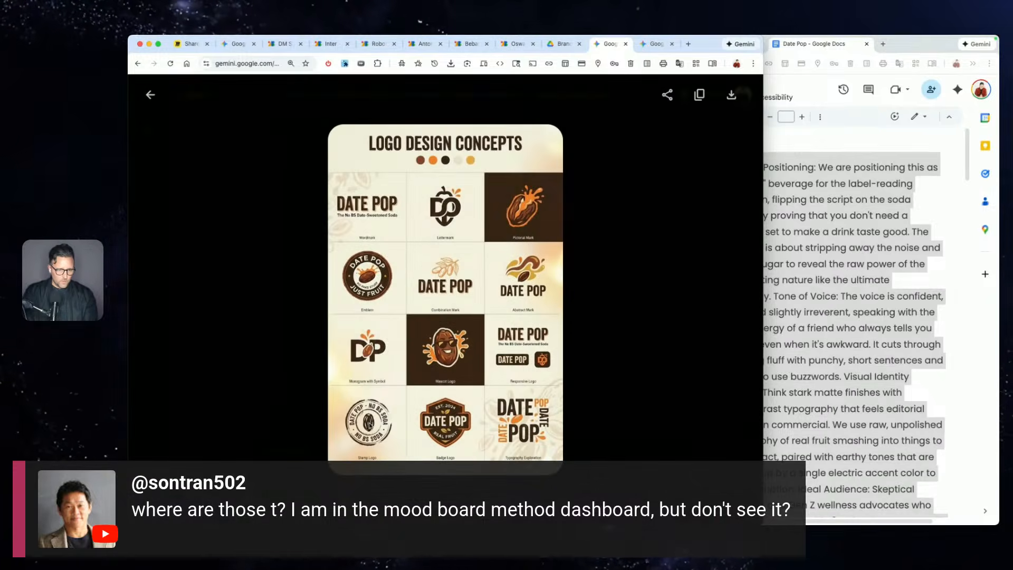
{"action": "left_click", "coordinate": [369, 426]}
{"action": "scroll", "coordinate": [369, 426], "scroll_direction": "up", "scroll_amount": 4}
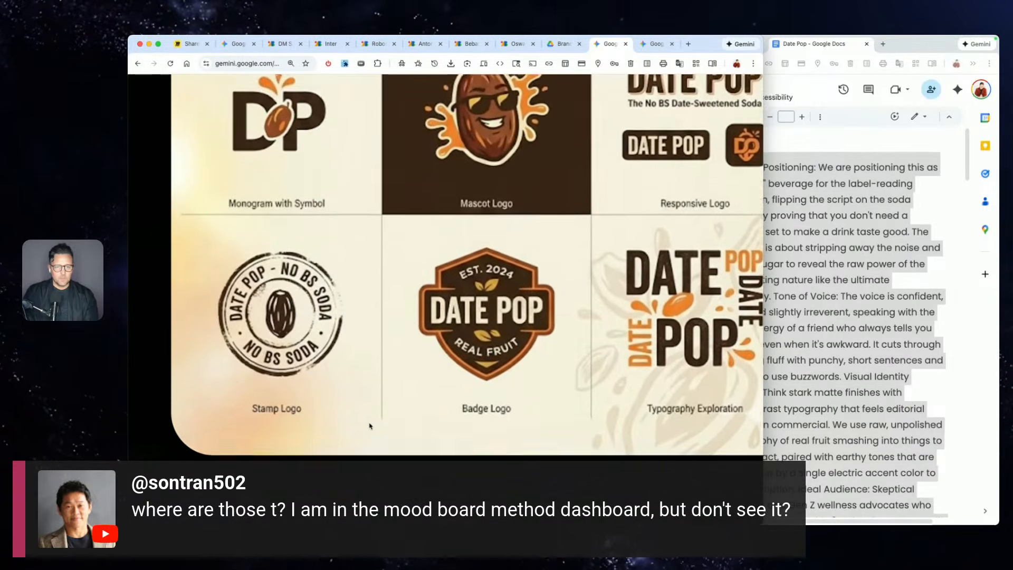
{"action": "scroll", "coordinate": [369, 426], "scroll_direction": "up", "scroll_amount": 15}
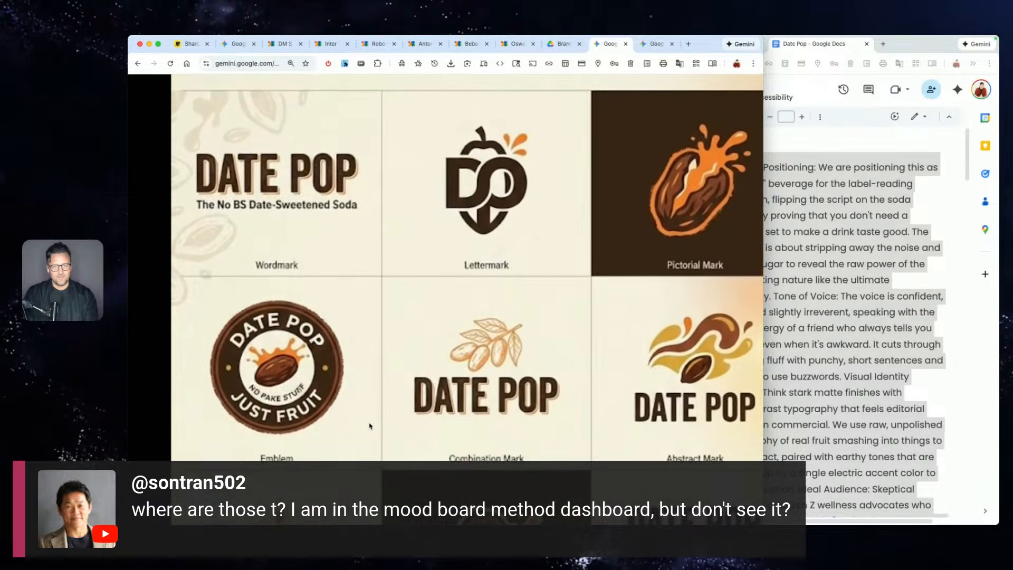
{"action": "scroll", "coordinate": [369, 426], "scroll_direction": "down", "scroll_amount": 6}
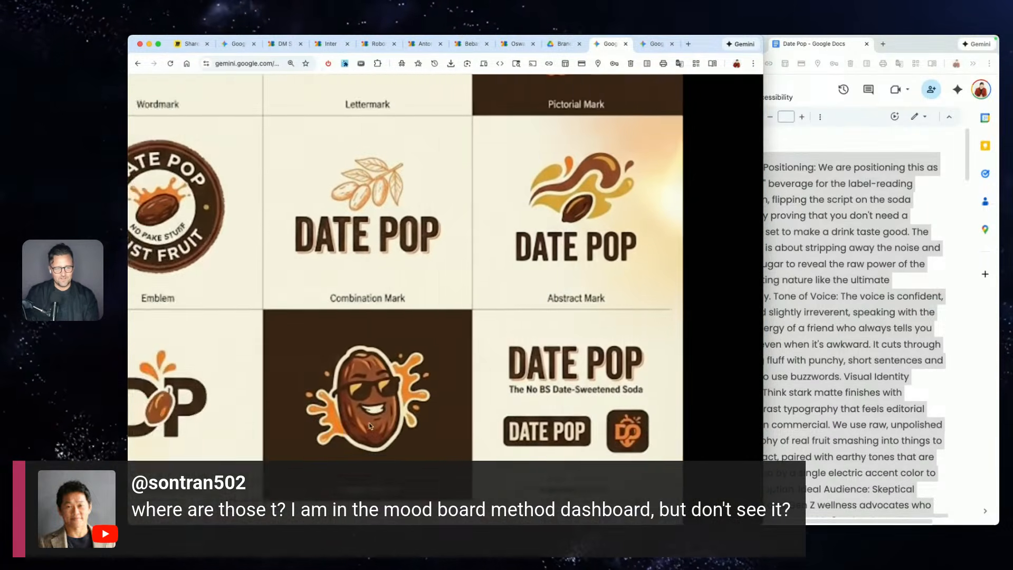
{"action": "scroll", "coordinate": [369, 426], "scroll_direction": "down", "scroll_amount": 7}
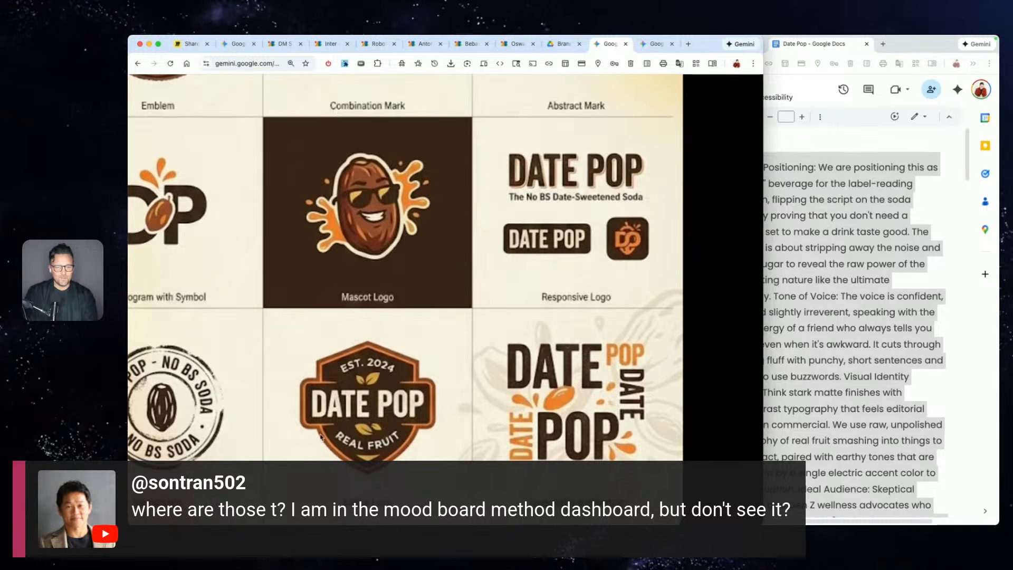
- Capture a screenshot of the Date Pop badge logo, and start a new Gemini chat in place of the logo concepts chat
{"action": "scroll", "coordinate": [320, 437], "scroll_direction": "left", "scroll_amount": 1}
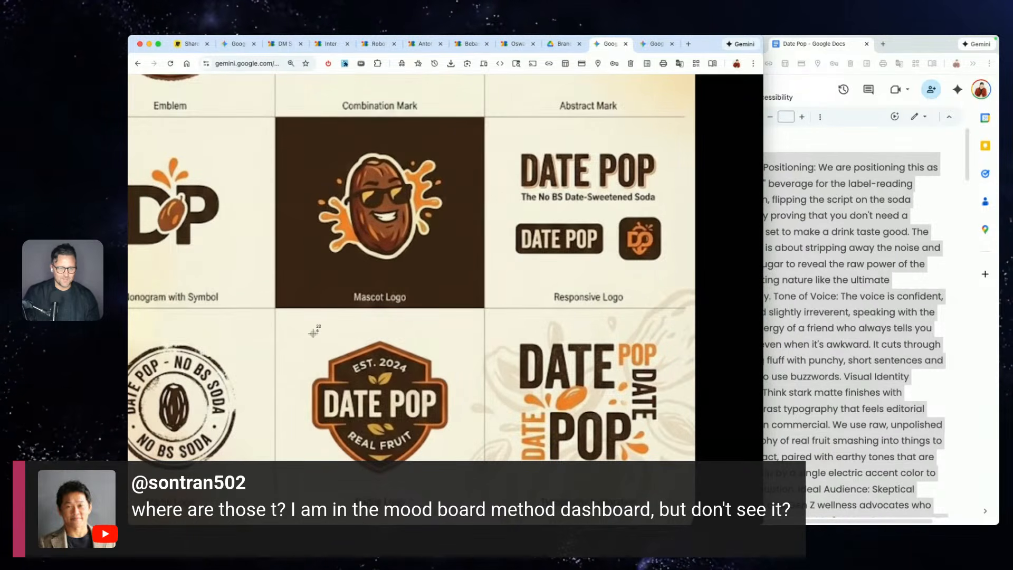
{"action": "left_click_drag", "start_coordinate": [305, 332], "coordinate": [457, 475]}
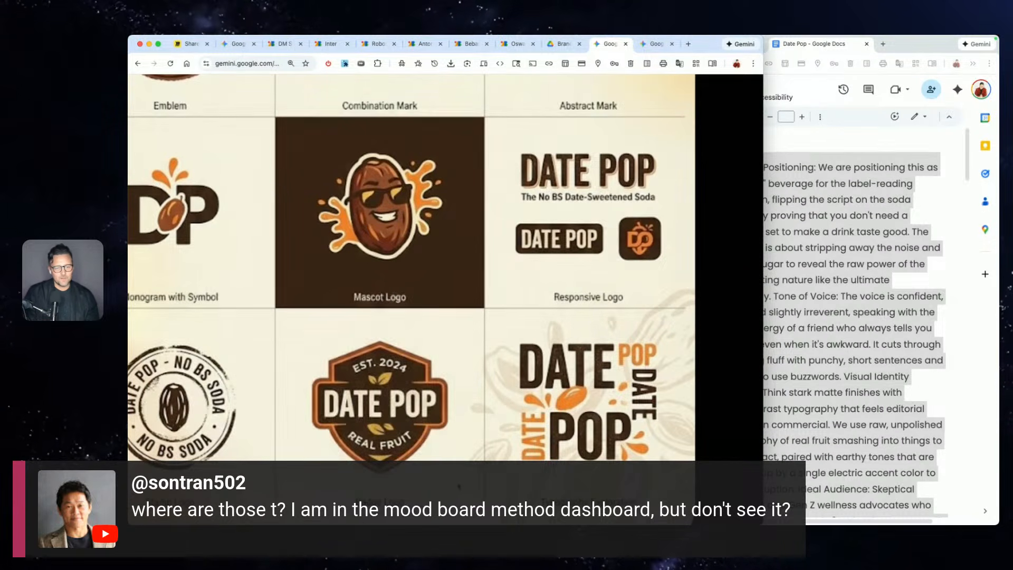
{"action": "left_click", "coordinate": [708, 135]}
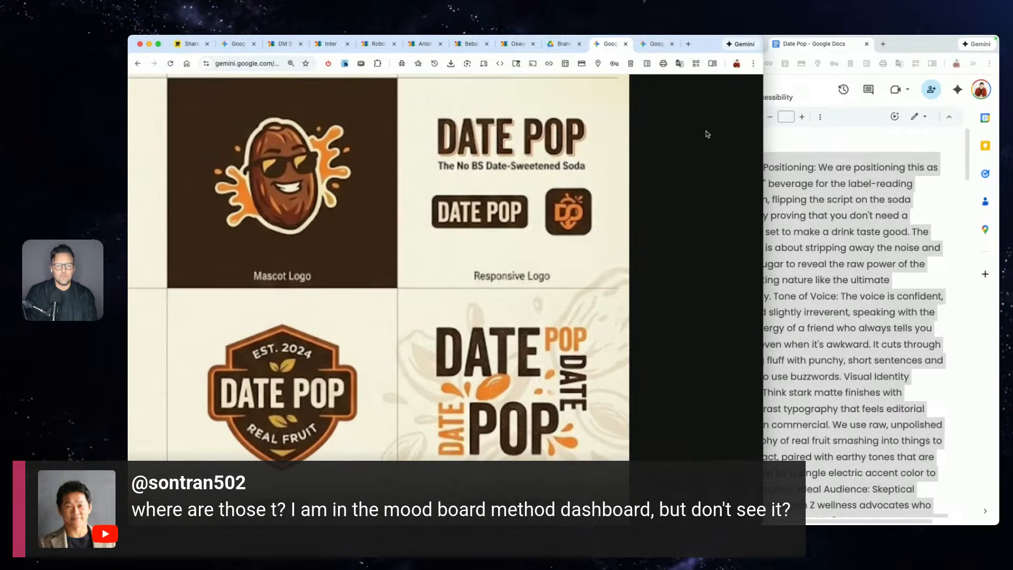
{"action": "scroll", "coordinate": [437, 246], "scroll_direction": "down", "scroll_amount": 5}
{"action": "left_click", "coordinate": [148, 131]}
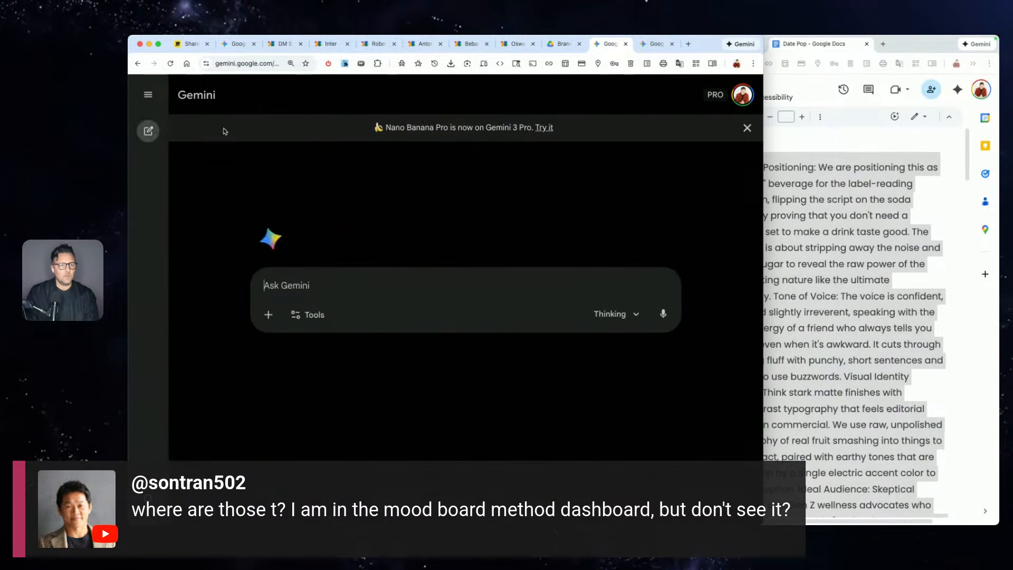
- On the Miro board, copy the "Recreate this logo exactly the same" black and white vector prompt above the first FLOW. logo
{"action": "left_click", "coordinate": [194, 47]}
{"action": "scroll", "coordinate": [437, 302], "scroll_direction": "down", "scroll_amount": 6}
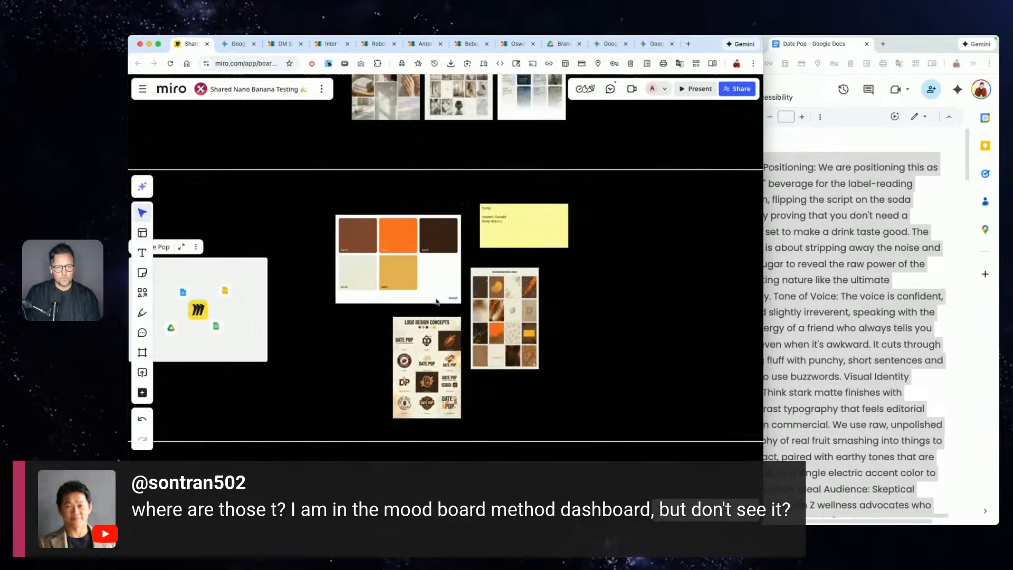
{"action": "scroll", "coordinate": [436, 302], "scroll_direction": "down", "scroll_amount": 3}
{"action": "scroll", "coordinate": [430, 298], "scroll_direction": "right", "scroll_amount": 10}
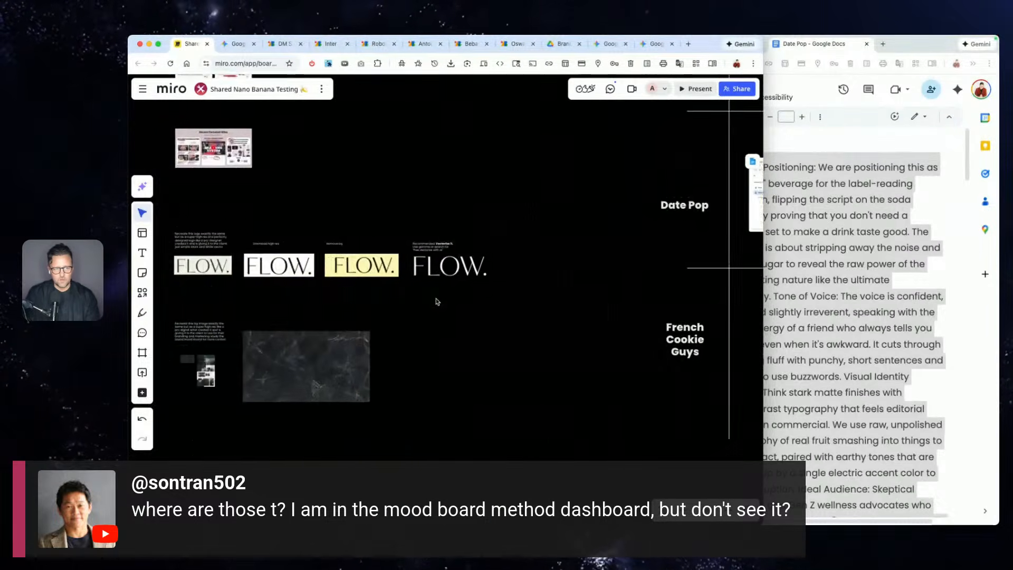
{"action": "scroll", "coordinate": [380, 242], "scroll_direction": "up", "scroll_amount": 10}
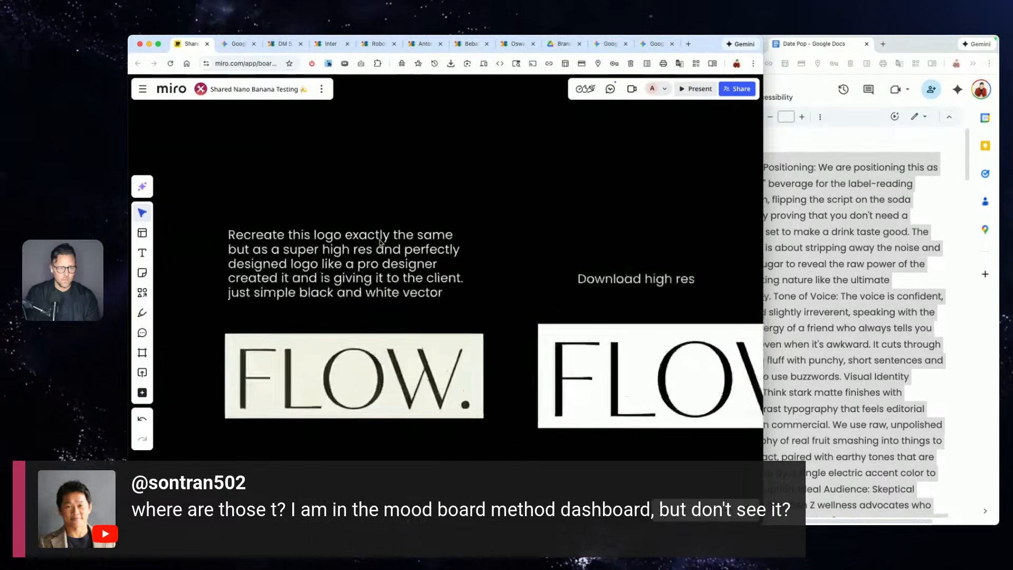
{"action": "left_click", "coordinate": [308, 382]}
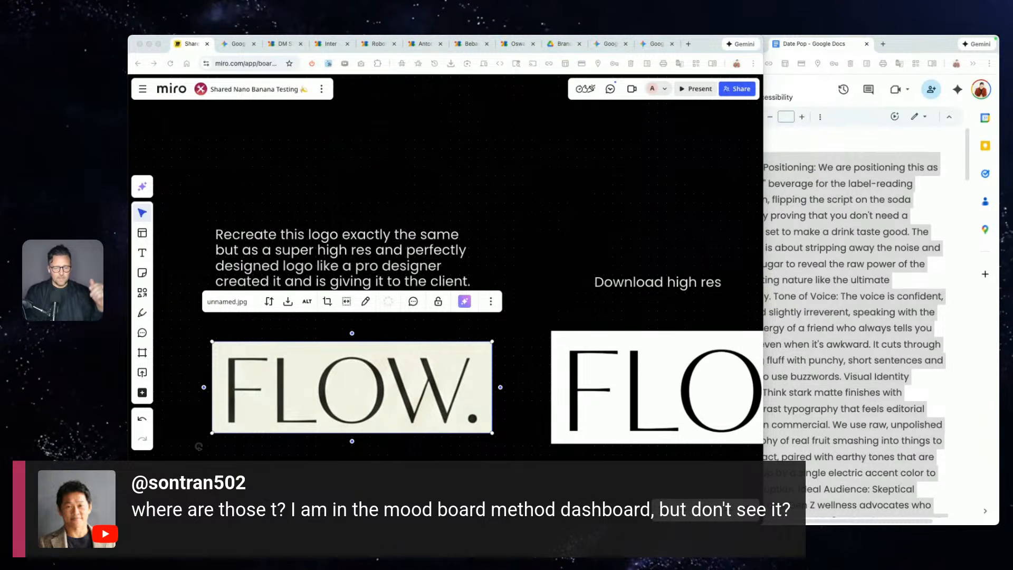
{"action": "left_click", "coordinate": [511, 257]}
{"action": "double_click", "coordinate": [386, 271]}
{"action": "key", "text": "super+c"}
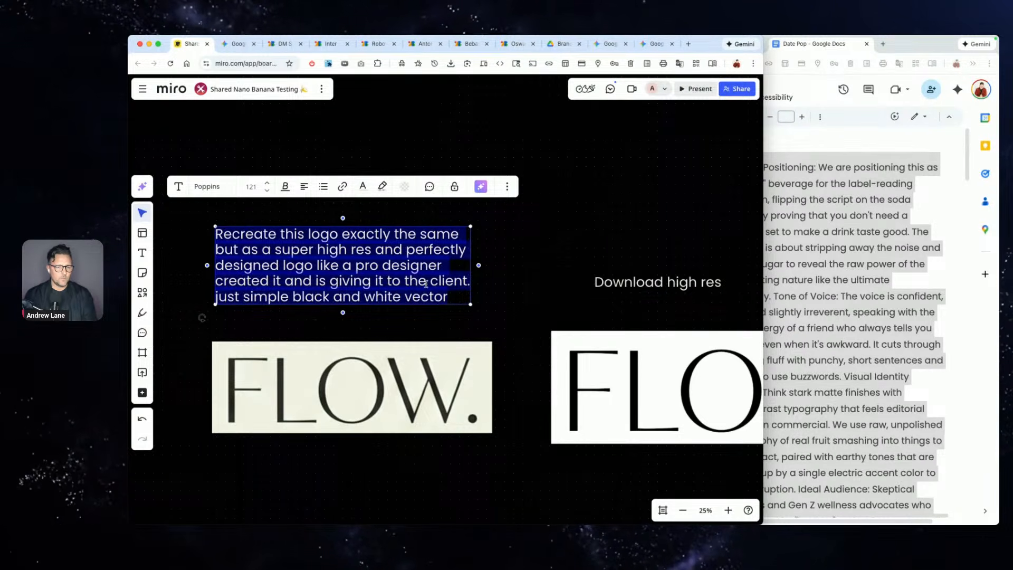
{"action": "left_click", "coordinate": [285, 294]}
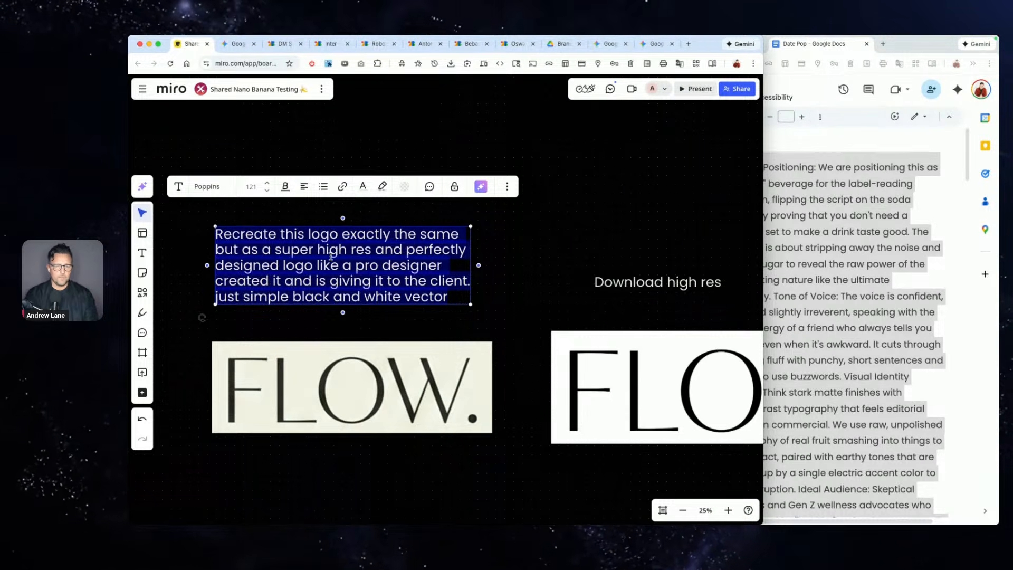
- Attach the Date Pop badge logo screenshot to the new Gemini chat and paste the copied "Recreate this logo exactly the same" prompt
{"action": "left_click", "coordinate": [655, 47]}
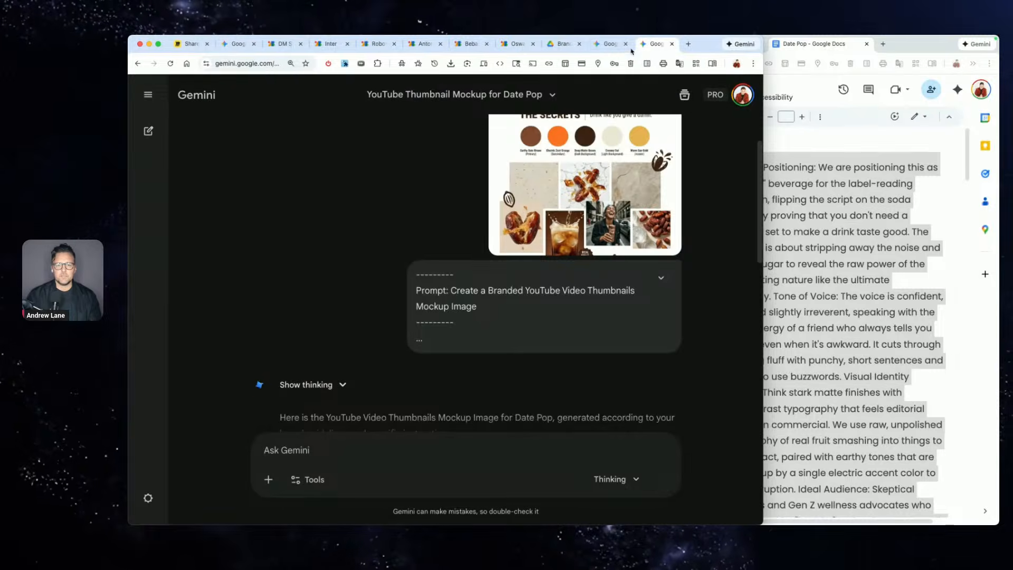
{"action": "left_click", "coordinate": [608, 44]}
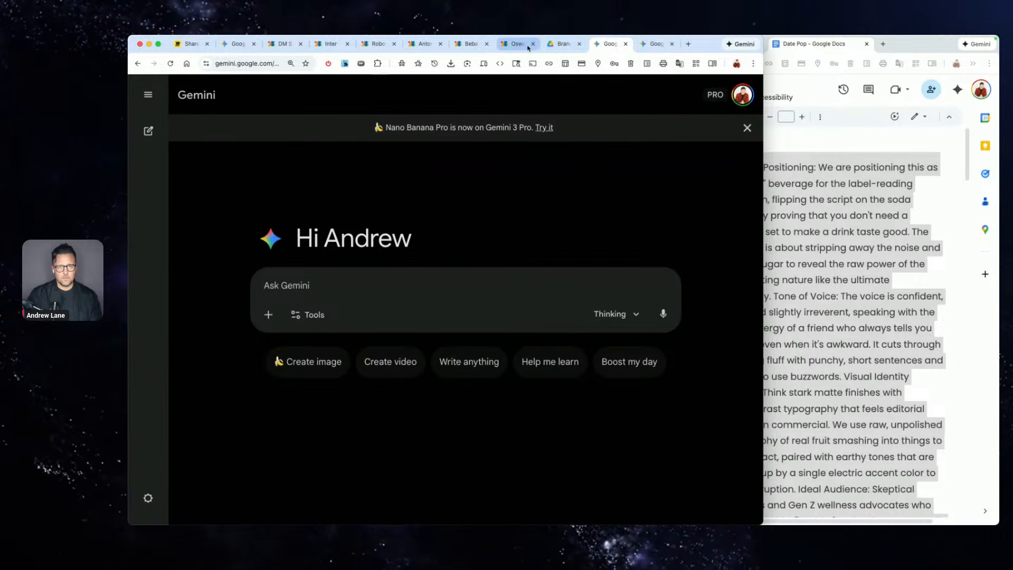
{"action": "left_click", "coordinate": [238, 47]}
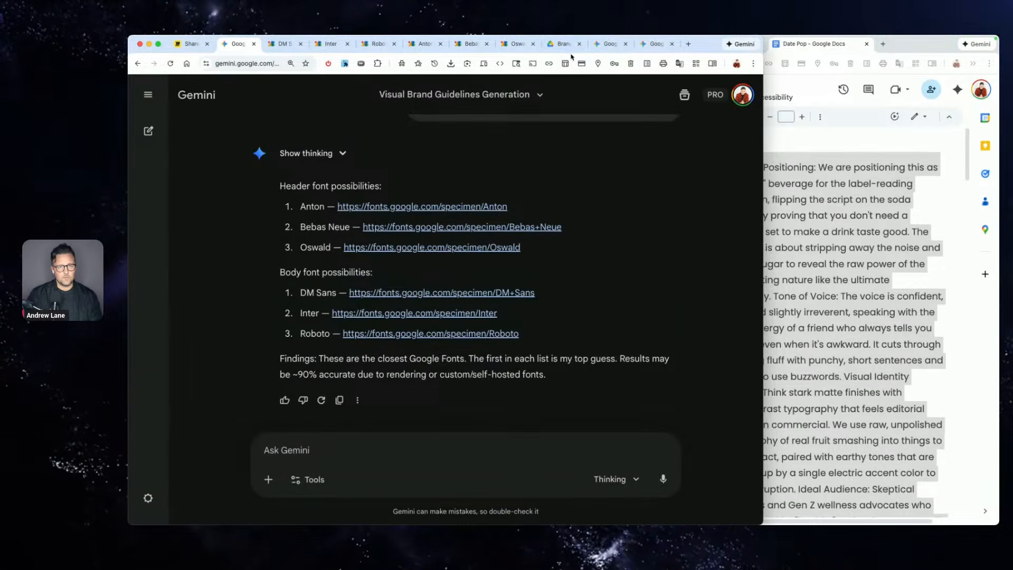
{"action": "left_click", "coordinate": [605, 44]}
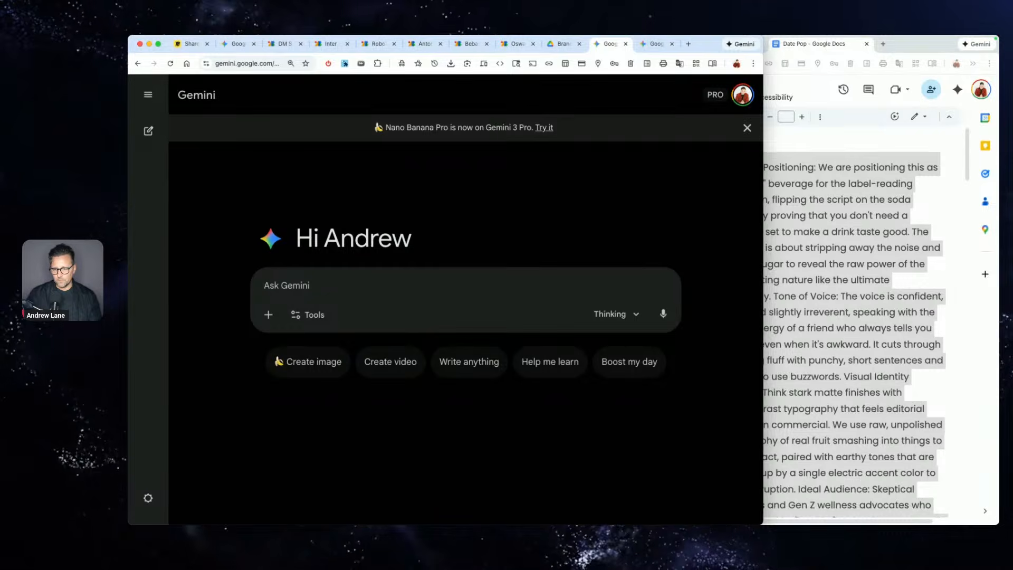
{"action": "left_click_drag", "start_coordinate": [407, 267], "coordinate": [326, 298]}
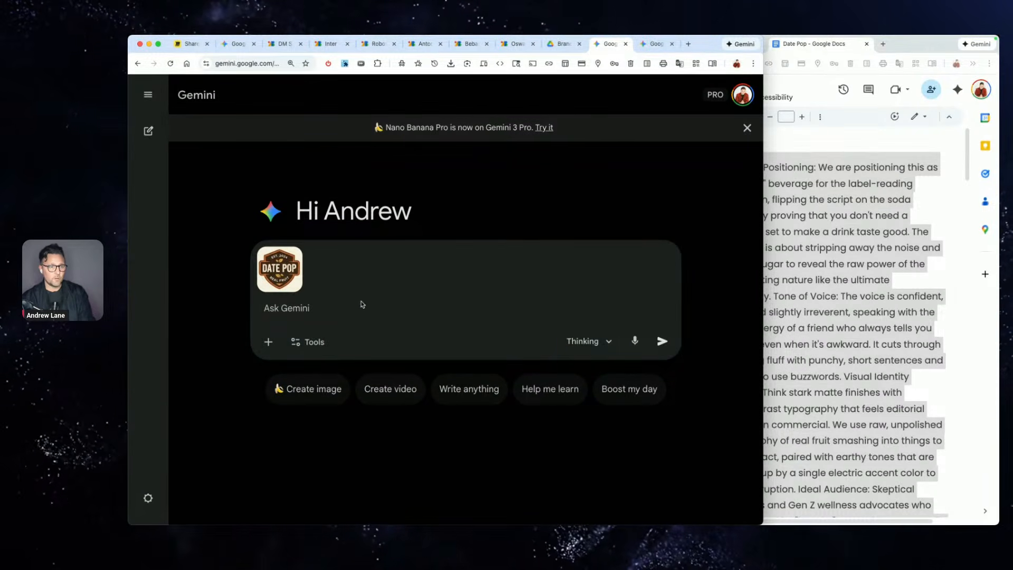
{"action": "key", "text": "super+v"}
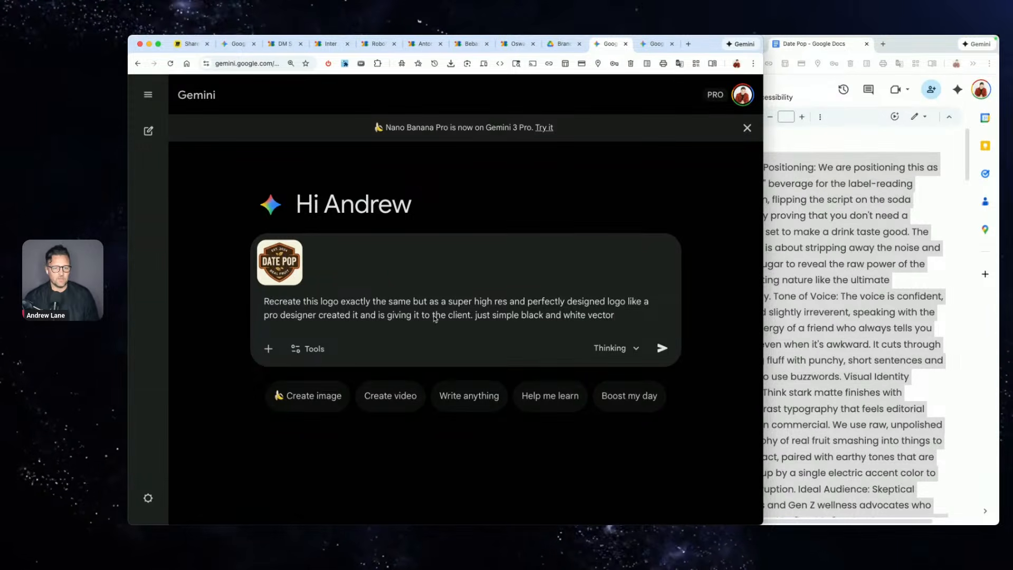
- Replace the prompt's black and white vector ending with "simple 3 color vector design" and submit it
{"action": "left_click_drag", "start_coordinate": [474, 317], "coordinate": [623, 319]}
{"action": "type", "text": "3"}
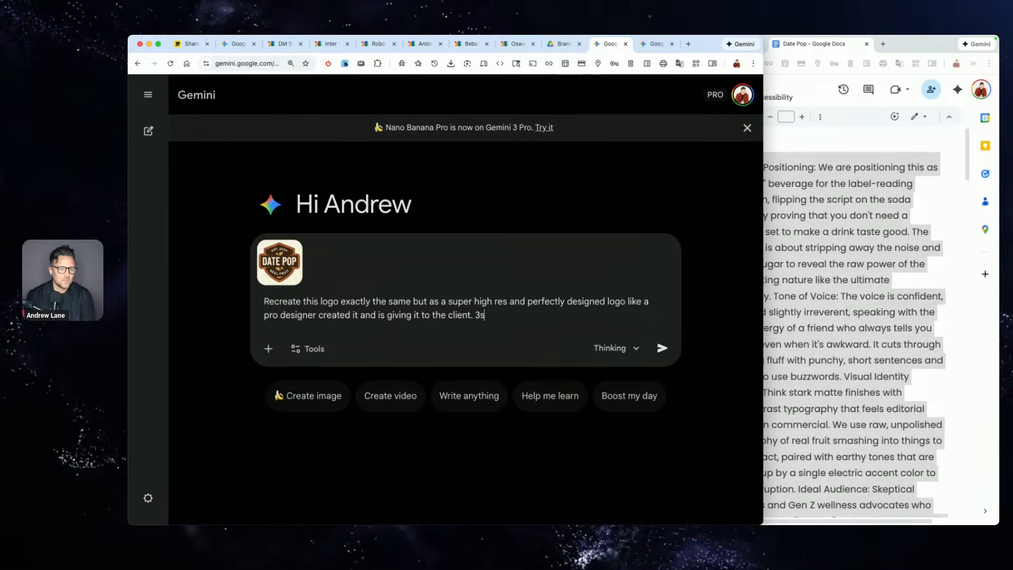
{"action": "type", "text": " color"}
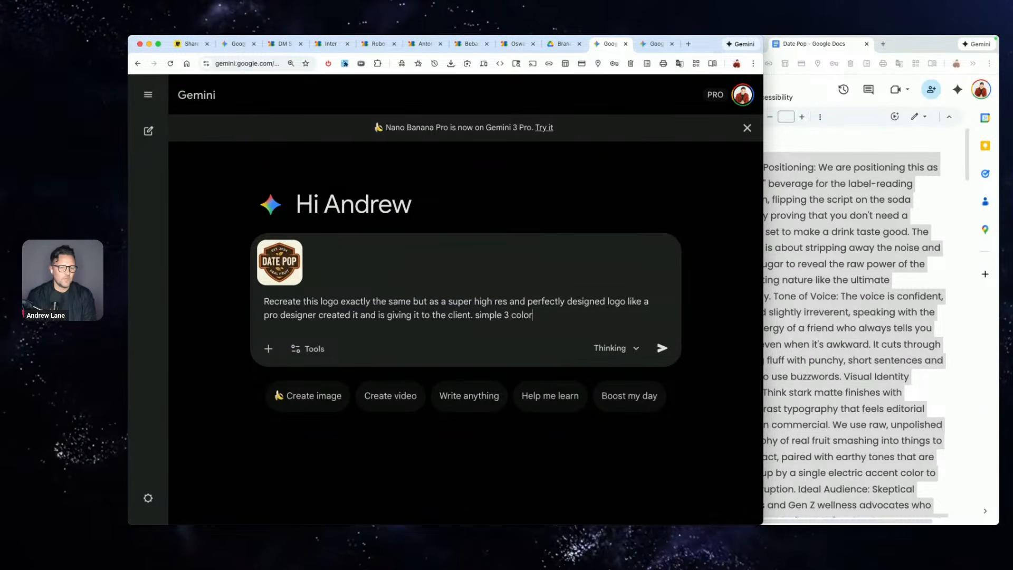
{"action": "type", "text": " de"}
{"action": "key", "text": "BackSpace"}
{"action": "key", "text": "BackSpace"}
{"action": "type", "text": "vec"}
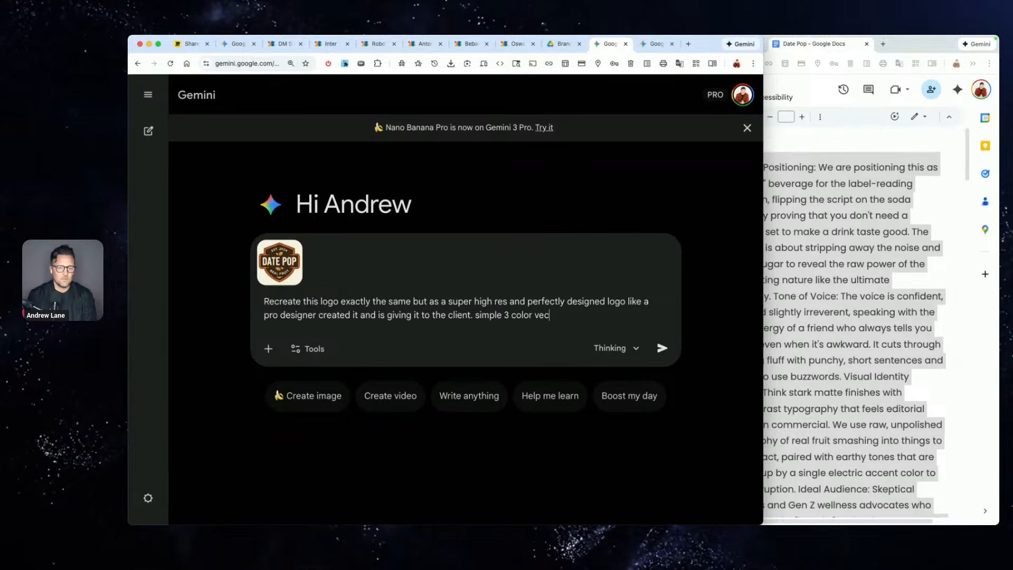
{"action": "type", "text": "tor design"}
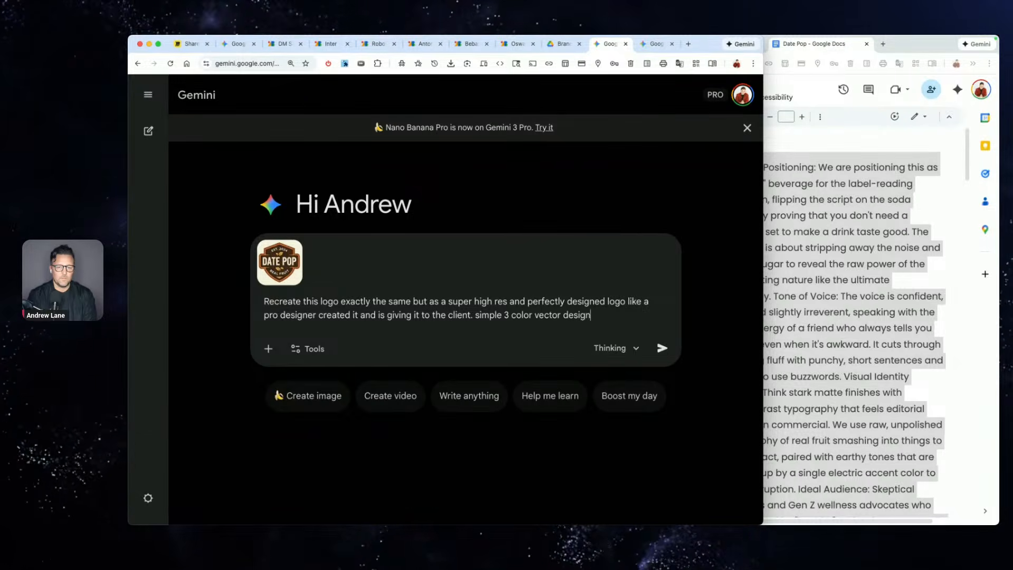
{"action": "left_click", "coordinate": [662, 347]}
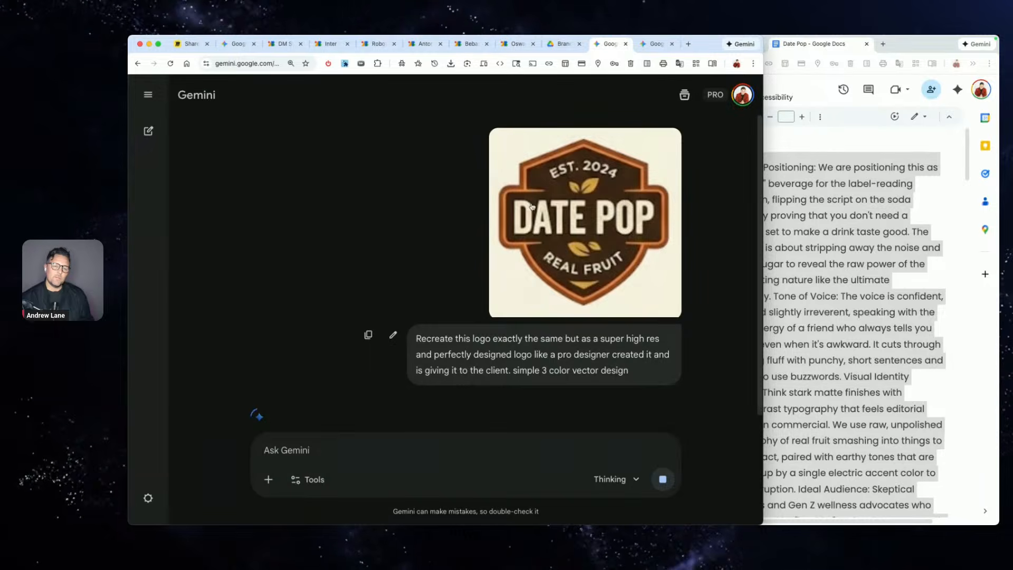
- On the Miro board, review the FLOW. logo workflow from the high-res download to the background removal stage
{"action": "double_click", "coordinate": [544, 371]}
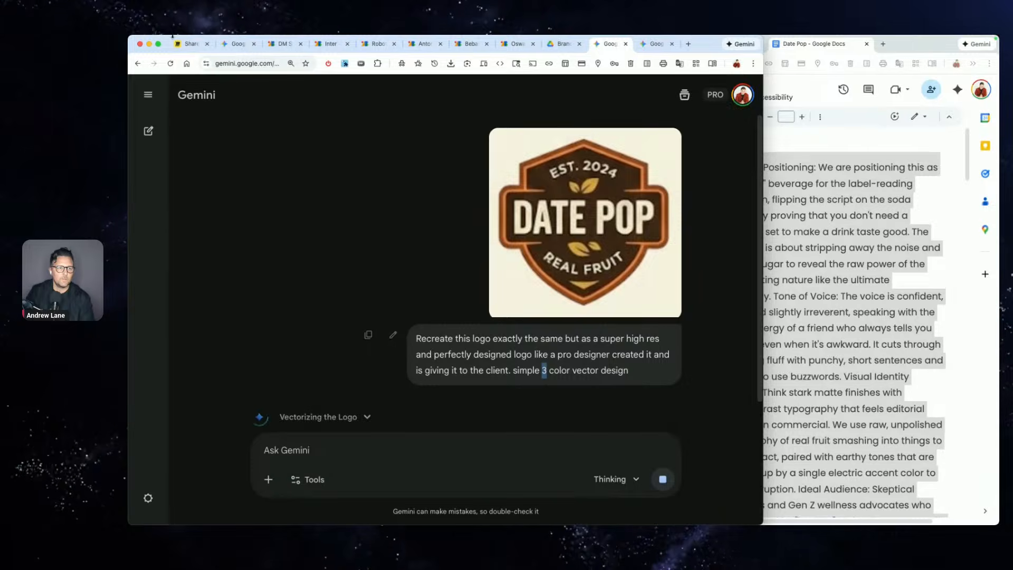
{"action": "key", "text": "super+1"}
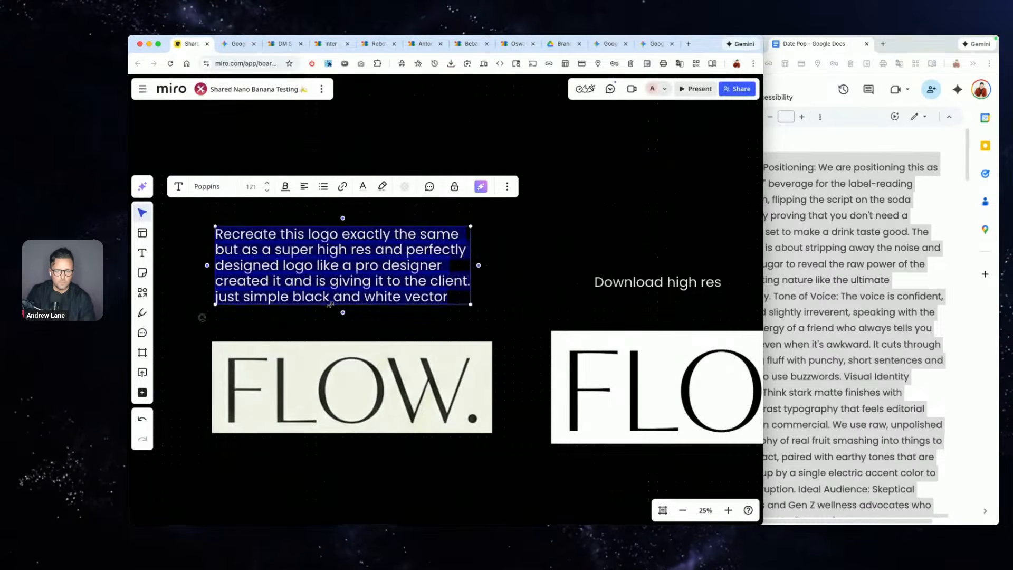
{"action": "scroll", "coordinate": [331, 305], "scroll_direction": "right", "scroll_amount": 5}
{"action": "left_click", "coordinate": [468, 344]}
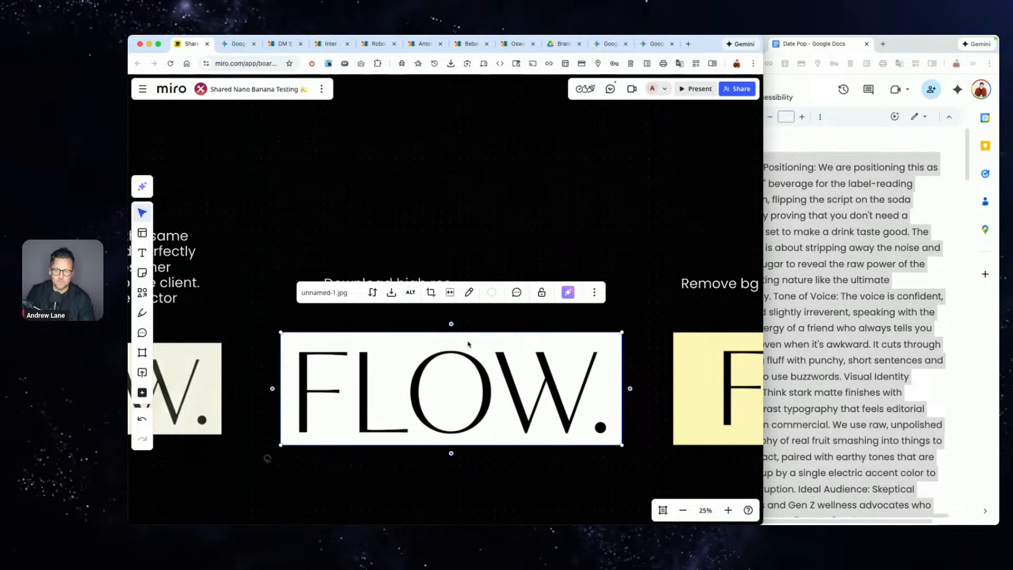
{"action": "scroll", "coordinate": [468, 344], "scroll_direction": "right", "scroll_amount": 8}
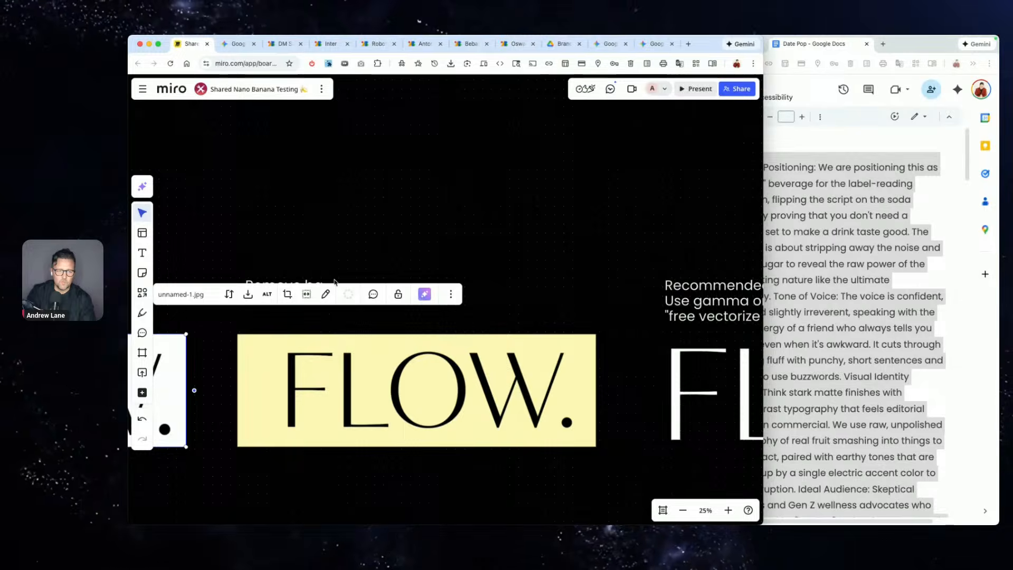
{"action": "left_click", "coordinate": [333, 284]}
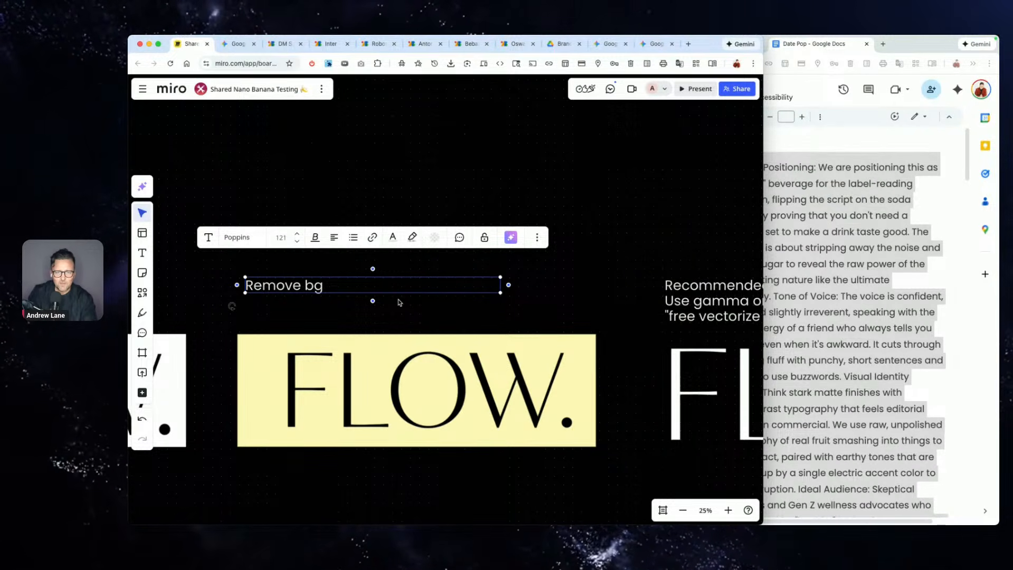
{"action": "left_click", "coordinate": [427, 311]}
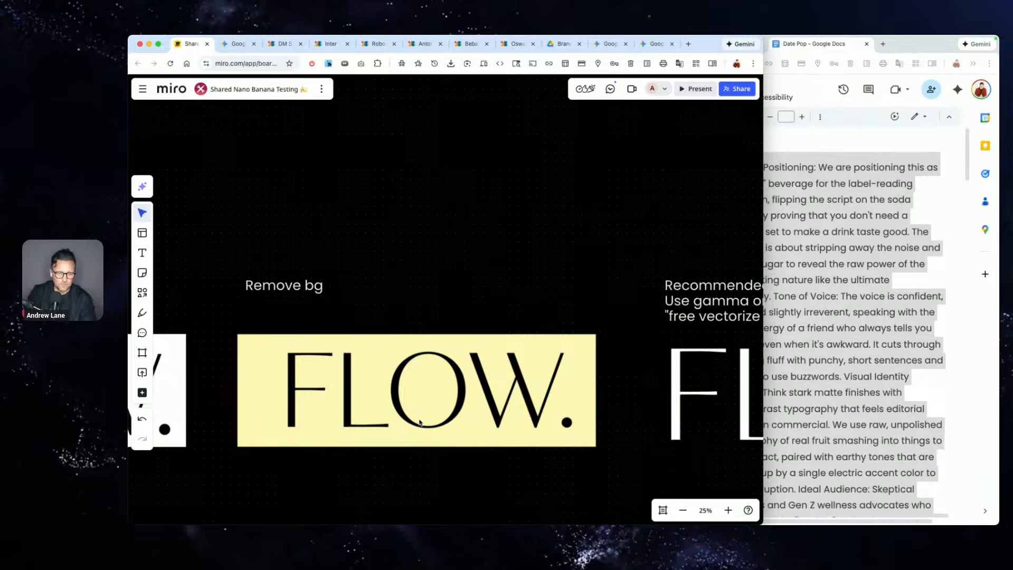
{"action": "left_click", "coordinate": [481, 396]}
{"action": "left_click", "coordinate": [625, 339]}
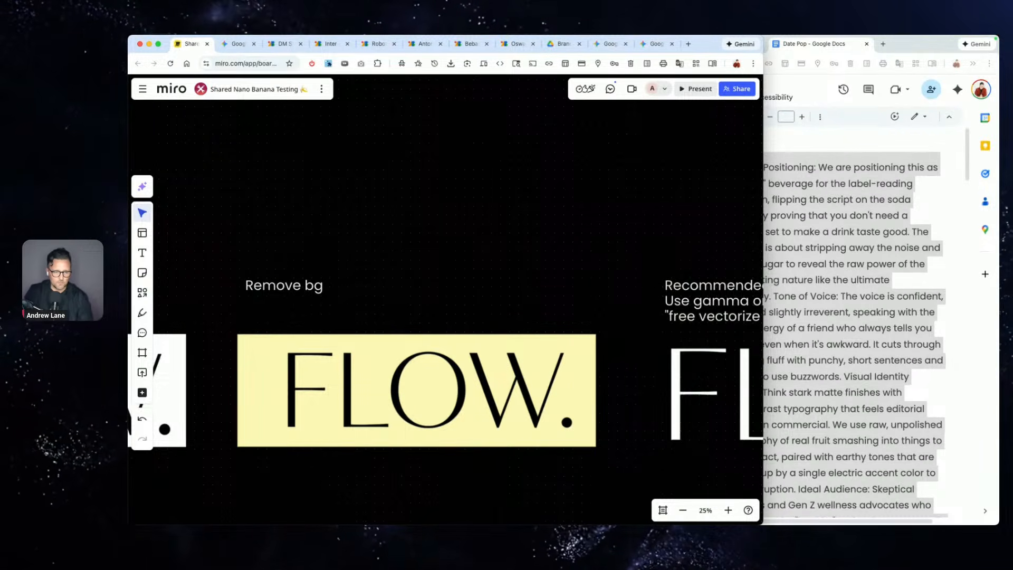
{"action": "key", "text": "super+Tab"}
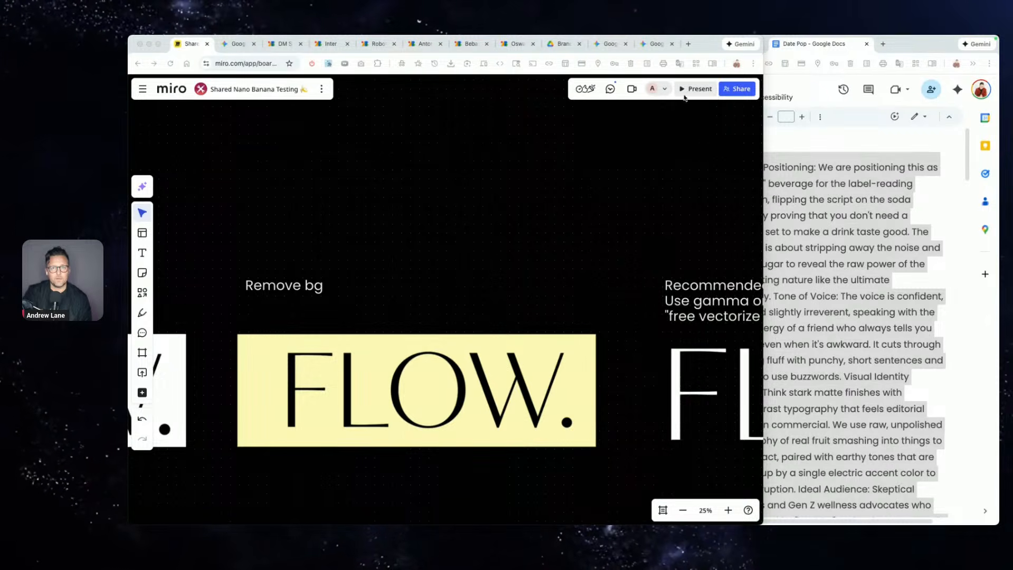
- Copy the Date Pop brand guidelines from Google Docs and paste them as a follow-up prompt in the YouTube Thumbnail Mockup chat
{"action": "left_click", "coordinate": [654, 44]}
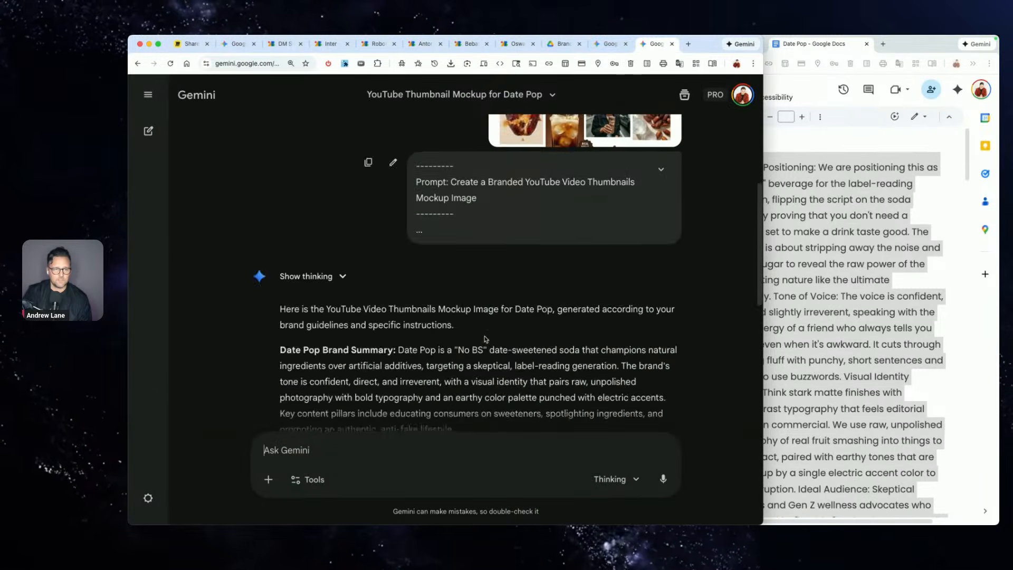
{"action": "scroll", "coordinate": [485, 338], "scroll_direction": "down", "scroll_amount": 9}
{"action": "scroll", "coordinate": [485, 338], "scroll_direction": "up", "scroll_amount": 10}
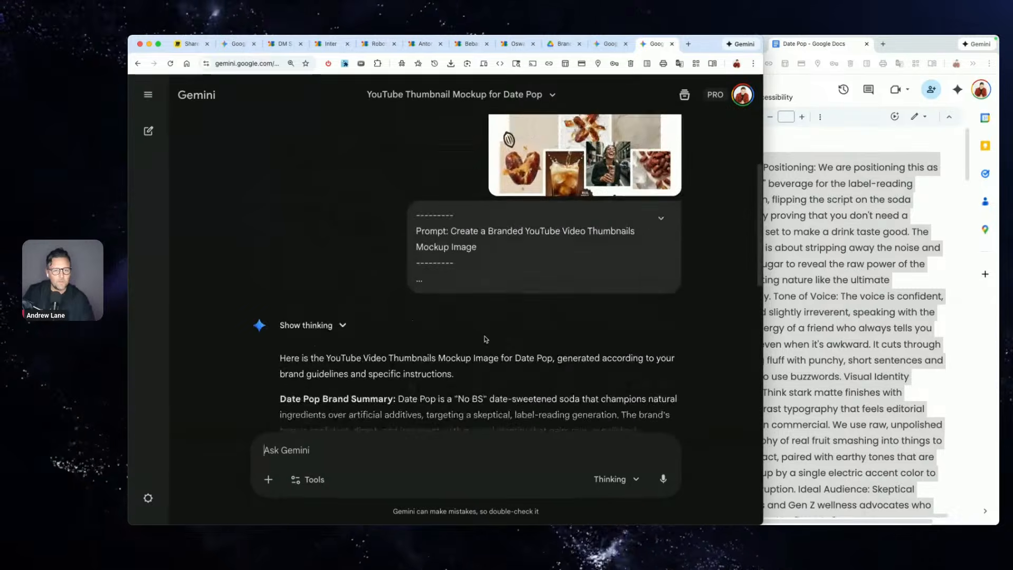
{"action": "scroll", "coordinate": [543, 364], "scroll_direction": "down", "scroll_amount": 3}
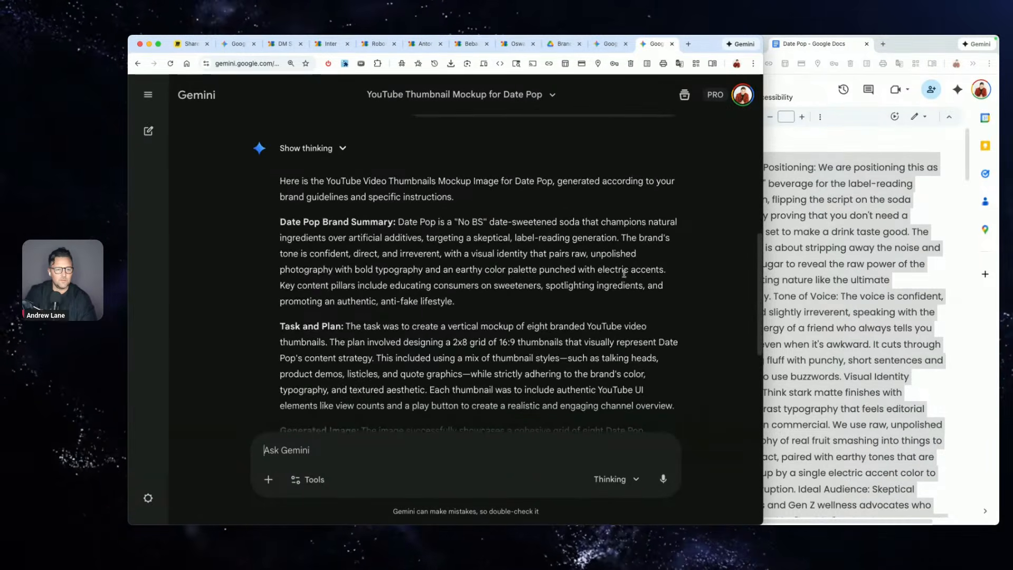
{"action": "left_click", "coordinate": [859, 243]}
{"action": "left_click", "coordinate": [392, 273]}
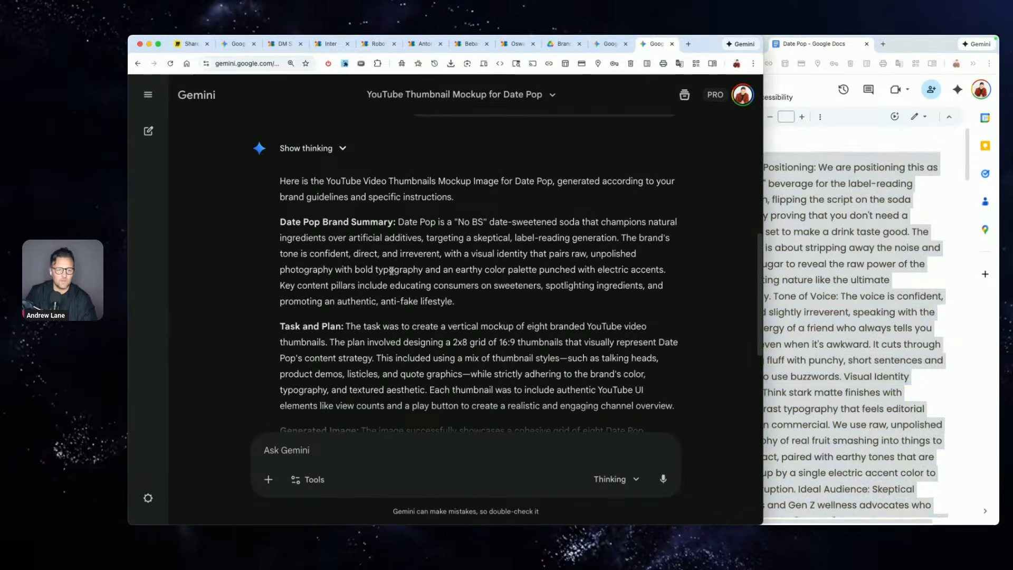
{"action": "left_click", "coordinate": [386, 450]}
{"action": "key", "text": "super+v"}
- Copy the "Create a Branded YouTube Video Thumbnails Mockup Image" prompt from the AI Mood Board Prompts page and paste it before the guidelines in Gemini
{"action": "left_click", "coordinate": [818, 216]}
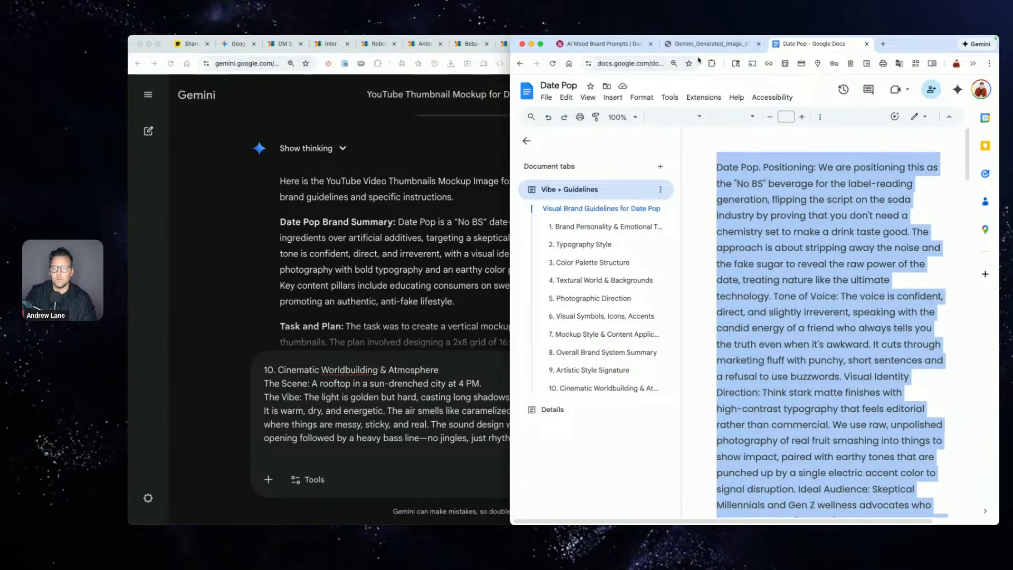
{"action": "left_click", "coordinate": [607, 44]}
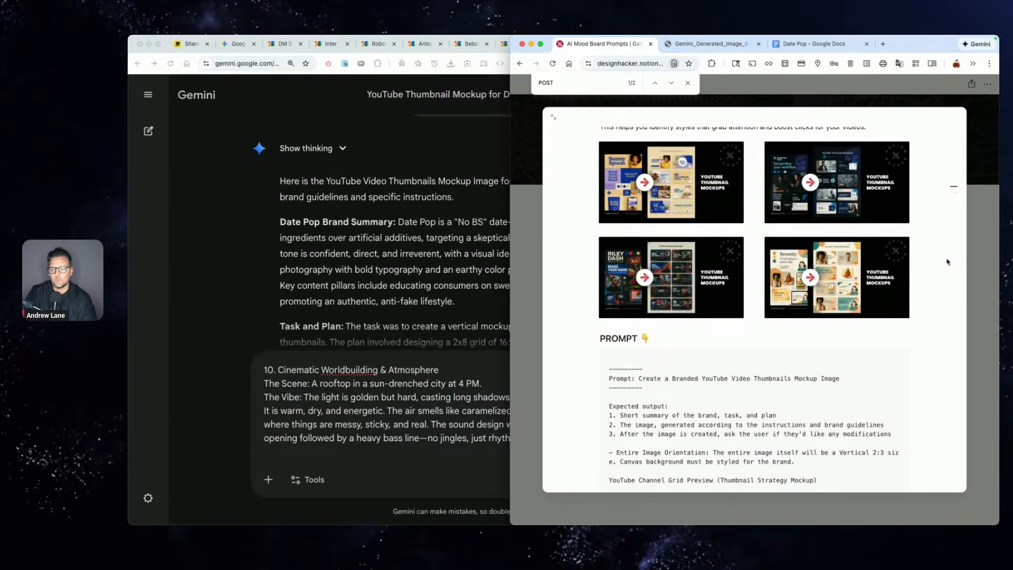
{"action": "scroll", "coordinate": [947, 261], "scroll_direction": "up", "scroll_amount": 1}
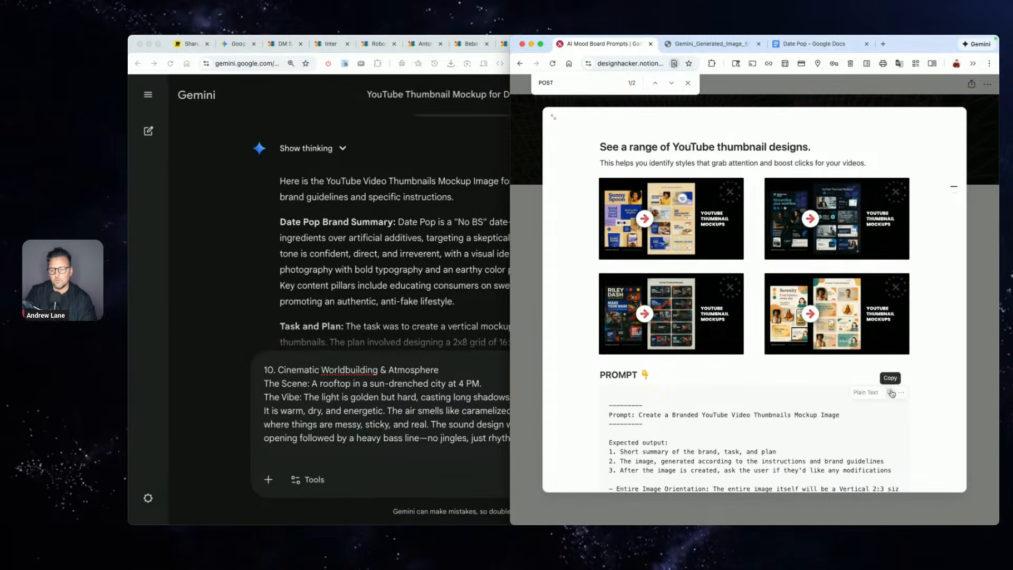
{"action": "left_click", "coordinate": [888, 397]}
{"action": "left_click", "coordinate": [407, 389]}
{"action": "key", "text": "super+v"}
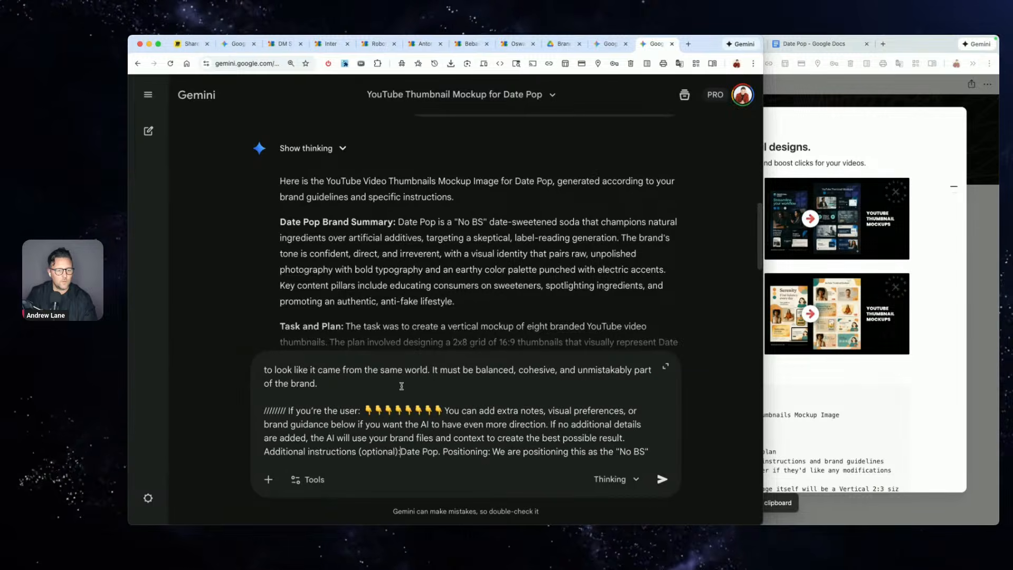
- Enable the Create images tool, attach the Date Pop mood board image and submit the YouTube thumbnails prompt
{"action": "left_click", "coordinate": [311, 480]}
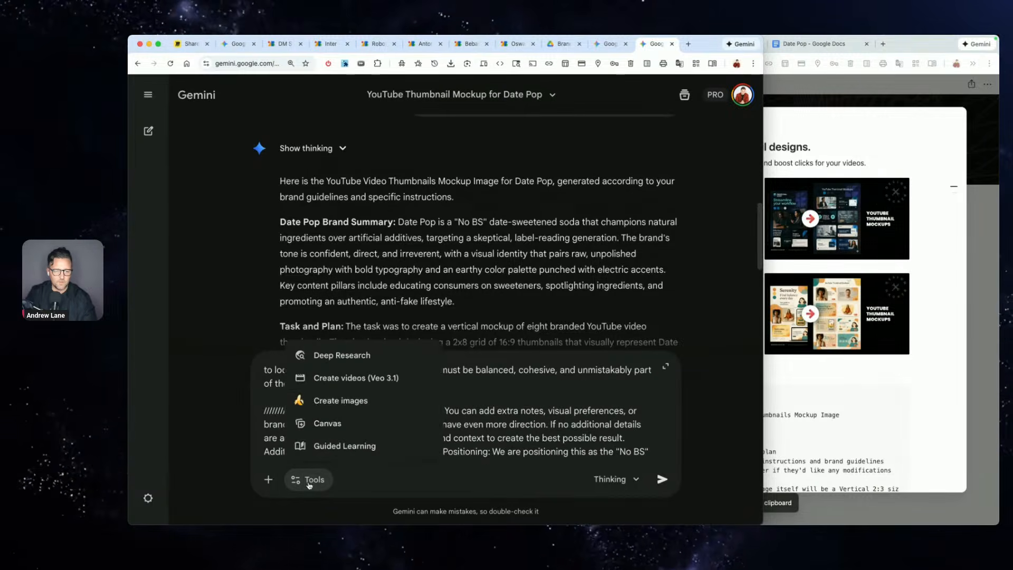
{"action": "left_click", "coordinate": [341, 401]}
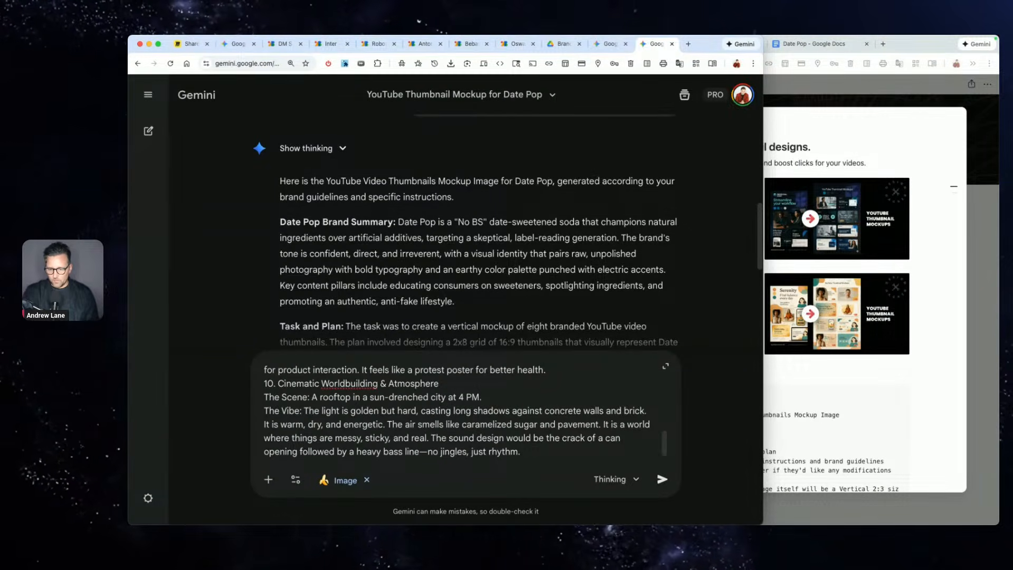
{"action": "key", "text": "space"}
{"action": "key", "text": "space"}
{"action": "left_click_drag", "start_coordinate": [1012, 569], "coordinate": [472, 406]}
{"action": "left_click", "coordinate": [495, 398]}
{"action": "scroll", "coordinate": [495, 397], "scroll_direction": "up", "scroll_amount": 2}
{"action": "scroll", "coordinate": [495, 398], "scroll_direction": "down", "scroll_amount": 2}
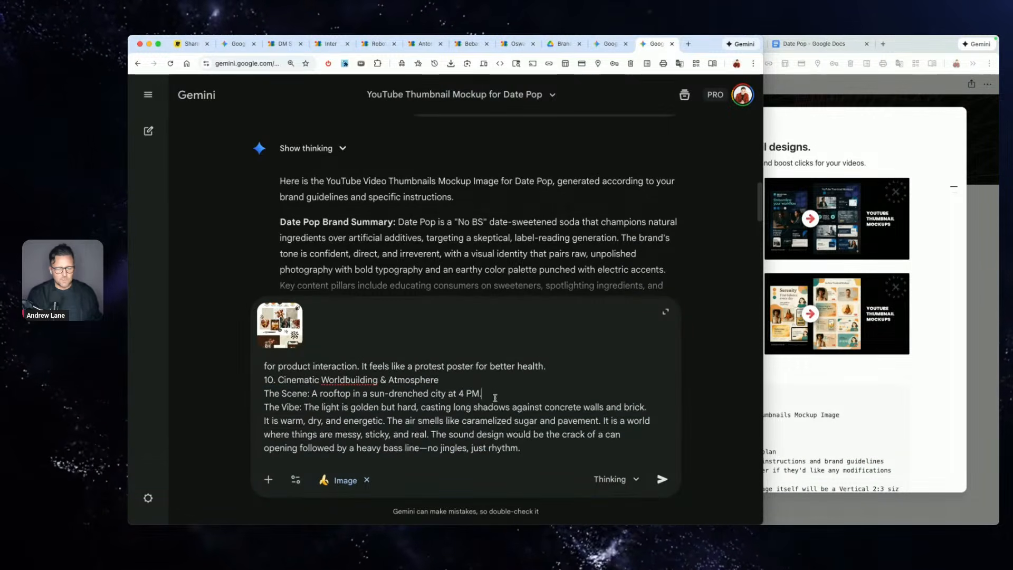
{"action": "left_click", "coordinate": [662, 479]}
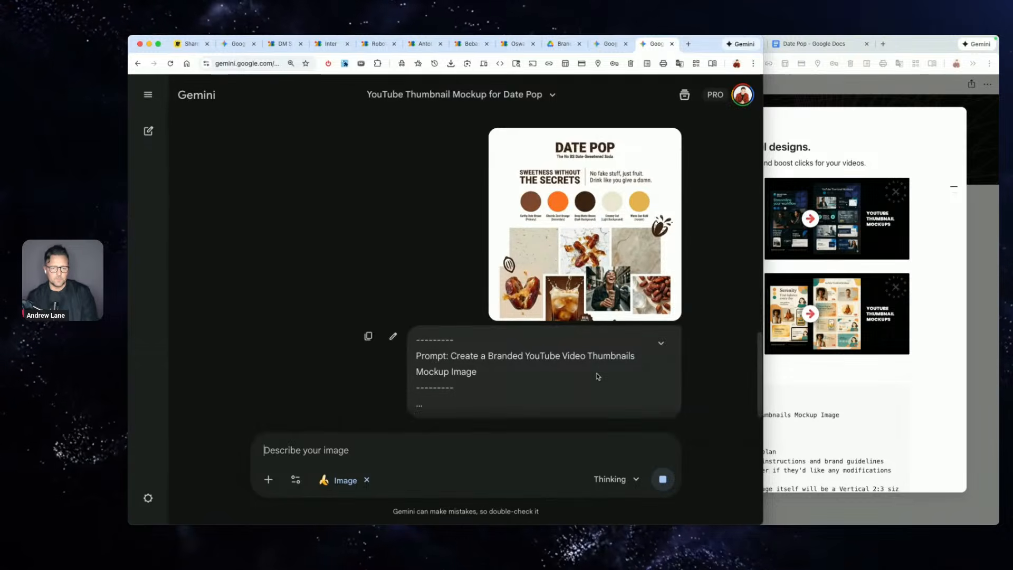
- Open the logo recreation chat and examine the generated Date Pop badge against the 3 color vector prompt
{"action": "key", "text": "ctrl+shift+Tab"}
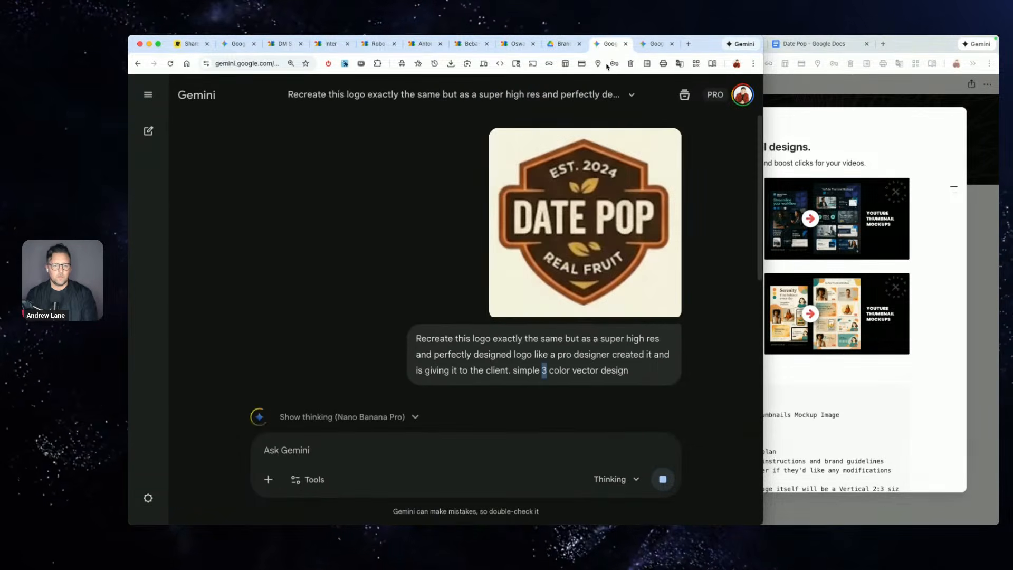
{"action": "scroll", "coordinate": [453, 310], "scroll_direction": "down", "scroll_amount": 2}
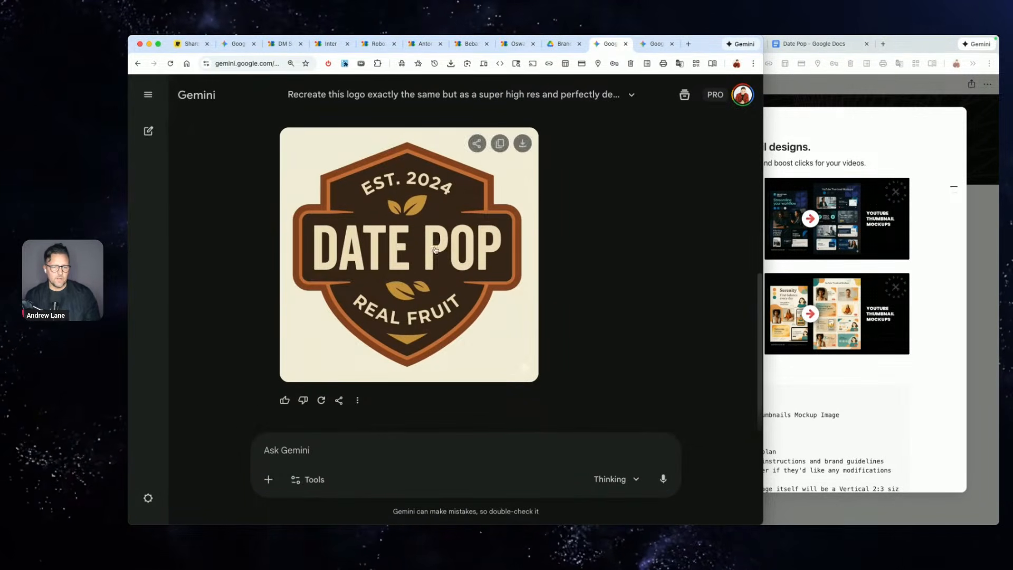
{"action": "scroll", "coordinate": [608, 291], "scroll_direction": "up", "scroll_amount": 2}
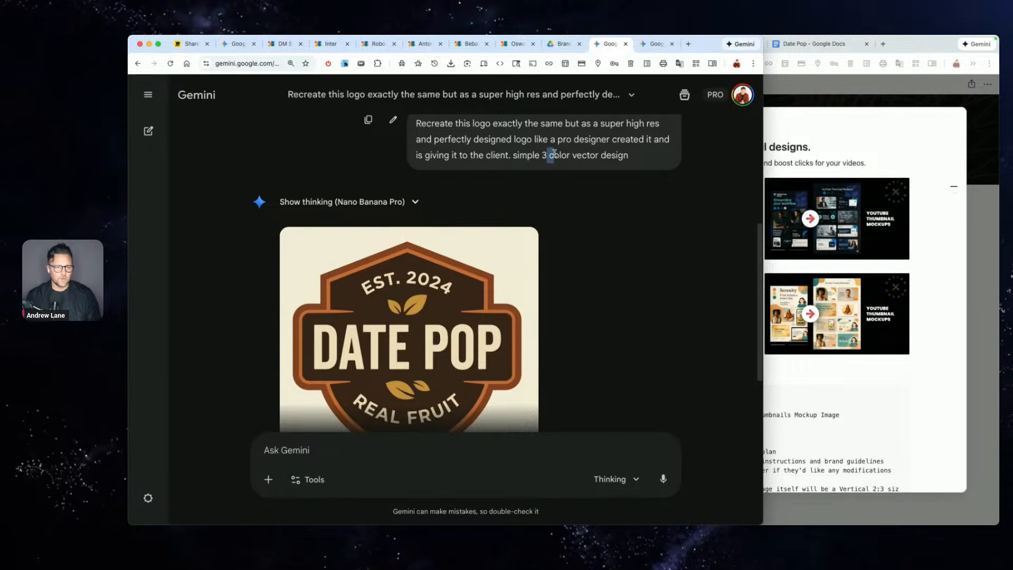
{"action": "scroll", "coordinate": [576, 269], "scroll_direction": "down", "scroll_amount": 1}
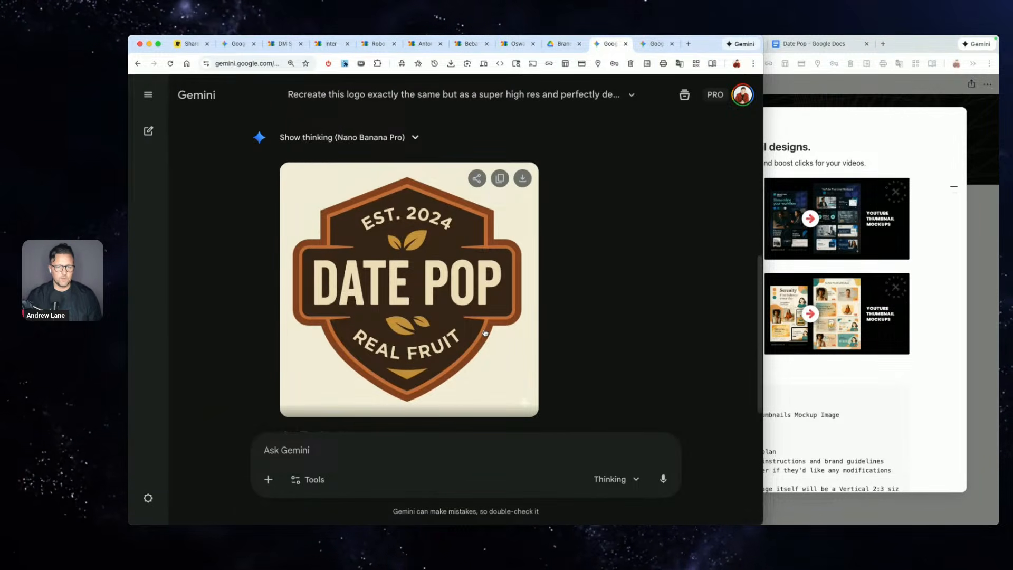
- Download the recreated Date Pop badge at full size from the Gemini logo chat and bring up Clipping Magic
{"action": "left_click", "coordinate": [523, 179]}
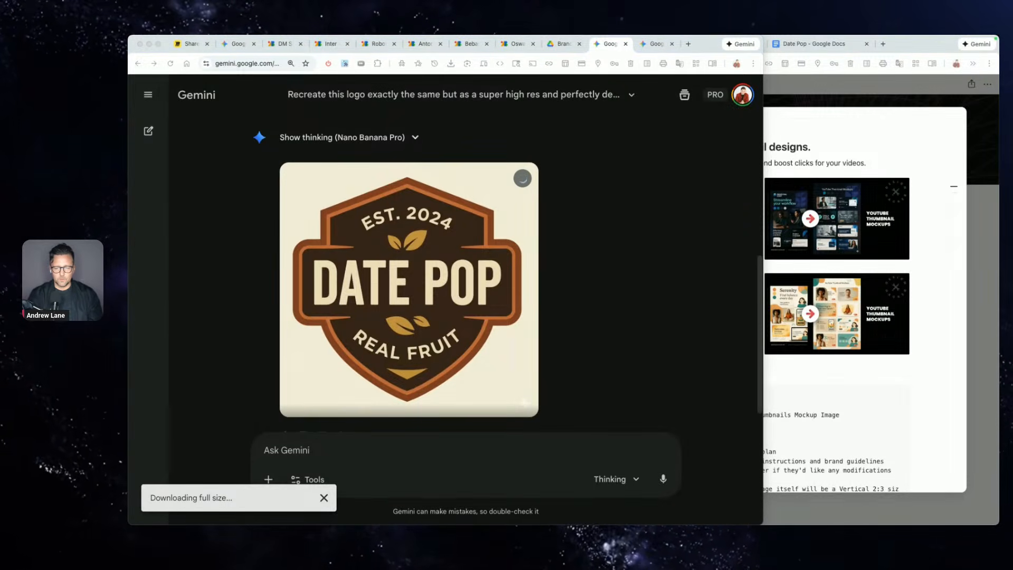
{"action": "left_click_drag", "start_coordinate": [758, 527], "coordinate": [785, 125]}
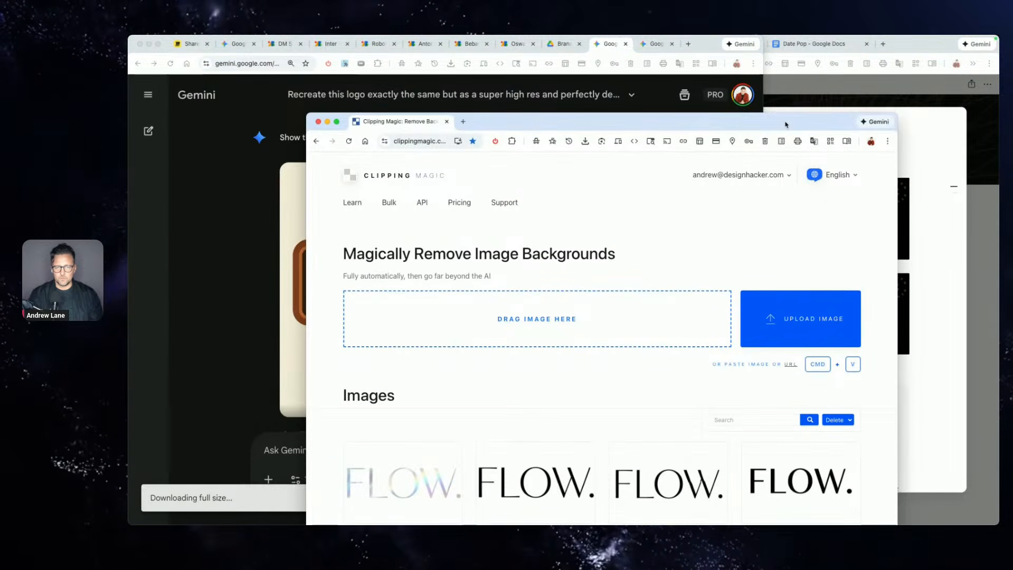
{"action": "left_click_drag", "start_coordinate": [654, 525], "coordinate": [556, 321]}
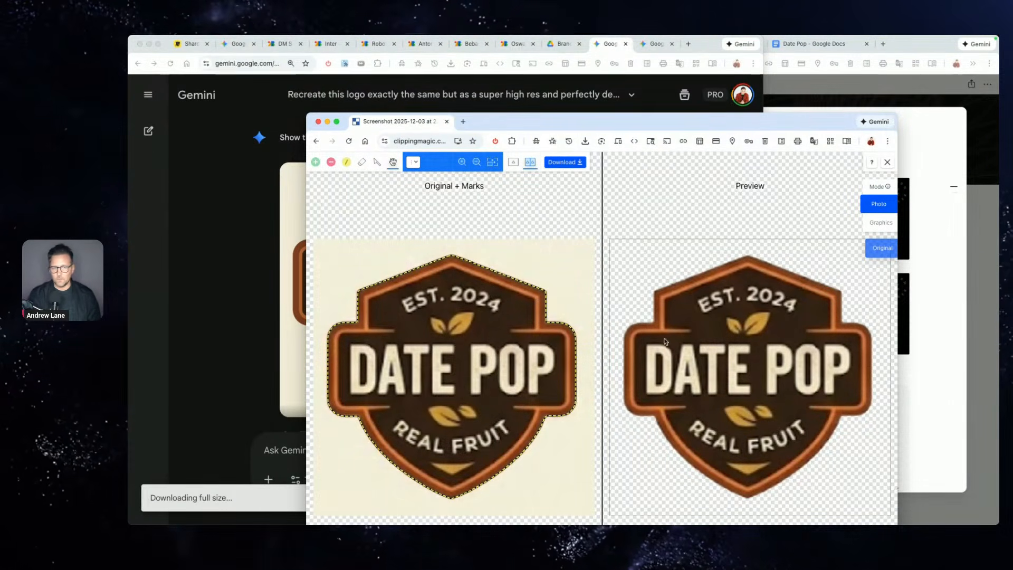
{"action": "left_click", "coordinate": [259, 297]}
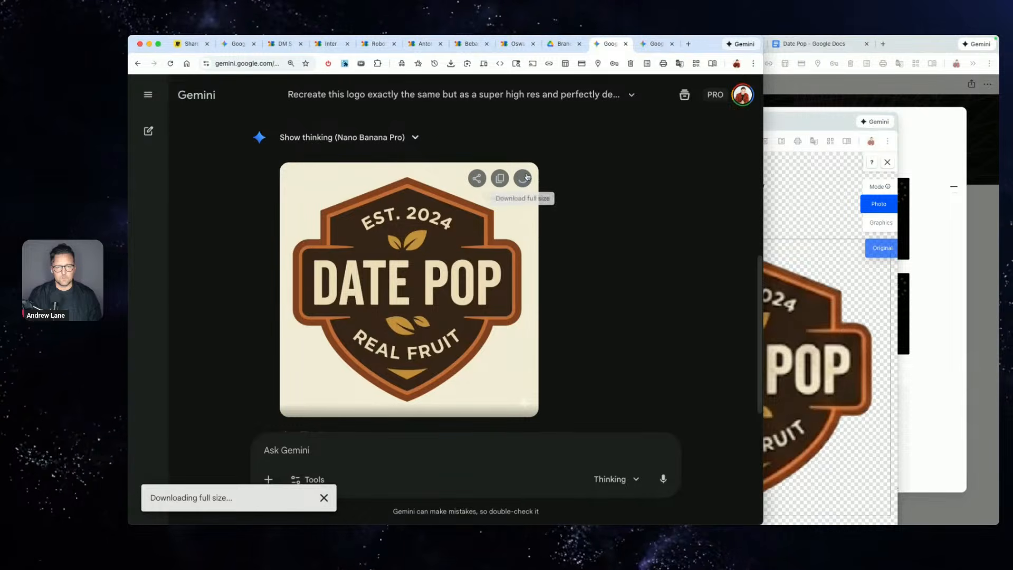
{"action": "left_click", "coordinate": [656, 44]}
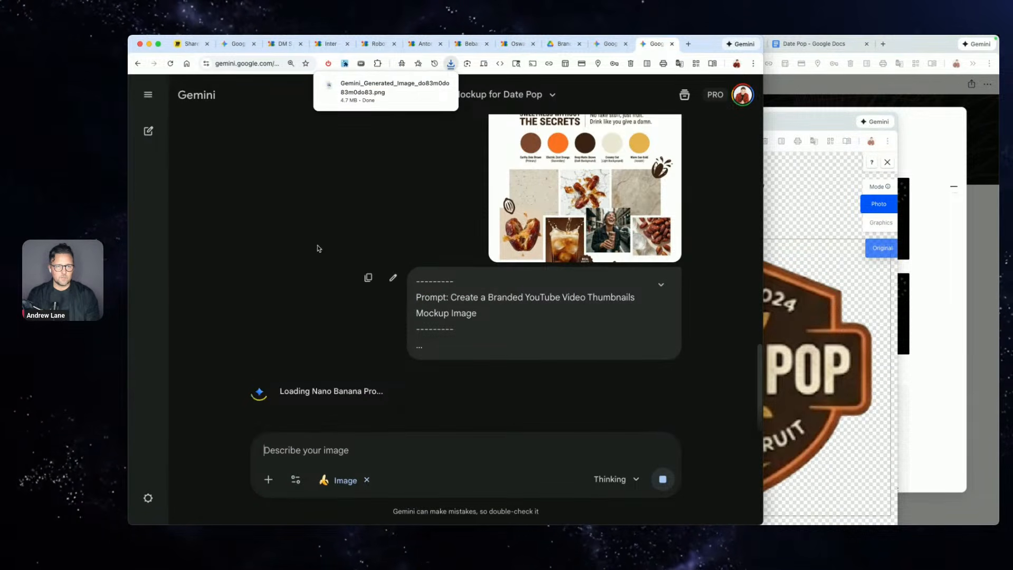
- Load the downloaded Gemini badge PNG into Clipping Magic to remove its background, and download the clipped result
{"action": "left_click", "coordinate": [806, 232]}
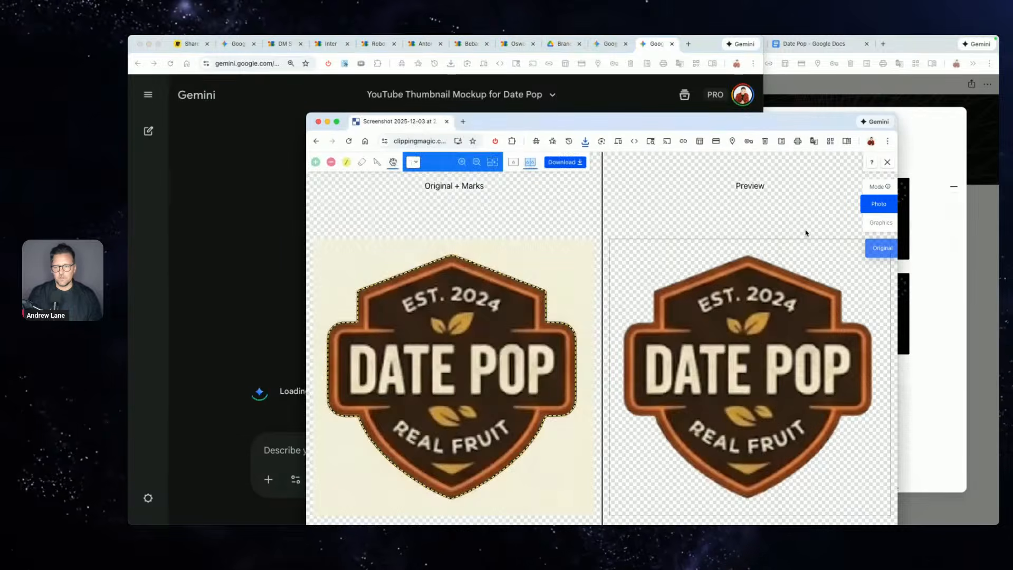
{"action": "key", "text": "super+Tab"}
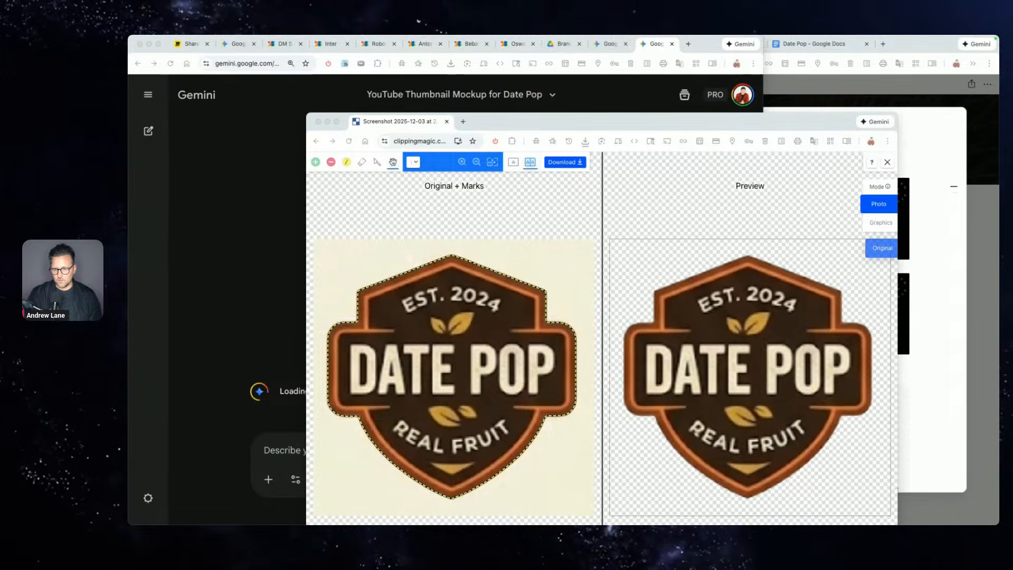
{"action": "left_click_drag", "start_coordinate": [602, 475], "coordinate": [557, 376]}
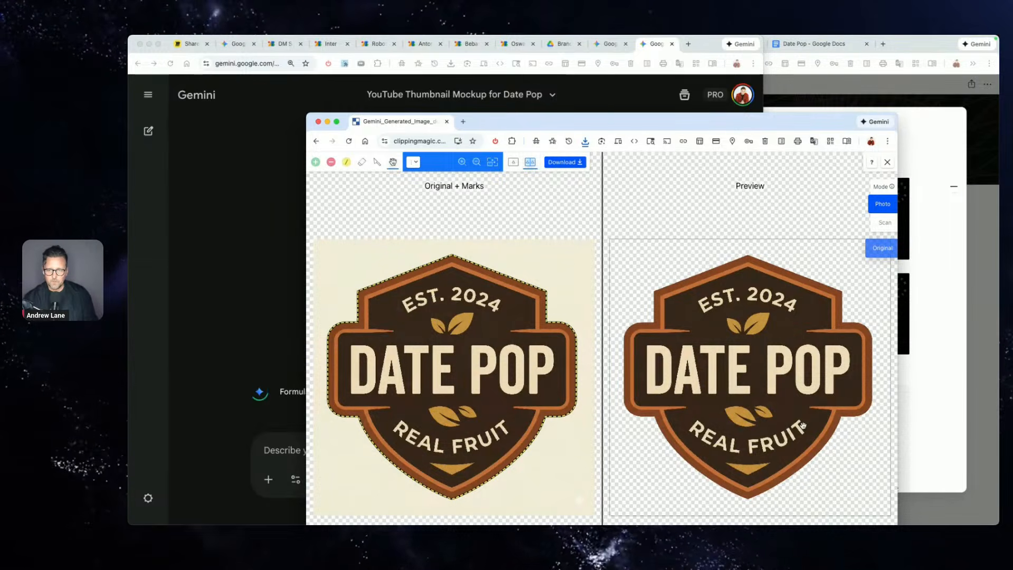
{"action": "left_click", "coordinate": [572, 163]}
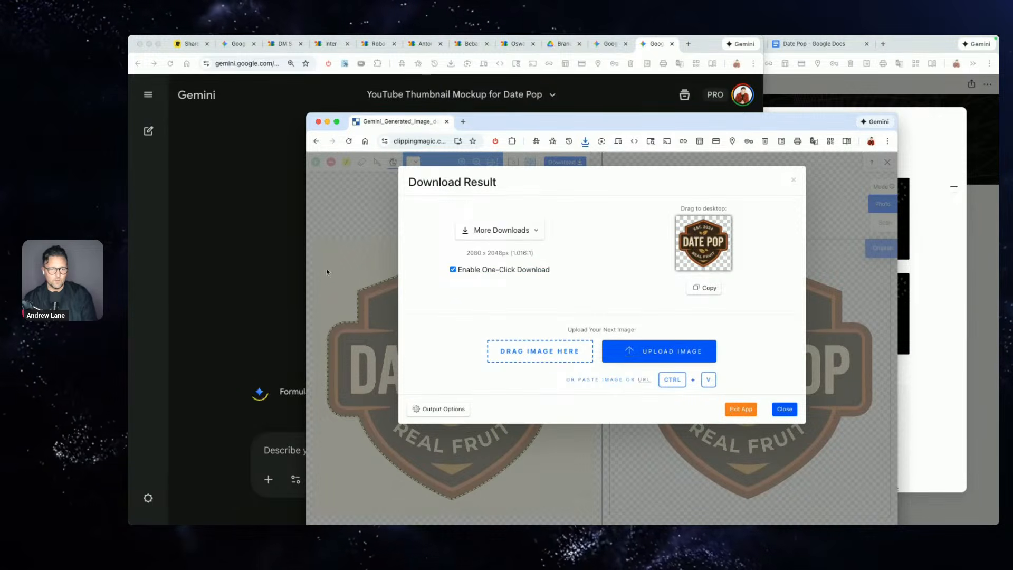
- Create a new blank Gamma document from gamma.new and place the clipped Date Pop badge on its first card
{"action": "left_click", "coordinate": [251, 319]}
{"action": "key", "text": "ctrl+t"}
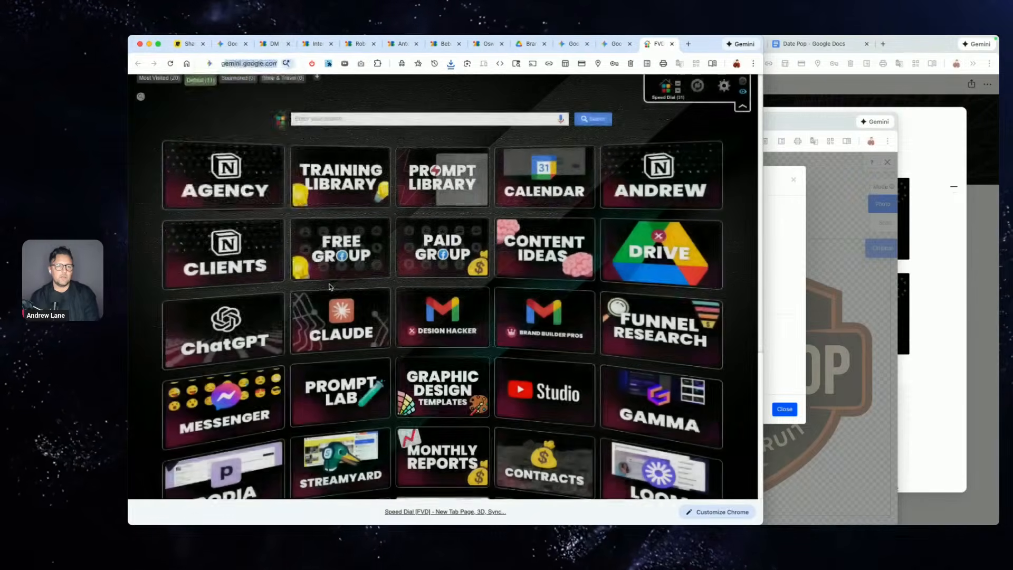
{"action": "type", "text": "gamma.new"}
{"action": "key", "text": "Return"}
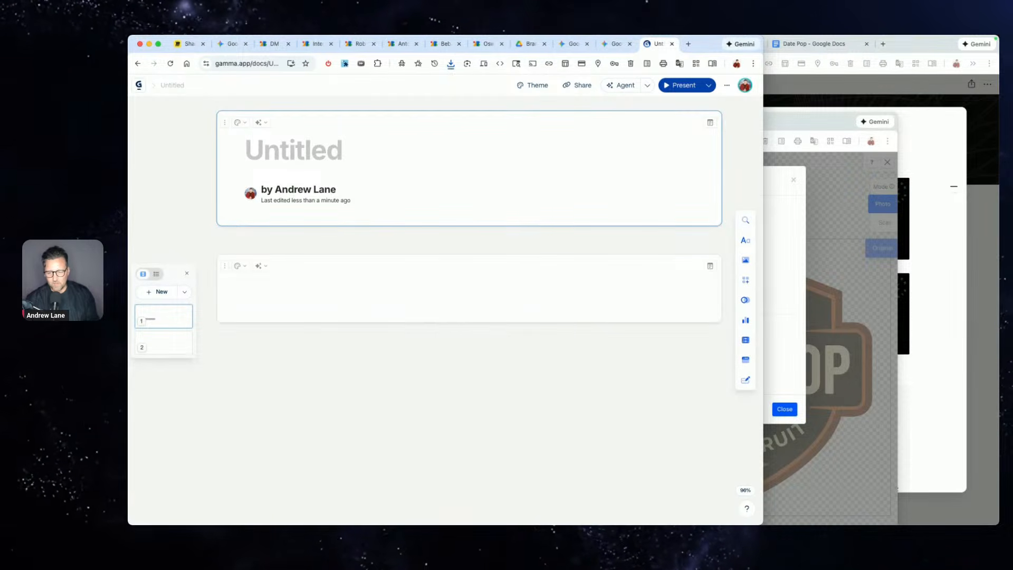
{"action": "left_click_drag", "start_coordinate": [833, 369], "coordinate": [402, 152]}
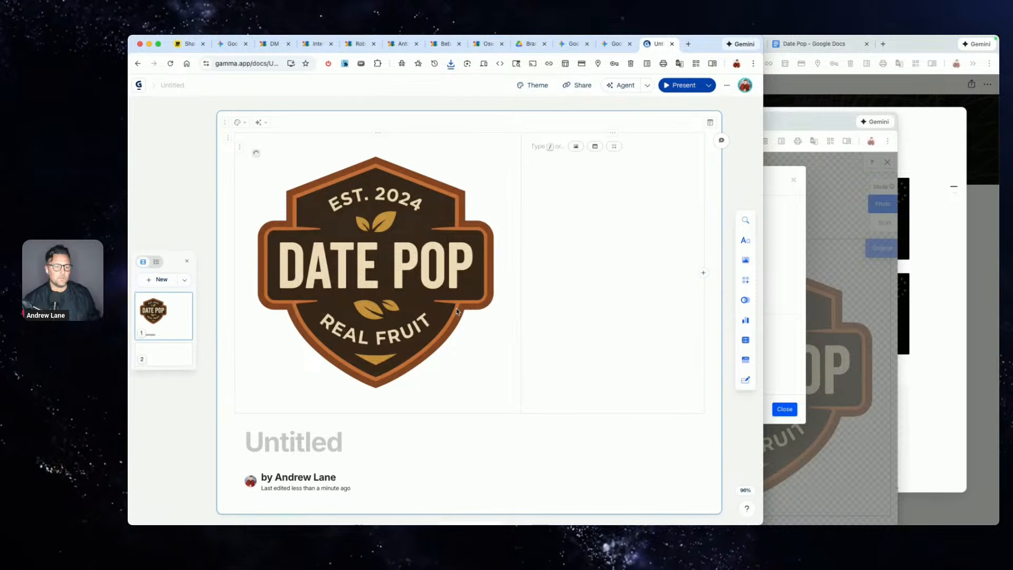
- Vectorize the badge image with Gamma's AI editing and preview the clipped PNG at large size
{"action": "left_click", "coordinate": [422, 298]}
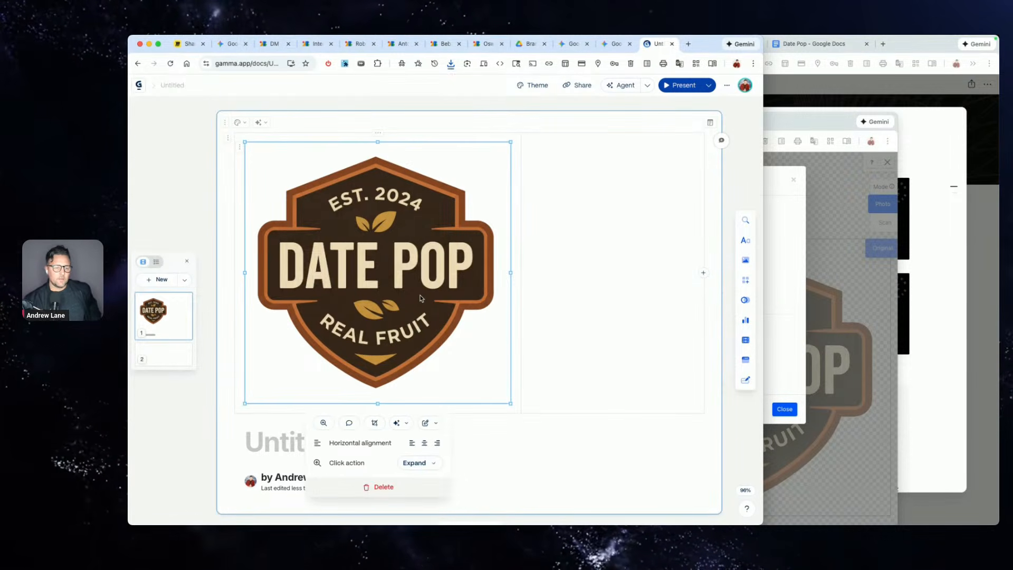
{"action": "left_click", "coordinate": [397, 422]}
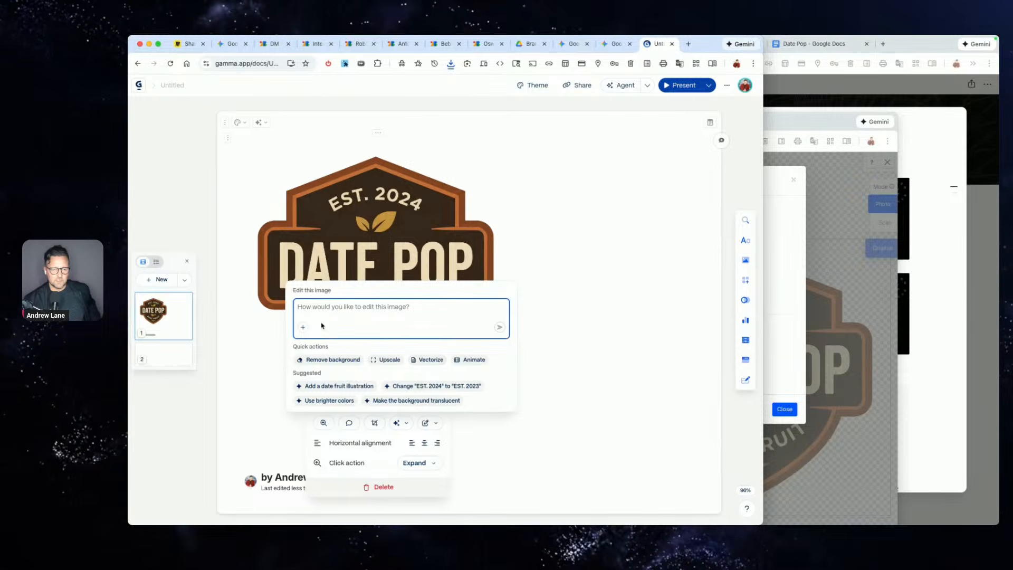
{"action": "left_click", "coordinate": [431, 361]}
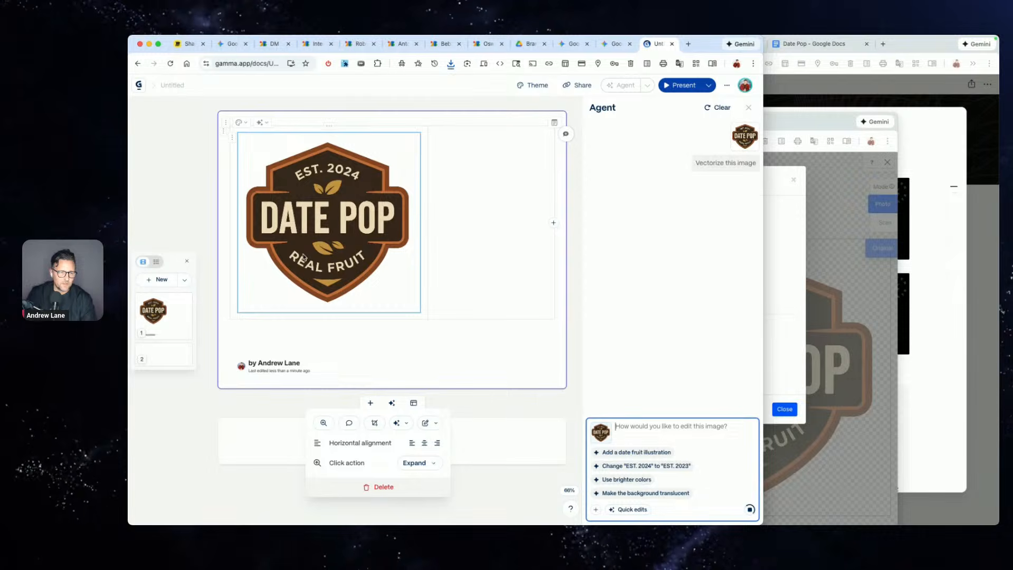
{"action": "key", "text": "space"}
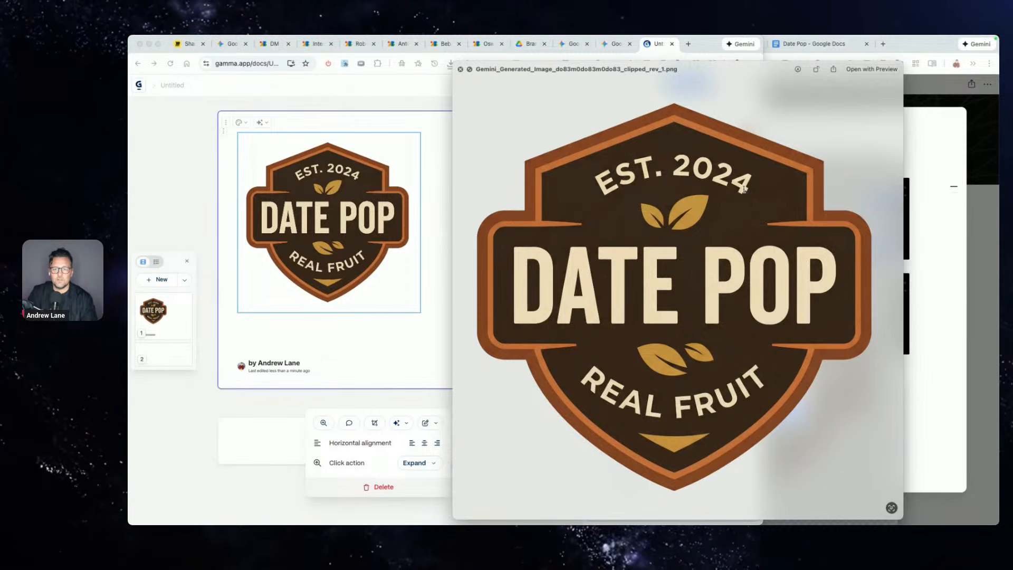
{"action": "key", "text": "space"}
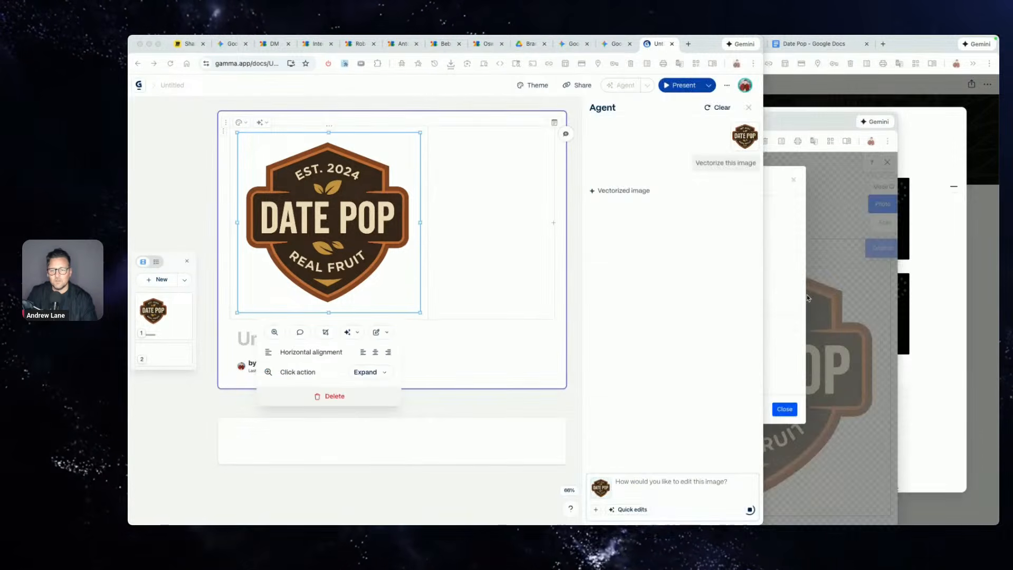
{"action": "key", "text": "space"}
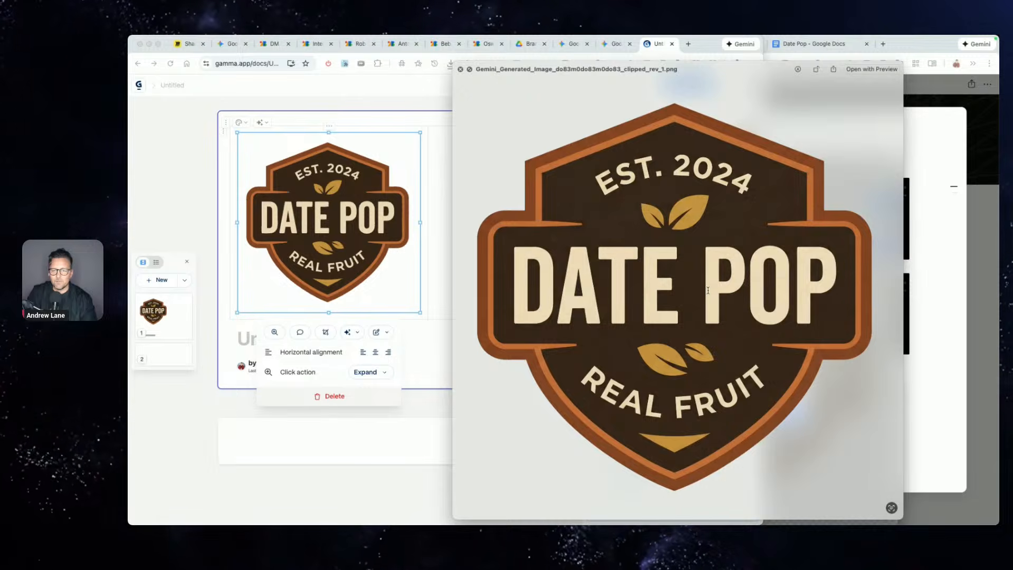
{"action": "key", "text": "space"}
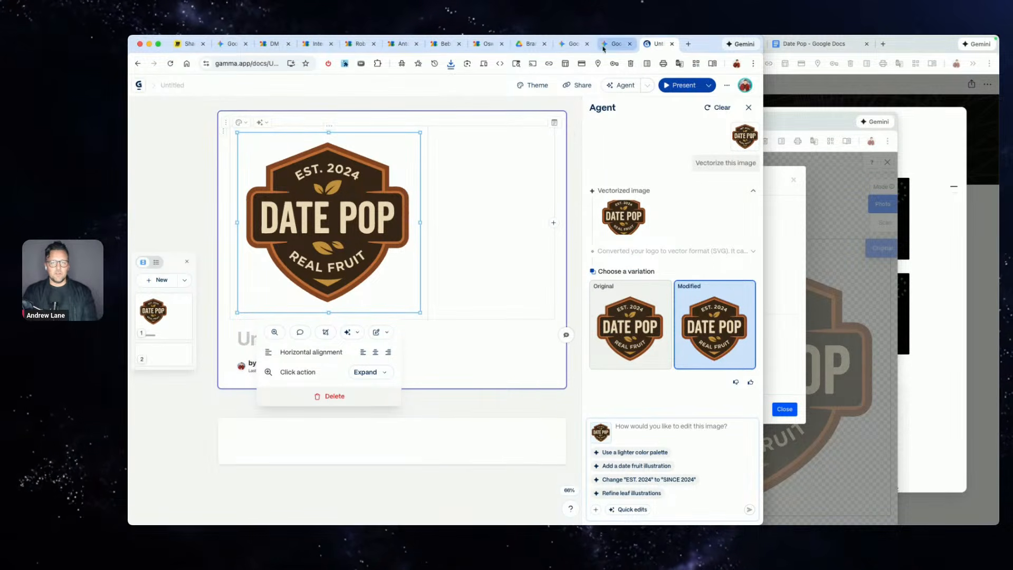
- Switch to the Gemini logo recreation chat and submit the follow-up prompt "make it 2025 instead"
{"action": "left_click", "coordinate": [575, 46]}
{"action": "mouse_move", "coordinate": [467, 216]}
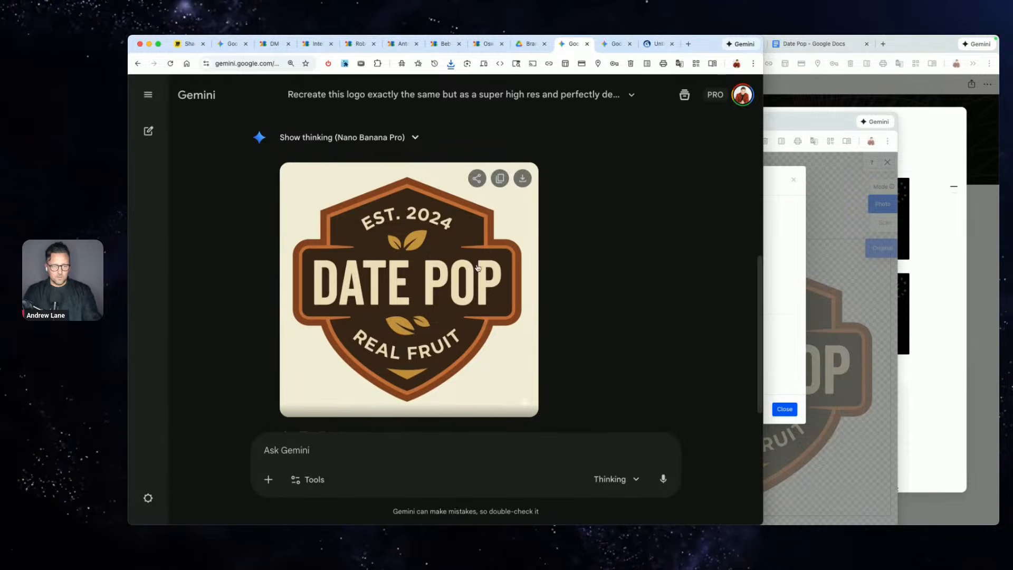
{"action": "type", "text": "make "}
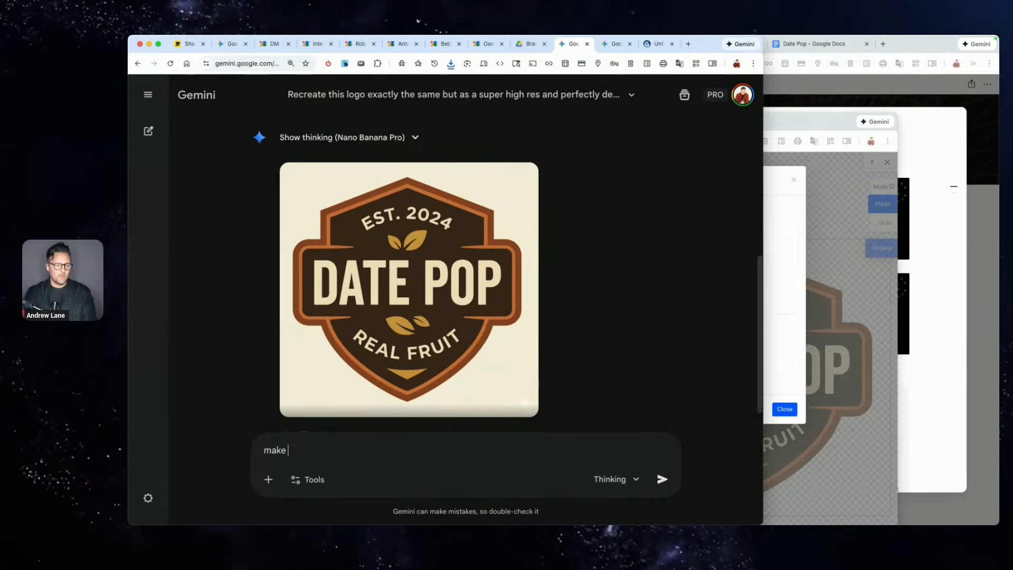
{"action": "type", "text": "it 2025 inst"}
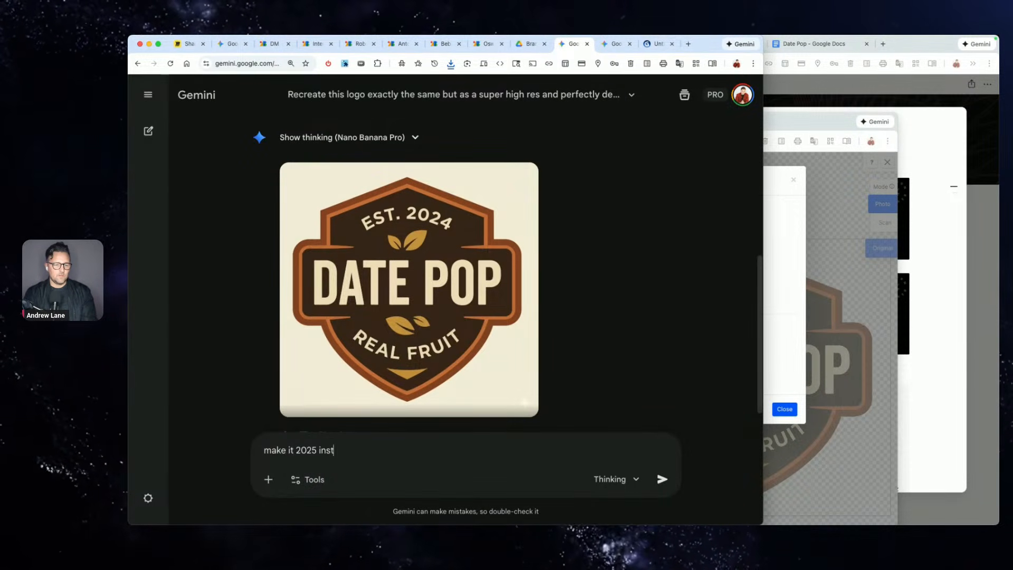
{"action": "type", "text": "ead"}
{"action": "key", "text": "Return"}
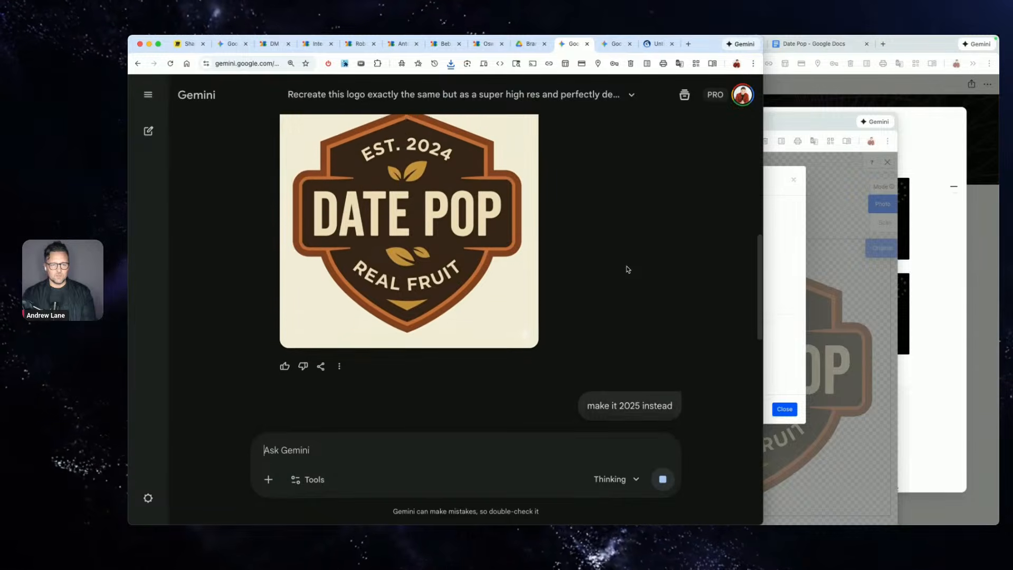
{"action": "scroll", "coordinate": [628, 269], "scroll_direction": "up", "scroll_amount": 1}
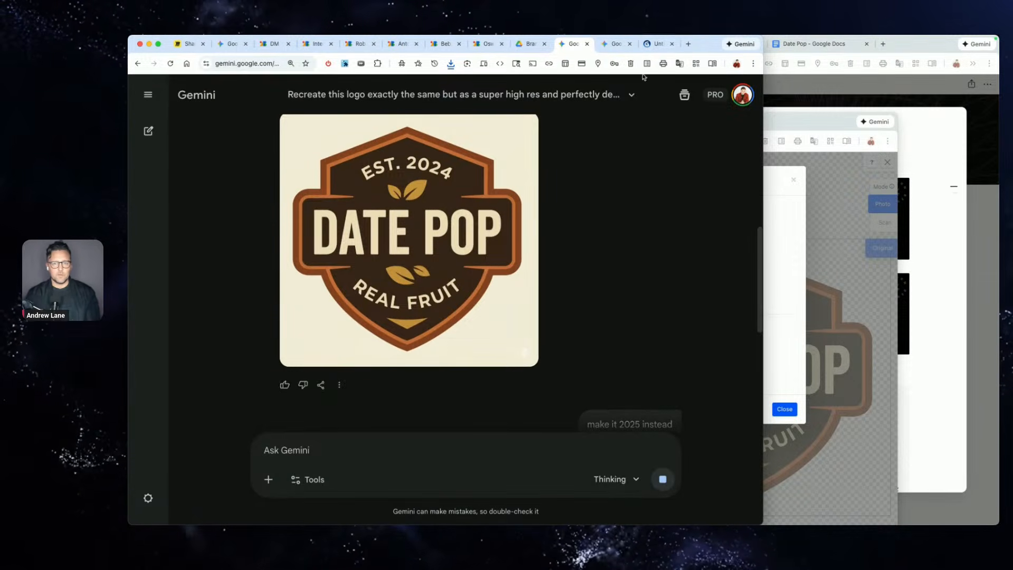
- Switch back to the Gamma document and download the vectorized badge as an SVG file
{"action": "left_click", "coordinate": [657, 44]}
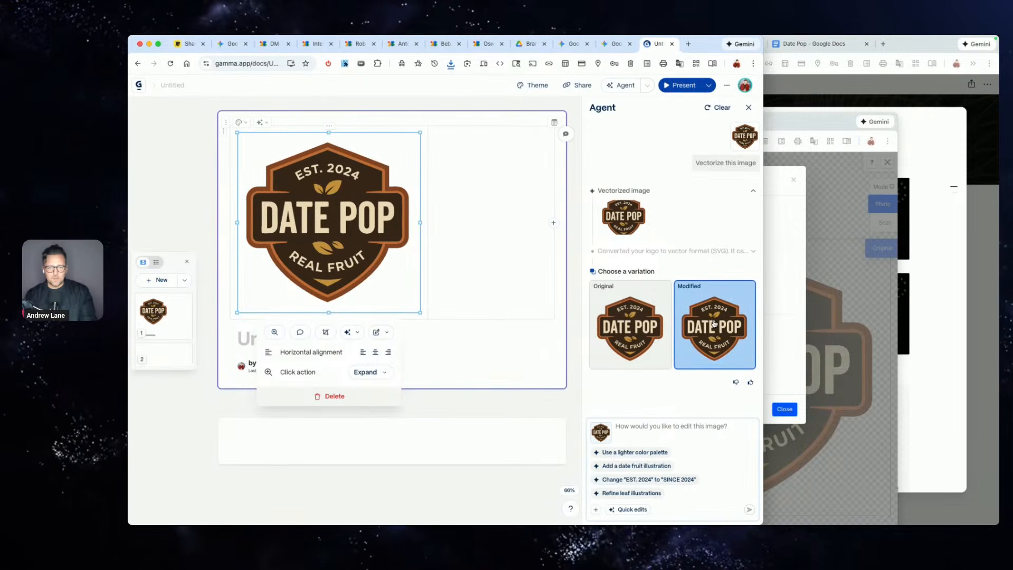
{"action": "left_click", "coordinate": [381, 287]}
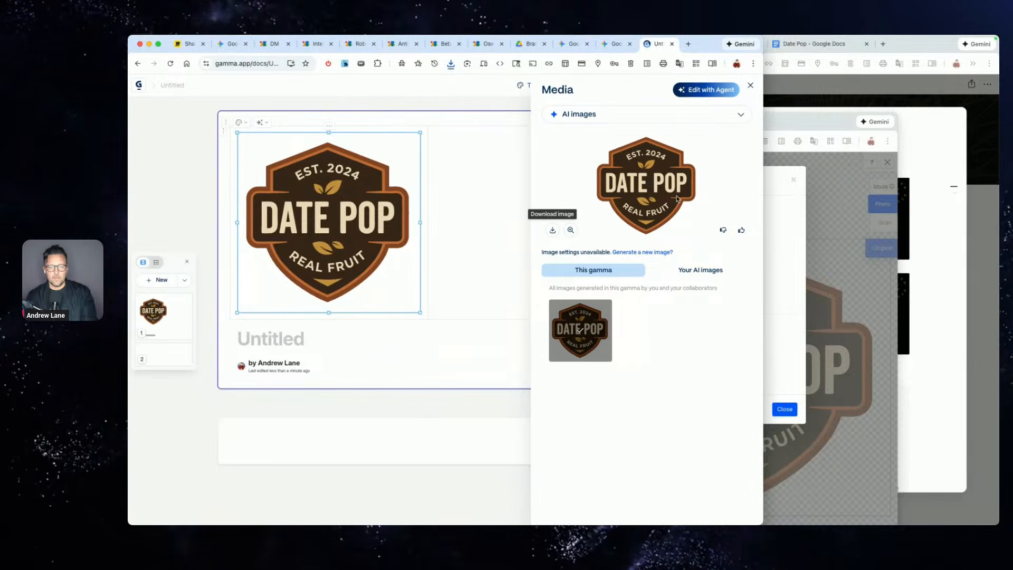
{"action": "left_click", "coordinate": [552, 230]}
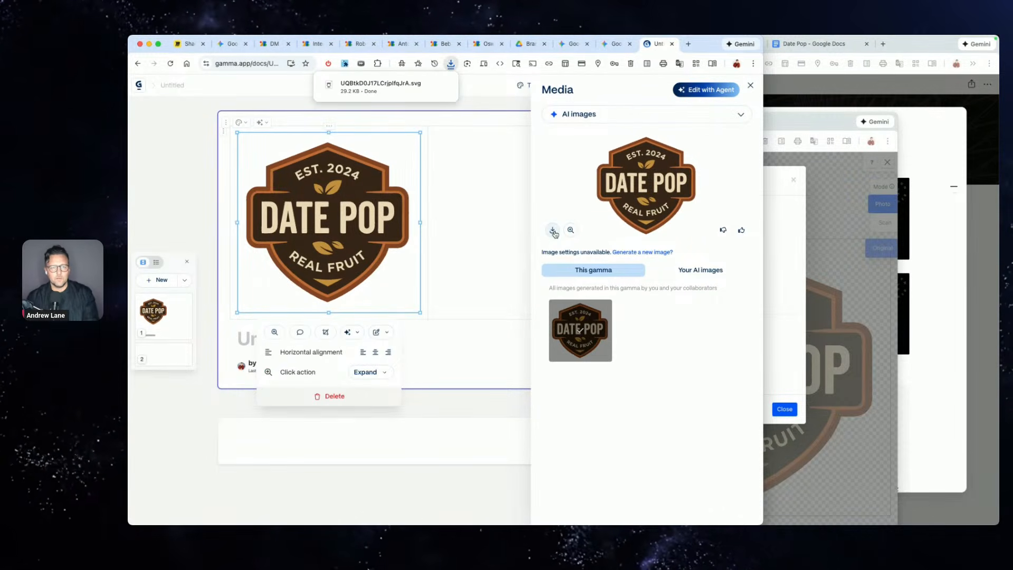
- Create a new blank Canva social media design in another browser tab and set its page background to black
{"action": "key", "text": "super+t"}
{"action": "type", "text": "cannv"}
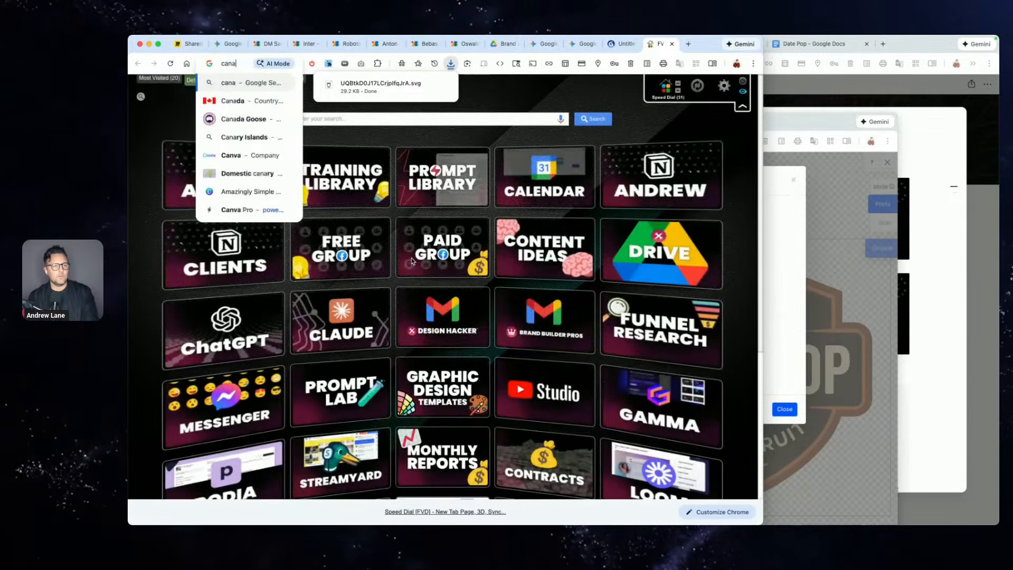
{"action": "key", "text": "BackSpace"}
{"action": "key", "text": "BackSpace"}
{"action": "type", "text": "va.n"}
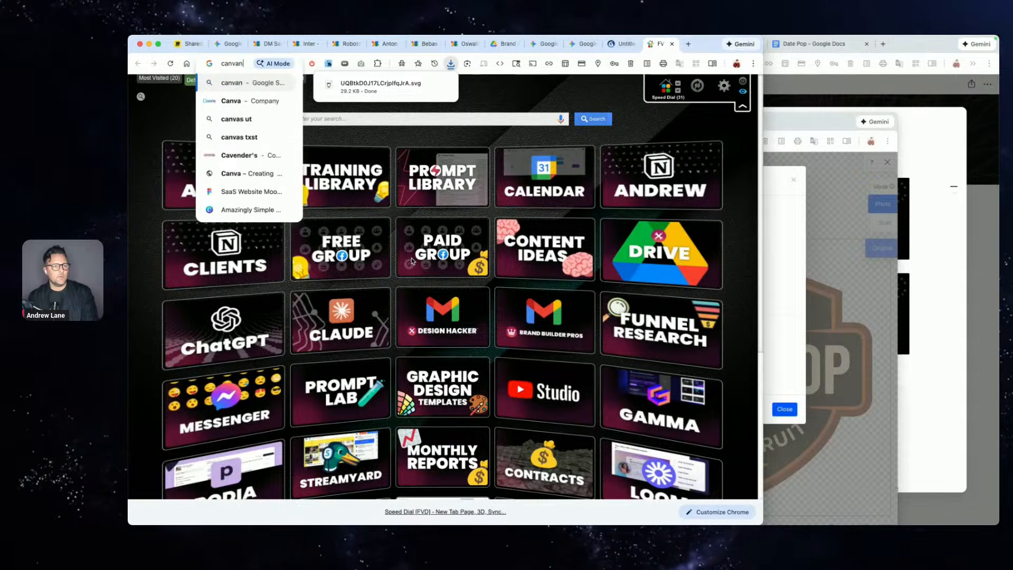
{"action": "key", "text": "Return"}
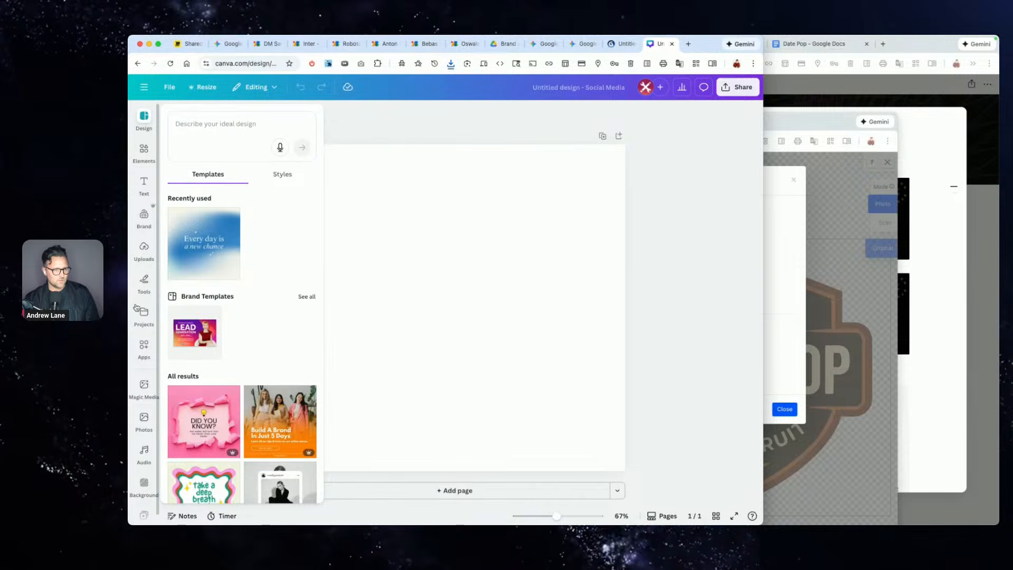
{"action": "left_click", "coordinate": [143, 490]}
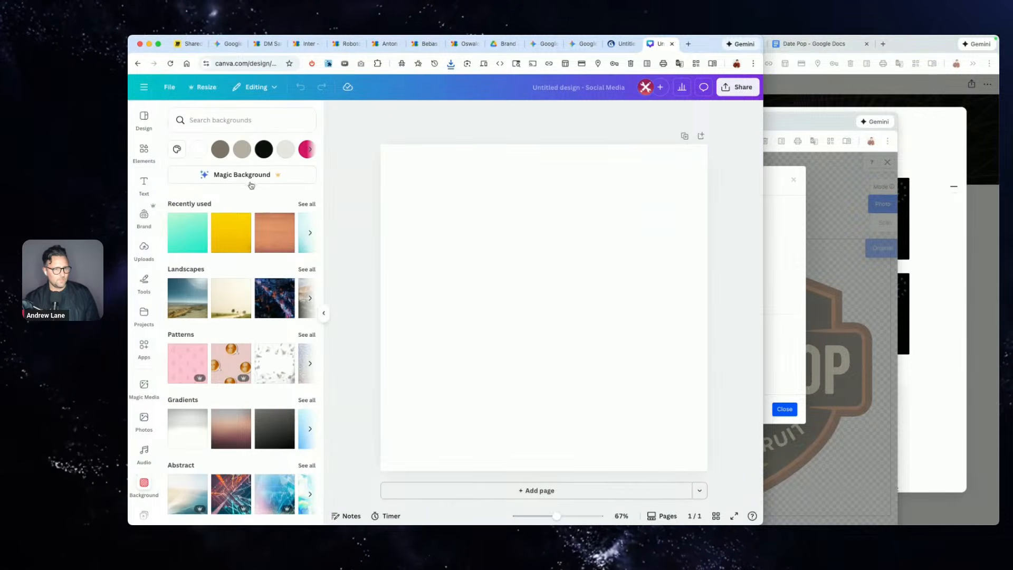
{"action": "left_click", "coordinate": [264, 149]}
{"action": "left_click", "coordinate": [723, 365]}
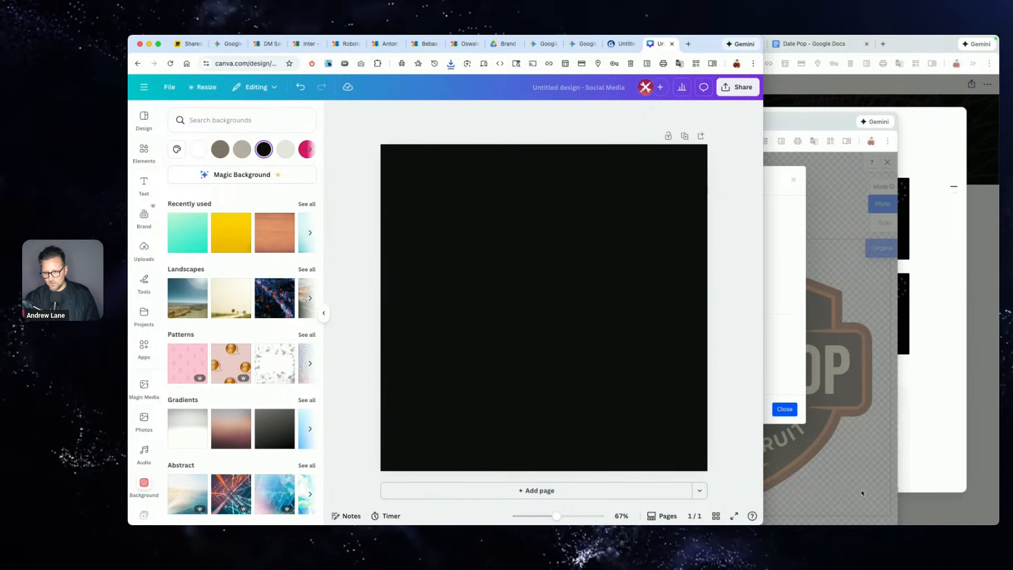
- Place the vectorized Date Pop badge on the black Canva page and enlarge it beyond the page edges
{"action": "key", "text": "super+v"}
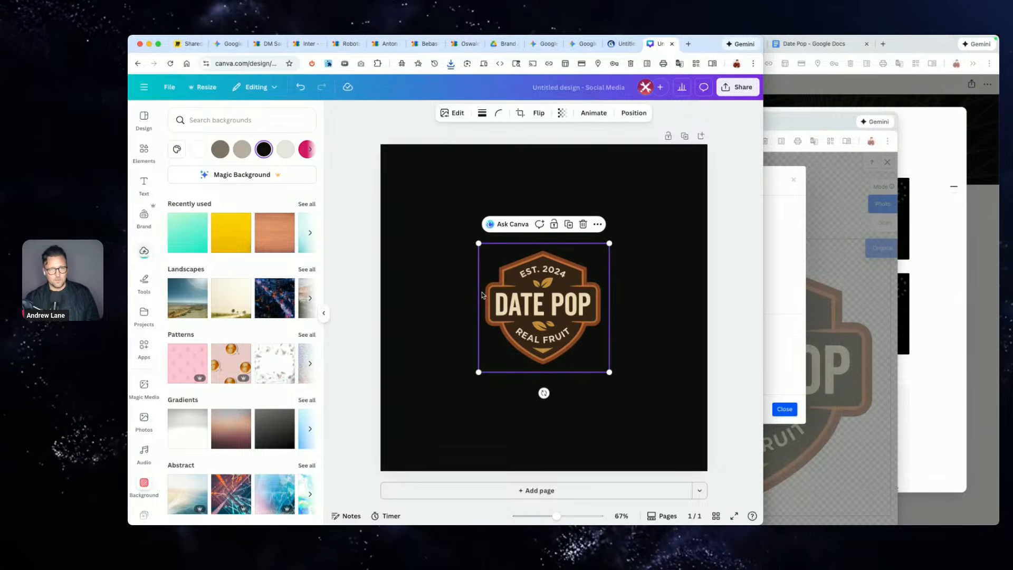
{"action": "left_click_drag", "start_coordinate": [609, 243], "coordinate": [716, 137]}
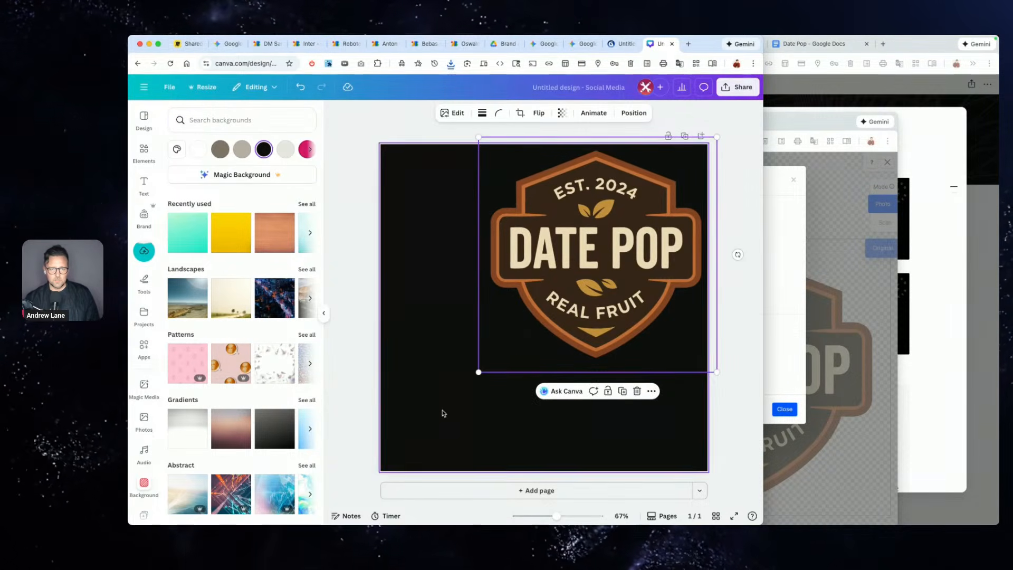
{"action": "left_click_drag", "start_coordinate": [479, 372], "coordinate": [300, 539]}
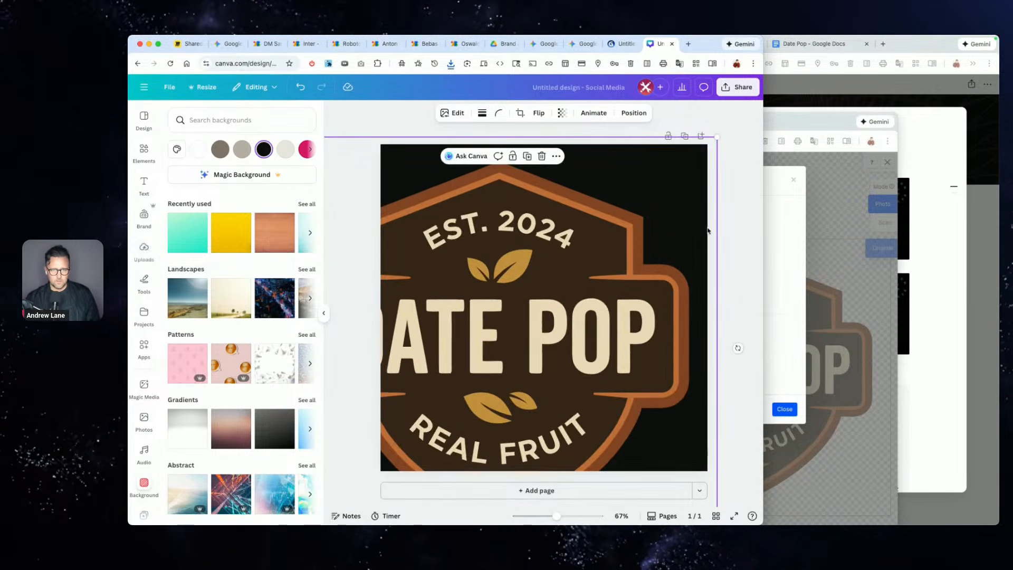
- Reposition the enlarged Date Pop badge on the black Canva page so its lower point and outer edge show
{"action": "left_click_drag", "start_coordinate": [546, 285], "coordinate": [584, 270]}
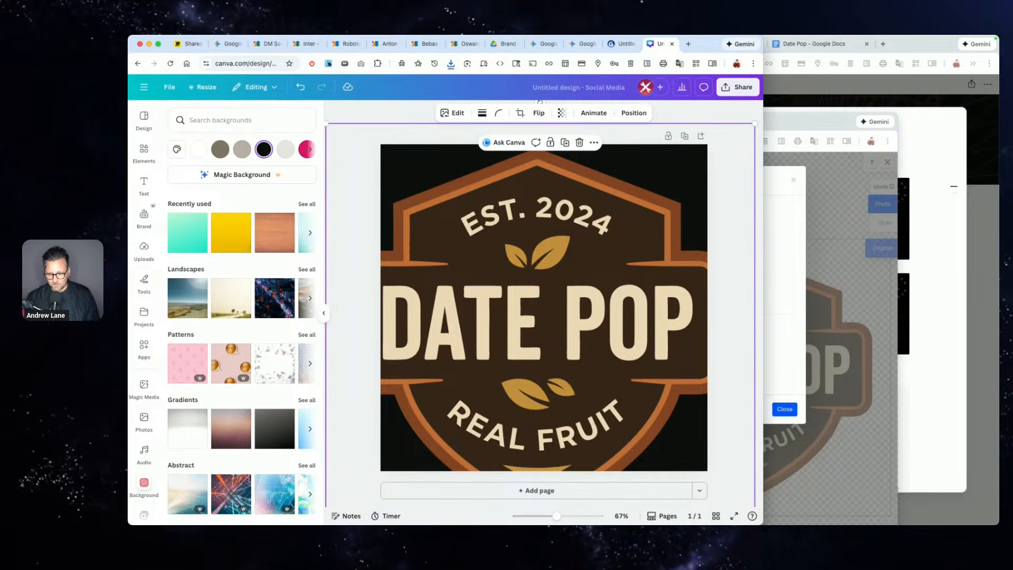
{"action": "key", "text": "super+Tab"}
{"action": "left_click", "coordinate": [574, 318]}
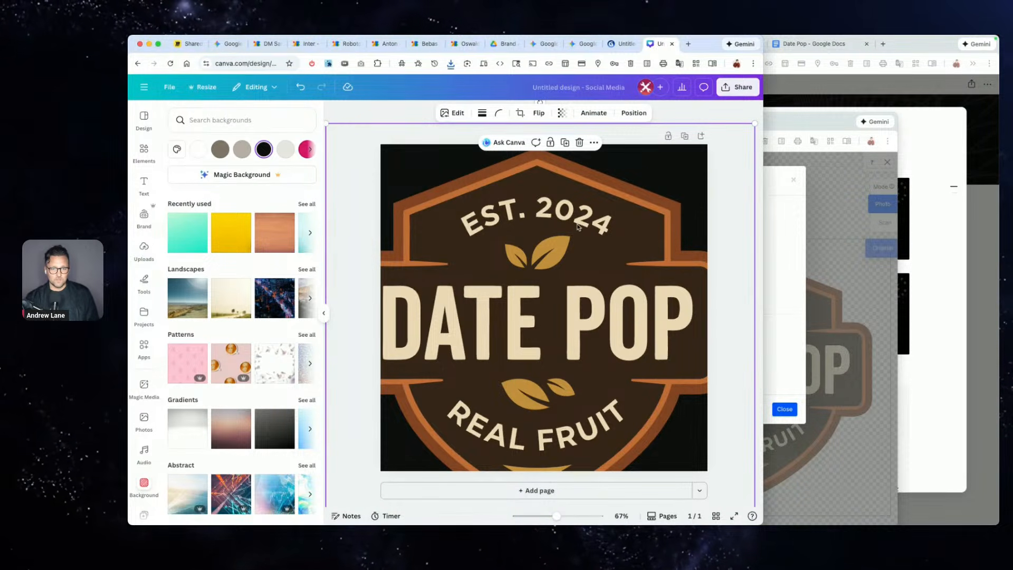
{"action": "left_click_drag", "start_coordinate": [518, 268], "coordinate": [553, 226]}
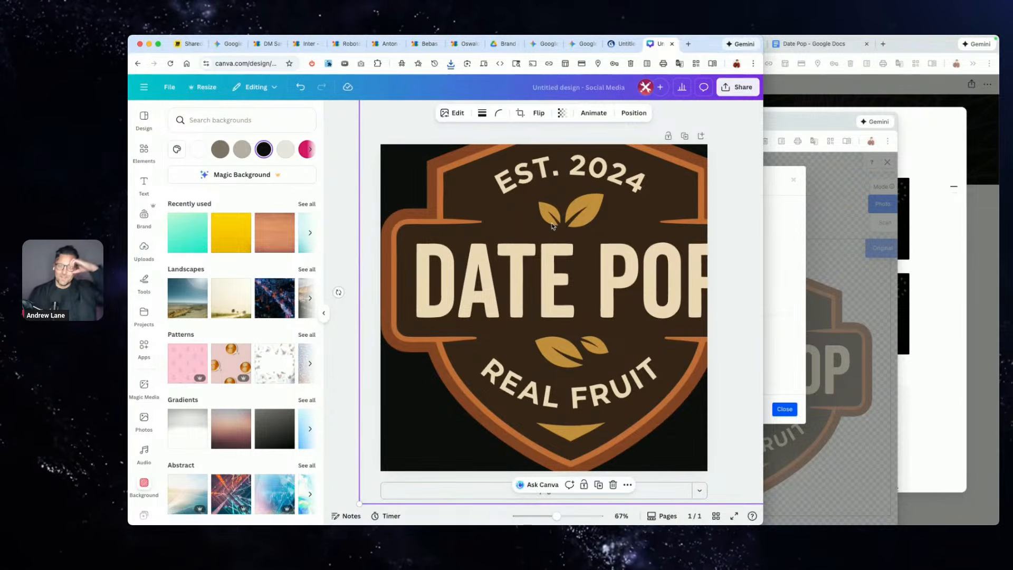
- Switch to the Gemini YouTube thumbnail mockup chat and submit the follow-up prompt "make it!"
{"action": "left_click", "coordinate": [596, 47]}
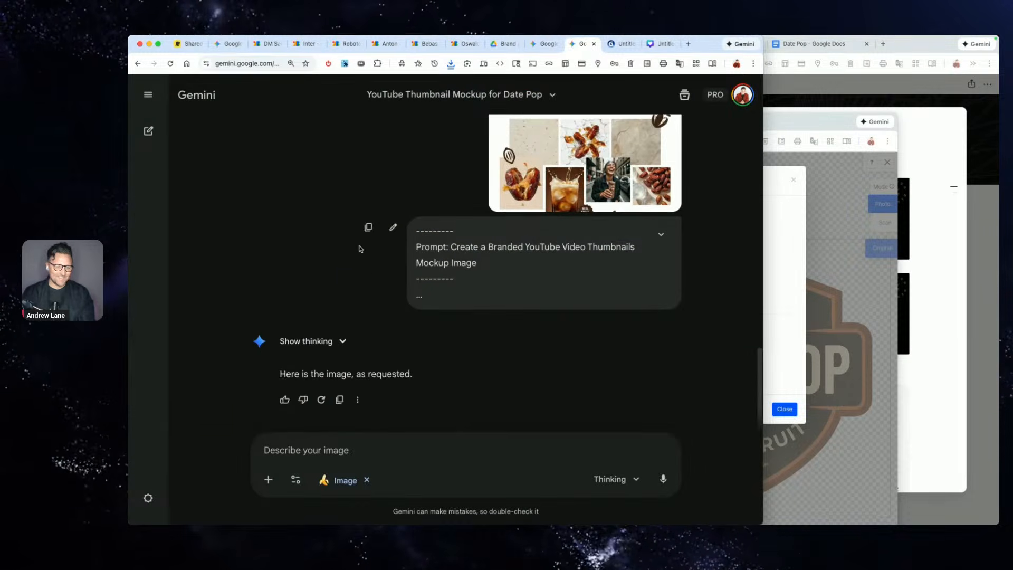
{"action": "triple_click", "coordinate": [358, 373]}
{"action": "left_click", "coordinate": [331, 452]}
{"action": "type", "text": "make it!"}
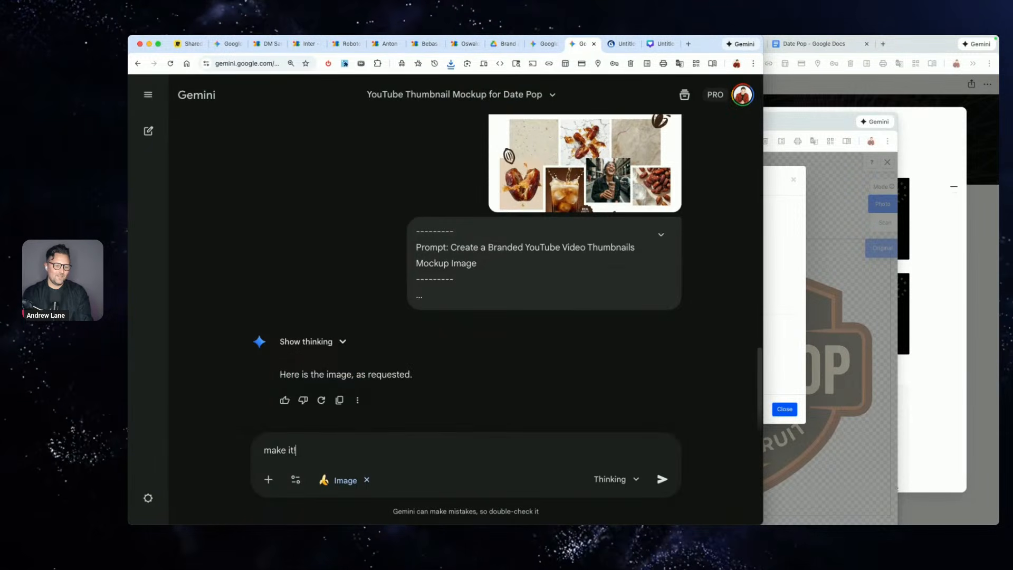
{"action": "key", "text": "Return"}
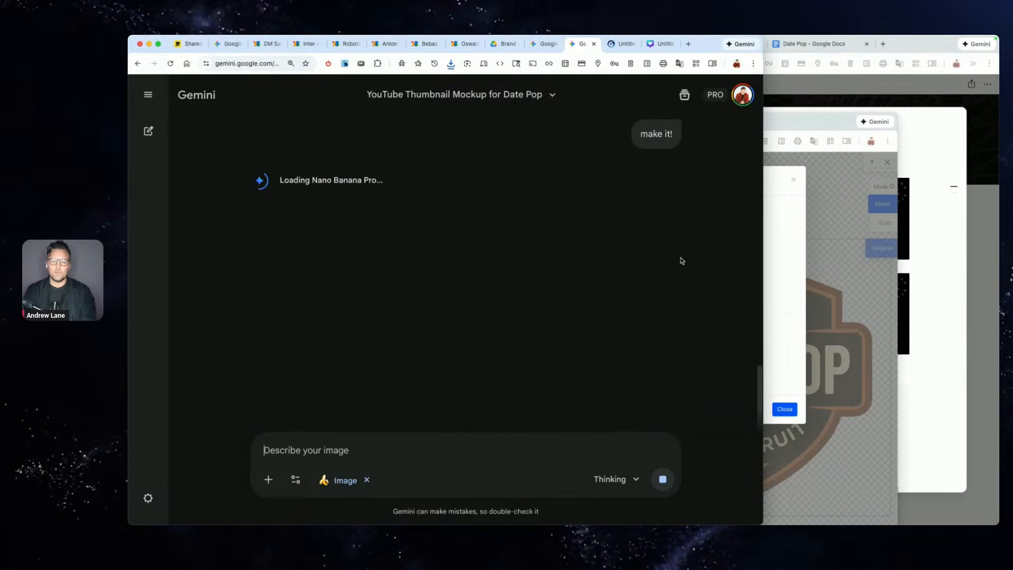
- Switch to the Miro board and place the transparent Date Pop badge beside the logo design concepts in the Date Pop row
{"action": "left_click", "coordinate": [872, 282]}
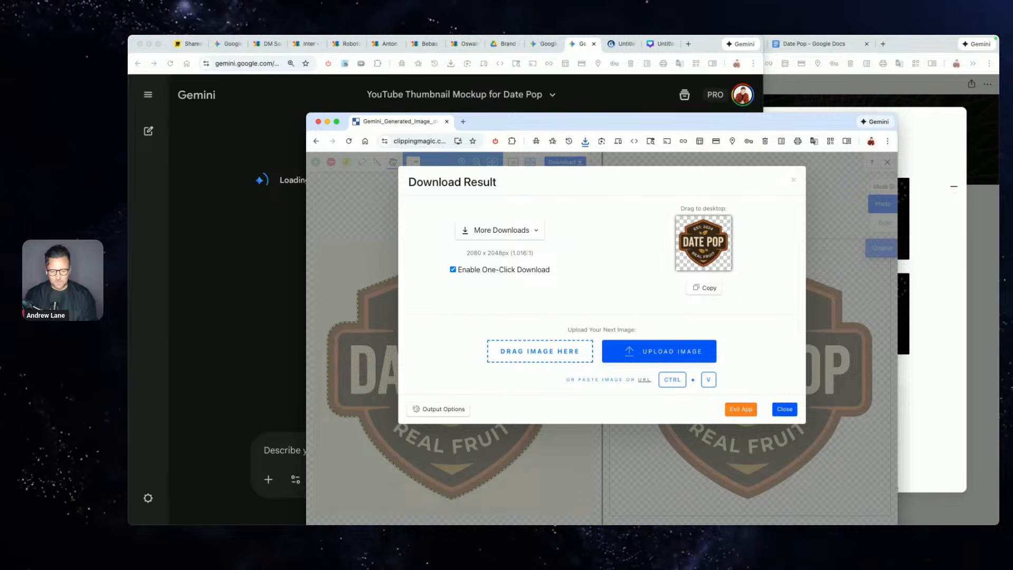
{"action": "left_click", "coordinate": [197, 291]}
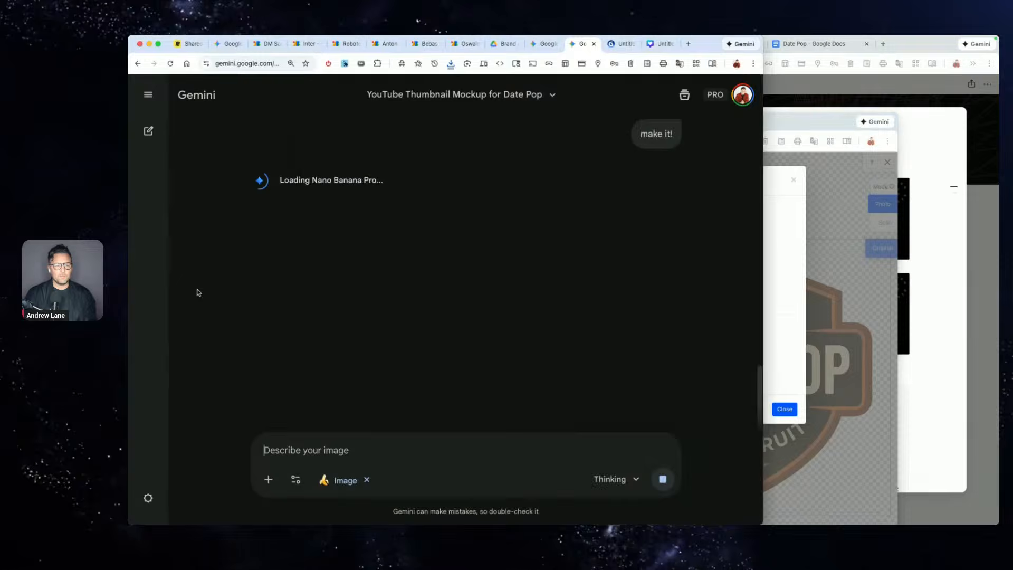
{"action": "left_click", "coordinate": [192, 44]}
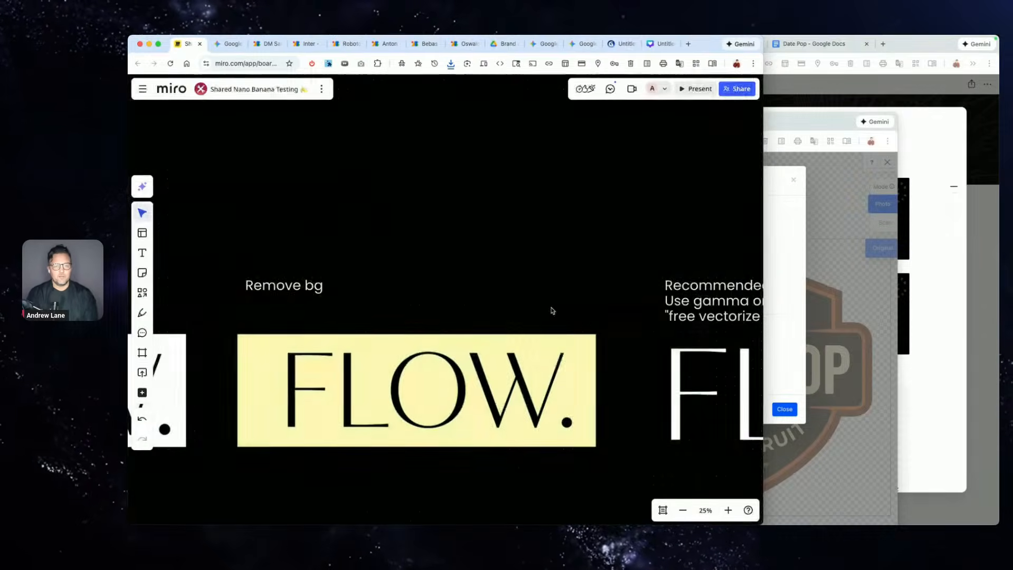
{"action": "scroll", "coordinate": [549, 306], "scroll_direction": "down", "scroll_amount": 5}
{"action": "scroll", "coordinate": [550, 299], "scroll_direction": "up", "scroll_amount": 10}
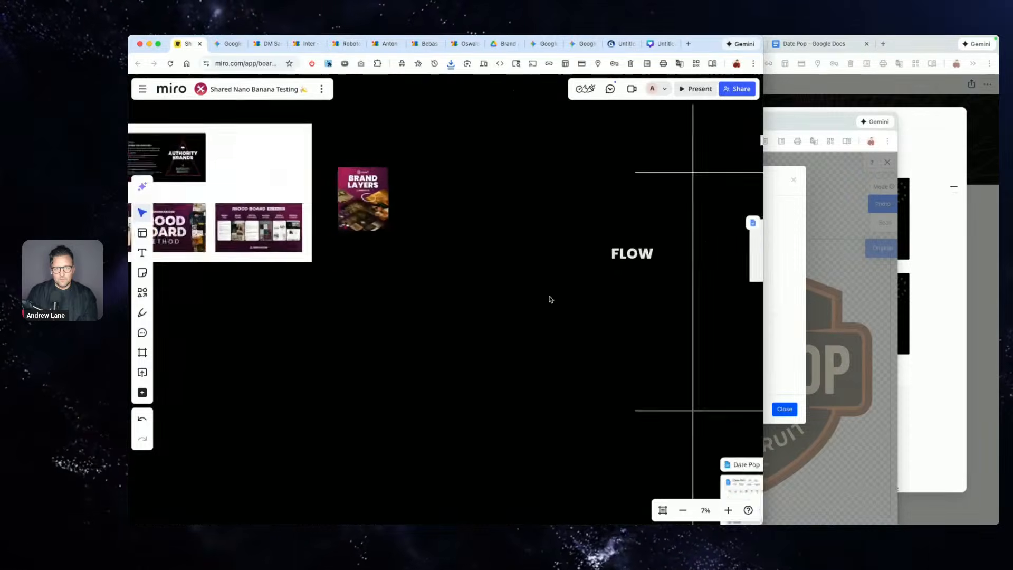
{"action": "scroll", "coordinate": [550, 299], "scroll_direction": "right", "scroll_amount": 10}
{"action": "scroll", "coordinate": [550, 299], "scroll_direction": "down", "scroll_amount": 3}
{"action": "scroll", "coordinate": [549, 299], "scroll_direction": "down", "scroll_amount": 4}
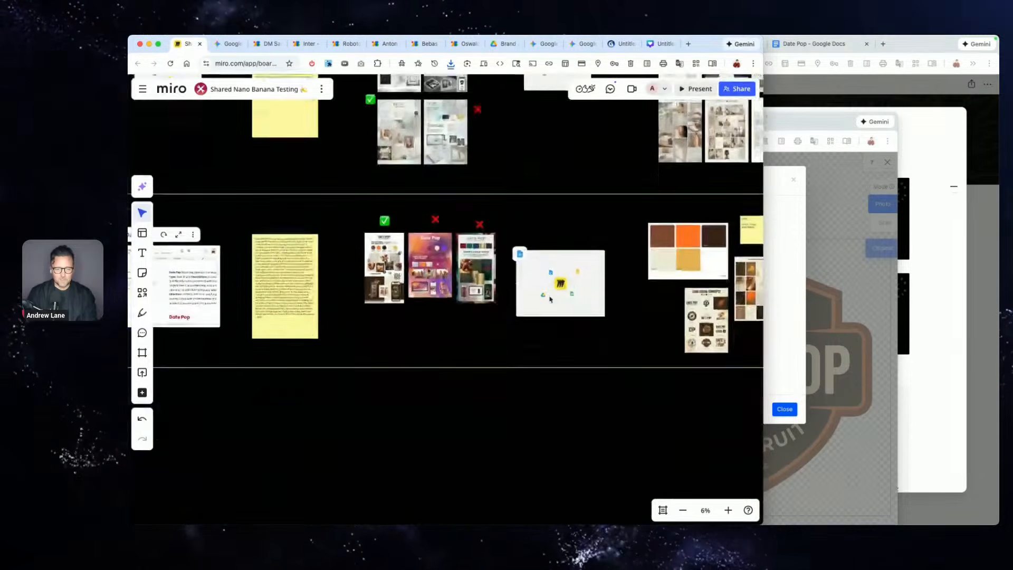
{"action": "scroll", "coordinate": [549, 299], "scroll_direction": "right", "scroll_amount": 3}
{"action": "scroll", "coordinate": [598, 279], "scroll_direction": "up", "scroll_amount": 2}
{"action": "scroll", "coordinate": [598, 278], "scroll_direction": "up", "scroll_amount": 5}
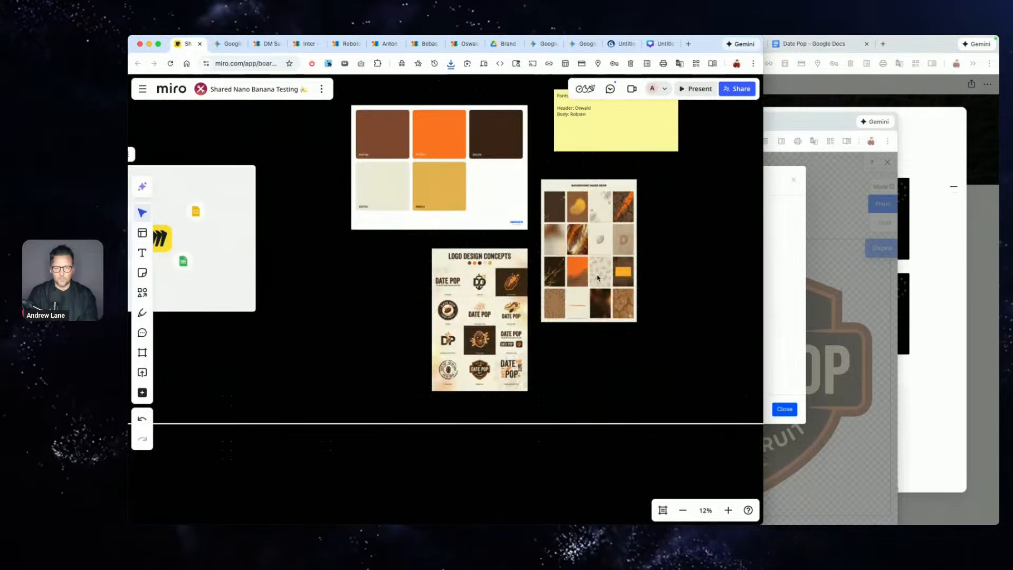
{"action": "left_click_drag", "start_coordinate": [844, 475], "coordinate": [710, 394]}
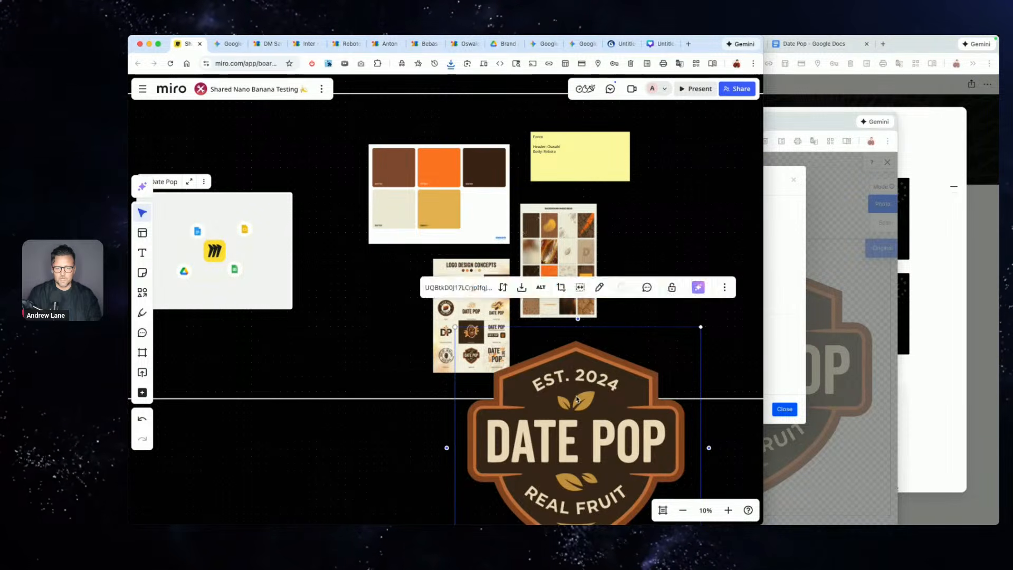
{"action": "left_click_drag", "start_coordinate": [567, 406], "coordinate": [609, 386]}
{"action": "scroll", "coordinate": [467, 313], "scroll_direction": "up", "scroll_amount": 3}
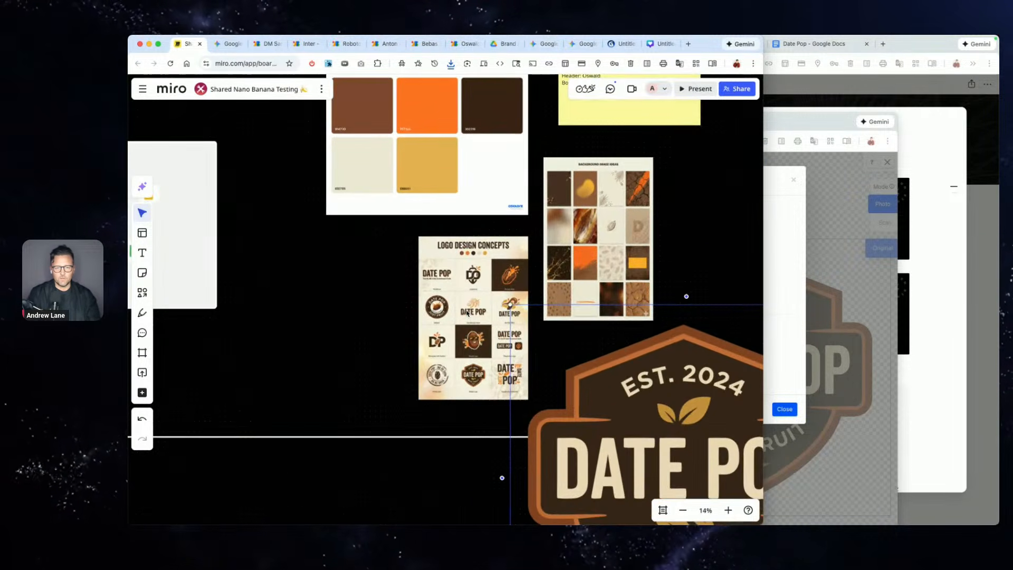
{"action": "left_click", "coordinate": [848, 199]}
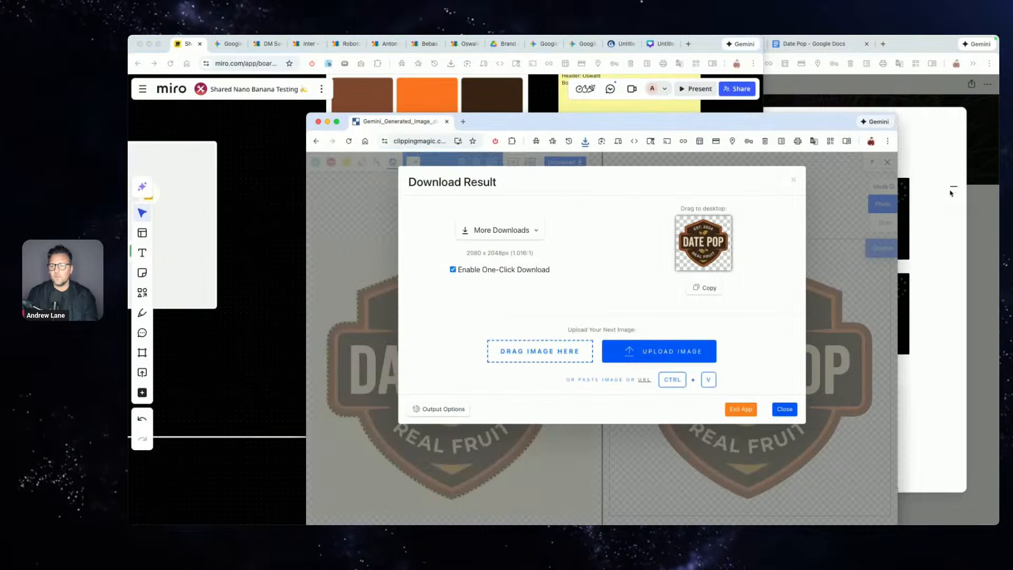
{"action": "left_click", "coordinate": [975, 196]}
{"action": "left_click", "coordinate": [975, 196]}
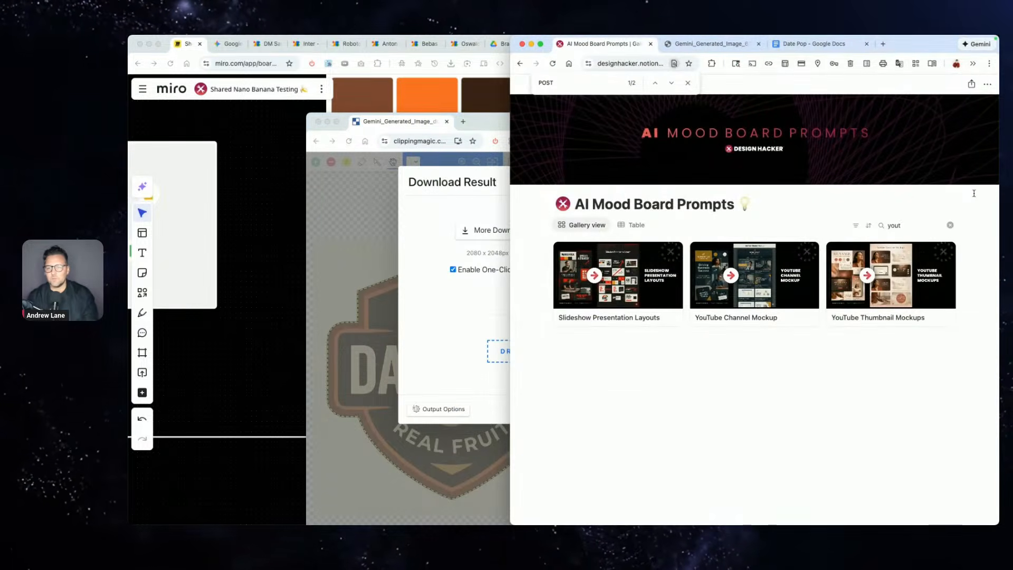
- Capture a screenshot of the brown seed-pattern tile from the Background Image Ideas sheet on the Miro board
{"action": "left_click", "coordinate": [288, 287]}
{"action": "scroll", "coordinate": [288, 287], "scroll_direction": "right", "scroll_amount": 4}
{"action": "scroll", "coordinate": [287, 288], "scroll_direction": "up", "scroll_amount": 2}
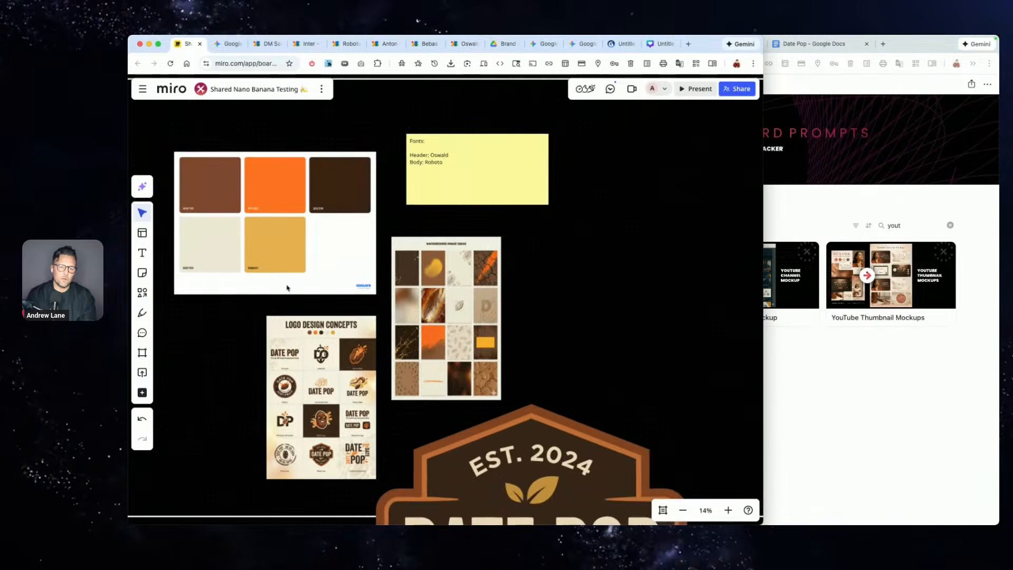
{"action": "scroll", "coordinate": [328, 364], "scroll_direction": "up", "scroll_amount": 5}
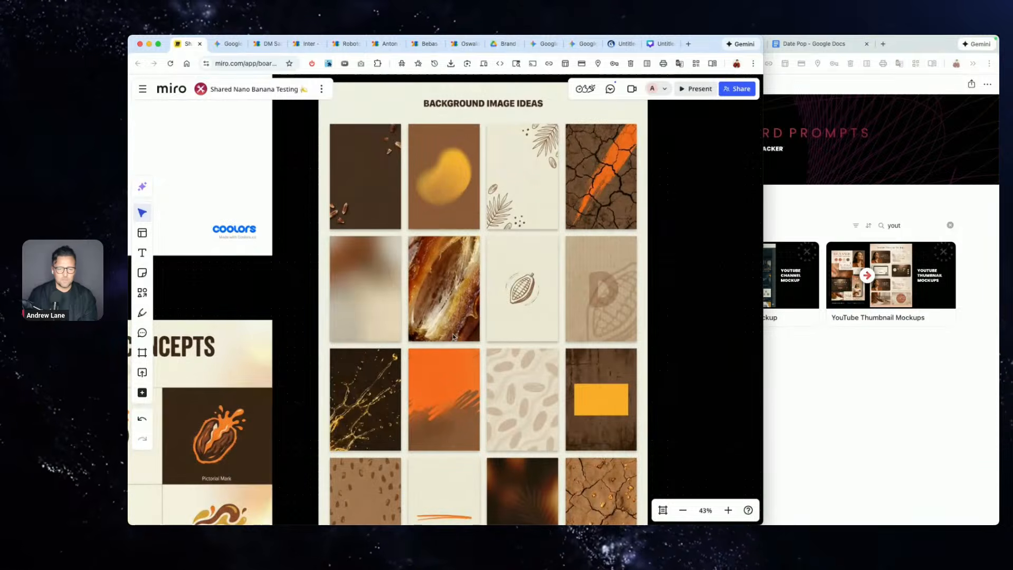
{"action": "scroll", "coordinate": [453, 336], "scroll_direction": "down", "scroll_amount": 3}
{"action": "scroll", "coordinate": [453, 336], "scroll_direction": "down", "scroll_amount": 2}
{"action": "scroll", "coordinate": [378, 338], "scroll_direction": "up", "scroll_amount": 6}
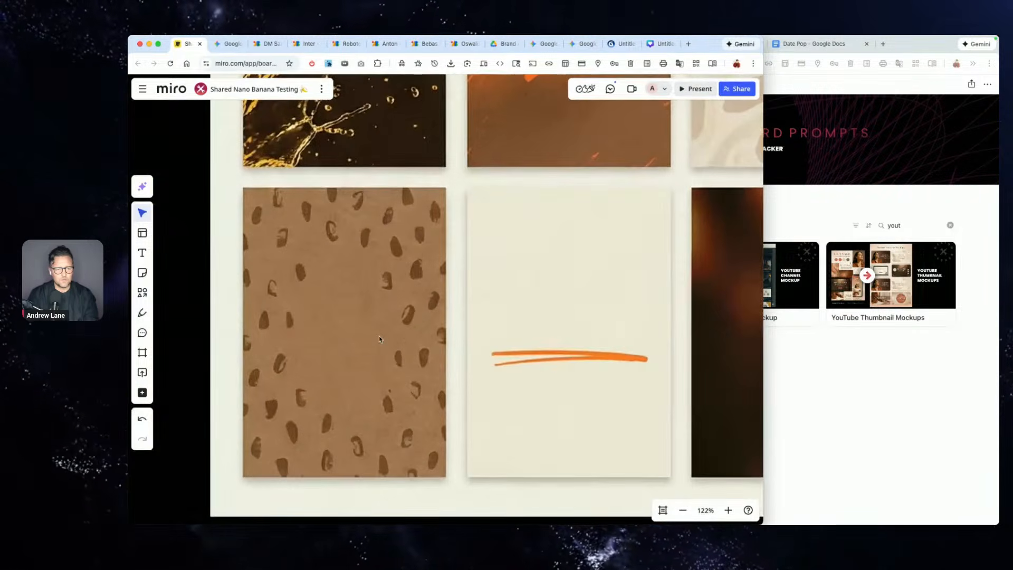
{"action": "key", "text": "super+shift+4"}
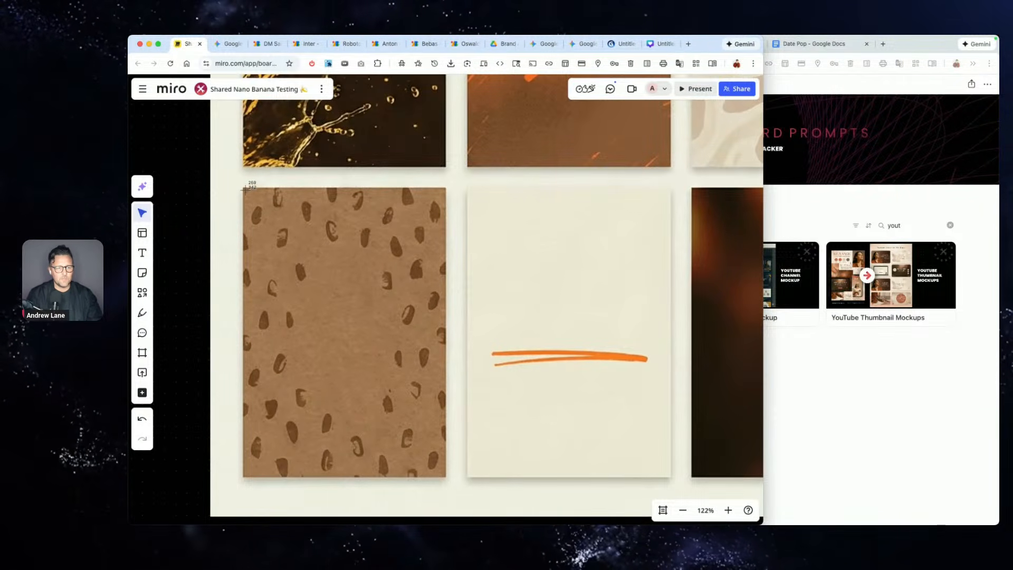
{"action": "left_click_drag", "start_coordinate": [245, 190], "coordinate": [447, 480]}
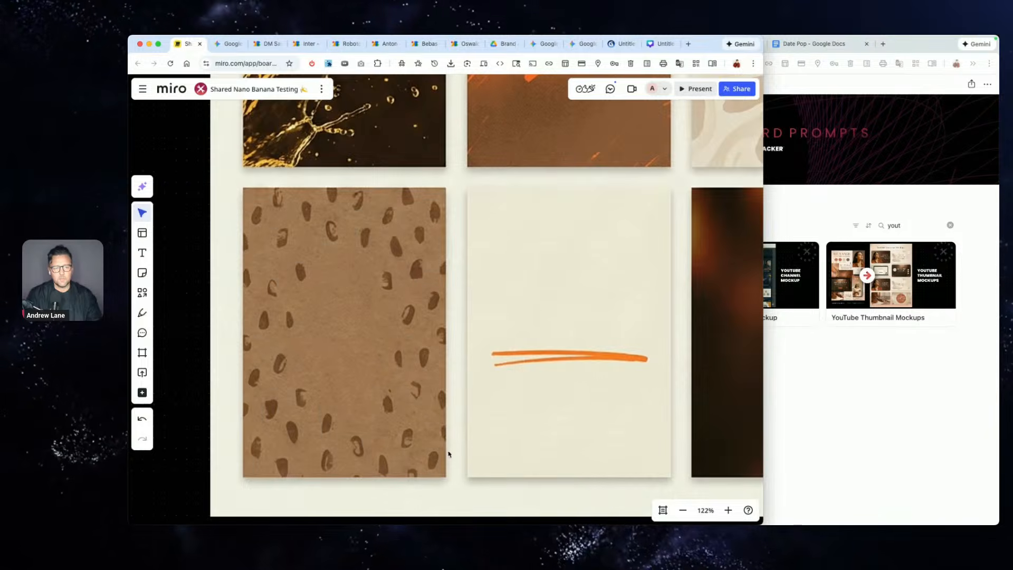
- Capture a screenshot of the dark palm-leaf tile in the last row of the Background Image Ideas sheet
{"action": "scroll", "coordinate": [520, 278], "scroll_direction": "down", "scroll_amount": 5}
{"action": "scroll", "coordinate": [575, 277], "scroll_direction": "up", "scroll_amount": 6}
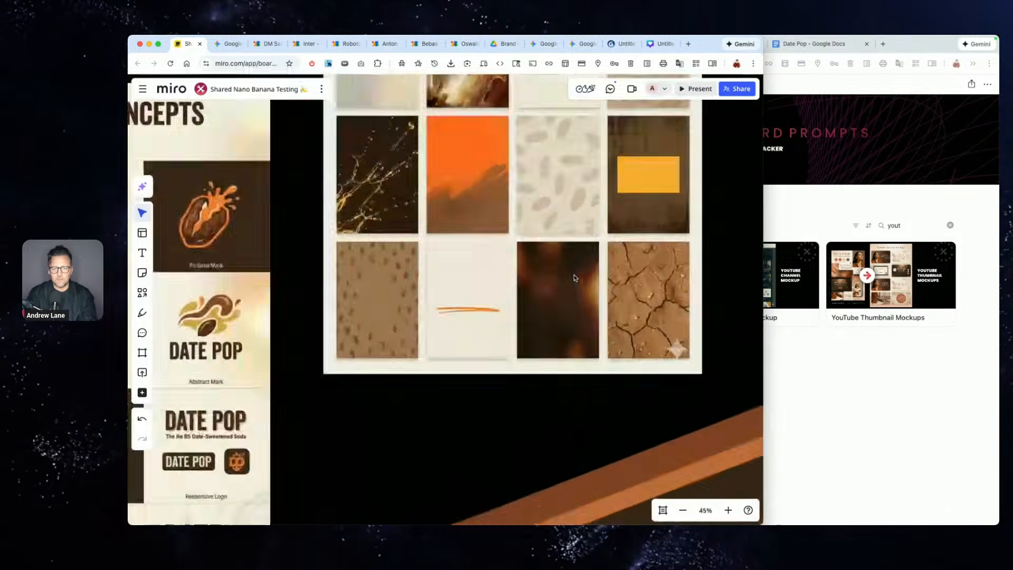
{"action": "scroll", "coordinate": [575, 278], "scroll_direction": "down", "scroll_amount": 3}
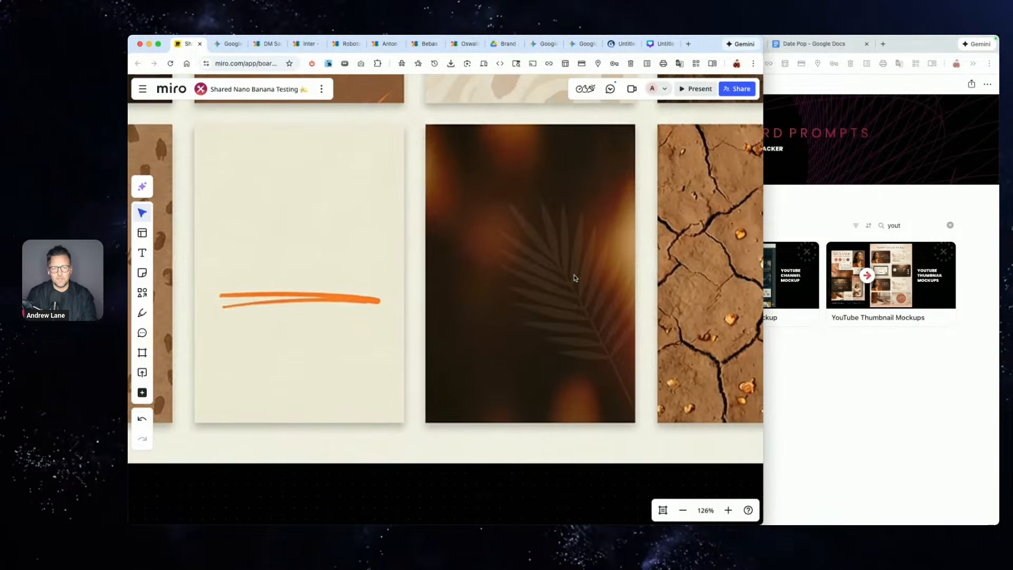
{"action": "key", "text": "super+shift+4"}
{"action": "left_click_drag", "start_coordinate": [429, 124], "coordinate": [634, 423]}
{"action": "scroll", "coordinate": [585, 287], "scroll_direction": "down", "scroll_amount": 10}
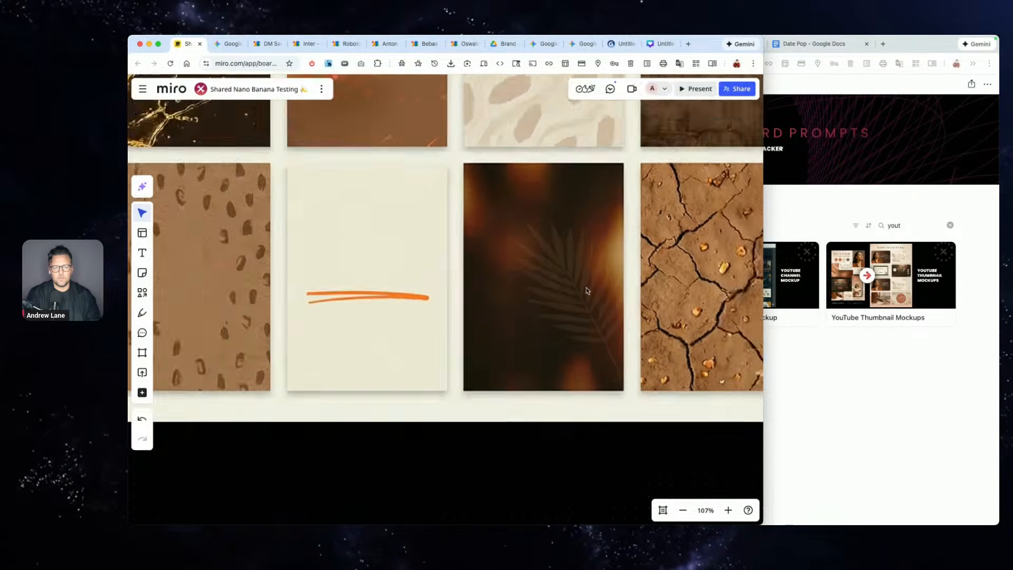
- Find the "Recreate this bg image exactly the same" prompt above the marble texture example on the Miro board and copy its text
{"action": "scroll", "coordinate": [285, 216], "scroll_direction": "down", "scroll_amount": 6}
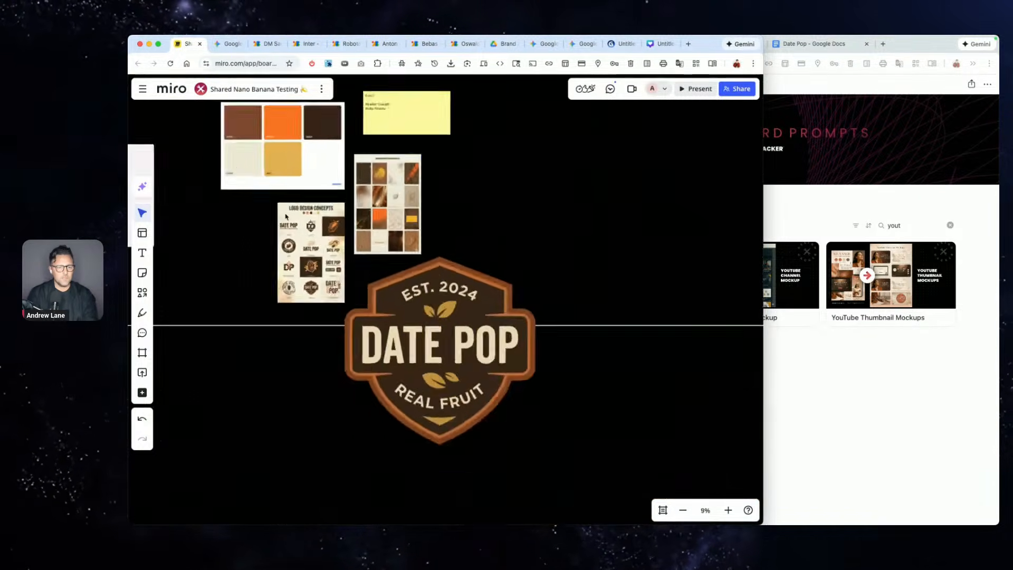
{"action": "scroll", "coordinate": [286, 217], "scroll_direction": "left", "scroll_amount": 3}
{"action": "scroll", "coordinate": [286, 217], "scroll_direction": "up", "scroll_amount": 3}
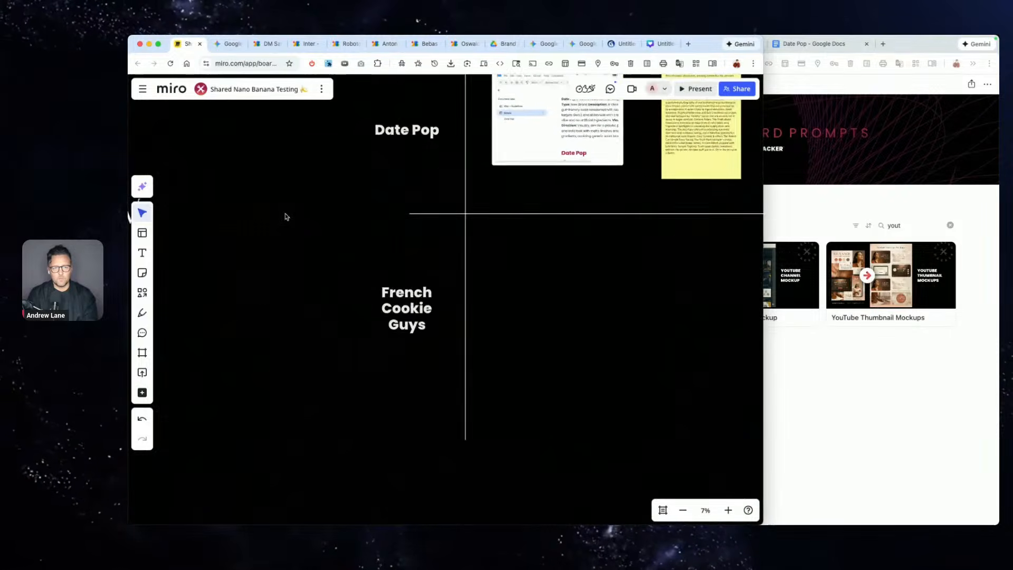
{"action": "scroll", "coordinate": [287, 217], "scroll_direction": "down", "scroll_amount": 5}
{"action": "scroll", "coordinate": [287, 217], "scroll_direction": "left", "scroll_amount": 3}
{"action": "scroll", "coordinate": [285, 216], "scroll_direction": "left", "scroll_amount": 2}
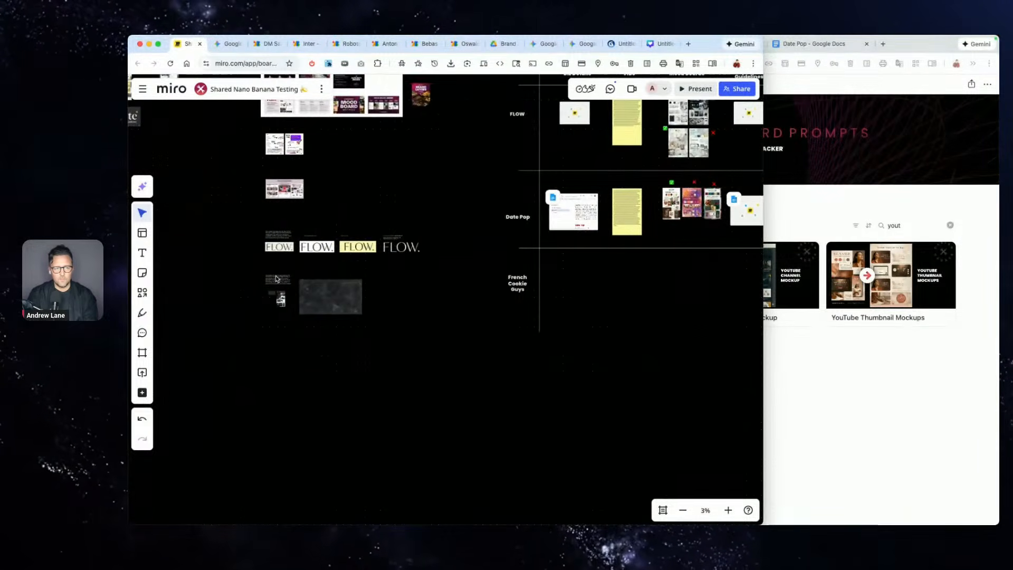
{"action": "scroll", "coordinate": [277, 280], "scroll_direction": "up", "scroll_amount": 8}
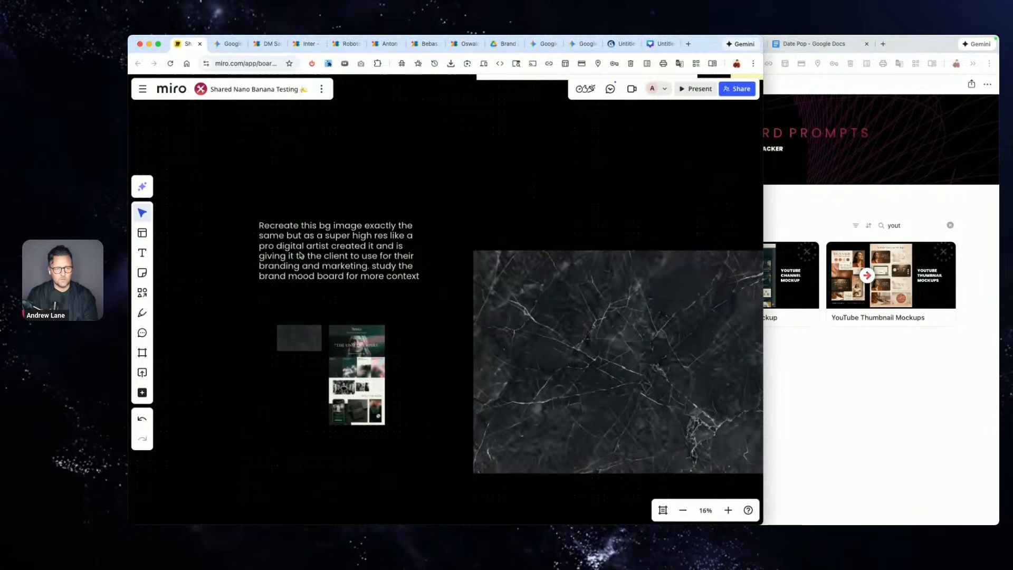
{"action": "double_click", "coordinate": [300, 255]}
{"action": "key", "text": "super+c"}
{"action": "scroll", "coordinate": [442, 257], "scroll_direction": "down", "scroll_amount": 2}
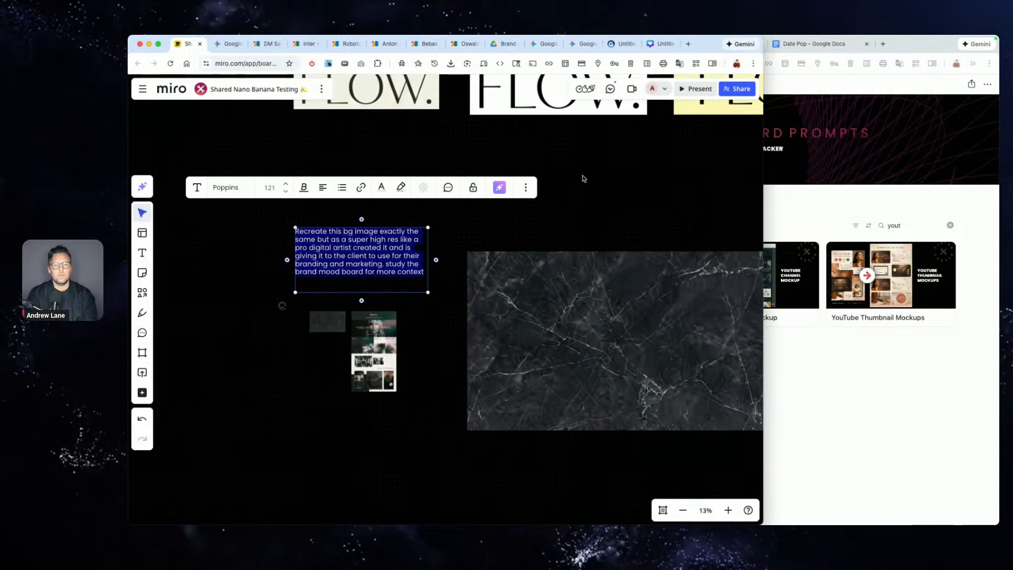
- Switch to the Gemini logo recreation tab, start a new chat and paste the copied background recreation prompt
{"action": "left_click", "coordinate": [576, 48]}
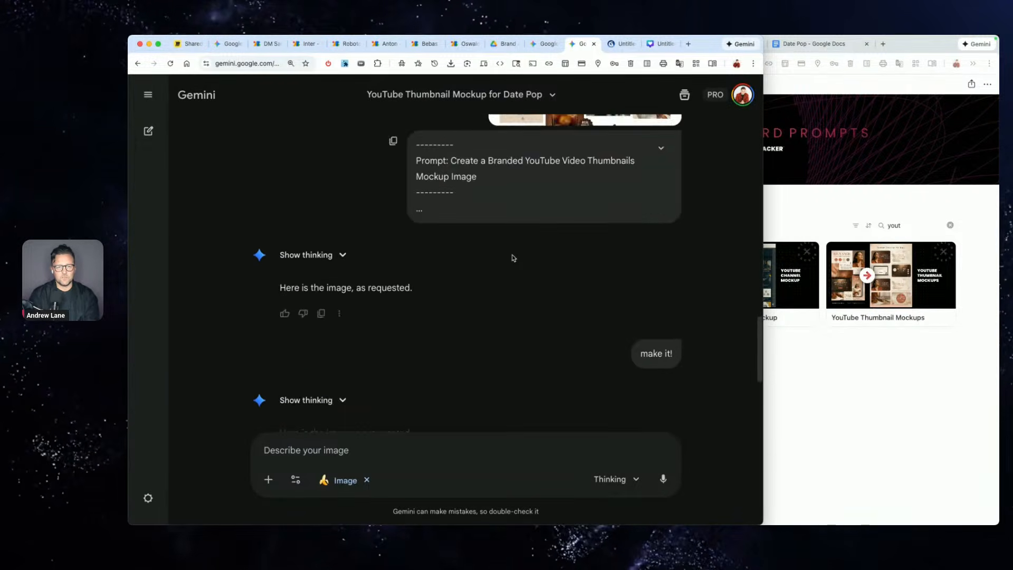
{"action": "left_click", "coordinate": [544, 44]}
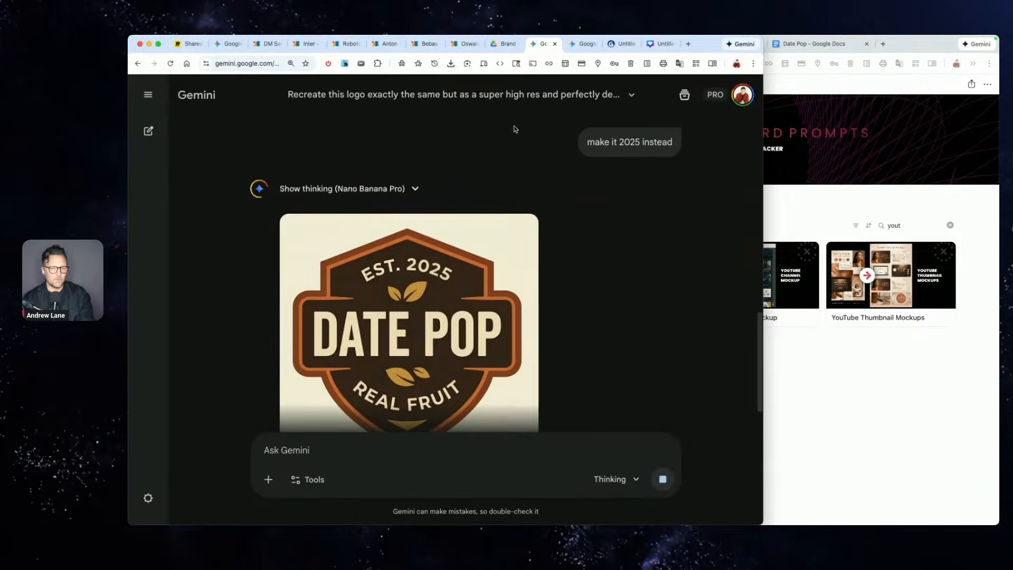
{"action": "scroll", "coordinate": [451, 260], "scroll_direction": "down", "scroll_amount": 1}
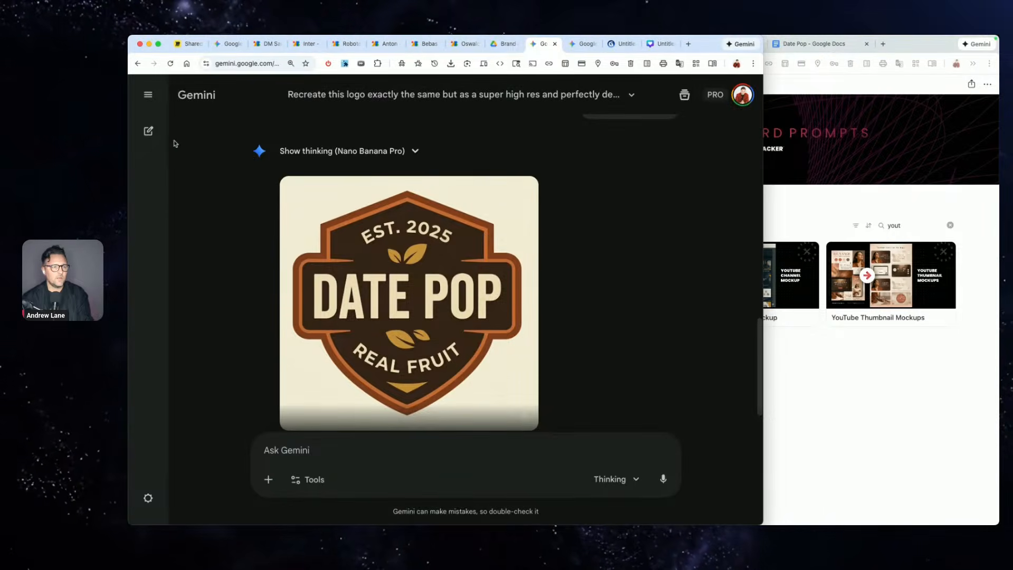
{"action": "left_click", "coordinate": [148, 130]}
{"action": "key", "text": "super+v"}
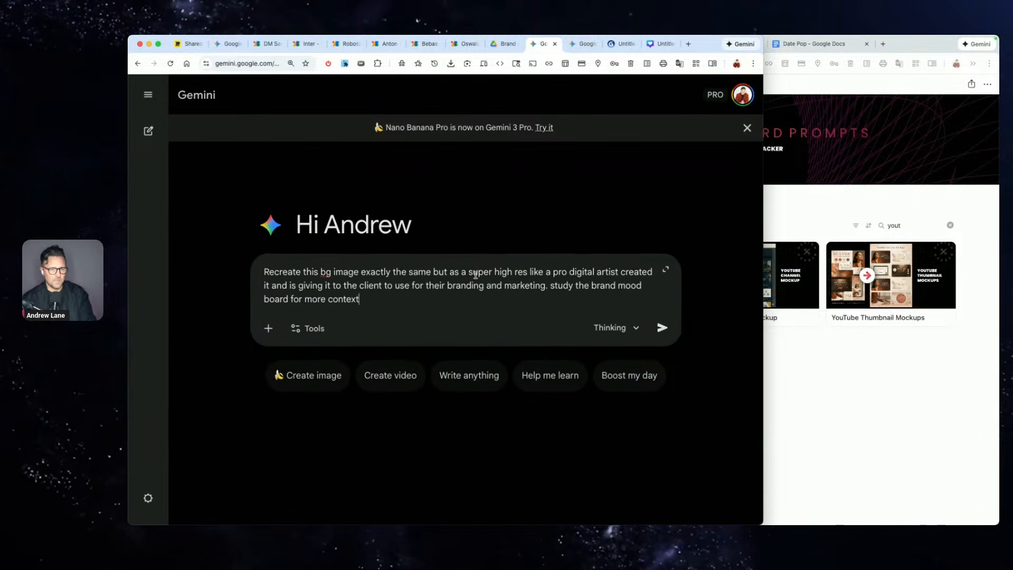
- Attach the brown seed-pattern screenshot to the Gemini prompt and insert the word "image" after "super high res"
{"action": "left_click_drag", "start_coordinate": [581, 523], "coordinate": [561, 321]}
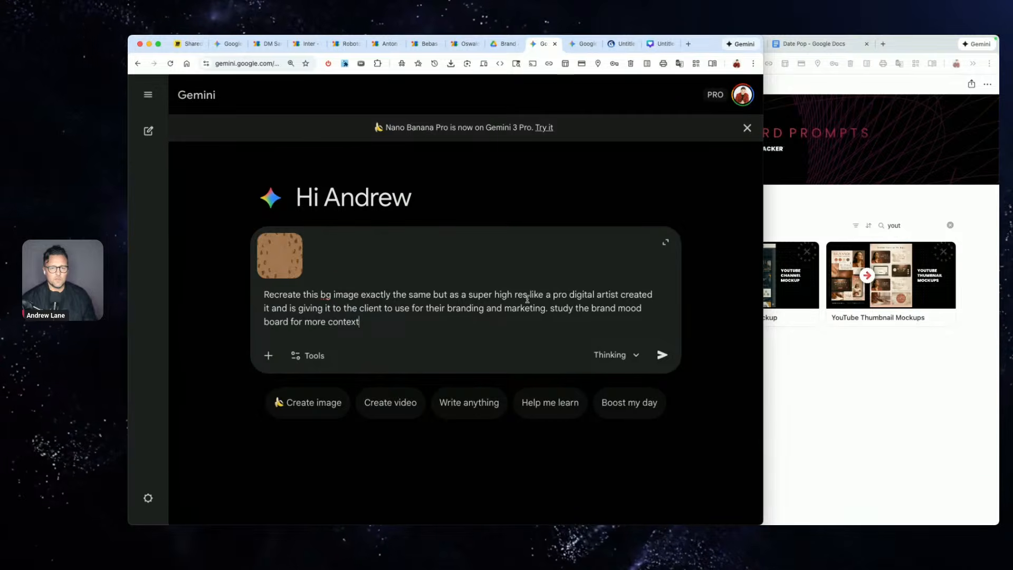
{"action": "type", "text": "image"}
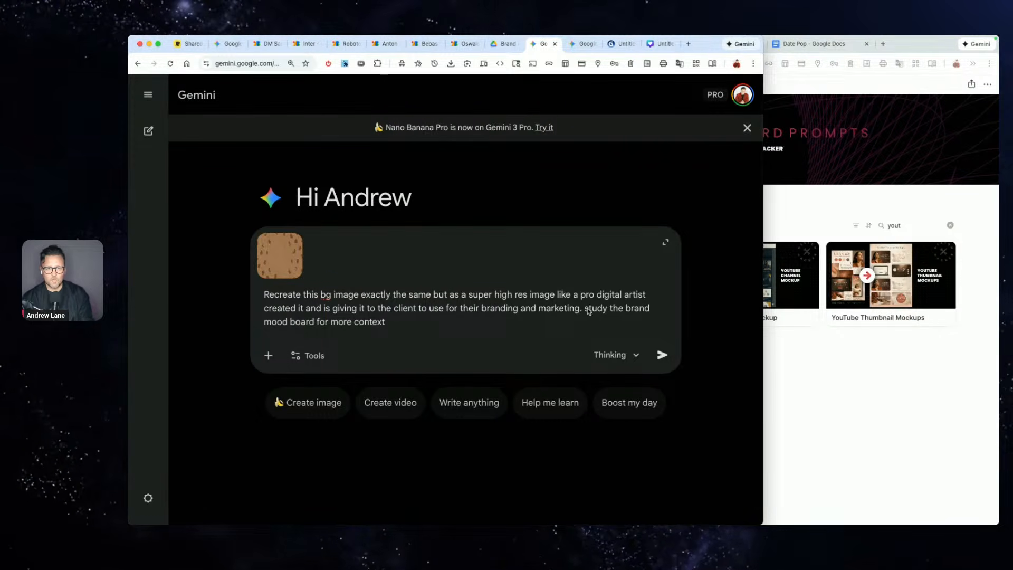
- Replace the prompt's closing sentence about the mood board with "make it a 16:9 aspect ratio." and submit the prompt
{"action": "left_click_drag", "start_coordinate": [585, 308], "coordinate": [388, 322]}
{"action": "key", "text": "BackSpace"}
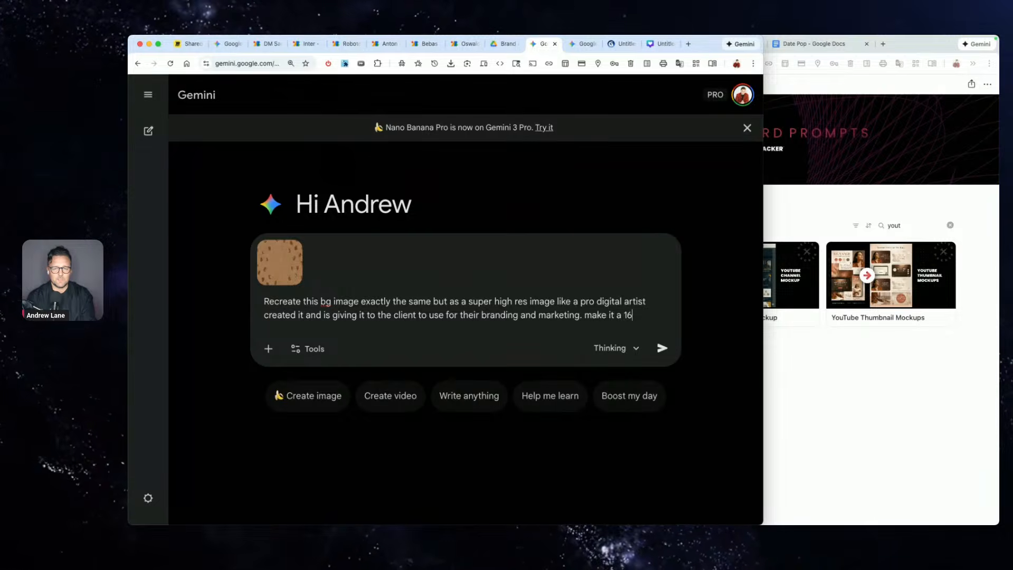
{"action": "type", "text": "make it a 16:9 a"}
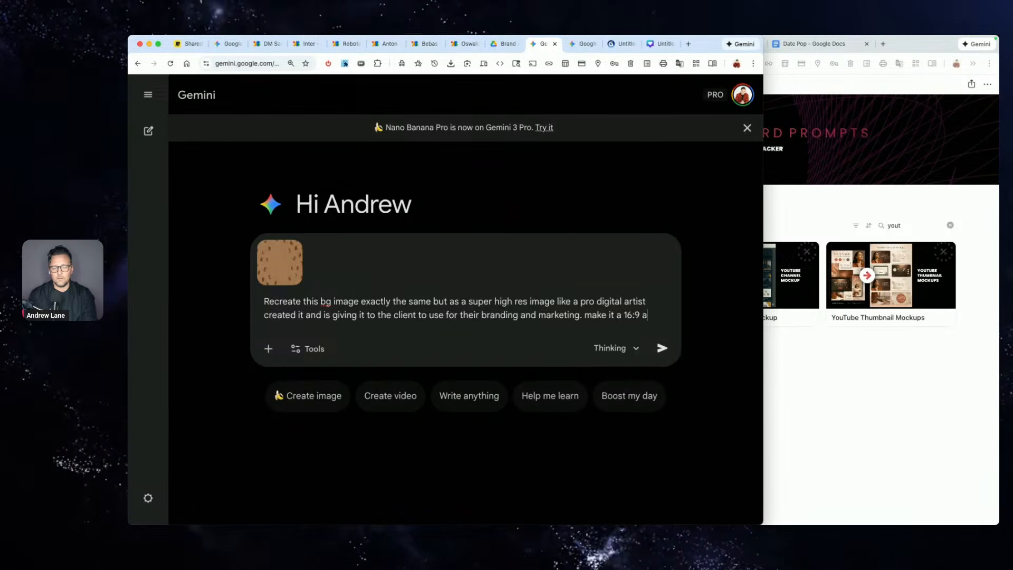
{"action": "type", "text": "spect rat"}
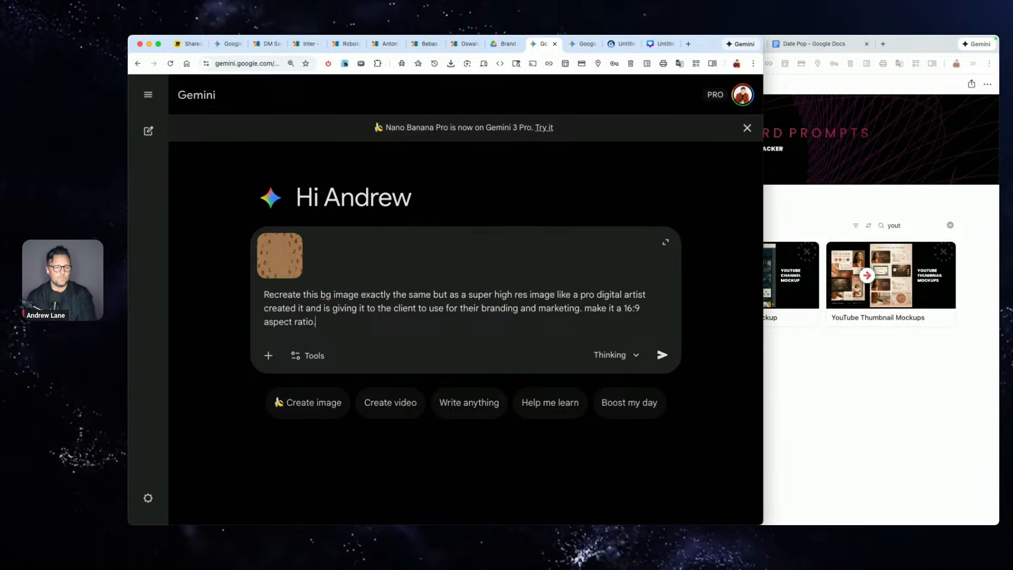
{"action": "type", "text": "io."}
{"action": "key", "text": "super+a"}
{"action": "left_click", "coordinate": [649, 317]}
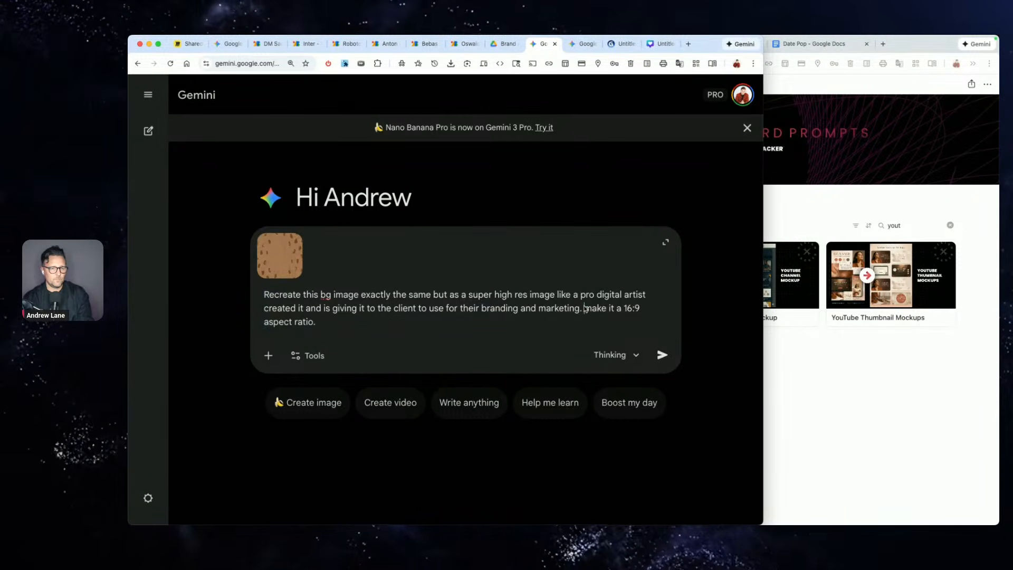
{"action": "left_click", "coordinate": [662, 355]}
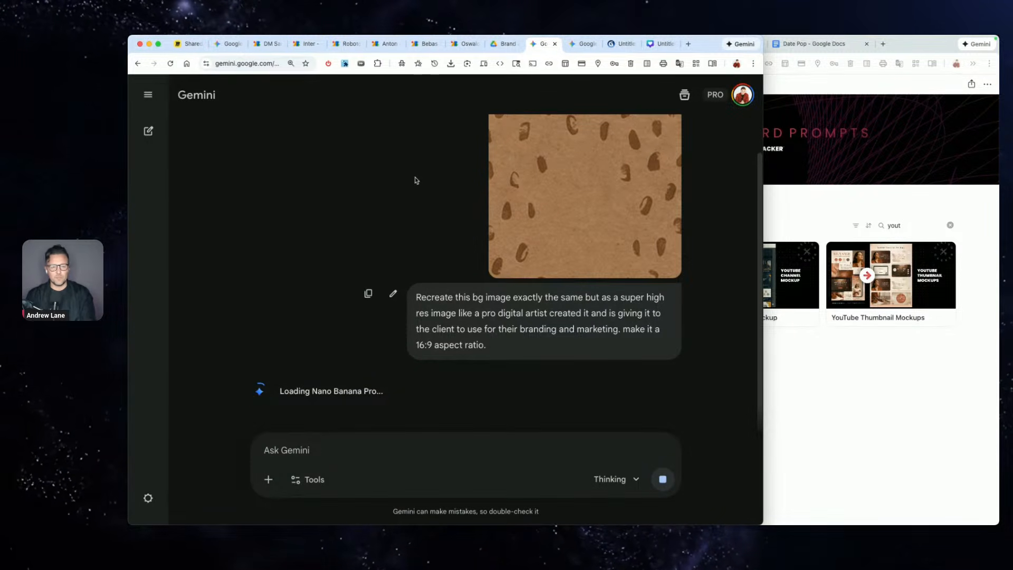
- Start a new chat in the YouTube thumbnail Gemini tab, paste the Date Pop brand guidelines from Google Docs and attach the mood board image
{"action": "left_click", "coordinate": [579, 45]}
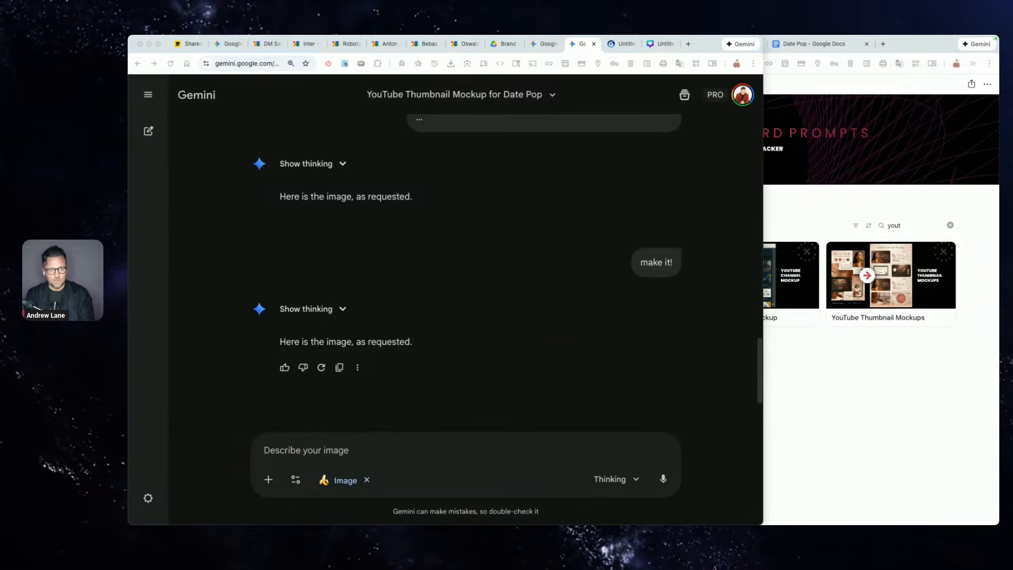
{"action": "left_click", "coordinate": [150, 130]}
{"action": "left_click", "coordinate": [861, 150]}
{"action": "left_click", "coordinate": [808, 45]}
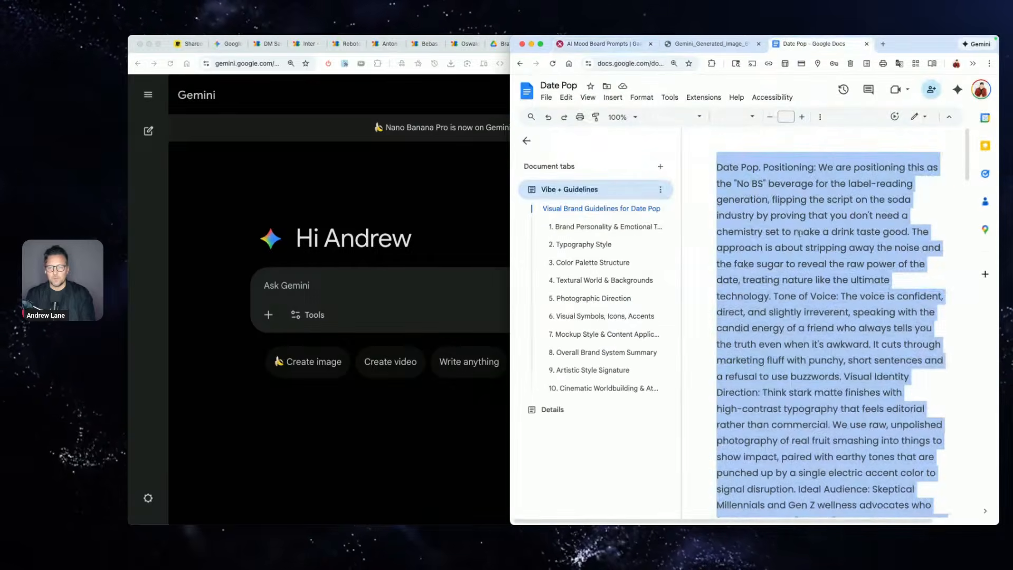
{"action": "left_click", "coordinate": [447, 305]}
{"action": "type", "text": "10. Cinematic Worldbuilding & Atmosphere The Scene: A rooftop in a sun-drenched city at 4 PM. The Vibe: The light is golden but hard, casting long shadows against concrete walls and brick. It is warm, dry, and energetic. The air smells like caramelized sugar and pavement. It is a world where things are messy, sticky, and real. The sound design would be the crack of a can opening followed by a heavy bass line—no jingles, just rhythm."}
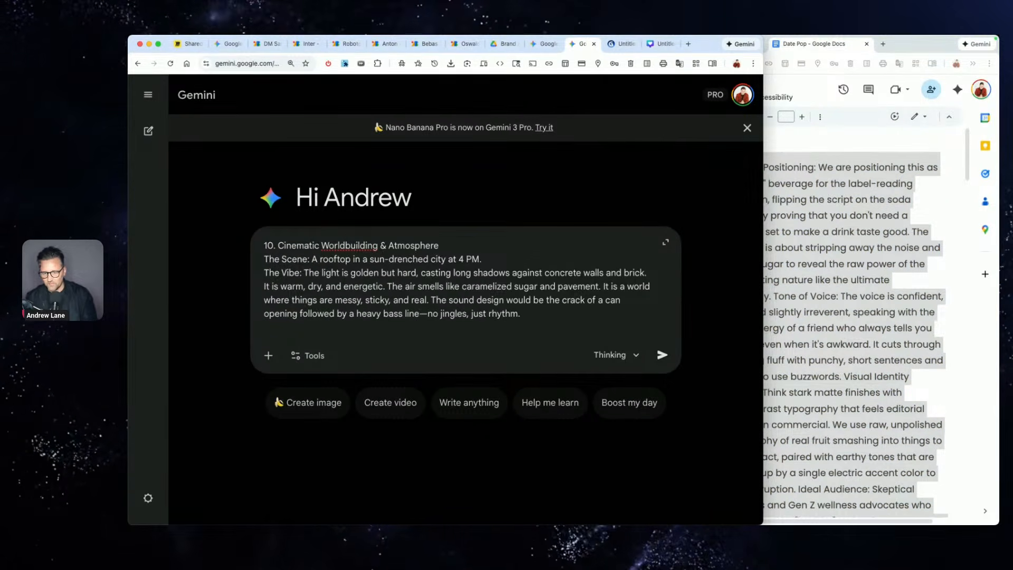
{"action": "key", "text": "super+Tab"}
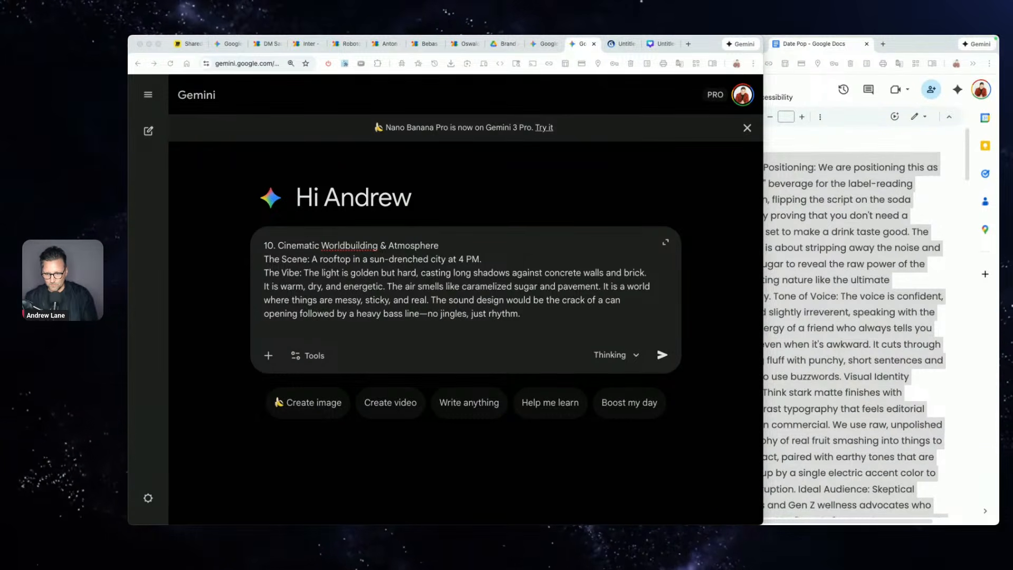
{"action": "left_click_drag", "start_coordinate": [464, 328], "coordinate": [461, 309]}
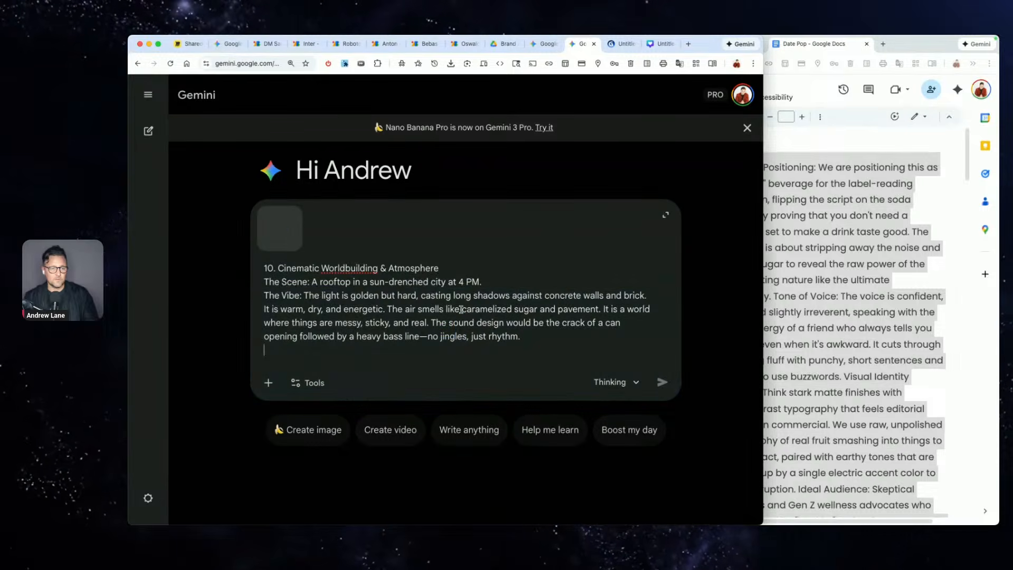
- Copy the YouTube Thumbnail Mockups prompt from the AI Mood Board Prompts page, paste it before the brand guidelines and submit with Create images enabled
{"action": "left_click", "coordinate": [870, 253]}
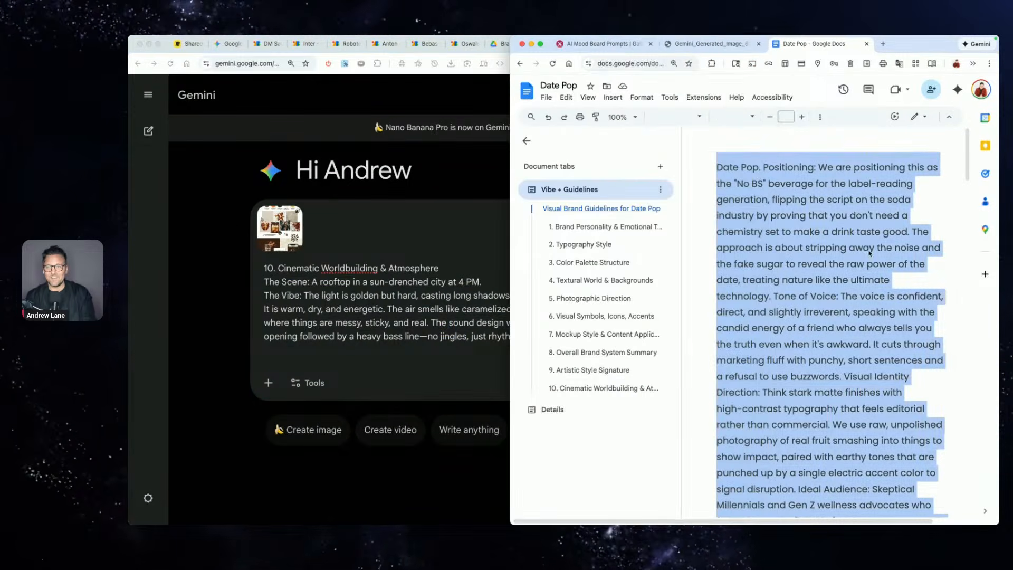
{"action": "left_click", "coordinate": [604, 44]}
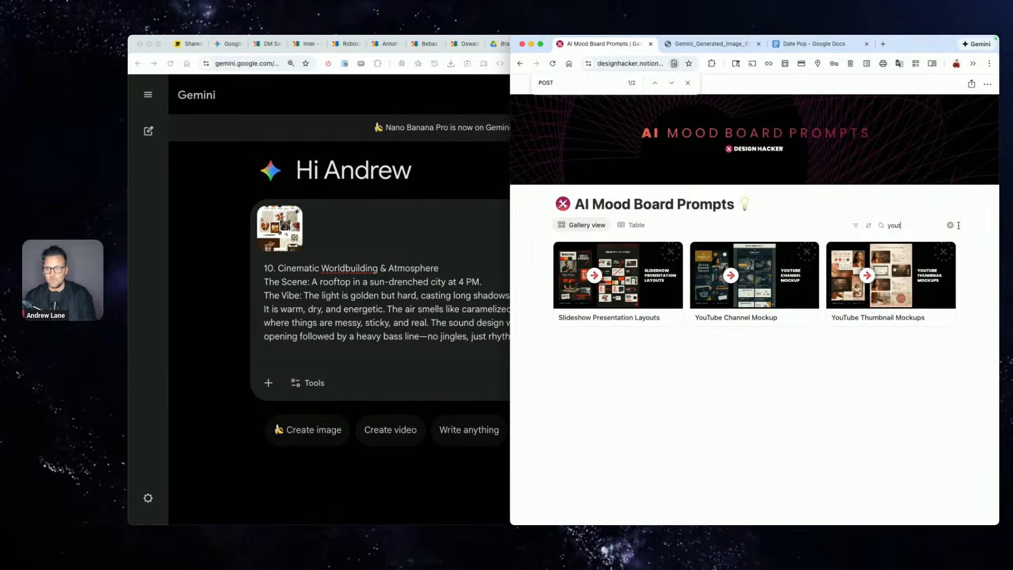
{"action": "left_click", "coordinate": [918, 296]}
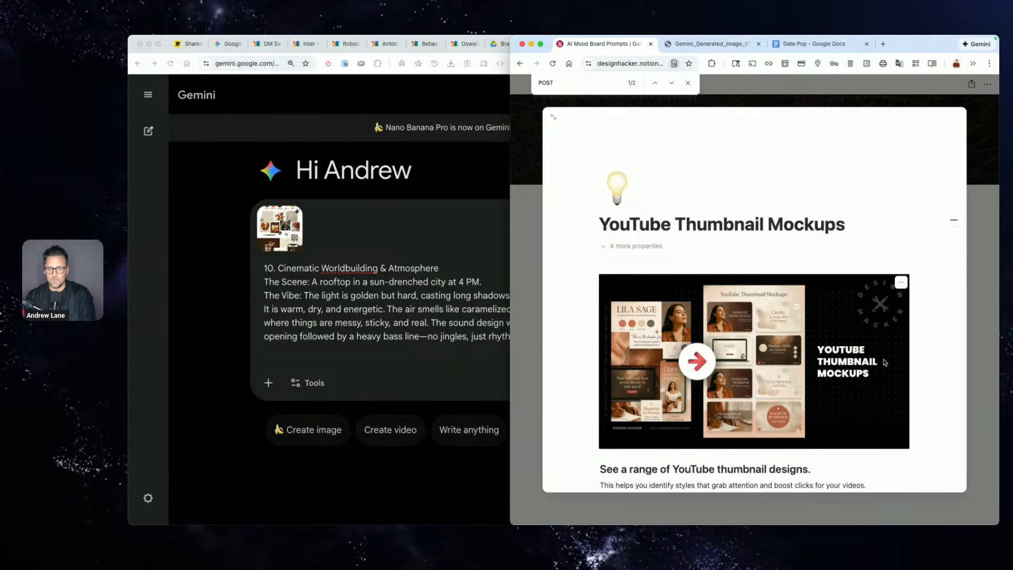
{"action": "scroll", "coordinate": [886, 362], "scroll_direction": "down", "scroll_amount": 3}
{"action": "scroll", "coordinate": [885, 363], "scroll_direction": "down", "scroll_amount": 3}
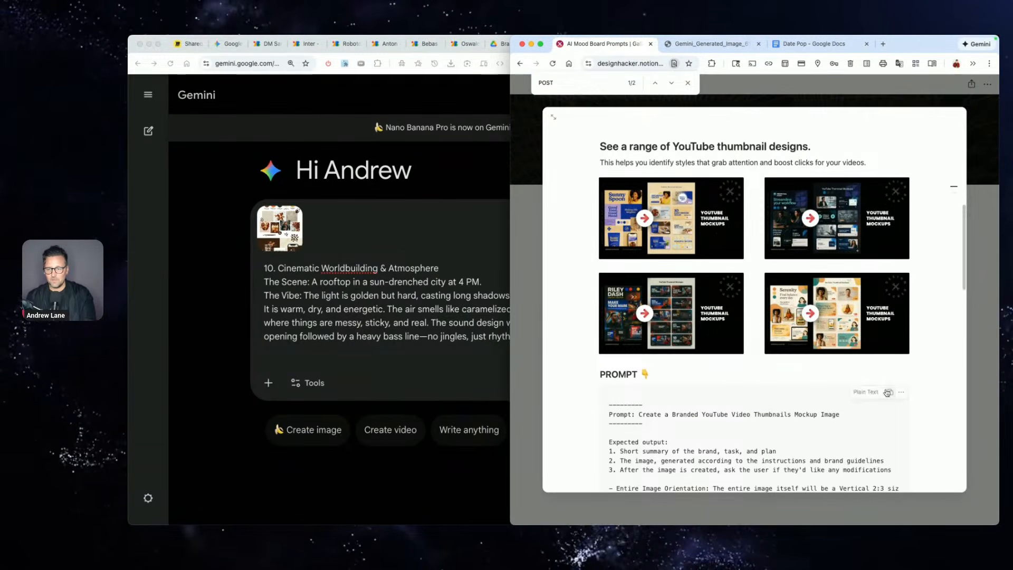
{"action": "left_click", "coordinate": [890, 391]}
{"action": "left_click", "coordinate": [455, 306]}
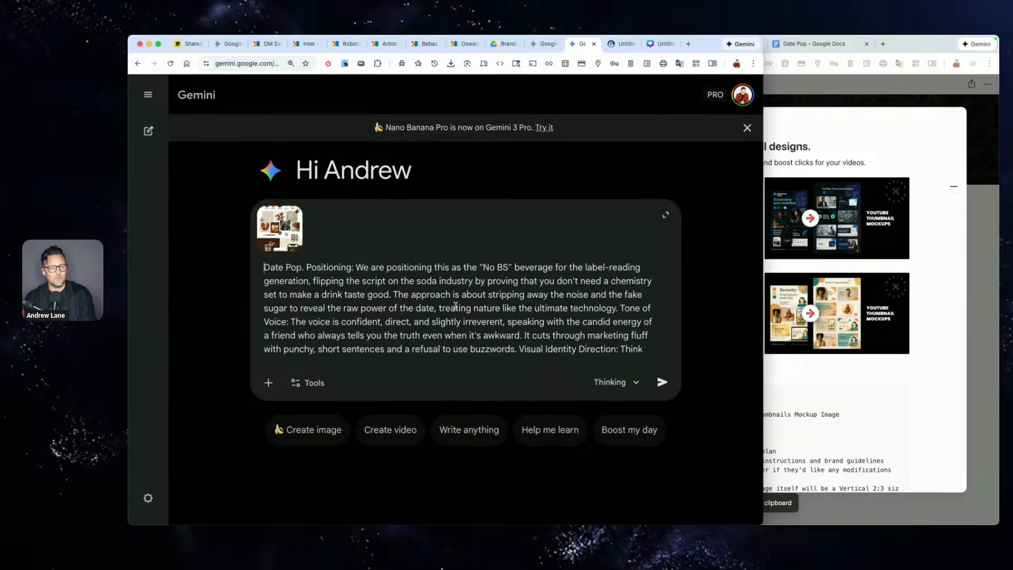
{"action": "key", "text": "super+v"}
{"action": "left_click", "coordinate": [309, 382]}
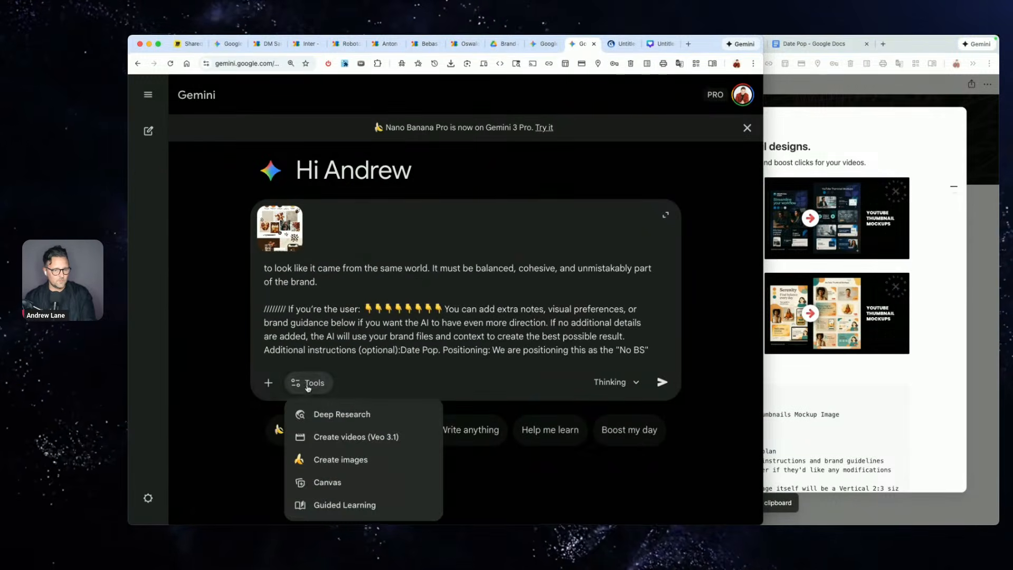
{"action": "left_click", "coordinate": [340, 458]}
{"action": "left_click", "coordinate": [662, 382]}
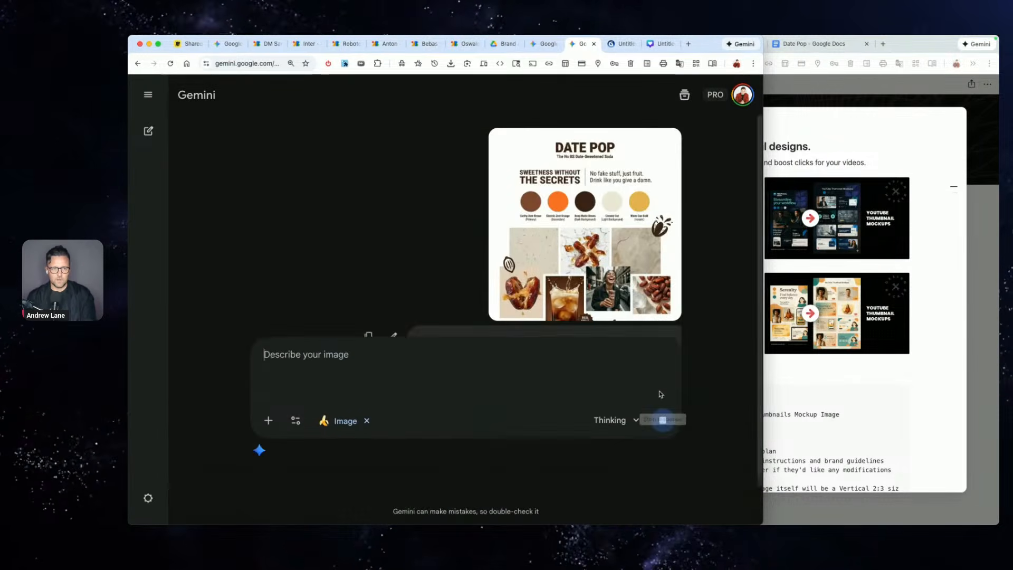
- Return to the background recreation chat, enlarge the generated seed-pattern image and download it at full size
{"action": "left_click", "coordinate": [546, 44]}
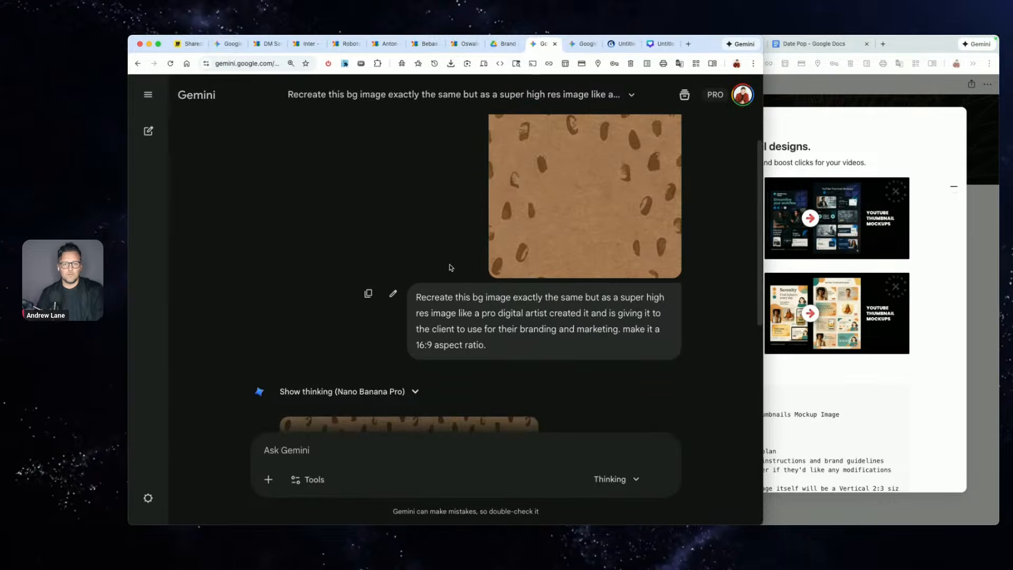
{"action": "left_click", "coordinate": [452, 297]}
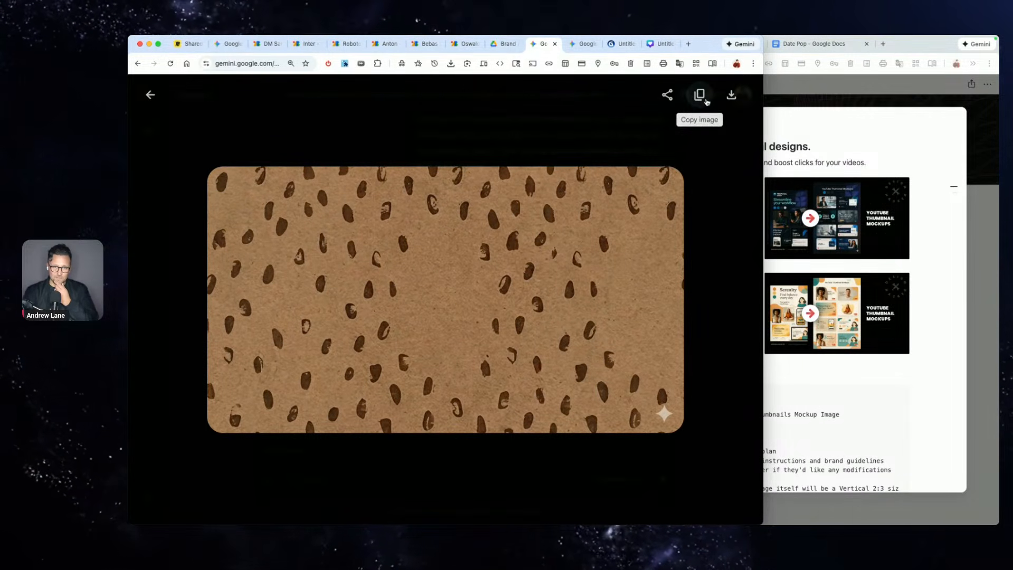
{"action": "left_click", "coordinate": [732, 95]}
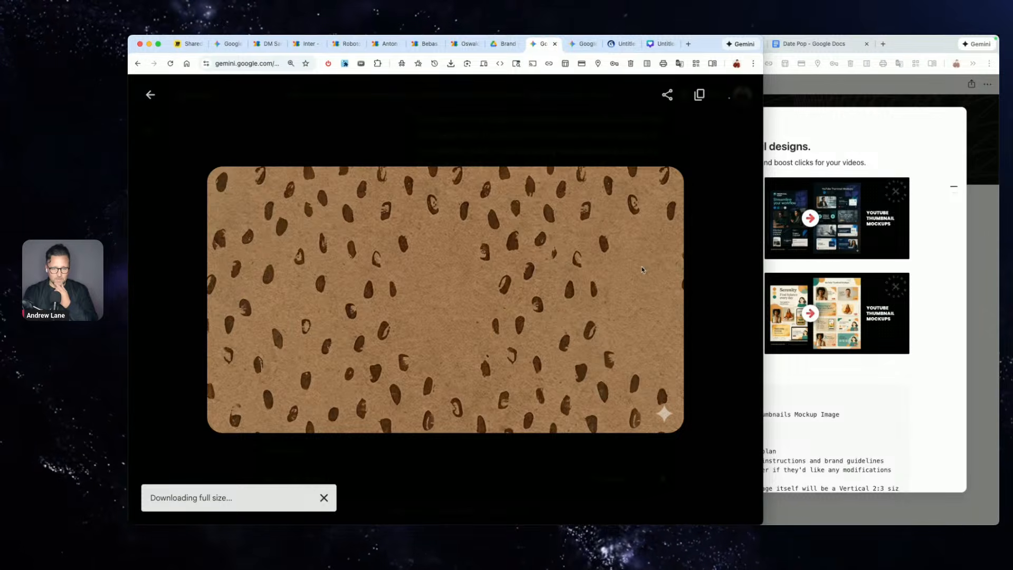
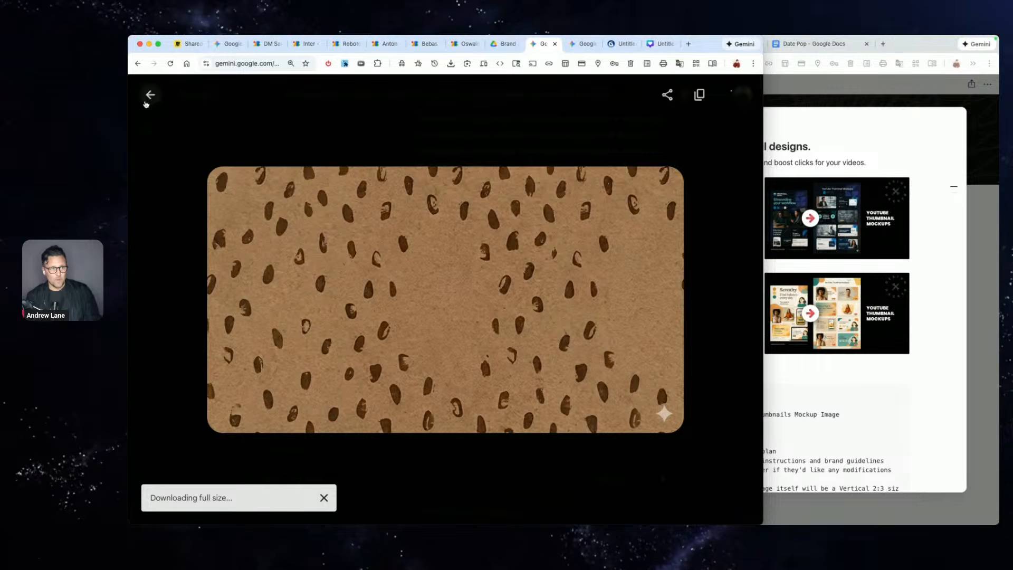
{"action": "left_click", "coordinate": [150, 94]}
{"action": "scroll", "coordinate": [467, 214], "scroll_direction": "up", "scroll_amount": 3}
{"action": "triple_click", "coordinate": [492, 253]}
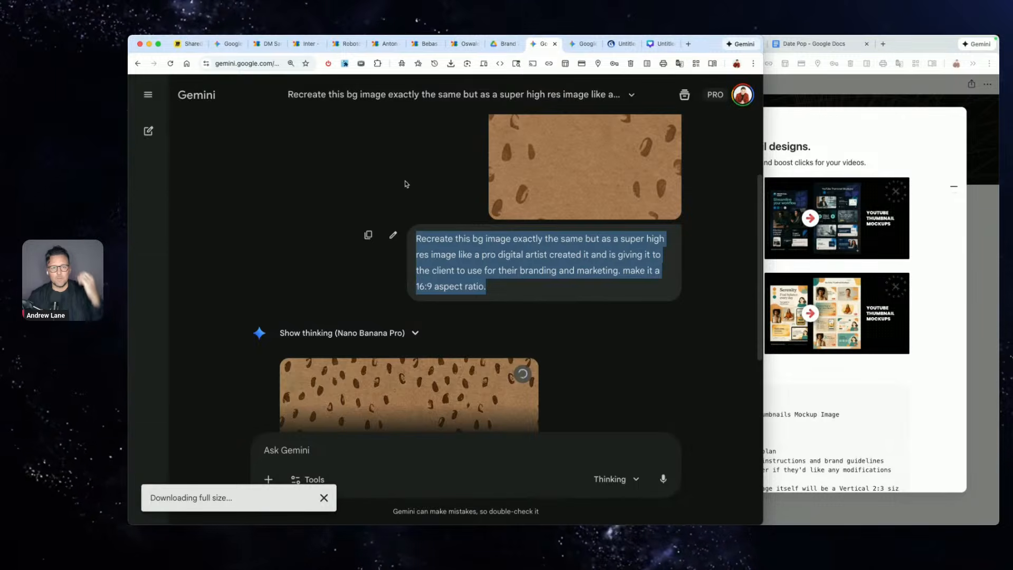
- Open Google Mixboard in a new browser tab and start a new blank board
{"action": "key", "text": "super+t"}
{"action": "type", "text": "mix"}
{"action": "key", "text": "Return"}
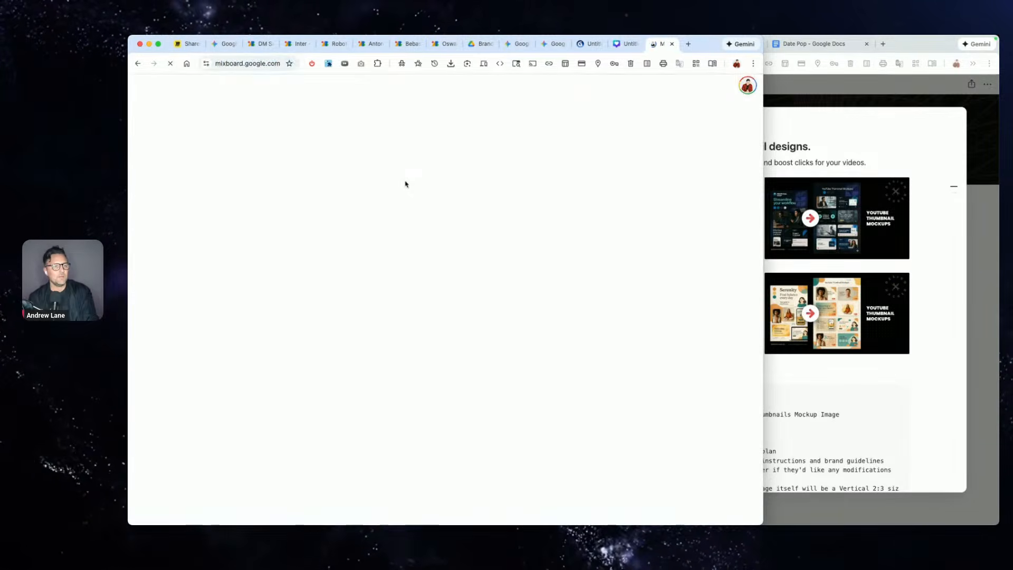
{"action": "left_click", "coordinate": [238, 198]}
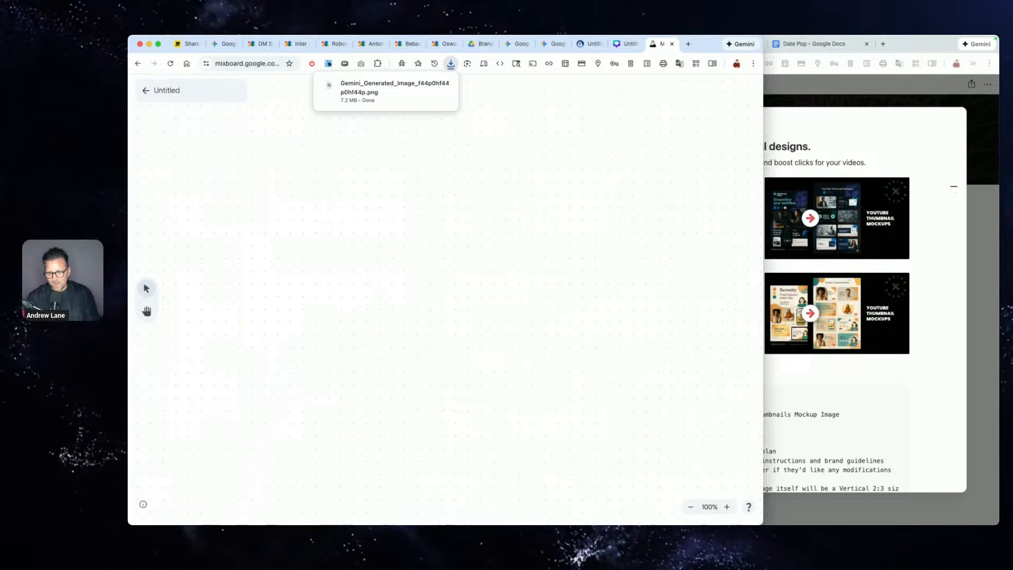
- Find the Background Image Ideas sheet among the downloaded images, place it on the Mixboard canvas and select it
{"action": "key", "text": "space"}
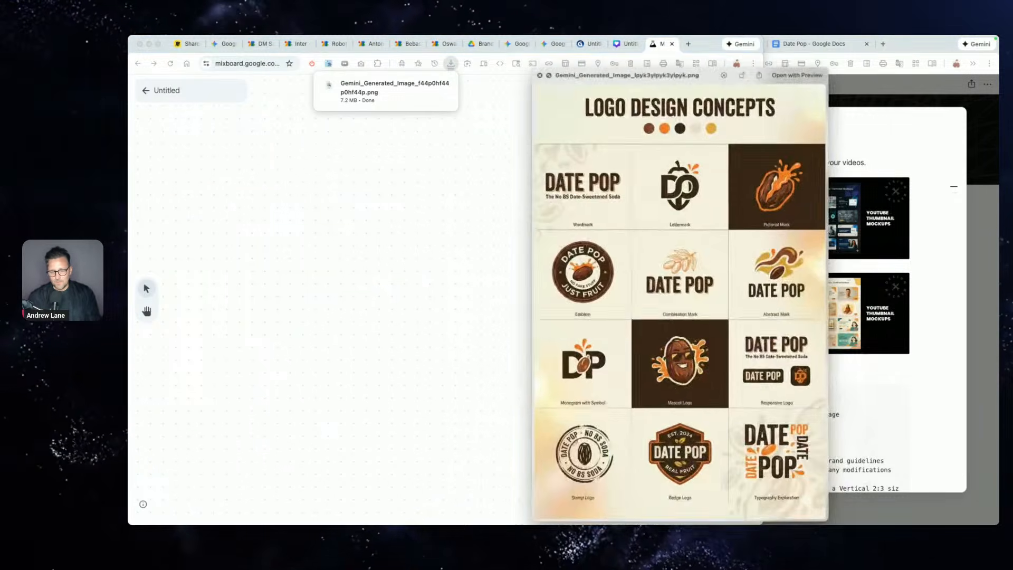
{"action": "key", "text": "Down"}
{"action": "key", "text": "space"}
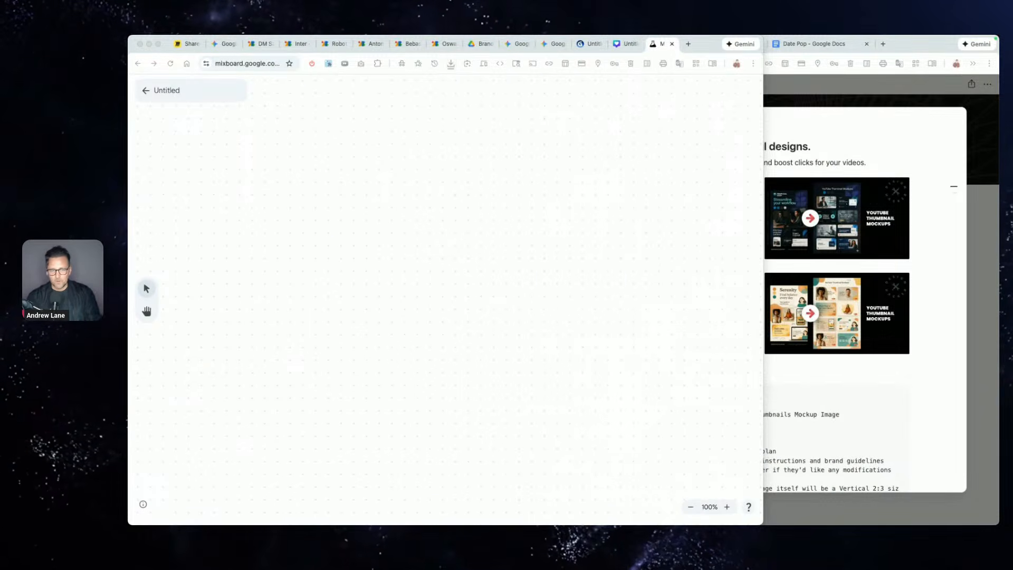
{"action": "left_click_drag", "start_coordinate": [380, 274], "coordinate": [307, 256]}
{"action": "scroll", "coordinate": [306, 255], "scroll_direction": "up", "scroll_amount": 5}
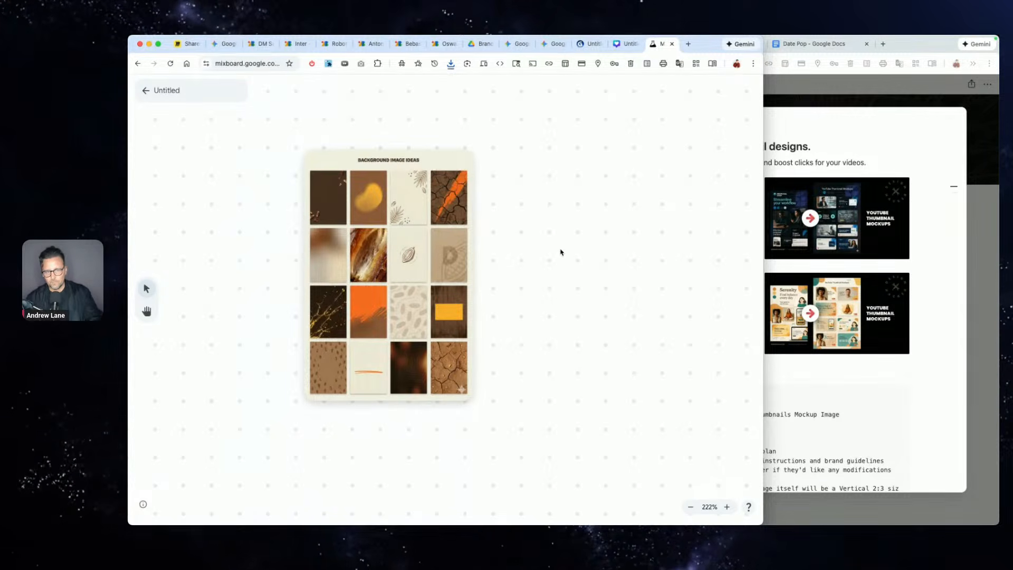
{"action": "scroll", "coordinate": [380, 263], "scroll_direction": "up", "scroll_amount": 2}
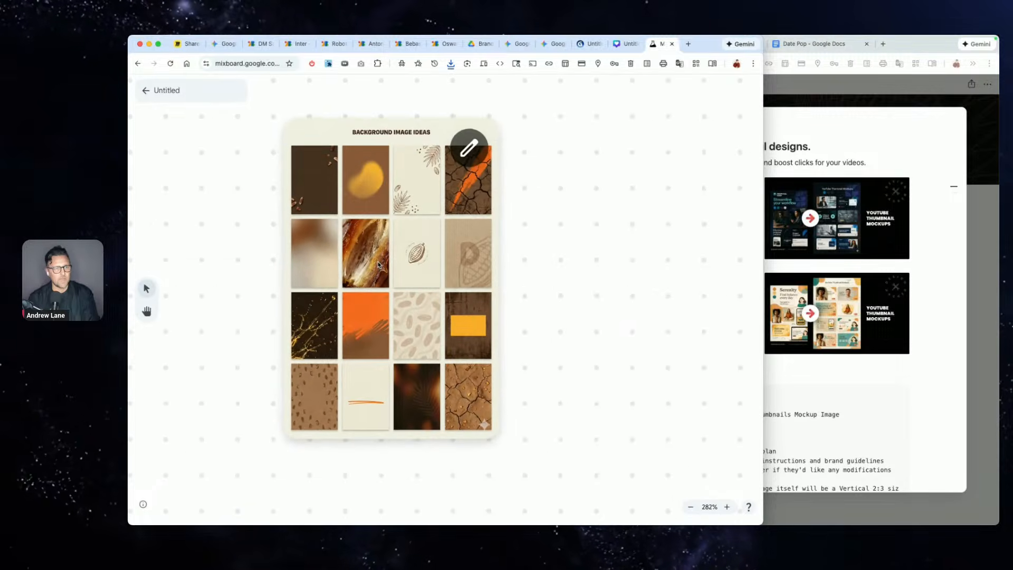
{"action": "mouse_move", "coordinate": [338, 268]}
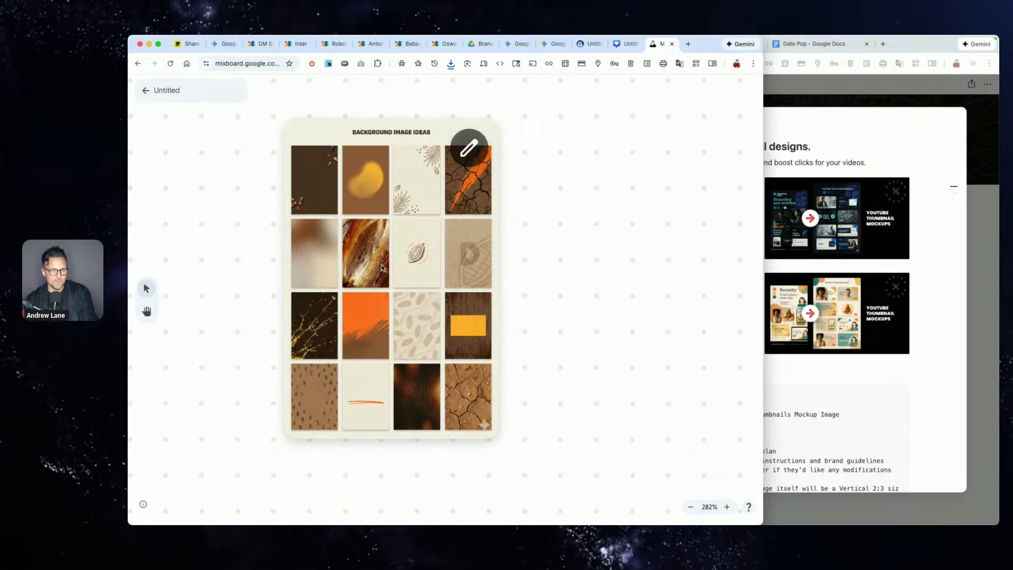
{"action": "scroll", "coordinate": [547, 294], "scroll_direction": "down", "scroll_amount": 5}
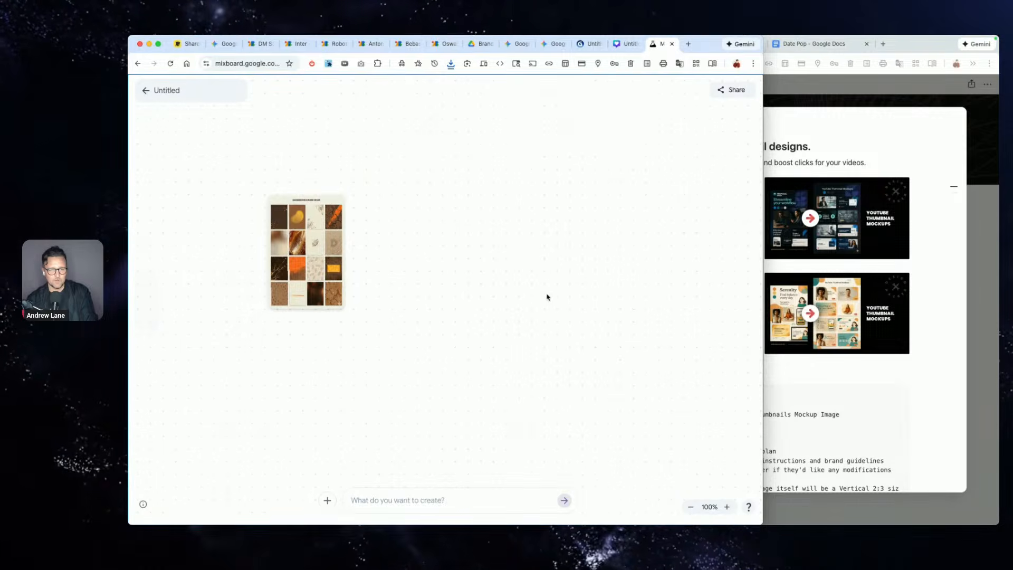
{"action": "left_click", "coordinate": [318, 285]}
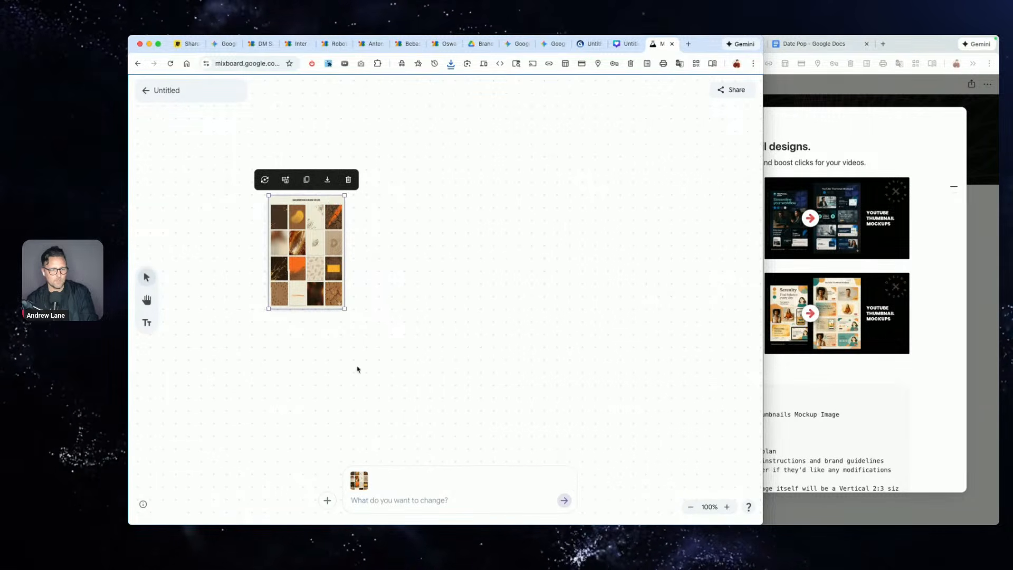
{"action": "left_click", "coordinate": [391, 495]}
{"action": "type", "text": "/////// If you're the user: 👇👇👇👇👇👇👇👇 You can add extra notes, visual preferences, or brand guidance below if you want the AI to have even more direction. If no additional details are added, the AI will use your brand files and context to create the best possible result. Additional instructions (optional):"}
{"action": "key", "text": "super+z"}
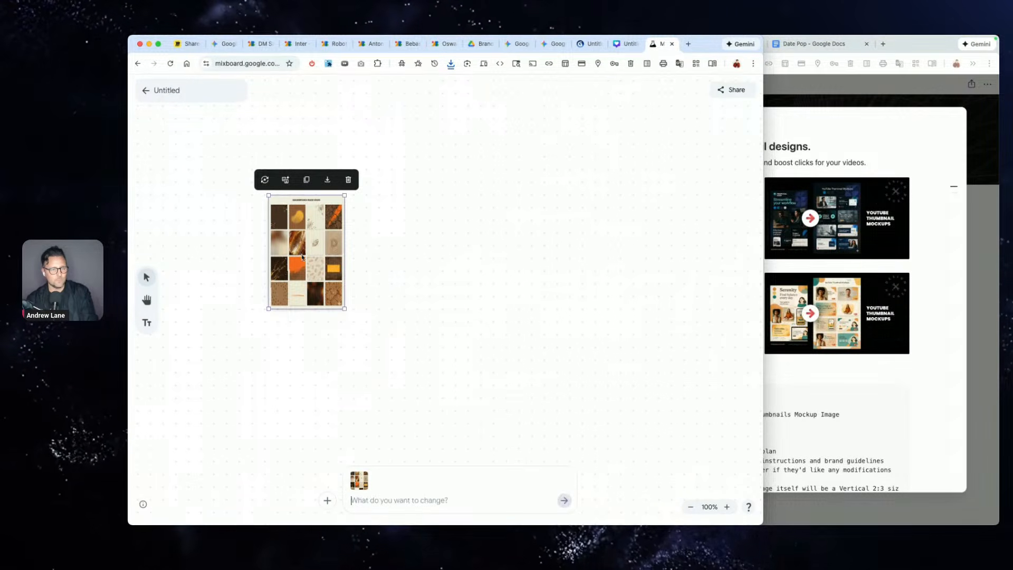
- Copy the background recreation prompt from the Miro board into Mixboard's prompt for the selected sheet and change "this" to "every"
{"action": "left_click", "coordinate": [188, 44]}
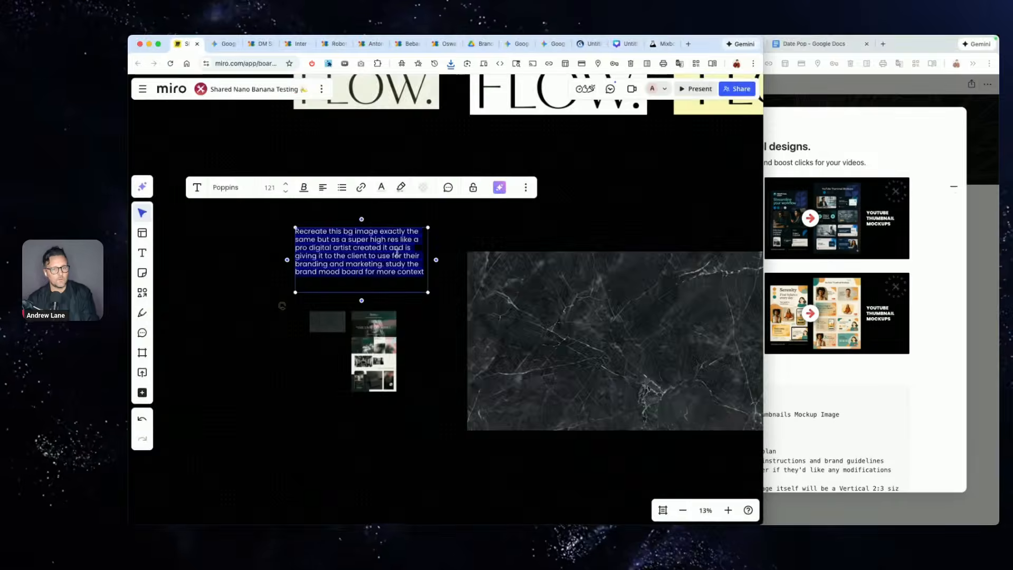
{"action": "left_click", "coordinate": [664, 44]}
{"action": "left_click", "coordinate": [393, 500]}
{"action": "type", "text": "Recreate this bg image exactly the same but as a super high res like a pro digital artist created it and is giving it to the client to use for their branding and marketing. study the brand mood board for more context"}
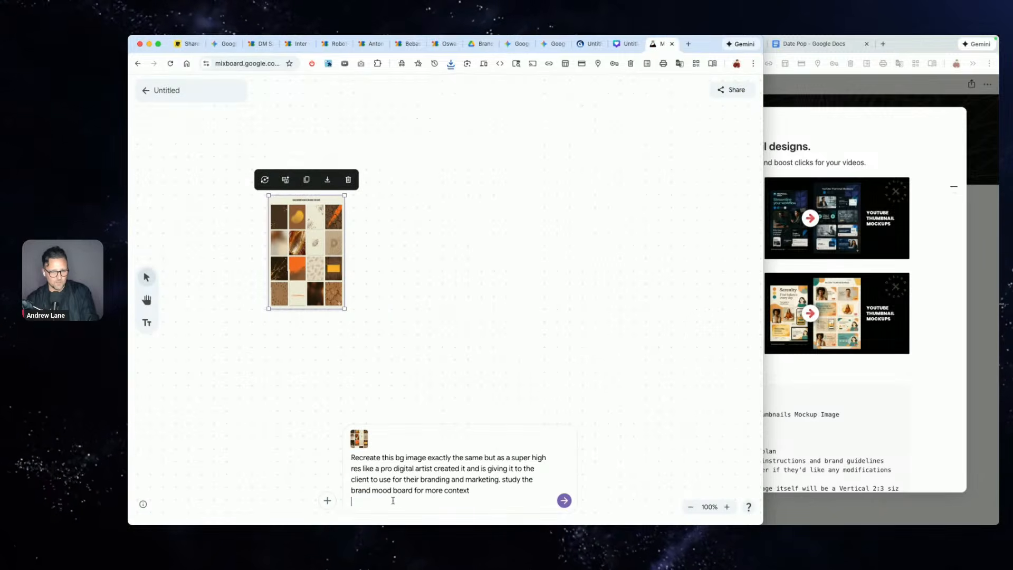
{"action": "double_click", "coordinate": [386, 456]}
{"action": "type", "text": "every bg image "}
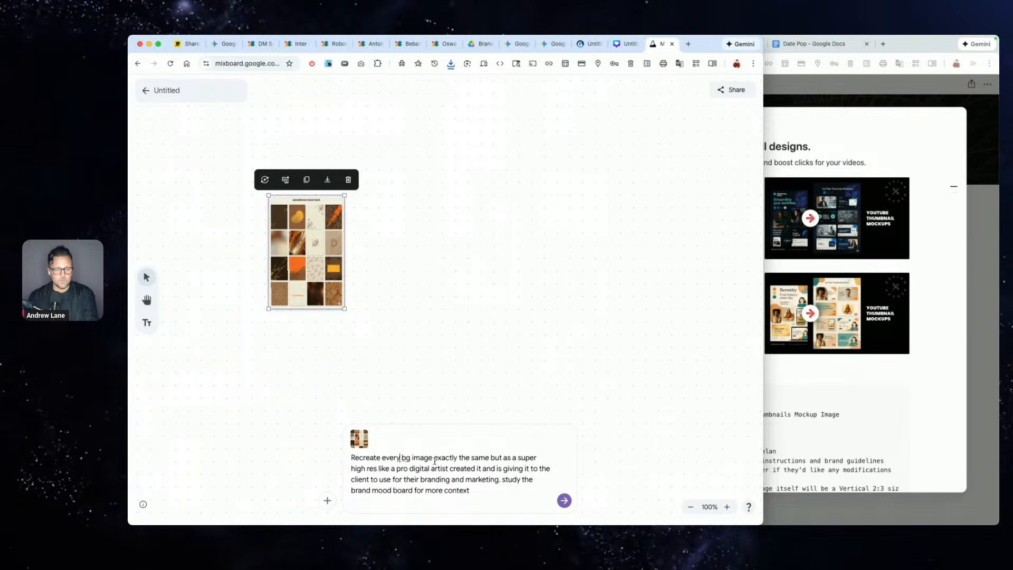
- Add "on this board" after "bg image", remove the closing sentence about studying the mood board, and generate the backgrounds
{"action": "type", "text": "on this board"}
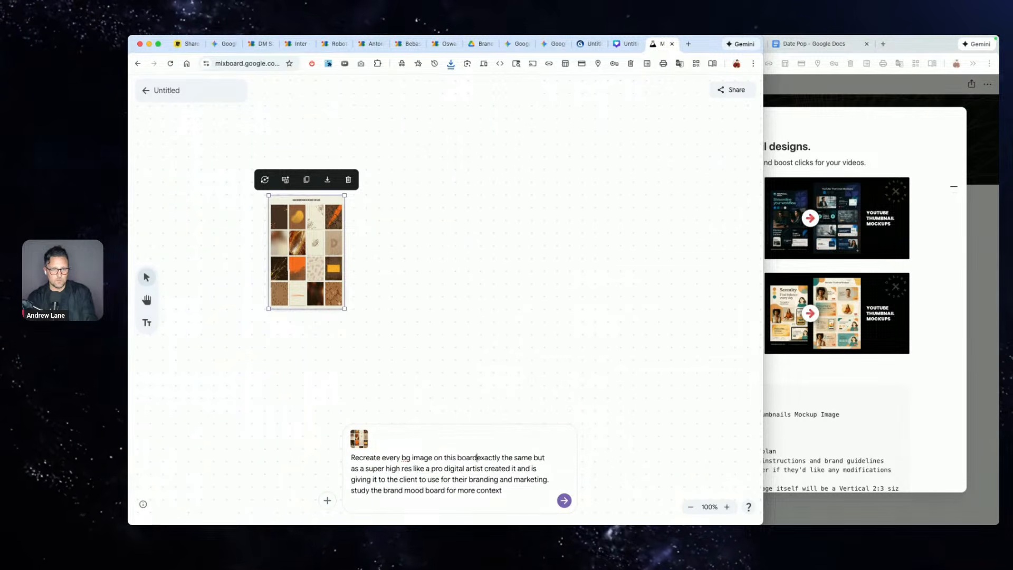
{"action": "double_click", "coordinate": [414, 484]}
{"action": "key", "text": "Down"}
{"action": "key", "text": "super+Left"}
{"action": "key", "text": "super+shift+Right"}
{"action": "key", "text": "BackSpace"}
{"action": "key", "text": "BackSpace"}
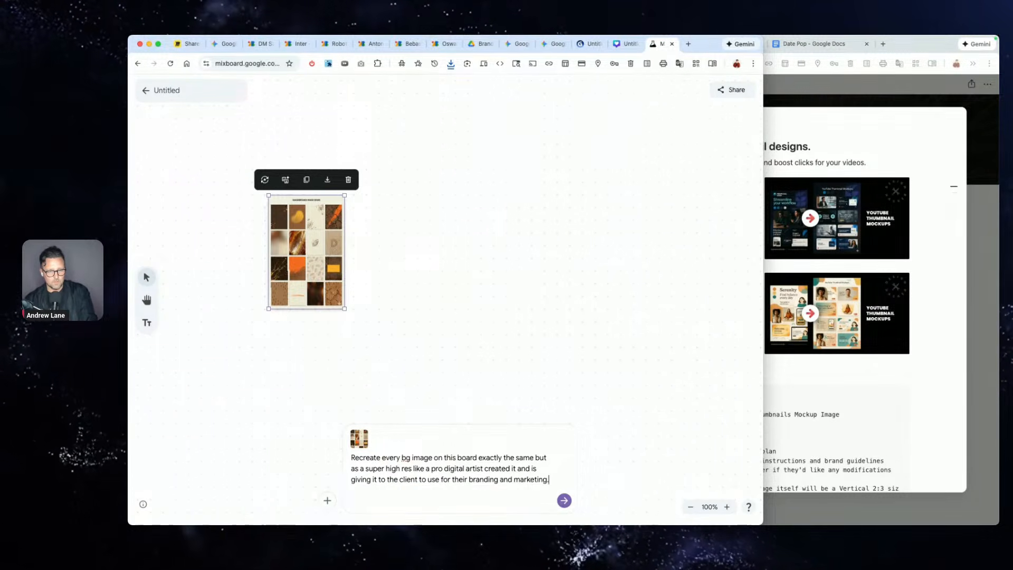
{"action": "key", "text": "super+a"}
{"action": "left_click", "coordinate": [442, 469]}
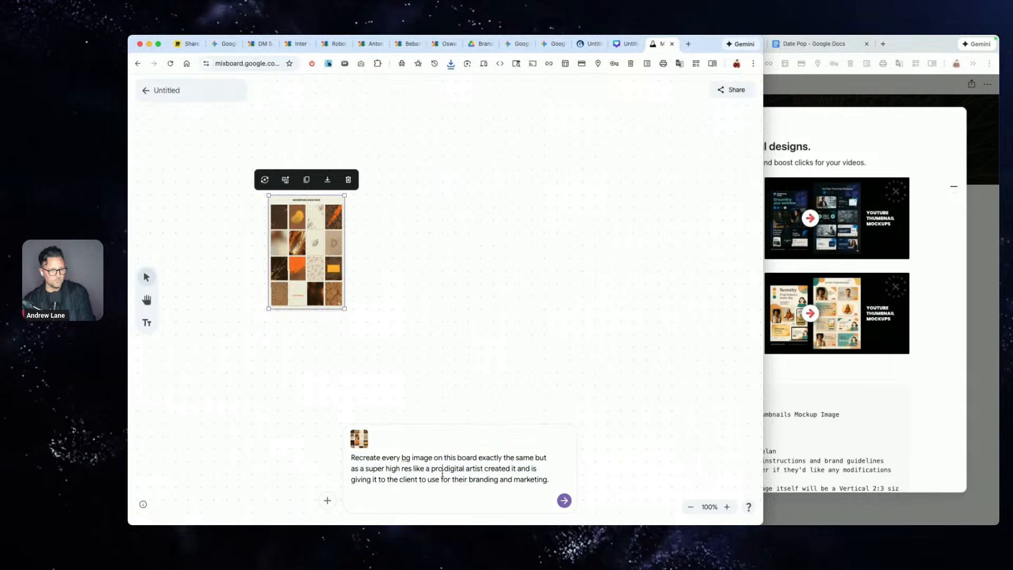
{"action": "left_click", "coordinate": [564, 500]}
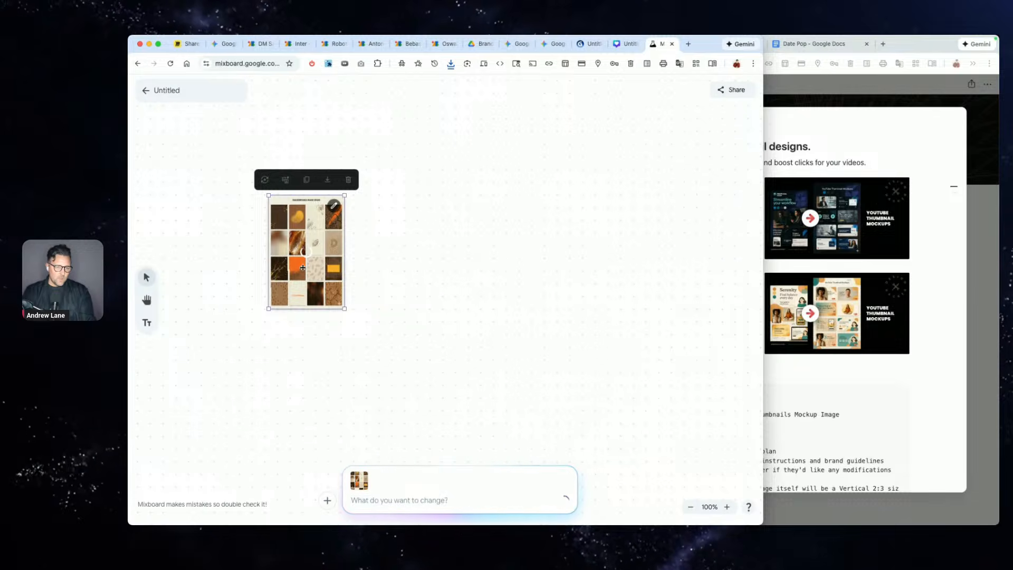
- Enlarge the Background Image Ideas sheet on the canvas above the row of generated backgrounds
{"action": "scroll", "coordinate": [303, 268], "scroll_direction": "left", "scroll_amount": 1}
{"action": "scroll", "coordinate": [303, 268], "scroll_direction": "left", "scroll_amount": 2}
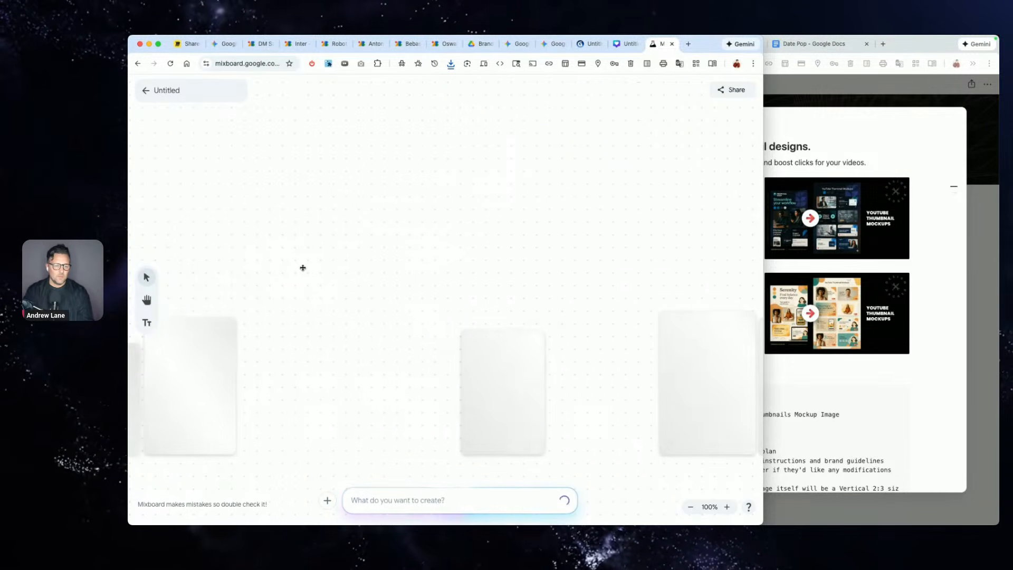
{"action": "scroll", "coordinate": [320, 296], "scroll_direction": "down", "scroll_amount": 5}
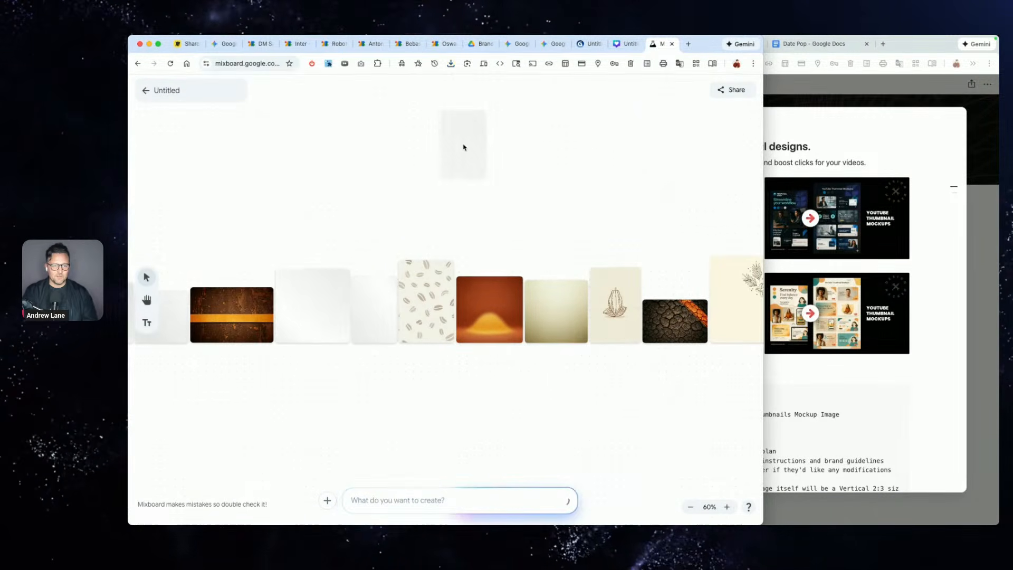
{"action": "left_click", "coordinate": [464, 147]}
{"action": "left_click_drag", "start_coordinate": [486, 179], "coordinate": [526, 209]}
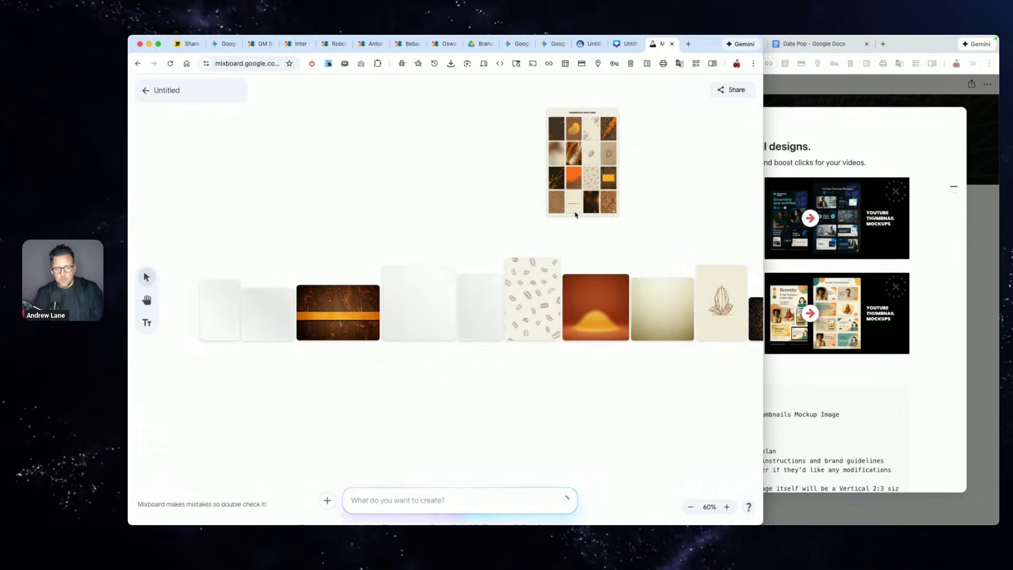
{"action": "scroll", "coordinate": [577, 173], "scroll_direction": "up", "scroll_amount": 5}
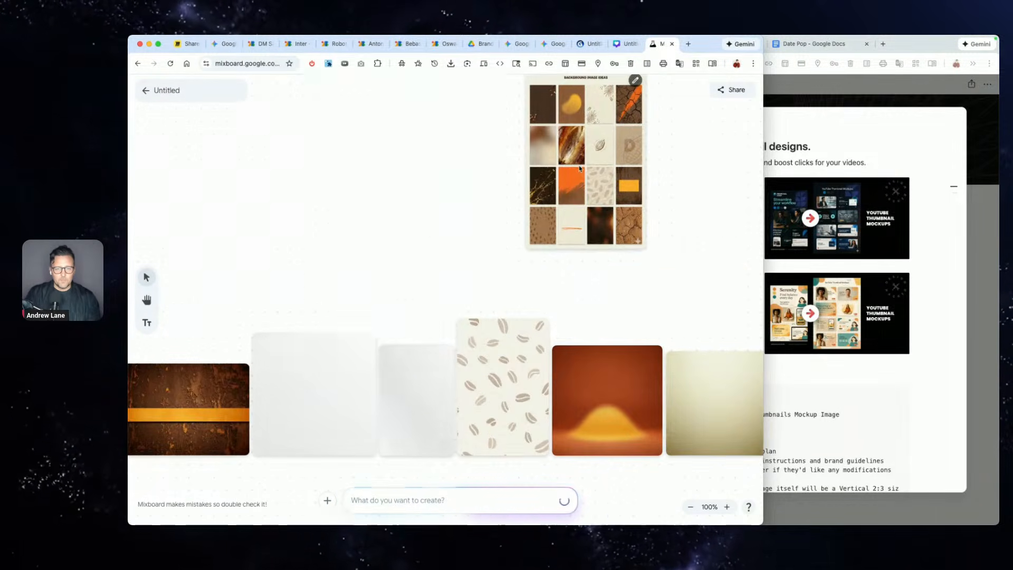
{"action": "scroll", "coordinate": [584, 171], "scroll_direction": "right", "scroll_amount": 1}
{"action": "scroll", "coordinate": [584, 171], "scroll_direction": "up", "scroll_amount": 1}
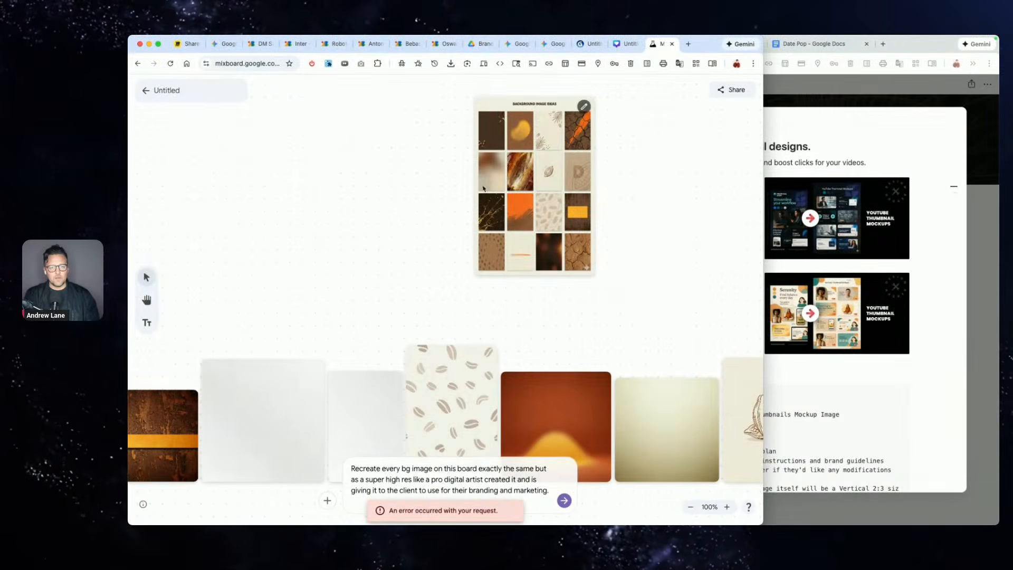
- Download the generated seed-pattern background and the pale olive gradient background from the canvas
{"action": "scroll", "coordinate": [455, 303], "scroll_direction": "left", "scroll_amount": 6}
{"action": "scroll", "coordinate": [454, 306], "scroll_direction": "right", "scroll_amount": 7}
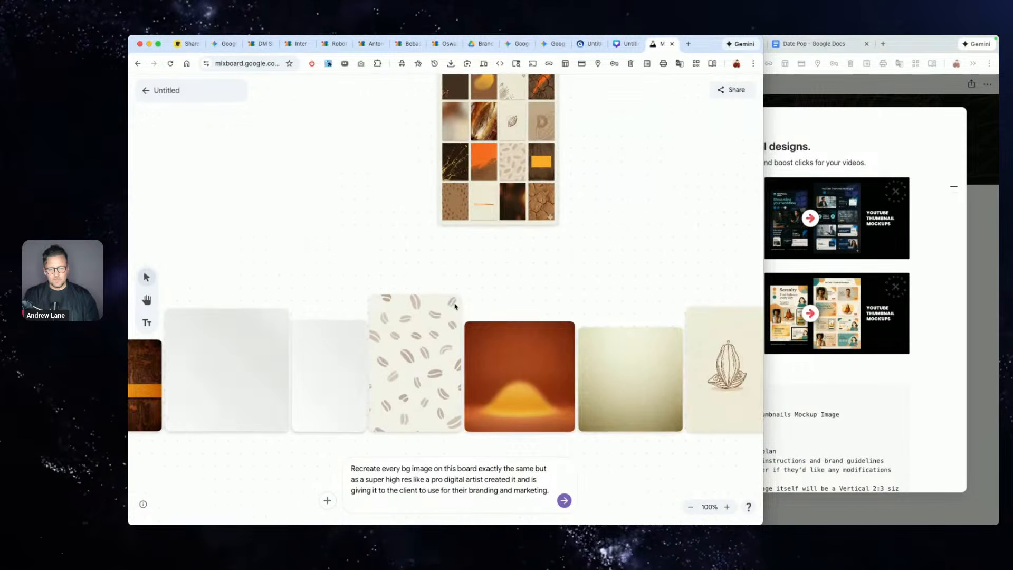
{"action": "left_click", "coordinate": [358, 358]}
{"action": "scroll", "coordinate": [359, 356], "scroll_direction": "up", "scroll_amount": 5}
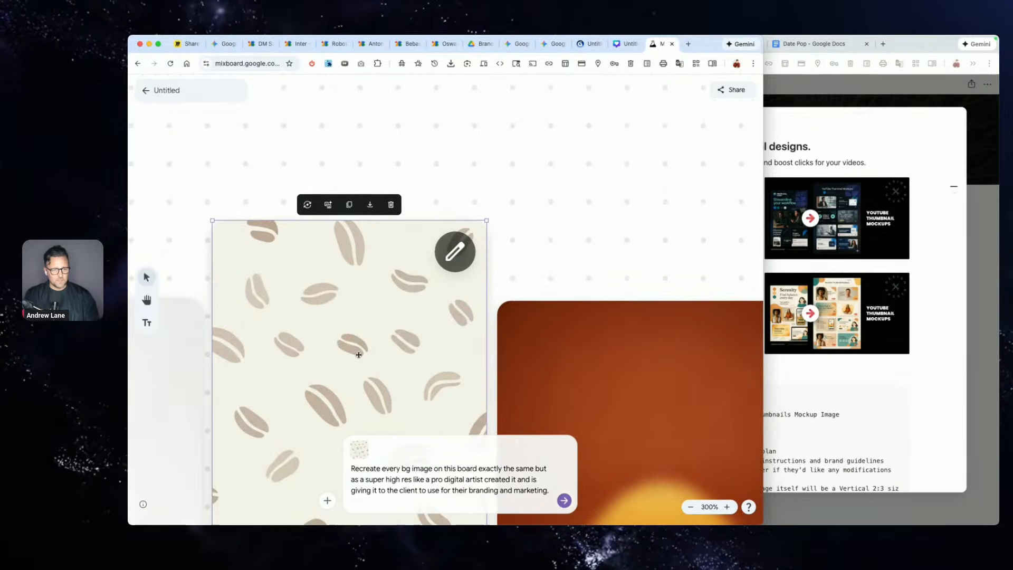
{"action": "left_click", "coordinate": [627, 222]}
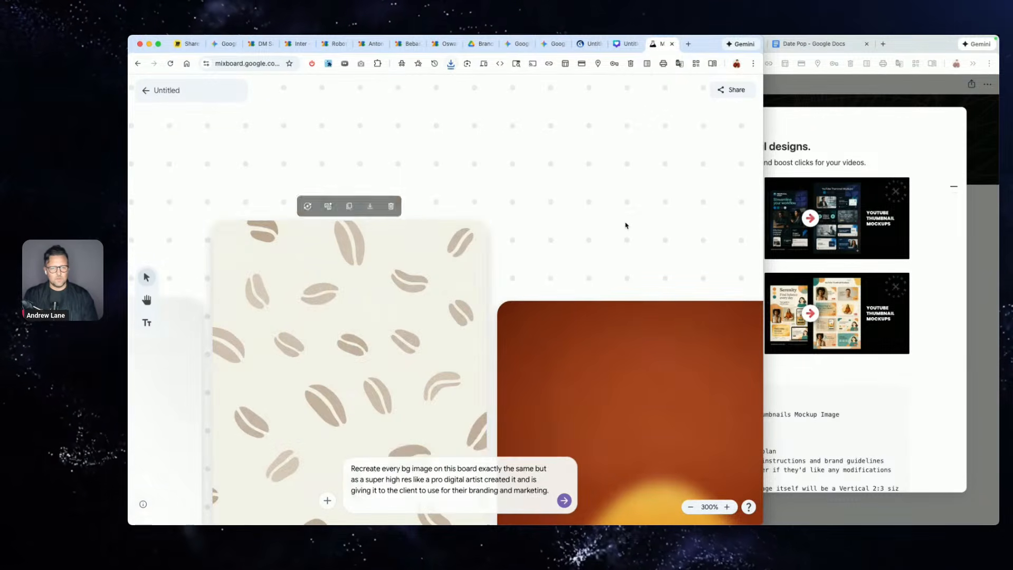
{"action": "scroll", "coordinate": [627, 228], "scroll_direction": "down", "scroll_amount": 4}
{"action": "scroll", "coordinate": [627, 229], "scroll_direction": "down", "scroll_amount": 1}
{"action": "scroll", "coordinate": [626, 227], "scroll_direction": "right", "scroll_amount": 5}
{"action": "left_click", "coordinate": [599, 346]}
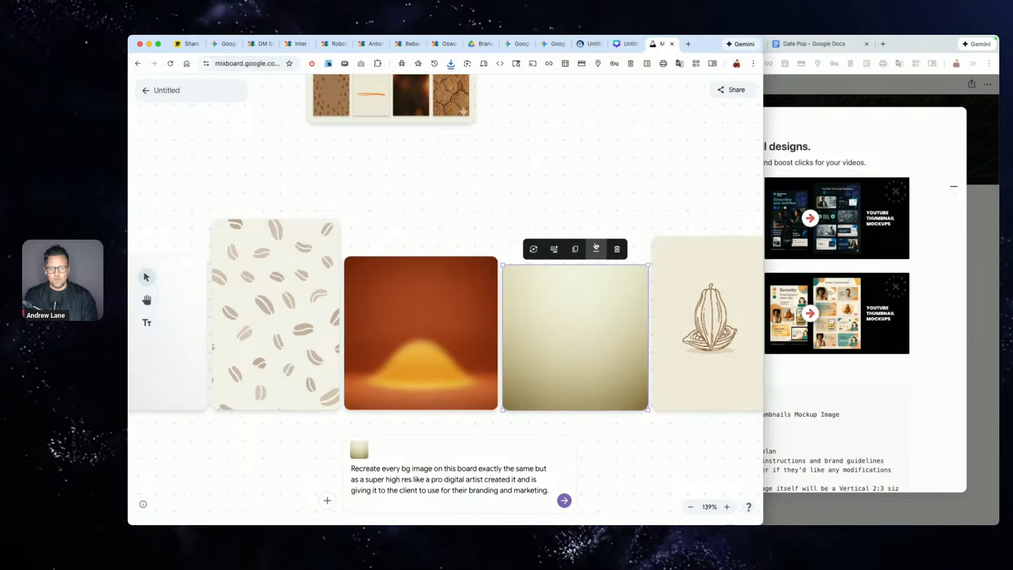
{"action": "left_click", "coordinate": [636, 179]}
- Download the dark brown background with crumbs in its corners and the caramel date-fibre texture
{"action": "scroll", "coordinate": [635, 179], "scroll_direction": "right", "scroll_amount": 5}
{"action": "scroll", "coordinate": [636, 180], "scroll_direction": "down", "scroll_amount": 5}
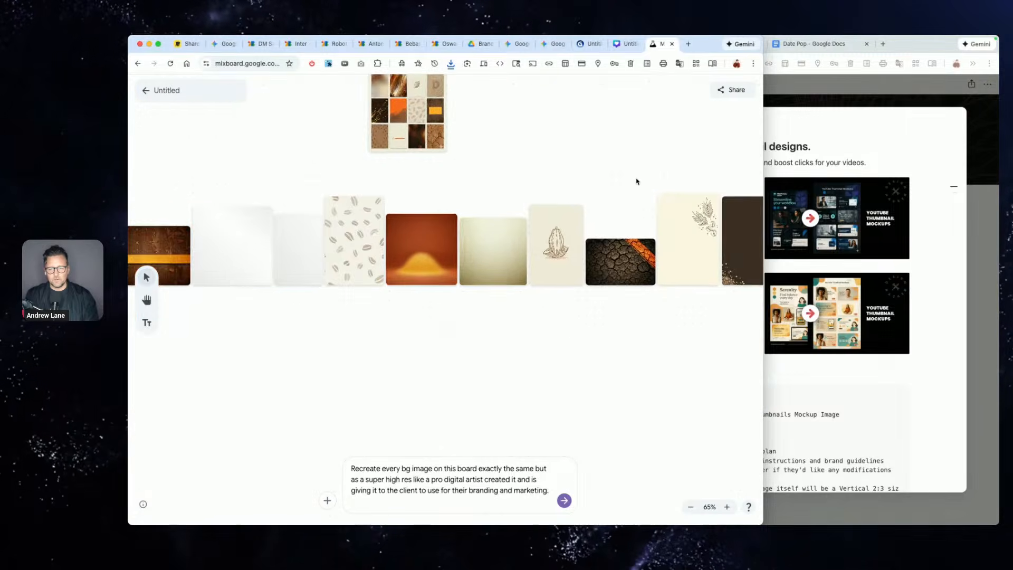
{"action": "scroll", "coordinate": [628, 227], "scroll_direction": "up", "scroll_amount": 6}
{"action": "left_click", "coordinate": [594, 235]}
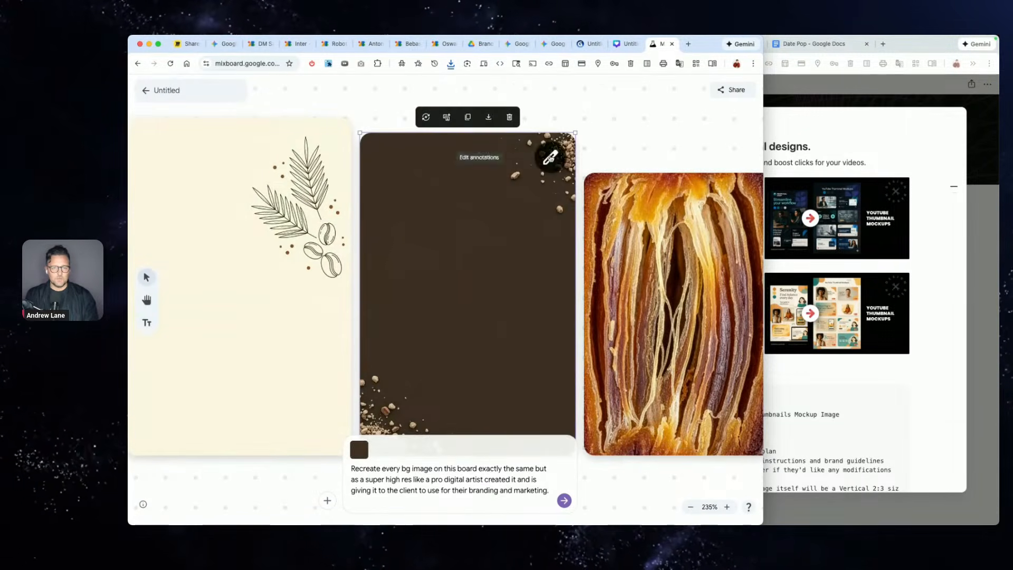
{"action": "scroll", "coordinate": [651, 117], "scroll_direction": "right", "scroll_amount": 5}
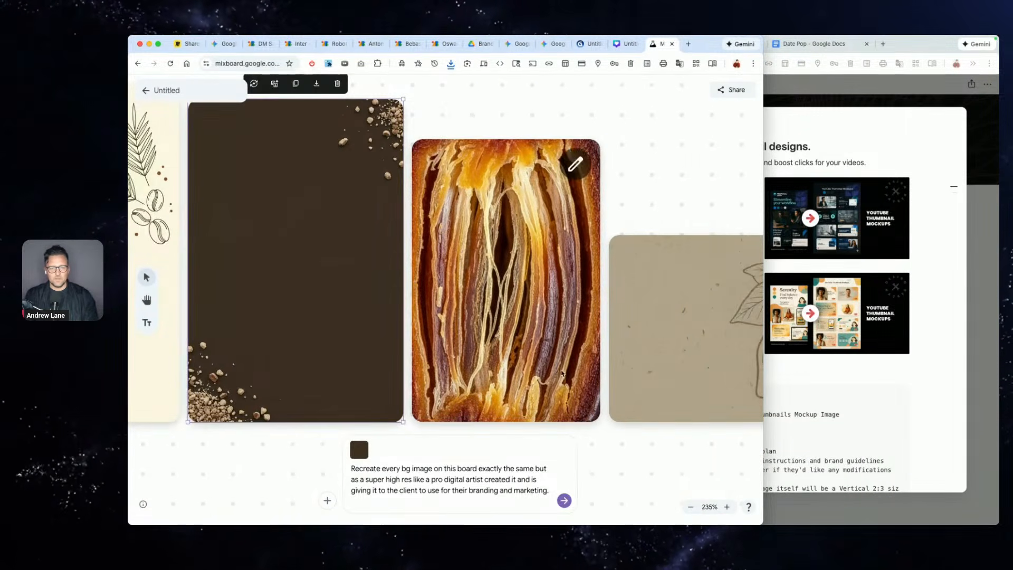
{"action": "left_click", "coordinate": [497, 320]}
{"action": "scroll", "coordinate": [692, 198], "scroll_direction": "down", "scroll_amount": 4}
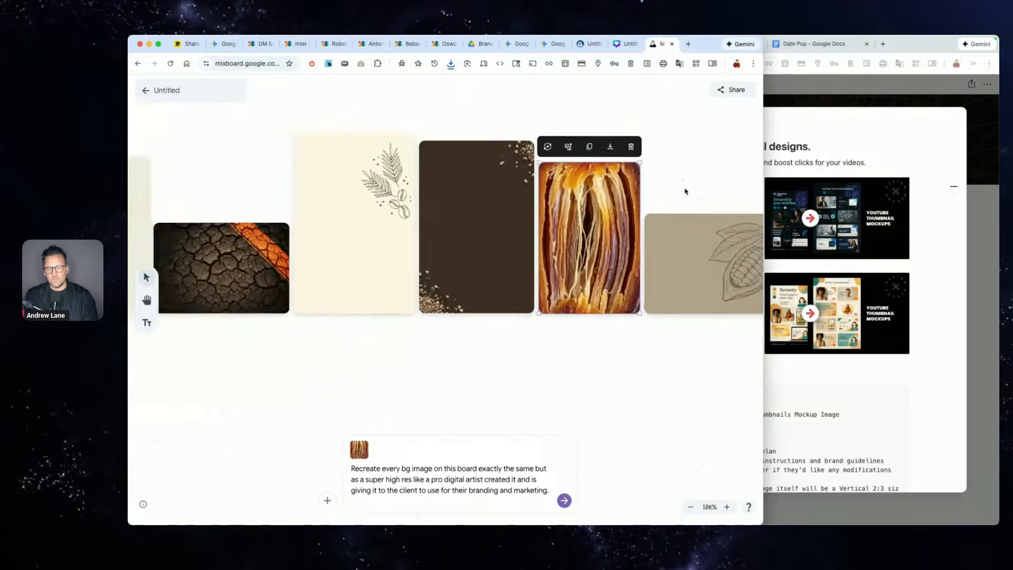
{"action": "scroll", "coordinate": [685, 191], "scroll_direction": "right", "scroll_amount": 5}
- Download the liquid splash on black and the orange-to-red background, leaving nothing selected
{"action": "left_click", "coordinate": [628, 214]}
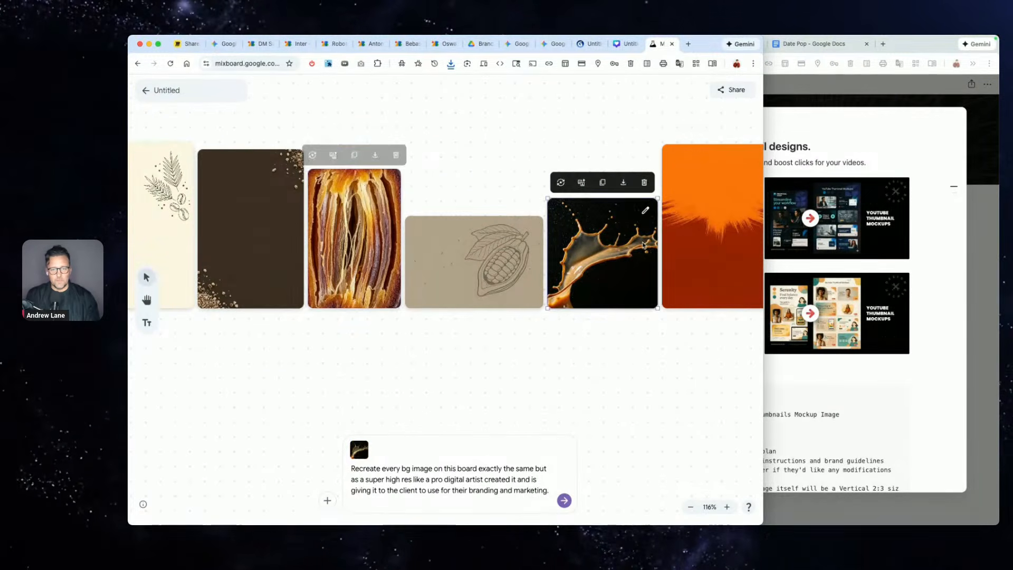
{"action": "left_click", "coordinate": [563, 140]}
{"action": "scroll", "coordinate": [563, 140], "scroll_direction": "right", "scroll_amount": 5}
{"action": "left_click", "coordinate": [549, 159]}
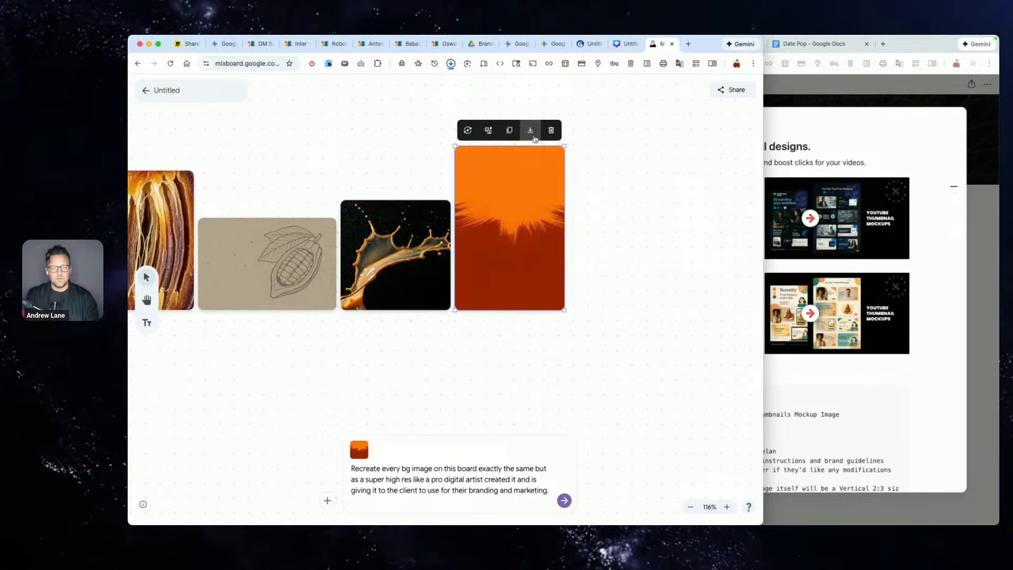
{"action": "left_click", "coordinate": [335, 164]}
- Switch to the Miro board and examine the Date Pop row, from its mood boards to its palette, backgrounds and logo
{"action": "left_click", "coordinate": [189, 45]}
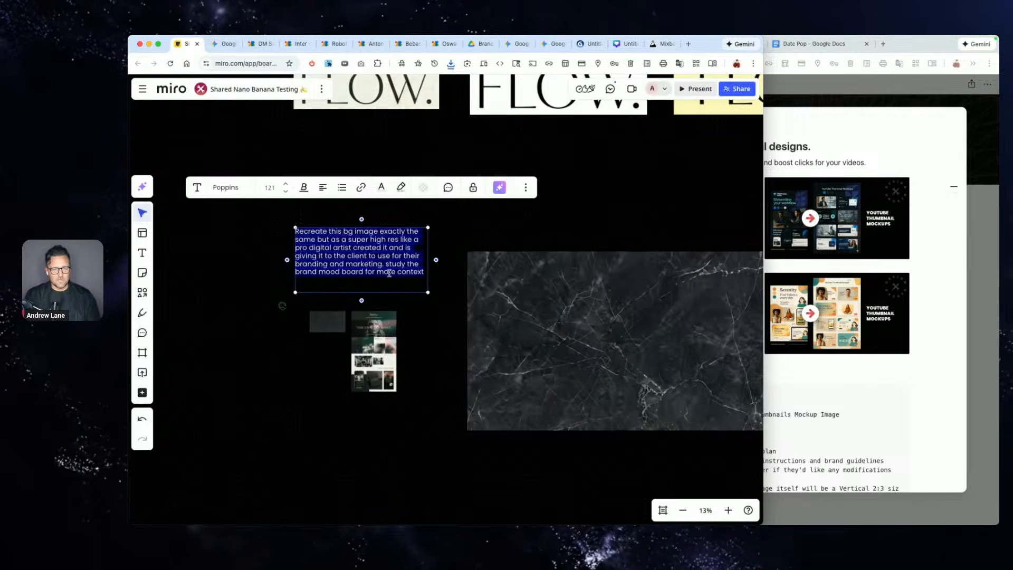
{"action": "scroll", "coordinate": [584, 211], "scroll_direction": "right", "scroll_amount": 3}
{"action": "scroll", "coordinate": [620, 199], "scroll_direction": "down", "scroll_amount": 3}
{"action": "scroll", "coordinate": [621, 199], "scroll_direction": "right", "scroll_amount": 8}
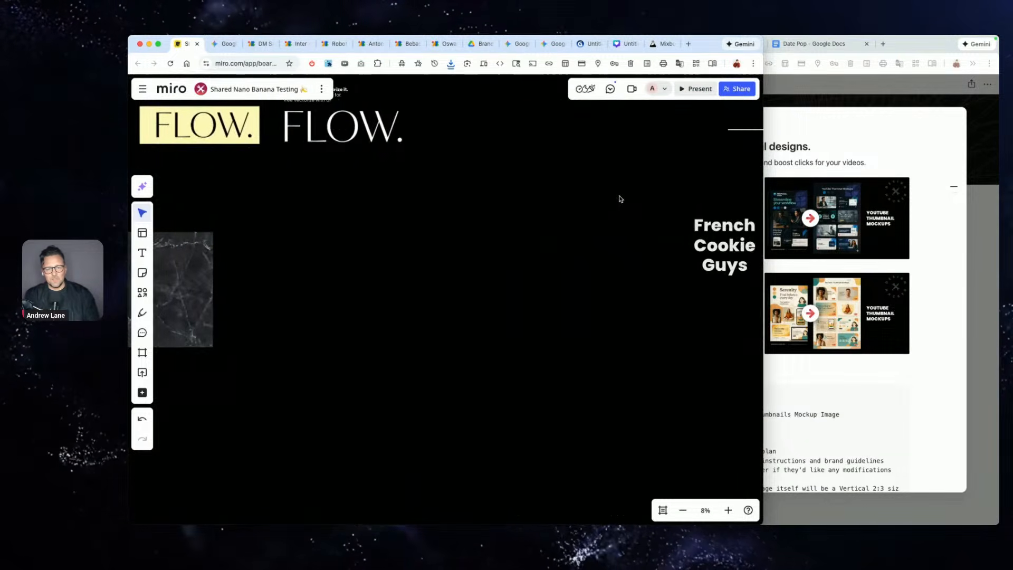
{"action": "scroll", "coordinate": [620, 199], "scroll_direction": "down", "scroll_amount": 3}
{"action": "scroll", "coordinate": [620, 199], "scroll_direction": "right", "scroll_amount": 10}
{"action": "scroll", "coordinate": [620, 199], "scroll_direction": "up", "scroll_amount": 2}
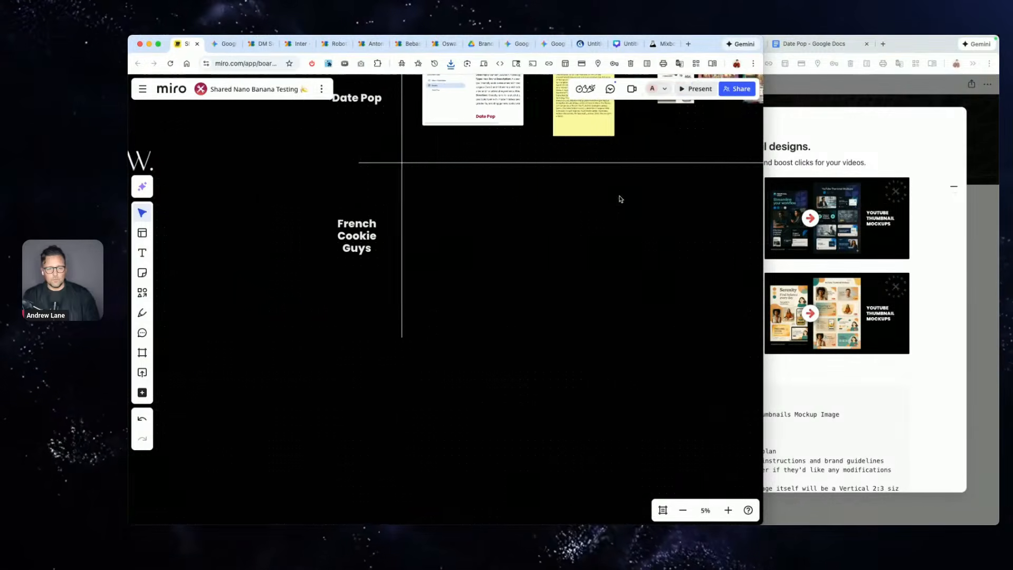
{"action": "scroll", "coordinate": [620, 199], "scroll_direction": "right", "scroll_amount": 2}
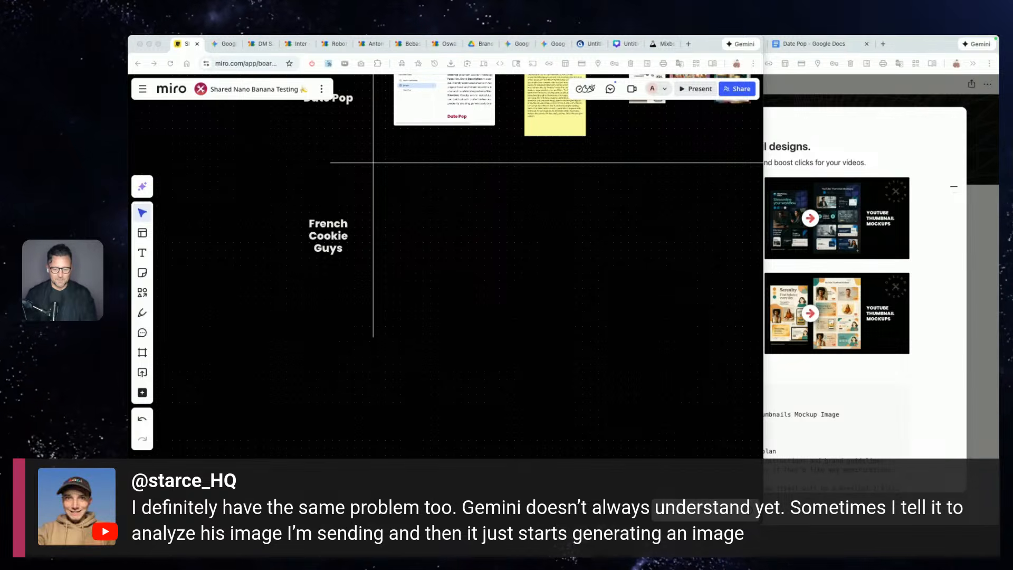
{"action": "left_click", "coordinate": [459, 246]}
{"action": "scroll", "coordinate": [459, 246], "scroll_direction": "up", "scroll_amount": 3}
{"action": "scroll", "coordinate": [459, 246], "scroll_direction": "right", "scroll_amount": 2}
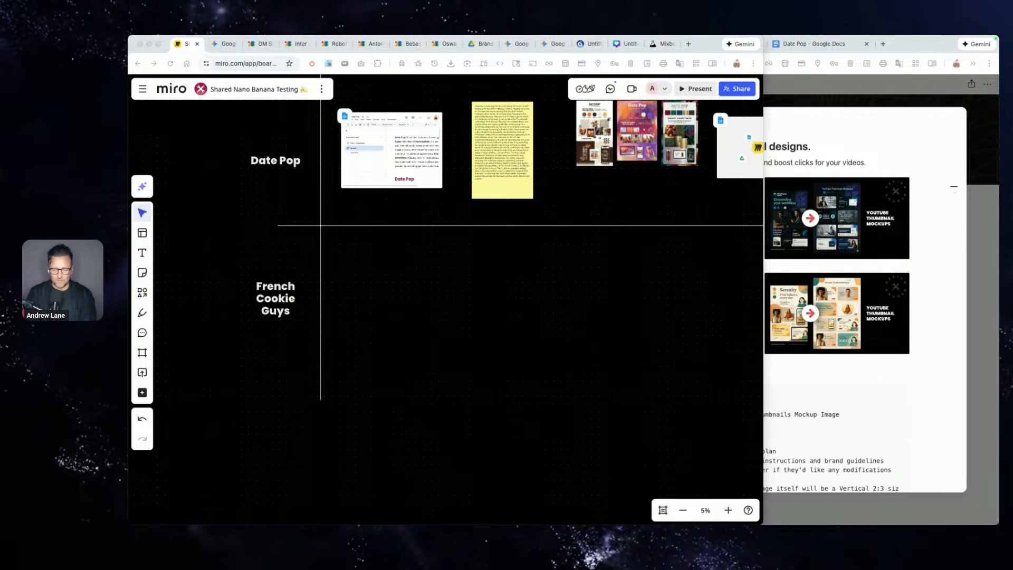
{"action": "scroll", "coordinate": [562, 378], "scroll_direction": "up", "scroll_amount": 5}
{"action": "scroll", "coordinate": [562, 378], "scroll_direction": "right", "scroll_amount": 5}
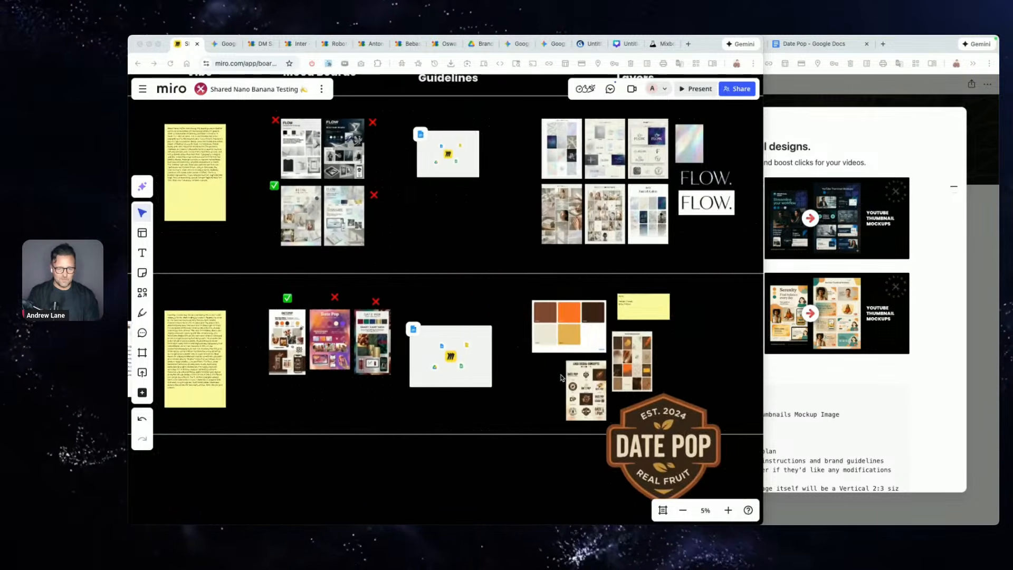
{"action": "scroll", "coordinate": [562, 378], "scroll_direction": "right", "scroll_amount": 3}
{"action": "scroll", "coordinate": [562, 378], "scroll_direction": "up", "scroll_amount": 2}
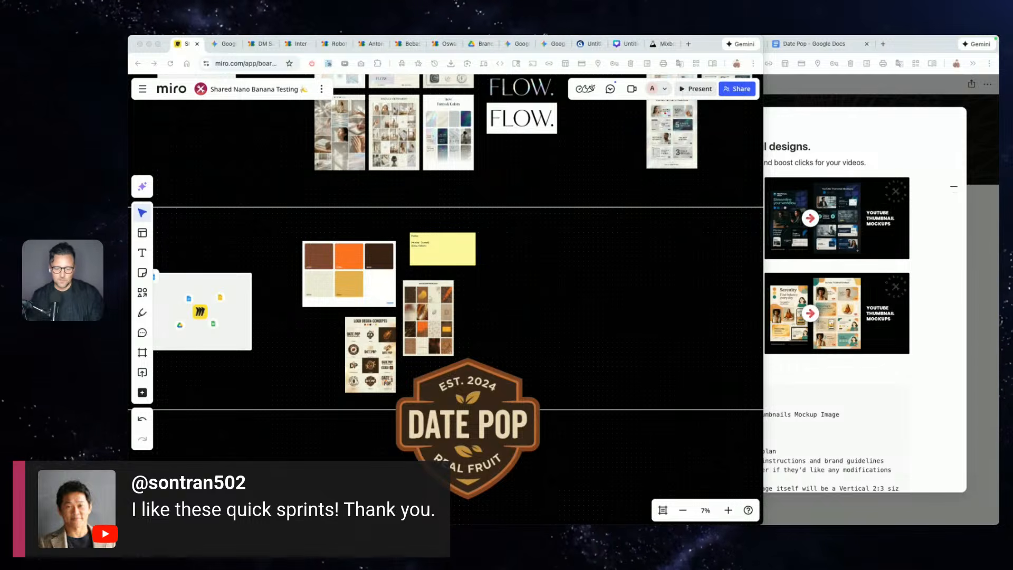
{"action": "left_click", "coordinate": [608, 371]}
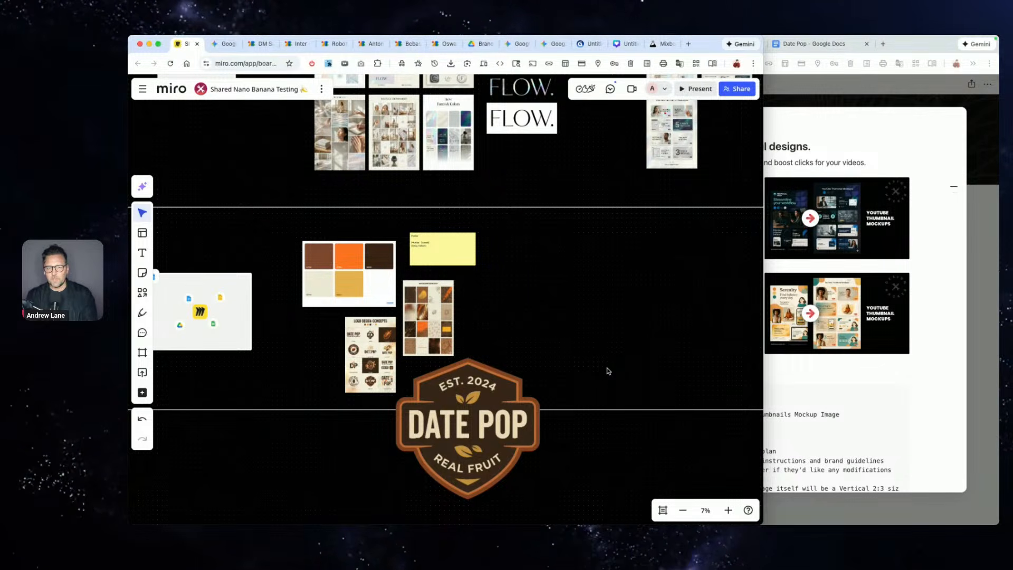
- Return to the Gemini YouTube thumbnails chat and download the generated YouTube Thumbnail Mockups image at full size
{"action": "scroll", "coordinate": [608, 371], "scroll_direction": "down", "scroll_amount": 2}
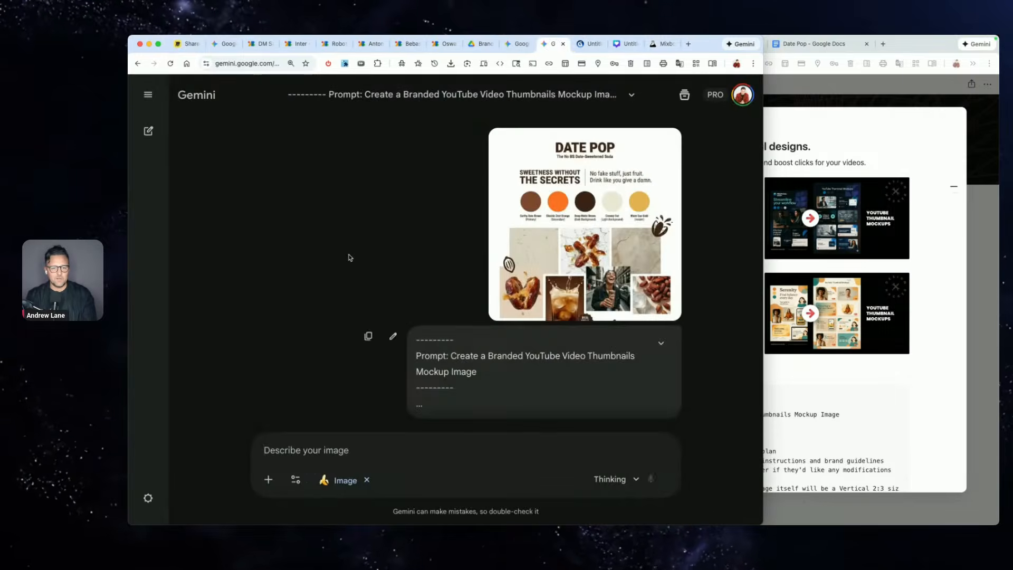
{"action": "scroll", "coordinate": [349, 256], "scroll_direction": "down", "scroll_amount": 5}
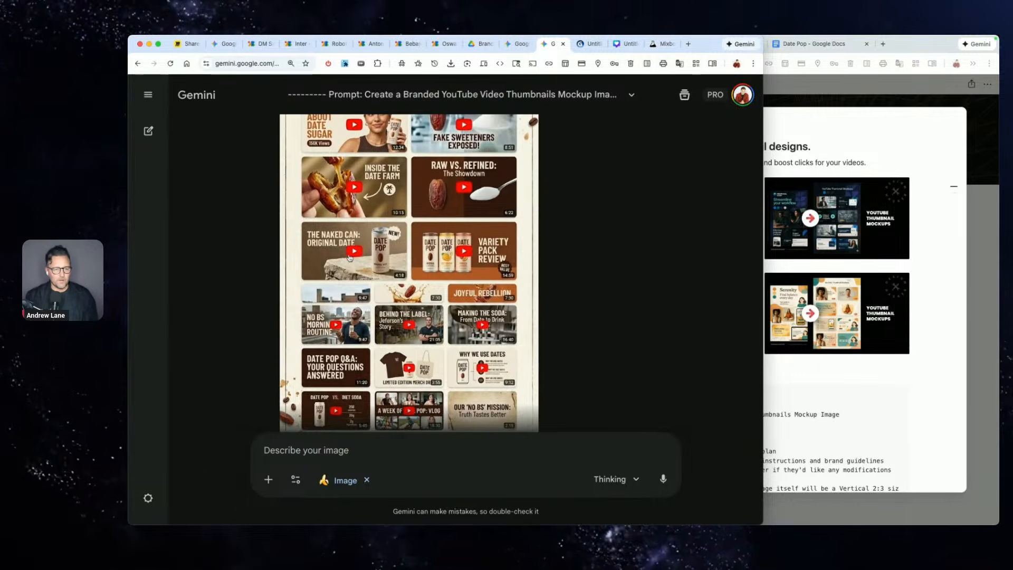
{"action": "scroll", "coordinate": [391, 255], "scroll_direction": "up", "scroll_amount": 1}
{"action": "scroll", "coordinate": [465, 199], "scroll_direction": "up", "scroll_amount": 1}
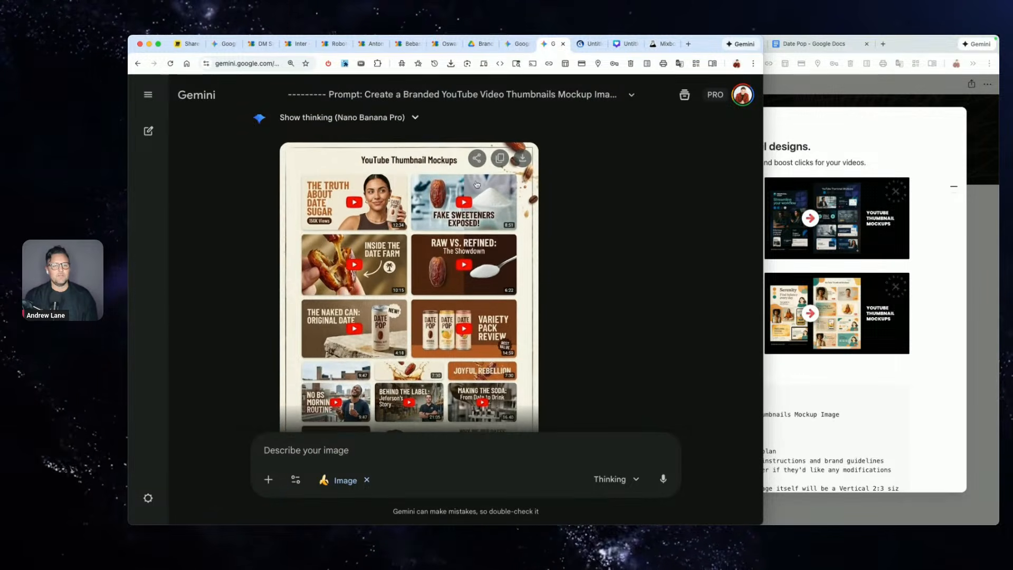
{"action": "left_click", "coordinate": [523, 158]}
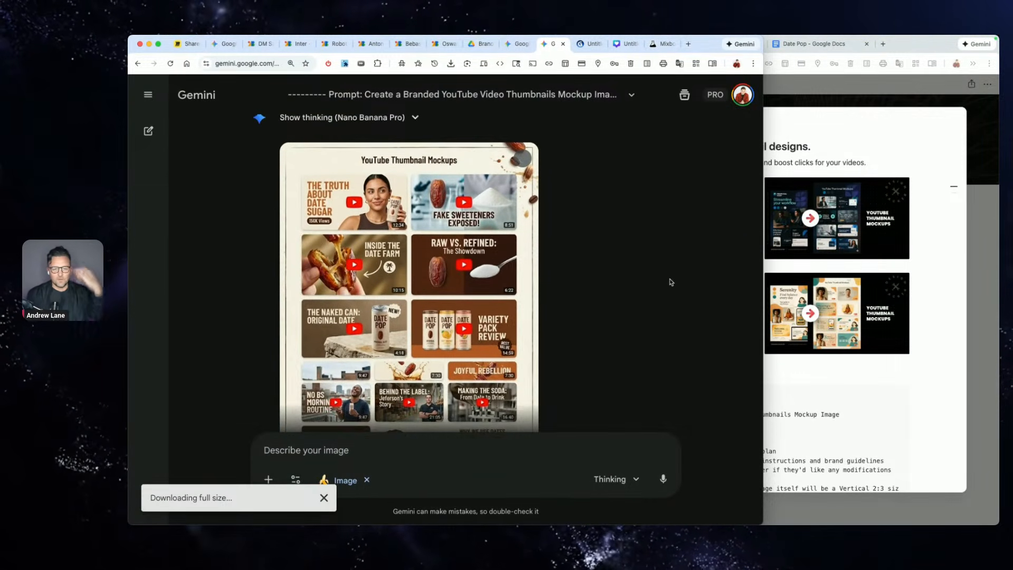
{"action": "scroll", "coordinate": [671, 282], "scroll_direction": "down", "scroll_amount": 3}
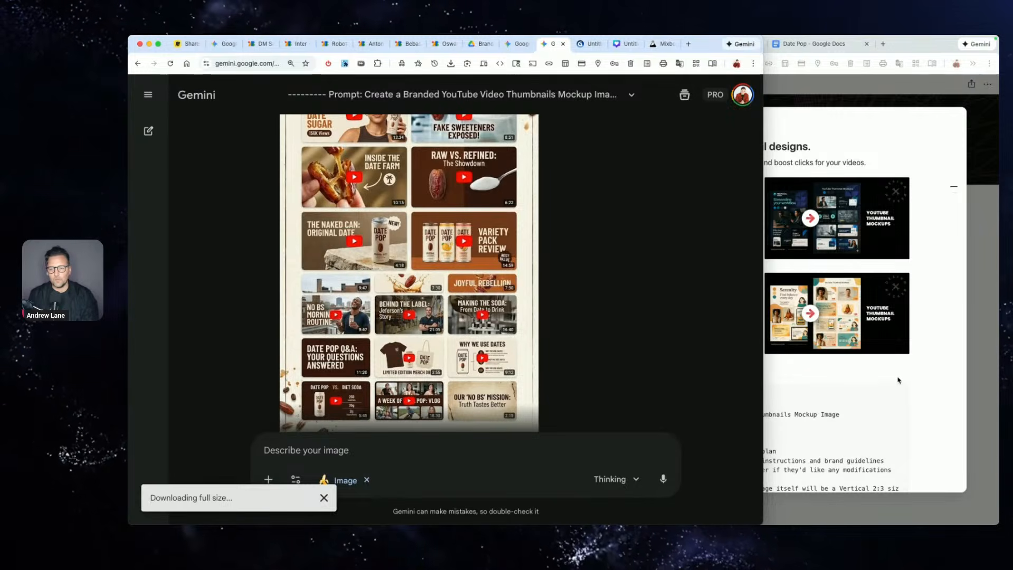
- In the AI Mood Board Prompts library, leave the thumbnail prompt, search for "sales" and open Sales Funnel Mockups
{"action": "left_click", "coordinate": [899, 380]}
{"action": "scroll", "coordinate": [901, 281], "scroll_direction": "up", "scroll_amount": 4}
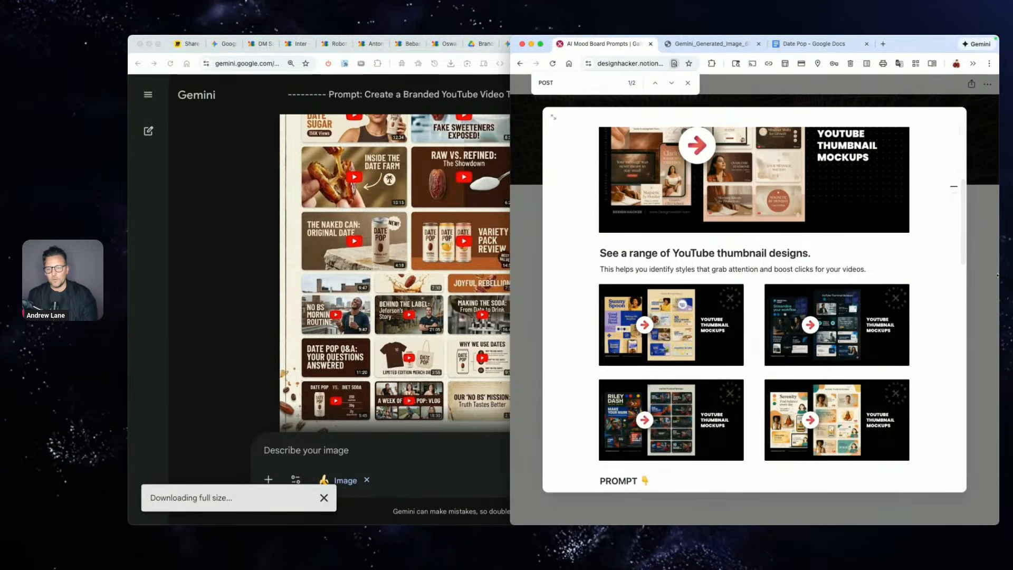
{"action": "left_click", "coordinate": [998, 275]}
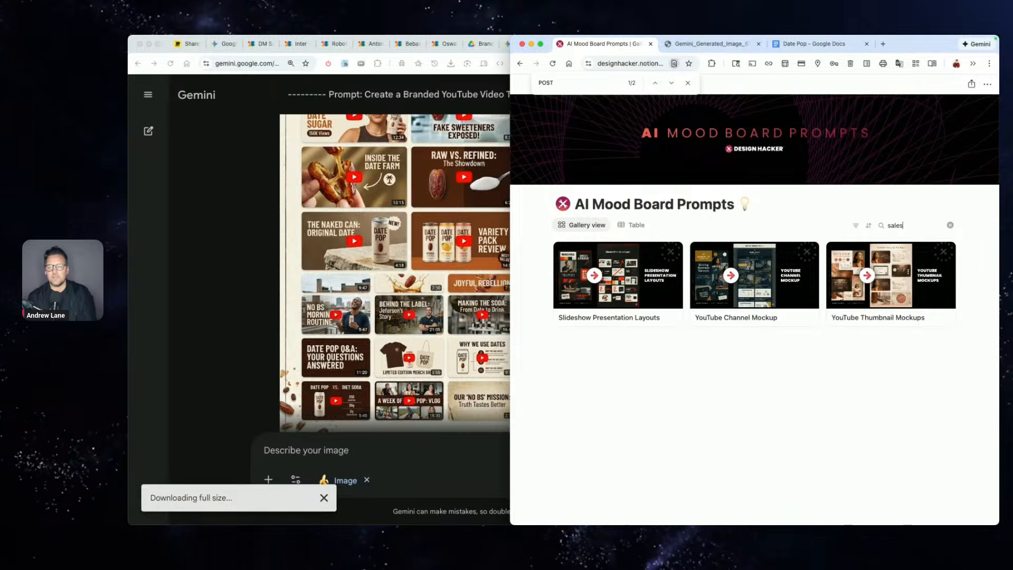
{"action": "left_click", "coordinate": [718, 299]}
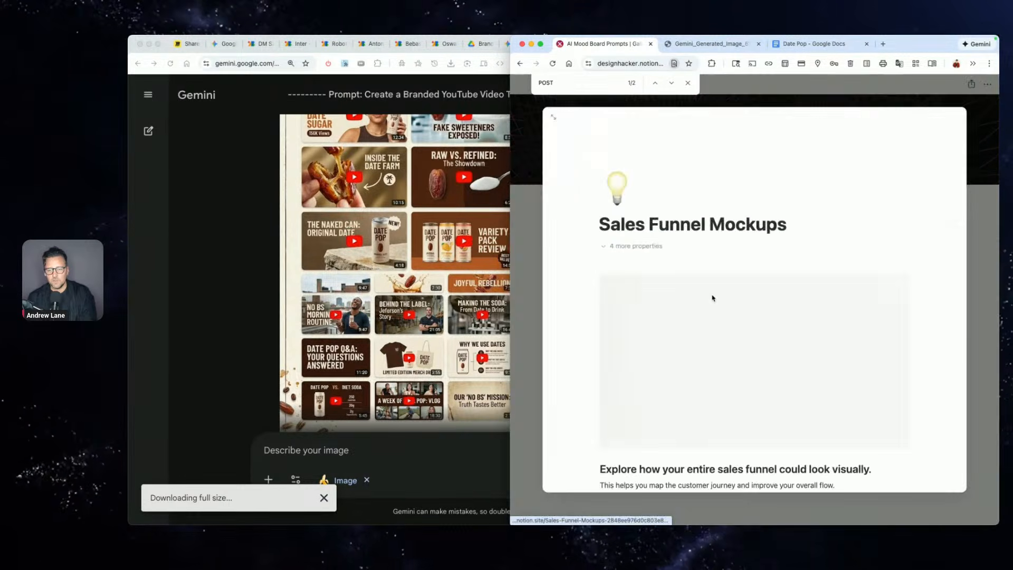
- Copy the Sales Funnel Mockups prompt and paste it into a new Gemini chat started from the background image conversation
{"action": "scroll", "coordinate": [878, 281], "scroll_direction": "down", "scroll_amount": 3}
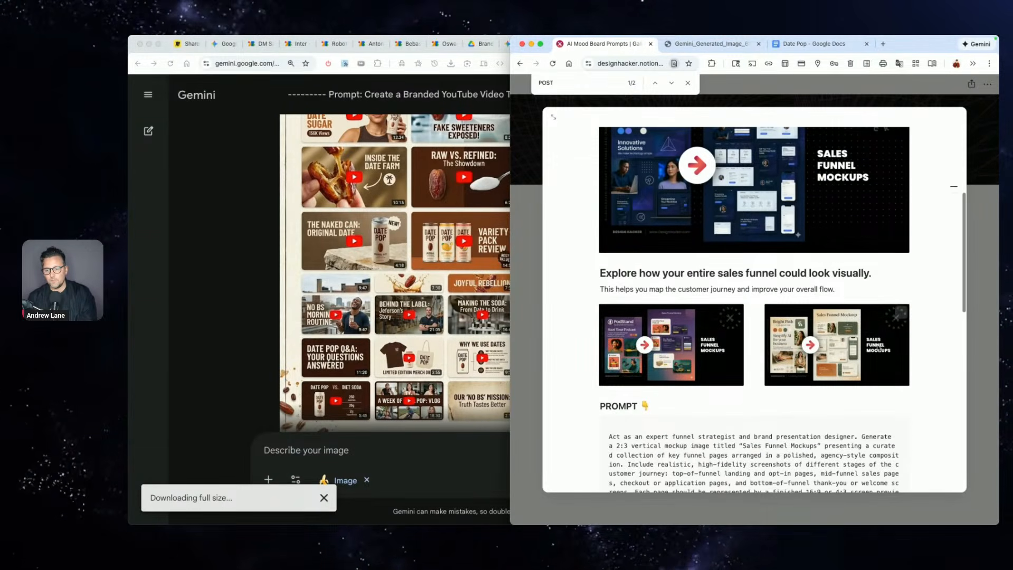
{"action": "left_click", "coordinate": [891, 430]}
{"action": "left_click", "coordinate": [268, 257]}
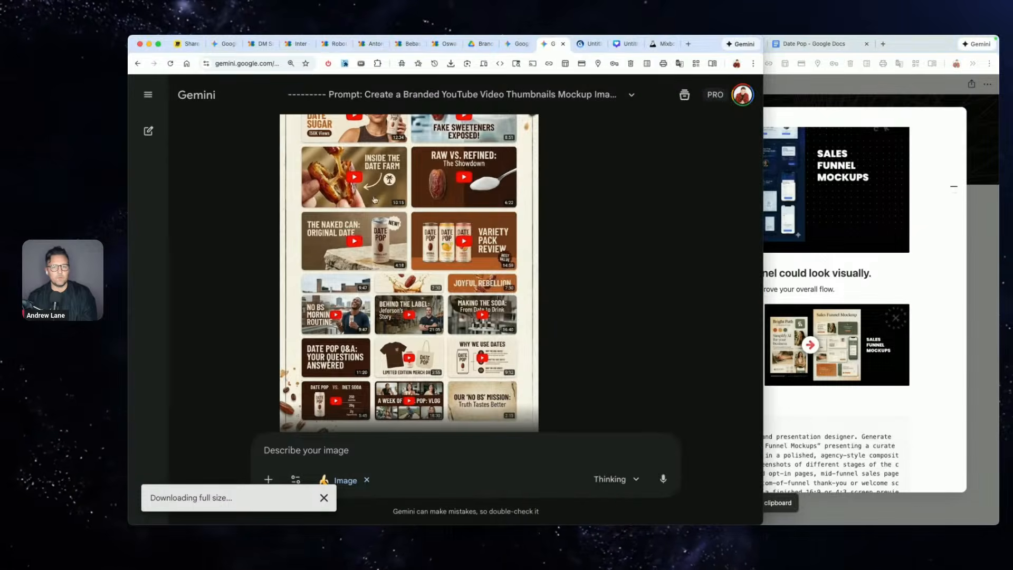
{"action": "left_click", "coordinate": [519, 43]}
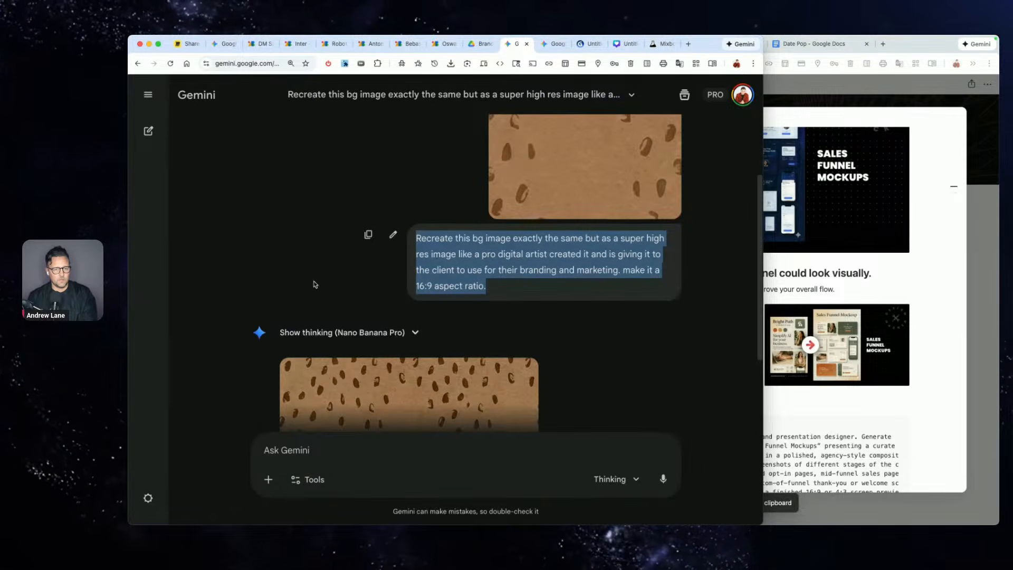
{"action": "left_click", "coordinate": [148, 131]}
{"action": "key", "text": "super+v"}
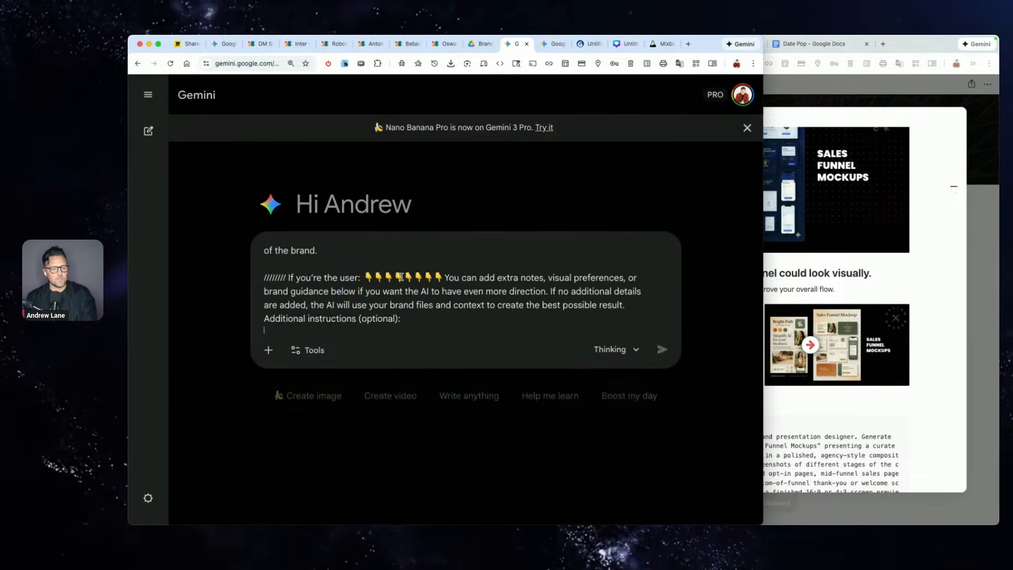
- Add the full brand text from the Date Pop Google Docs document below the prompt in the new Gemini chat
{"action": "left_click", "coordinate": [856, 84]}
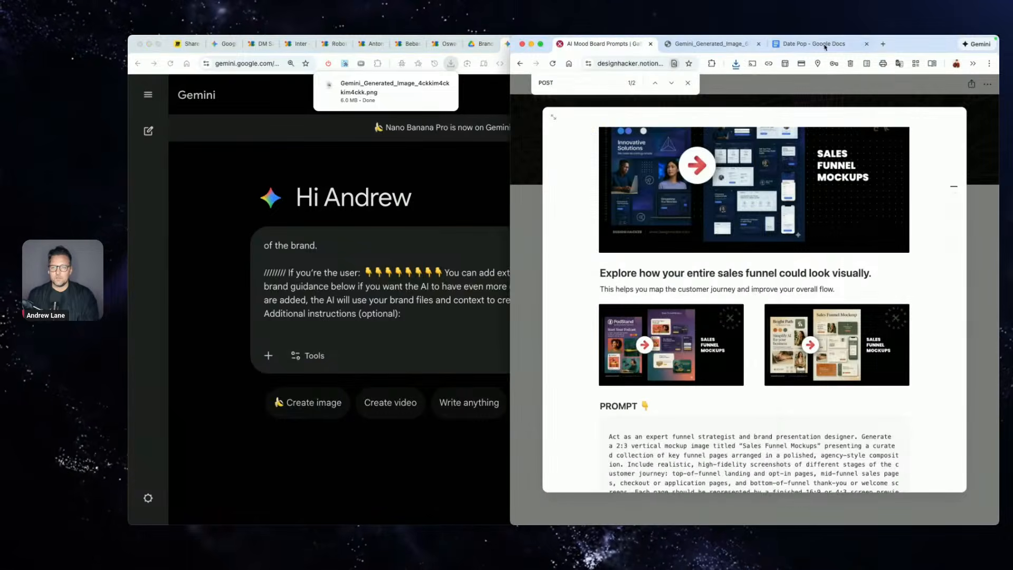
{"action": "left_click", "coordinate": [824, 45]}
{"action": "left_click", "coordinate": [429, 332]}
{"action": "key", "text": "super+v"}
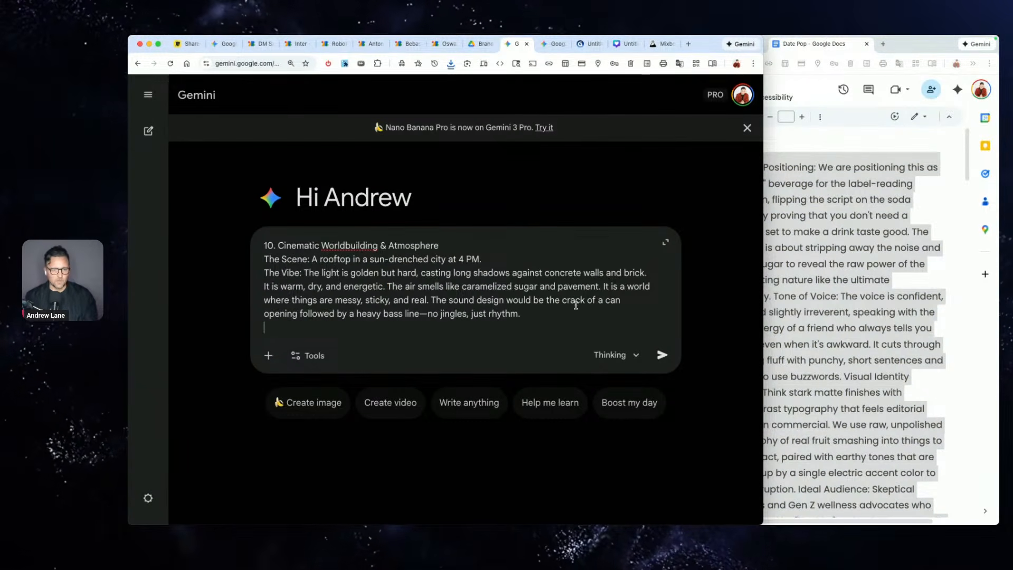
- Attach the Date Pop mood board image to the sales funnel prompt and submit it
{"action": "key", "text": "super+Tab"}
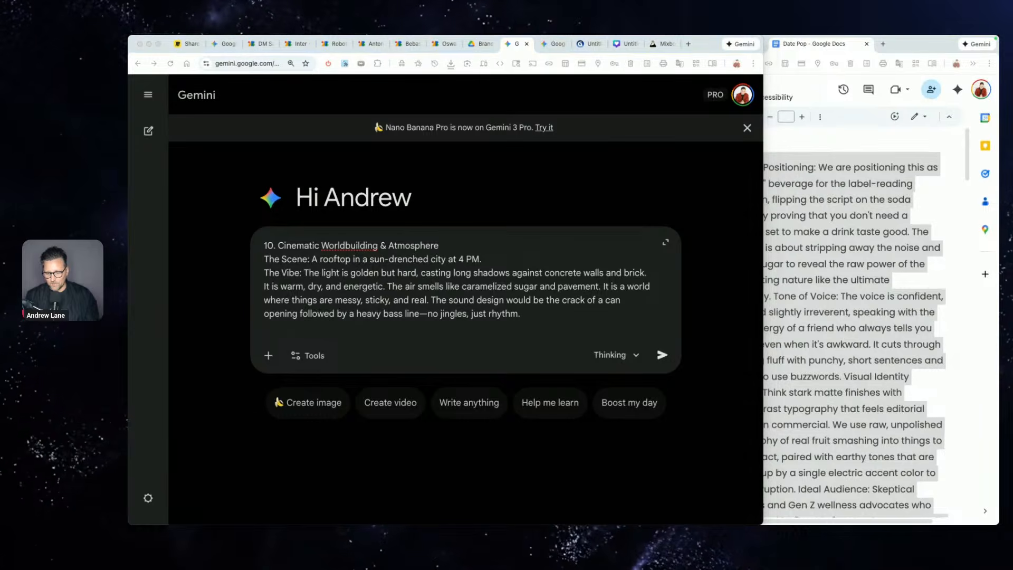
{"action": "key", "text": "space"}
{"action": "key", "text": "space"}
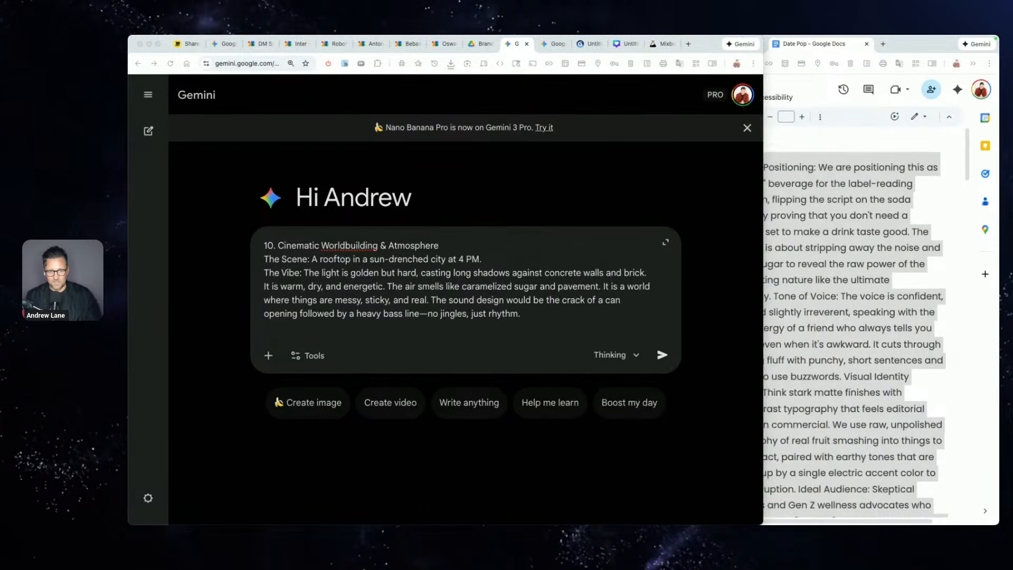
{"action": "left_click_drag", "start_coordinate": [471, 565], "coordinate": [485, 311]}
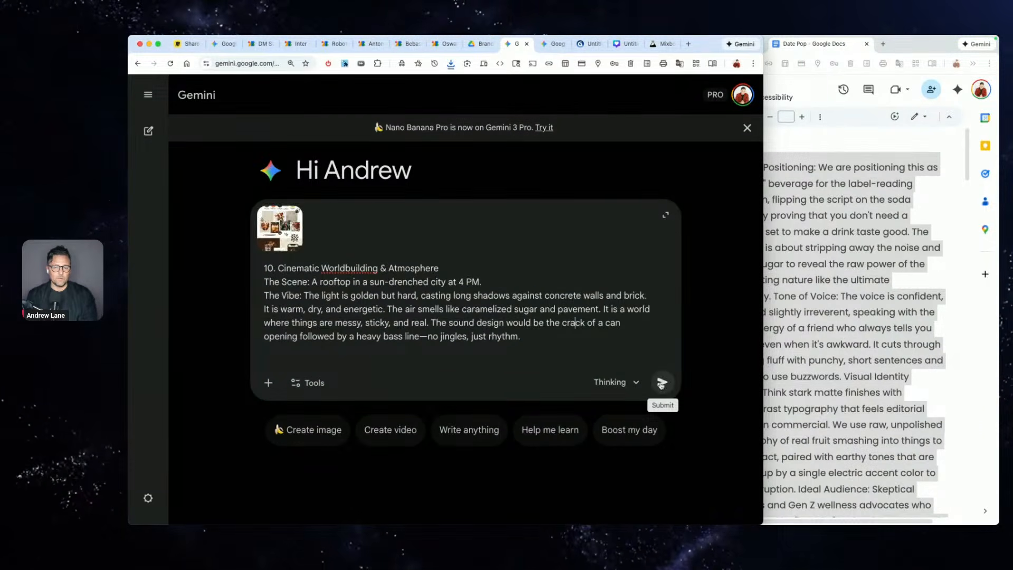
{"action": "left_click", "coordinate": [663, 382]}
- Switch to Miro, bring up the Nano Banana Testing board and examine its marble, prism and gradient backgrounds
{"action": "left_click", "coordinate": [189, 44]}
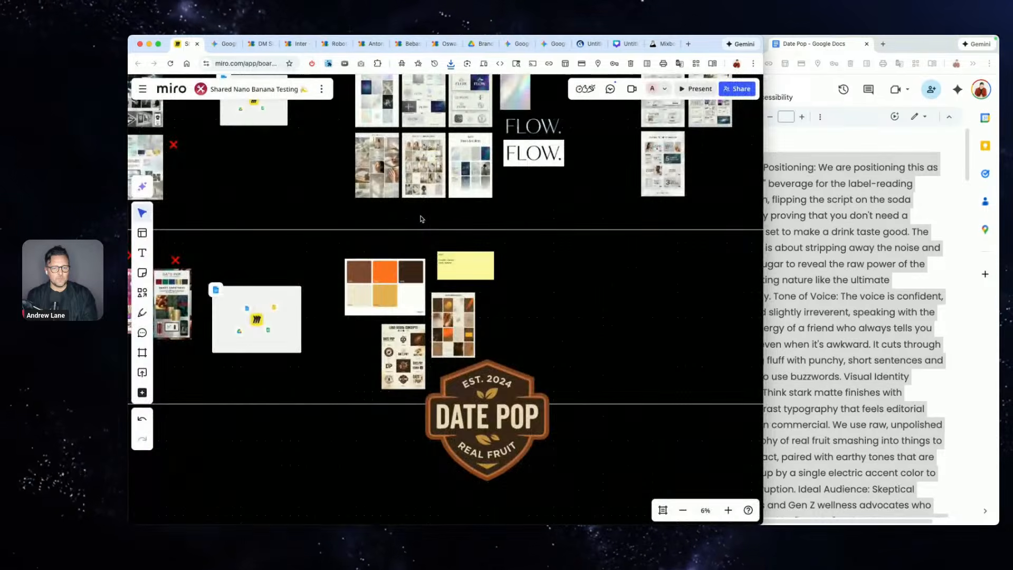
{"action": "scroll", "coordinate": [421, 219], "scroll_direction": "down", "scroll_amount": 10}
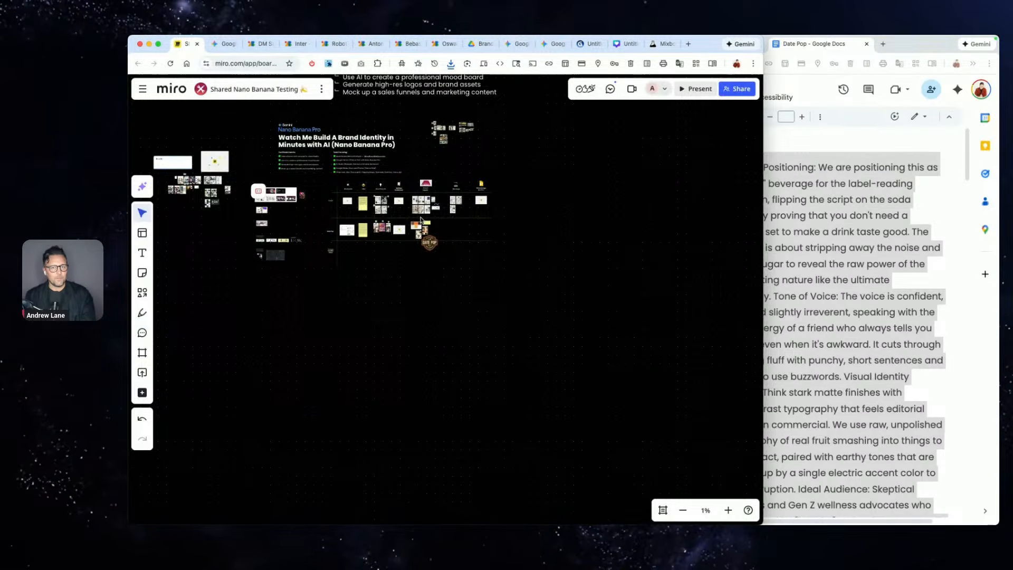
{"action": "key", "text": "super+Tab"}
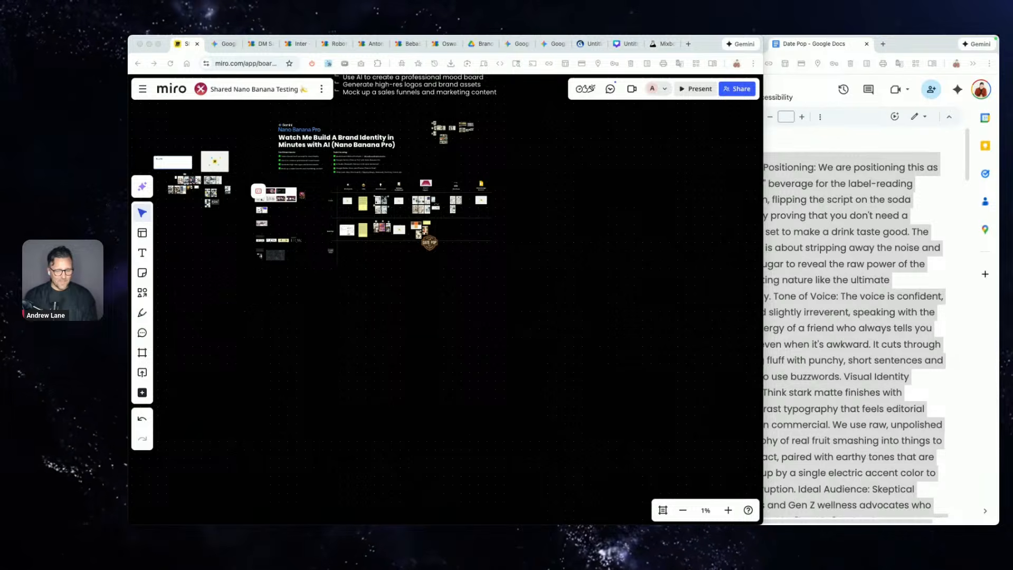
{"action": "left_click_drag", "start_coordinate": [420, 156], "coordinate": [608, 47]}
{"action": "scroll", "coordinate": [519, 266], "scroll_direction": "right", "scroll_amount": 2}
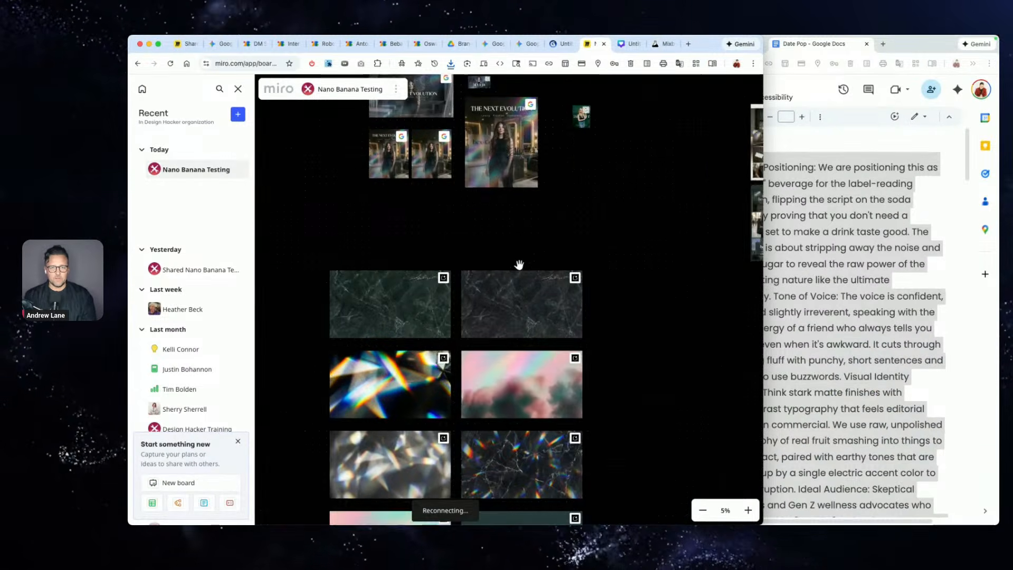
{"action": "scroll", "coordinate": [520, 266], "scroll_direction": "down", "scroll_amount": 4}
{"action": "scroll", "coordinate": [472, 430], "scroll_direction": "up", "scroll_amount": 4}
{"action": "scroll", "coordinate": [471, 430], "scroll_direction": "up", "scroll_amount": 1}
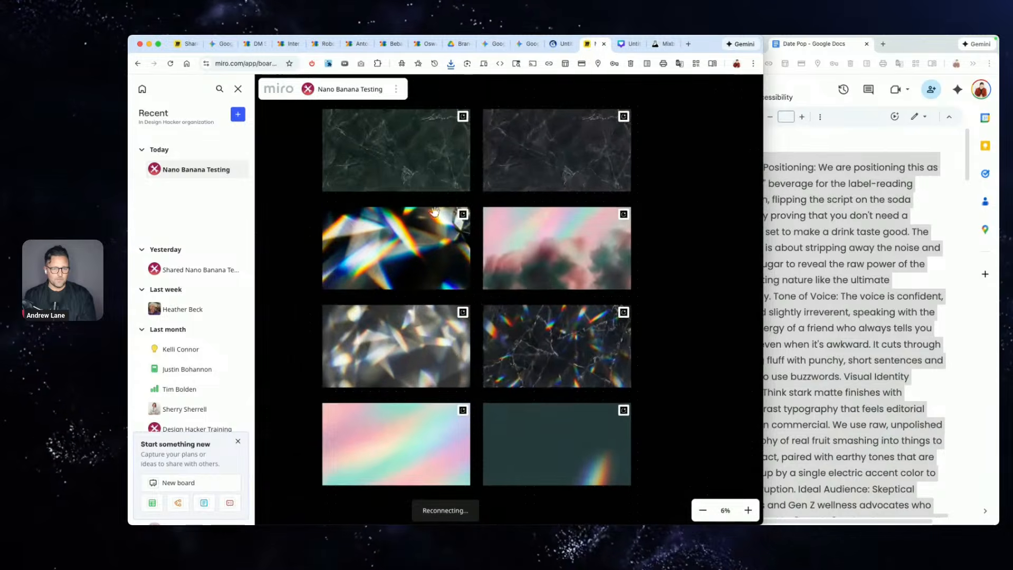
{"action": "scroll", "coordinate": [506, 327], "scroll_direction": "down", "scroll_amount": 1}
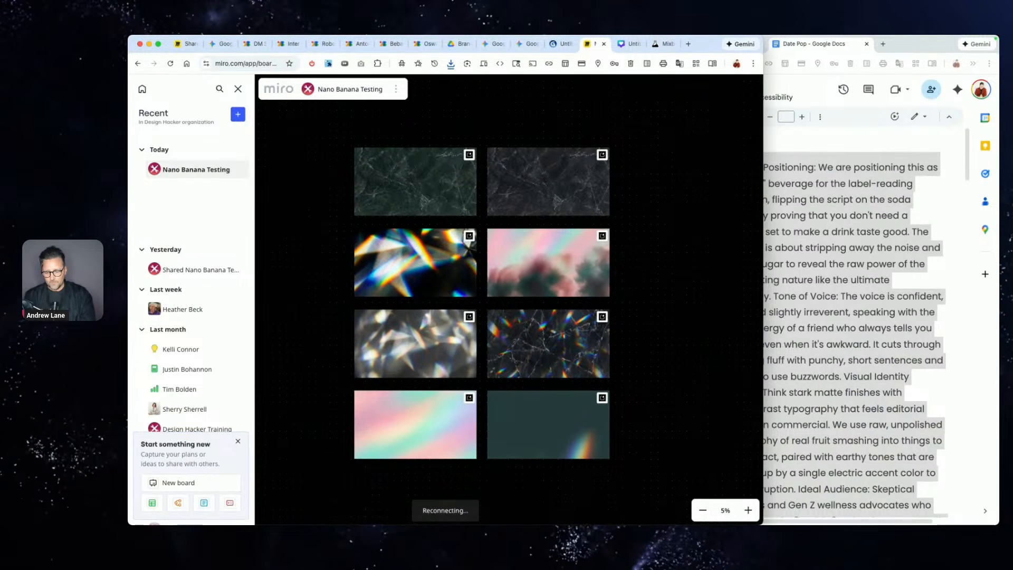
{"action": "key", "text": "super+Tab"}
{"action": "scroll", "coordinate": [541, 262], "scroll_direction": "down", "scroll_amount": 5}
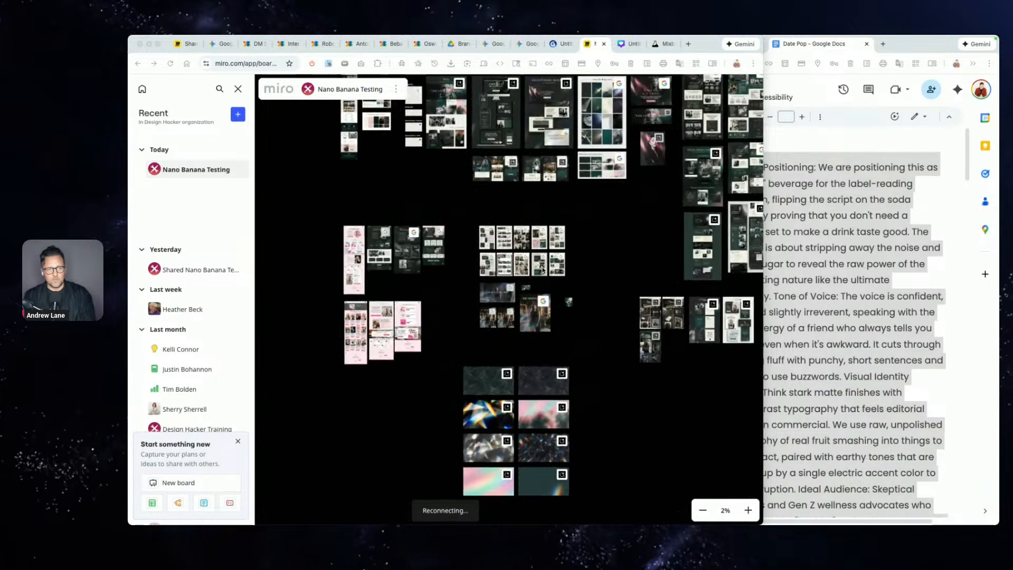
- Hide the recent boards list and examine the sales page and social media campaign mockups on the Nano Banana Testing board
{"action": "left_click", "coordinate": [242, 91]}
{"action": "left_click", "coordinate": [238, 89]}
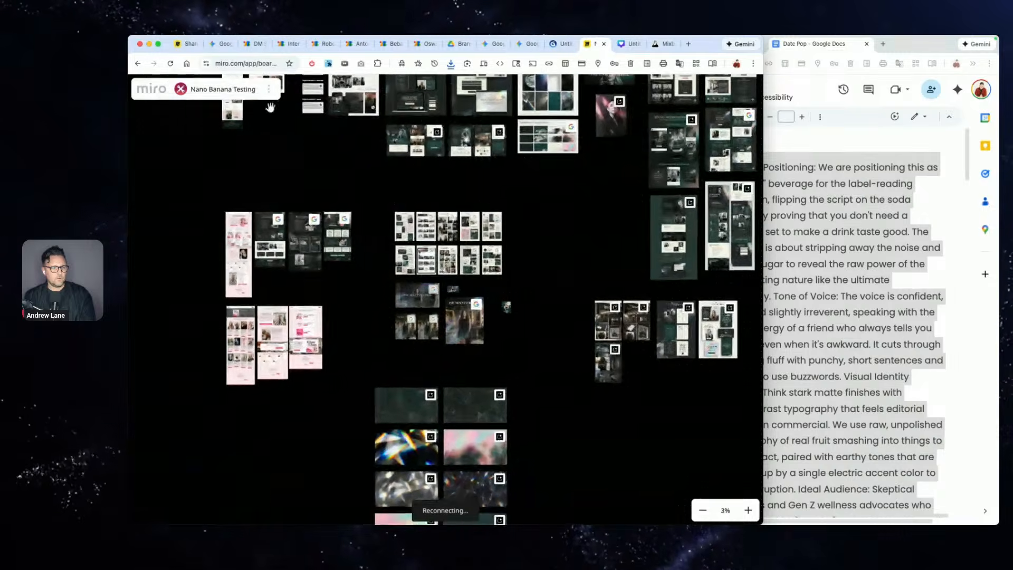
{"action": "scroll", "coordinate": [488, 289], "scroll_direction": "up", "scroll_amount": 2}
{"action": "left_click_drag", "start_coordinate": [489, 289], "coordinate": [576, 339]}
{"action": "left_click_drag", "start_coordinate": [272, 254], "coordinate": [364, 271]}
{"action": "scroll", "coordinate": [417, 350], "scroll_direction": "up", "scroll_amount": 6}
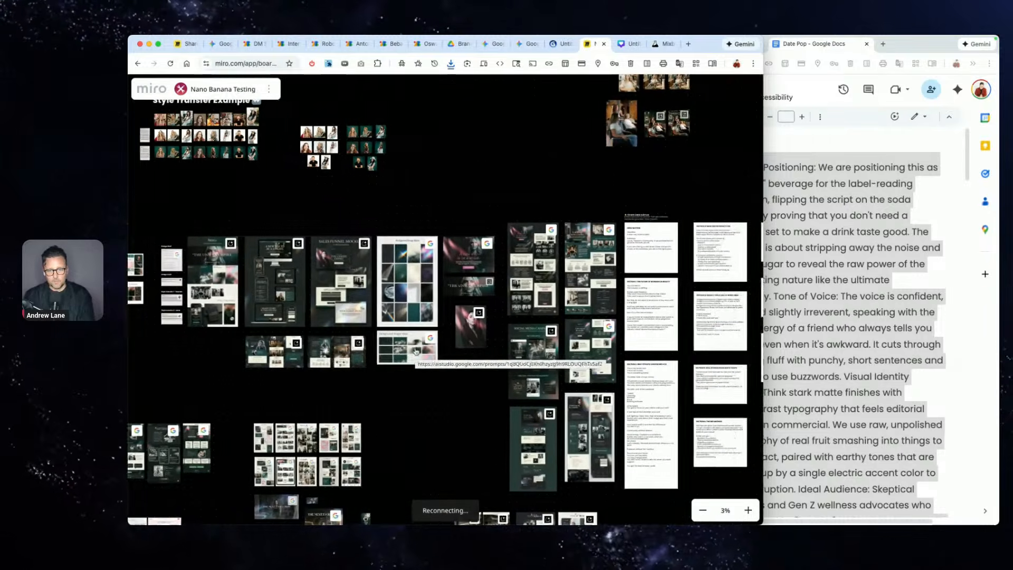
{"action": "scroll", "coordinate": [576, 305], "scroll_direction": "up", "scroll_amount": 2}
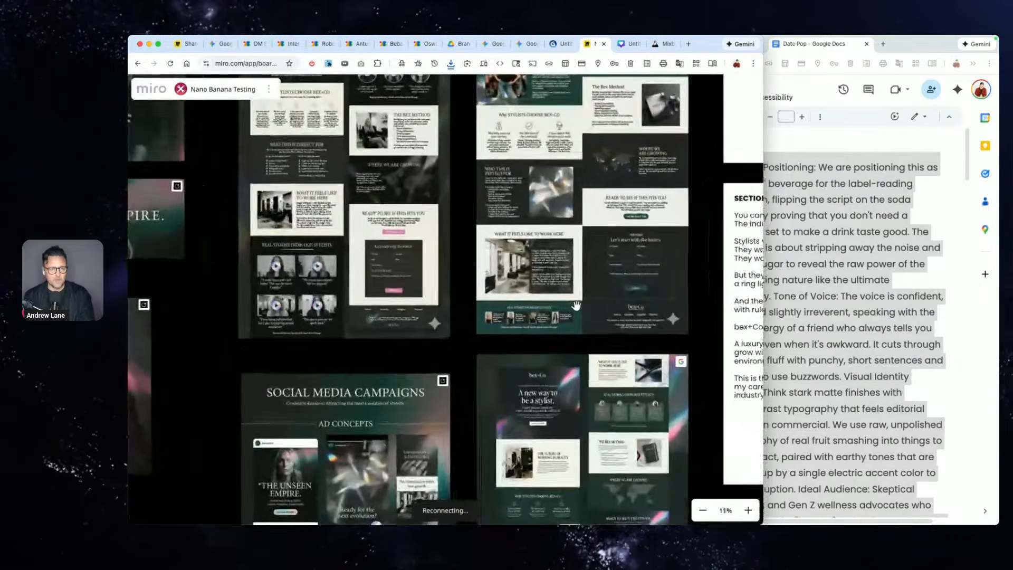
- Examine the bex+Co social media campaign mockup and the "A new way to be a stylist" page mockups on the board
{"action": "scroll", "coordinate": [574, 298], "scroll_direction": "down", "scroll_amount": 5}
{"action": "scroll", "coordinate": [489, 291], "scroll_direction": "right", "scroll_amount": 2}
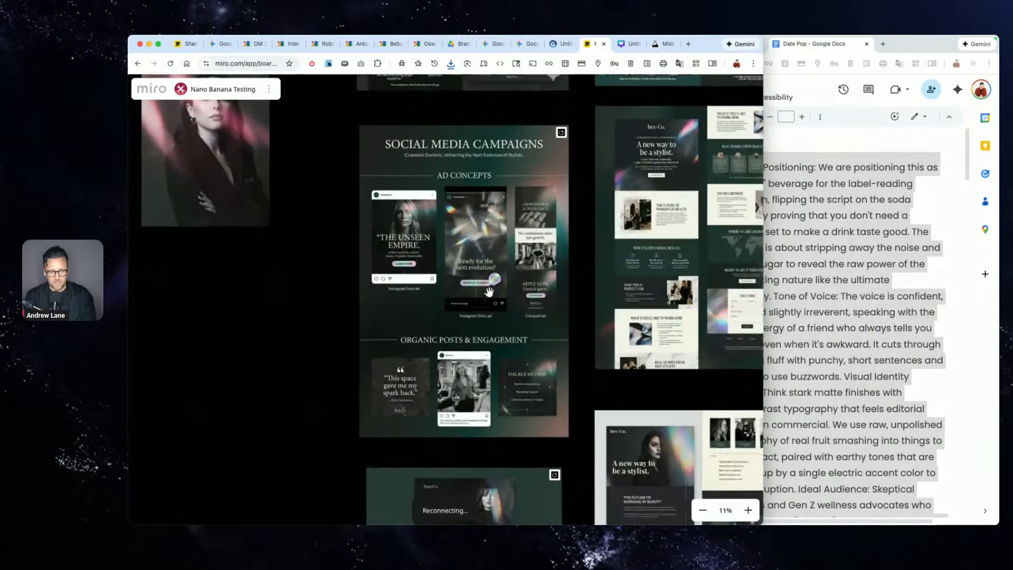
{"action": "scroll", "coordinate": [490, 292], "scroll_direction": "down", "scroll_amount": 5}
{"action": "scroll", "coordinate": [490, 292], "scroll_direction": "down", "scroll_amount": 5}
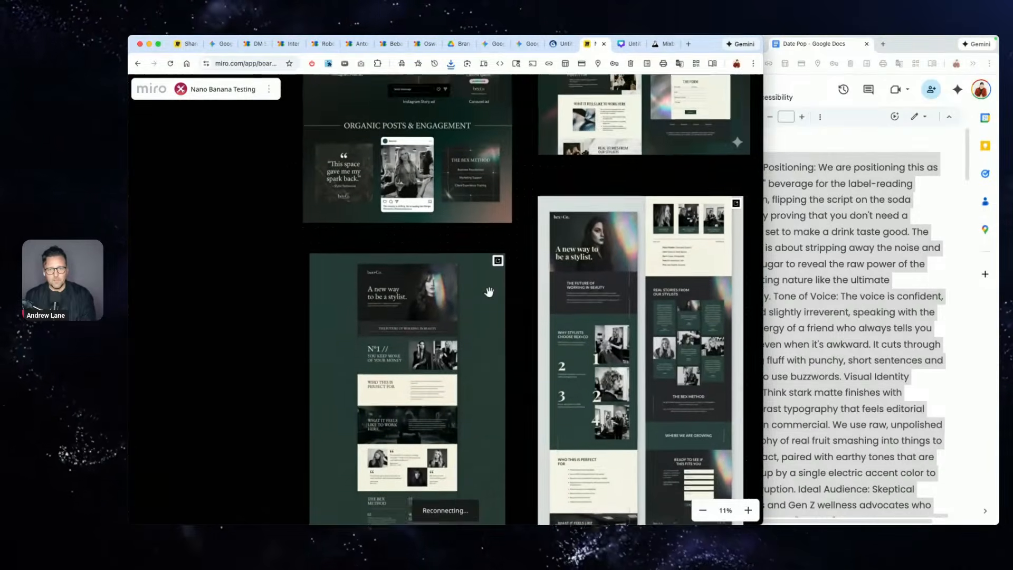
{"action": "scroll", "coordinate": [639, 152], "scroll_direction": "up", "scroll_amount": 4}
{"action": "scroll", "coordinate": [638, 152], "scroll_direction": "right", "scroll_amount": 3}
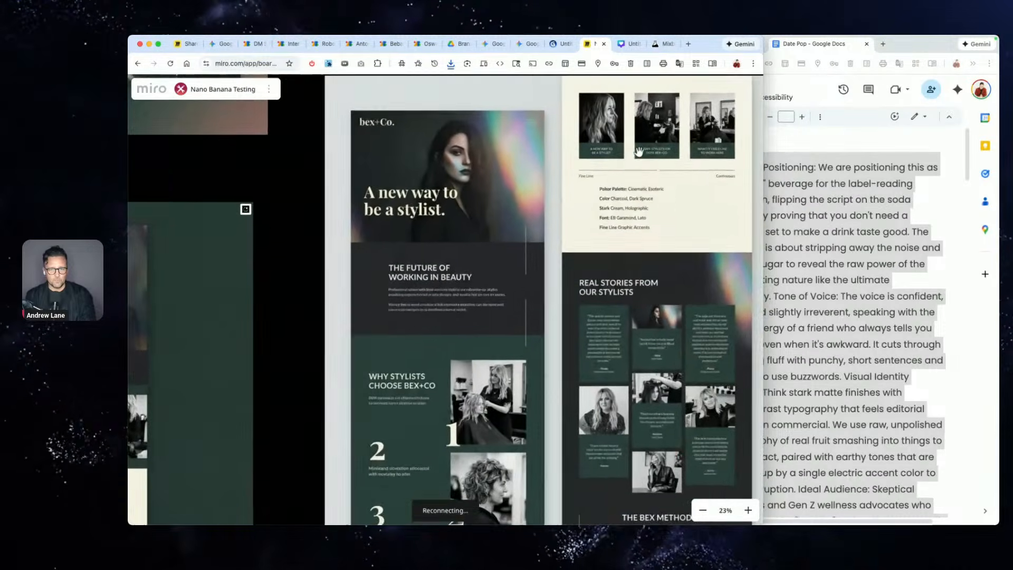
{"action": "scroll", "coordinate": [481, 327], "scroll_direction": "down", "scroll_amount": 3}
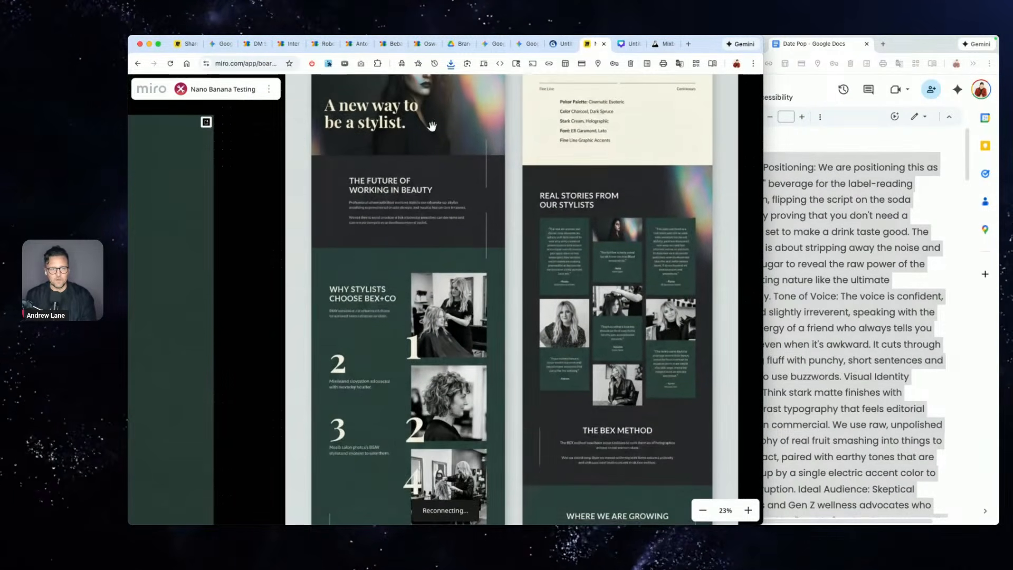
{"action": "scroll", "coordinate": [488, 141], "scroll_direction": "up", "scroll_amount": 3}
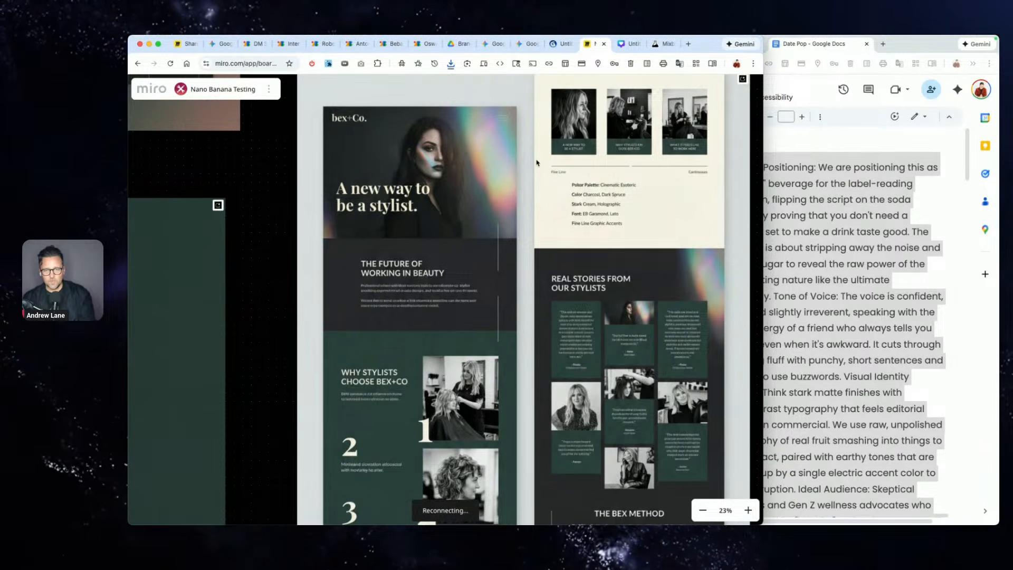
{"action": "scroll", "coordinate": [464, 198], "scroll_direction": "down", "scroll_amount": 2}
{"action": "scroll", "coordinate": [463, 203], "scroll_direction": "down", "scroll_amount": 2}
{"action": "scroll", "coordinate": [464, 203], "scroll_direction": "left", "scroll_amount": 5}
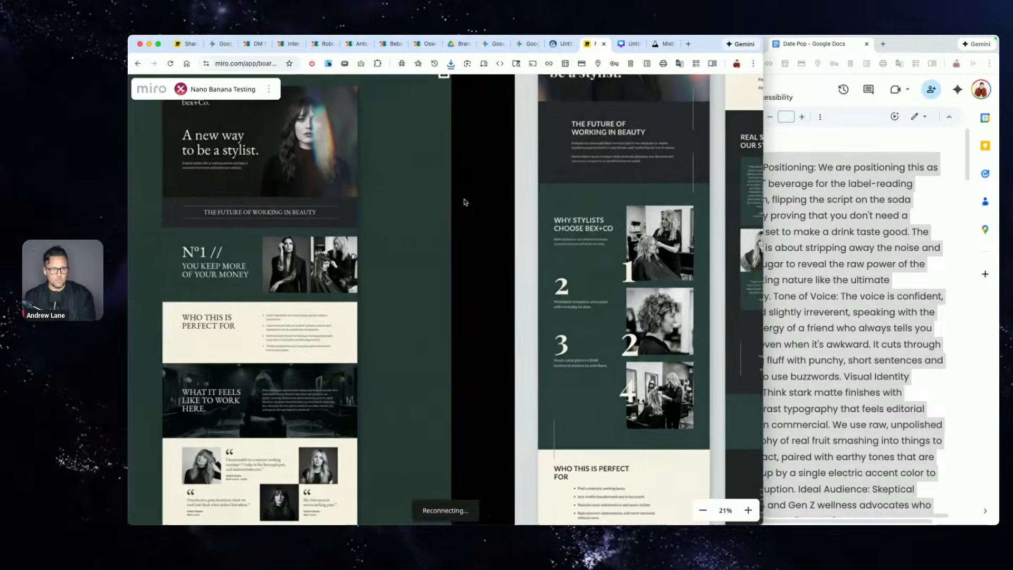
{"action": "scroll", "coordinate": [465, 206], "scroll_direction": "down", "scroll_amount": 2}
{"action": "scroll", "coordinate": [464, 206], "scroll_direction": "down", "scroll_amount": 6}
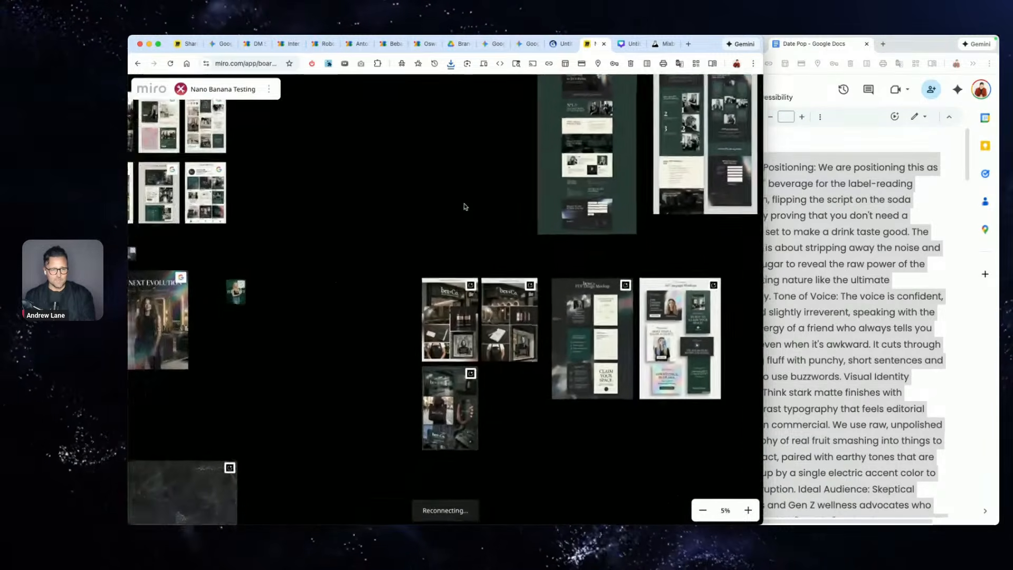
- Examine the background texture images and the neighbouring groups of brand mockups on the board
{"action": "scroll", "coordinate": [465, 206], "scroll_direction": "left", "scroll_amount": 2}
{"action": "scroll", "coordinate": [529, 324], "scroll_direction": "down", "scroll_amount": 10}
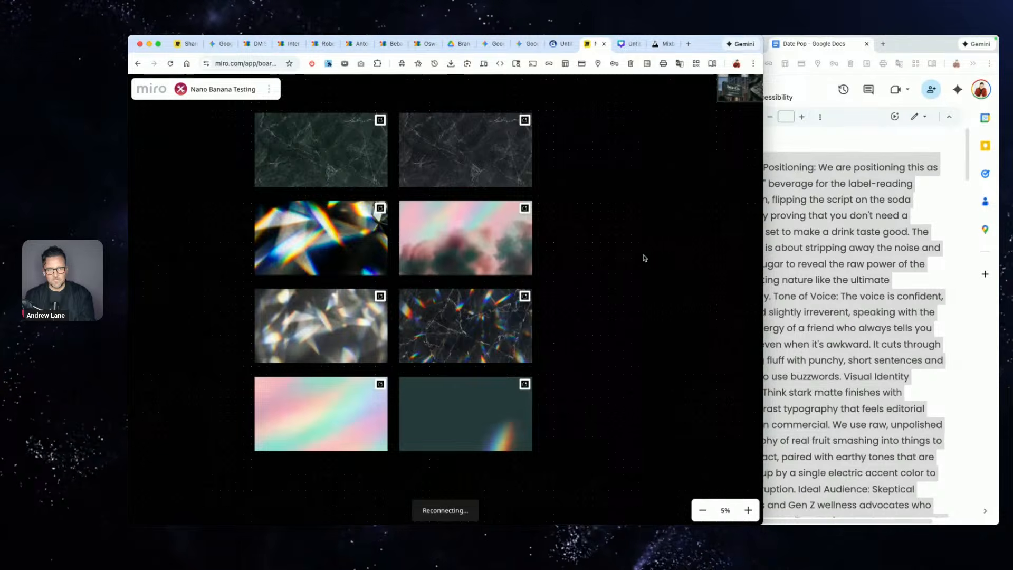
{"action": "scroll", "coordinate": [643, 269], "scroll_direction": "down", "scroll_amount": 3}
{"action": "scroll", "coordinate": [644, 264], "scroll_direction": "up", "scroll_amount": 5}
{"action": "scroll", "coordinate": [644, 259], "scroll_direction": "right", "scroll_amount": 6}
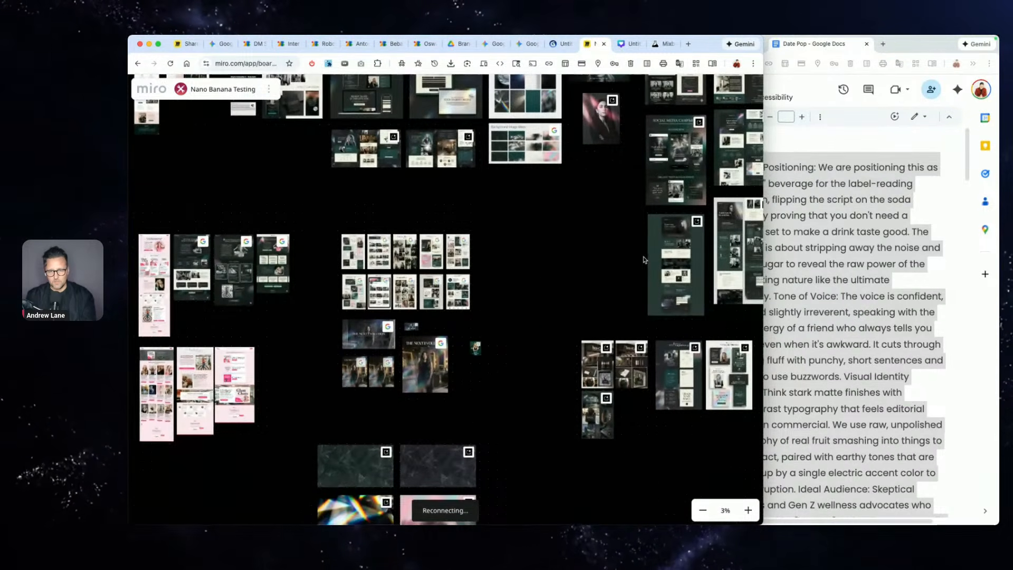
{"action": "scroll", "coordinate": [644, 260], "scroll_direction": "right", "scroll_amount": 6}
{"action": "scroll", "coordinate": [643, 259], "scroll_direction": "left", "scroll_amount": 7}
{"action": "scroll", "coordinate": [639, 256], "scroll_direction": "up", "scroll_amount": 3}
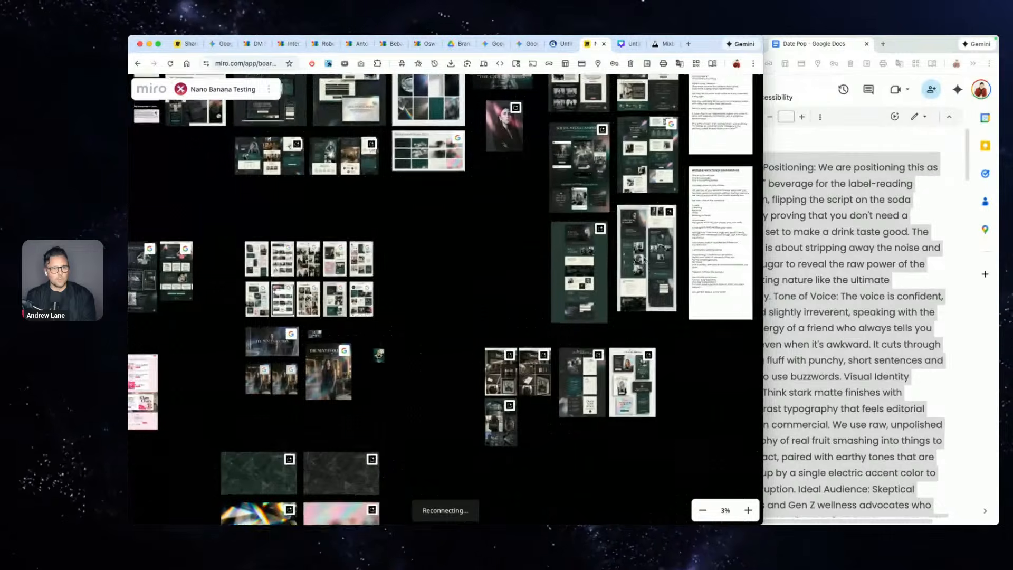
- Examine the three-panel bex+Co page mockup with the rainbow-outlined stylist on a marble background
{"action": "scroll", "coordinate": [496, 218], "scroll_direction": "up", "scroll_amount": 10}
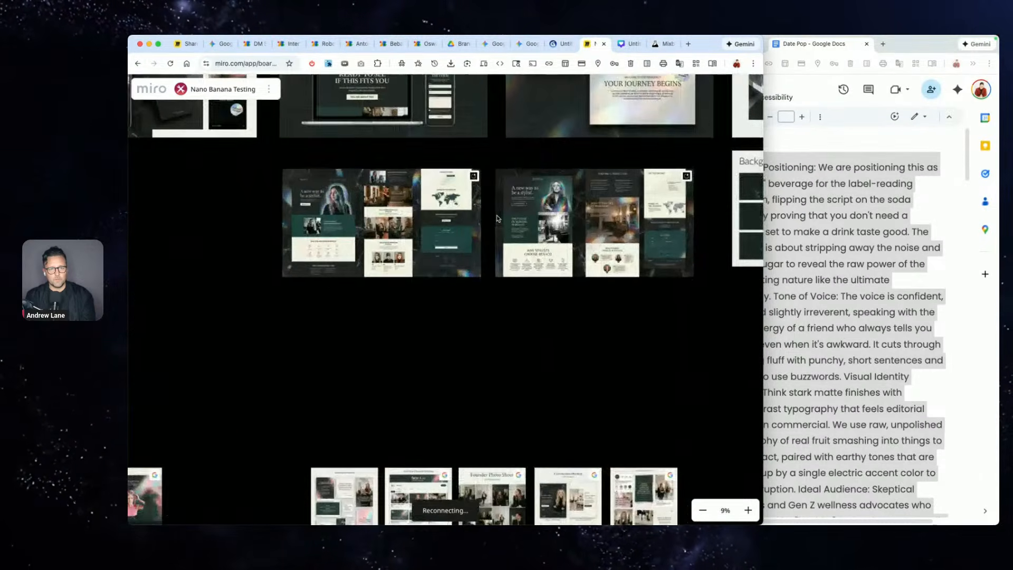
{"action": "scroll", "coordinate": [497, 218], "scroll_direction": "up", "scroll_amount": 6}
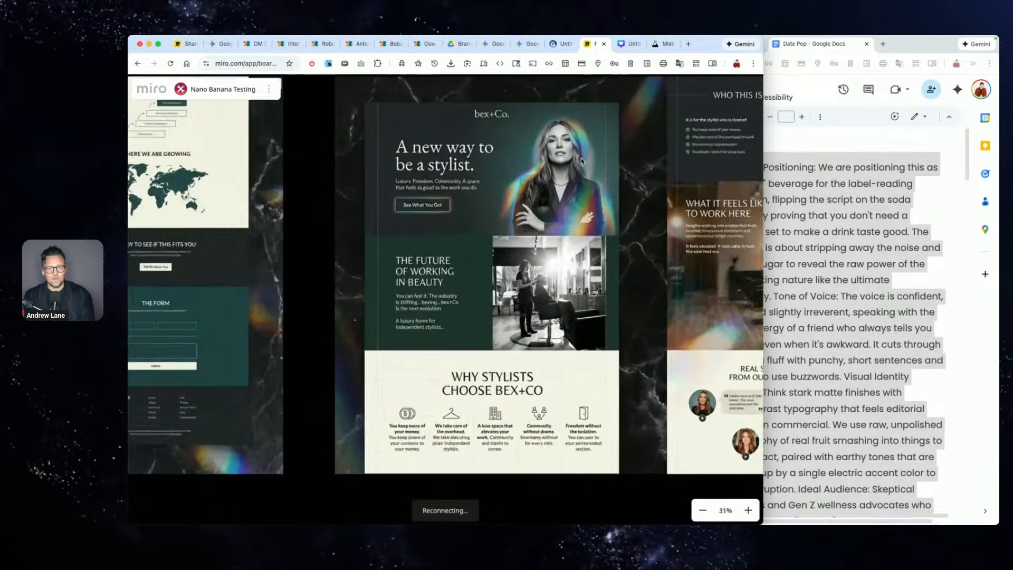
{"action": "scroll", "coordinate": [638, 248], "scroll_direction": "down", "scroll_amount": 1}
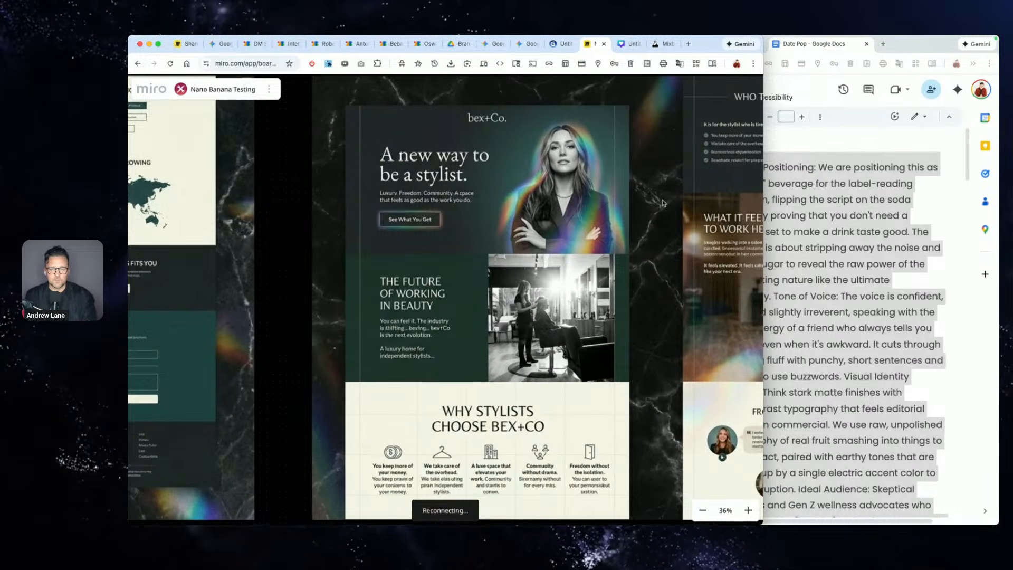
{"action": "scroll", "coordinate": [663, 203], "scroll_direction": "down", "scroll_amount": 12}
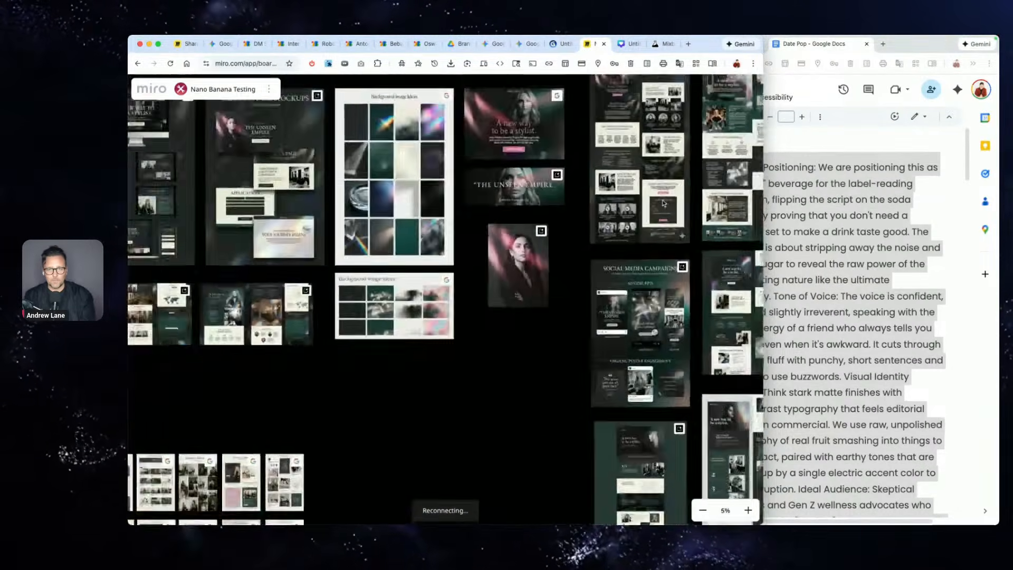
- Compare the green-backdrop portrait with its glowing generated version, and widen the browser window to show more of the board
{"action": "scroll", "coordinate": [664, 203], "scroll_direction": "right", "scroll_amount": 6}
{"action": "scroll", "coordinate": [663, 202], "scroll_direction": "down", "scroll_amount": 5}
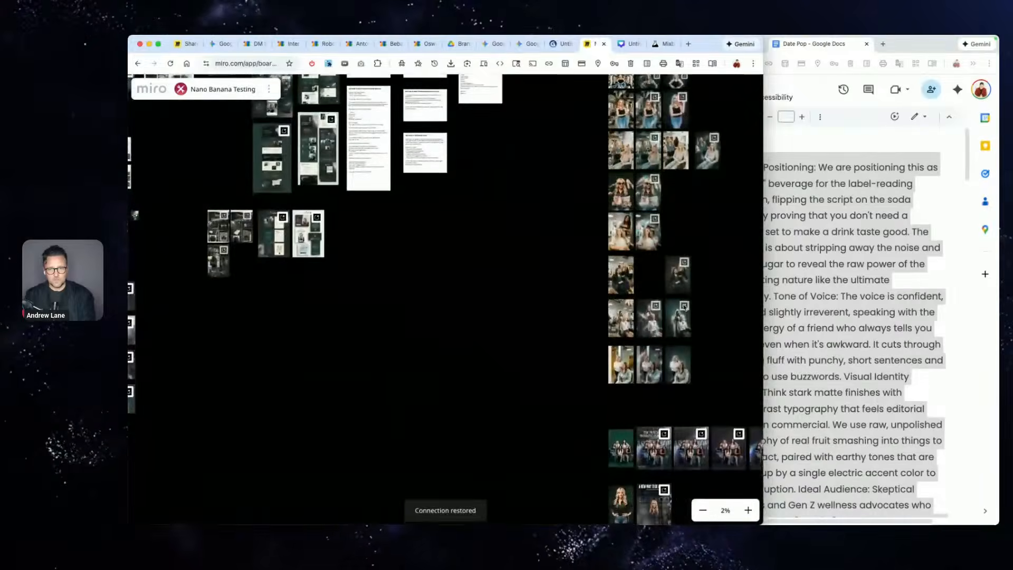
{"action": "scroll", "coordinate": [682, 311], "scroll_direction": "up", "scroll_amount": 5}
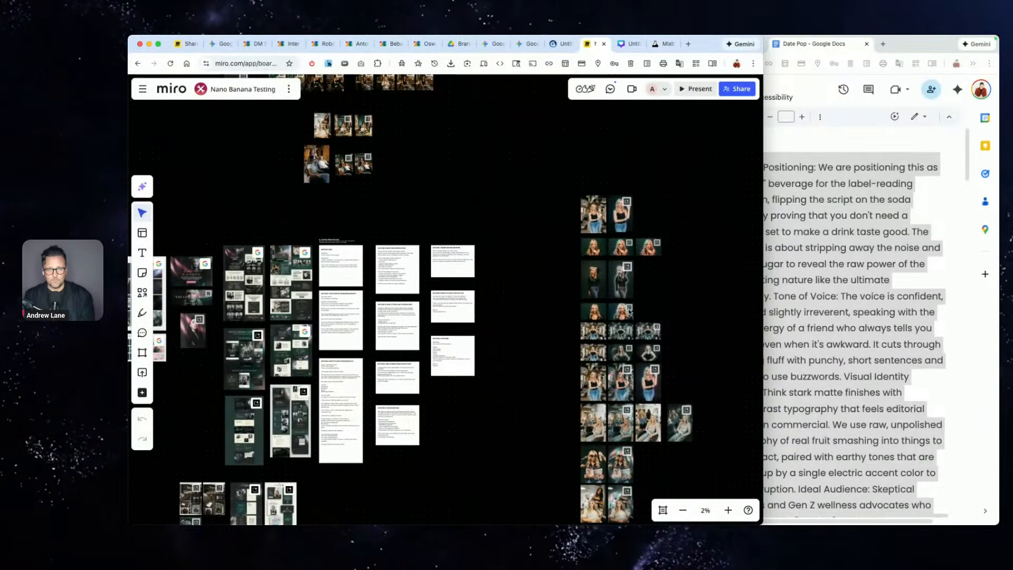
{"action": "scroll", "coordinate": [629, 312], "scroll_direction": "up", "scroll_amount": 8}
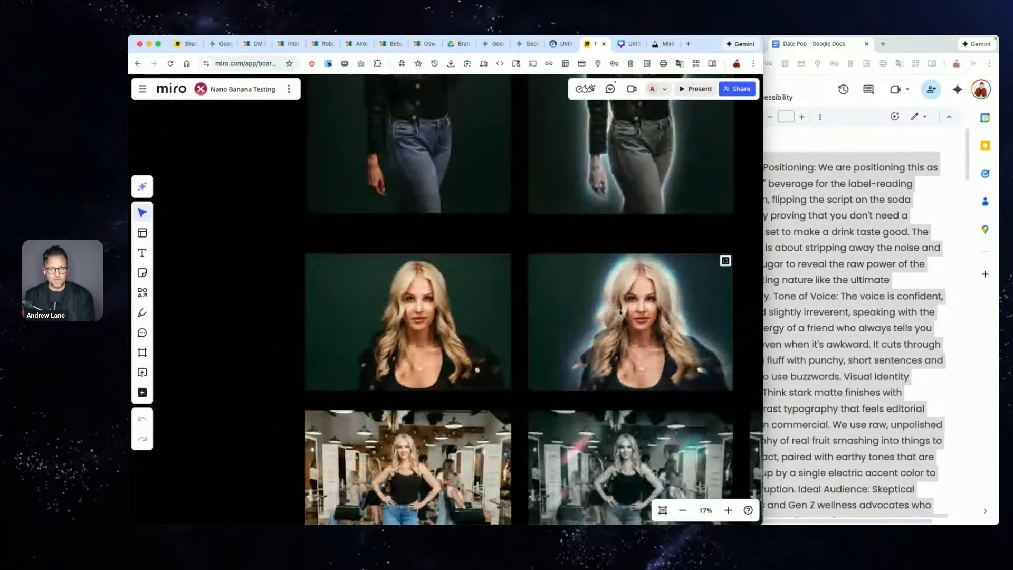
{"action": "scroll", "coordinate": [620, 312], "scroll_direction": "up", "scroll_amount": 3}
{"action": "left_click", "coordinate": [344, 319]}
{"action": "left_click", "coordinate": [652, 299]}
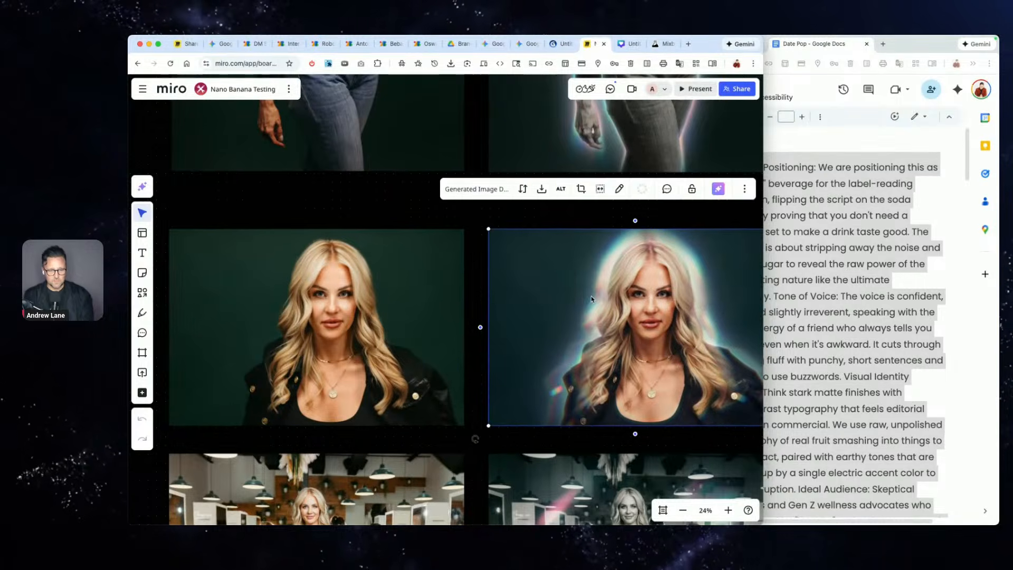
{"action": "scroll", "coordinate": [591, 299], "scroll_direction": "right", "scroll_amount": 2}
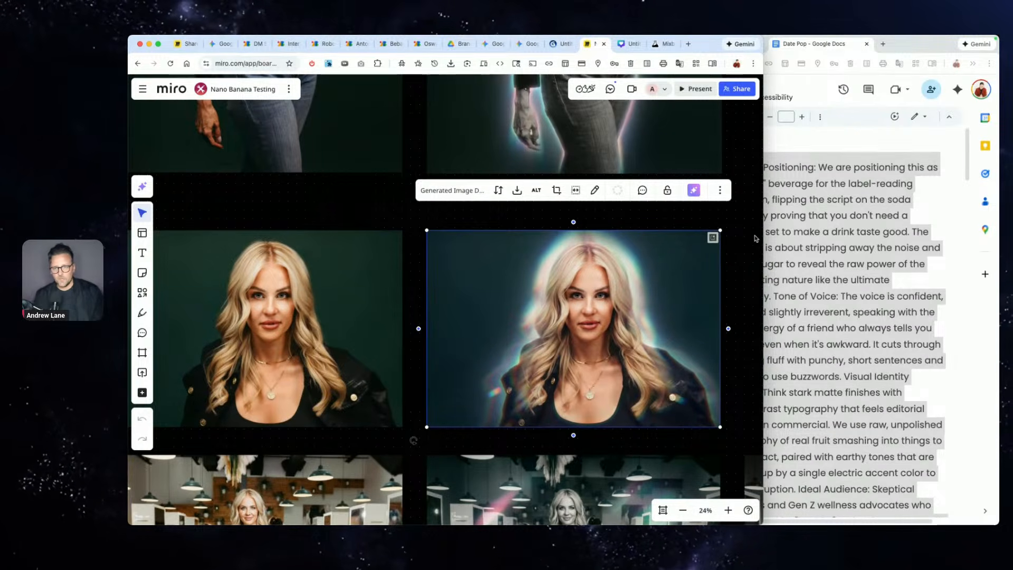
{"action": "left_click_drag", "start_coordinate": [762, 241], "coordinate": [894, 240]}
{"action": "left_click", "coordinate": [814, 236]}
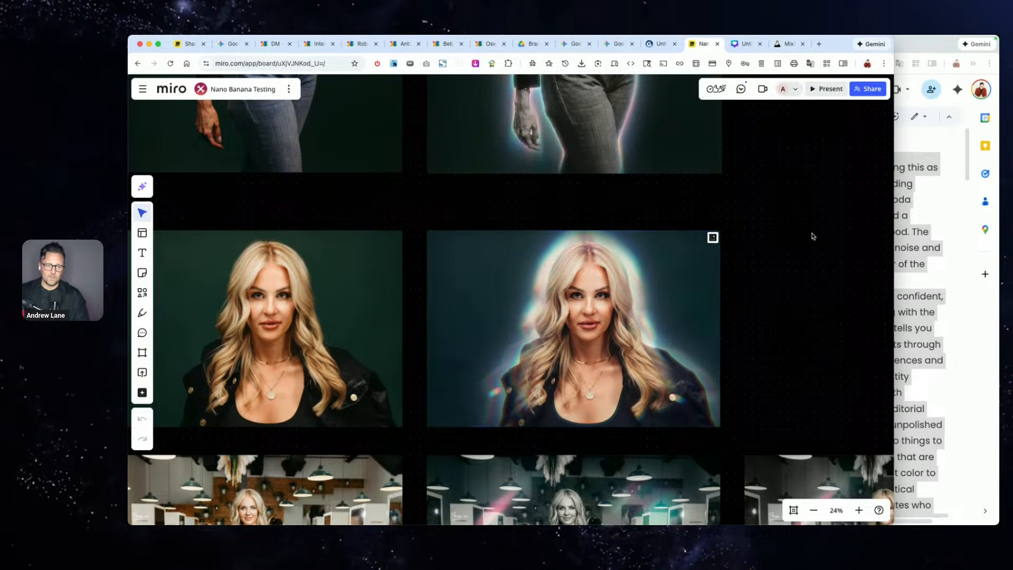
- Look through the rows of original and restyled salon photos down to the Ascension group posters
{"action": "scroll", "coordinate": [813, 237], "scroll_direction": "down", "scroll_amount": 10}
{"action": "scroll", "coordinate": [813, 236], "scroll_direction": "down", "scroll_amount": 5}
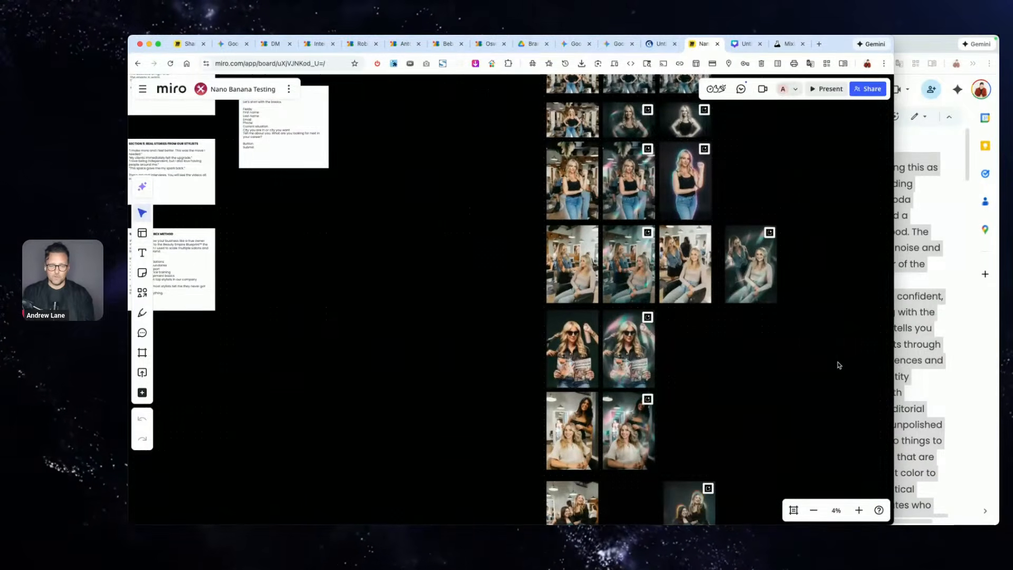
{"action": "scroll", "coordinate": [839, 365], "scroll_direction": "down", "scroll_amount": 1}
{"action": "scroll", "coordinate": [839, 365], "scroll_direction": "down", "scroll_amount": 10}
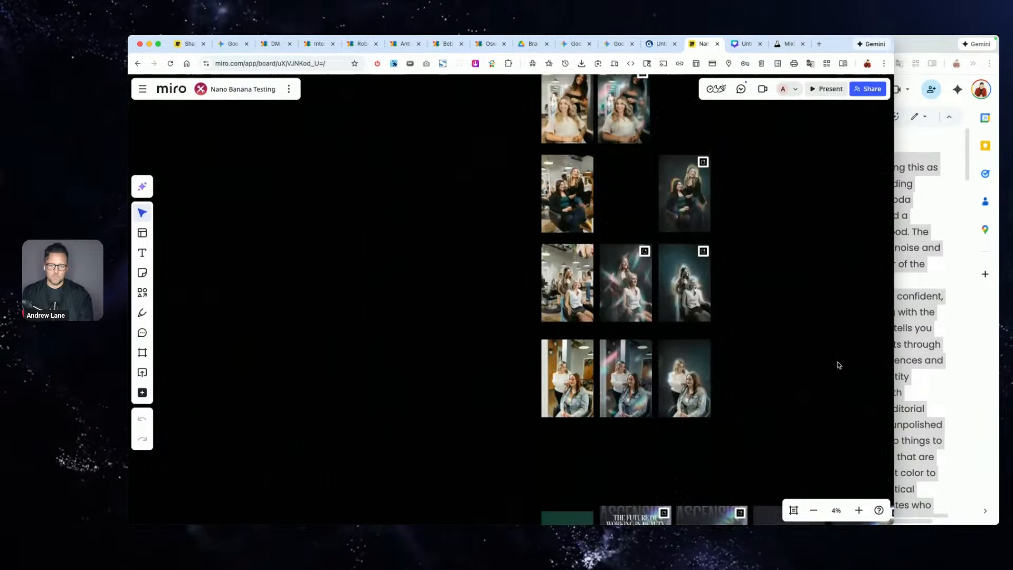
{"action": "scroll", "coordinate": [677, 404], "scroll_direction": "right", "scroll_amount": 4}
{"action": "scroll", "coordinate": [677, 404], "scroll_direction": "down", "scroll_amount": 5}
{"action": "scroll", "coordinate": [677, 404], "scroll_direction": "right", "scroll_amount": 1}
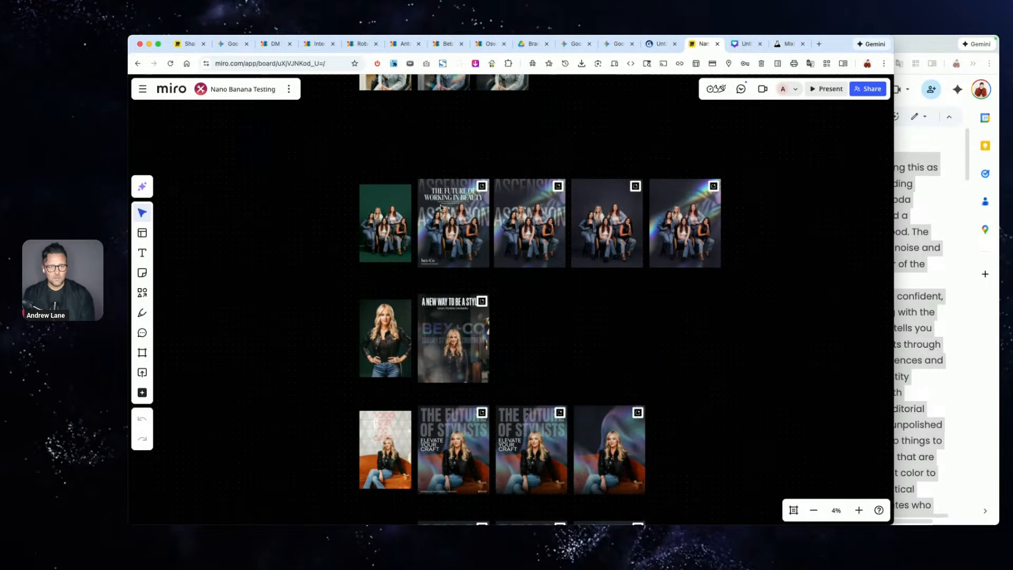
- Compare the green-backdrop group photo with the generated "The Future of Working in Beauty" poster
{"action": "scroll", "coordinate": [405, 202], "scroll_direction": "up", "scroll_amount": 5}
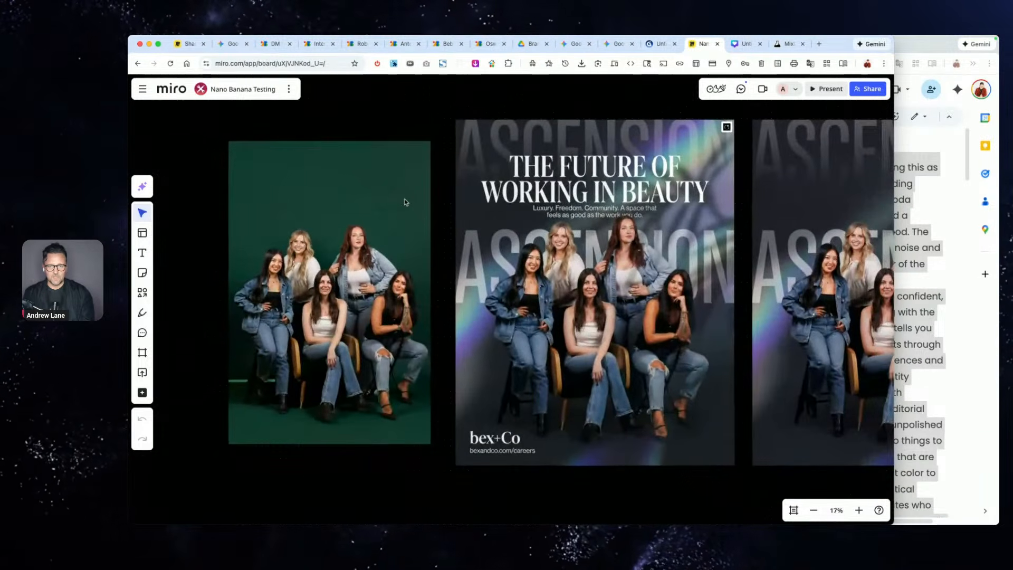
{"action": "left_click", "coordinate": [329, 241]}
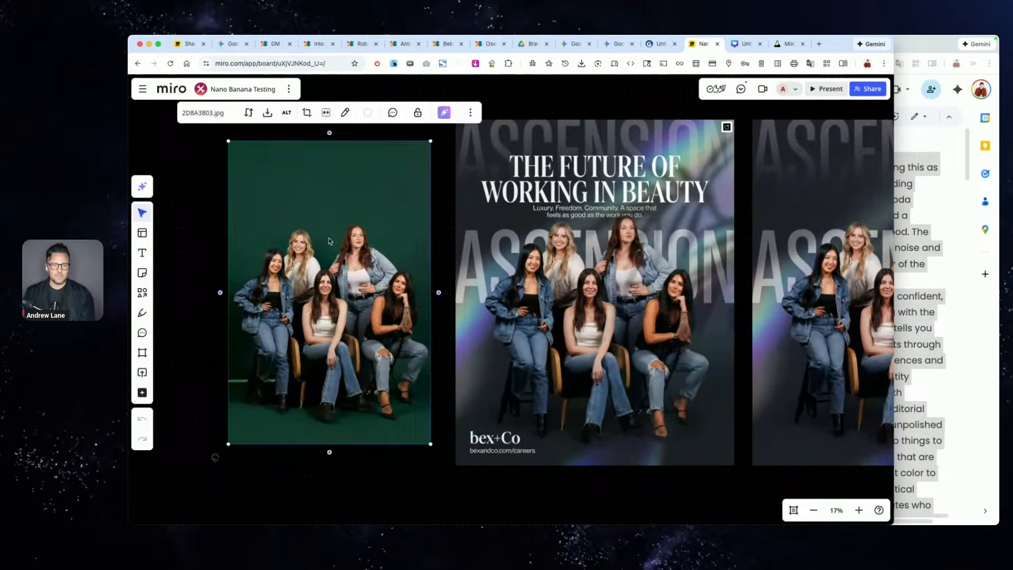
{"action": "left_click", "coordinate": [569, 200]}
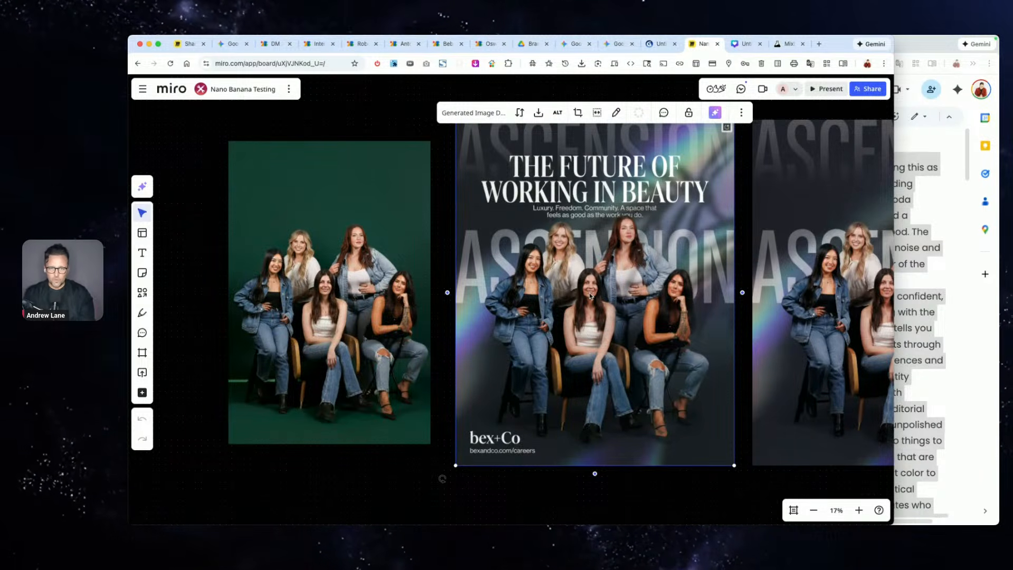
- Look over the remaining stylist poster variations and return to the overview of the brand mockups
{"action": "scroll", "coordinate": [590, 297], "scroll_direction": "down", "scroll_amount": 5}
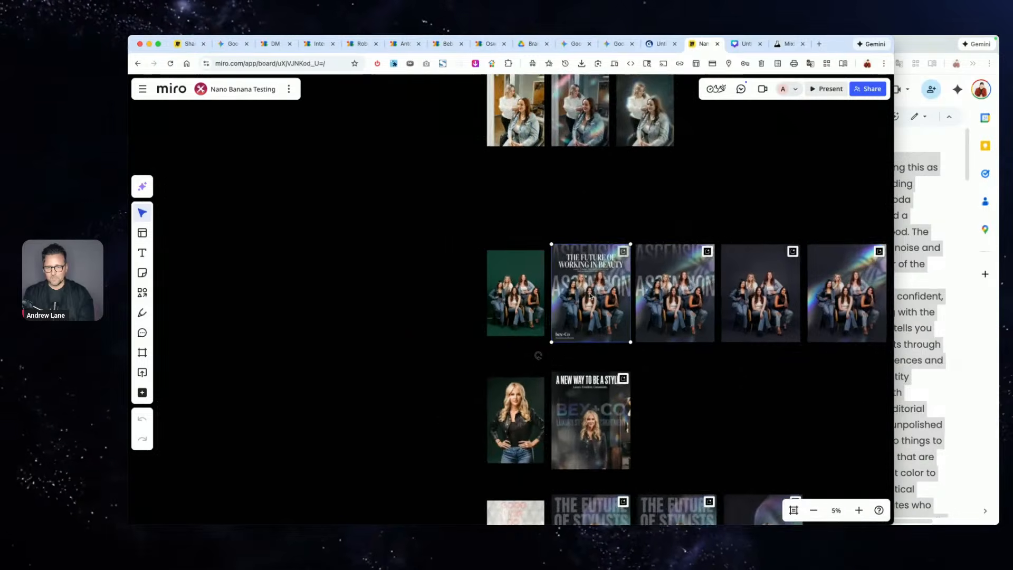
{"action": "scroll", "coordinate": [590, 296], "scroll_direction": "down", "scroll_amount": 10}
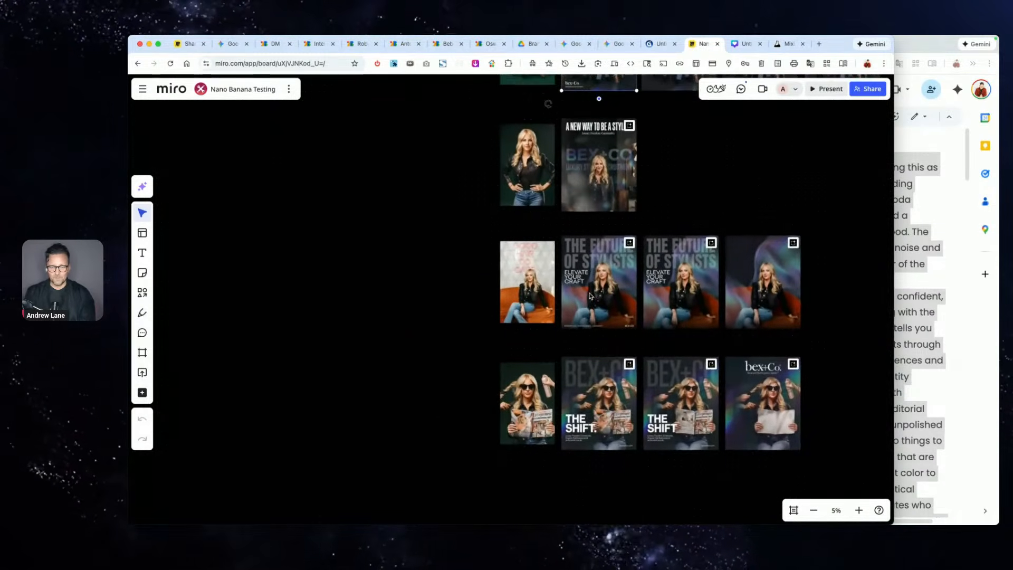
{"action": "scroll", "coordinate": [590, 297], "scroll_direction": "down", "scroll_amount": 6}
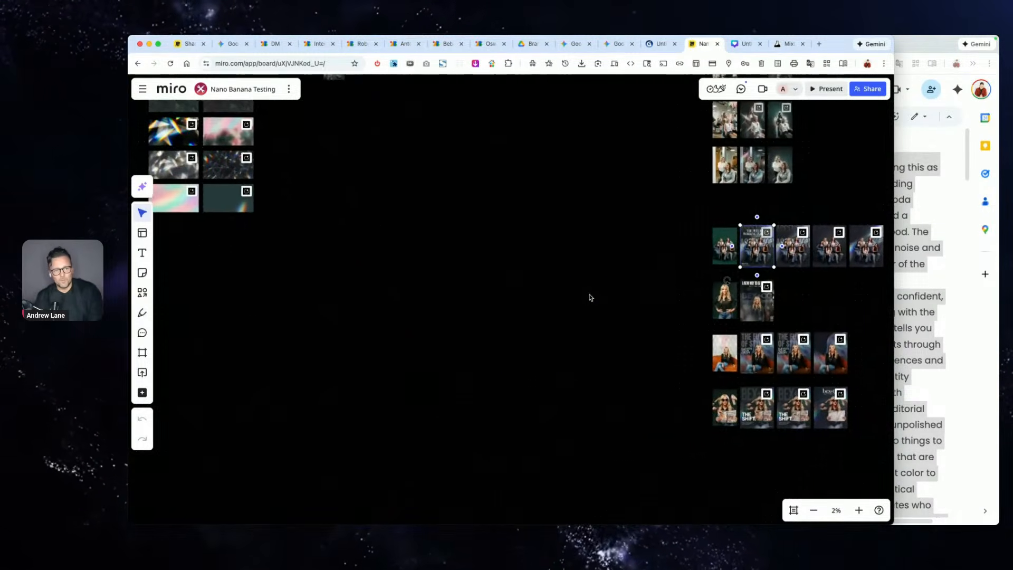
{"action": "scroll", "coordinate": [590, 298], "scroll_direction": "up", "scroll_amount": 10}
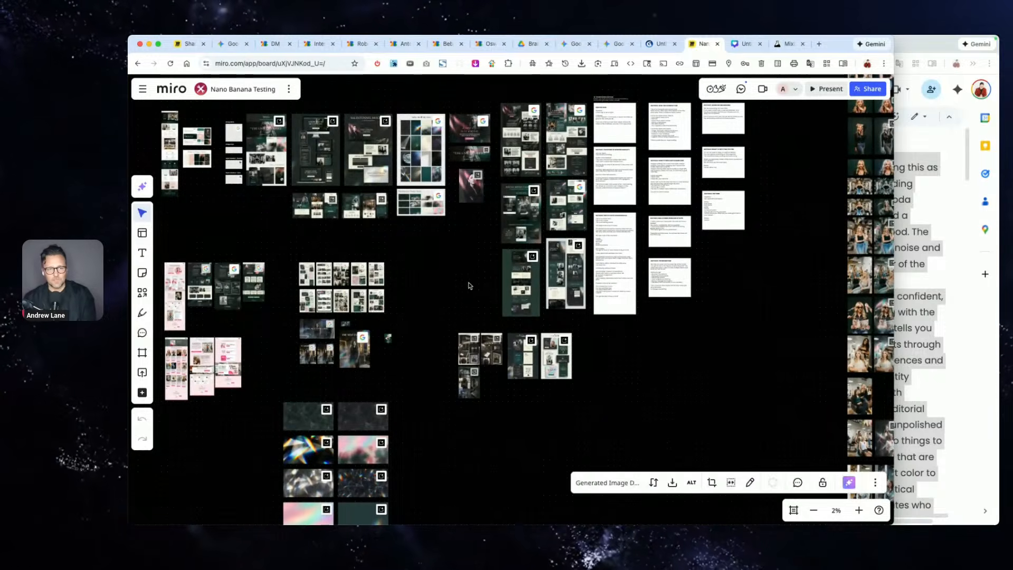
{"action": "left_click", "coordinate": [462, 283]}
{"action": "scroll", "coordinate": [462, 283], "scroll_direction": "up", "scroll_amount": 5}
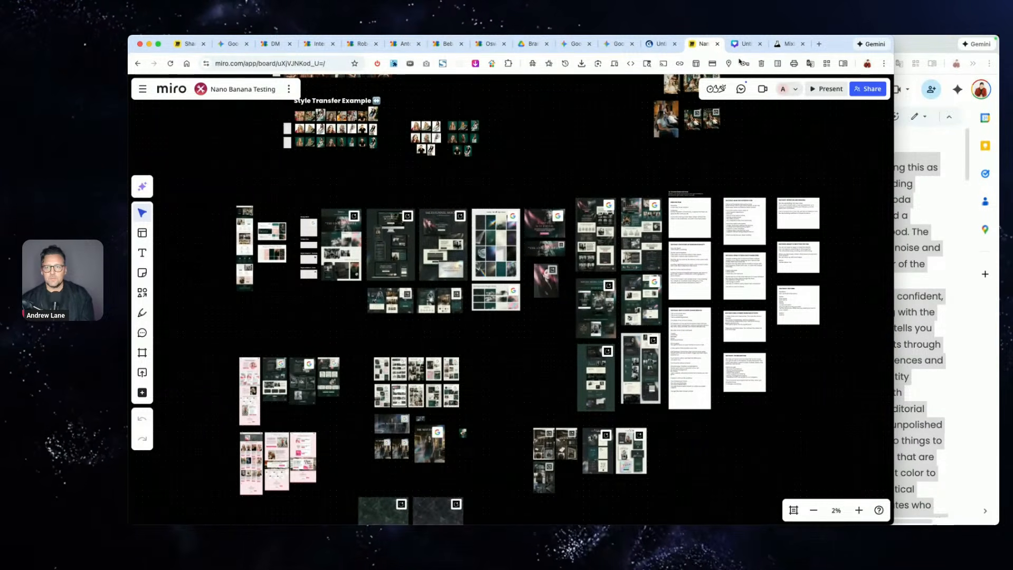
- Switch to the Gemini conversation and view the generated Date Pop YouTube thumbnails mockup
{"action": "left_click", "coordinate": [617, 44]}
{"action": "scroll", "coordinate": [607, 258], "scroll_direction": "down", "scroll_amount": 5}
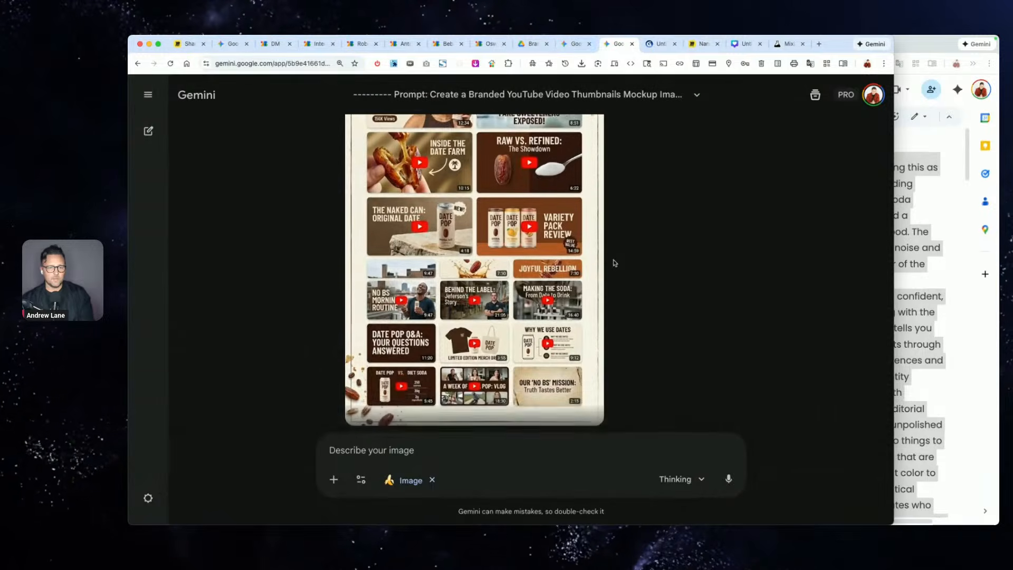
- Add the YouTube thumbnails mockup image to the Date Pop row of the Shared Nano Banana Testing board, beneath the previous row's mockup
{"action": "left_click", "coordinate": [187, 44]}
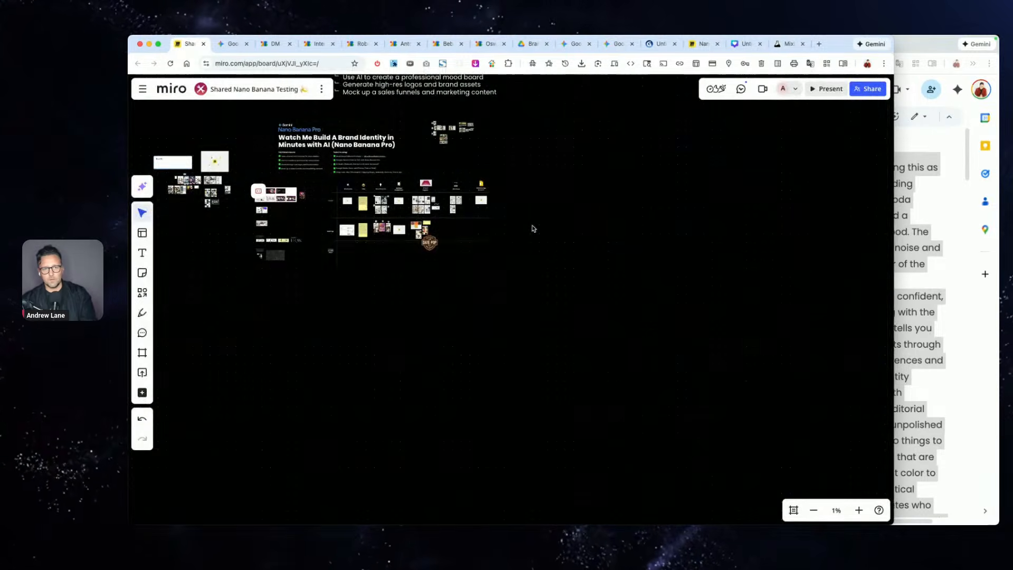
{"action": "scroll", "coordinate": [459, 411], "scroll_direction": "up", "scroll_amount": 10}
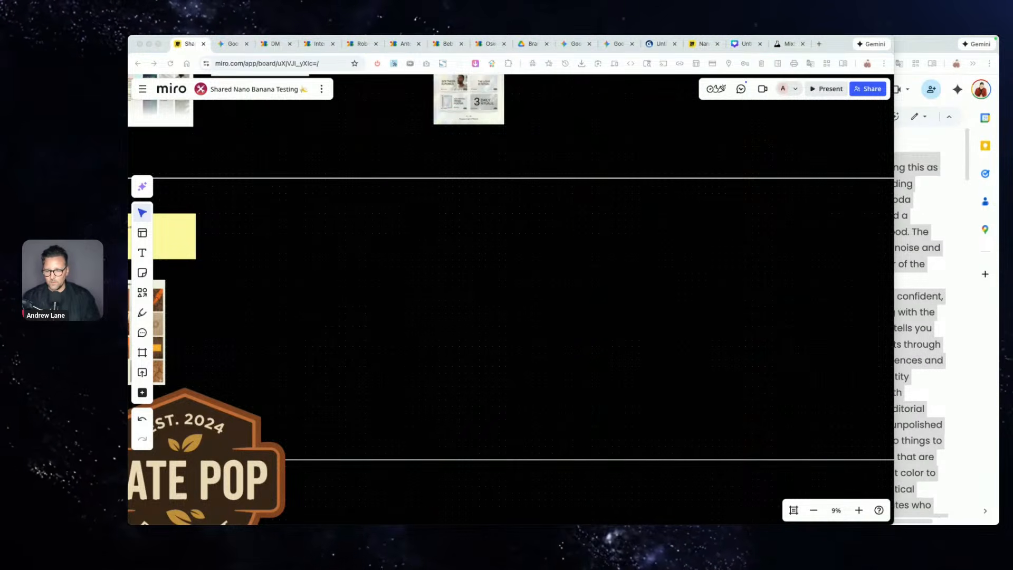
{"action": "key", "text": "space"}
{"action": "key", "text": "space"}
{"action": "left_click_drag", "start_coordinate": [702, 519], "coordinate": [486, 294]}
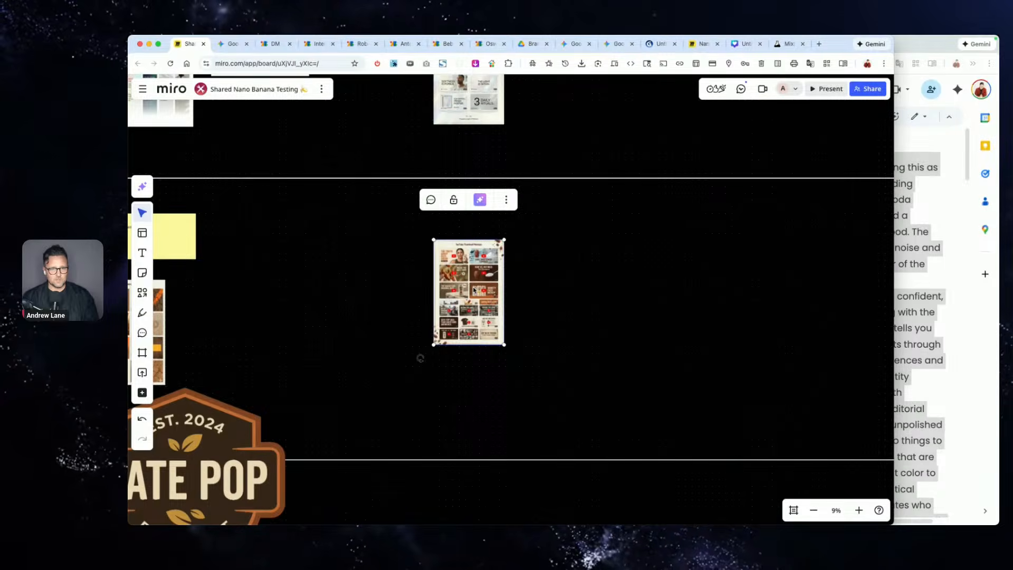
- Examine the YouTube Thumbnail Mockups image from its upper thumbnails down to the date and coffee-bean accents around its lower corner
{"action": "scroll", "coordinate": [474, 290], "scroll_direction": "up", "scroll_amount": 10}
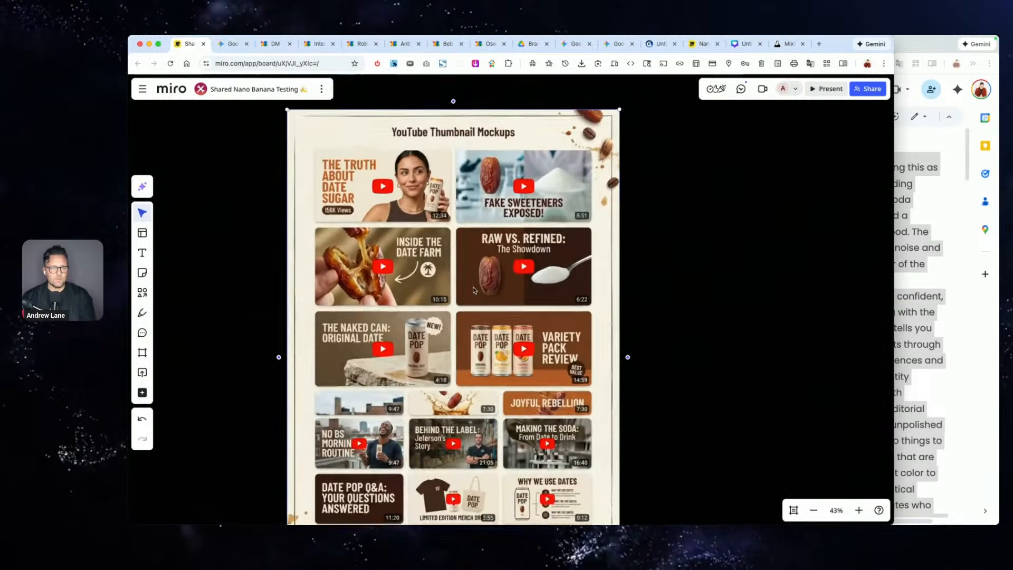
{"action": "key", "text": "F1"}
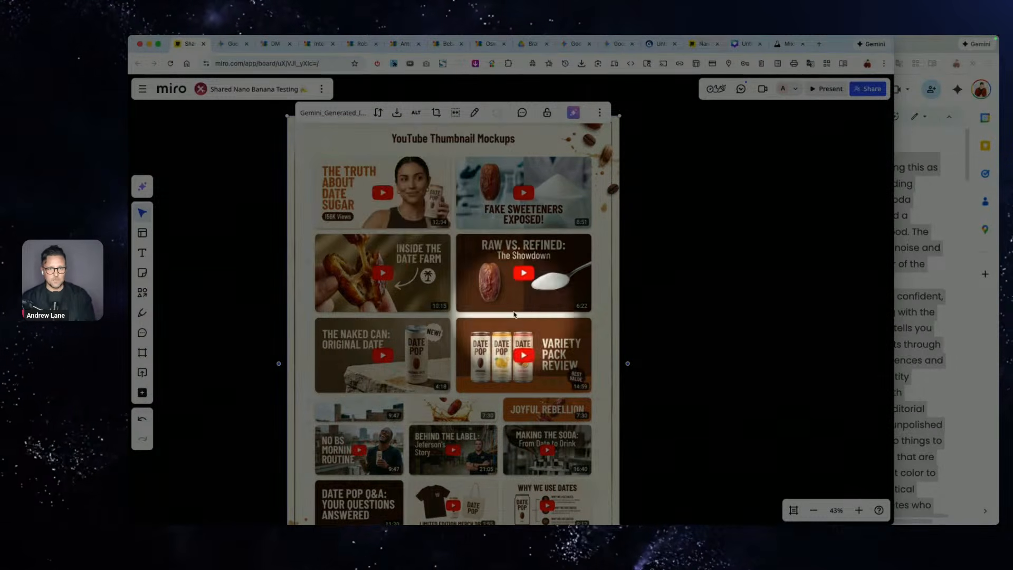
{"action": "scroll", "coordinate": [502, 337], "scroll_direction": "down", "scroll_amount": 3}
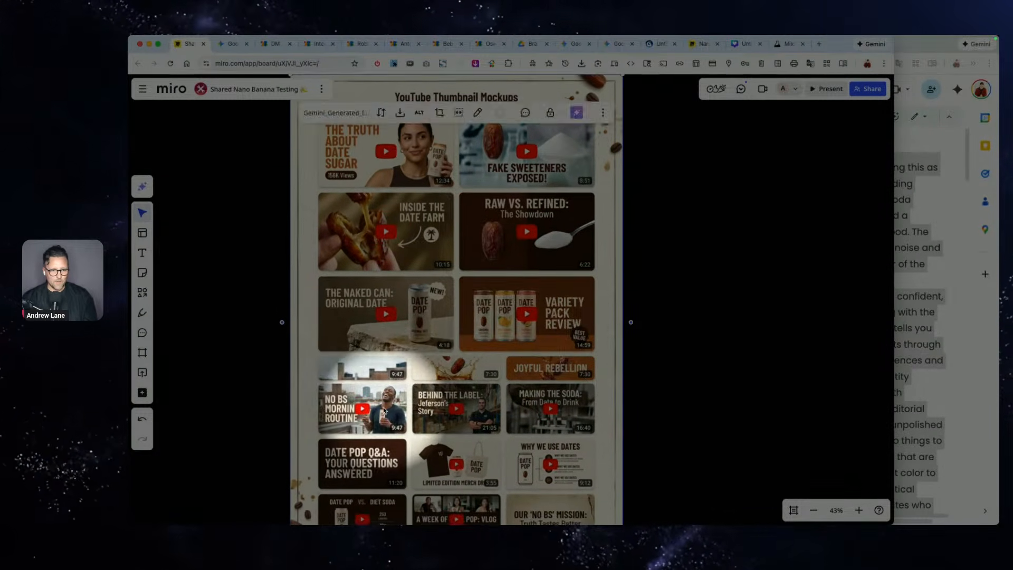
{"action": "scroll", "coordinate": [374, 417], "scroll_direction": "down", "scroll_amount": 5}
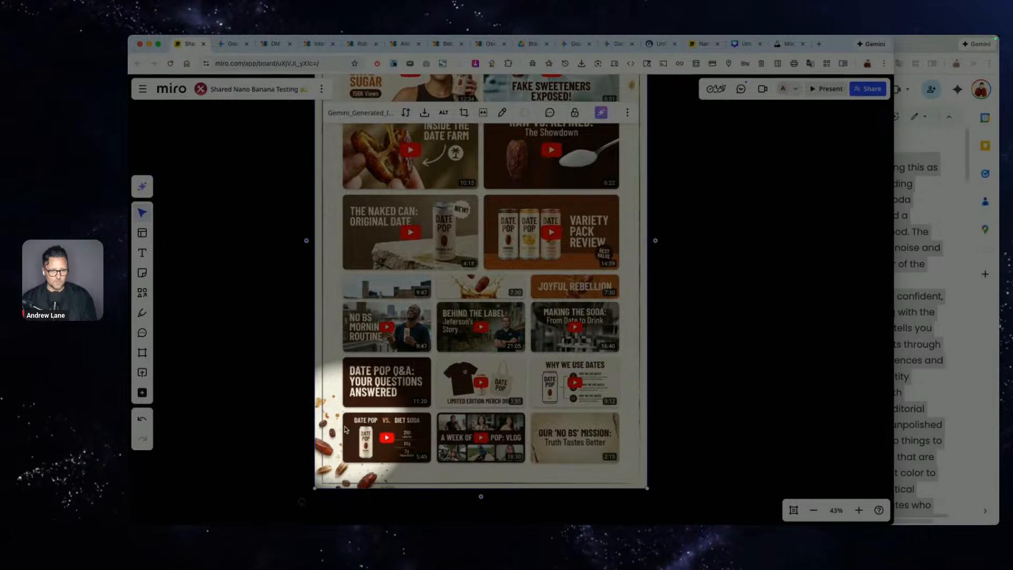
{"action": "key", "text": "F1"}
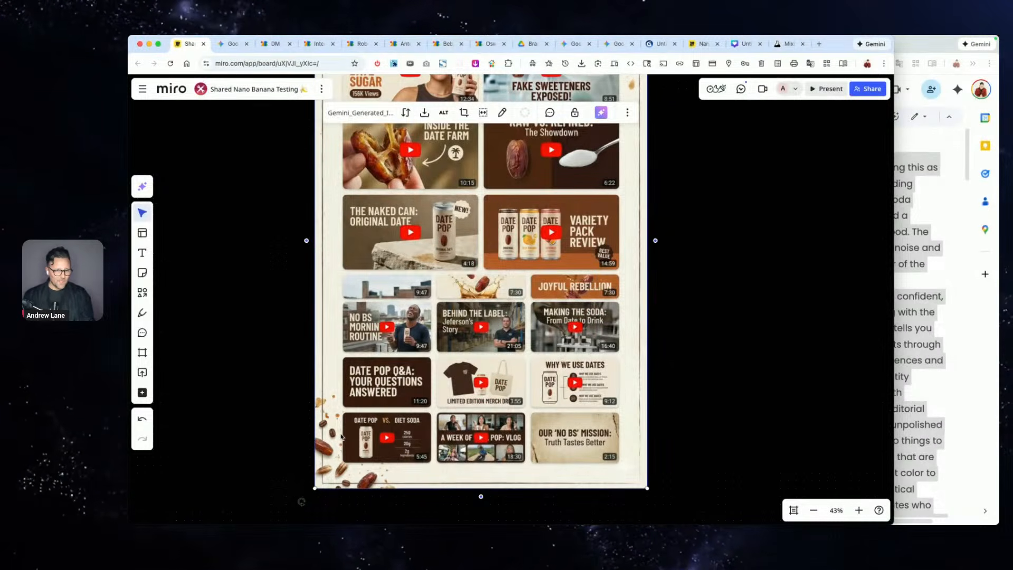
{"action": "scroll", "coordinate": [328, 462], "scroll_direction": "up", "scroll_amount": 10}
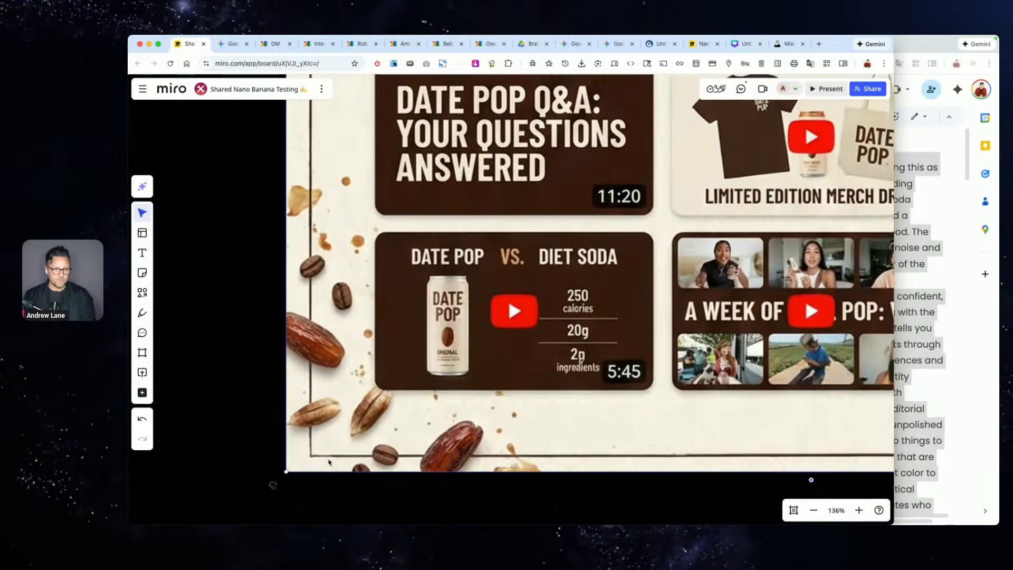
{"action": "key", "text": "F1"}
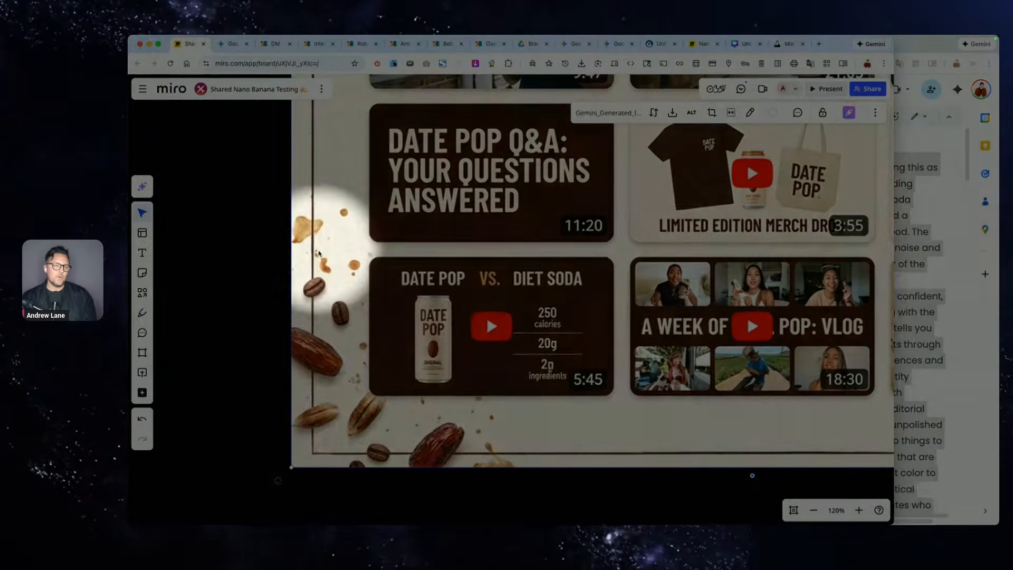
{"action": "key", "text": "F1"}
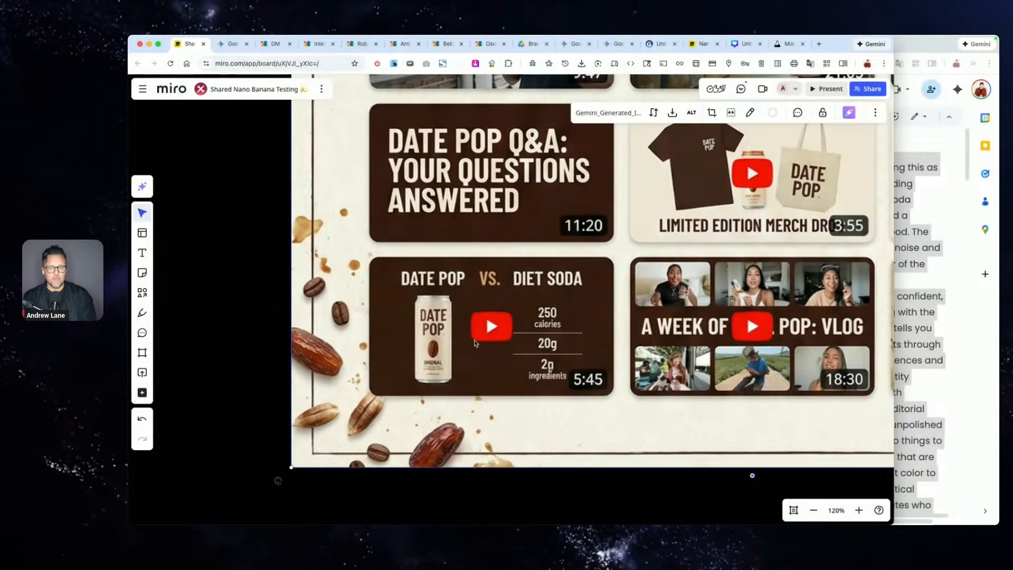
- Look over the whole YouTube thumbnails sheet again, including its title and upper thumbnails, and deselect the image
{"action": "scroll", "coordinate": [474, 343], "scroll_direction": "down", "scroll_amount": 10}
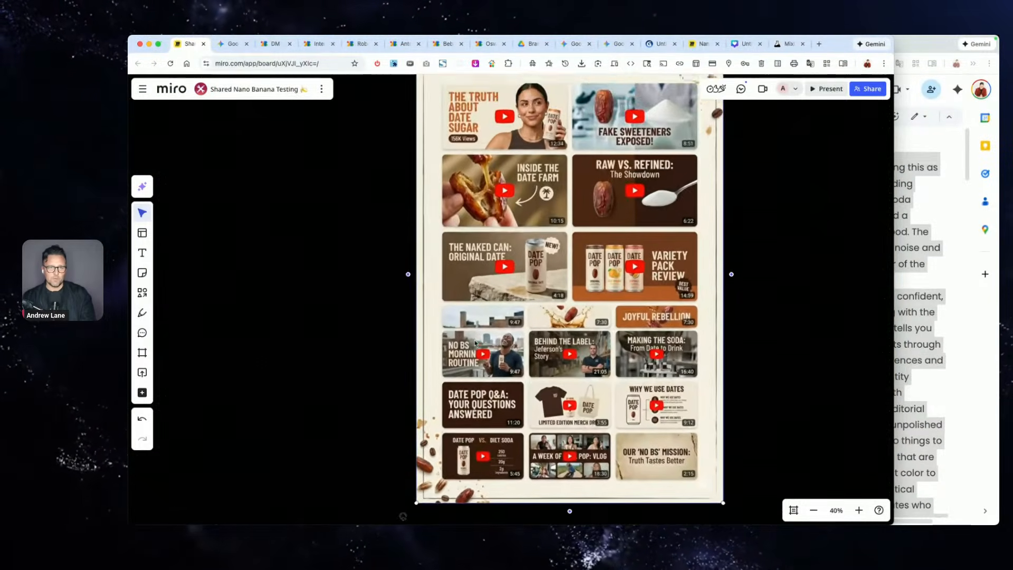
{"action": "scroll", "coordinate": [475, 343], "scroll_direction": "up", "scroll_amount": 3}
{"action": "scroll", "coordinate": [722, 339], "scroll_direction": "down", "scroll_amount": 1}
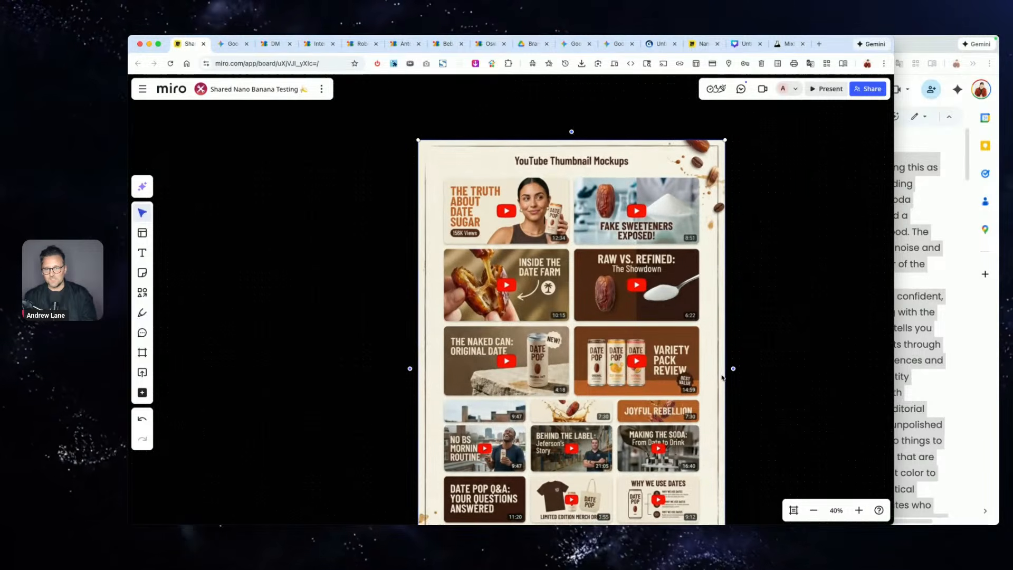
{"action": "scroll", "coordinate": [745, 154], "scroll_direction": "up", "scroll_amount": 5}
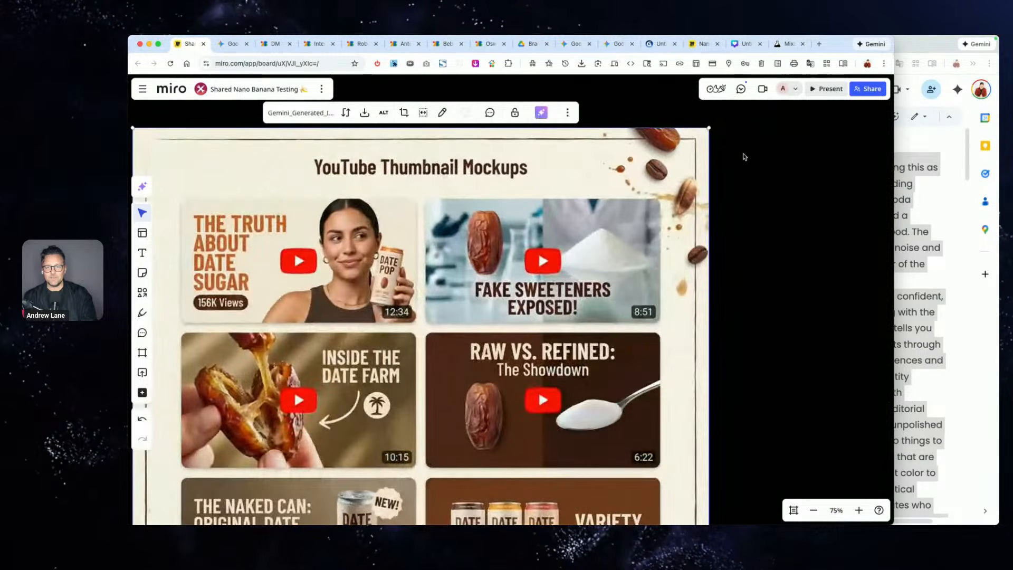
{"action": "left_click_drag", "start_coordinate": [543, 131], "coordinate": [706, 327]}
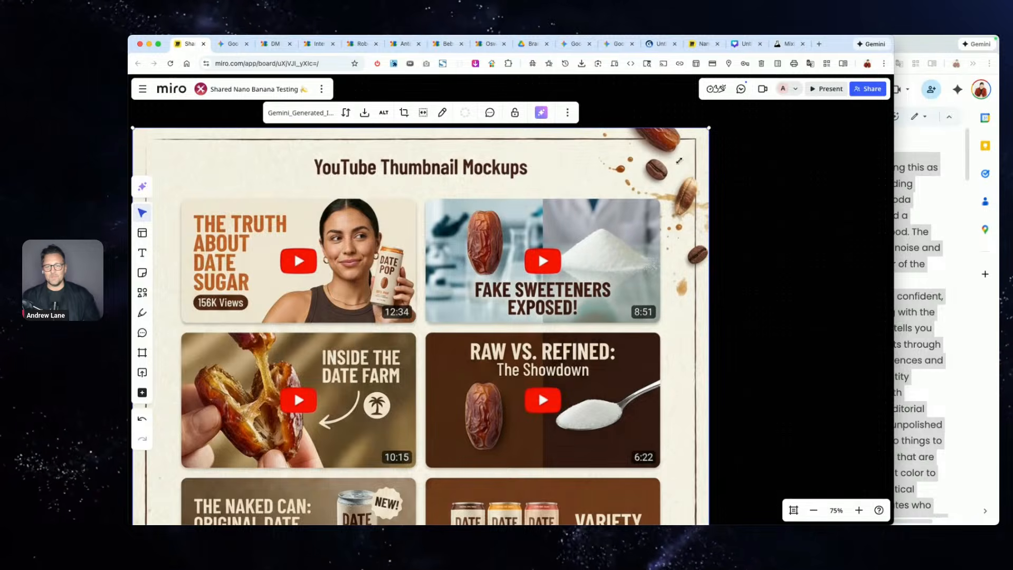
{"action": "left_click", "coordinate": [762, 199]}
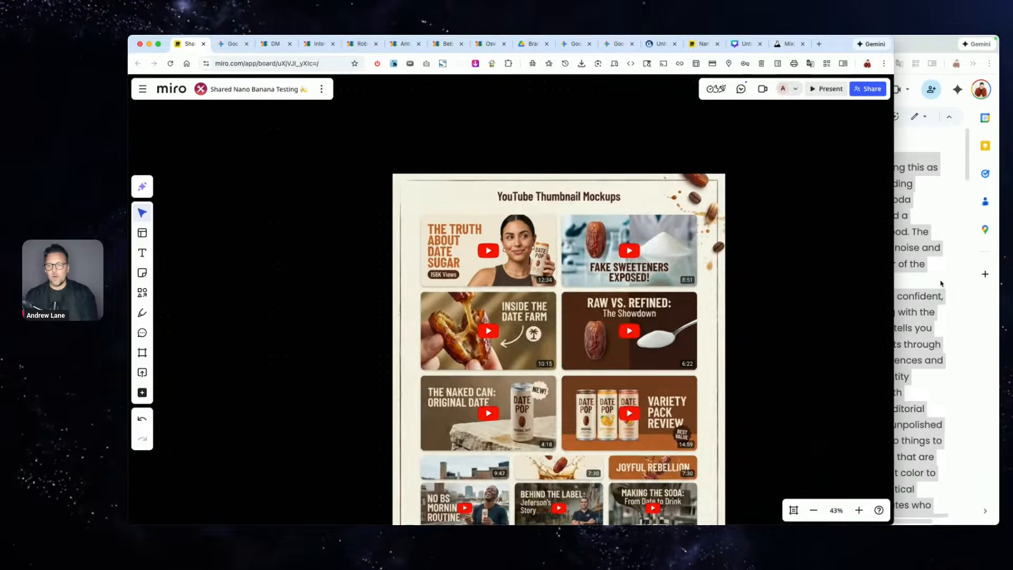
{"action": "left_click", "coordinate": [904, 243]}
{"action": "left_click", "coordinate": [405, 235]}
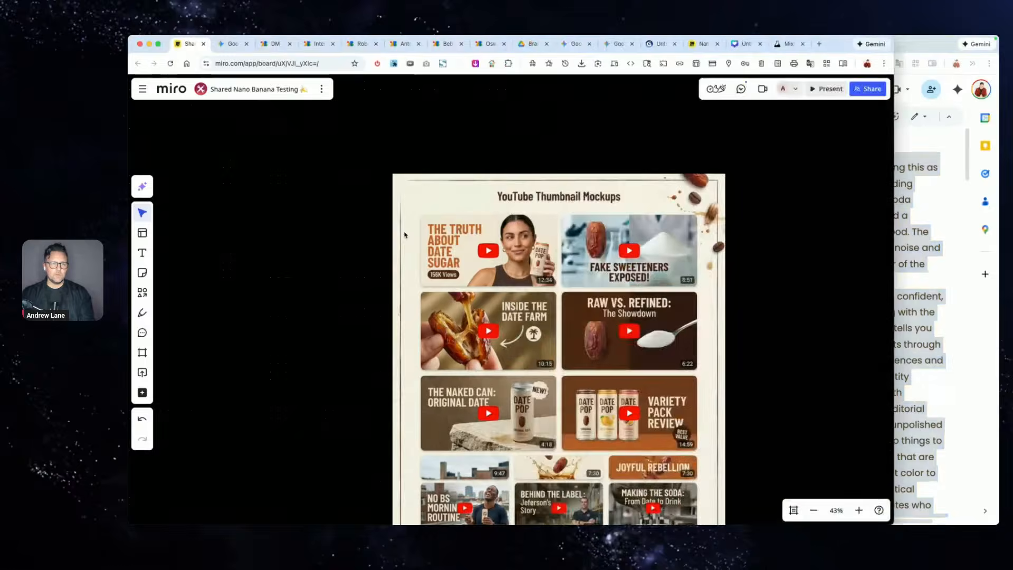
- Switch to the Gemini conversation with the Sales Funnel Mockups and download the generated image at full size
{"action": "left_click", "coordinate": [579, 42]}
{"action": "scroll", "coordinate": [475, 211], "scroll_direction": "down", "scroll_amount": 5}
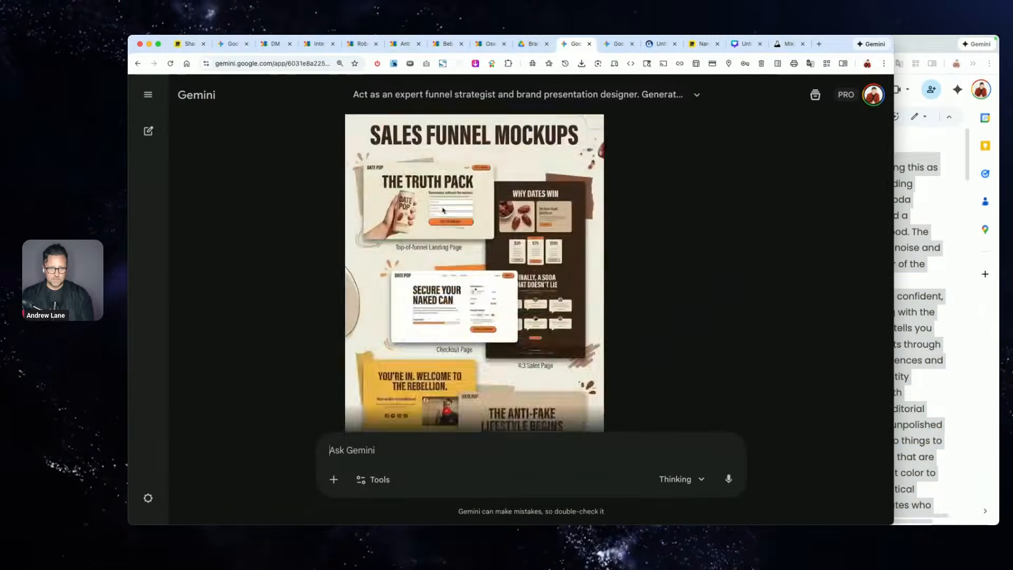
{"action": "scroll", "coordinate": [443, 210], "scroll_direction": "up", "scroll_amount": 3}
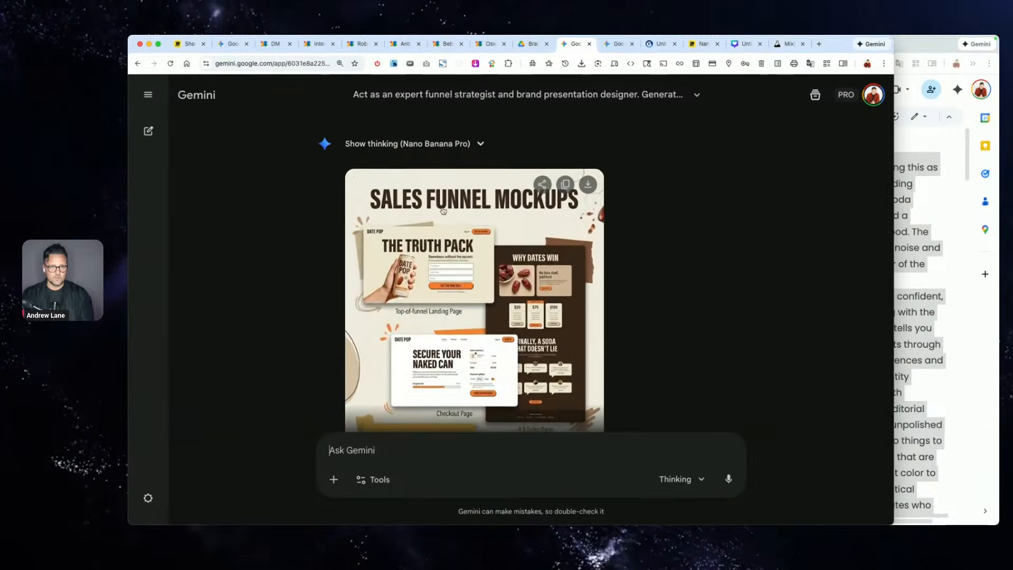
{"action": "left_click", "coordinate": [588, 188]}
- Look over the landing, checkout, sales, thank-you and welcome pages in the generated Sales Funnel Mockups image
{"action": "scroll", "coordinate": [496, 328], "scroll_direction": "down", "scroll_amount": 3}
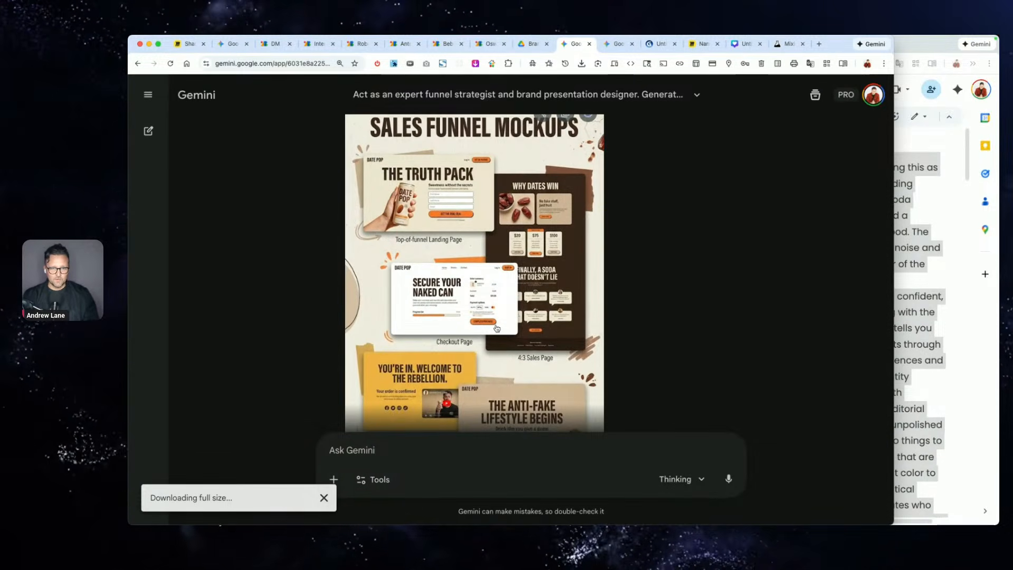
{"action": "scroll", "coordinate": [496, 328], "scroll_direction": "down", "scroll_amount": 2}
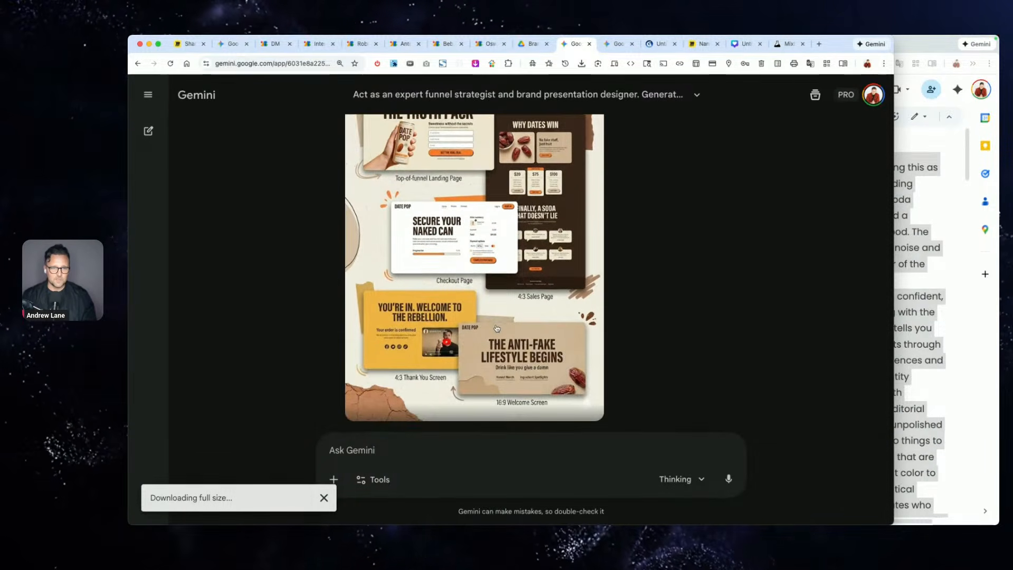
{"action": "scroll", "coordinate": [475, 271], "scroll_direction": "up", "scroll_amount": 7}
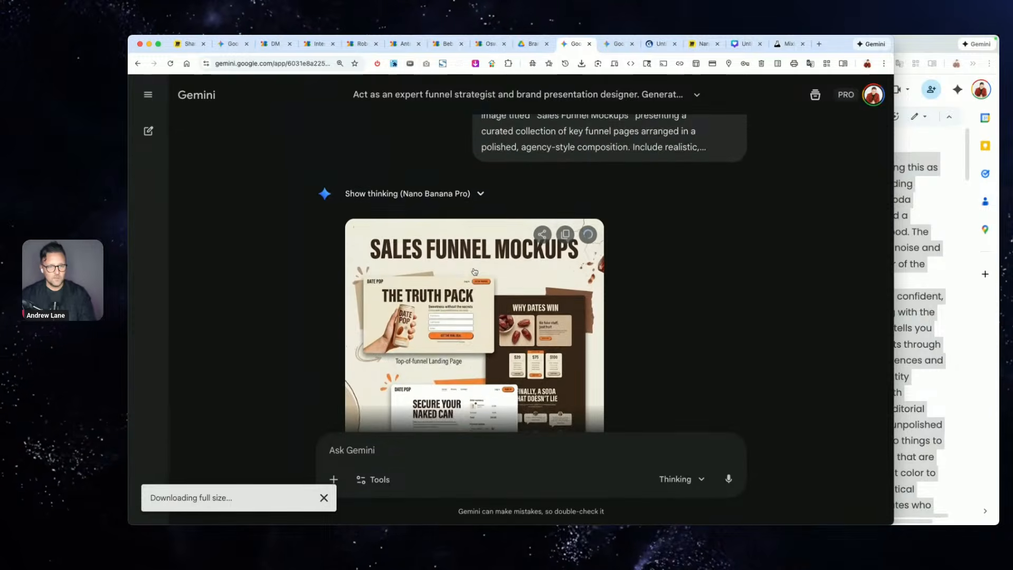
{"action": "scroll", "coordinate": [475, 272], "scroll_direction": "down", "scroll_amount": 3}
{"action": "scroll", "coordinate": [474, 272], "scroll_direction": "down", "scroll_amount": 1}
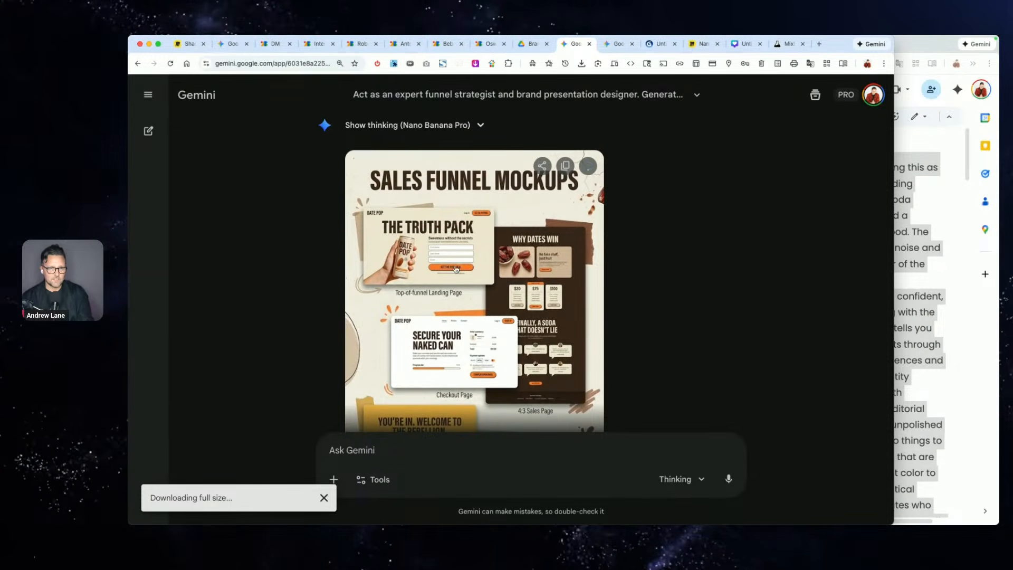
{"action": "scroll", "coordinate": [483, 301], "scroll_direction": "down", "scroll_amount": 3}
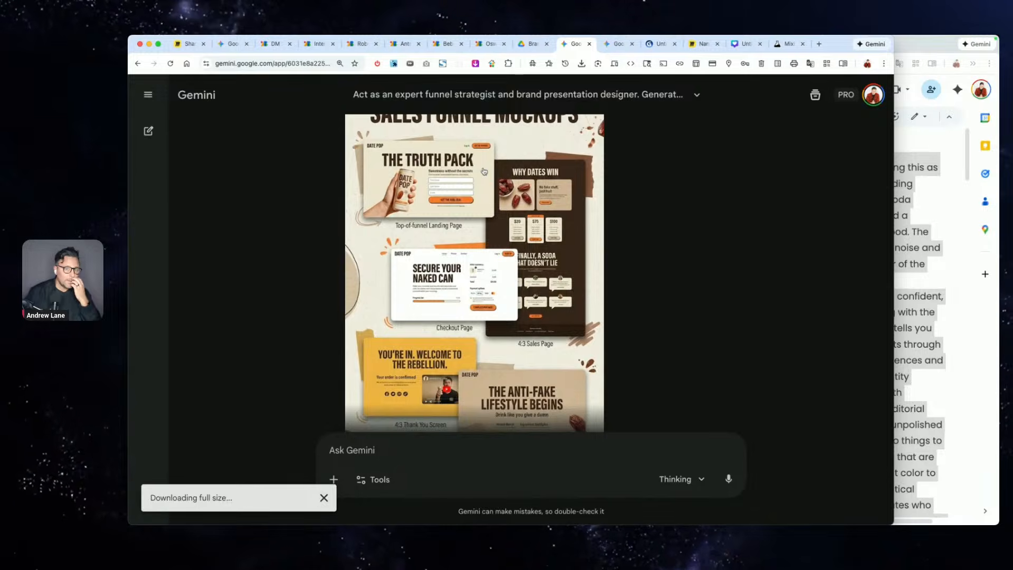
{"action": "scroll", "coordinate": [460, 324], "scroll_direction": "down", "scroll_amount": 3}
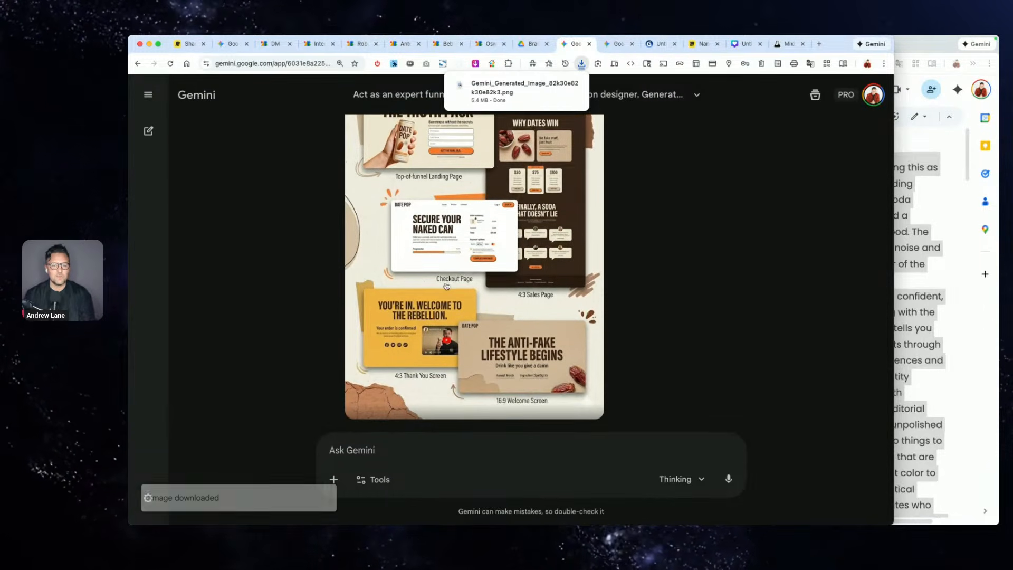
{"action": "scroll", "coordinate": [447, 286], "scroll_direction": "up", "scroll_amount": 5}
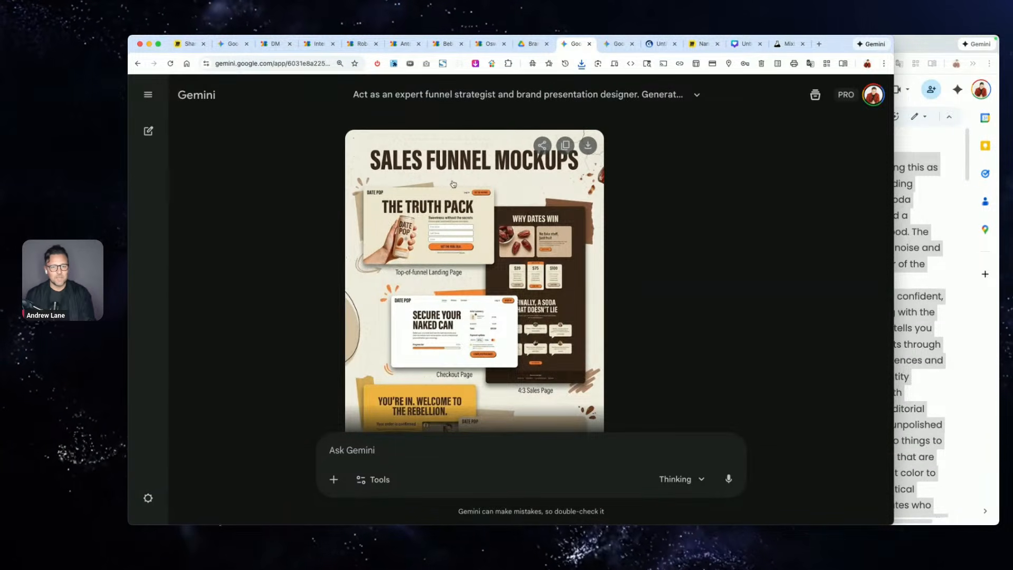
- Return to the Miro board and place the downloaded Sales Funnel Mockups image beside the YouTube thumbnails mockup
{"action": "left_click", "coordinate": [187, 44]}
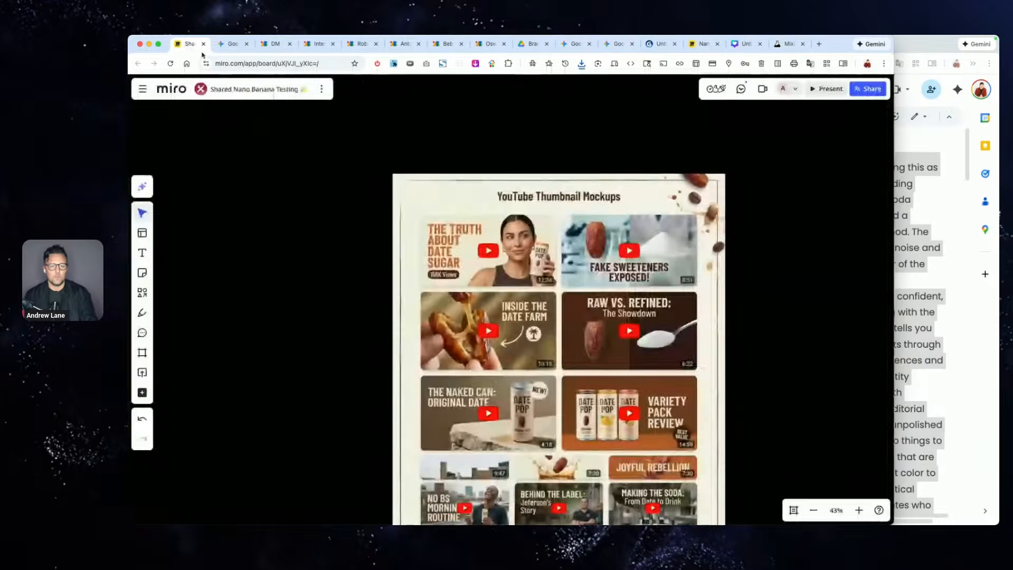
{"action": "scroll", "coordinate": [681, 286], "scroll_direction": "down", "scroll_amount": 5}
{"action": "scroll", "coordinate": [681, 286], "scroll_direction": "down", "scroll_amount": 2}
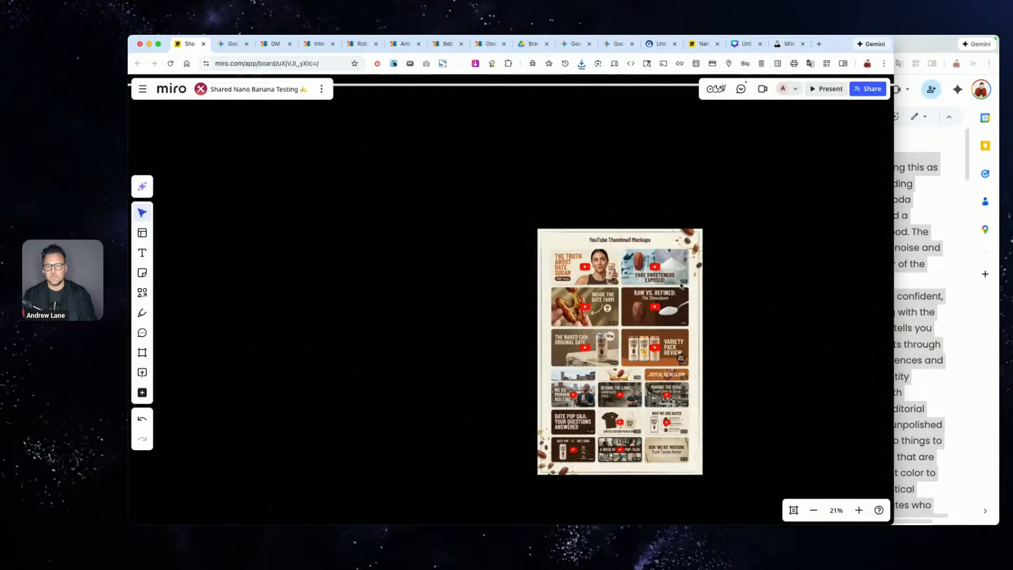
{"action": "scroll", "coordinate": [690, 287], "scroll_direction": "right", "scroll_amount": 5}
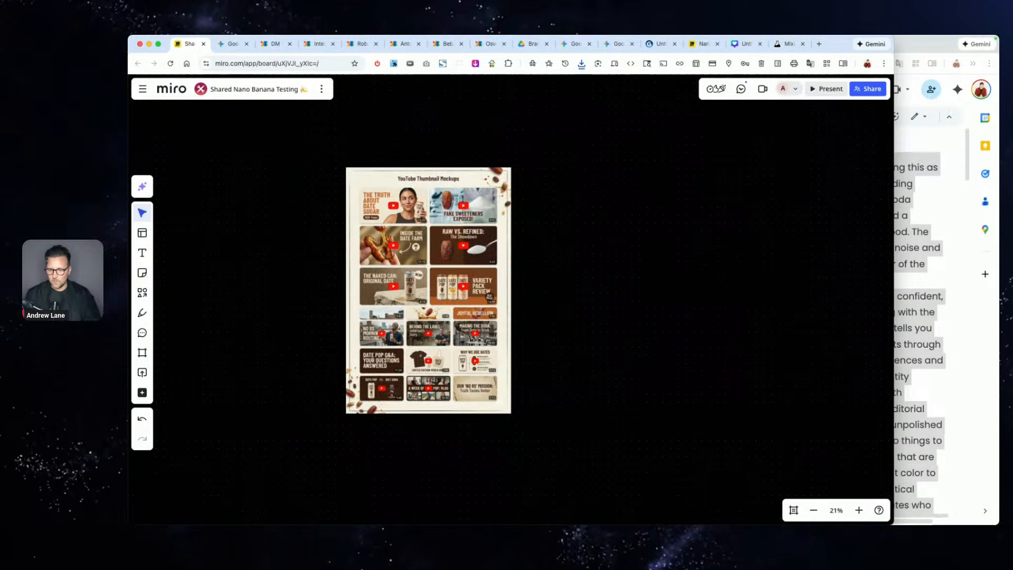
{"action": "key", "text": "space"}
{"action": "key", "text": "space"}
{"action": "left_click_drag", "start_coordinate": [1010, 258], "coordinate": [607, 294]}
- Switch to the AI Mood Board Prompts page in Notion, close the open prompt and clear the "sales" search from the gallery
{"action": "left_click", "coordinate": [981, 254]}
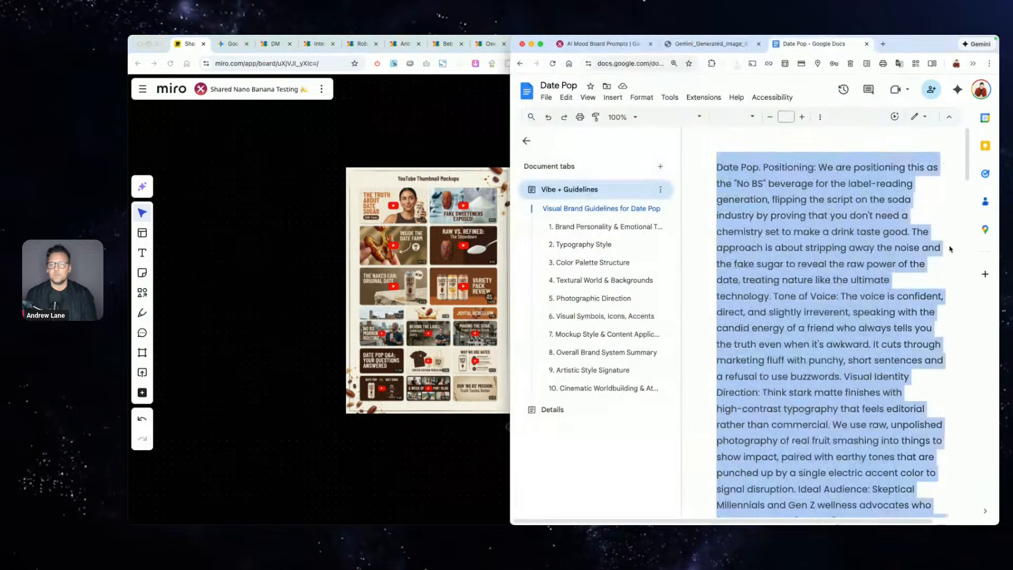
{"action": "left_click", "coordinate": [604, 44]}
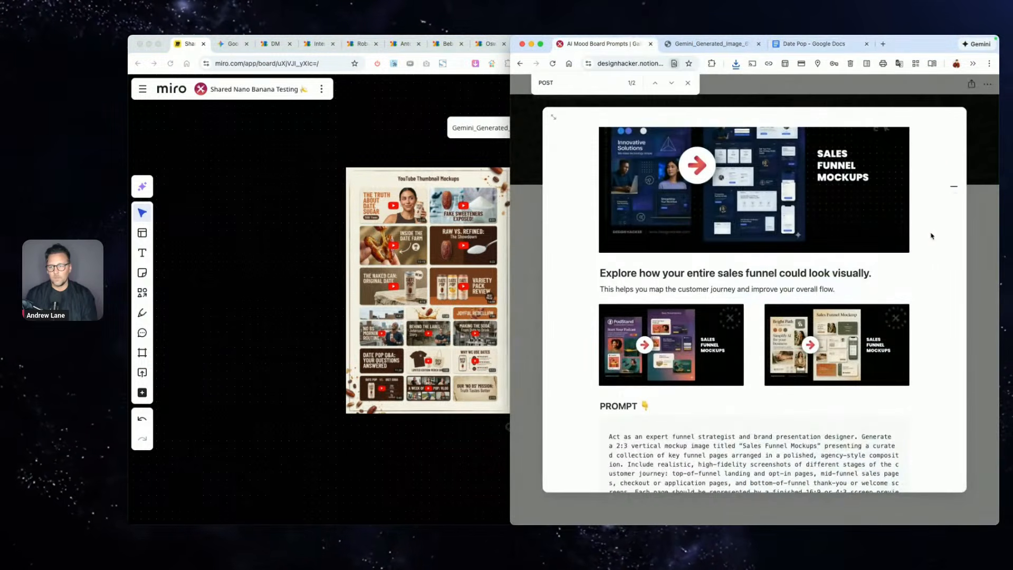
{"action": "key", "text": "Escape"}
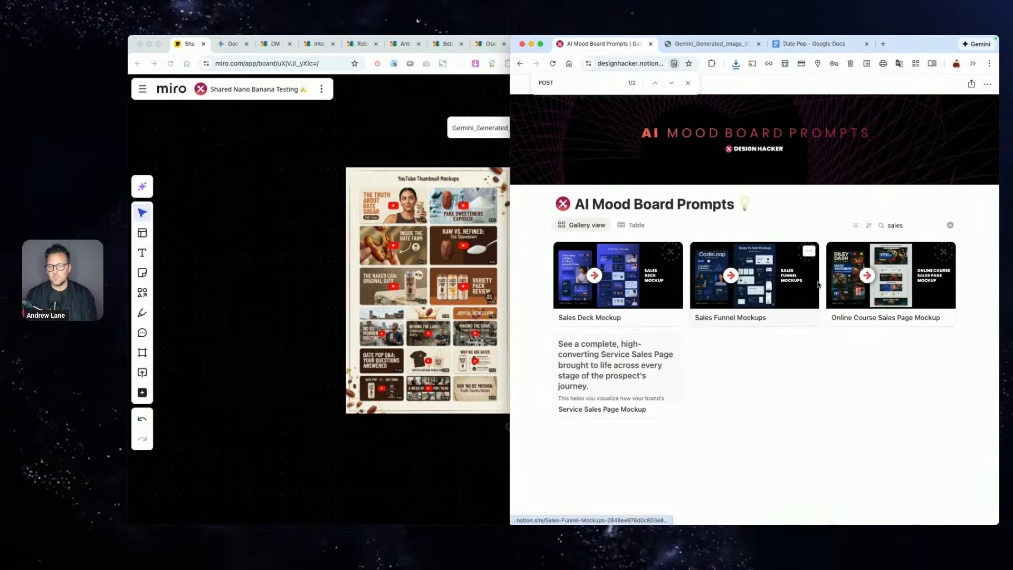
{"action": "left_click", "coordinate": [950, 225]}
{"action": "scroll", "coordinate": [977, 301], "scroll_direction": "down", "scroll_amount": 1}
{"action": "scroll", "coordinate": [645, 412], "scroll_direction": "down", "scroll_amount": 3}
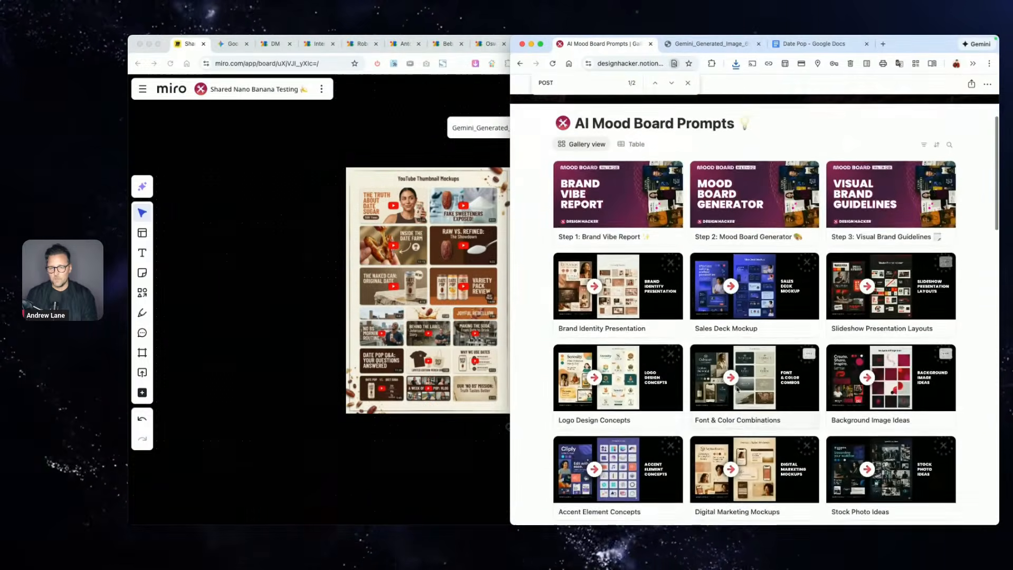
- Open the Accent Element Concepts entry and copy its prompt to the clipboard
{"action": "left_click", "coordinate": [644, 413]}
{"action": "scroll", "coordinate": [830, 300], "scroll_direction": "down", "scroll_amount": 5}
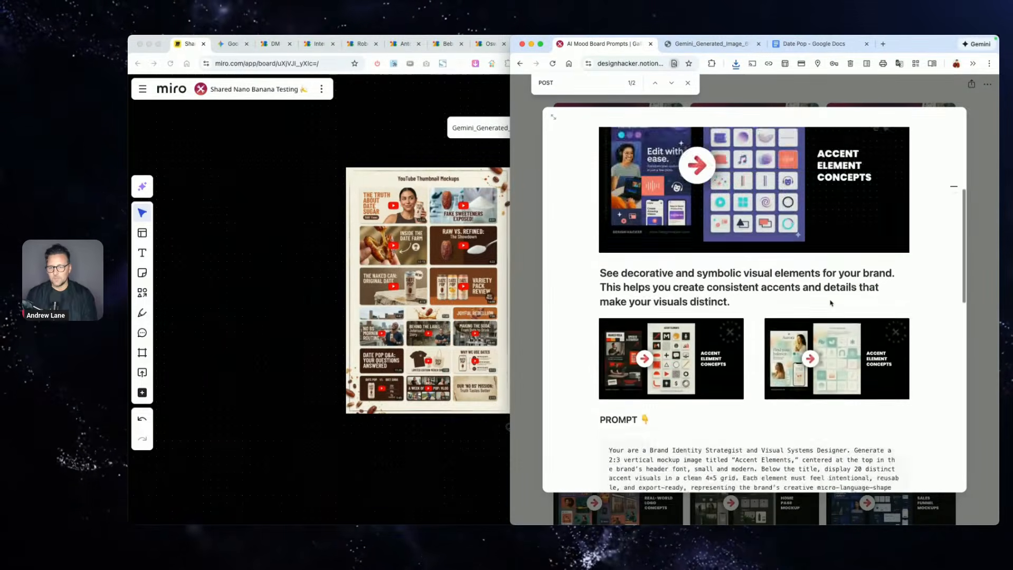
{"action": "left_click", "coordinate": [891, 396]}
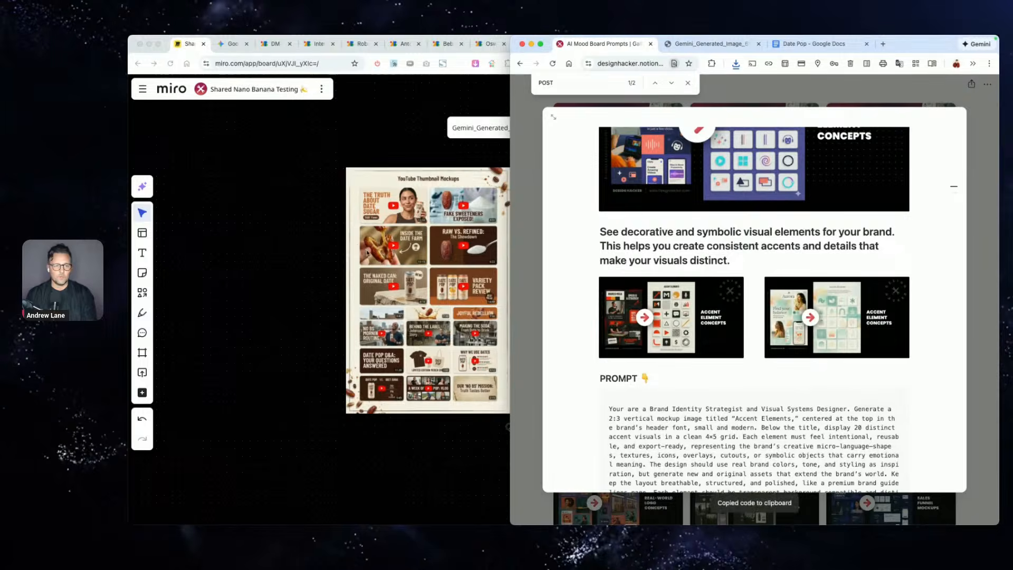
- Switch to Gemini, start a new chat and paste the copied Accent Elements prompt into the message
{"action": "key", "text": "super+grave"}
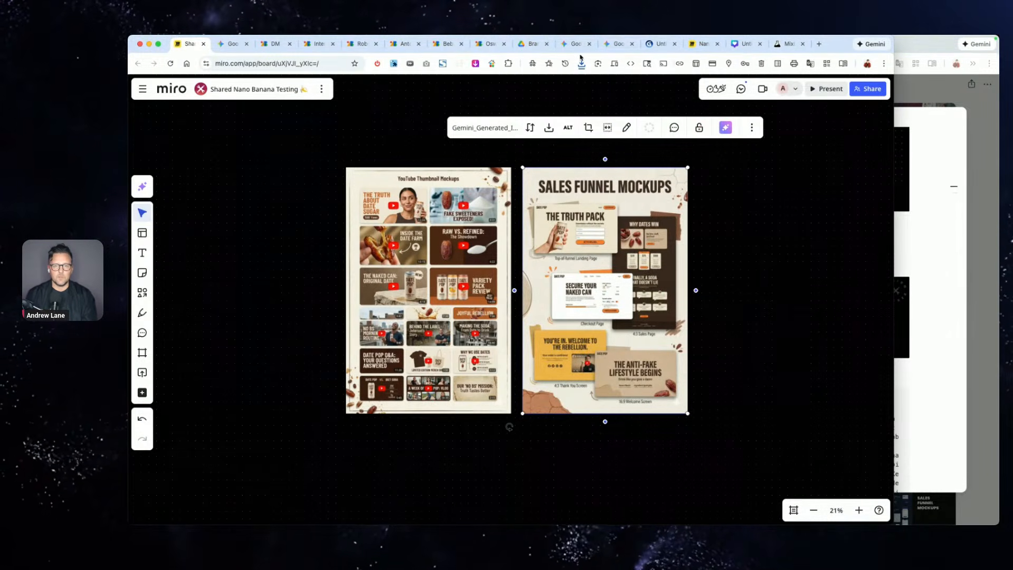
{"action": "left_click", "coordinate": [619, 44]}
{"action": "left_click", "coordinate": [148, 130]}
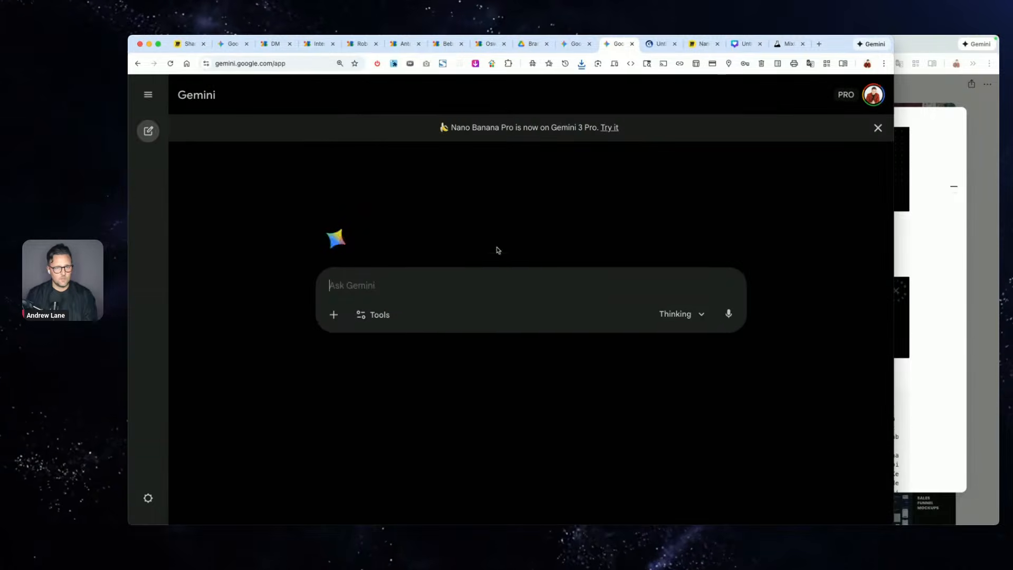
{"action": "key", "text": "super+v"}
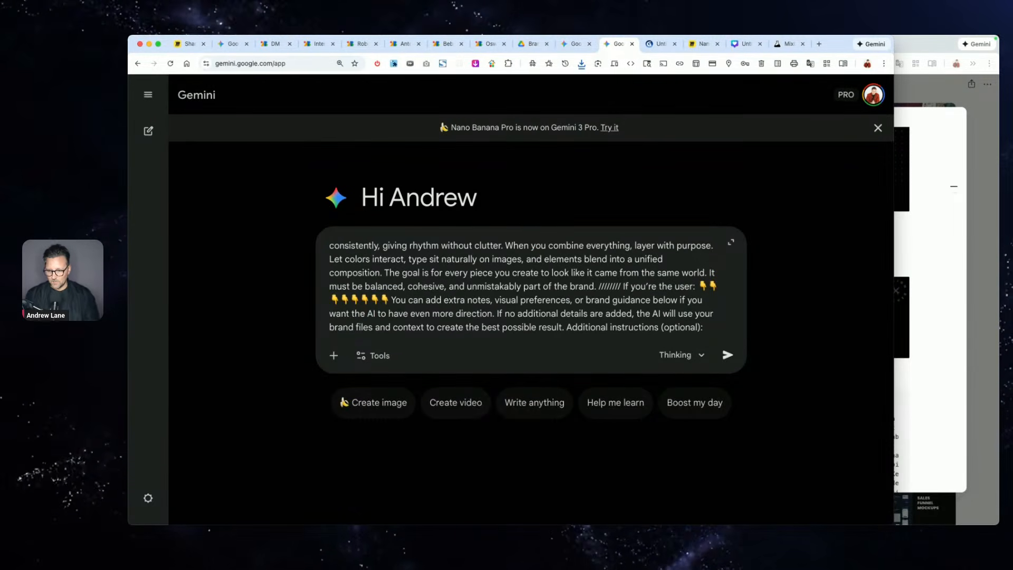
- Attach the Sales Funnel Mockups image and the Date Pop mood board to the Accent Elements prompt and send it
{"action": "left_click_drag", "start_coordinate": [1003, 273], "coordinate": [528, 306]}
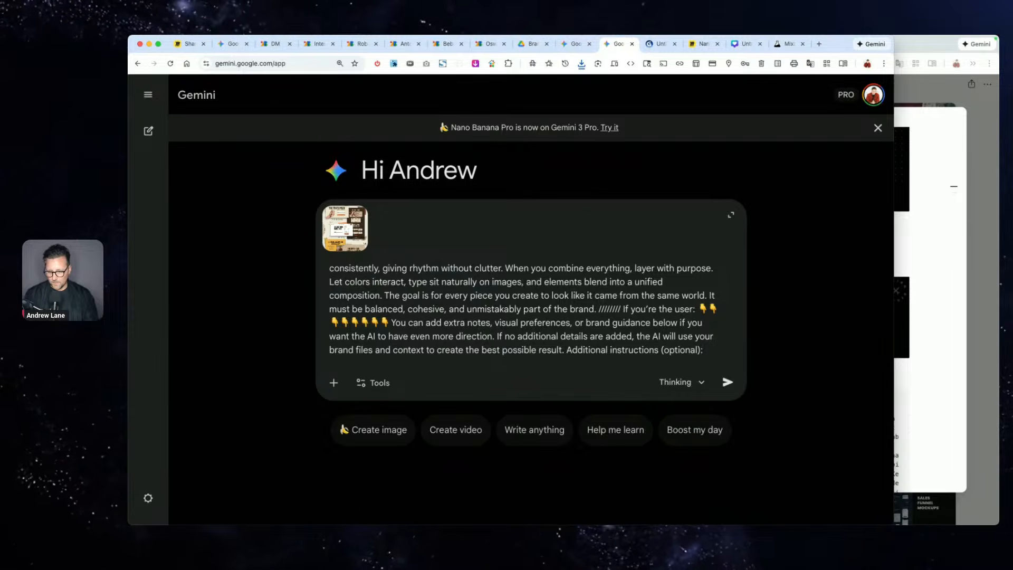
{"action": "key", "text": "space"}
{"action": "key", "text": "space"}
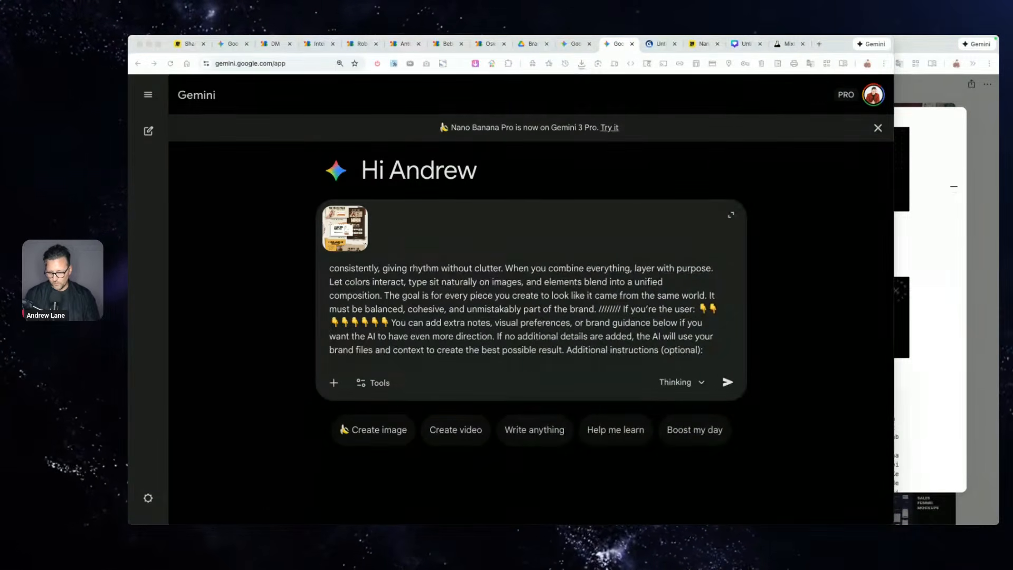
{"action": "left_click_drag", "start_coordinate": [939, 317], "coordinate": [475, 280]}
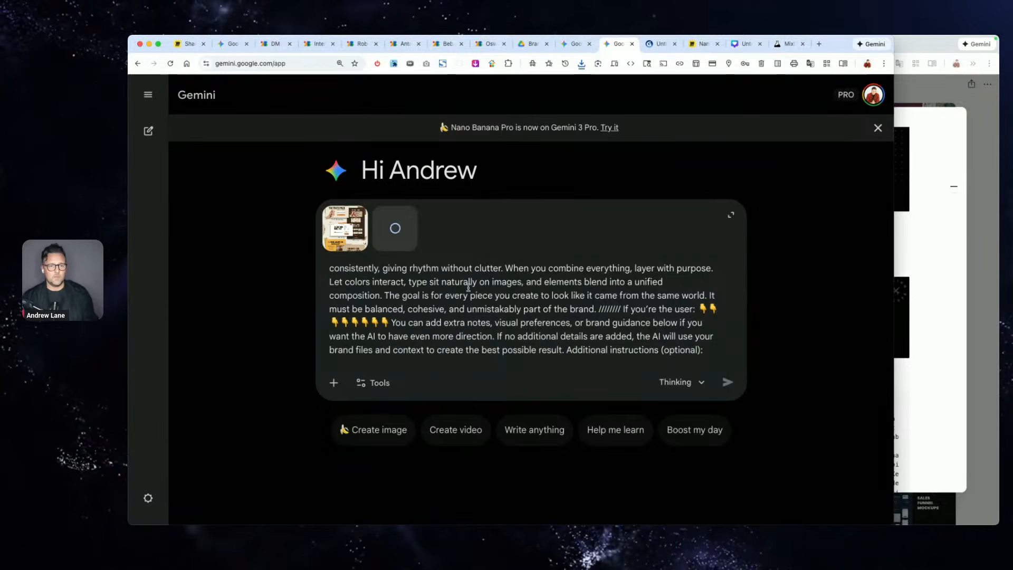
{"action": "left_click", "coordinate": [728, 382]}
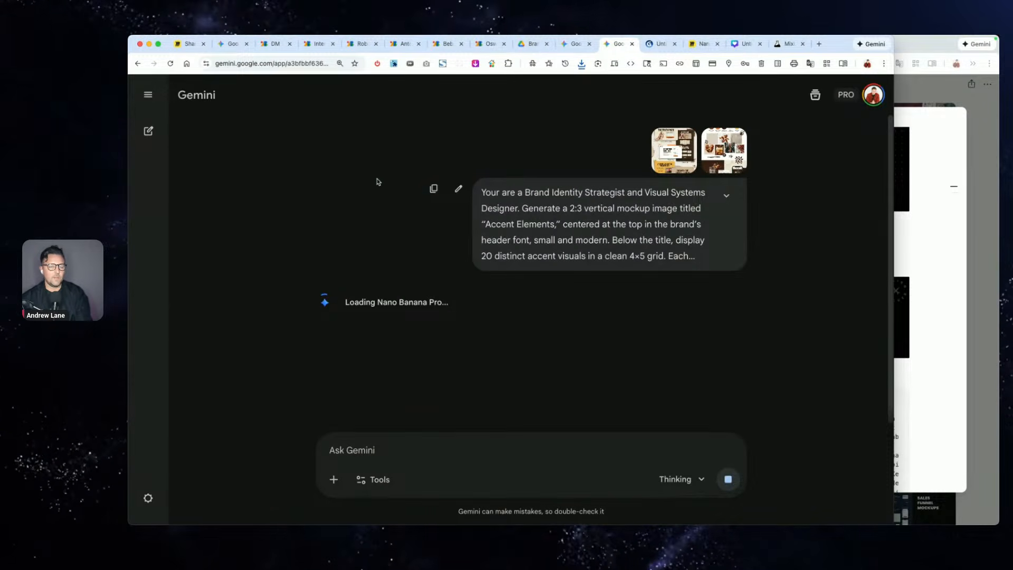
- Close the DM Sans tab and the other open font tabs, leaving the Drive Brand Assets folder open
{"action": "left_click", "coordinate": [317, 46]}
{"action": "key", "text": "super+w"}
{"action": "key", "text": "super+w"}
{"action": "key", "text": "super+w"}
{"action": "key", "text": "super+w"}
{"action": "key", "text": "super+w"}
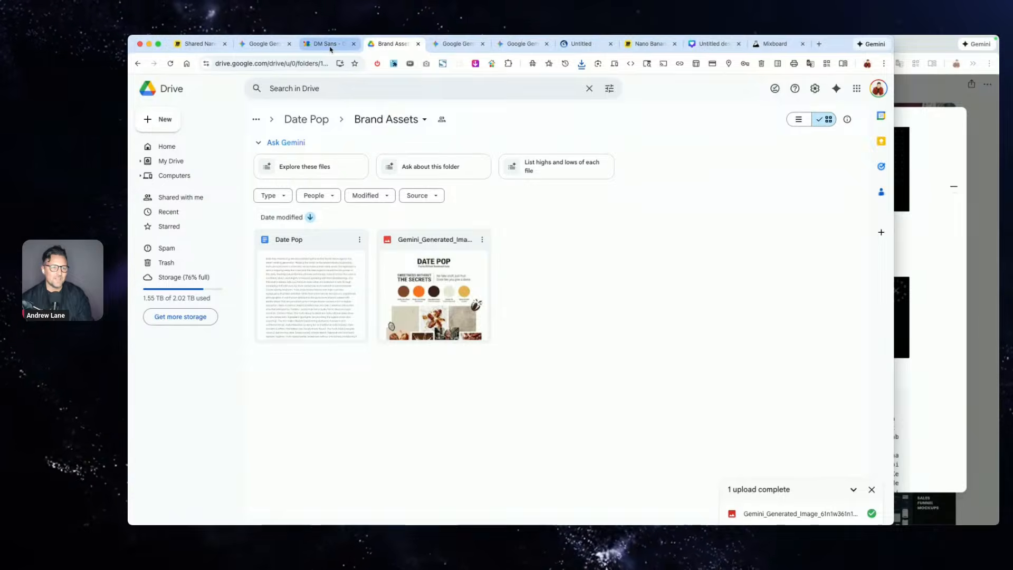
{"action": "left_click", "coordinate": [354, 44]}
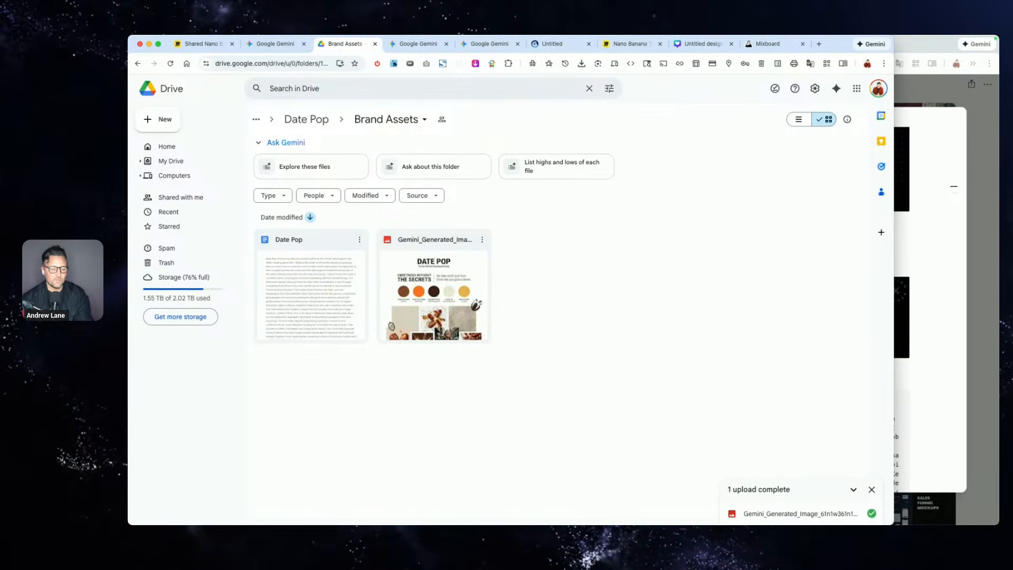
- Examine the FLOW album in Google Photos, including its YouTube Thumbnail Mockups image, and return to the Drive window
{"action": "key", "text": "super+Tab"}
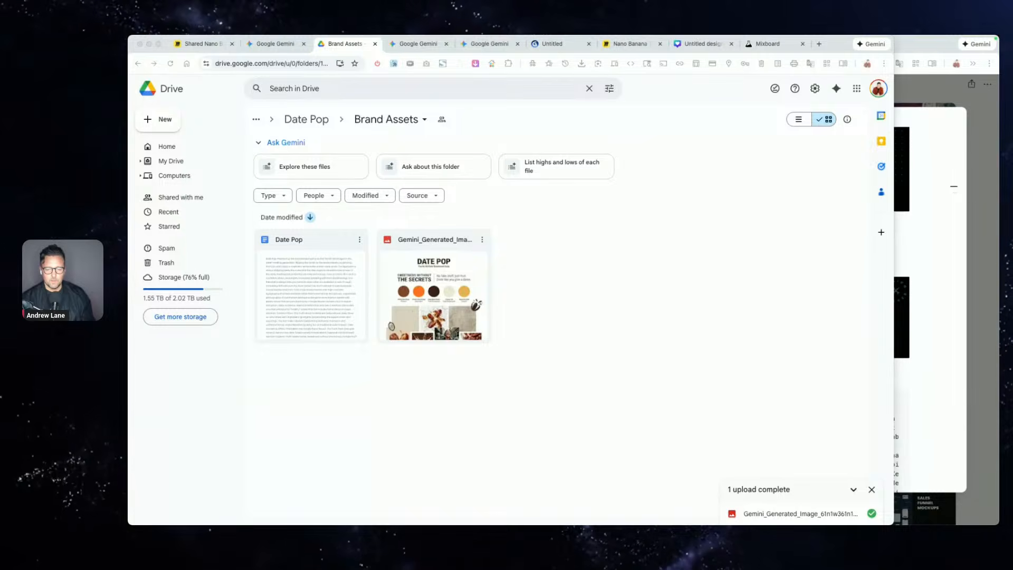
{"action": "left_click_drag", "start_coordinate": [692, 520], "coordinate": [722, 71]}
{"action": "double_click", "coordinate": [720, 70]}
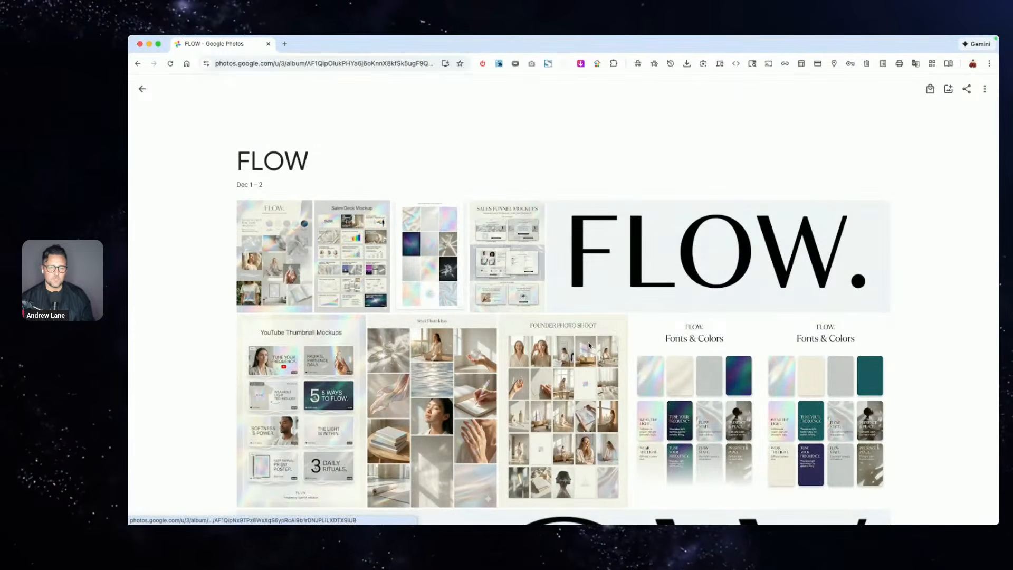
{"action": "scroll", "coordinate": [600, 351], "scroll_direction": "down", "scroll_amount": 7}
{"action": "scroll", "coordinate": [600, 351], "scroll_direction": "up", "scroll_amount": 7}
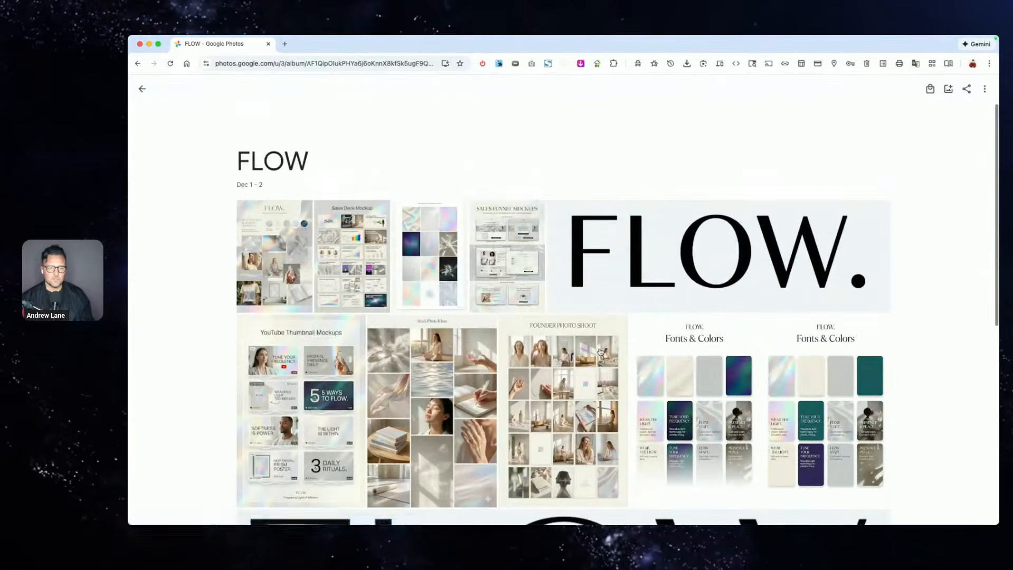
{"action": "scroll", "coordinate": [441, 432], "scroll_direction": "down", "scroll_amount": 1}
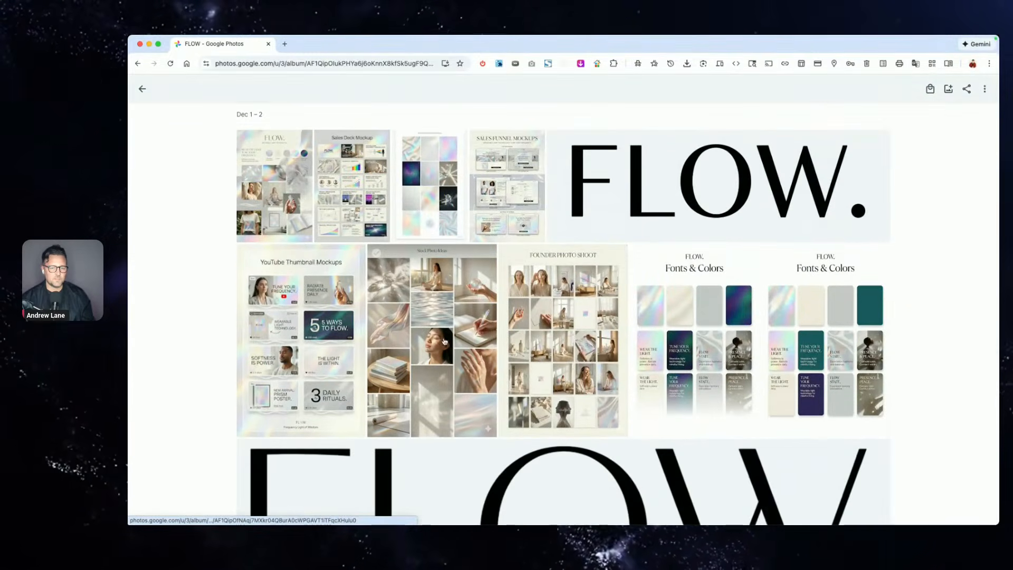
{"action": "left_click", "coordinate": [444, 340]}
{"action": "key", "text": "Left"}
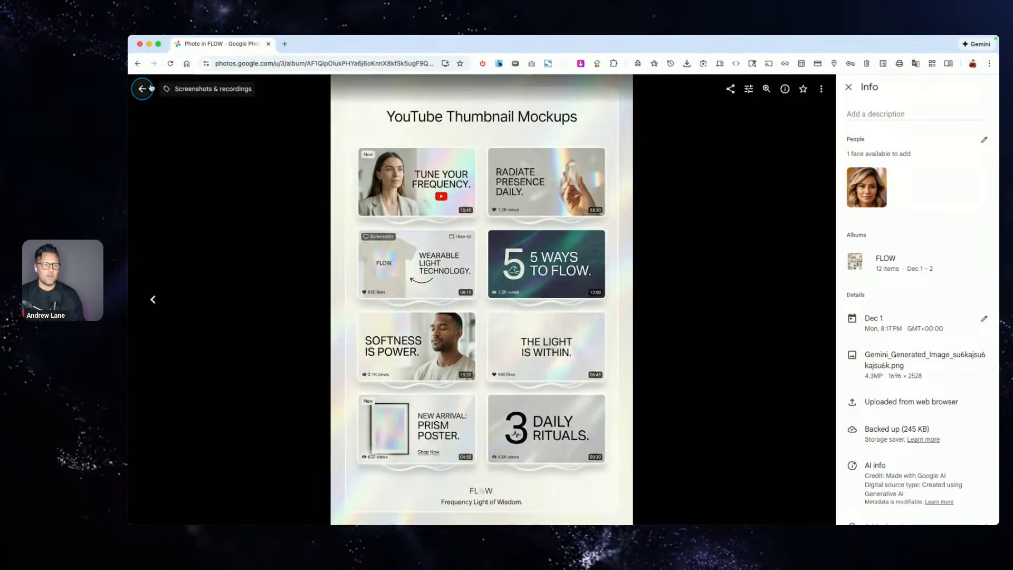
{"action": "key", "text": "Escape"}
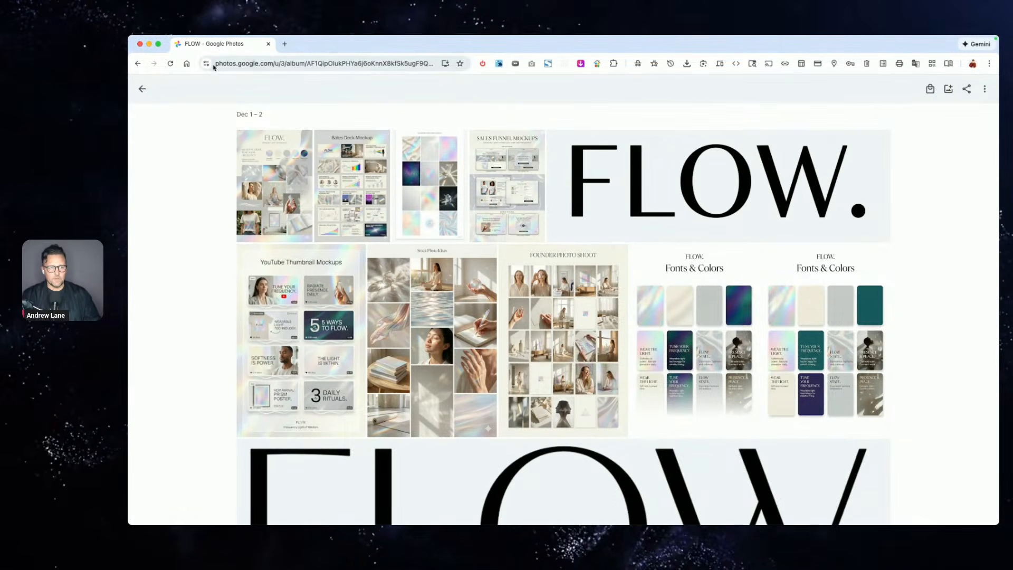
{"action": "left_click_drag", "start_coordinate": [216, 47], "coordinate": [217, 36]}
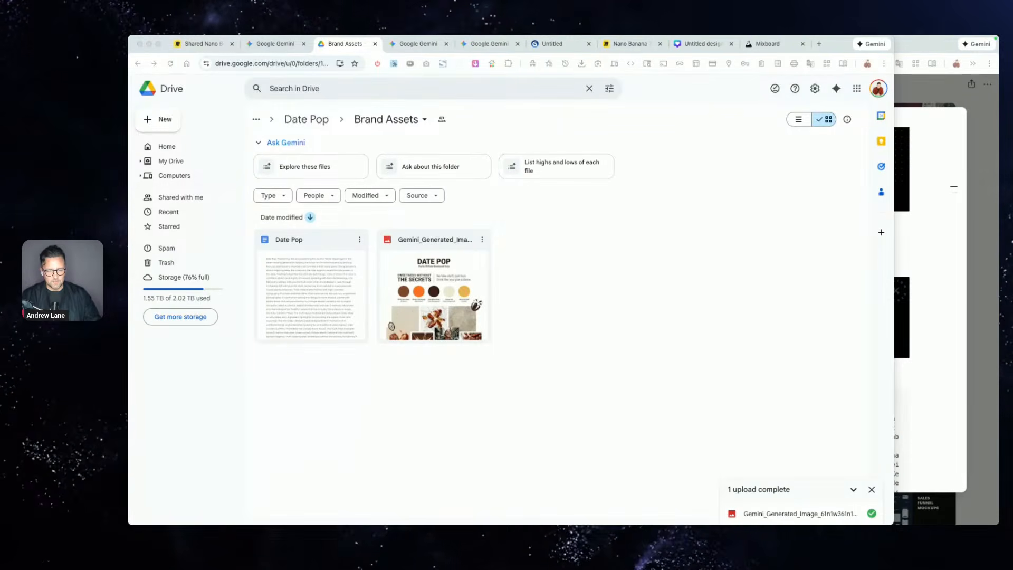
{"action": "left_click", "coordinate": [673, 214]}
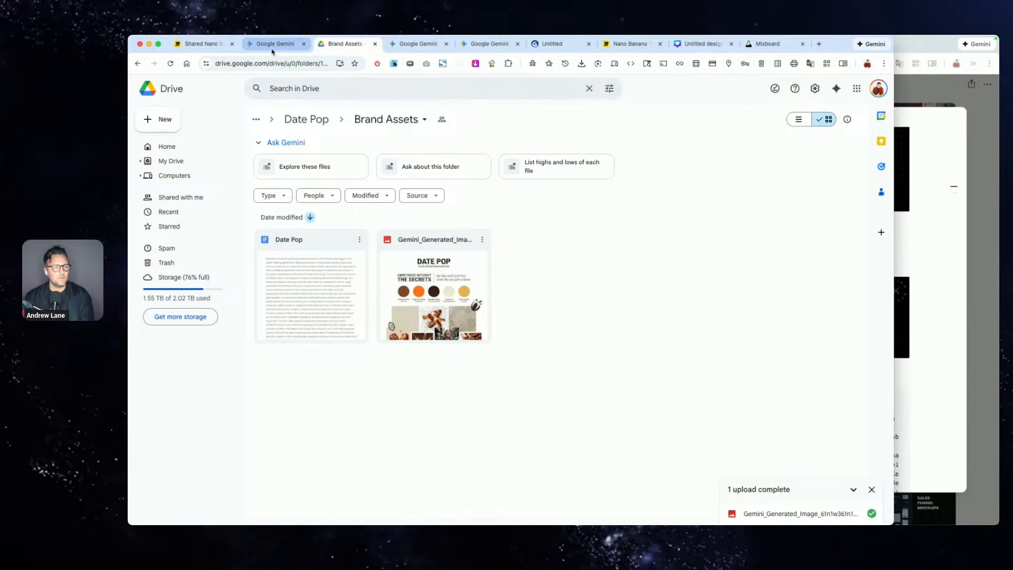
{"action": "left_click", "coordinate": [418, 44]}
{"action": "scroll", "coordinate": [668, 243], "scroll_direction": "down", "scroll_amount": 1}
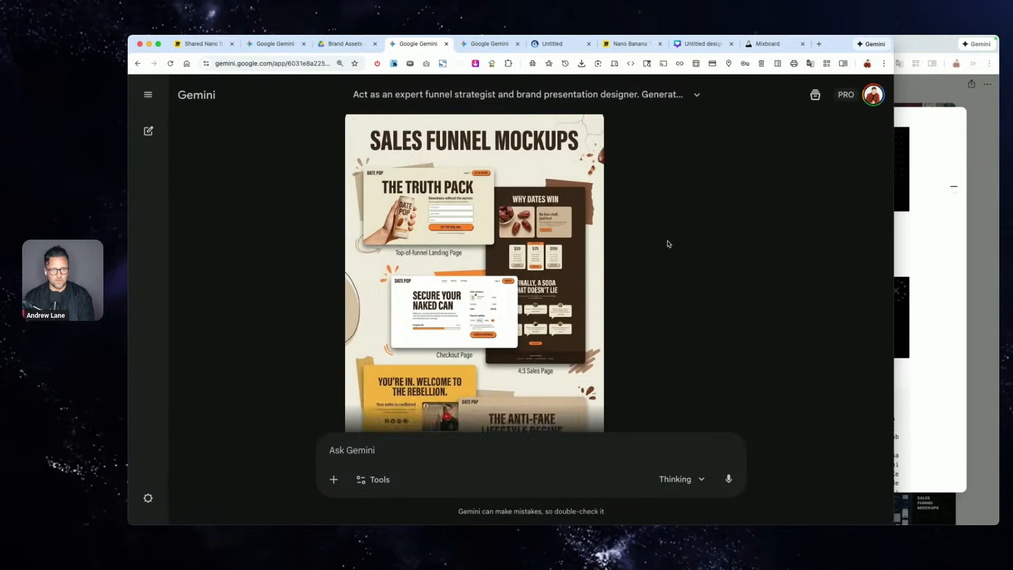
{"action": "scroll", "coordinate": [668, 244], "scroll_direction": "down", "scroll_amount": 3}
{"action": "scroll", "coordinate": [668, 243], "scroll_direction": "up", "scroll_amount": 5}
- Close the Canva design, the Nano Banana test board and the Untitled tab, keeping Mixboard open
{"action": "left_click", "coordinate": [705, 44]}
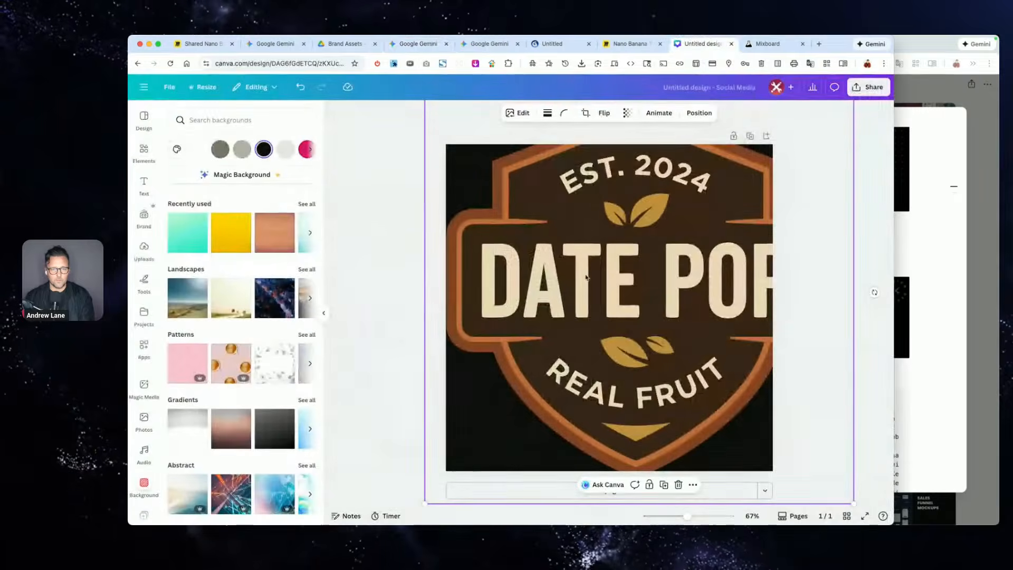
{"action": "key", "text": "super+w"}
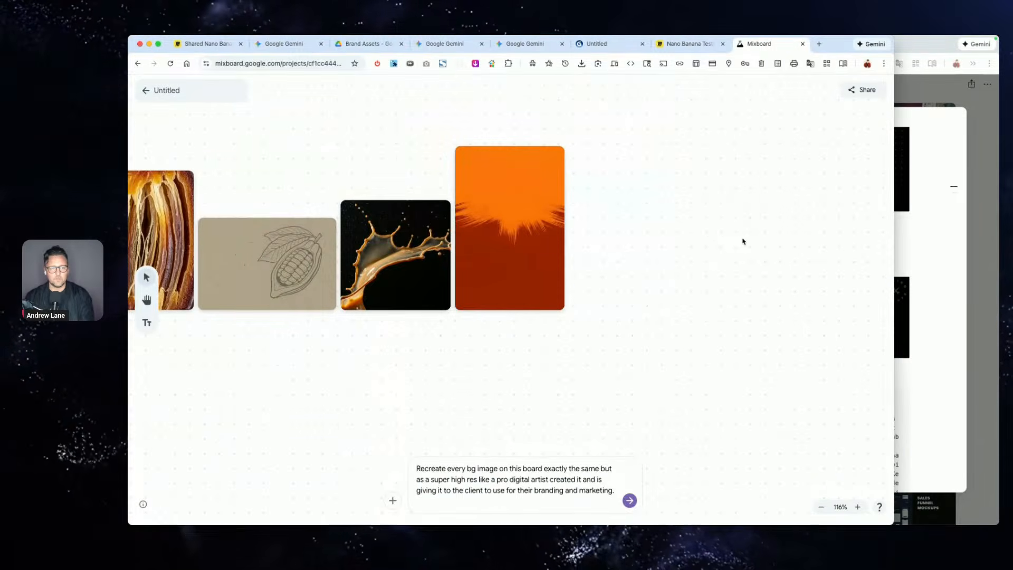
{"action": "scroll", "coordinate": [743, 241], "scroll_direction": "down", "scroll_amount": 2}
{"action": "scroll", "coordinate": [744, 241], "scroll_direction": "down", "scroll_amount": 5}
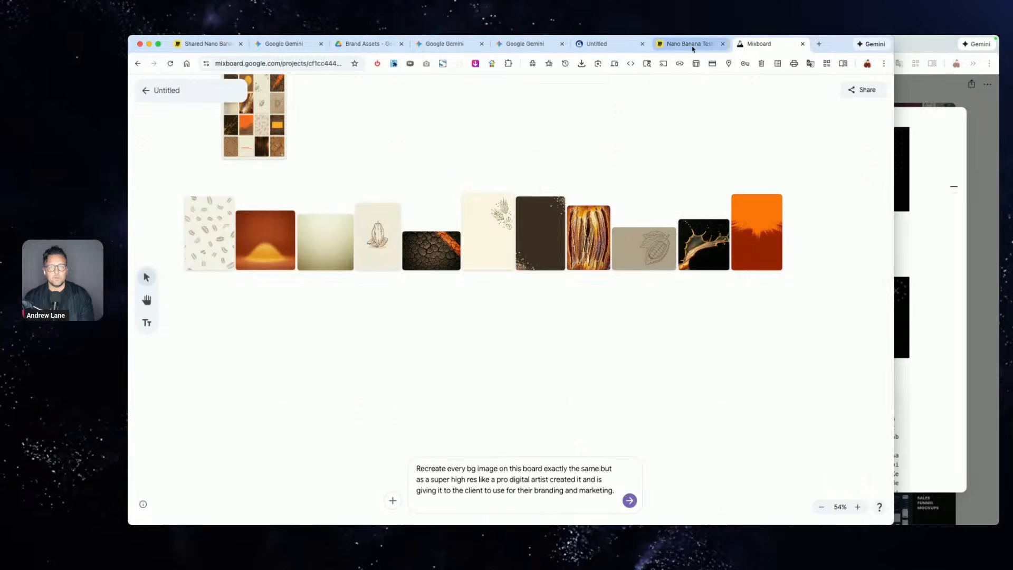
{"action": "left_click", "coordinate": [689, 44]}
{"action": "key", "text": "super+w"}
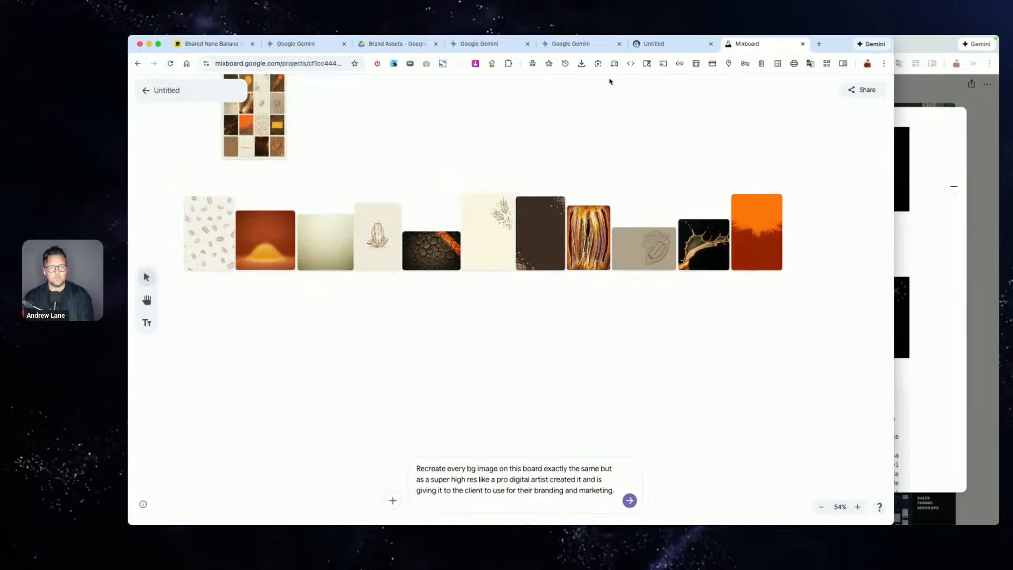
{"action": "left_click", "coordinate": [665, 44]}
{"action": "key", "text": "super+w"}
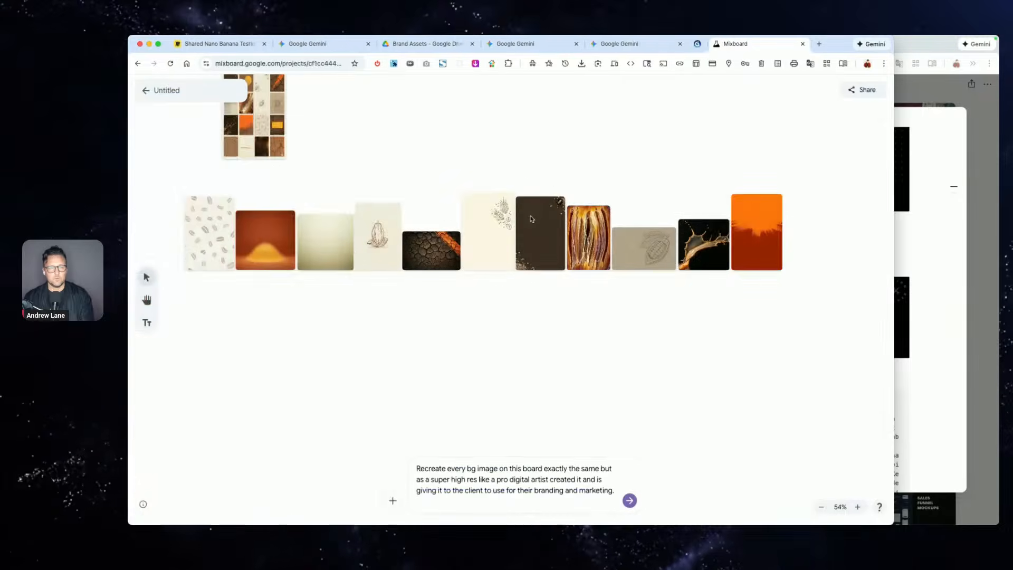
- Switch to the newest Gemini chat, enlarge the generated Accent Elements image and download it
{"action": "key", "text": "ctrl+shift+Tab"}
{"action": "scroll", "coordinate": [617, 217], "scroll_direction": "down", "scroll_amount": 5}
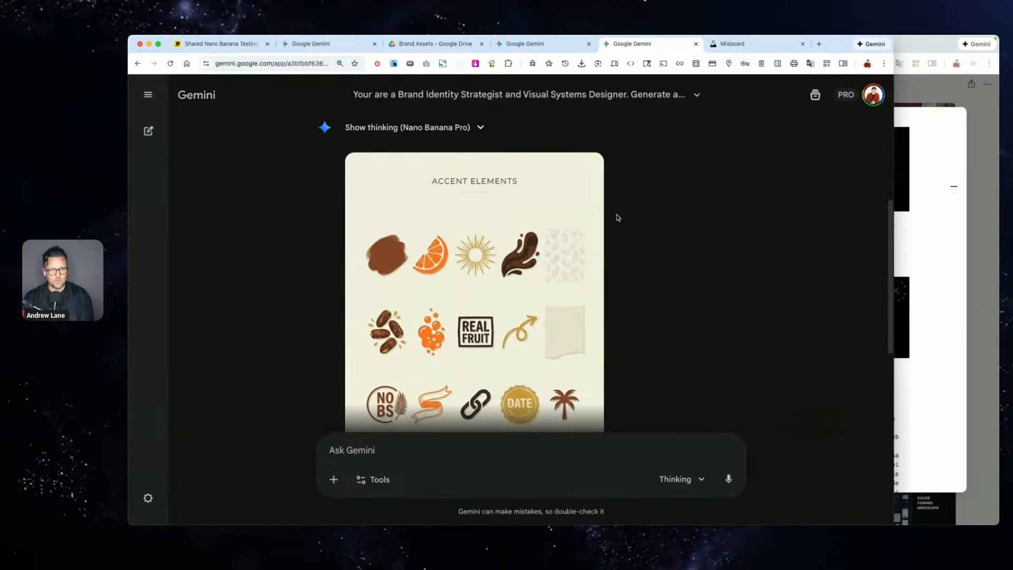
{"action": "left_click", "coordinate": [534, 254]}
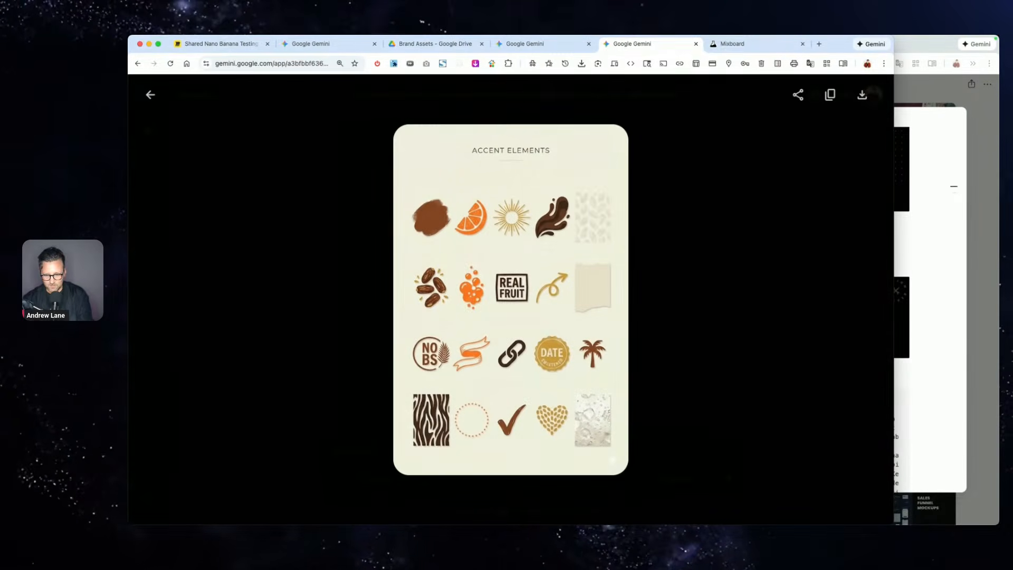
{"action": "key", "text": "super+Tab"}
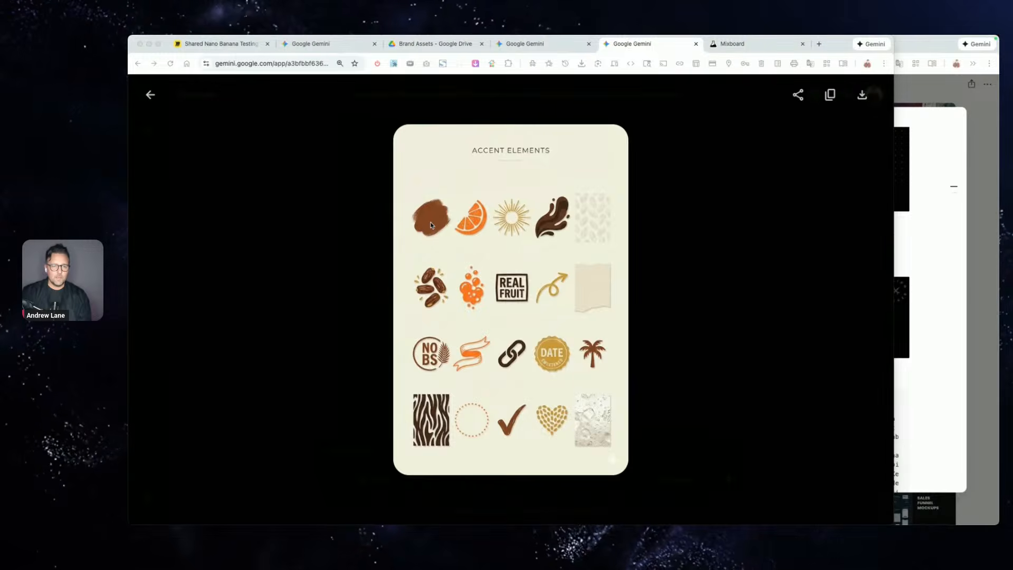
{"action": "left_click", "coordinate": [862, 95]}
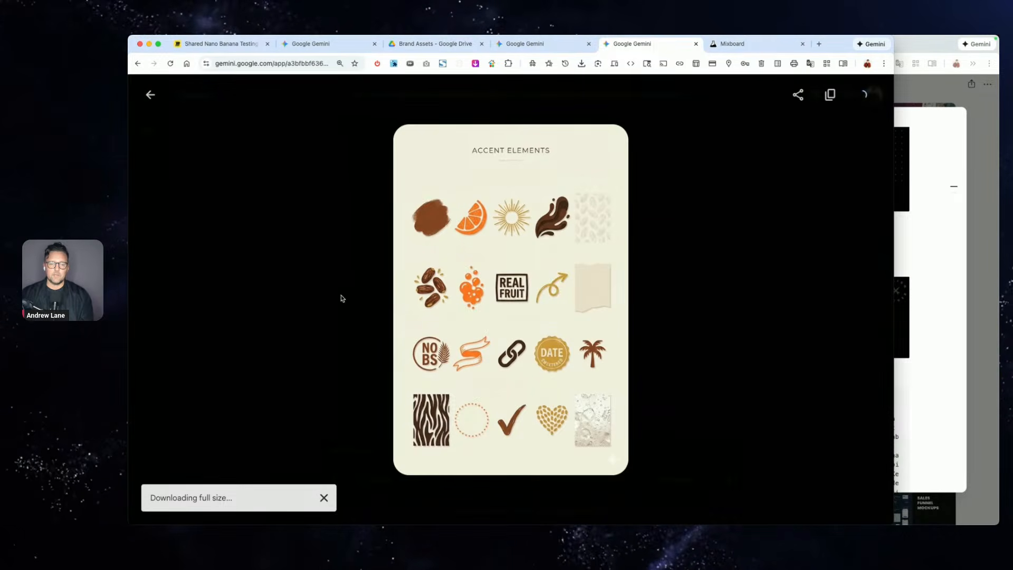
- Switch to the shared Miro board, shrink the Date Pop badge logo and place it beside the background images sheet
{"action": "left_click", "coordinate": [228, 44]}
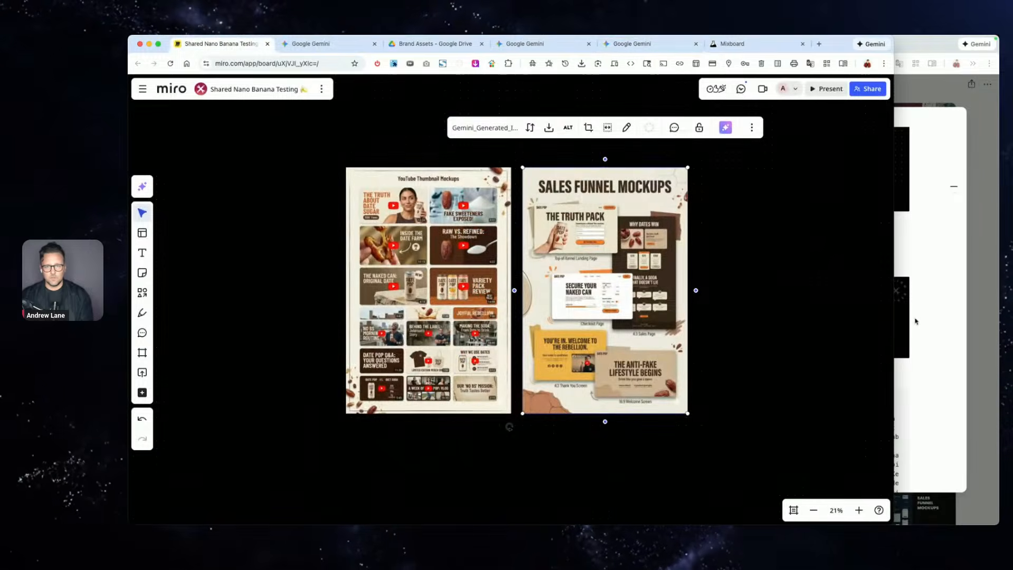
{"action": "scroll", "coordinate": [793, 352], "scroll_direction": "right", "scroll_amount": 3}
{"action": "scroll", "coordinate": [792, 352], "scroll_direction": "down", "scroll_amount": 1}
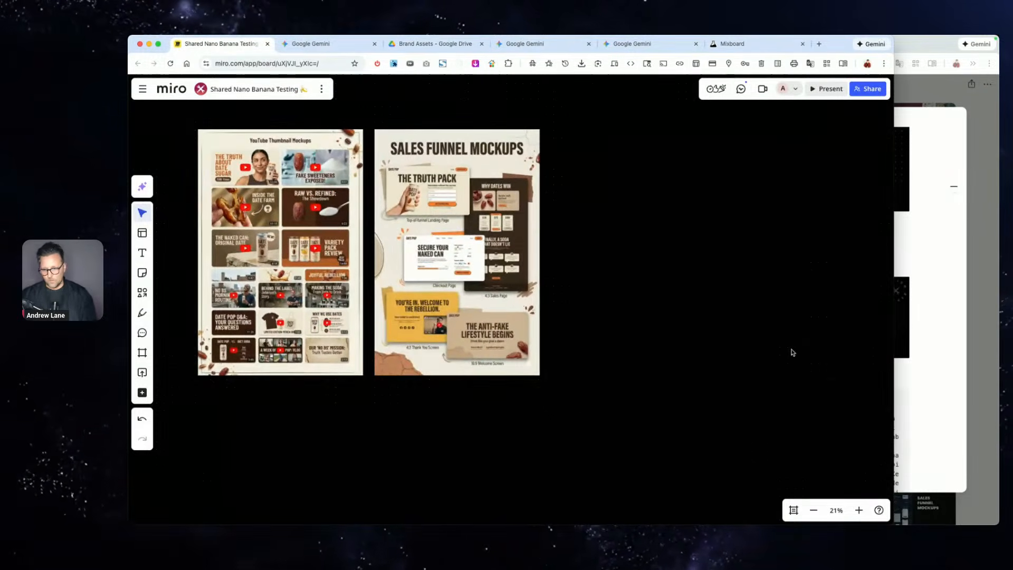
{"action": "scroll", "coordinate": [700, 353], "scroll_direction": "down", "scroll_amount": 1}
{"action": "scroll", "coordinate": [700, 352], "scroll_direction": "down", "scroll_amount": 4}
{"action": "scroll", "coordinate": [700, 353], "scroll_direction": "left", "scroll_amount": 10}
{"action": "scroll", "coordinate": [699, 353], "scroll_direction": "down", "scroll_amount": 3}
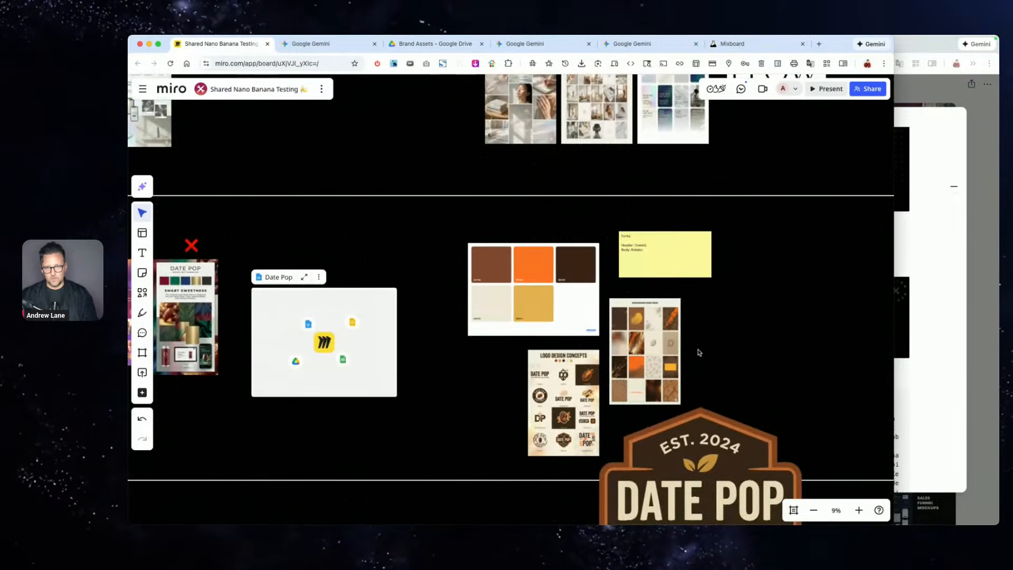
{"action": "left_click", "coordinate": [704, 416]}
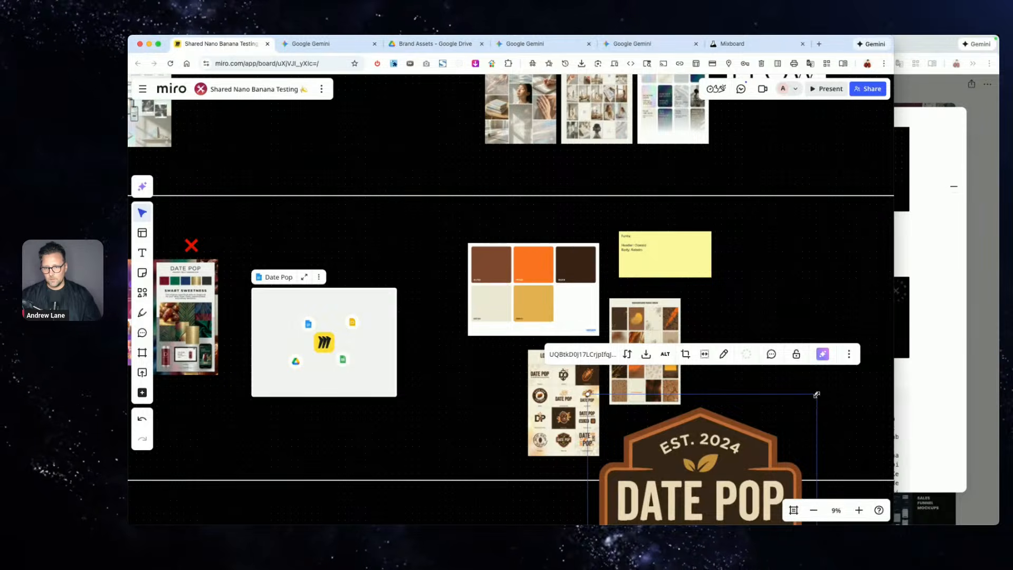
{"action": "left_click_drag", "start_coordinate": [817, 394], "coordinate": [739, 315]}
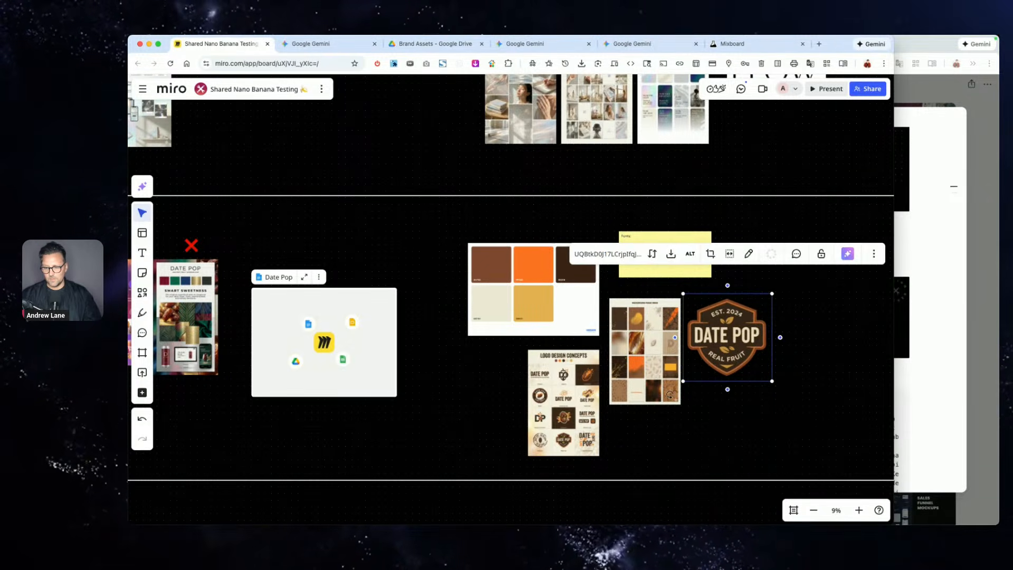
{"action": "left_click", "coordinate": [700, 433]}
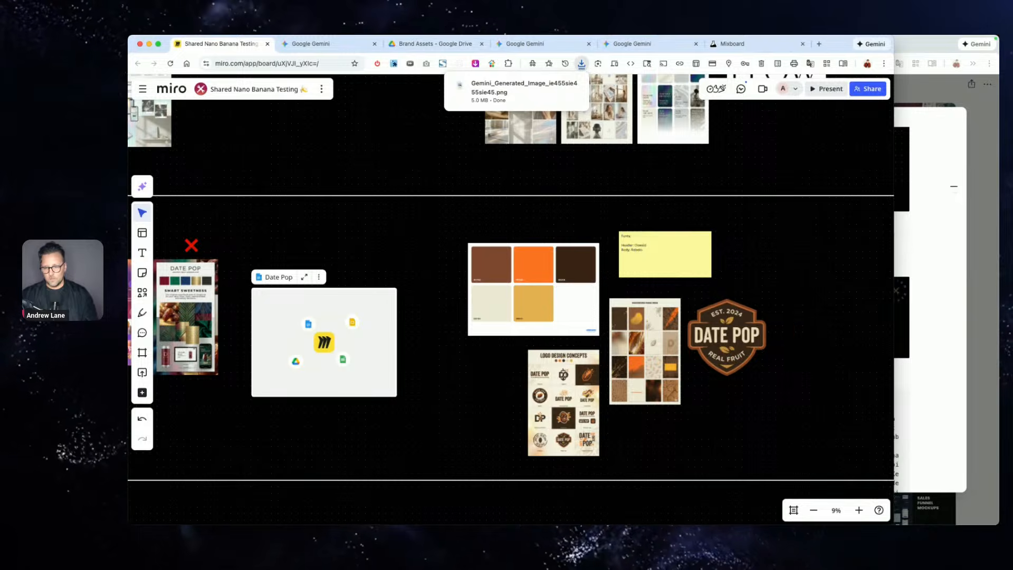
- Place the downloaded Accent Elements image beside the Logo Design Concepts sheet and inspect its icons up close
{"action": "left_click_drag", "start_coordinate": [510, 91], "coordinate": [488, 389]}
{"action": "scroll", "coordinate": [489, 388], "scroll_direction": "up", "scroll_amount": 5}
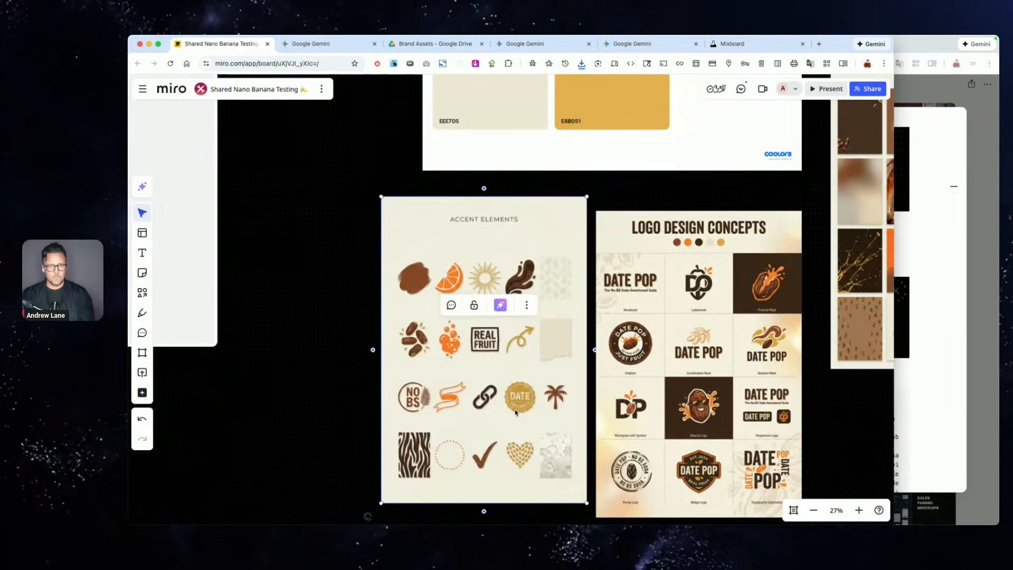
{"action": "scroll", "coordinate": [434, 366], "scroll_direction": "up", "scroll_amount": 8}
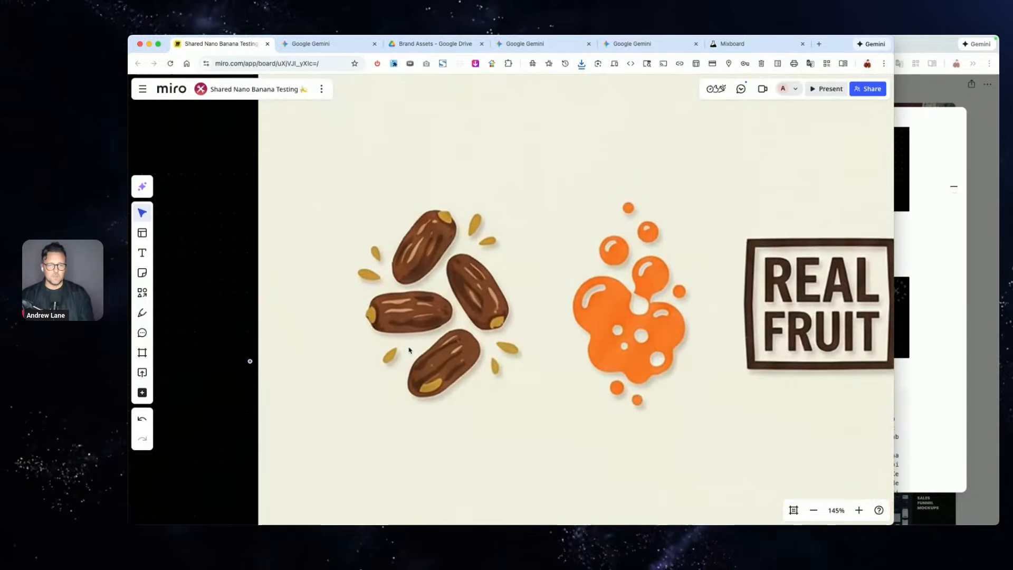
{"action": "left_click_drag", "start_coordinate": [345, 193], "coordinate": [533, 441]}
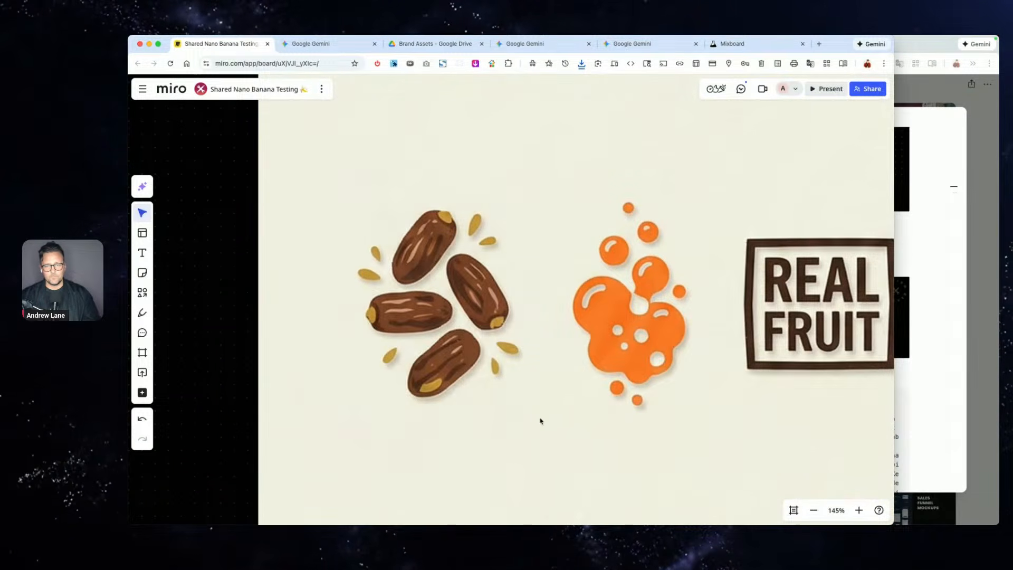
{"action": "scroll", "coordinate": [539, 421], "scroll_direction": "down", "scroll_amount": 3}
{"action": "scroll", "coordinate": [538, 421], "scroll_direction": "right", "scroll_amount": 5}
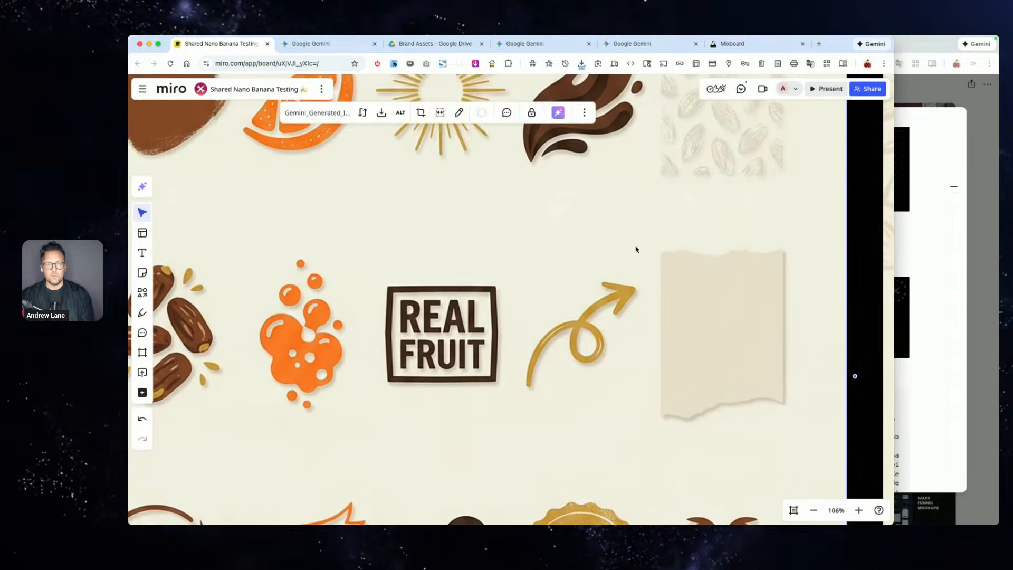
{"action": "scroll", "coordinate": [636, 249], "scroll_direction": "down", "scroll_amount": 4}
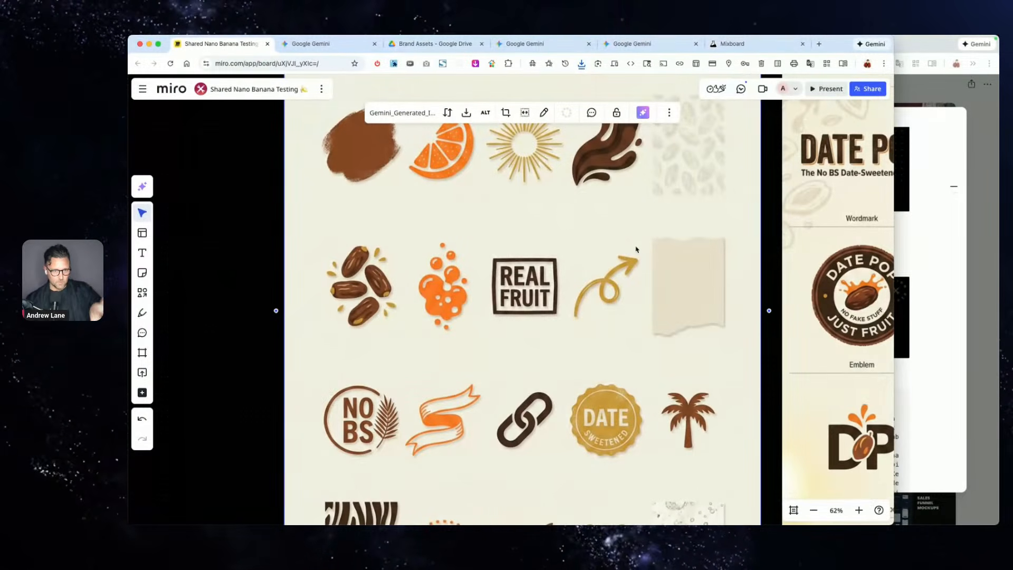
- Examine the Accent Elements icons up close and survey the Date Pop assets and Sales Funnel Mockups across the board
{"action": "scroll", "coordinate": [636, 249], "scroll_direction": "down", "scroll_amount": 4}
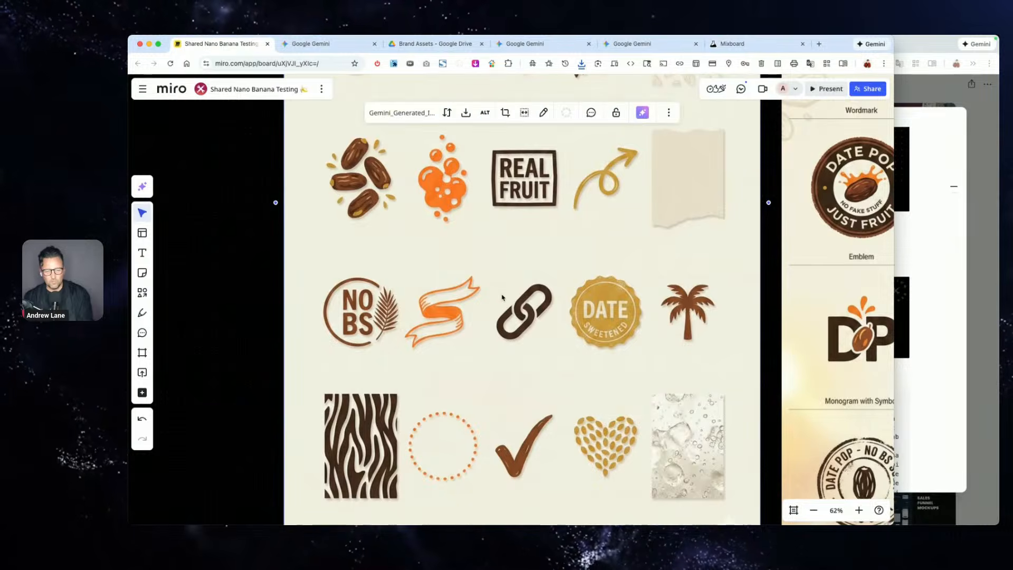
{"action": "scroll", "coordinate": [582, 333], "scroll_direction": "down", "scroll_amount": 5}
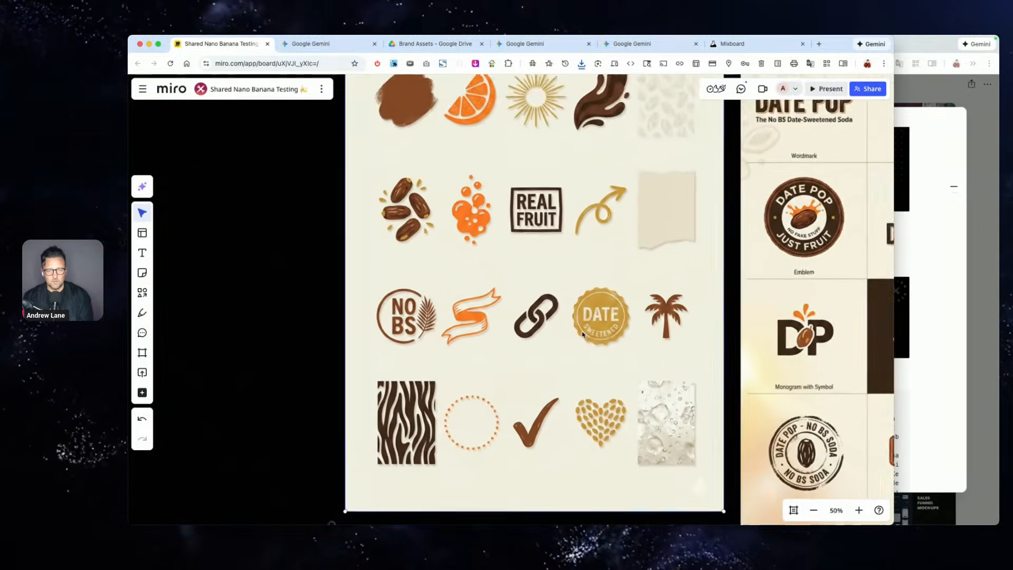
{"action": "scroll", "coordinate": [583, 333], "scroll_direction": "down", "scroll_amount": 5}
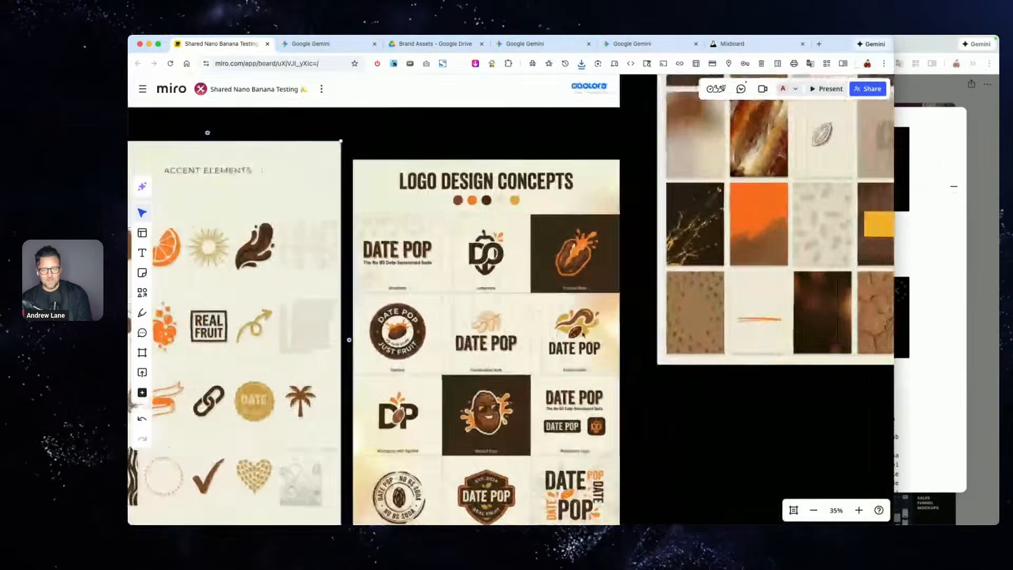
{"action": "scroll", "coordinate": [663, 275], "scroll_direction": "down", "scroll_amount": 3}
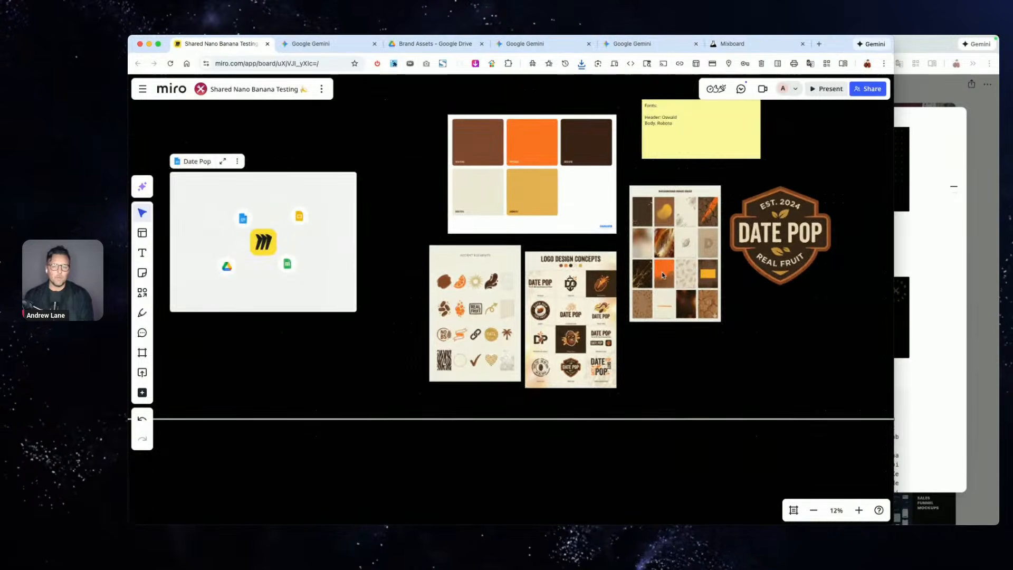
{"action": "scroll", "coordinate": [662, 275], "scroll_direction": "right", "scroll_amount": 2}
{"action": "scroll", "coordinate": [726, 301], "scroll_direction": "up", "scroll_amount": 2}
{"action": "scroll", "coordinate": [727, 301], "scroll_direction": "right", "scroll_amount": 2}
{"action": "scroll", "coordinate": [726, 301], "scroll_direction": "down", "scroll_amount": 3}
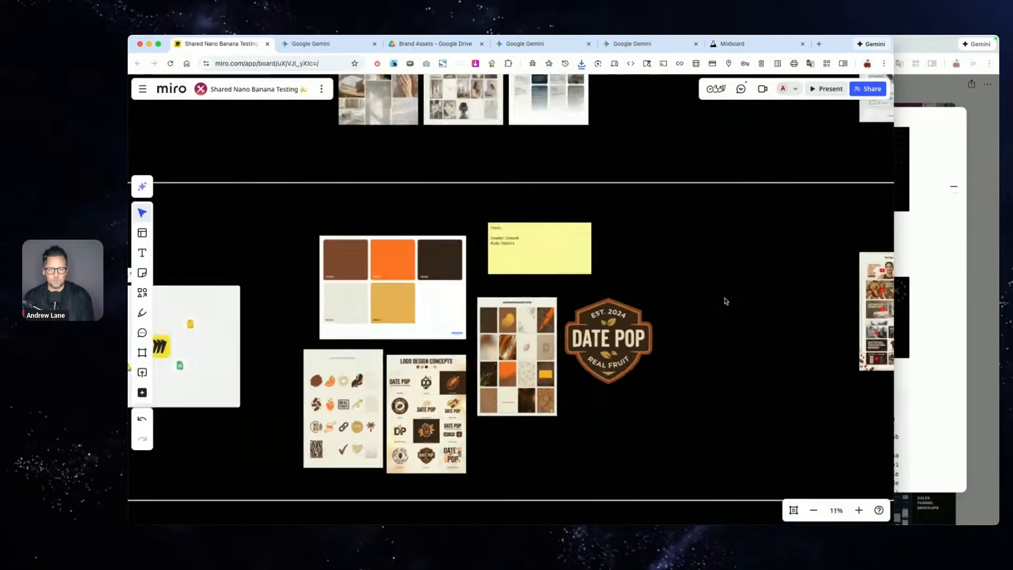
{"action": "scroll", "coordinate": [726, 301], "scroll_direction": "right", "scroll_amount": 4}
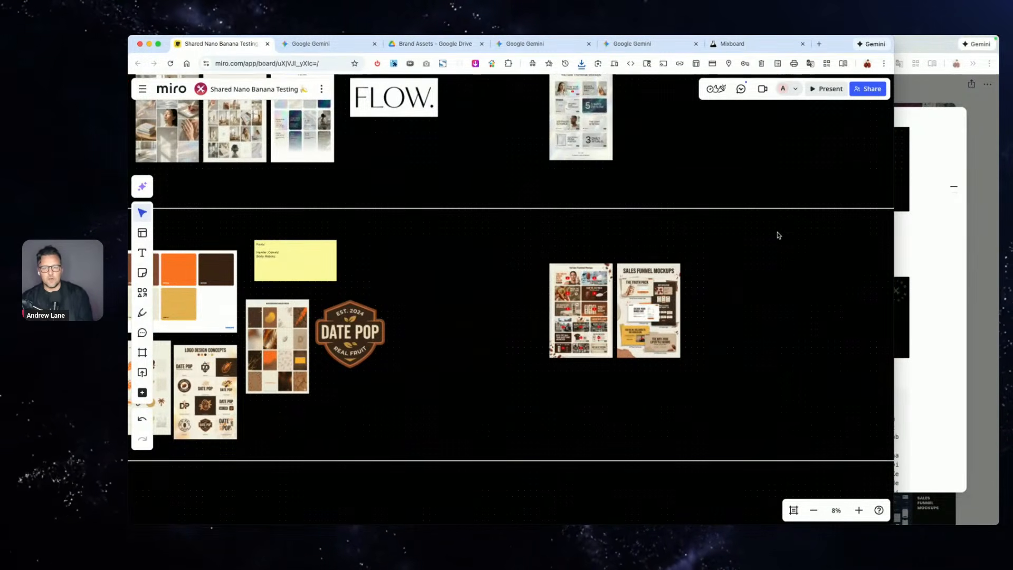
{"action": "scroll", "coordinate": [728, 336], "scroll_direction": "up", "scroll_amount": 3}
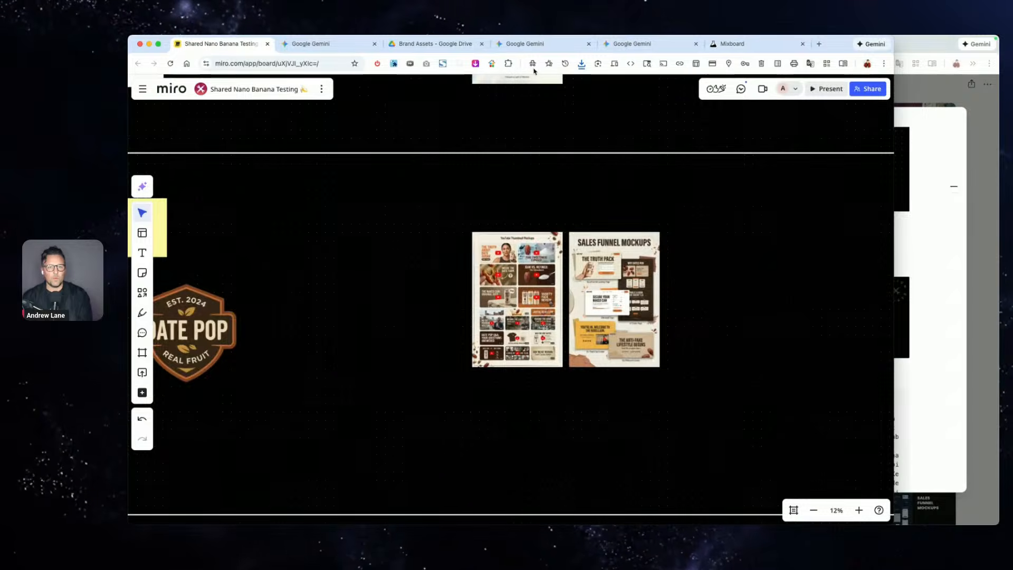
- Switch to Gemini, review the Sales Funnel Mockups result and start a new chat in place of the Accent Elements one
{"action": "left_click", "coordinate": [543, 48]}
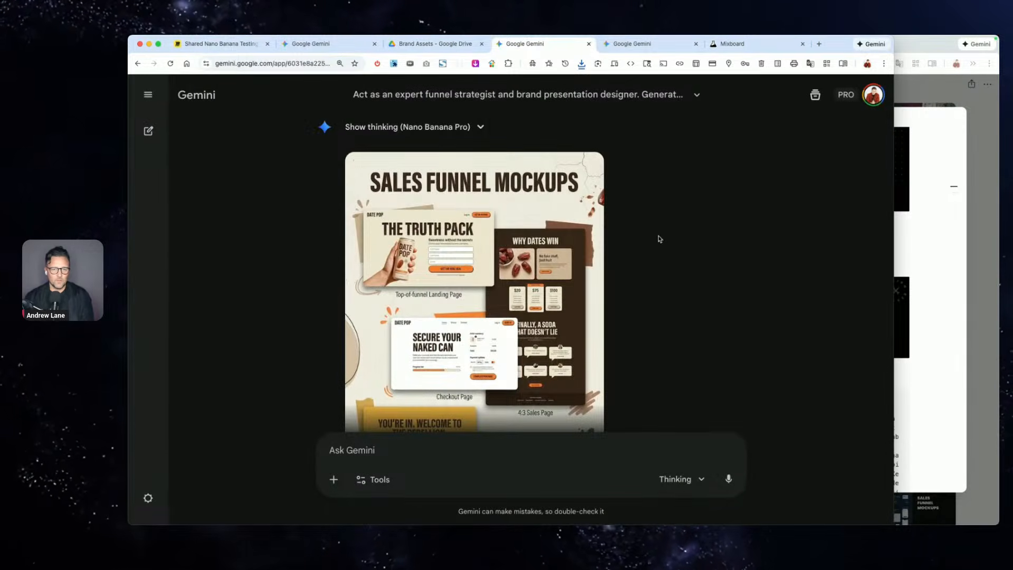
{"action": "scroll", "coordinate": [658, 237], "scroll_direction": "down", "scroll_amount": 3}
{"action": "scroll", "coordinate": [658, 239], "scroll_direction": "up", "scroll_amount": 3}
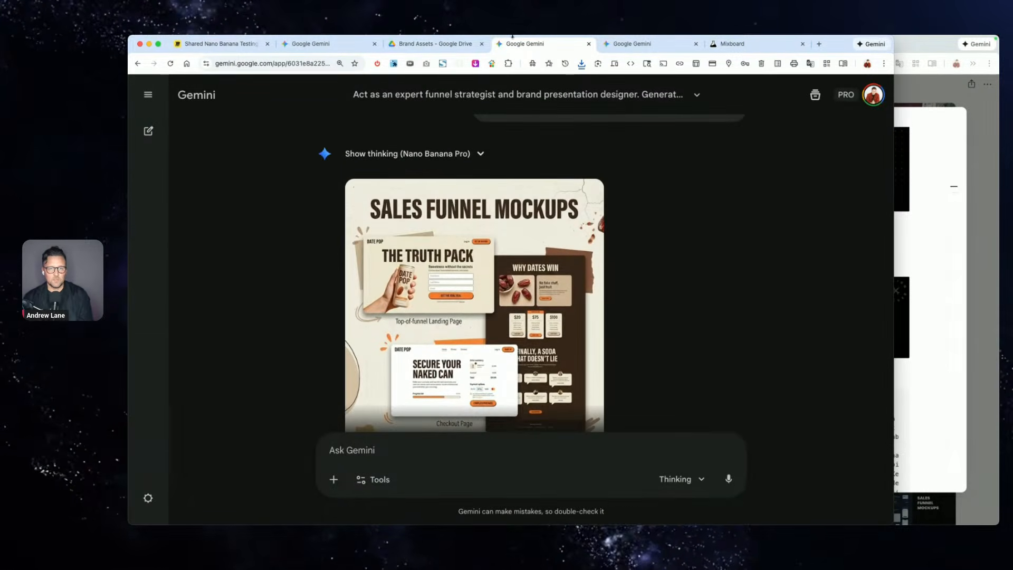
{"action": "left_click", "coordinate": [641, 44]}
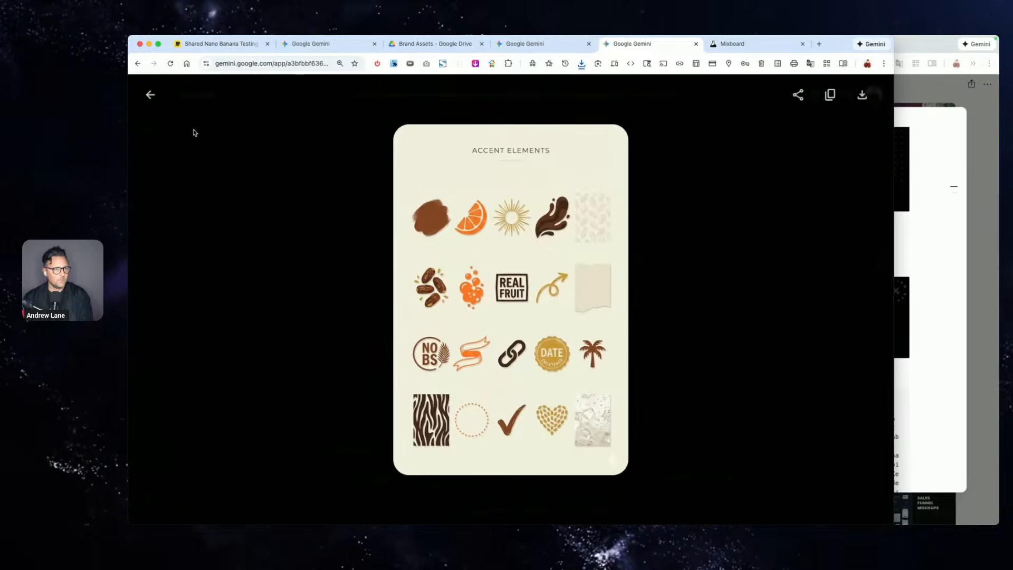
{"action": "left_click", "coordinate": [150, 95]}
{"action": "left_click", "coordinate": [156, 136]}
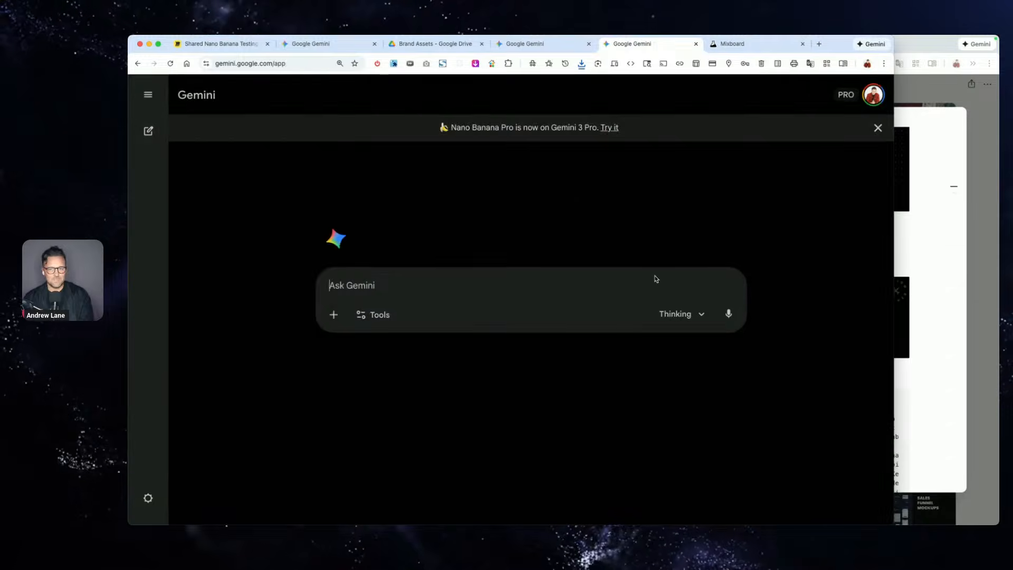
- Paste the Date Pop document's Vibe + Guidelines text into the new Gemini prompt and attach the Date Pop mood board image
{"action": "left_click", "coordinate": [959, 252]}
{"action": "left_click", "coordinate": [815, 44]}
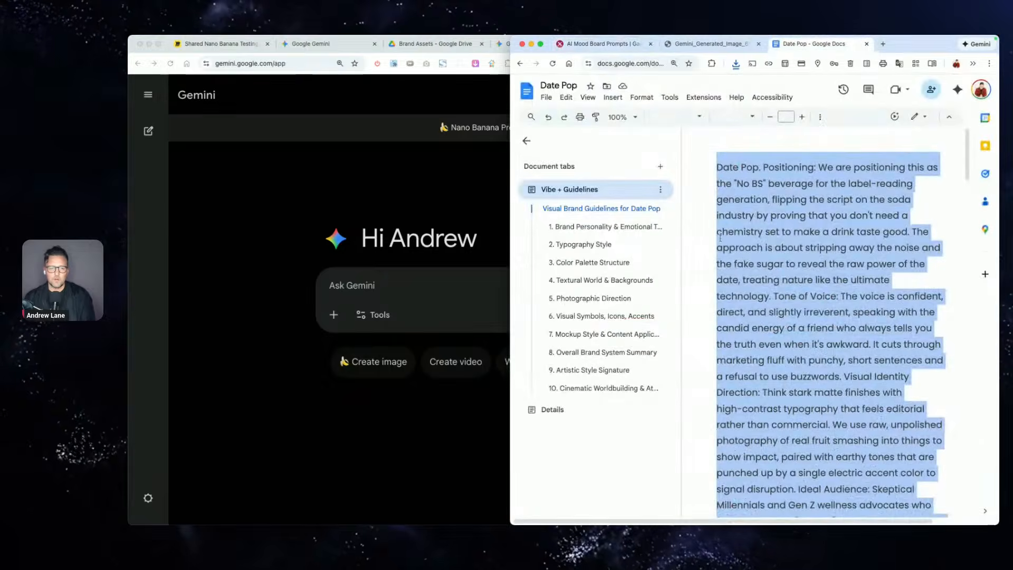
{"action": "left_click", "coordinate": [600, 285]}
{"action": "type", "text": "10. Cinematic Worldbuilding & Atmosphere The Scene: A rooftop in a sun-drenched city at 4 PM. The Vibe: The light is golden but hard, casting long shadows against concrete walls and brick. It is warm, dry, and energetic. The air smells like caramelized sugar and pavement. It is a world where things are messy, sticky, and real. The sound design would be the crack of a can opening followed by a heavy bass line—no jingles, just rhythm."}
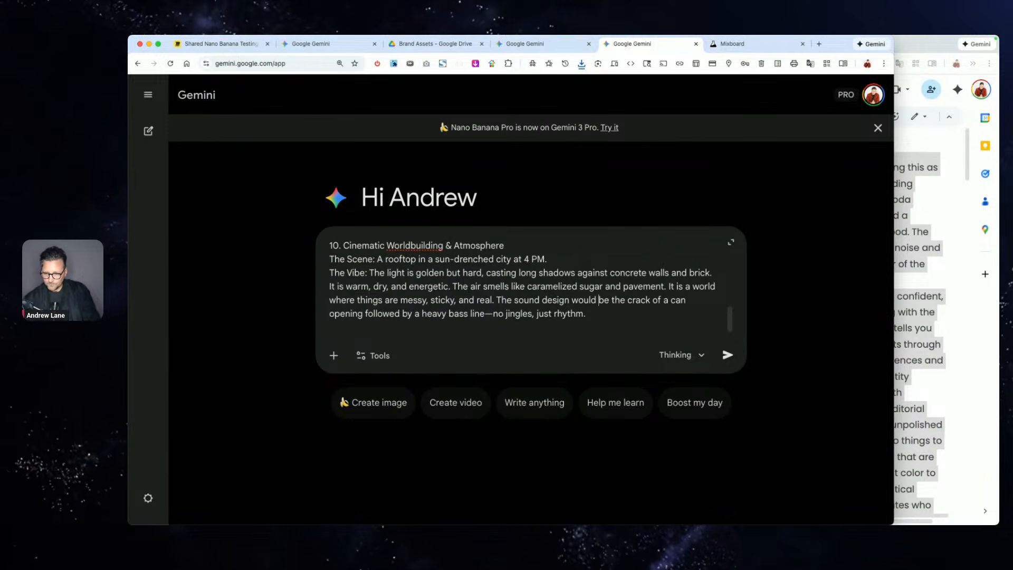
{"action": "key", "text": "space"}
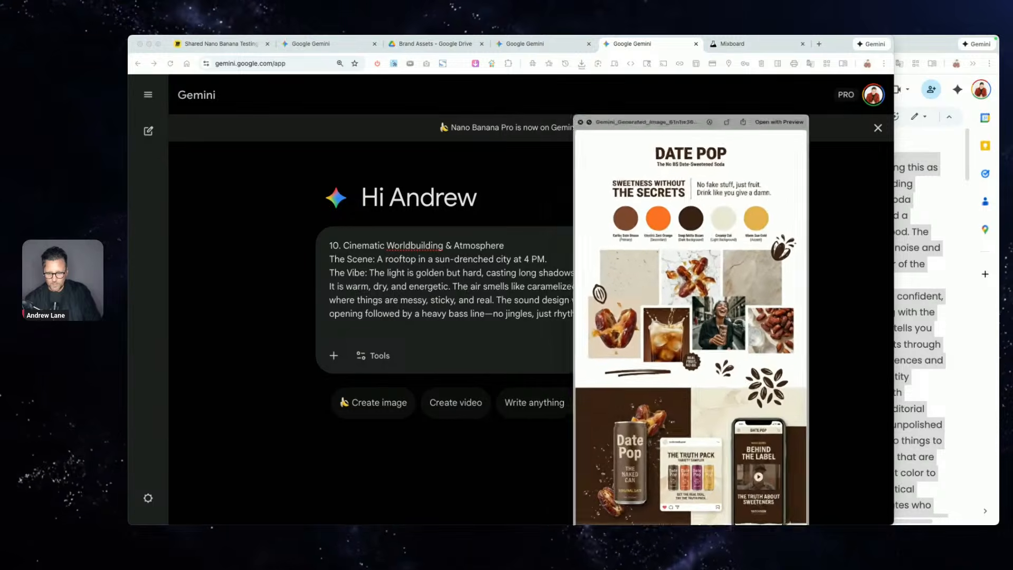
{"action": "key", "text": "space"}
{"action": "left_click_drag", "start_coordinate": [686, 522], "coordinate": [467, 245]}
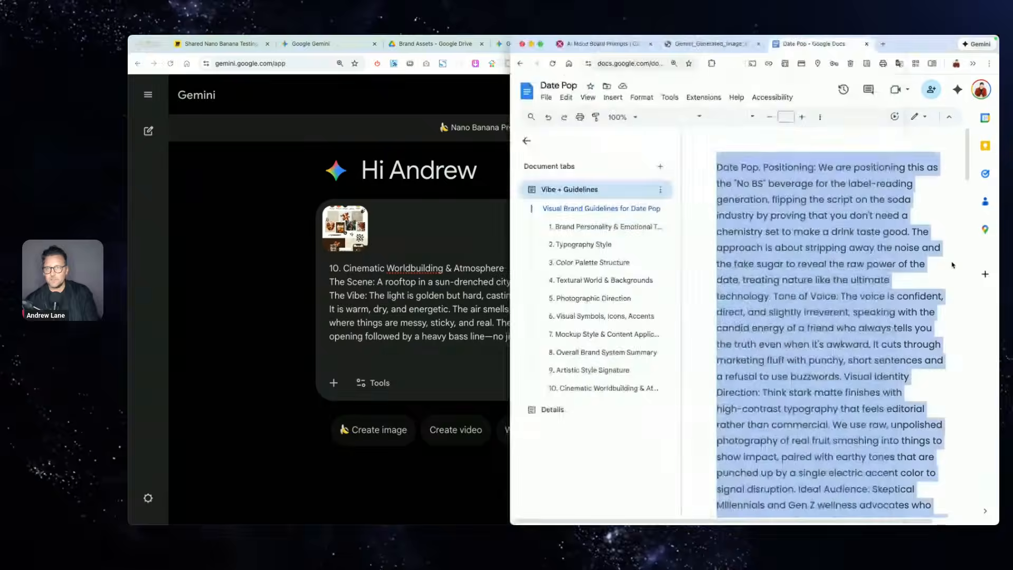
- Search the AI Mood Board Prompts page for "insta" and copy the Instagram Feed Mockup prompt
{"action": "left_click", "coordinate": [953, 265]}
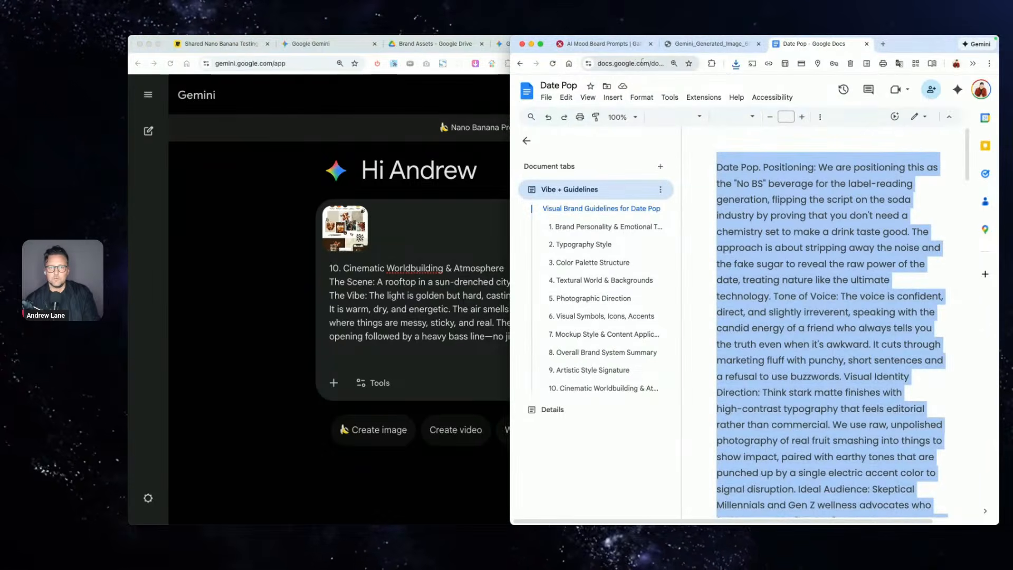
{"action": "left_click", "coordinate": [628, 47]}
{"action": "left_click", "coordinate": [981, 234]}
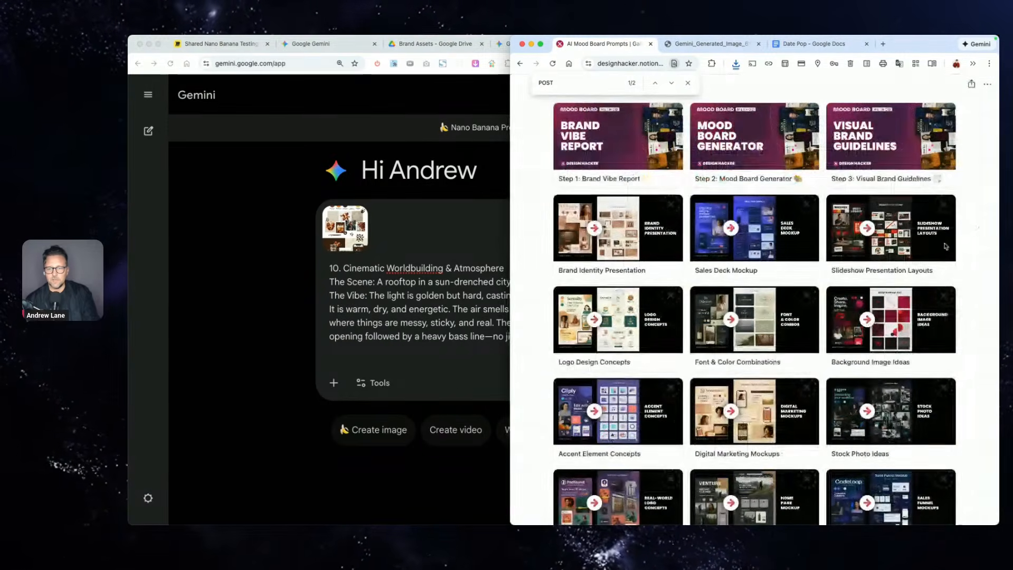
{"action": "scroll", "coordinate": [842, 276], "scroll_direction": "up", "scroll_amount": 1}
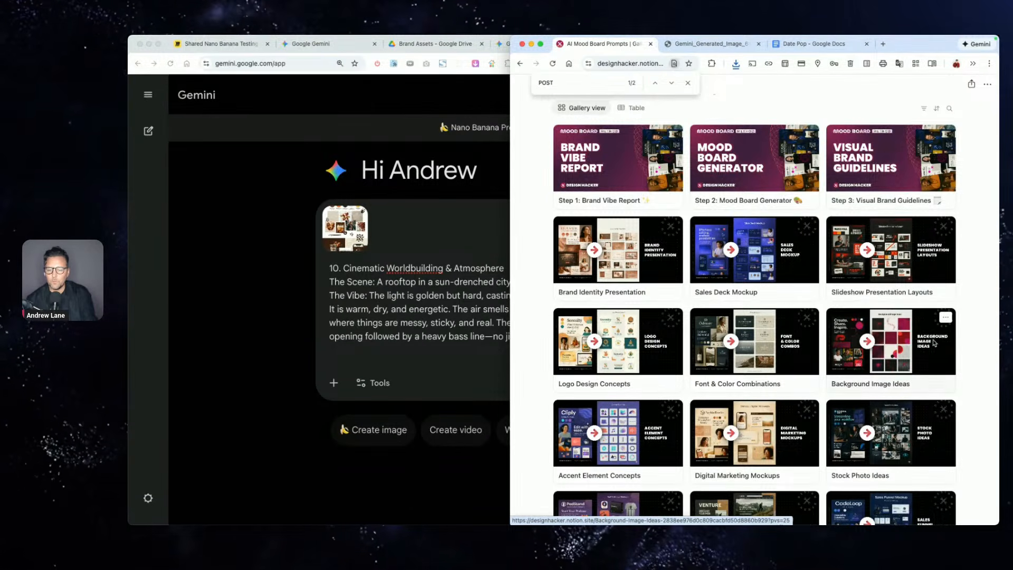
{"action": "scroll", "coordinate": [946, 222], "scroll_direction": "up", "scroll_amount": 2}
{"action": "left_click", "coordinate": [952, 158]}
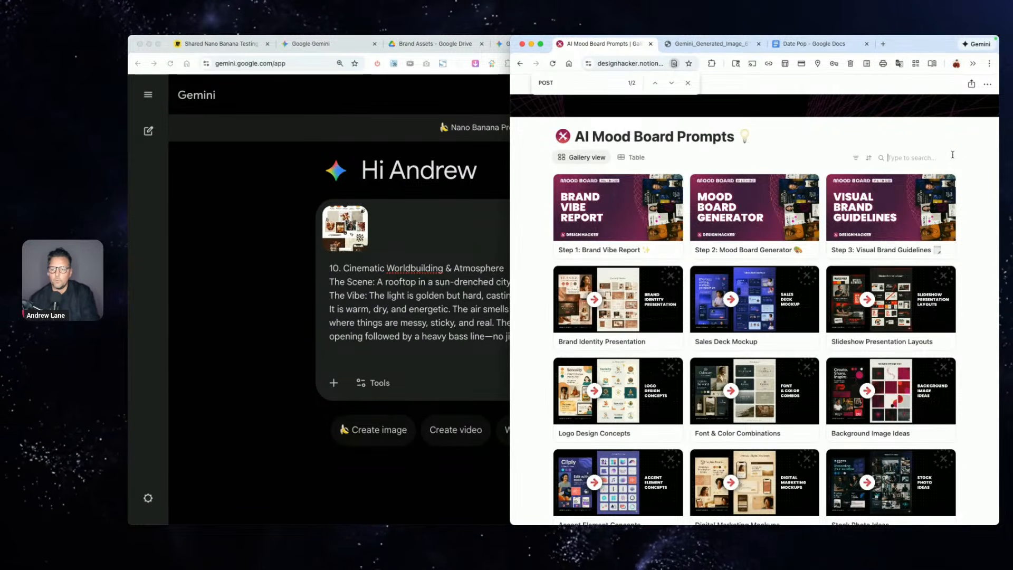
{"action": "type", "text": "insta"}
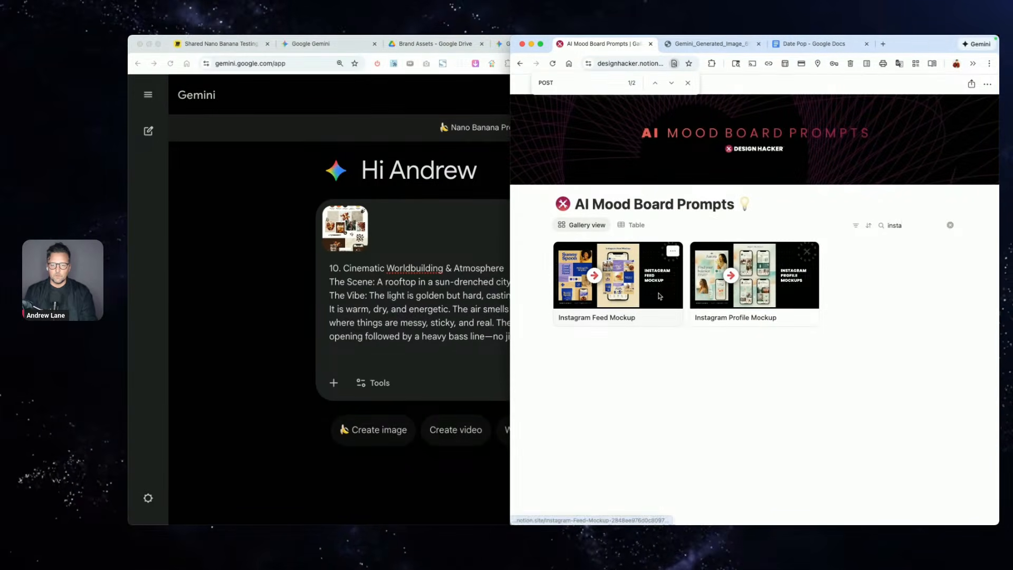
{"action": "left_click", "coordinate": [659, 296]}
{"action": "scroll", "coordinate": [886, 369], "scroll_direction": "down", "scroll_amount": 5}
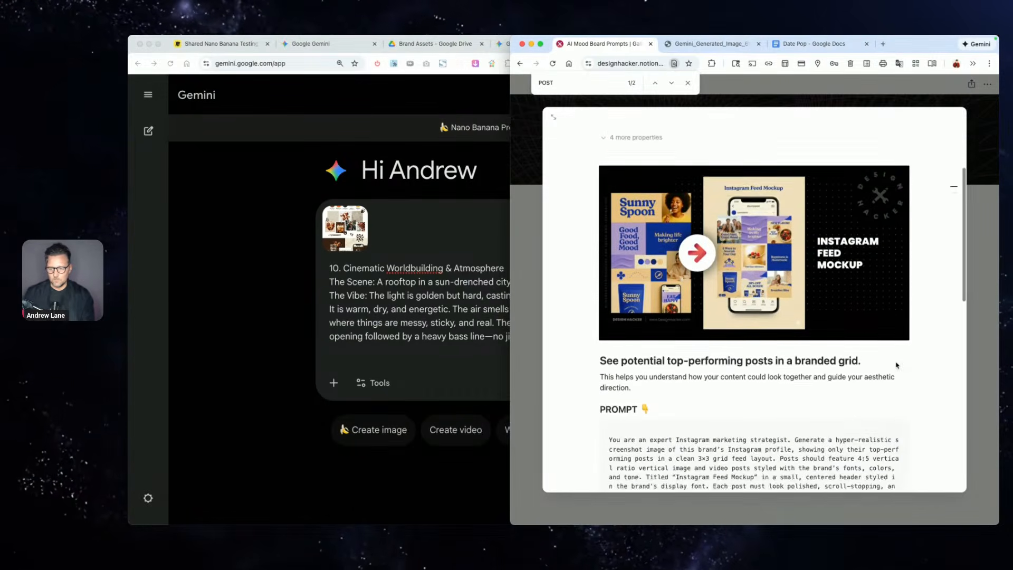
{"action": "left_click", "coordinate": [891, 371]}
- Insert the Instagram Feed Mockup prompt ahead of the Date Pop guidelines in the Gemini message and submit it
{"action": "left_click", "coordinate": [484, 305]}
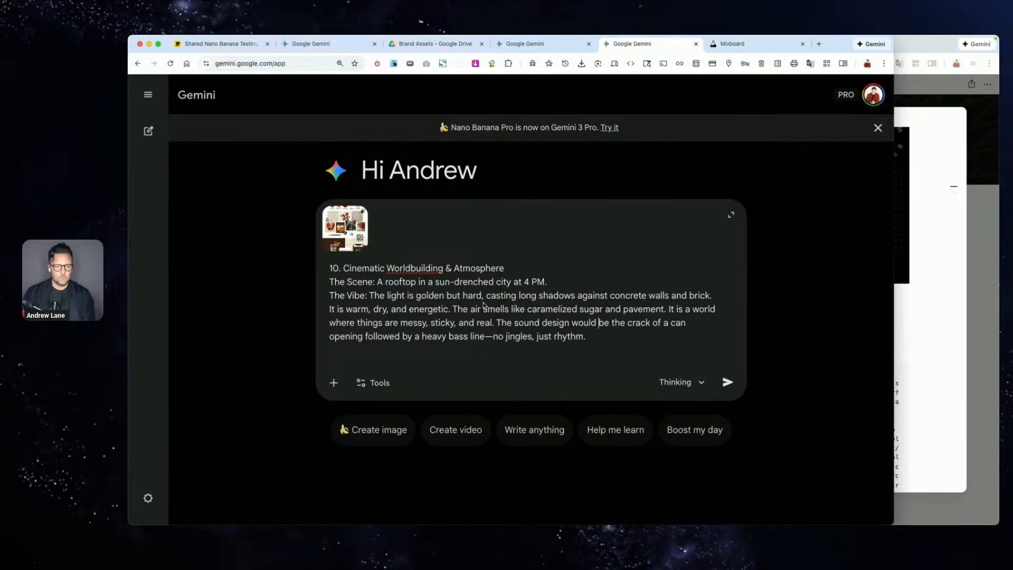
{"action": "key", "text": "super+Up"}
{"action": "key", "text": "super+v"}
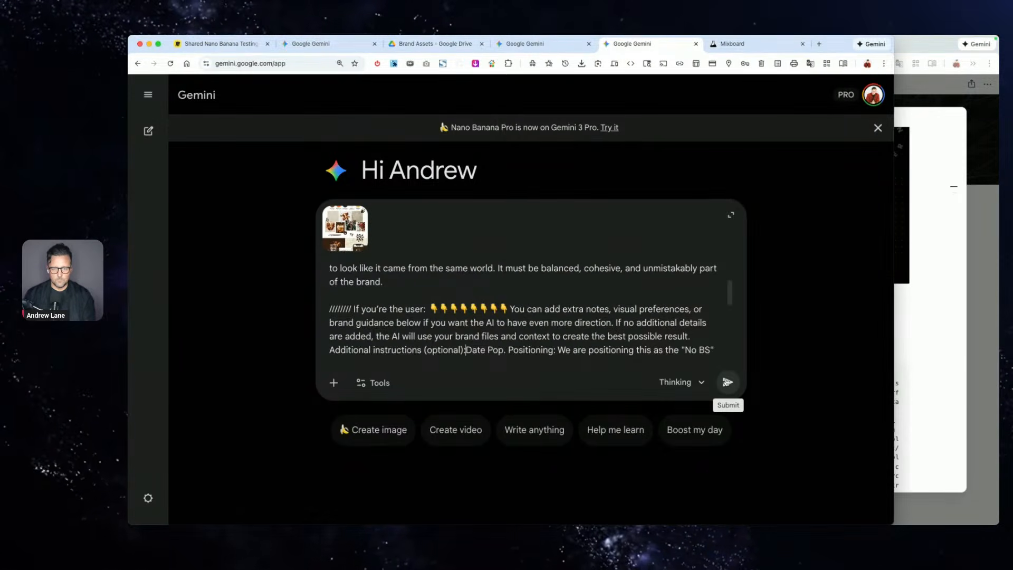
{"action": "left_click", "coordinate": [727, 382]}
{"action": "key", "text": "super+Tab"}
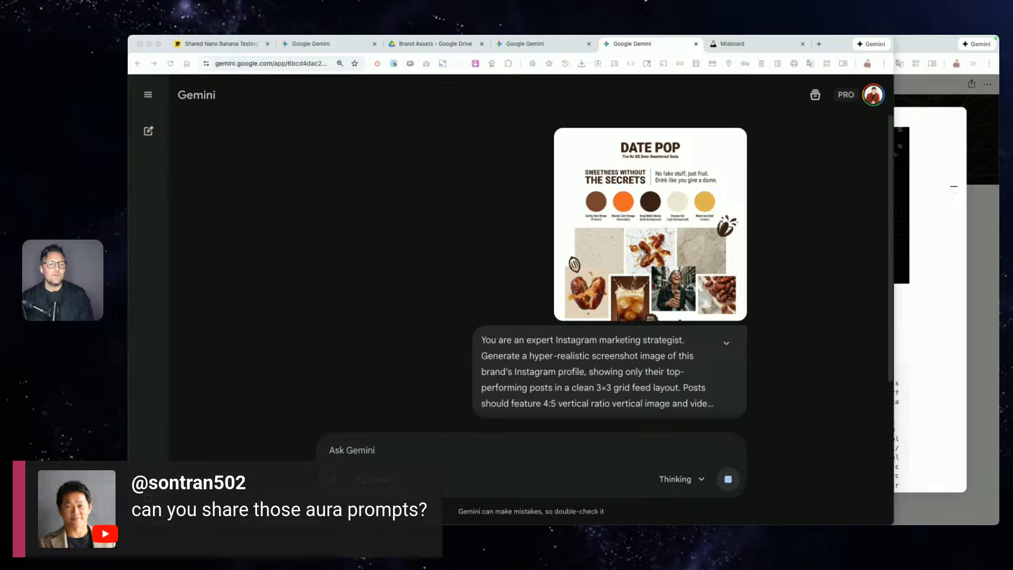
- Download the generated Instagram Feed Mockup at full size and enlarge it to inspect the 3×3 post grid
{"action": "left_click", "coordinate": [400, 339]}
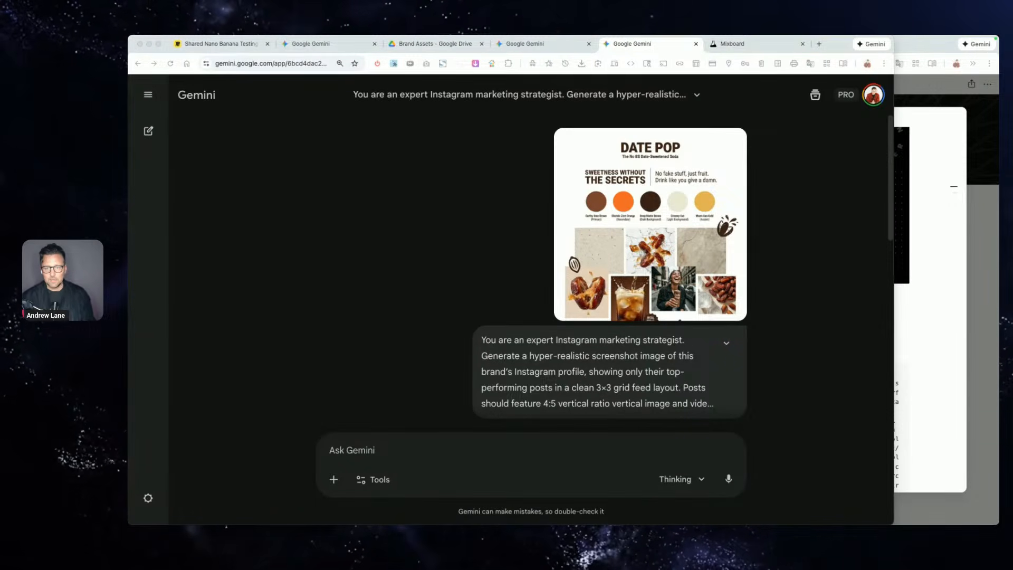
{"action": "left_click", "coordinate": [774, 331]}
{"action": "scroll", "coordinate": [774, 332], "scroll_direction": "down", "scroll_amount": 10}
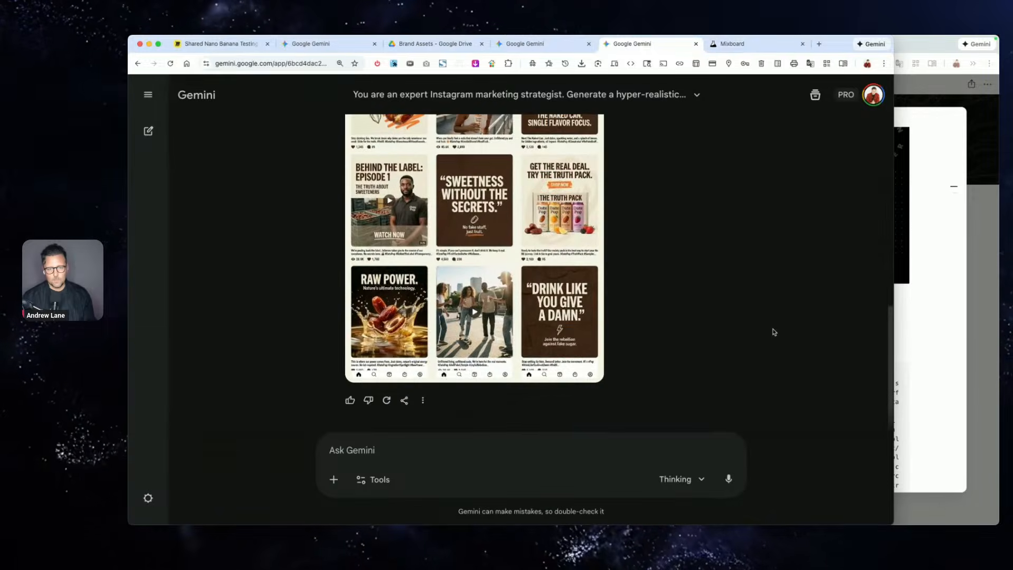
{"action": "scroll", "coordinate": [774, 332], "scroll_direction": "up", "scroll_amount": 5}
{"action": "mouse_move", "coordinate": [596, 176]}
{"action": "left_click", "coordinate": [588, 152]}
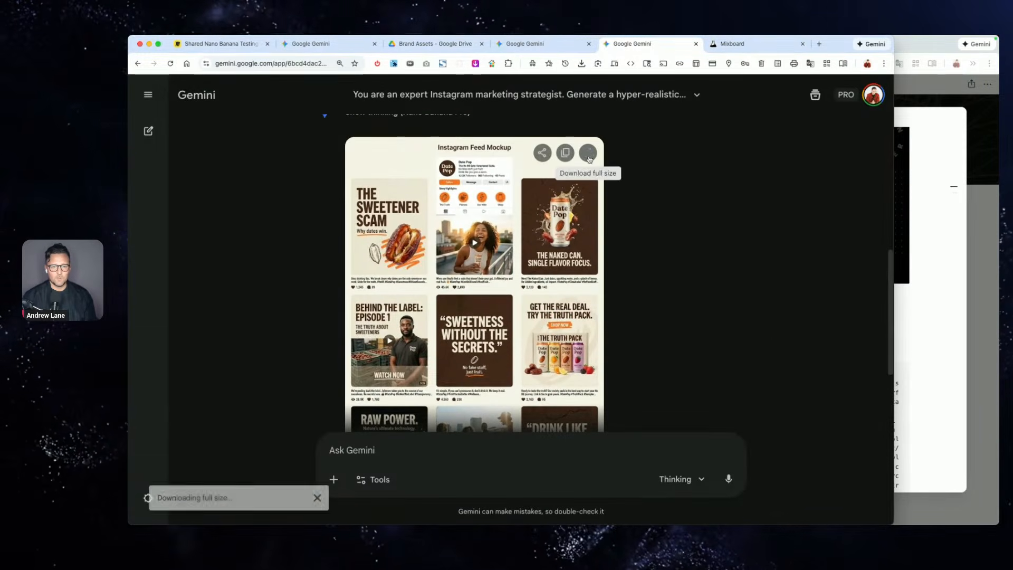
{"action": "scroll", "coordinate": [690, 221], "scroll_direction": "down", "scroll_amount": 3}
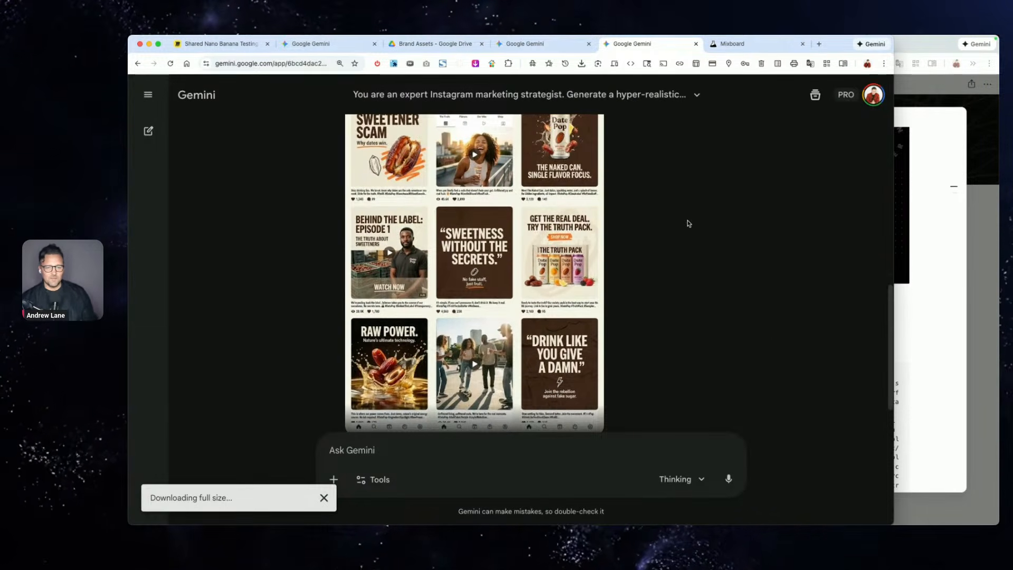
{"action": "scroll", "coordinate": [689, 224], "scroll_direction": "up", "scroll_amount": 2}
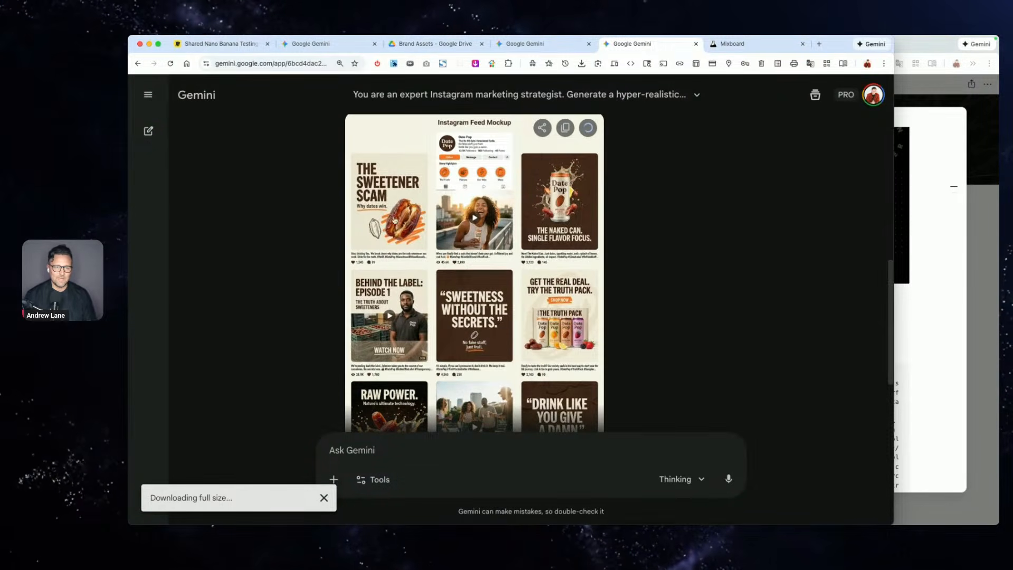
{"action": "left_click", "coordinate": [394, 194]}
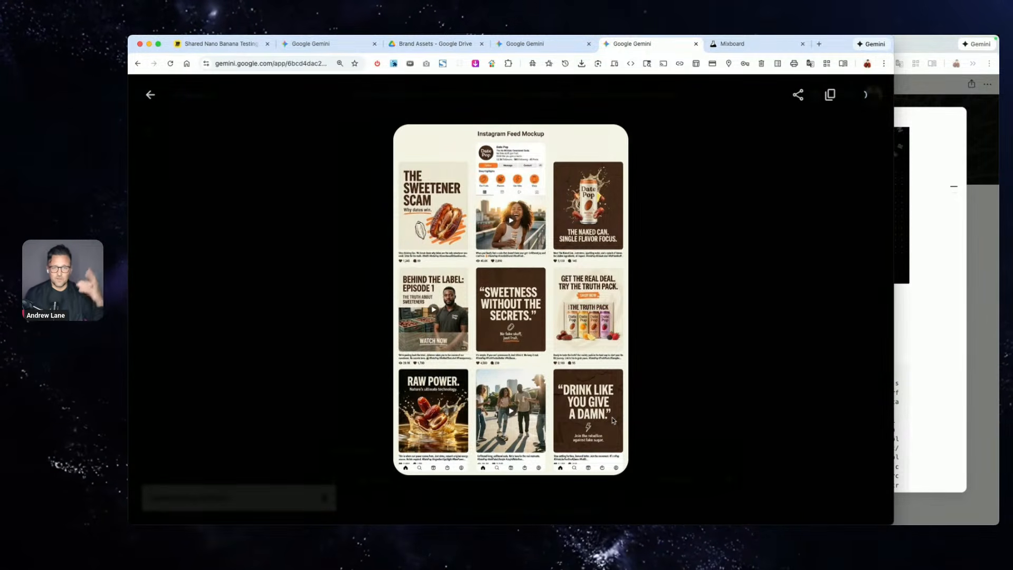
- Search the AI Mood Board Prompts page for "stock" and copy the Stock Photo Ideas prompt
{"action": "left_click", "coordinate": [944, 241]}
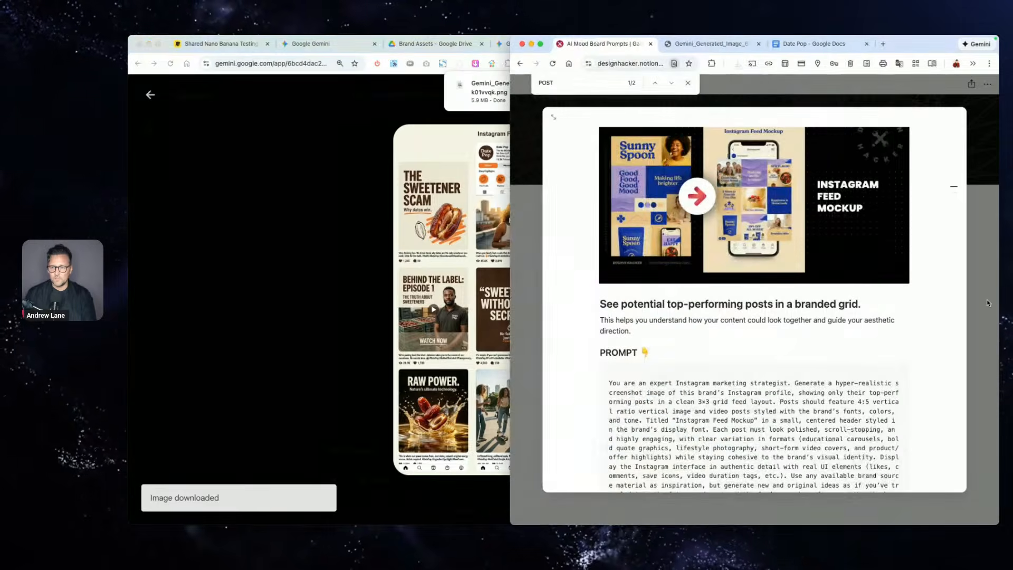
{"action": "left_click", "coordinate": [988, 185]}
{"action": "double_click", "coordinate": [915, 228]}
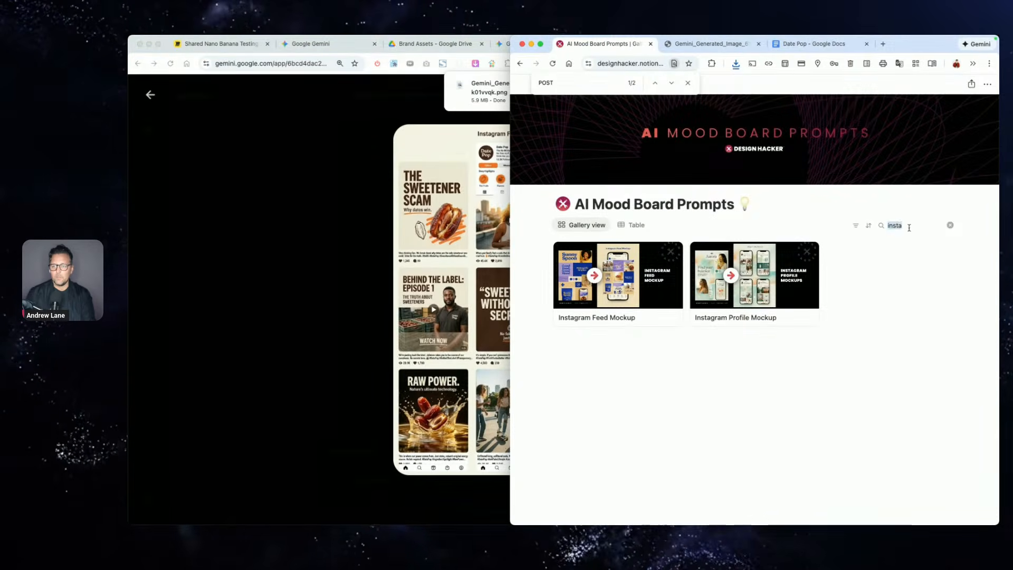
{"action": "type", "text": "stock"}
{"action": "left_click", "coordinate": [602, 269]}
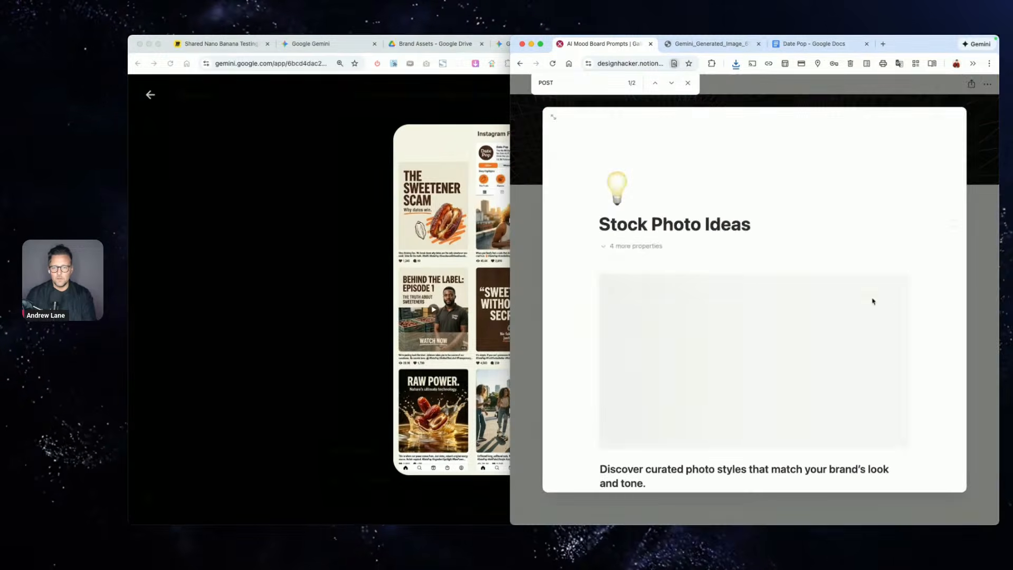
{"action": "scroll", "coordinate": [901, 285], "scroll_direction": "down", "scroll_amount": 3}
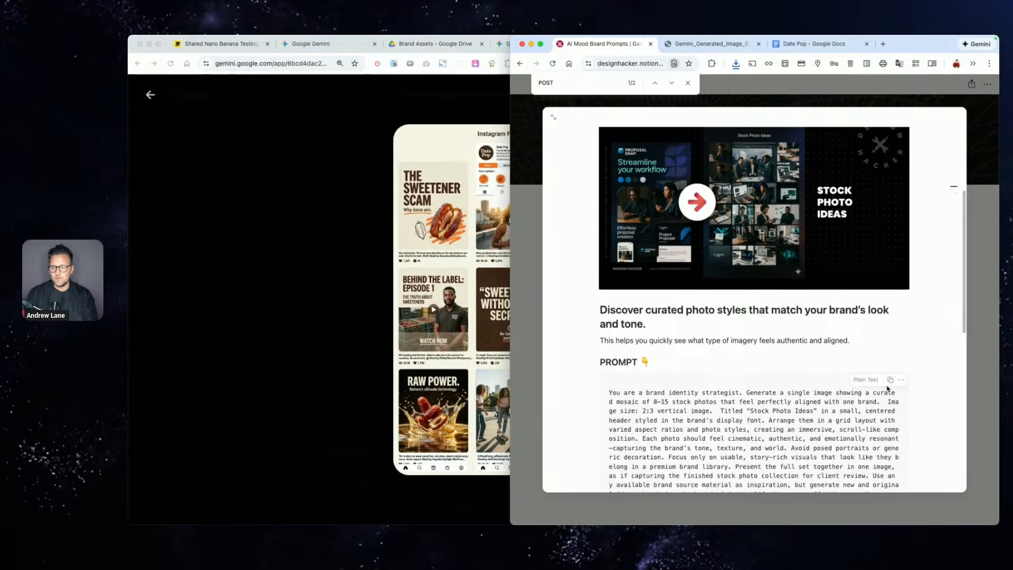
{"action": "left_click", "coordinate": [890, 385]}
- Close the enlarged Instagram mockup, start a new Gemini chat and insert the copied Stock Photo Ideas prompt
{"action": "left_click", "coordinate": [346, 243]}
{"action": "left_click", "coordinate": [152, 96]}
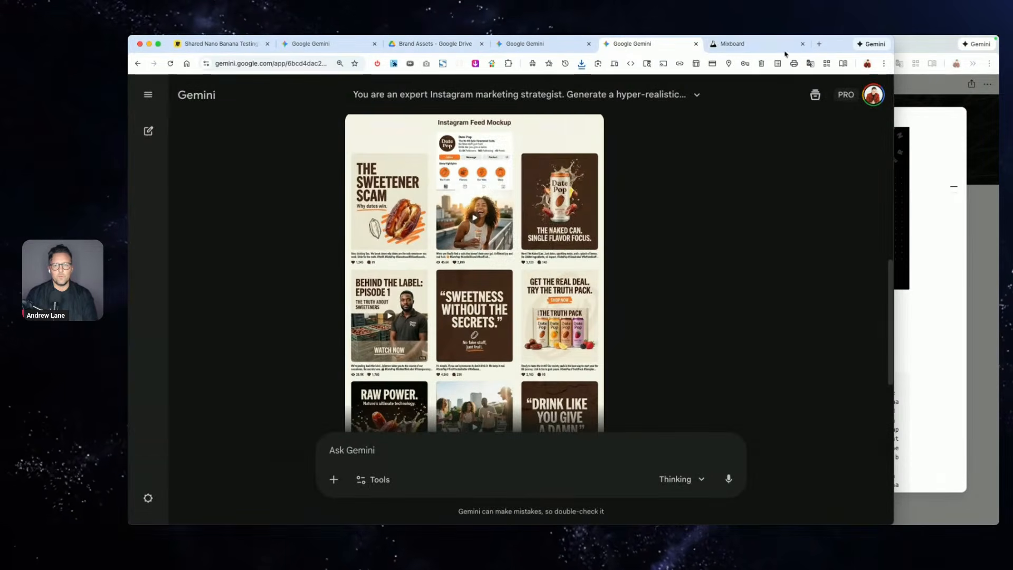
{"action": "left_click", "coordinate": [149, 132]}
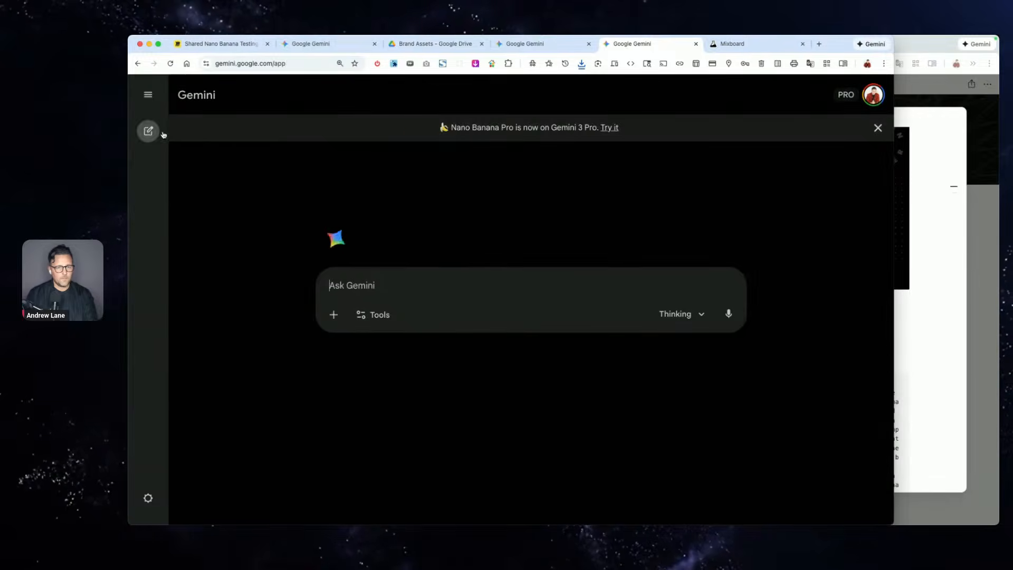
{"action": "left_click", "coordinate": [513, 284]}
{"action": "key", "text": "super+v"}
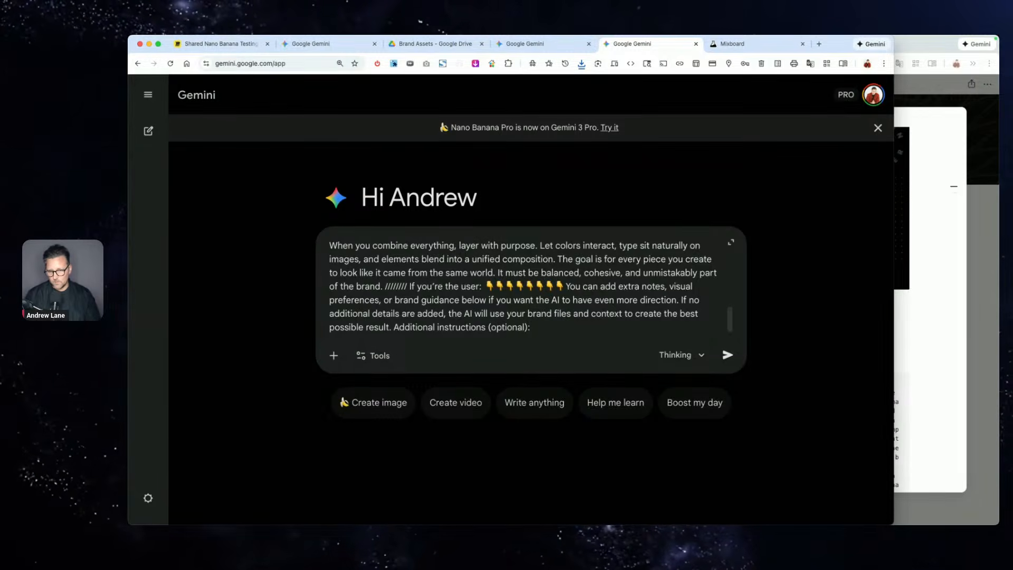
- Attach the white-and-brown Date Pop mood board image to the Stock Photo Ideas prompt, submit it and preview the attached file
{"action": "left_click_drag", "start_coordinate": [583, 548], "coordinate": [587, 284]}
{"action": "left_click", "coordinate": [729, 382]}
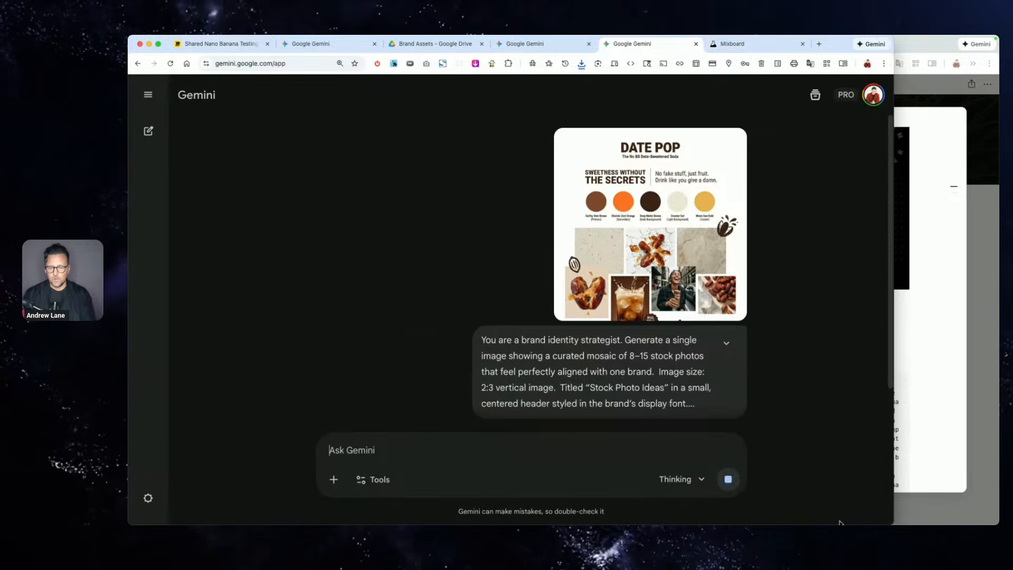
{"action": "key", "text": "space"}
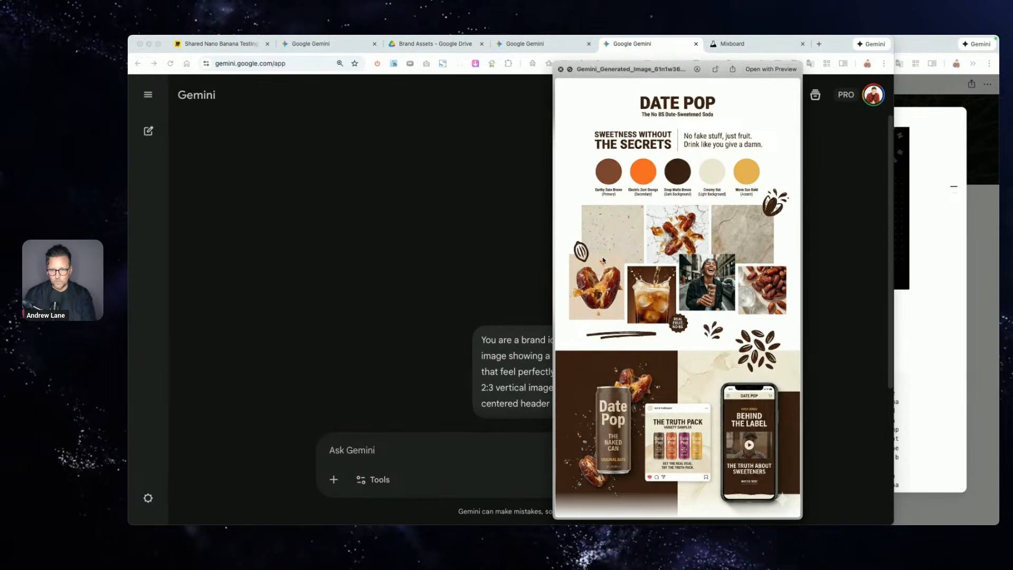
{"action": "key", "text": "space"}
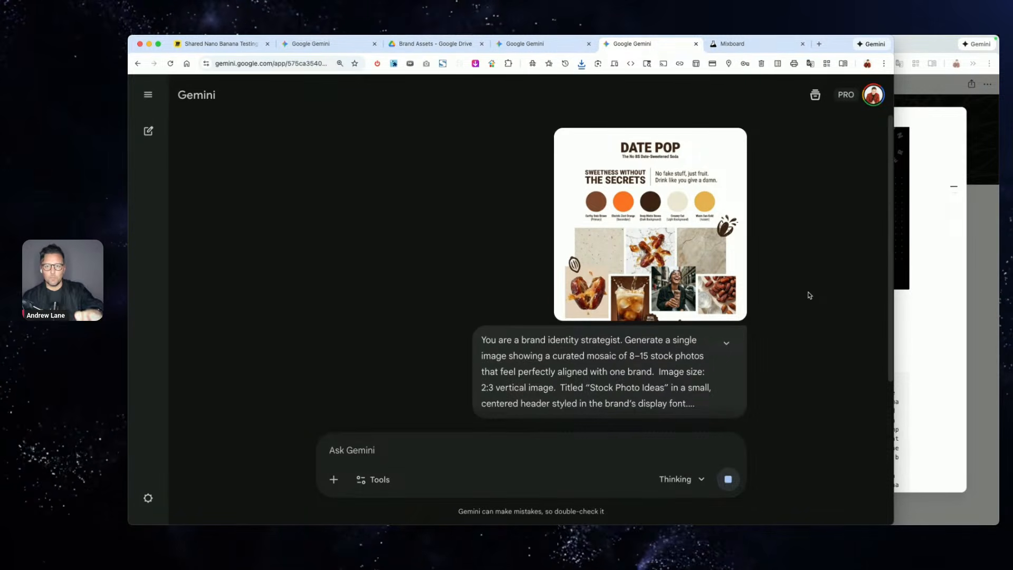
- Switch to Mixboard and inspect the recreated Date Pop background images, including the liquid splash and the orange-and-red texture up close
{"action": "left_click", "coordinate": [744, 51]}
{"action": "scroll", "coordinate": [469, 174], "scroll_direction": "left", "scroll_amount": 5}
{"action": "scroll", "coordinate": [468, 175], "scroll_direction": "up", "scroll_amount": 2}
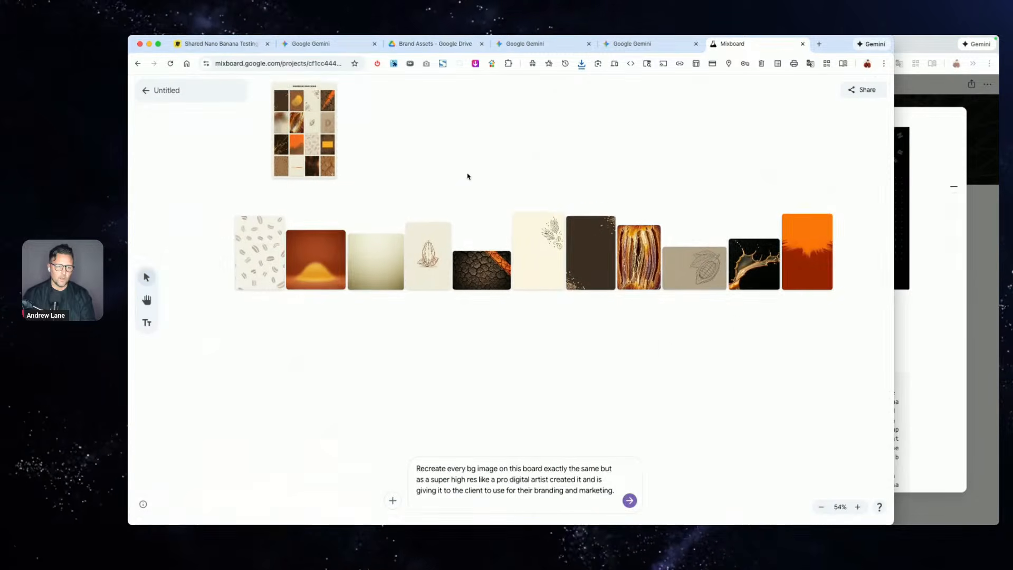
{"action": "scroll", "coordinate": [297, 240], "scroll_direction": "left", "scroll_amount": 3}
{"action": "scroll", "coordinate": [297, 240], "scroll_direction": "right", "scroll_amount": 8}
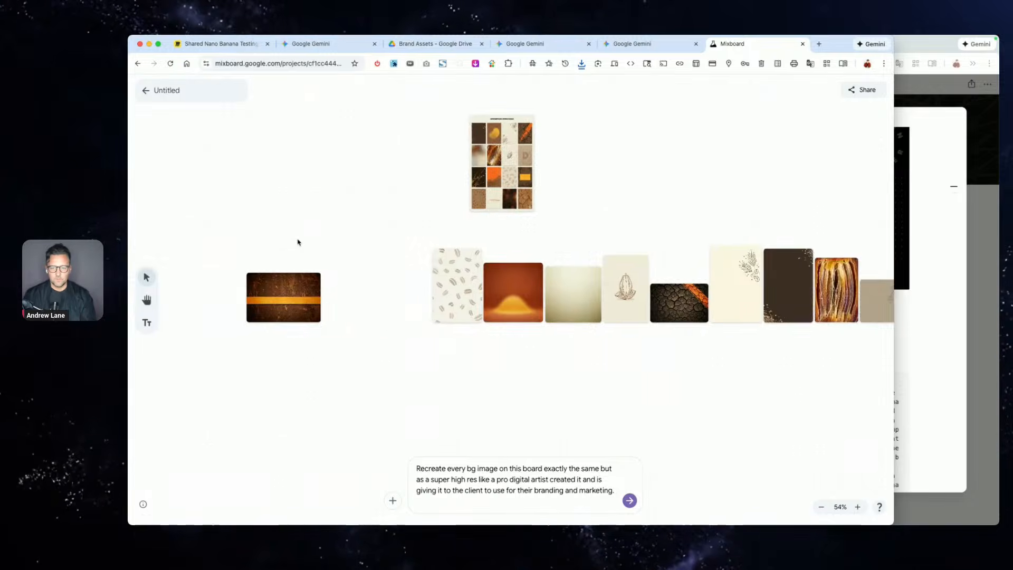
{"action": "scroll", "coordinate": [613, 288], "scroll_direction": "up", "scroll_amount": 10}
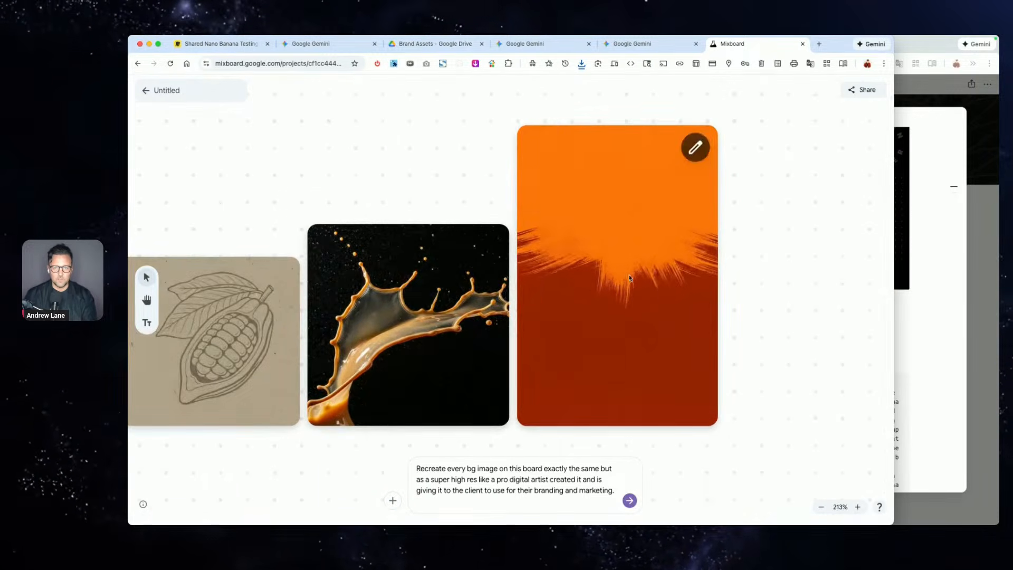
- Switch to the Nano Banana Testing Miro board and examine the bex+Co. website mockup with the glowing aura around the woman
{"action": "key", "text": "super+Tab"}
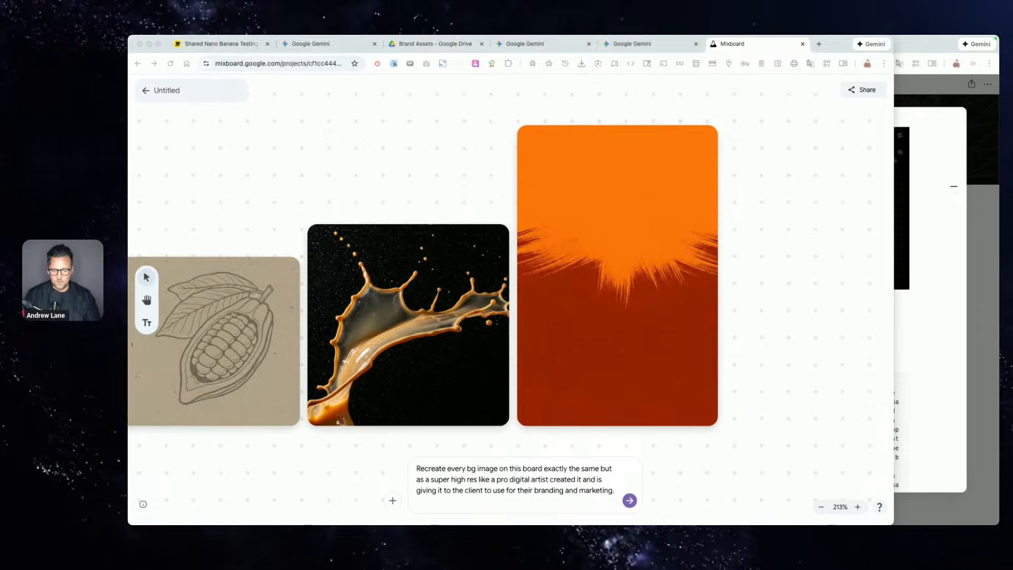
{"action": "left_click_drag", "start_coordinate": [641, 522], "coordinate": [739, 49]}
{"action": "scroll", "coordinate": [464, 428], "scroll_direction": "left", "scroll_amount": 5}
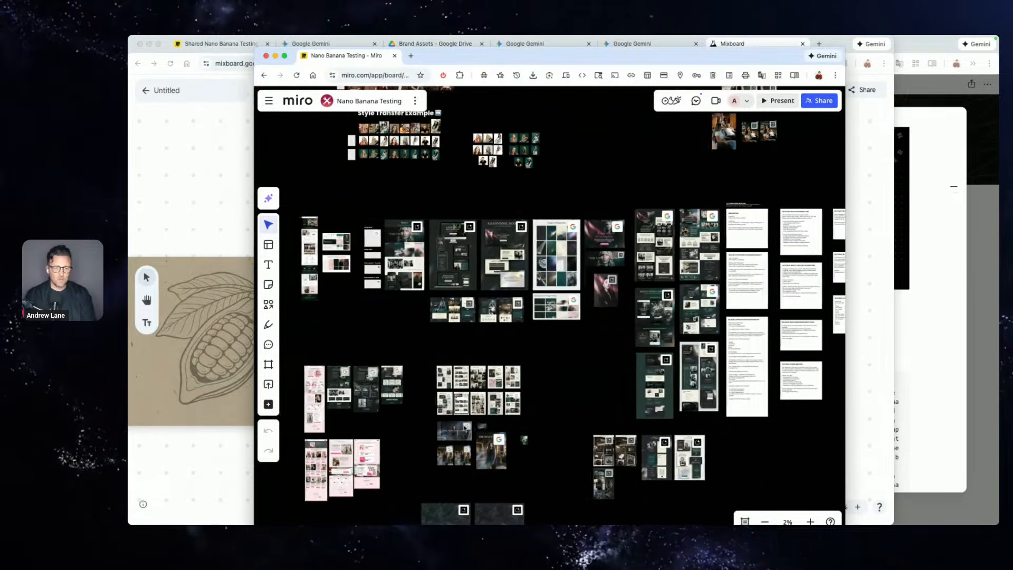
{"action": "scroll", "coordinate": [465, 429], "scroll_direction": "left", "scroll_amount": 1}
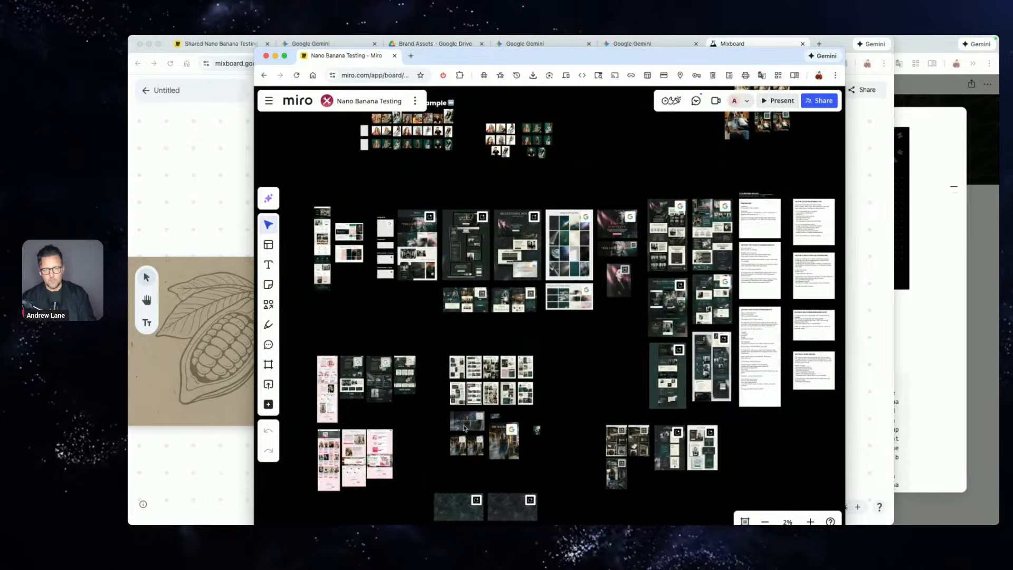
{"action": "scroll", "coordinate": [450, 298], "scroll_direction": "up", "scroll_amount": 15}
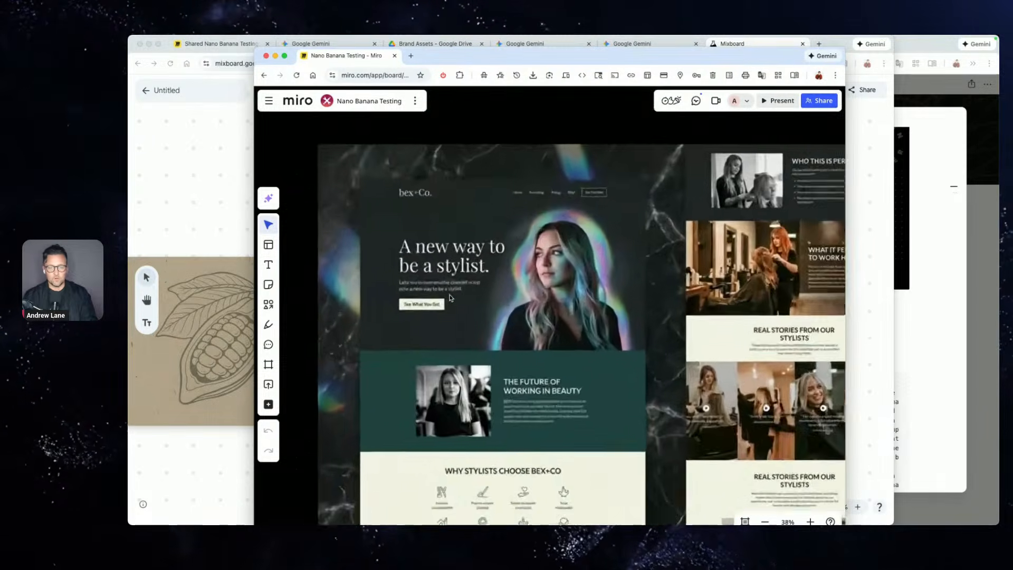
{"action": "scroll", "coordinate": [450, 298], "scroll_direction": "right", "scroll_amount": 4}
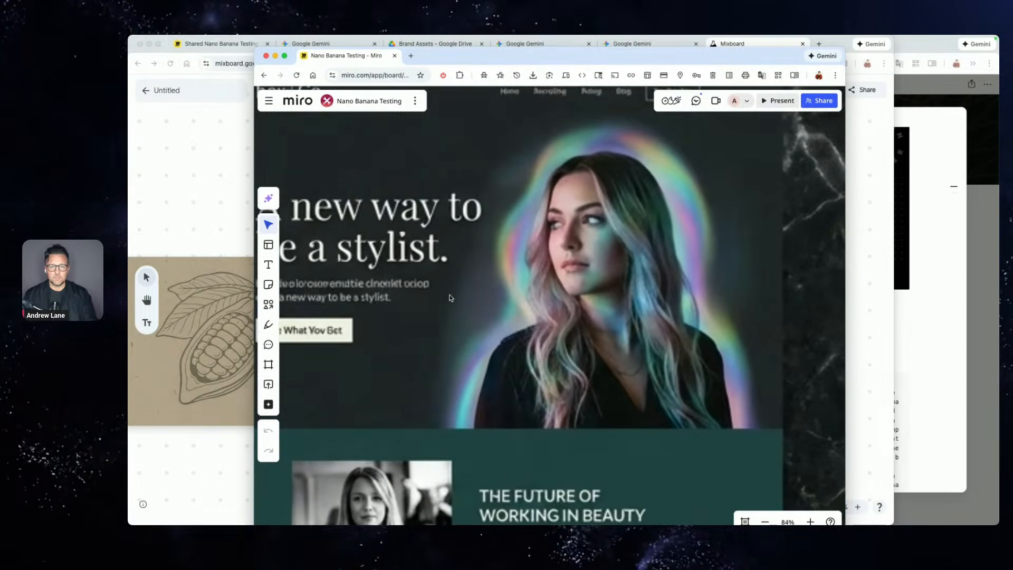
{"action": "left_click_drag", "start_coordinate": [480, 120], "coordinate": [745, 426]}
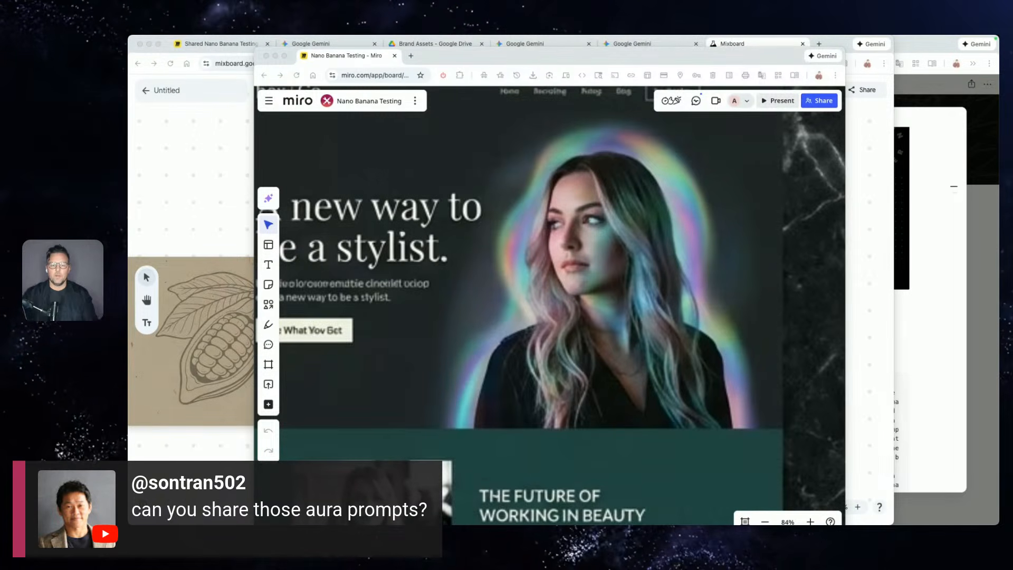
{"action": "key", "text": "F1"}
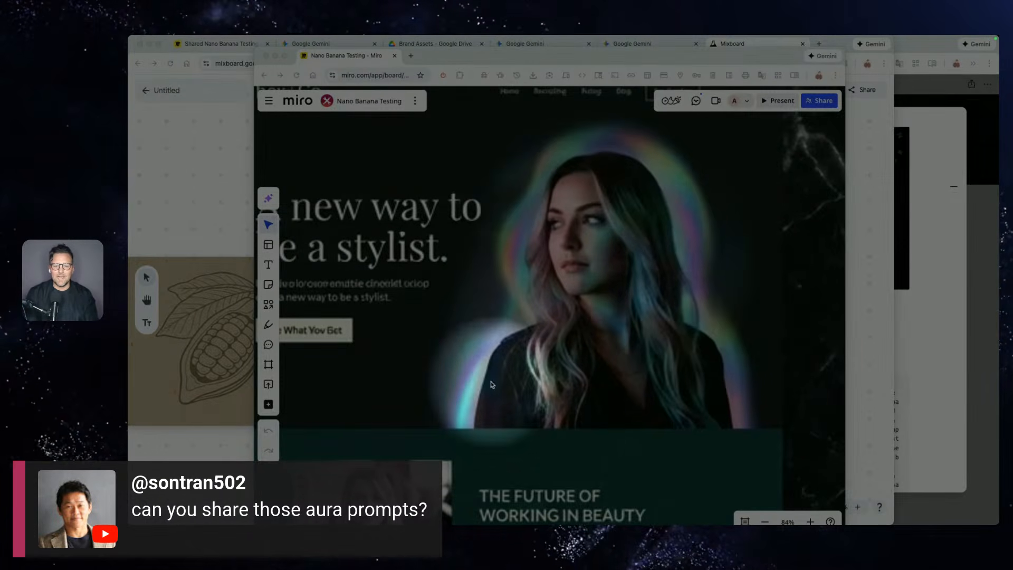
{"action": "key", "text": "F1"}
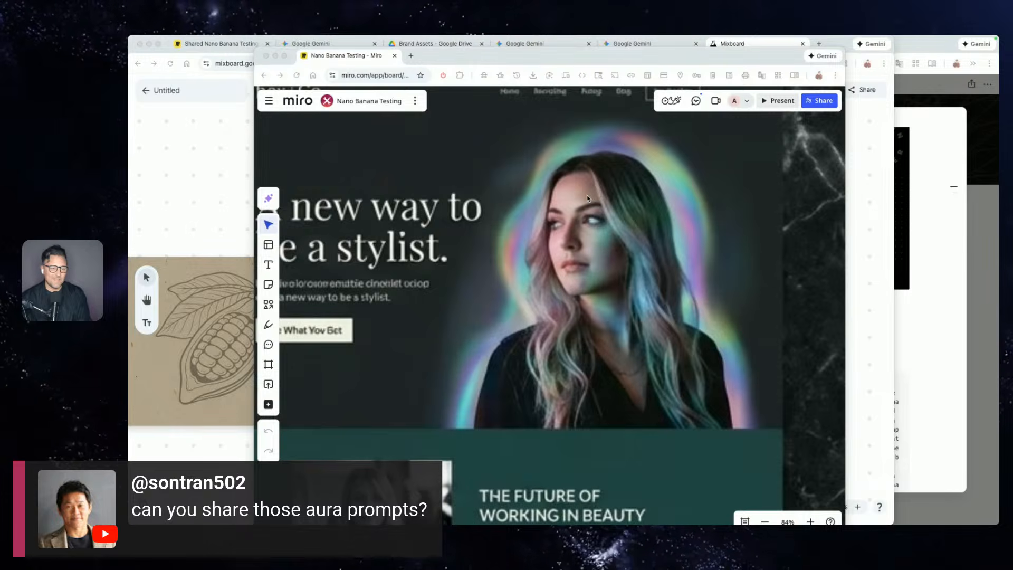
{"action": "scroll", "coordinate": [607, 259], "scroll_direction": "down", "scroll_amount": 5}
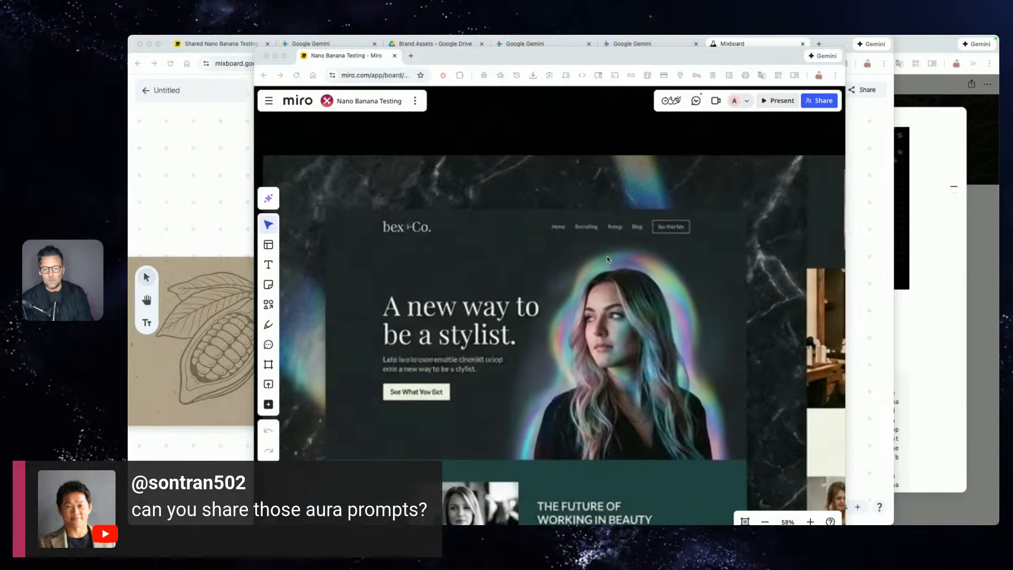
{"action": "scroll", "coordinate": [608, 259], "scroll_direction": "down", "scroll_amount": 2}
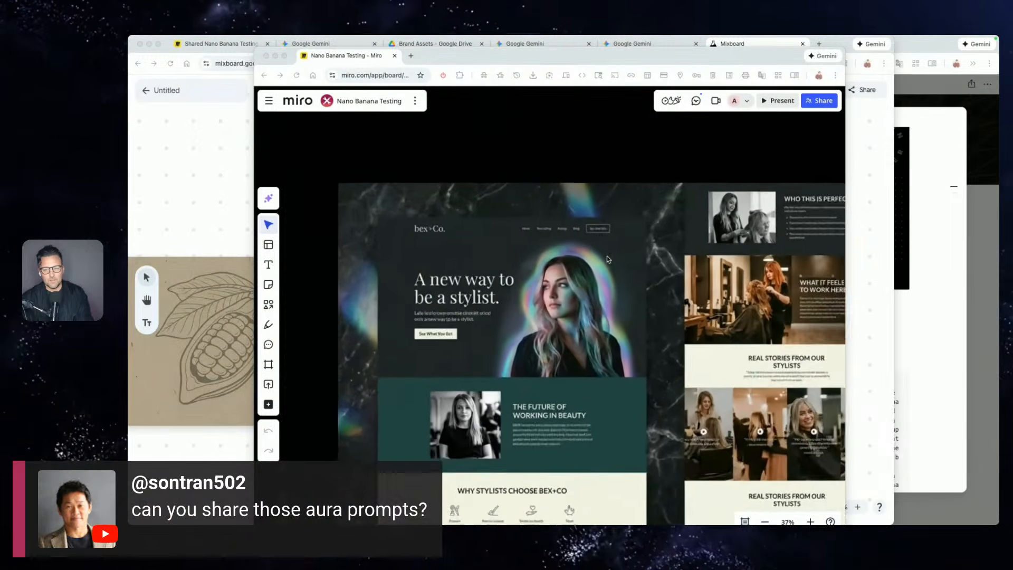
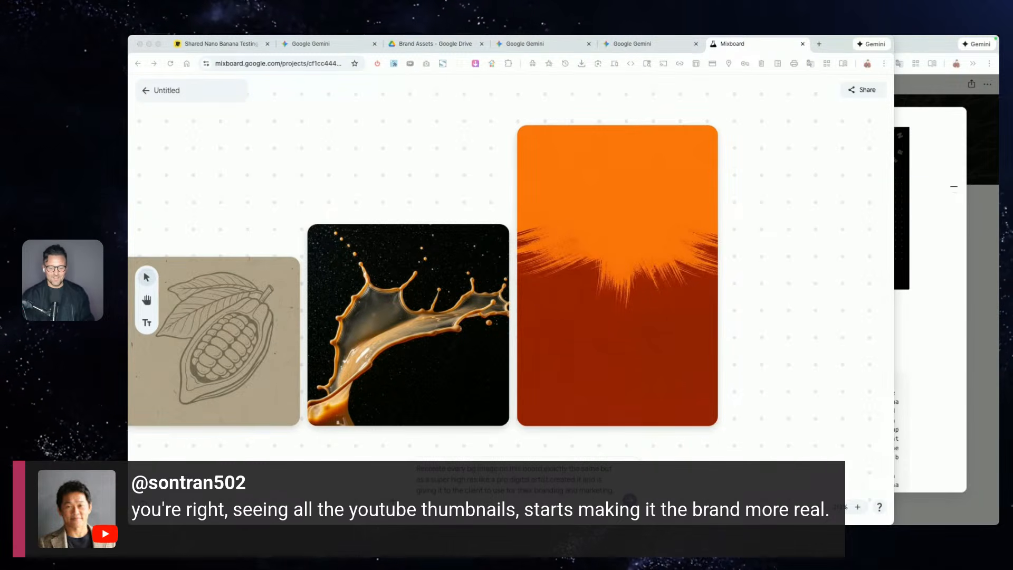
- Paste the Instagram Feed Mockup into the Date Pop section of the shared Miro board and align it beside the Sales Funnel Mockups
{"action": "left_click", "coordinate": [750, 365]}
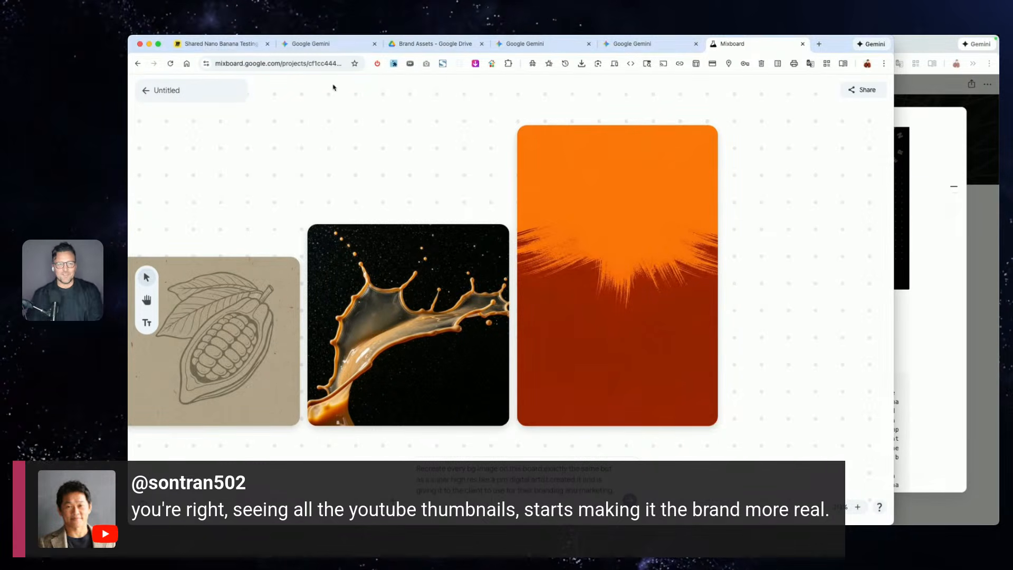
{"action": "left_click", "coordinate": [248, 50]}
{"action": "scroll", "coordinate": [463, 210], "scroll_direction": "down", "scroll_amount": 5}
{"action": "scroll", "coordinate": [463, 211], "scroll_direction": "left", "scroll_amount": 5}
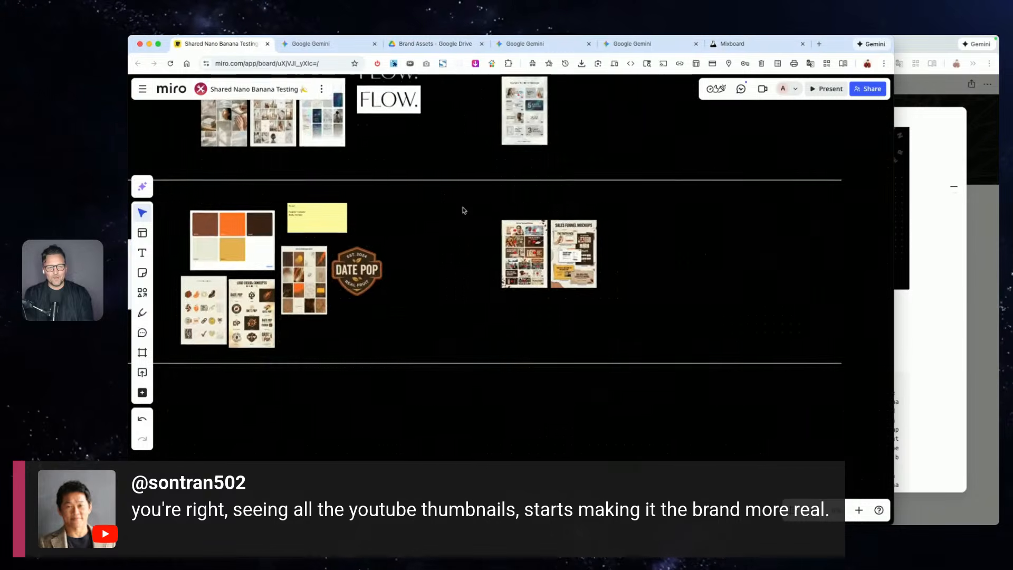
{"action": "scroll", "coordinate": [462, 248], "scroll_direction": "up", "scroll_amount": 5}
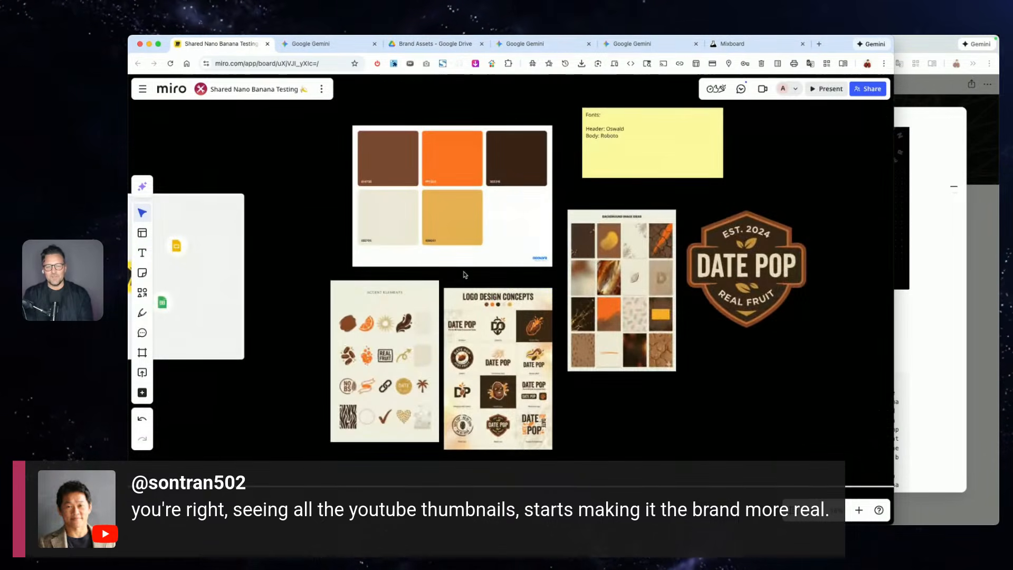
{"action": "scroll", "coordinate": [464, 275], "scroll_direction": "right", "scroll_amount": 10}
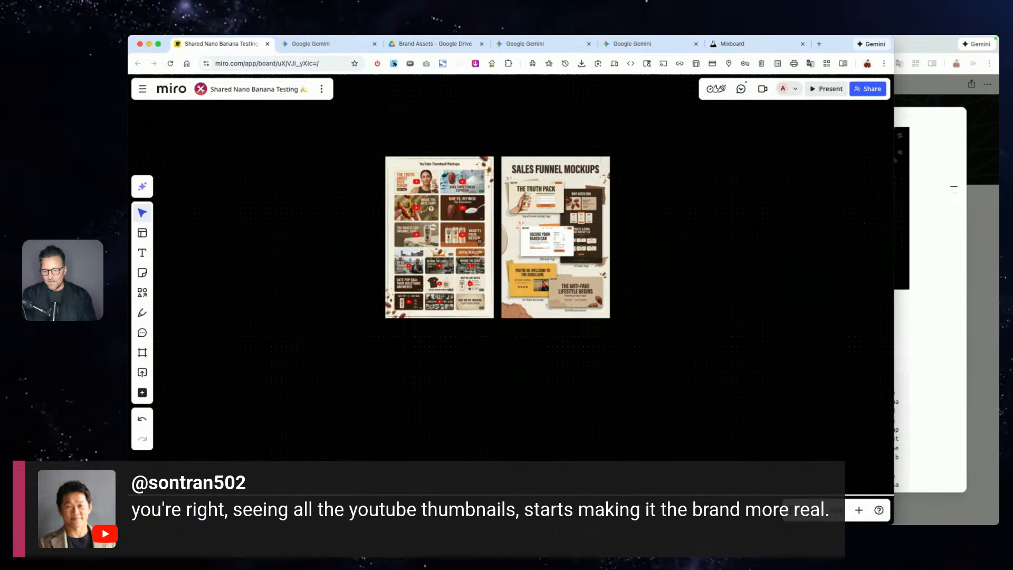
{"action": "key", "text": "super+v"}
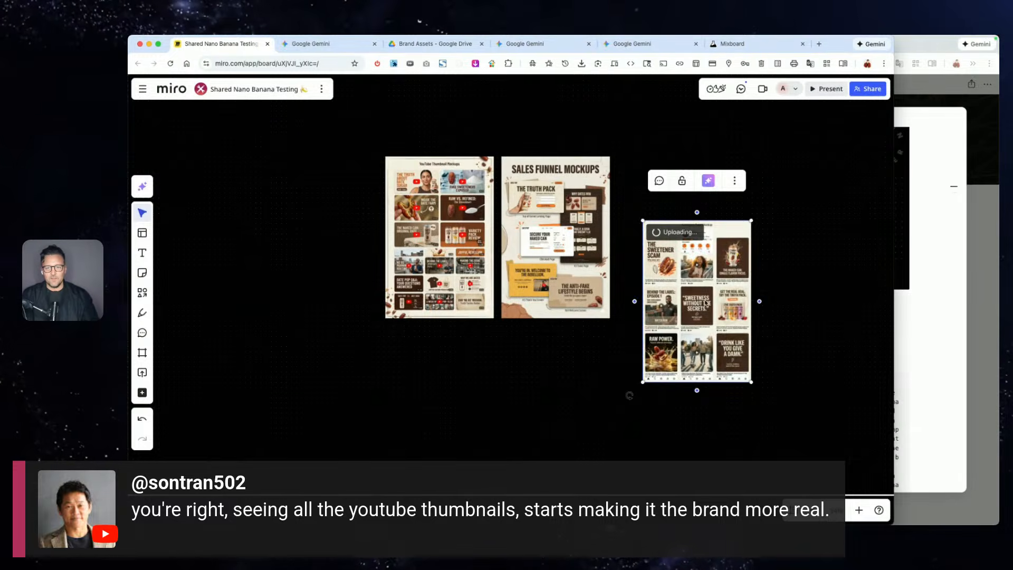
{"action": "left_click_drag", "start_coordinate": [705, 304], "coordinate": [682, 235]}
{"action": "scroll", "coordinate": [681, 235], "scroll_direction": "up", "scroll_amount": 5}
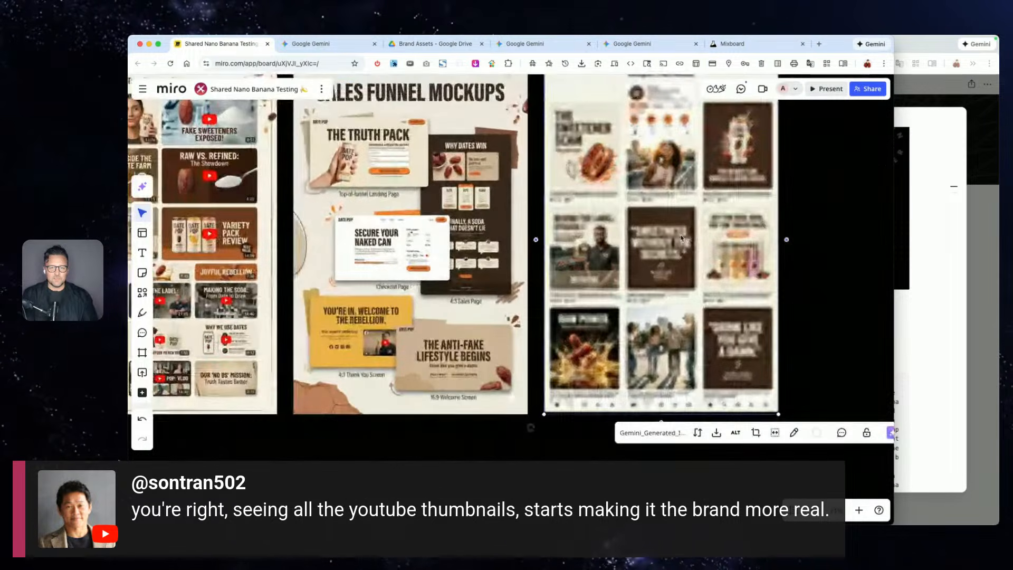
{"action": "scroll", "coordinate": [681, 238], "scroll_direction": "down", "scroll_amount": 5}
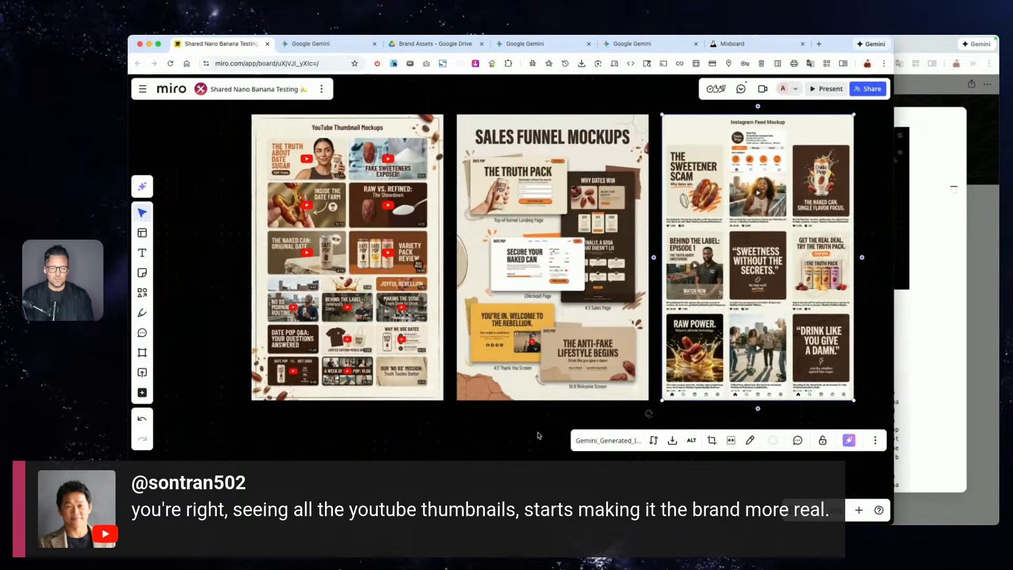
{"action": "left_click", "coordinate": [538, 436]}
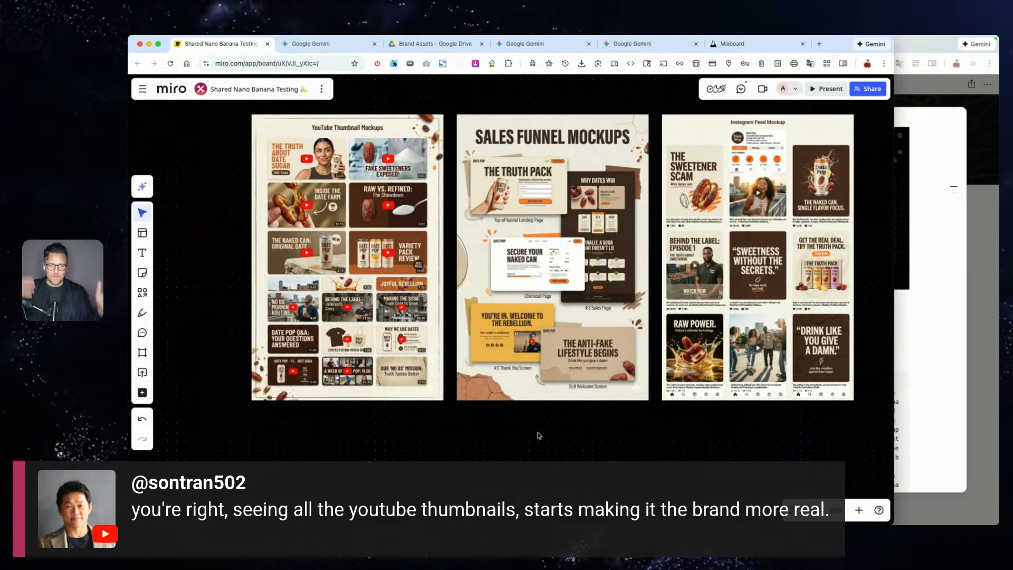
- Review the Date Pop brand assets and compare the three mood board directions on the shared Miro board
{"action": "scroll", "coordinate": [498, 304], "scroll_direction": "down", "scroll_amount": 8}
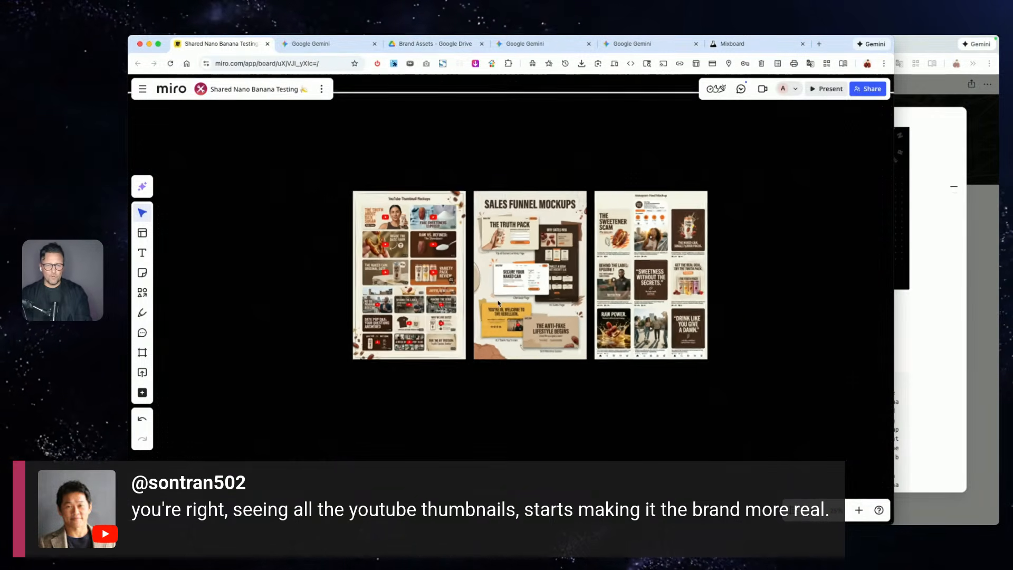
{"action": "scroll", "coordinate": [499, 304], "scroll_direction": "left", "scroll_amount": 10}
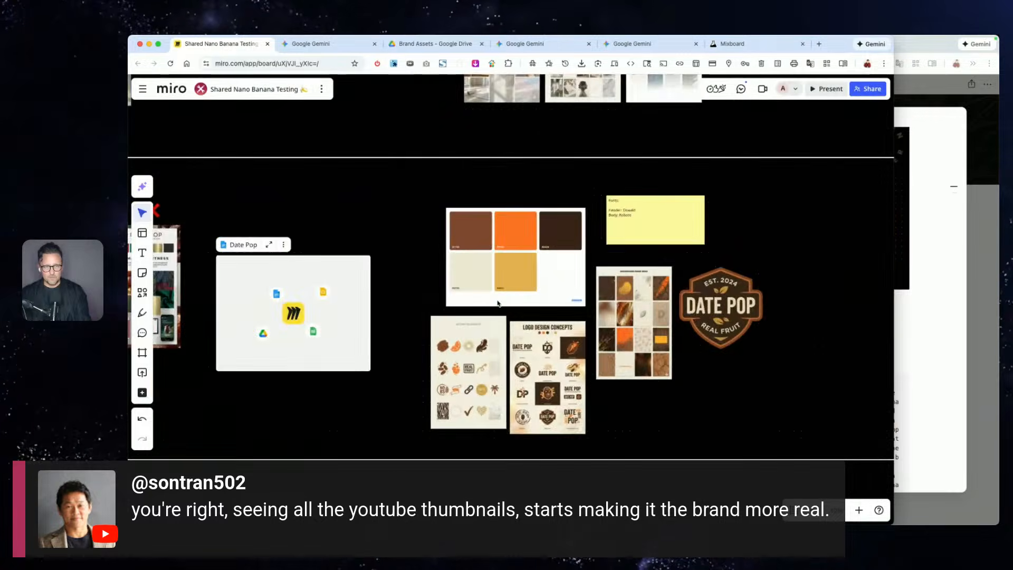
{"action": "scroll", "coordinate": [325, 278], "scroll_direction": "up", "scroll_amount": 6}
{"action": "scroll", "coordinate": [324, 278], "scroll_direction": "up", "scroll_amount": 2}
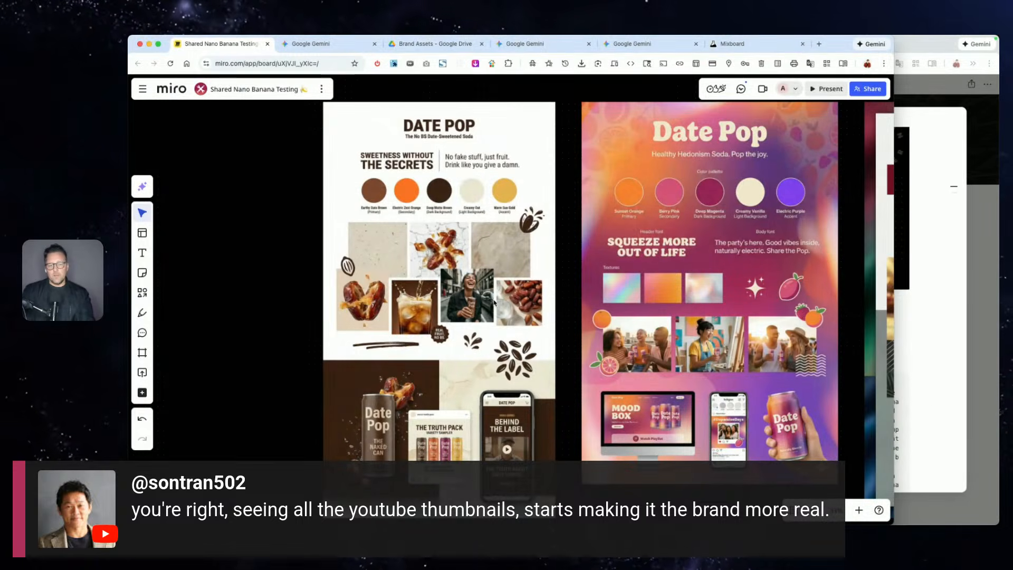
{"action": "scroll", "coordinate": [494, 304], "scroll_direction": "down", "scroll_amount": 5}
{"action": "left_click", "coordinate": [626, 278]}
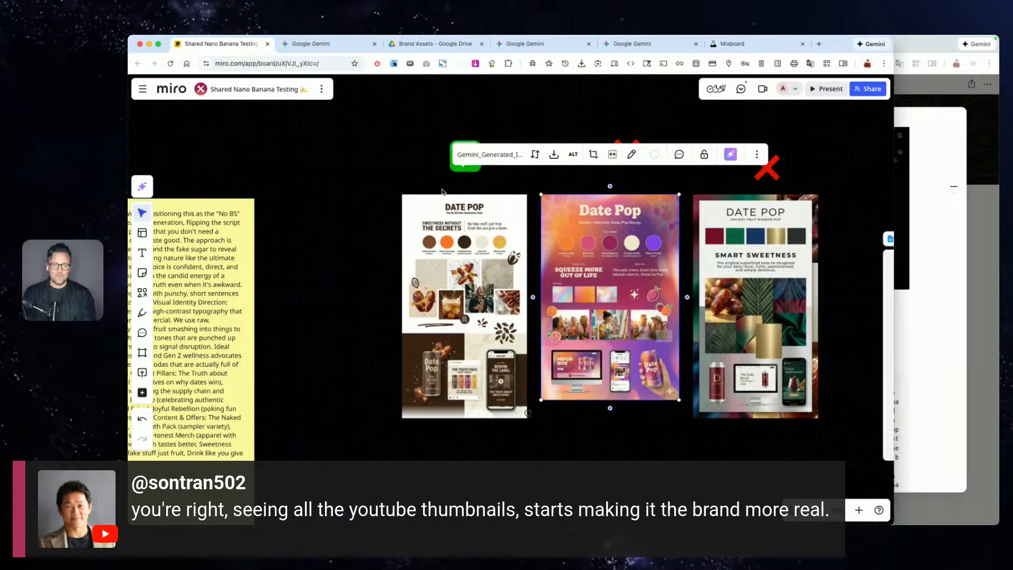
{"action": "left_click", "coordinate": [354, 222]}
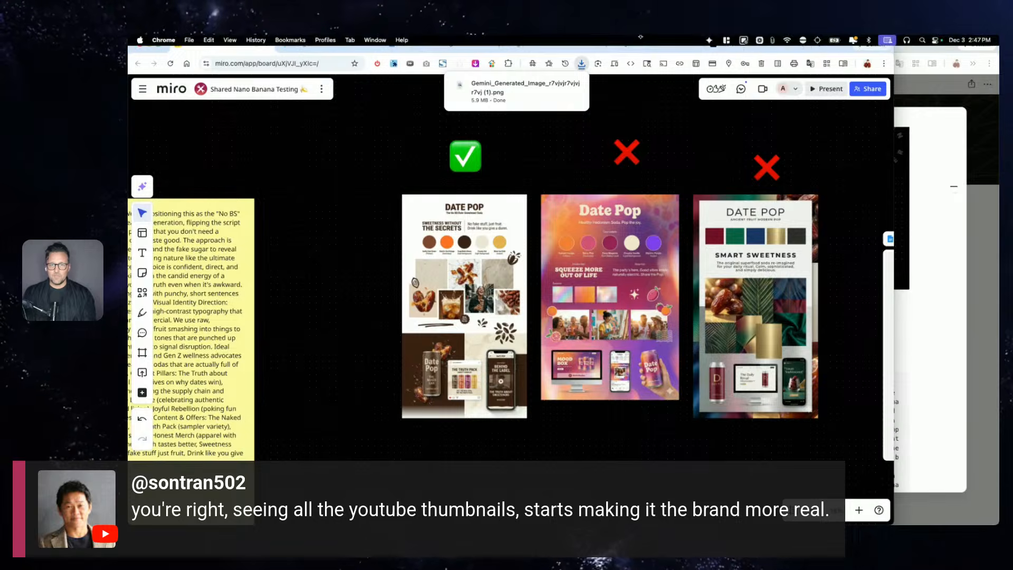
- Switch to the Gemini stock photo chat and download the Stock Photo Ideas image at full size
{"action": "left_click", "coordinate": [654, 48]}
{"action": "scroll", "coordinate": [443, 250], "scroll_direction": "down", "scroll_amount": 5}
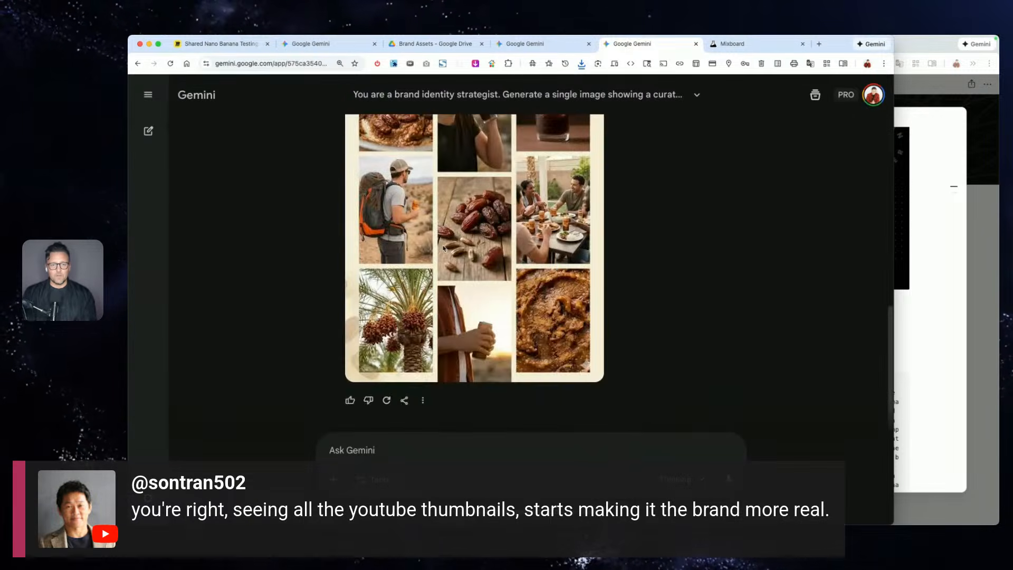
{"action": "scroll", "coordinate": [443, 249], "scroll_direction": "up", "scroll_amount": 3}
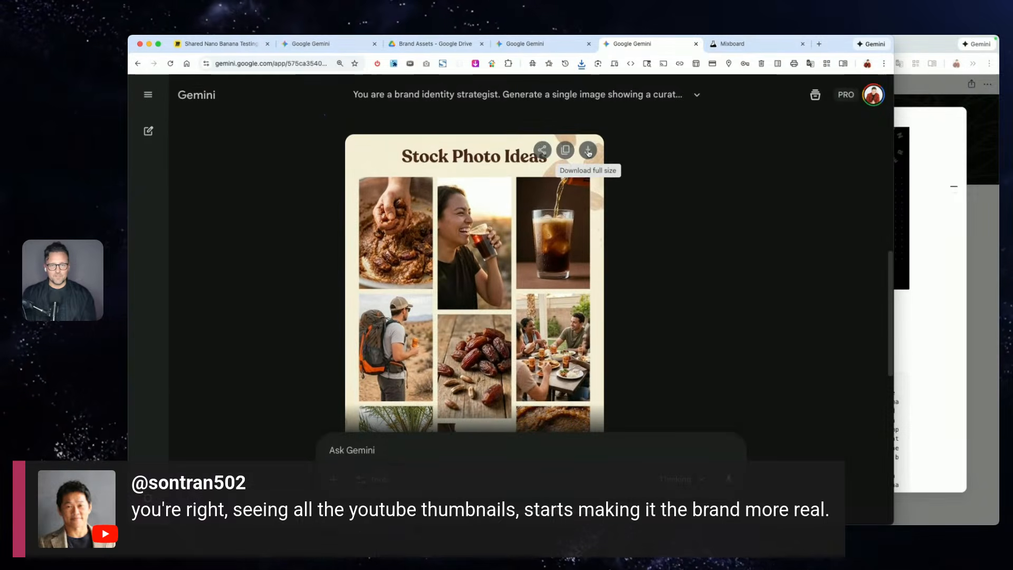
{"action": "left_click", "coordinate": [589, 151]}
{"action": "left_click", "coordinate": [589, 151]}
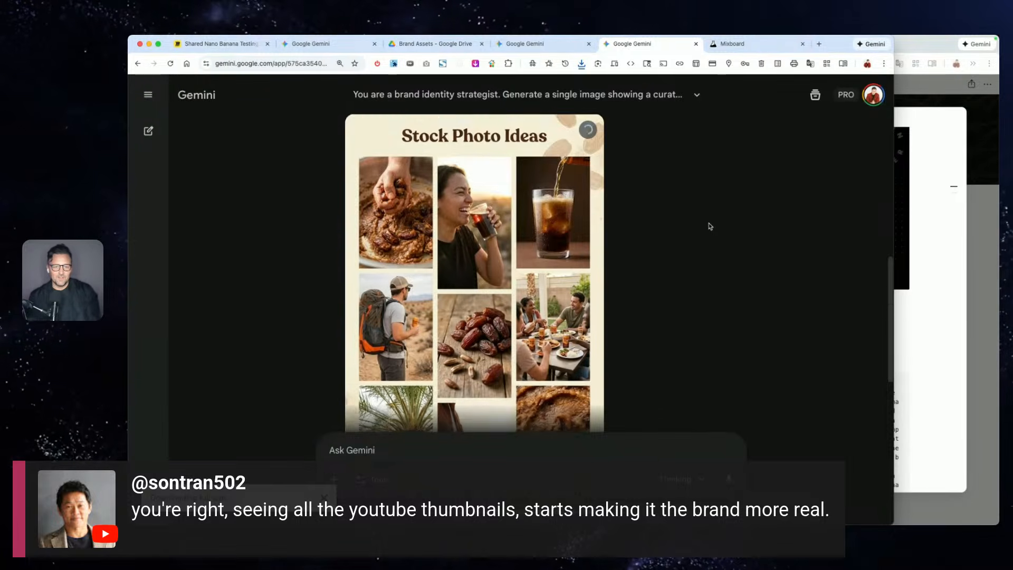
{"action": "scroll", "coordinate": [707, 226], "scroll_direction": "down", "scroll_amount": 4}
{"action": "scroll", "coordinate": [708, 226], "scroll_direction": "up", "scroll_amount": 2}
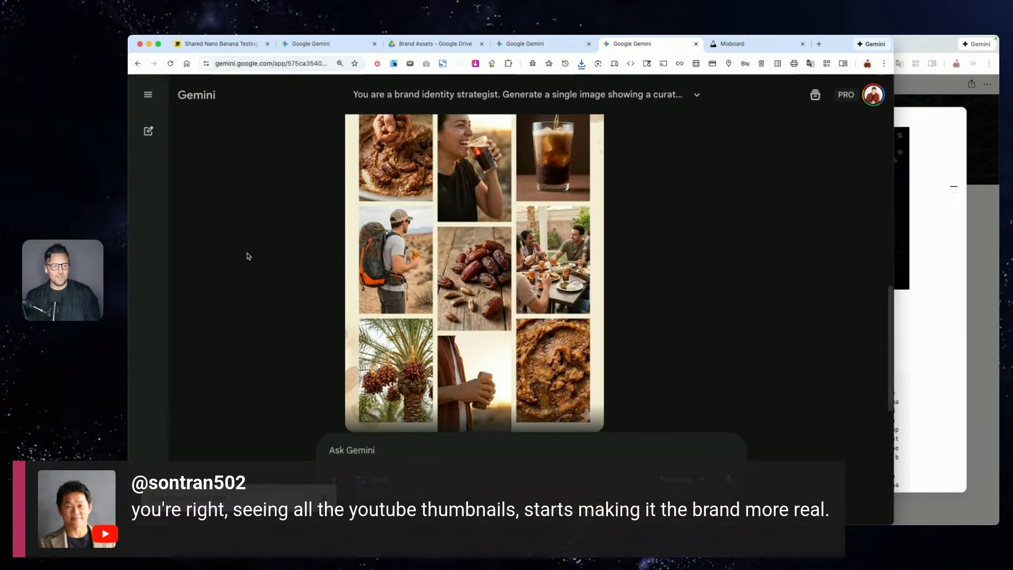
{"action": "scroll", "coordinate": [248, 256], "scroll_direction": "up", "scroll_amount": 3}
- Clear the stock search in the AI Mood Board Prompts gallery and browse the full set of prompt cards
{"action": "left_click", "coordinate": [985, 307]}
{"action": "left_click", "coordinate": [984, 308]}
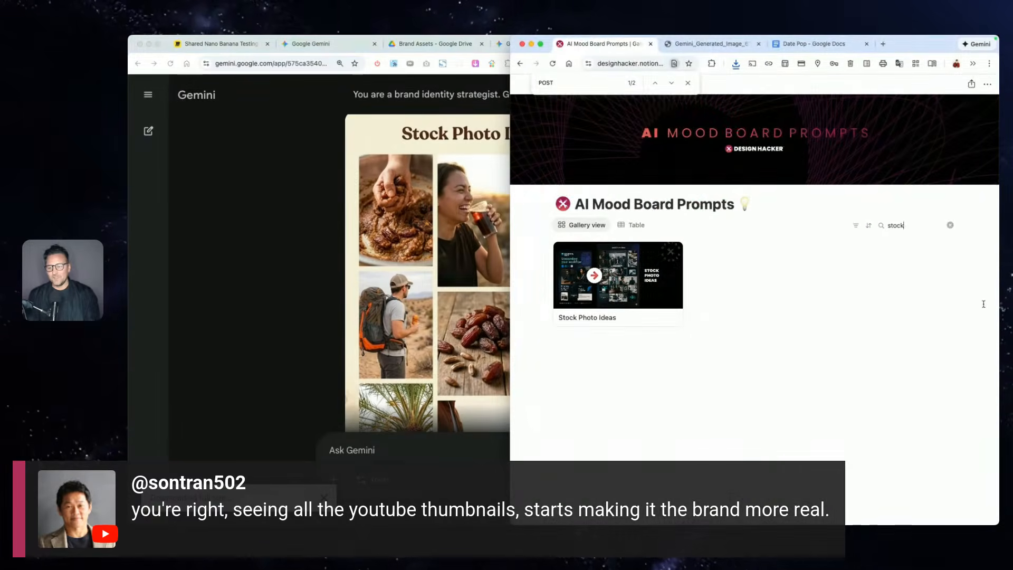
{"action": "left_click", "coordinate": [950, 225]}
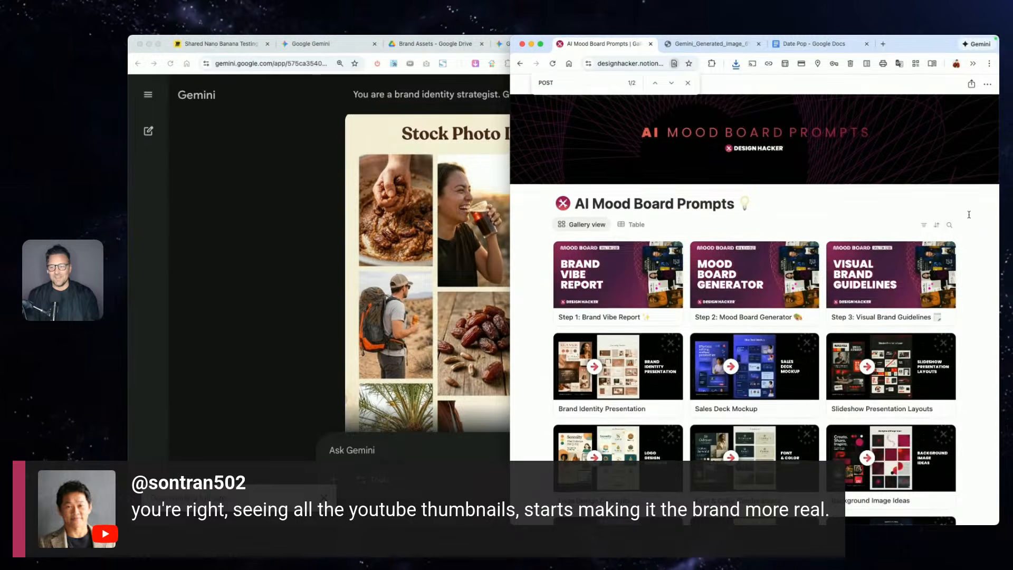
{"action": "scroll", "coordinate": [955, 222], "scroll_direction": "down", "scroll_amount": 4}
{"action": "scroll", "coordinate": [969, 215], "scroll_direction": "down", "scroll_amount": 2}
{"action": "scroll", "coordinate": [969, 214], "scroll_direction": "up", "scroll_amount": 5}
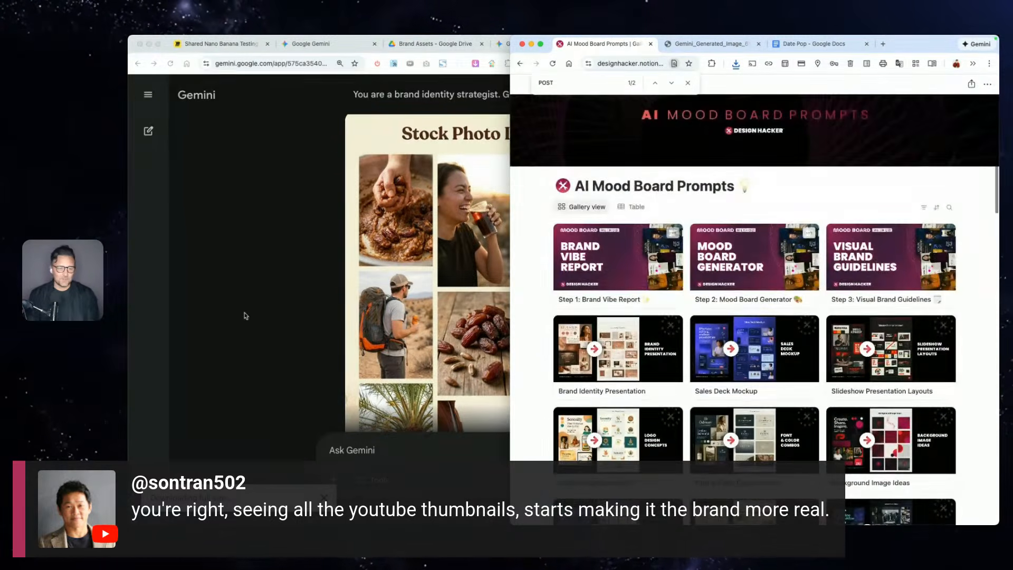
- Review the stock photo prompt and the generated Date Pop mosaic in Gemini
{"action": "left_click", "coordinate": [225, 311]}
{"action": "scroll", "coordinate": [237, 351], "scroll_direction": "up", "scroll_amount": 5}
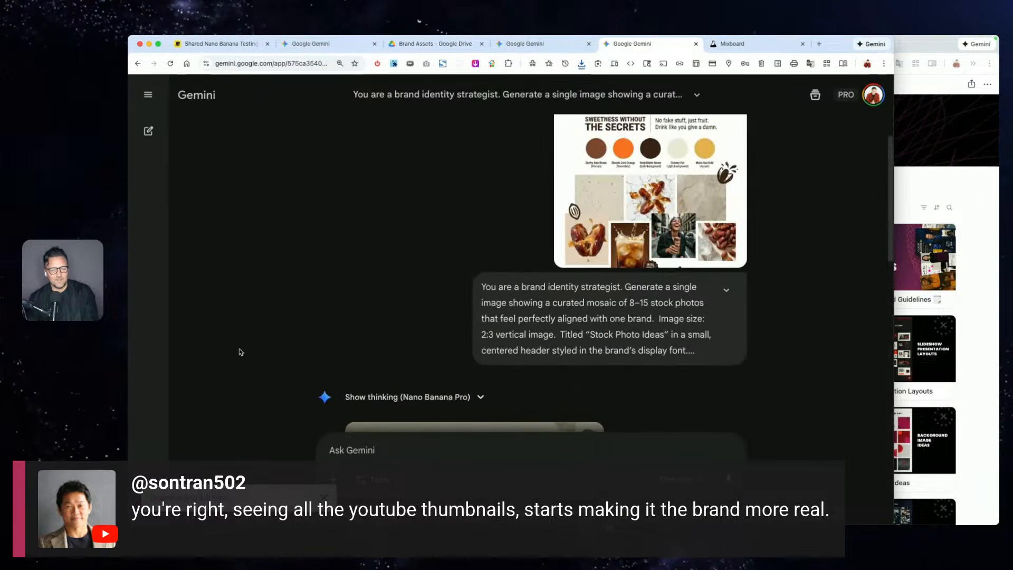
{"action": "scroll", "coordinate": [239, 351], "scroll_direction": "down", "scroll_amount": 5}
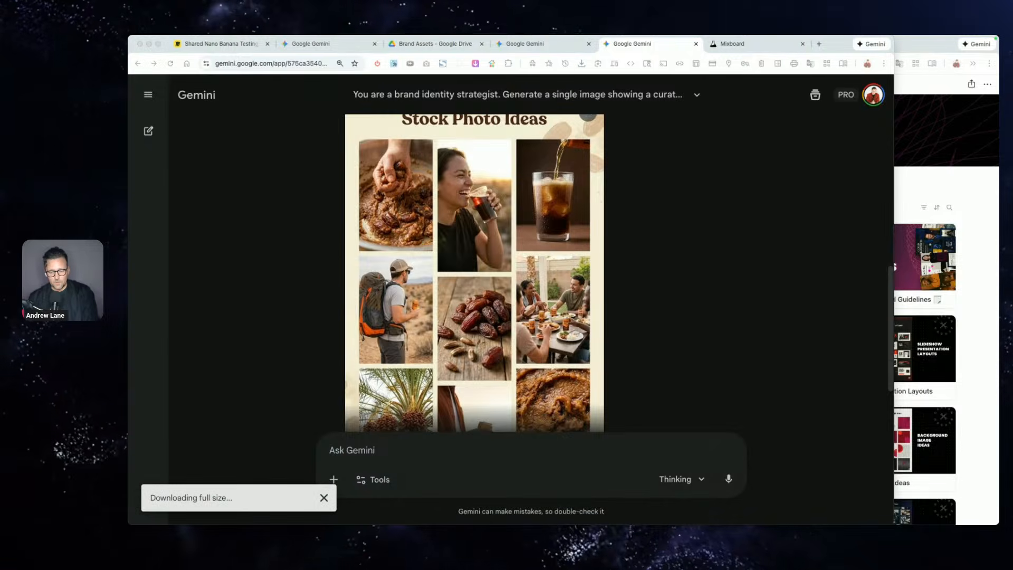
{"action": "scroll", "coordinate": [612, 296], "scroll_direction": "down", "scroll_amount": 2}
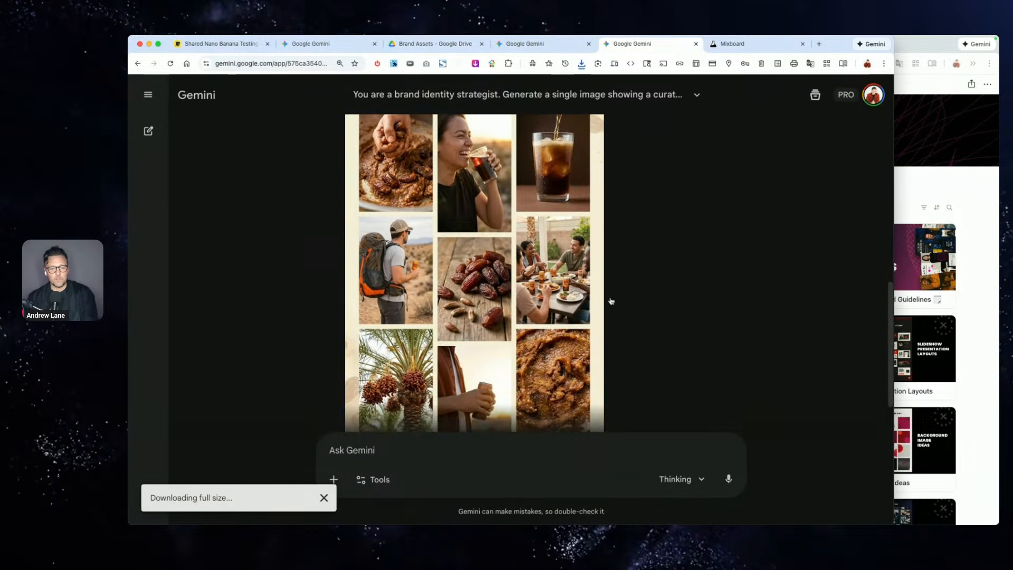
{"action": "left_click", "coordinate": [978, 303]}
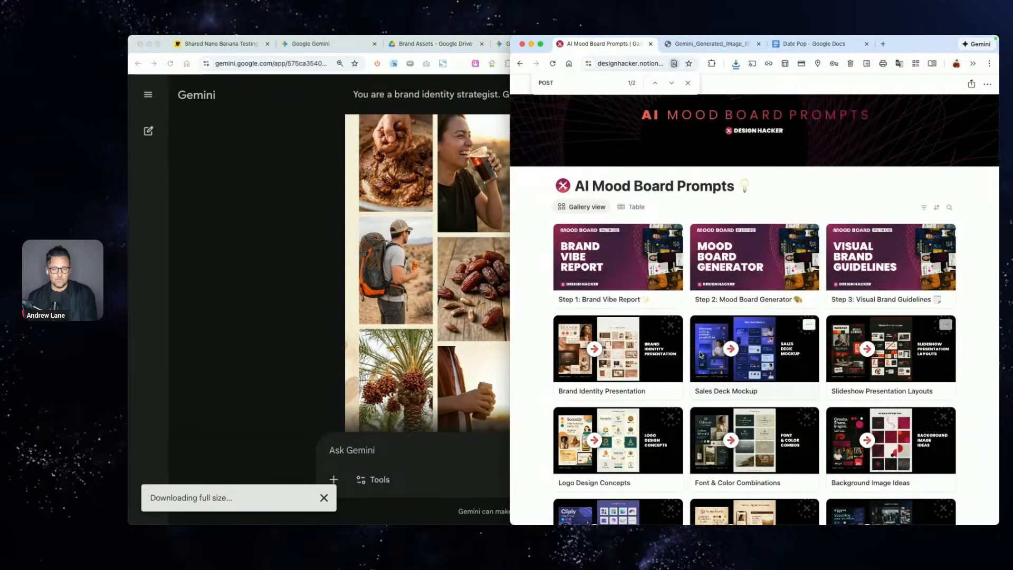
{"action": "left_click", "coordinate": [276, 301]}
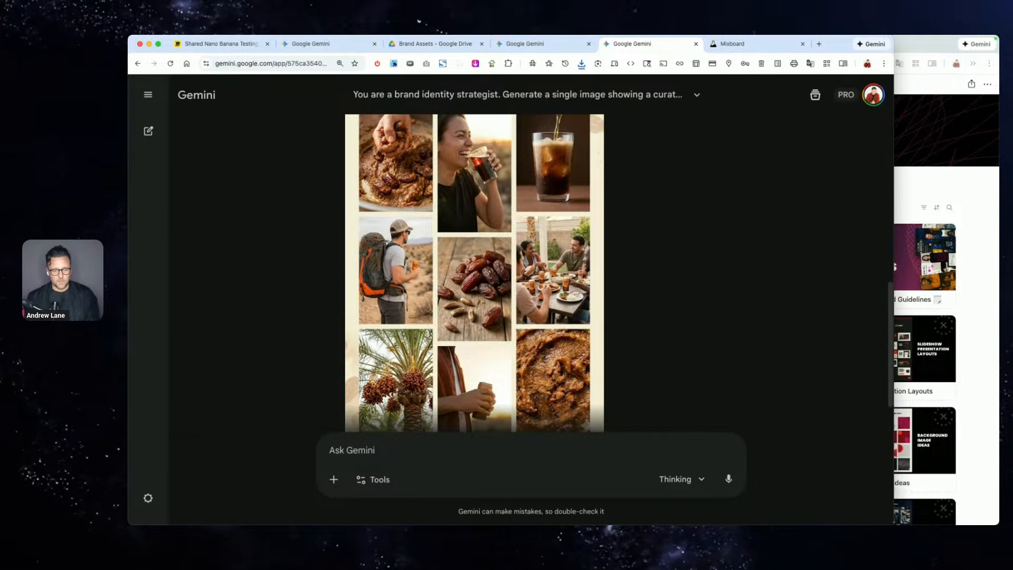
- Switch to the FLOW album in Google Photos and examine the Founder Photo Shoot image up close from its title to the last row
{"action": "key", "text": "super+Tab"}
{"action": "key", "text": "super+grave"}
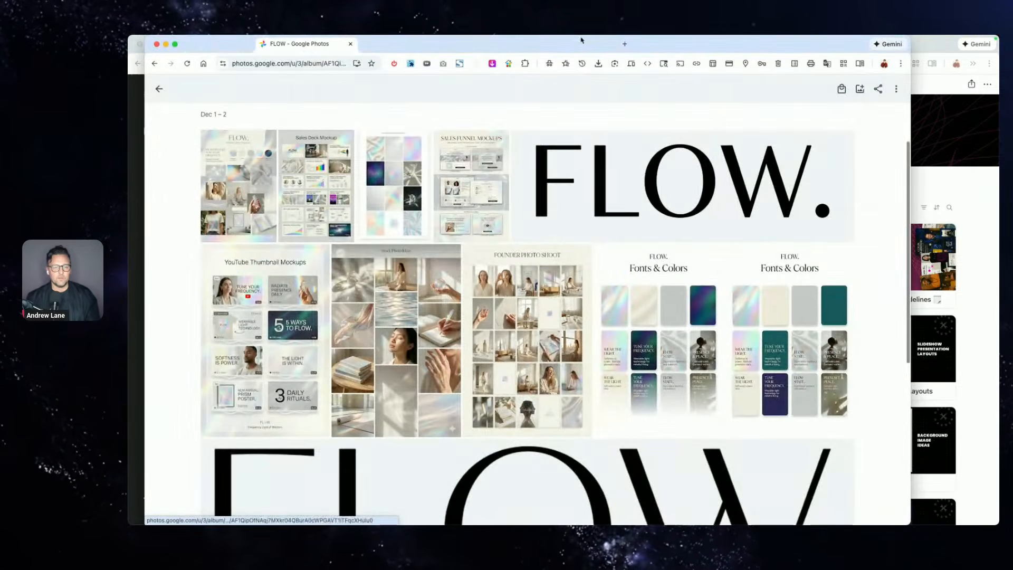
{"action": "left_click", "coordinate": [516, 339]}
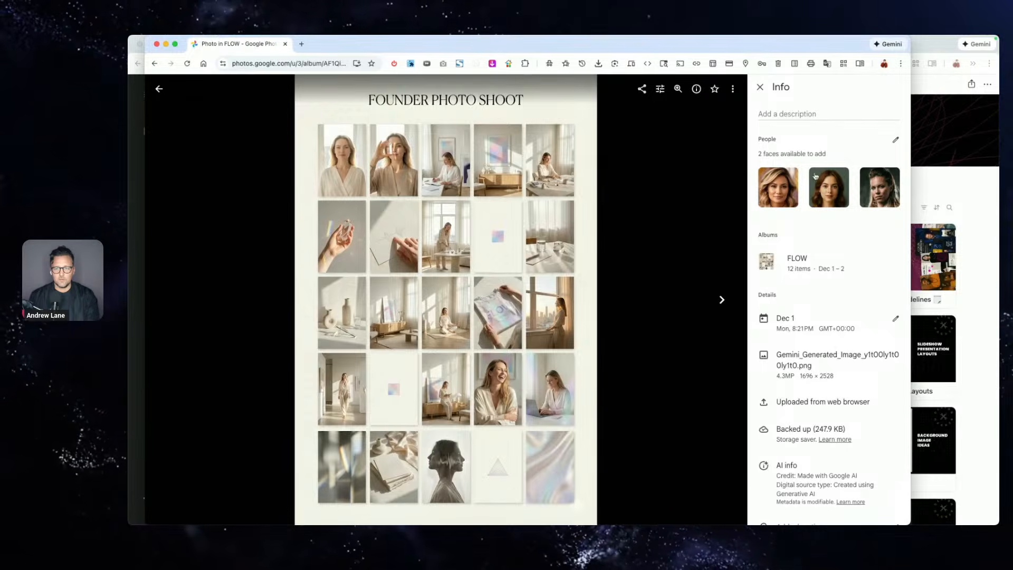
{"action": "left_click", "coordinate": [760, 87]}
{"action": "scroll", "coordinate": [522, 212], "scroll_direction": "up", "scroll_amount": 5}
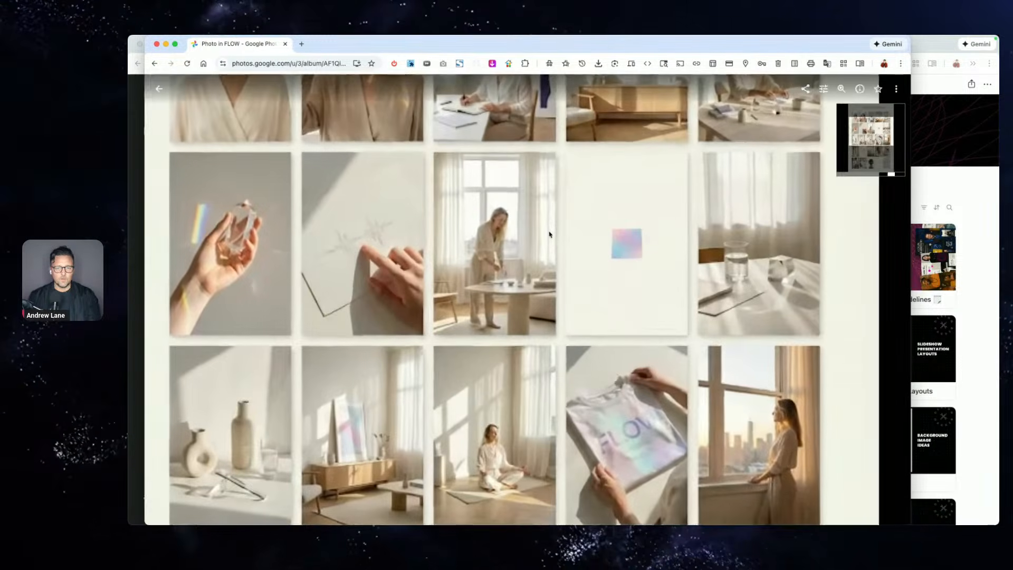
{"action": "left_click_drag", "start_coordinate": [522, 212], "coordinate": [547, 436]}
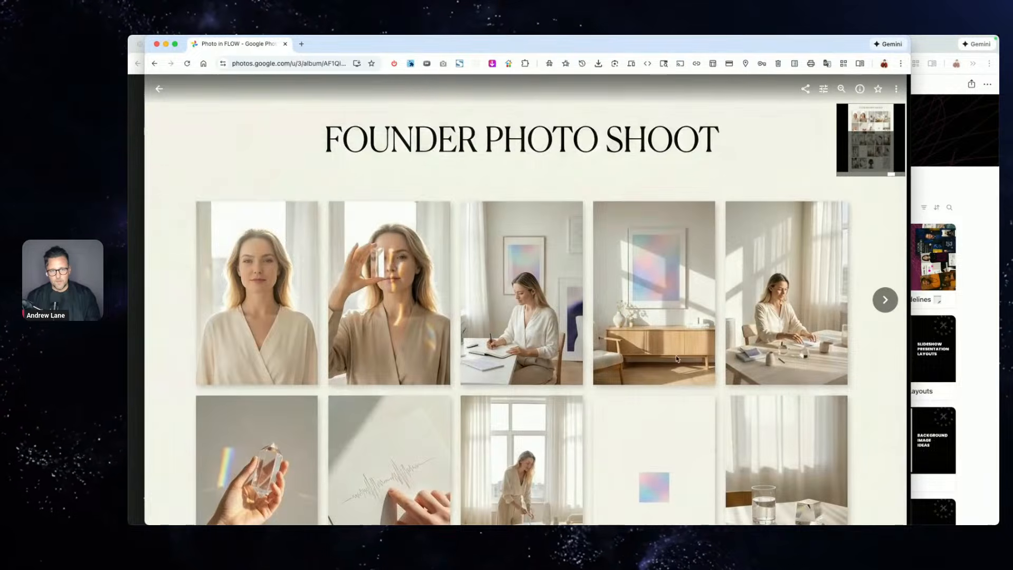
{"action": "left_click_drag", "start_coordinate": [644, 395], "coordinate": [637, 226]}
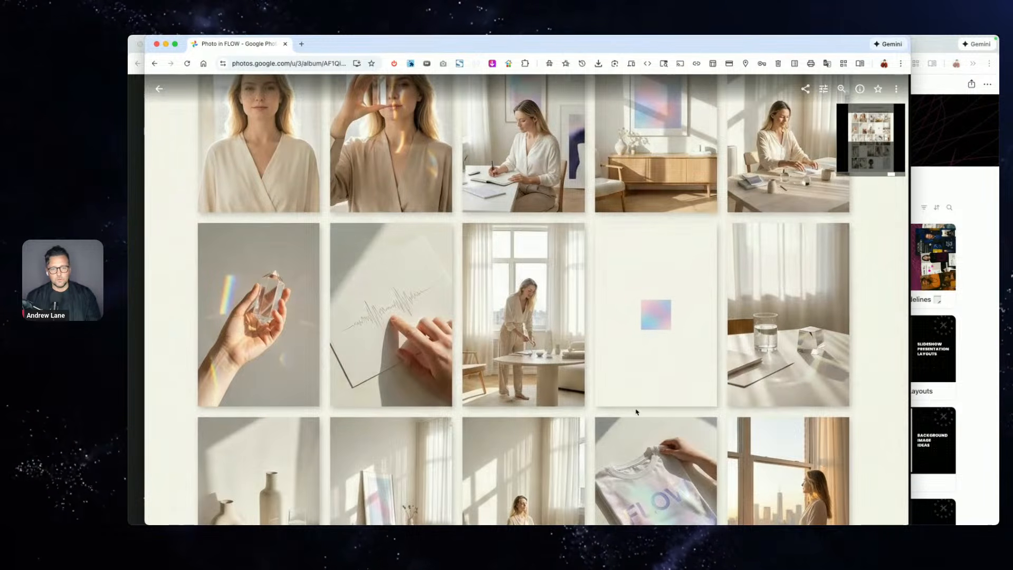
{"action": "left_click_drag", "start_coordinate": [637, 411], "coordinate": [639, 230]}
{"action": "left_click_drag", "start_coordinate": [632, 318], "coordinate": [606, 183]}
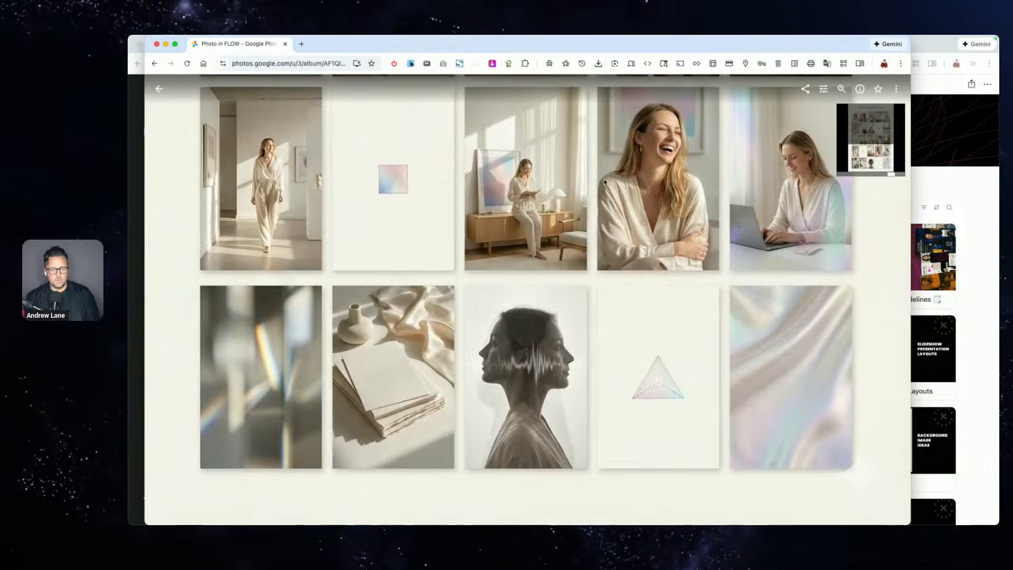
{"action": "scroll", "coordinate": [603, 240], "scroll_direction": "down", "scroll_amount": 10}
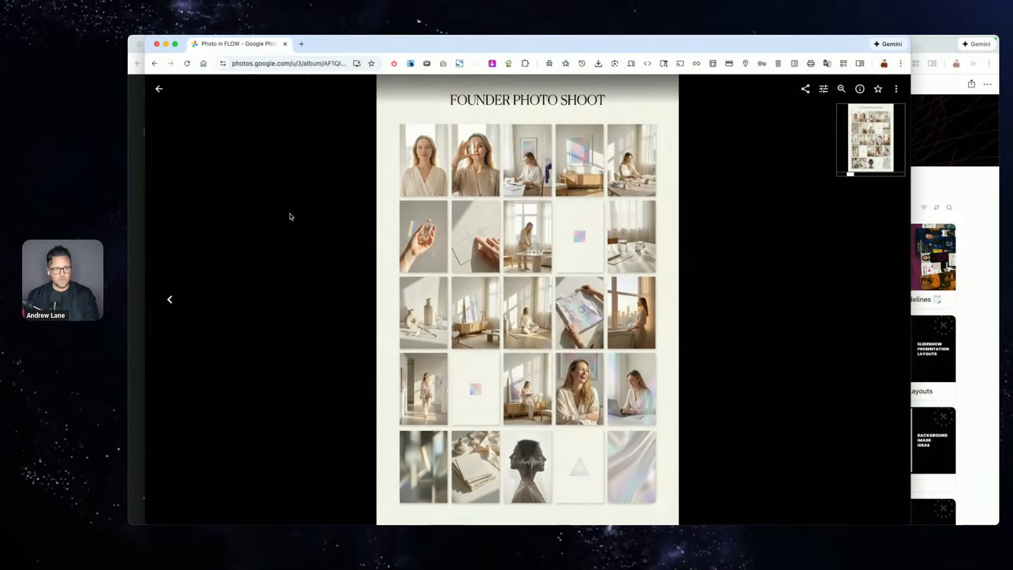
{"action": "left_click", "coordinate": [159, 89]}
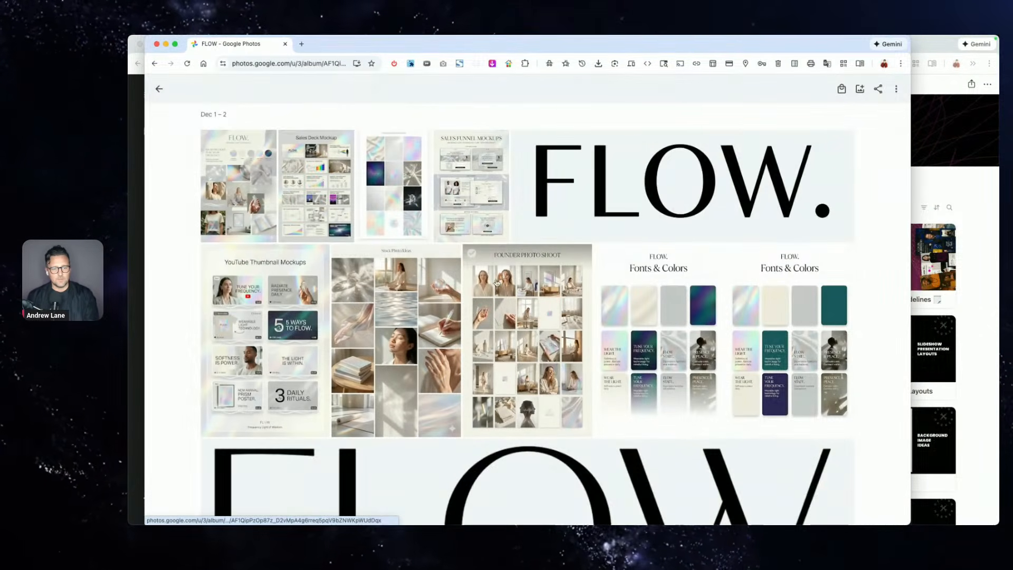
- View the Stock Photo Ideas and YouTube Thumbnail Mockups images in the FLOW album
{"action": "left_click", "coordinate": [399, 306]}
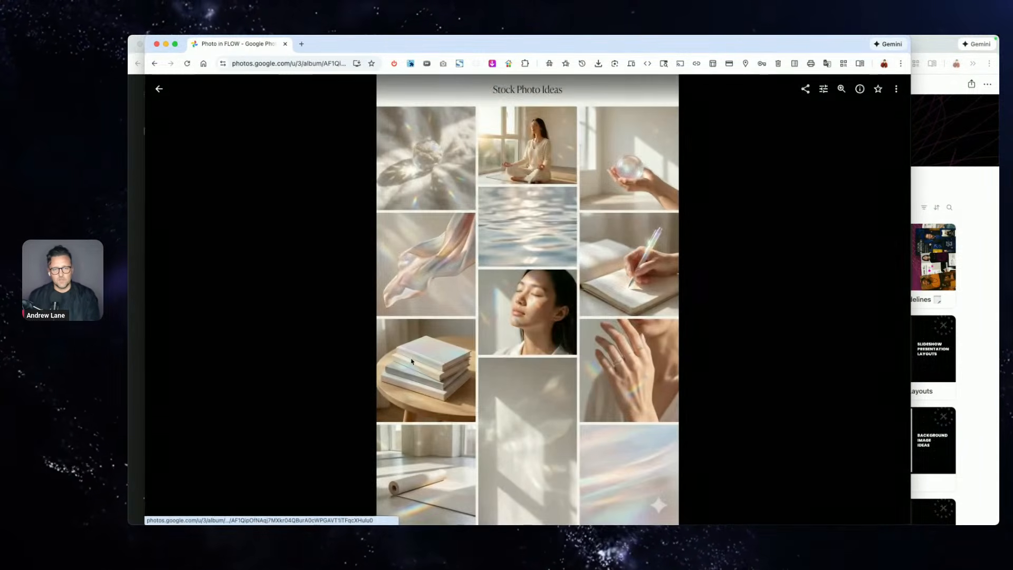
{"action": "left_click", "coordinate": [167, 93]}
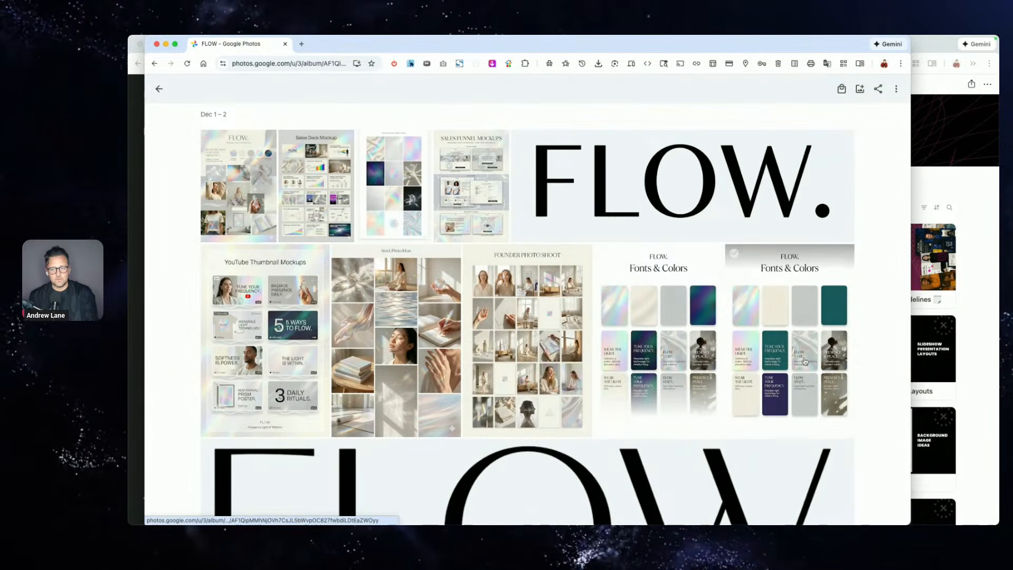
{"action": "left_click", "coordinate": [276, 350]}
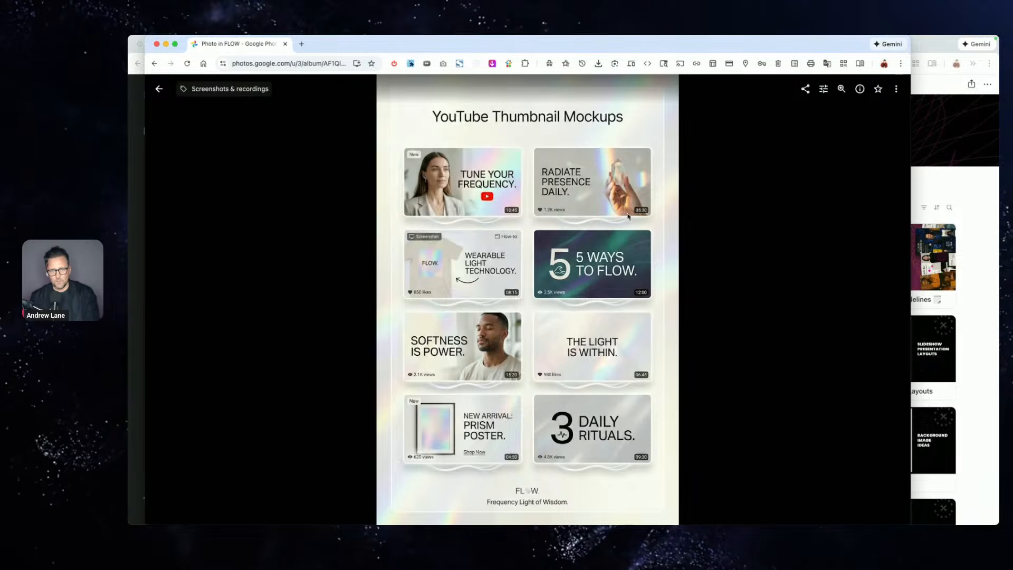
{"action": "key", "text": "Left"}
{"action": "left_click", "coordinate": [159, 89]}
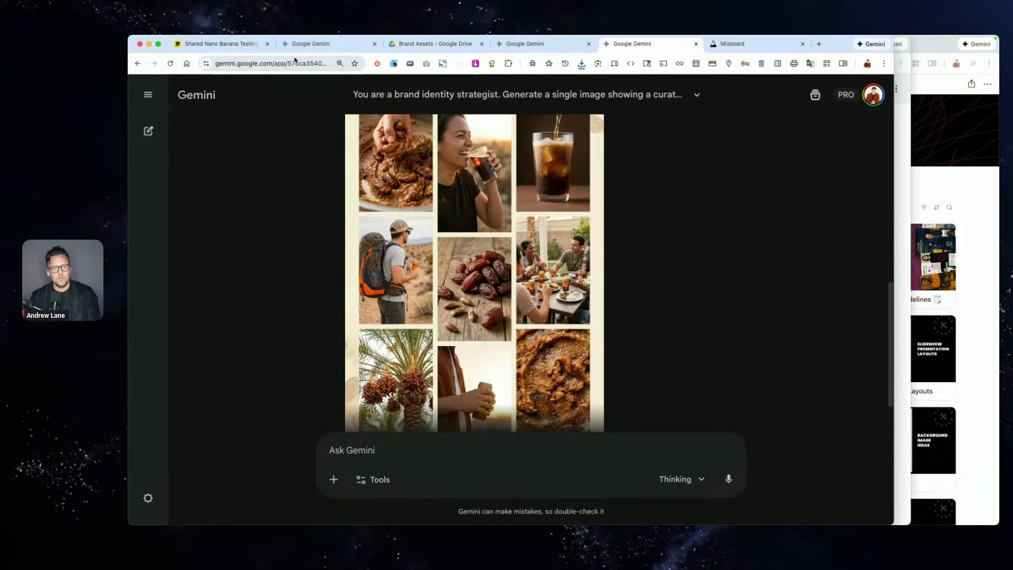
- Check the Date Pop mood boards on the shared Miro board and the earlier Sales Funnel Mockups chat in Gemini
{"action": "left_click", "coordinate": [246, 46]}
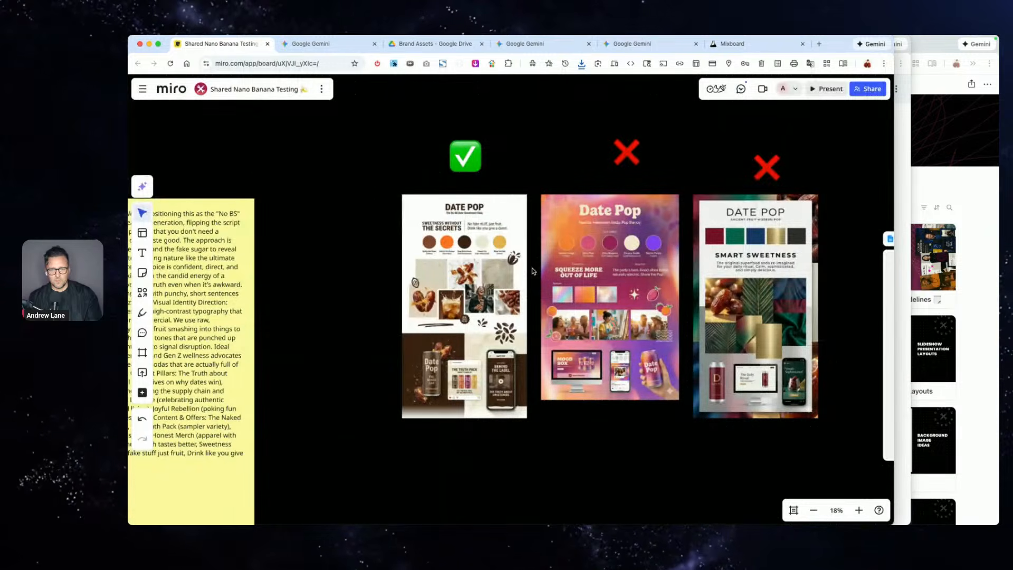
{"action": "left_click", "coordinate": [643, 44]}
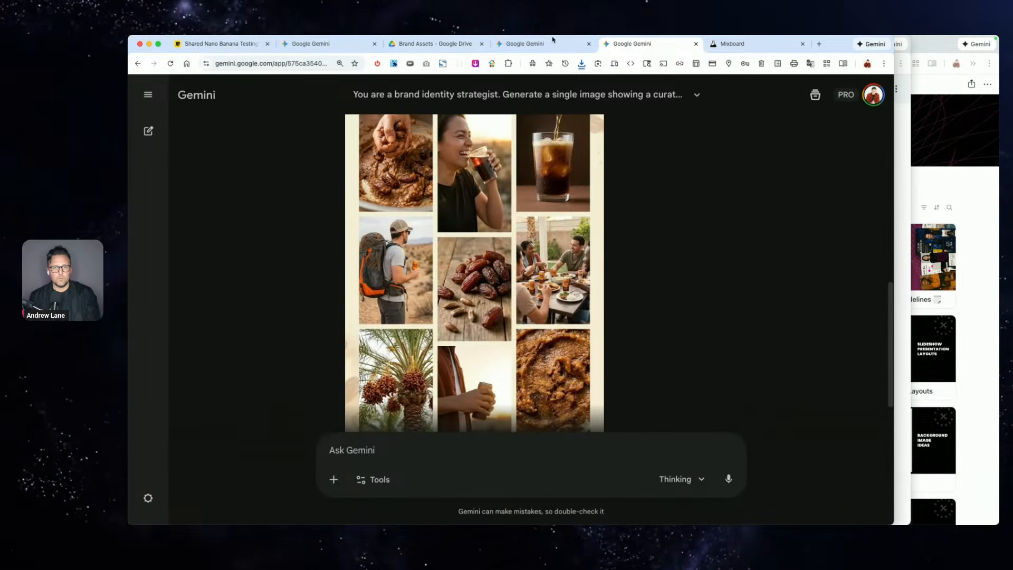
{"action": "left_click", "coordinate": [537, 45]}
{"action": "scroll", "coordinate": [698, 206], "scroll_direction": "up", "scroll_amount": 3}
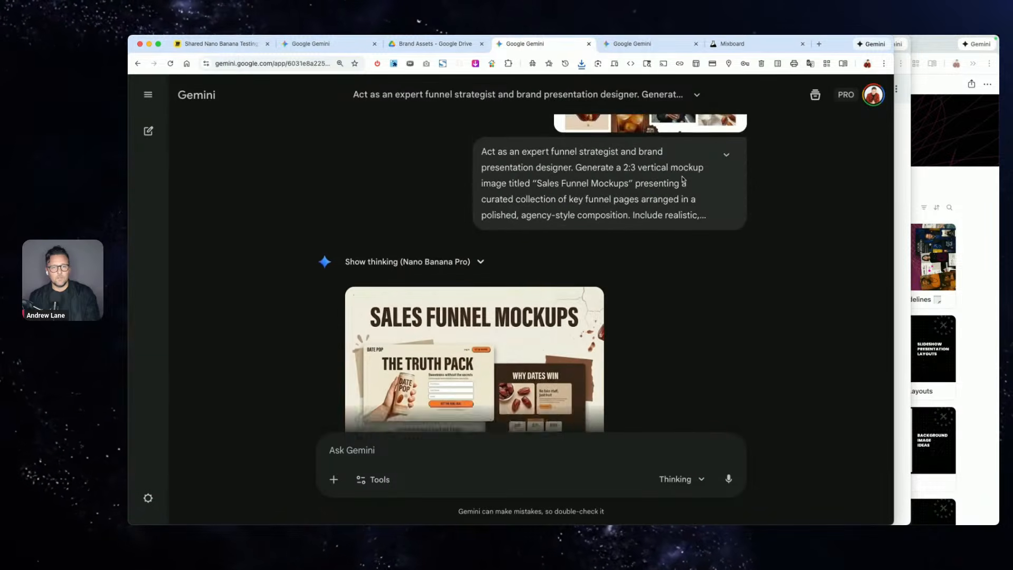
- Open the Sales Funnel Mockups card in the AI Mood Board Prompts gallery and copy its prompt
{"action": "left_click", "coordinate": [954, 195]}
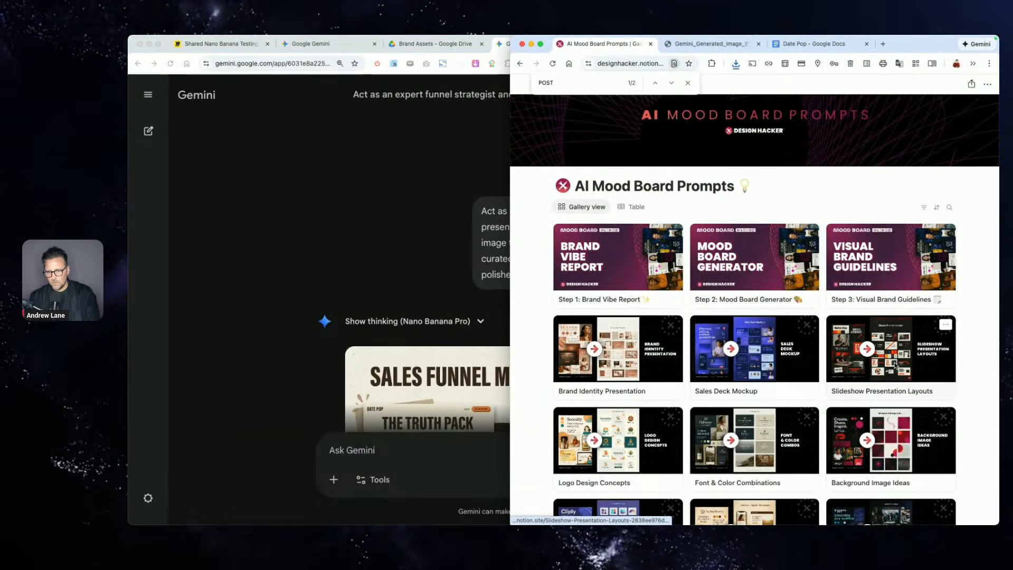
{"action": "scroll", "coordinate": [847, 368], "scroll_direction": "down", "scroll_amount": 1}
{"action": "scroll", "coordinate": [845, 366], "scroll_direction": "down", "scroll_amount": 5}
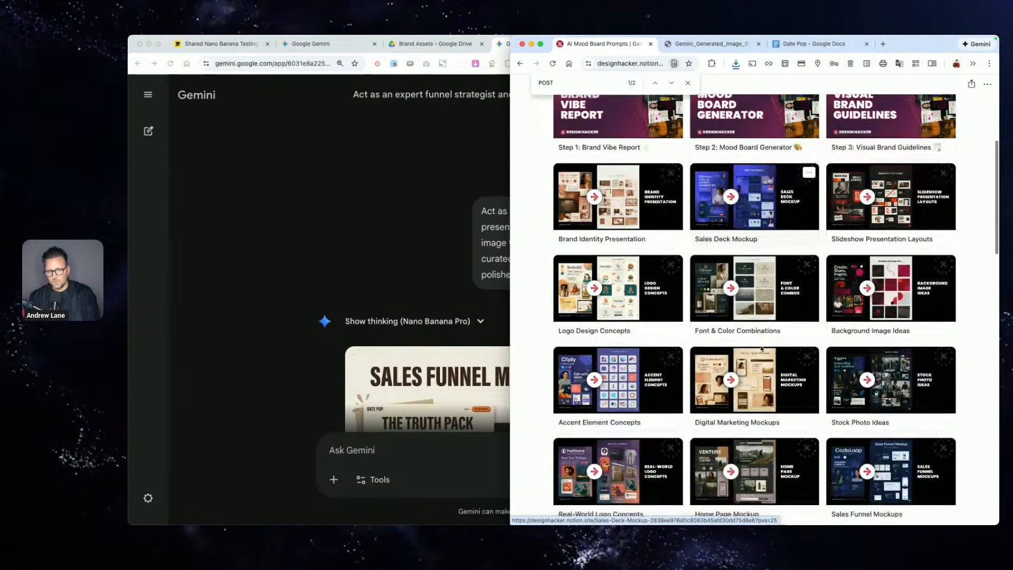
{"action": "scroll", "coordinate": [760, 348], "scroll_direction": "down", "scroll_amount": 3}
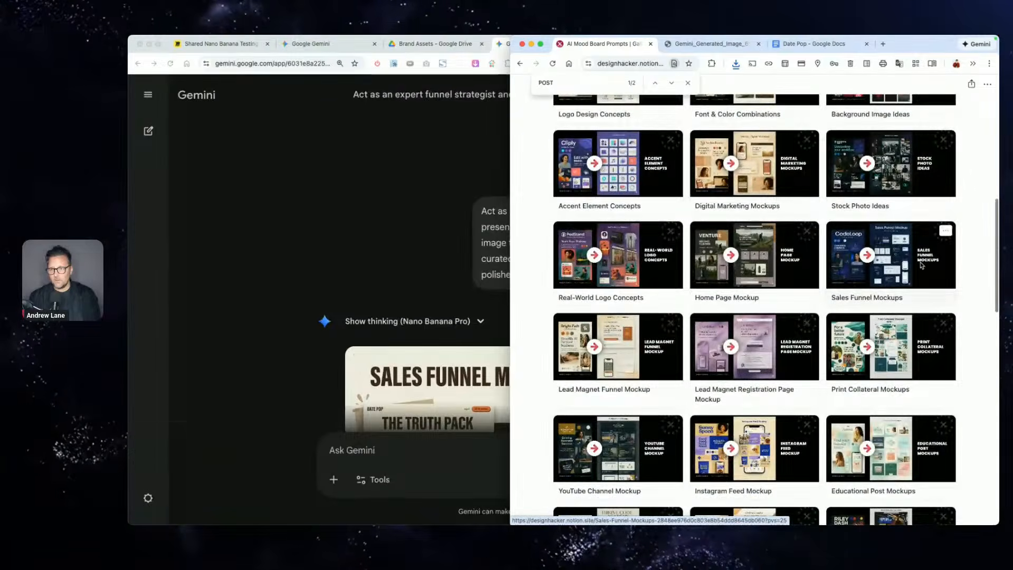
{"action": "left_click", "coordinate": [921, 265]}
{"action": "scroll", "coordinate": [922, 265], "scroll_direction": "down", "scroll_amount": 1}
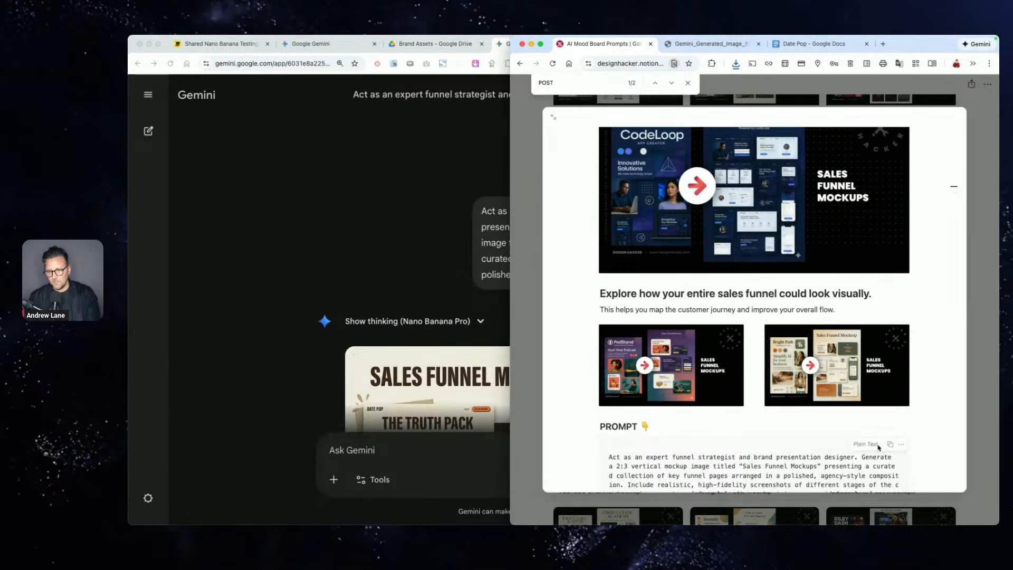
{"action": "left_click", "coordinate": [890, 447]}
- Submit the Sales Funnel Mockups prompt in a new Gemini chat with the orange-and-purple Date Pop mood board attached
{"action": "left_click", "coordinate": [147, 131]}
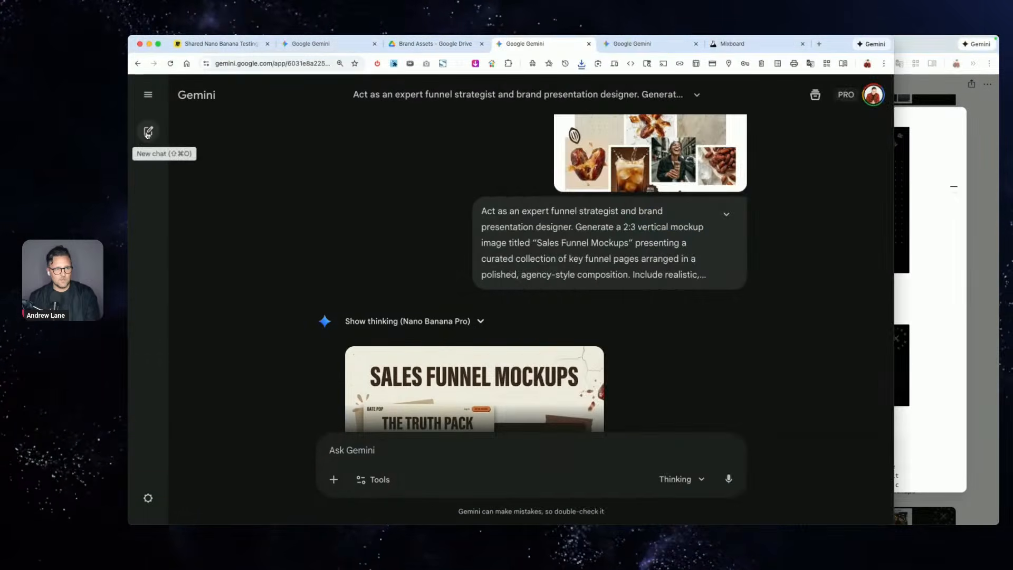
{"action": "left_click", "coordinate": [400, 289]}
{"action": "key", "text": "cmd+v"}
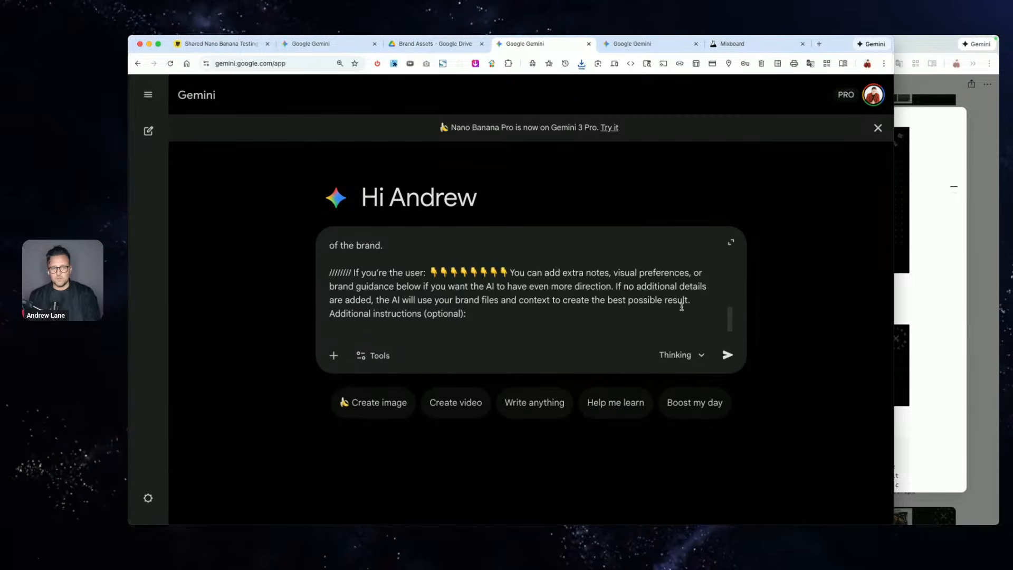
{"action": "left_click_drag", "start_coordinate": [1009, 263], "coordinate": [561, 309]}
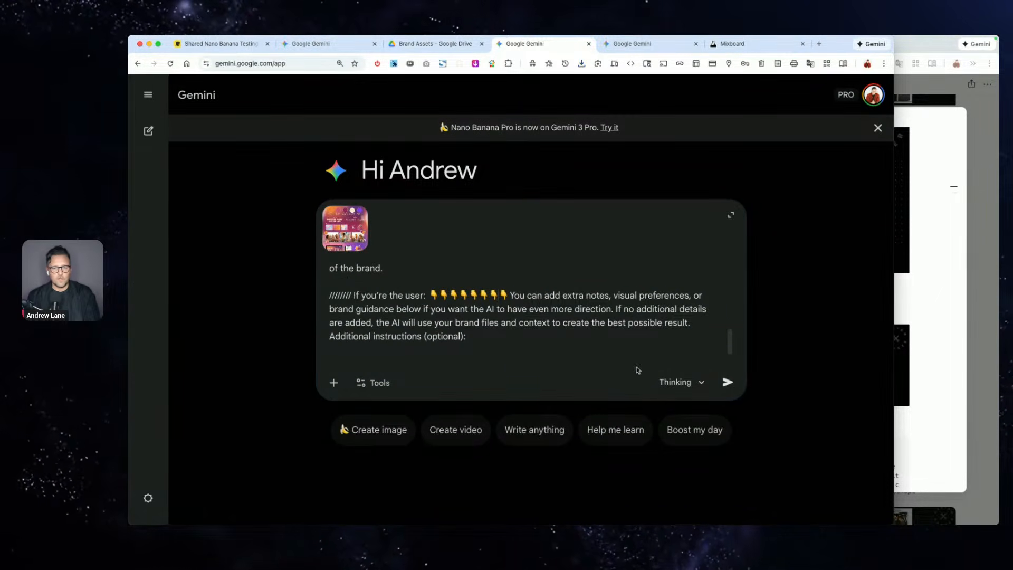
{"action": "left_click", "coordinate": [728, 382]}
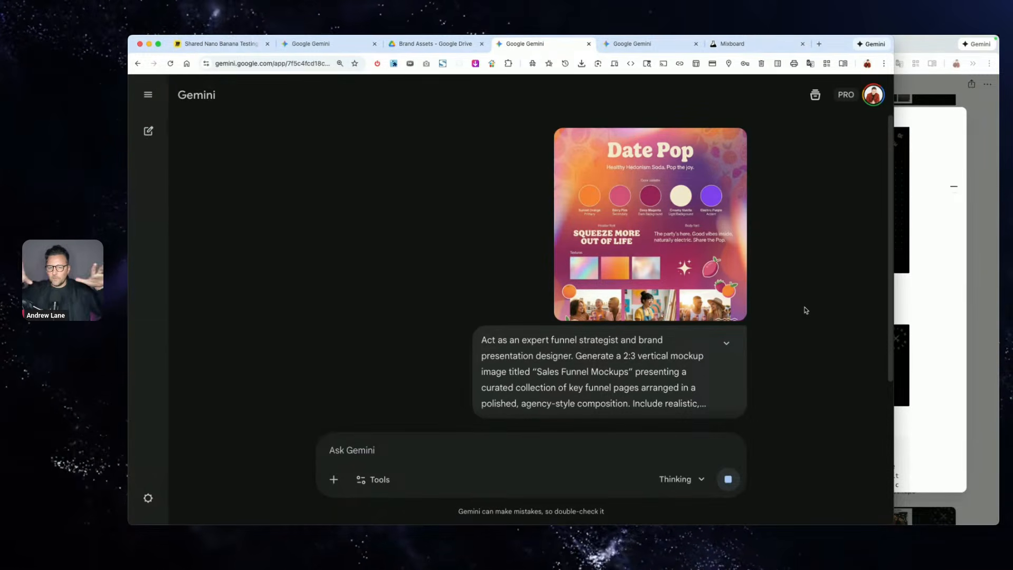
{"action": "key", "text": "super+Tab"}
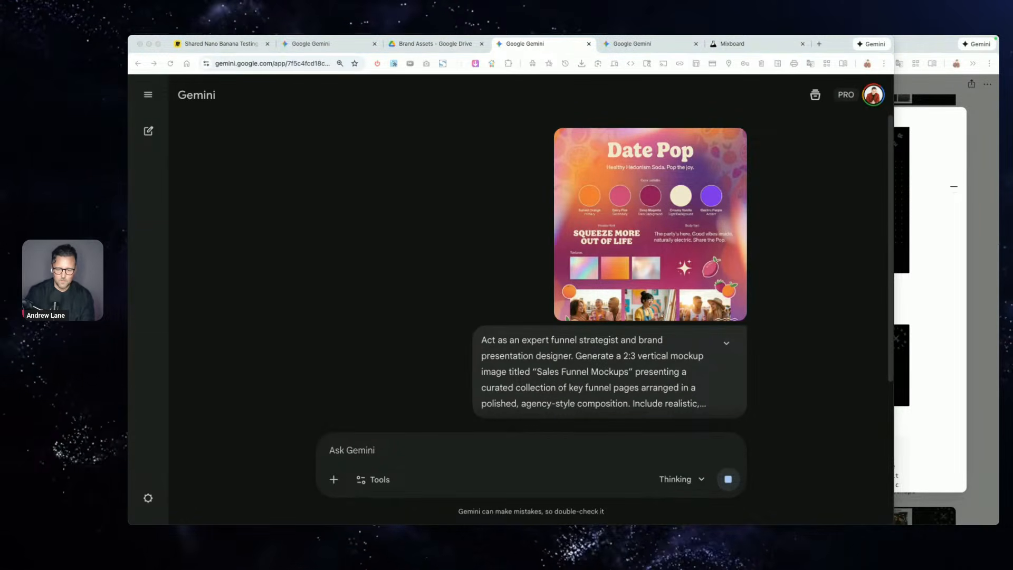
{"action": "left_click", "coordinate": [824, 317]}
{"action": "scroll", "coordinate": [825, 318], "scroll_direction": "down", "scroll_amount": 2}
{"action": "scroll", "coordinate": [825, 318], "scroll_direction": "up", "scroll_amount": 2}
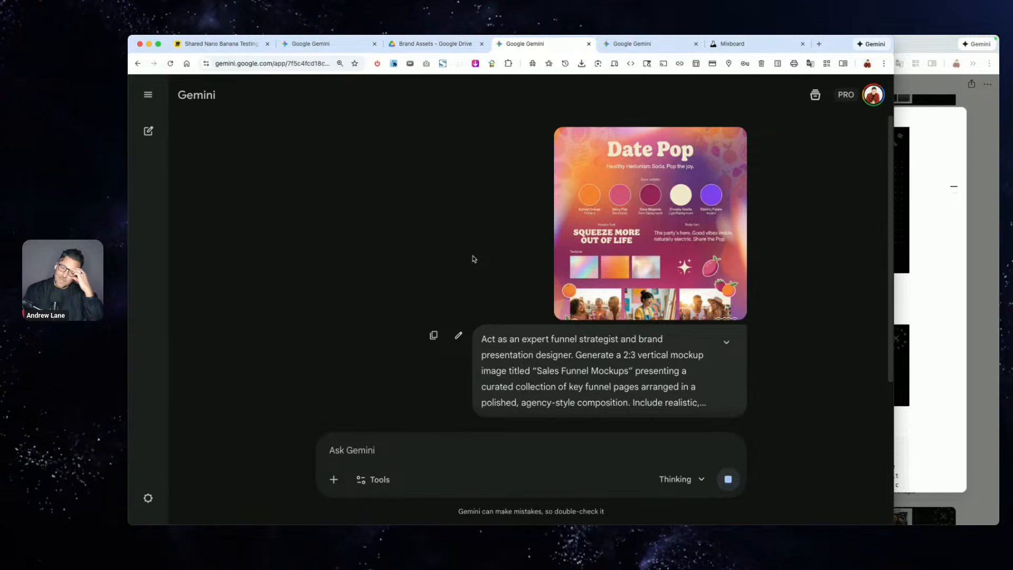
{"action": "scroll", "coordinate": [372, 251], "scroll_direction": "down", "scroll_amount": 1}
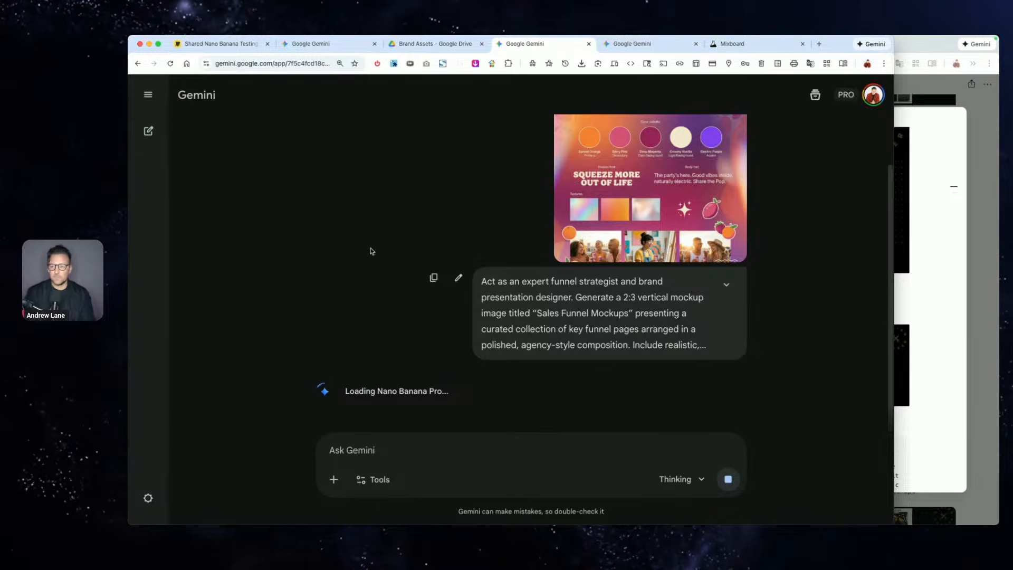
- Open the Sales Deck Mockup card in the AI Mood Board Prompts gallery and copy its prompt
{"action": "left_click", "coordinate": [992, 280]}
{"action": "left_click", "coordinate": [992, 279]}
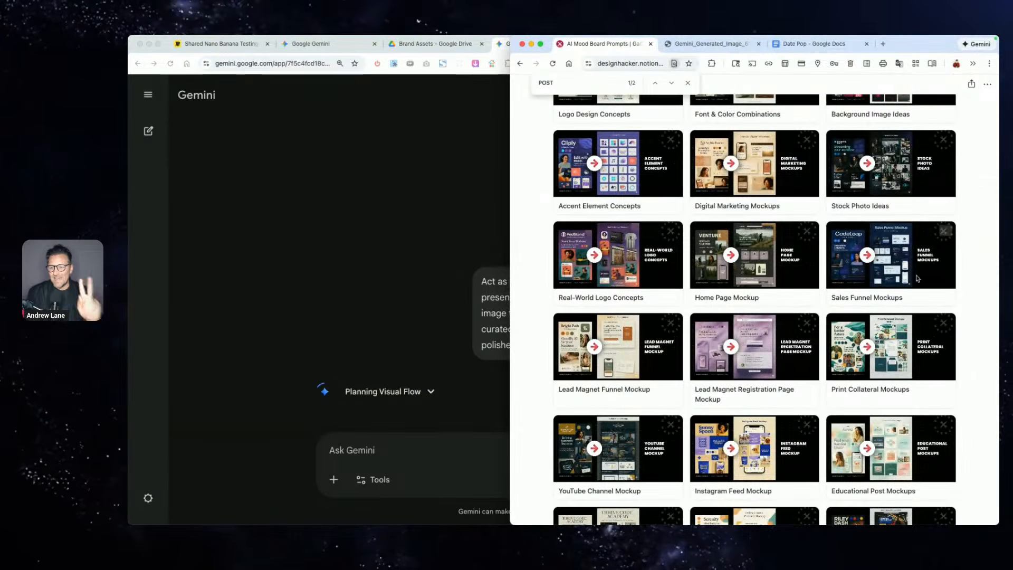
{"action": "scroll", "coordinate": [844, 280], "scroll_direction": "up", "scroll_amount": 6}
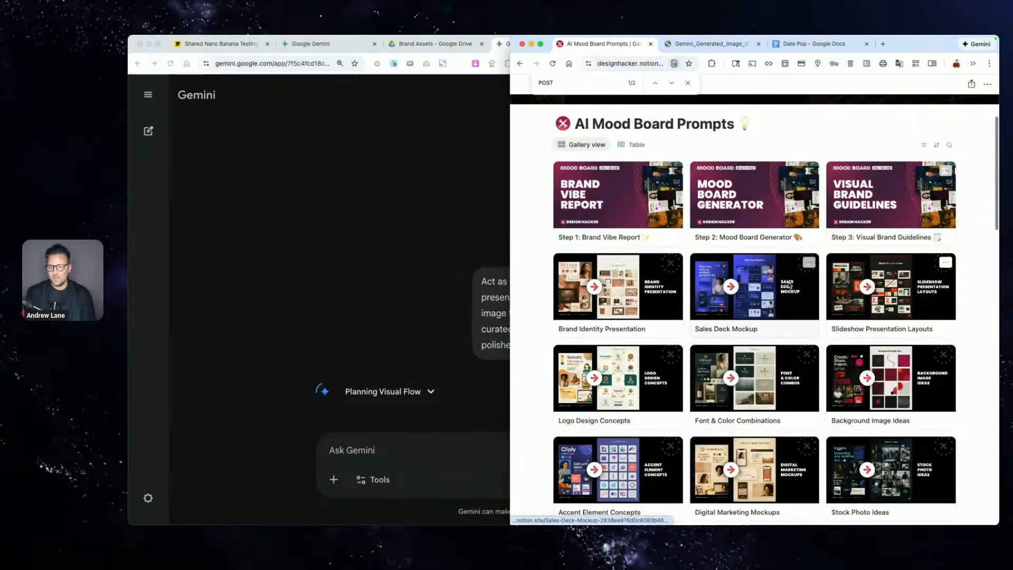
{"action": "left_click", "coordinate": [789, 285]}
{"action": "scroll", "coordinate": [789, 285], "scroll_direction": "down", "scroll_amount": 3}
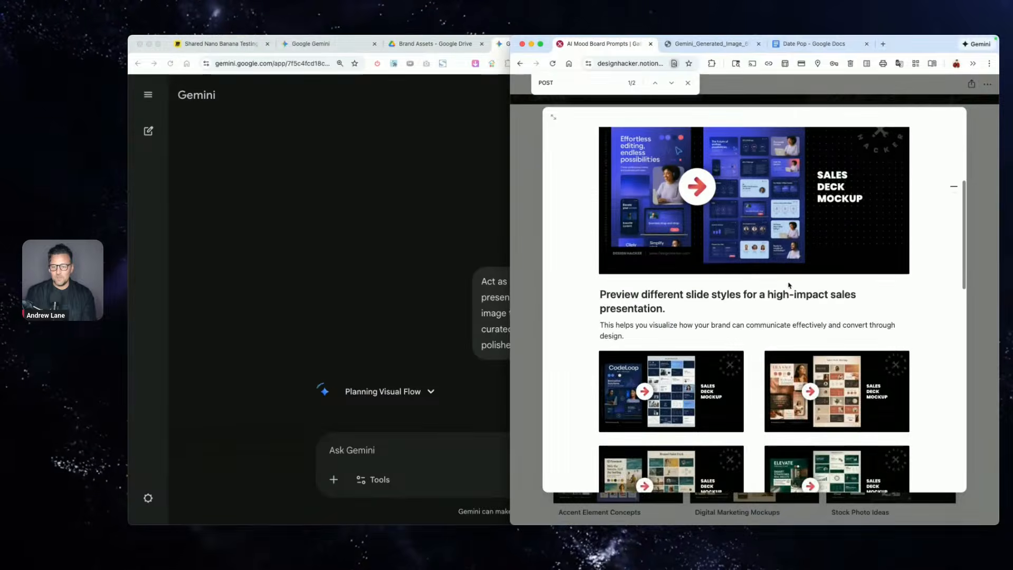
{"action": "scroll", "coordinate": [789, 285], "scroll_direction": "down", "scroll_amount": 3}
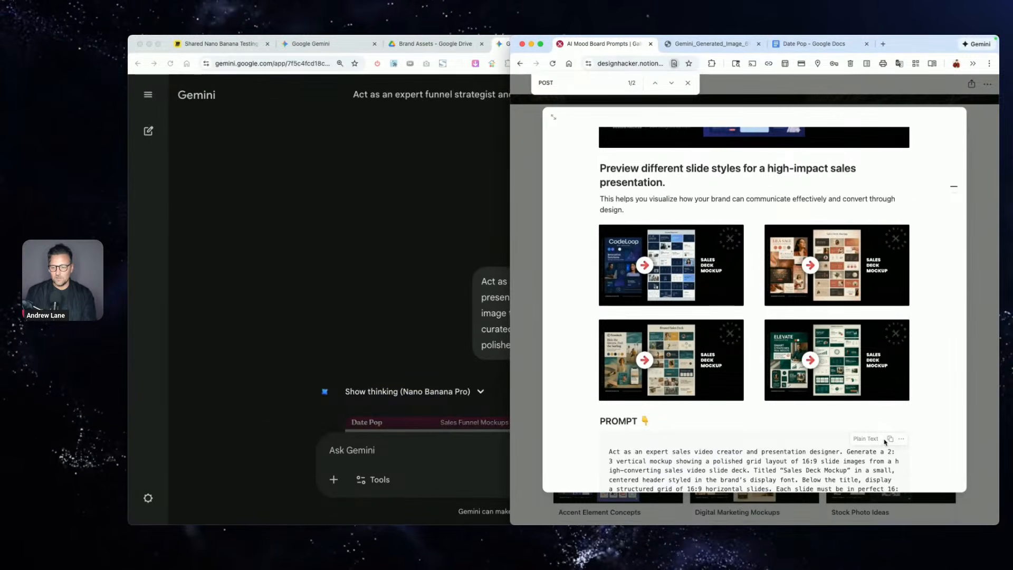
{"action": "left_click", "coordinate": [889, 439]}
- Return to Gemini and view the generated Date Pop Sales Funnel Mockups image enlarged
{"action": "left_click", "coordinate": [280, 362]}
{"action": "scroll", "coordinate": [280, 362], "scroll_direction": "down", "scroll_amount": 4}
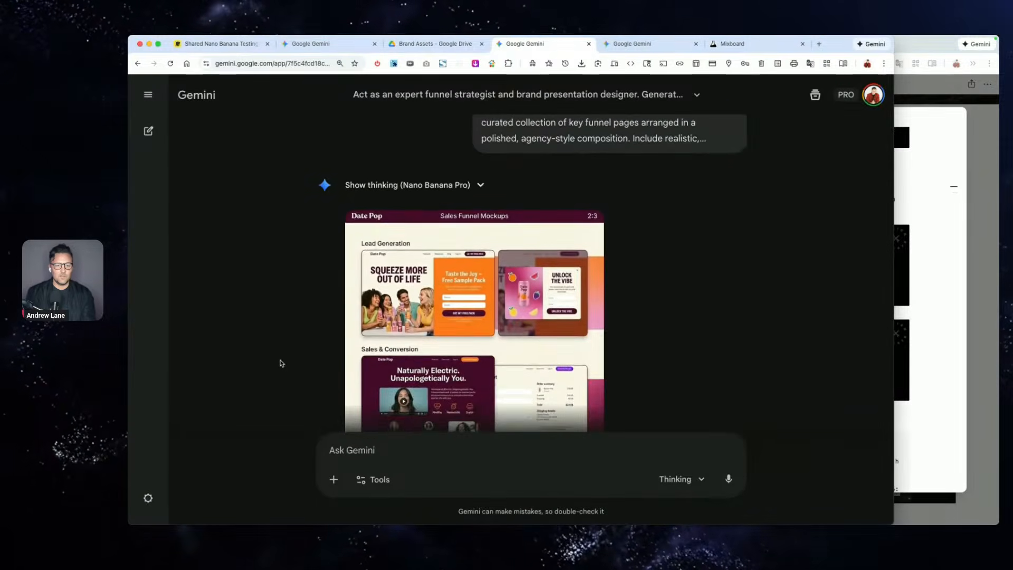
{"action": "scroll", "coordinate": [280, 363], "scroll_direction": "down", "scroll_amount": 3}
{"action": "left_click", "coordinate": [516, 182]}
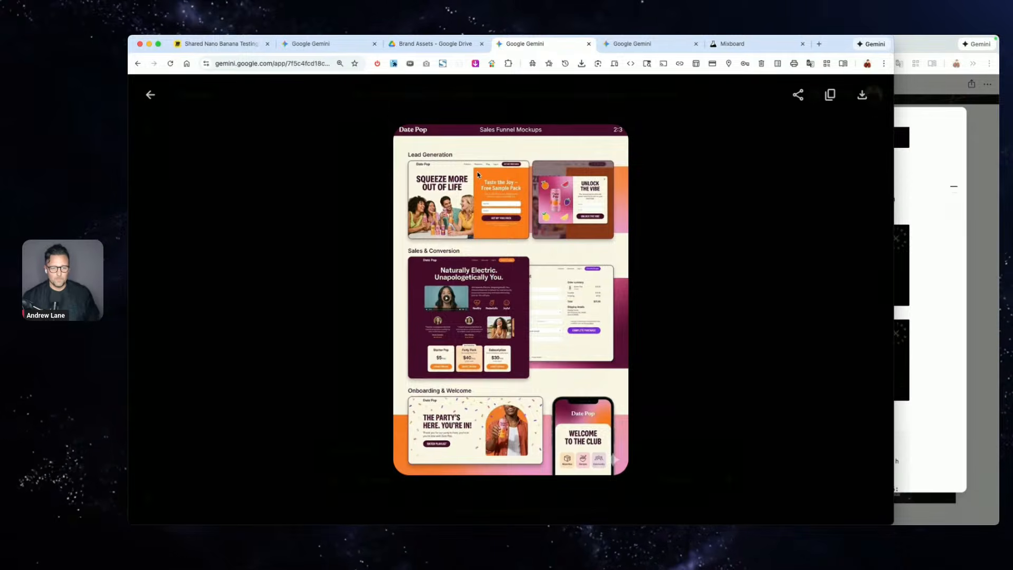
{"action": "key", "text": "Escape"}
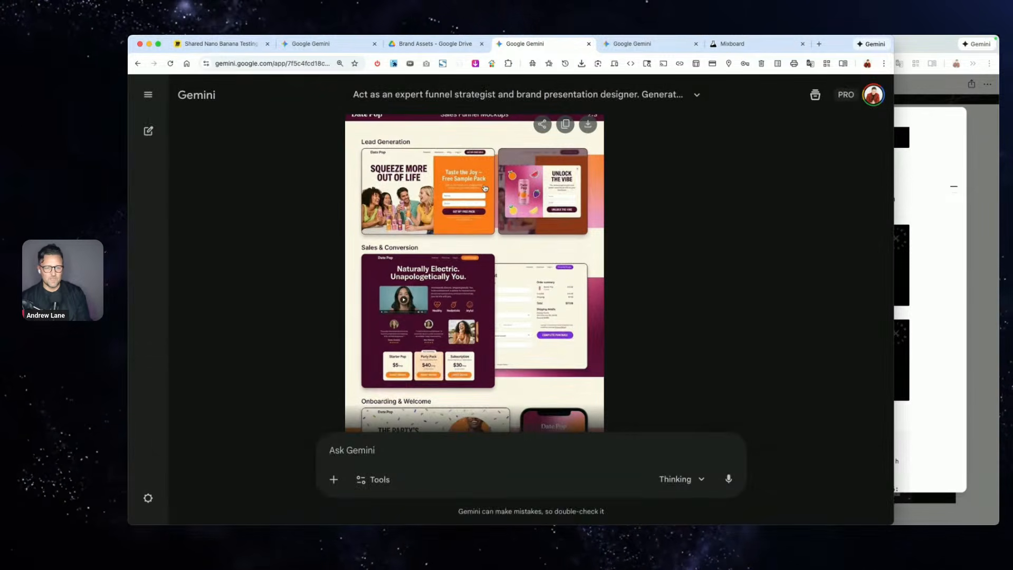
{"action": "scroll", "coordinate": [525, 297], "scroll_direction": "up", "scroll_amount": 3}
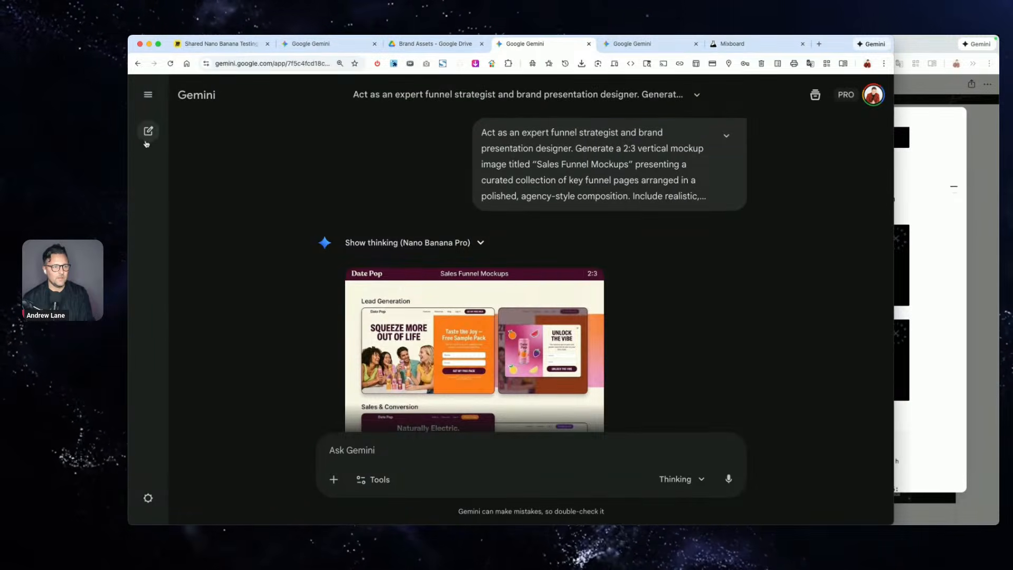
- Paste the Sales Deck Mockup prompt into a new Gemini chat and add the Date Pop document's Vibe + Guidelines text as additional instructions
{"action": "left_click", "coordinate": [148, 130]}
{"action": "left_click", "coordinate": [509, 283]}
{"action": "key", "text": "cmd+v"}
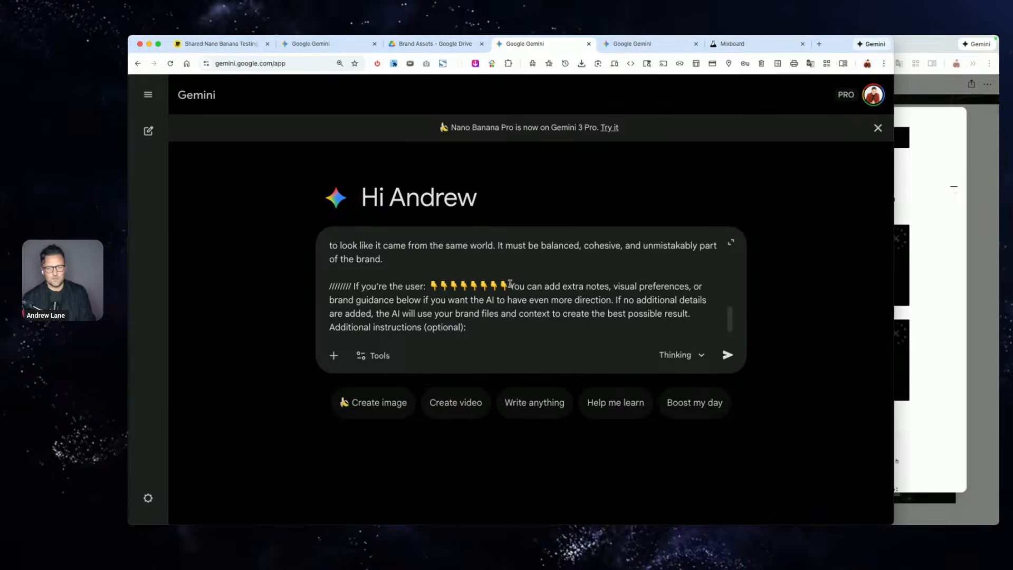
{"action": "left_click", "coordinate": [928, 148]}
{"action": "left_click", "coordinate": [803, 49]}
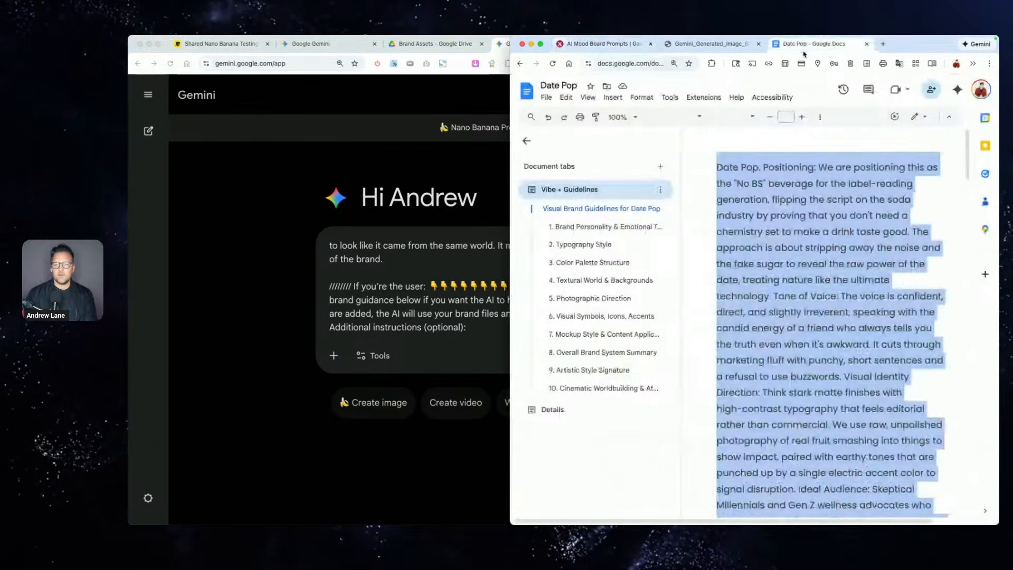
{"action": "left_click", "coordinate": [478, 326]}
{"action": "key", "text": "Return"}
{"action": "key", "text": "cmd+v"}
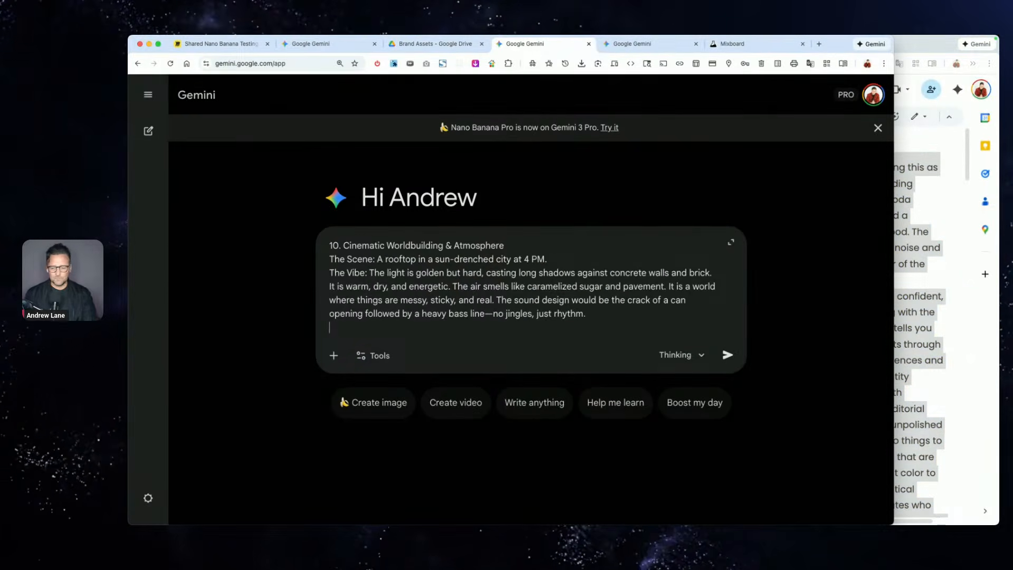
- Attach the brown-and-orange "Sweetness Without the Secrets" Date Pop mood board image to the prompt and submit it
{"action": "key", "text": "space"}
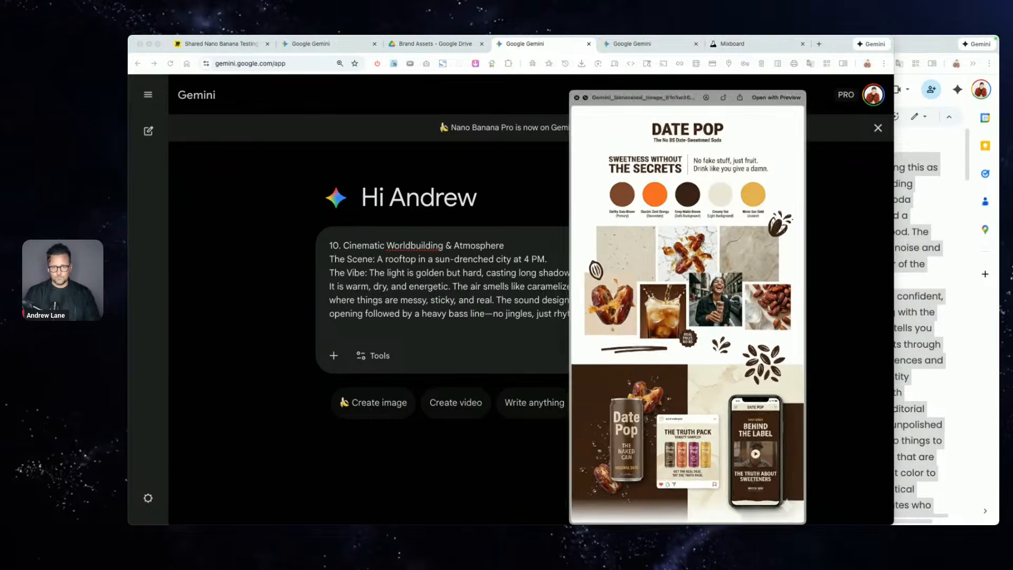
{"action": "key", "text": "space"}
{"action": "left_click_drag", "start_coordinate": [622, 523], "coordinate": [585, 264]}
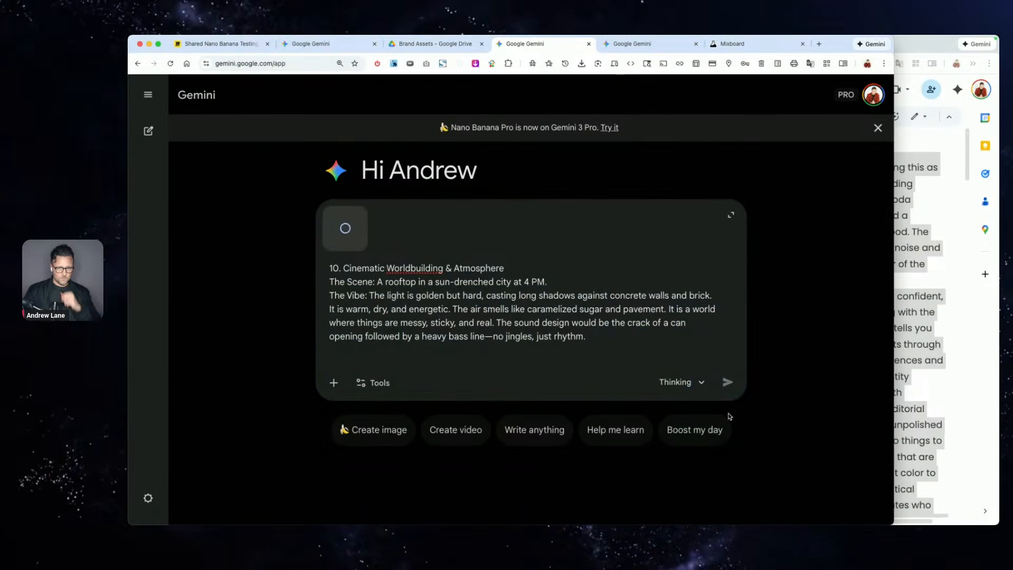
{"action": "left_click", "coordinate": [730, 387]}
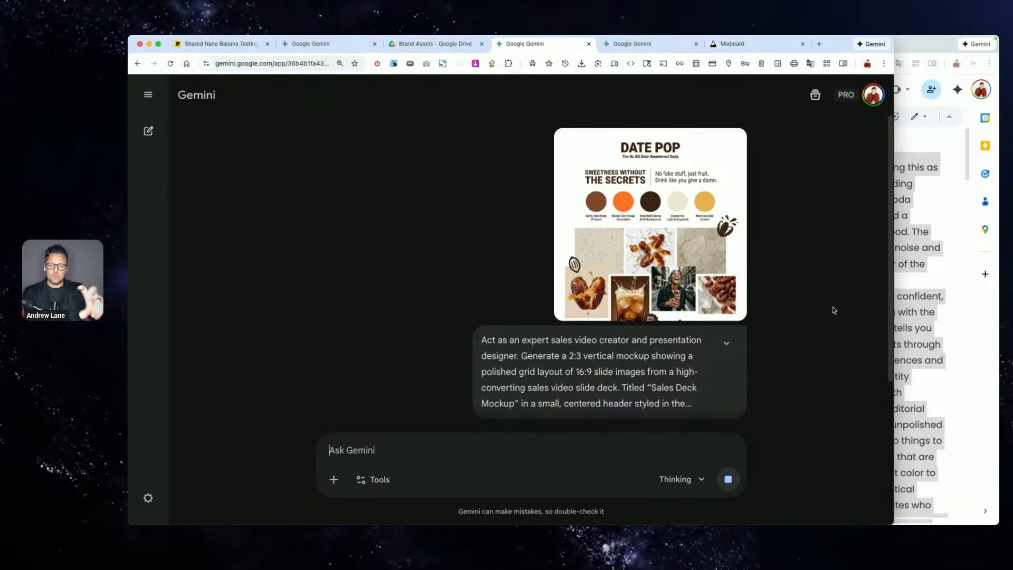
- Review the Date Pop document from the brand positioning and visual direction through section 7, Mockup Style & Content Applications
{"action": "left_click", "coordinate": [918, 311]}
{"action": "double_click", "coordinate": [834, 246]}
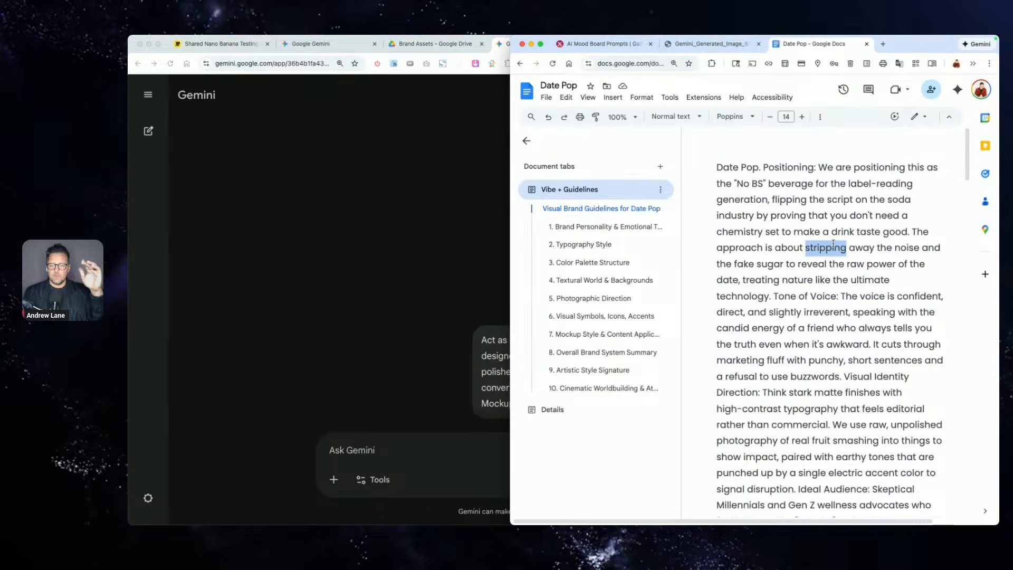
{"action": "key", "text": "ctrl+a"}
{"action": "scroll", "coordinate": [833, 243], "scroll_direction": "down", "scroll_amount": 5}
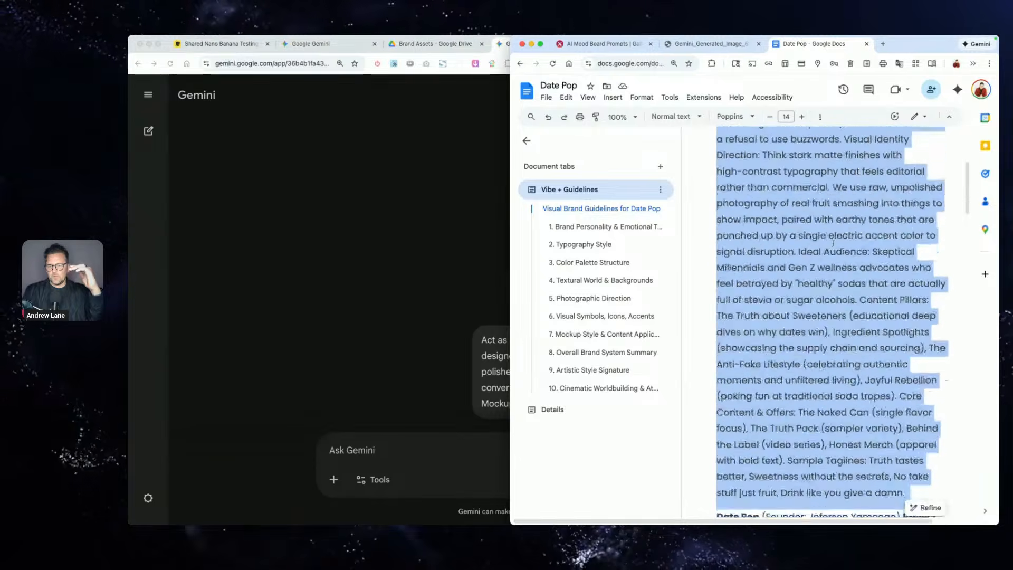
{"action": "scroll", "coordinate": [834, 243], "scroll_direction": "down", "scroll_amount": 4}
{"action": "triple_click", "coordinate": [783, 332]}
{"action": "left_click", "coordinate": [797, 423]}
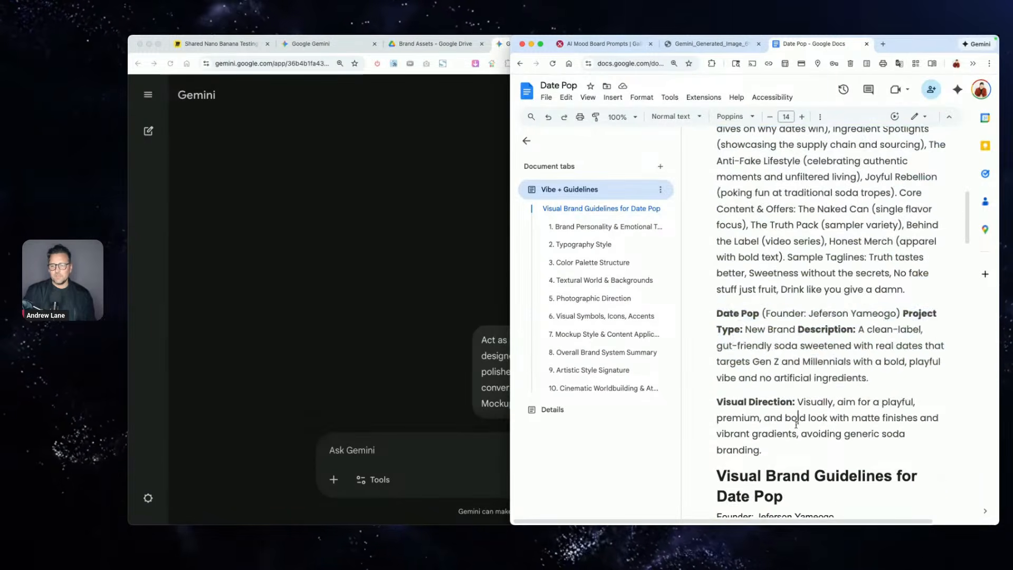
{"action": "scroll", "coordinate": [796, 425], "scroll_direction": "down", "scroll_amount": 3}
{"action": "triple_click", "coordinate": [727, 350]}
{"action": "left_click", "coordinate": [858, 369]}
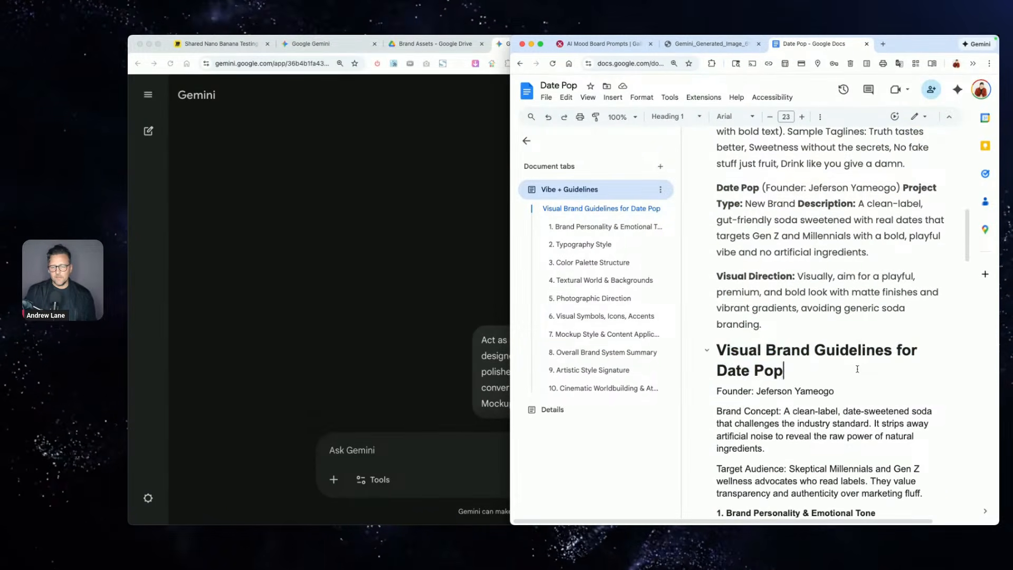
{"action": "scroll", "coordinate": [858, 369], "scroll_direction": "down", "scroll_amount": 5}
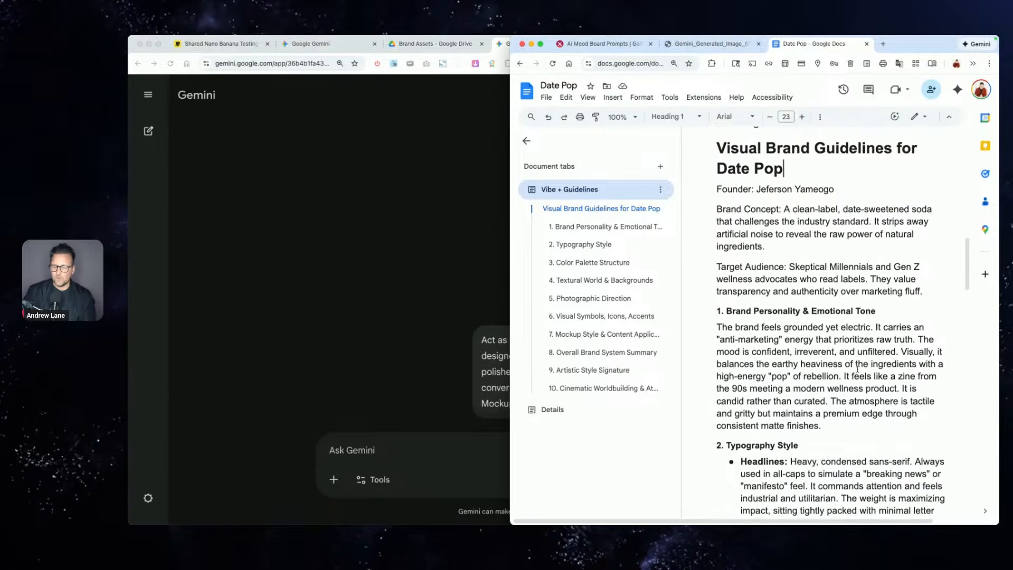
{"action": "scroll", "coordinate": [858, 369], "scroll_direction": "down", "scroll_amount": 20}
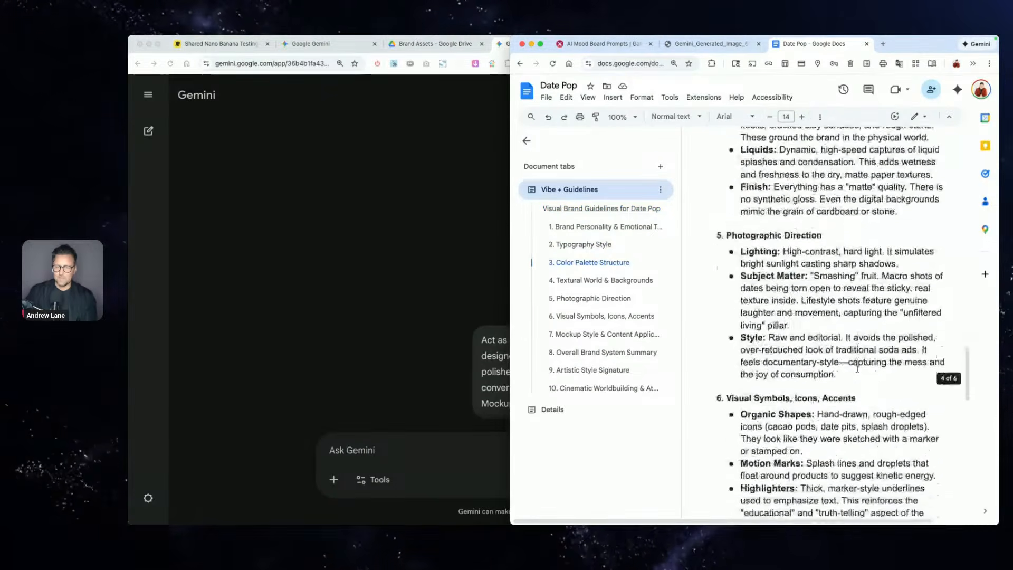
{"action": "scroll", "coordinate": [858, 369], "scroll_direction": "down", "scroll_amount": 3}
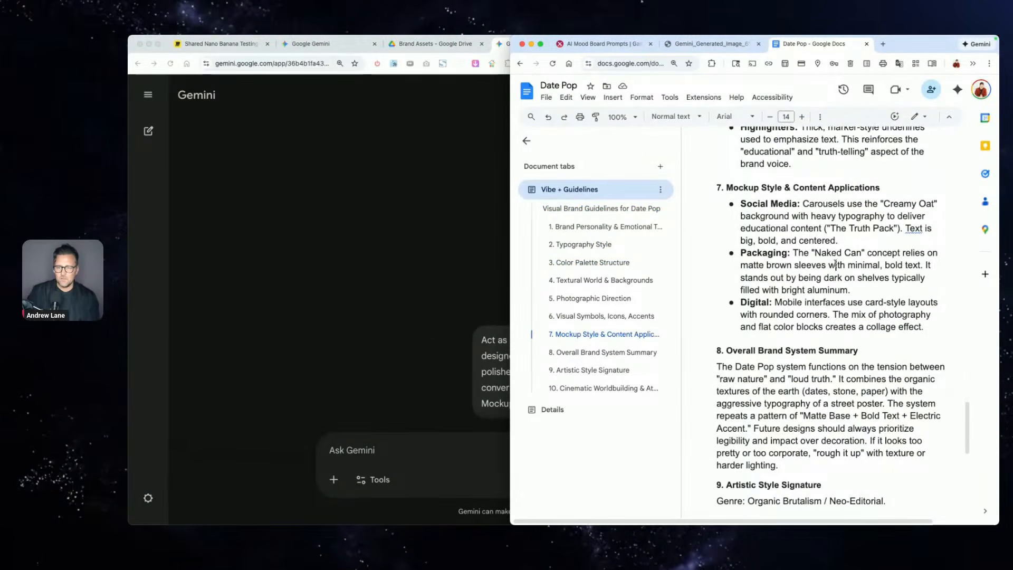
{"action": "left_click", "coordinate": [409, 395]}
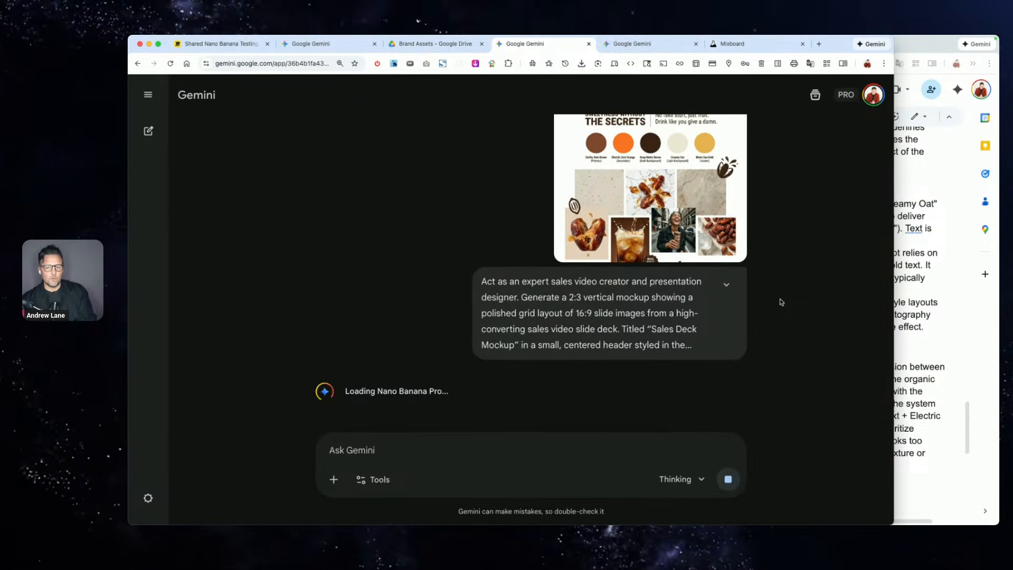
- Read sections 8 to 10 of the Date Pop guidelines, from Overall Brand System Summary to Cinematic Worldbuilding & Atmosphere
{"action": "left_click", "coordinate": [916, 301]}
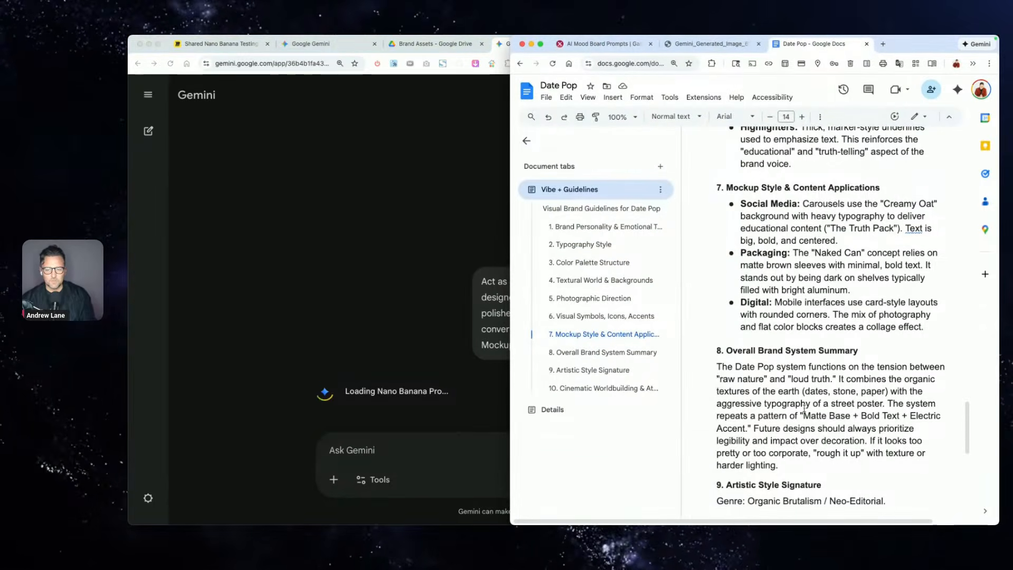
{"action": "left_click_drag", "start_coordinate": [719, 380], "coordinate": [796, 443]}
{"action": "left_click", "coordinate": [806, 454]}
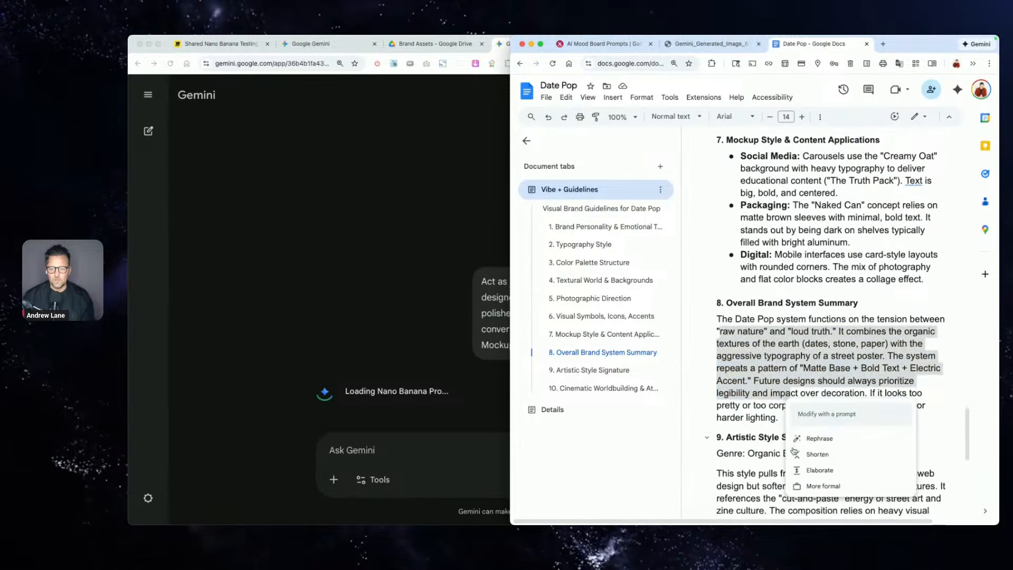
{"action": "left_click", "coordinate": [765, 450]}
{"action": "double_click", "coordinate": [765, 451]}
{"action": "scroll", "coordinate": [770, 422], "scroll_direction": "down", "scroll_amount": 2}
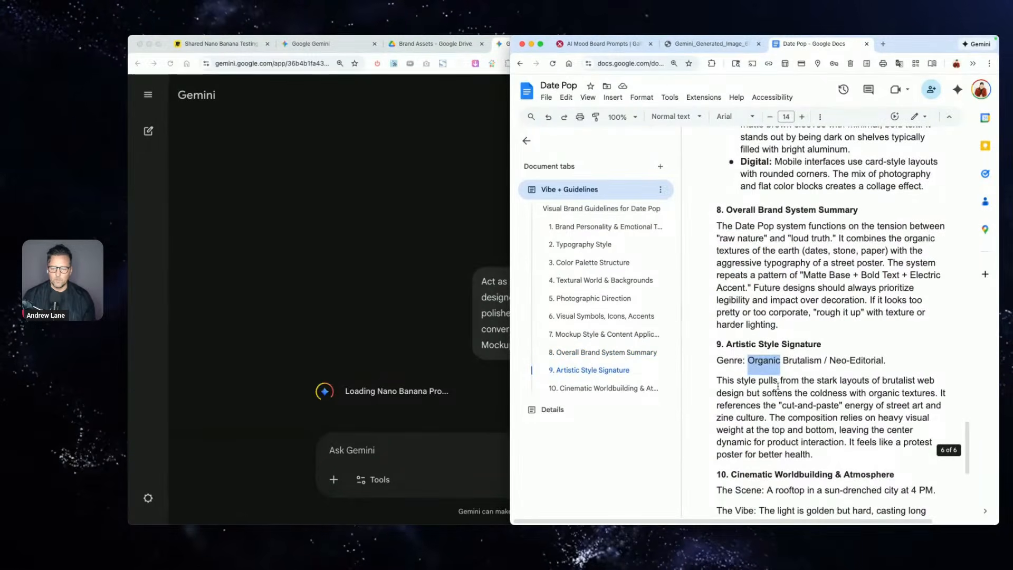
{"action": "scroll", "coordinate": [778, 386], "scroll_direction": "down", "scroll_amount": 5}
{"action": "left_click", "coordinate": [269, 363]}
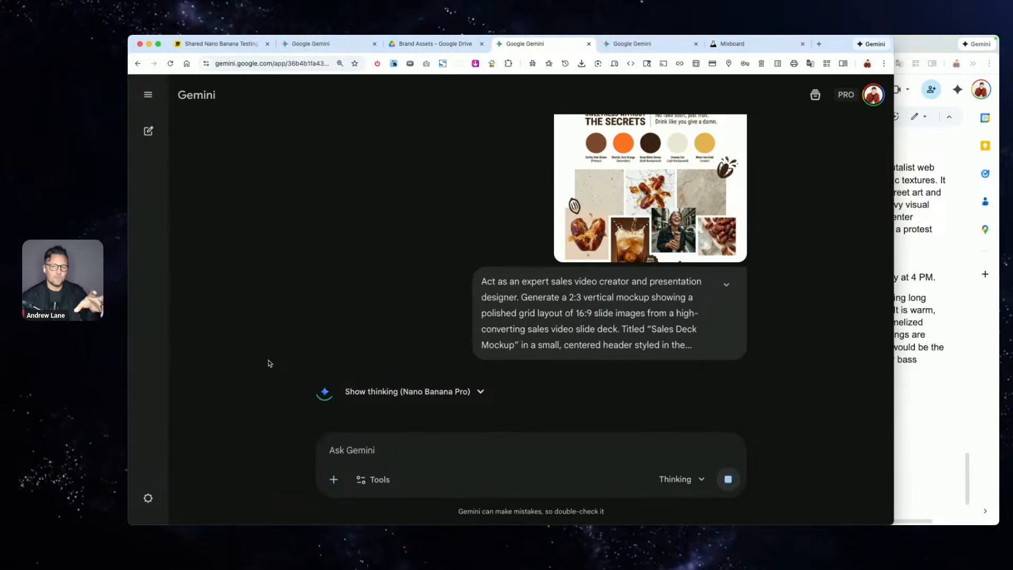
{"action": "left_click", "coordinate": [948, 259]}
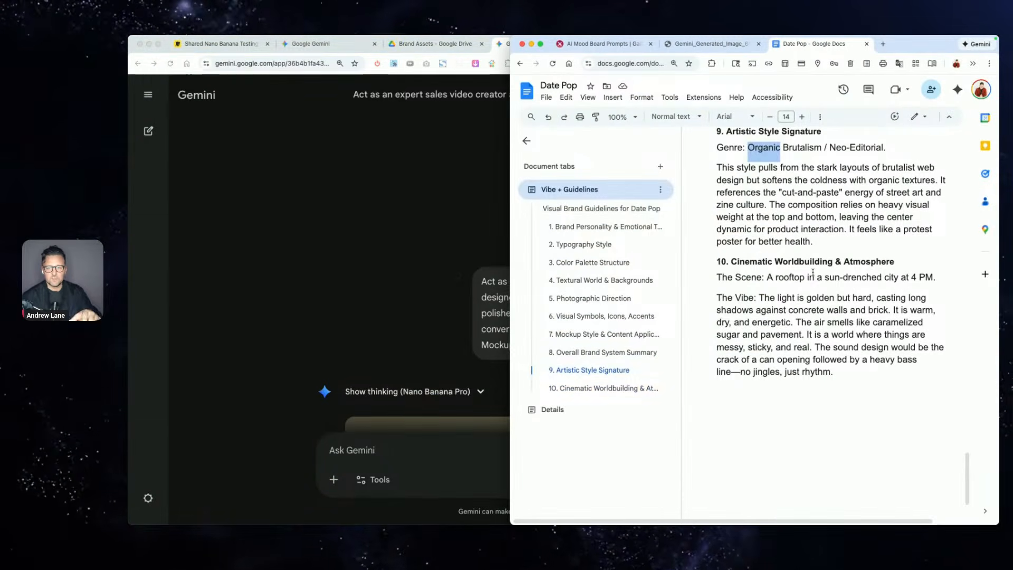
- View the generated Sales Deck Mockup image enlarged in Gemini and download it at full size
{"action": "left_click", "coordinate": [316, 311]}
{"action": "scroll", "coordinate": [316, 310], "scroll_direction": "down", "scroll_amount": 8}
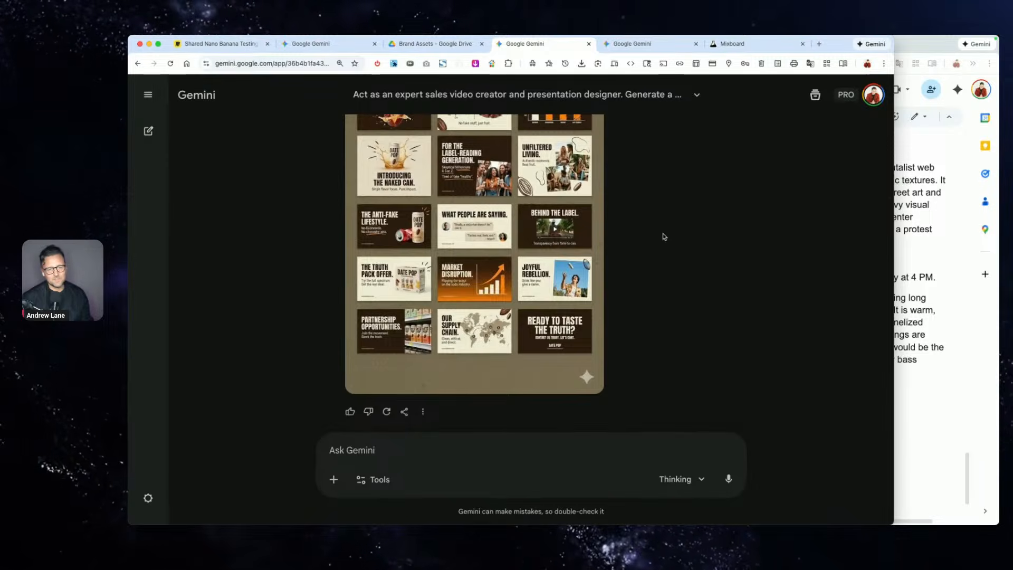
{"action": "scroll", "coordinate": [662, 236], "scroll_direction": "up", "scroll_amount": 5}
{"action": "left_click", "coordinate": [525, 306]}
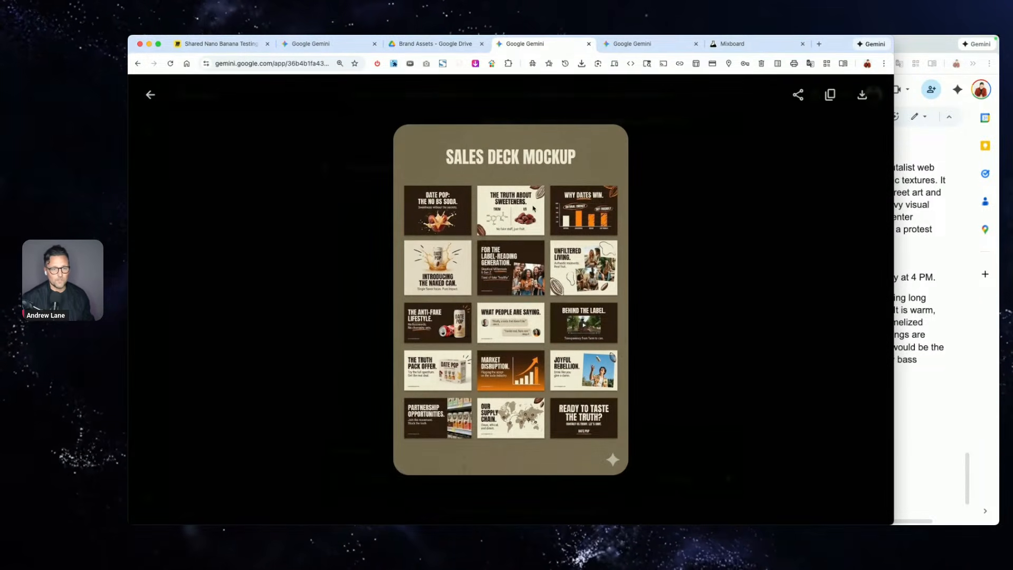
{"action": "left_click", "coordinate": [861, 95]}
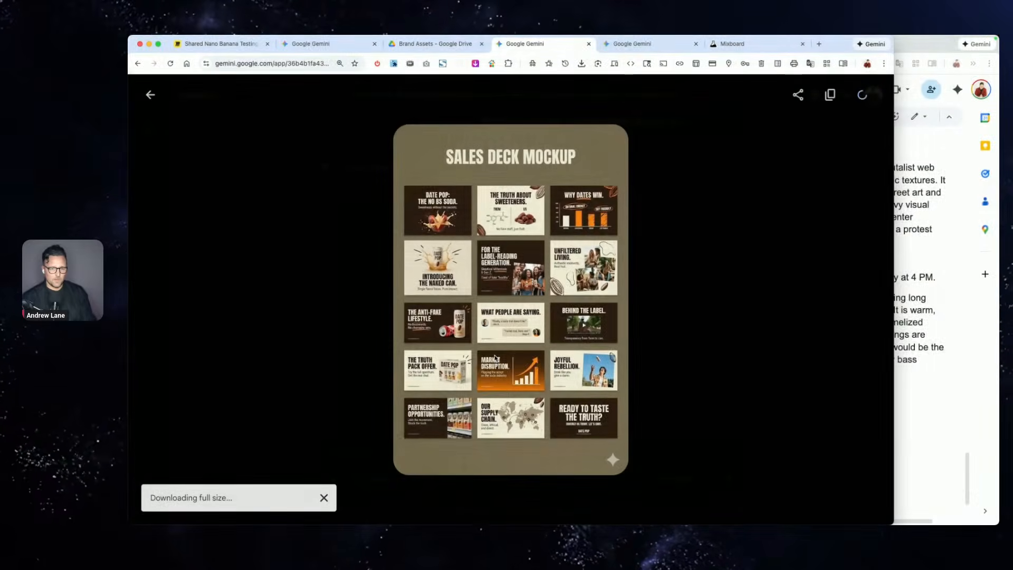
{"action": "left_click", "coordinate": [657, 297]}
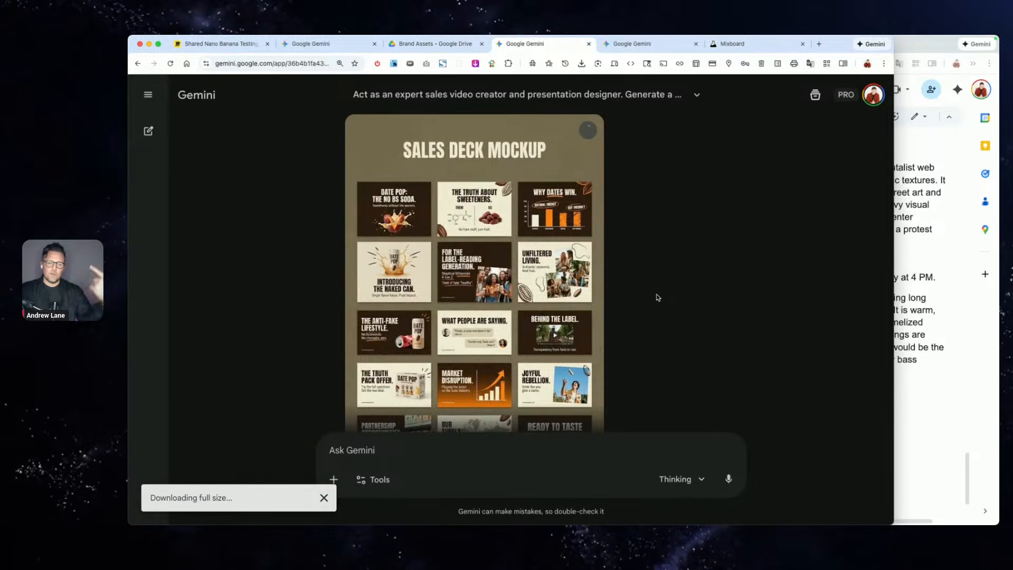
{"action": "scroll", "coordinate": [475, 211], "scroll_direction": "up", "scroll_amount": 5}
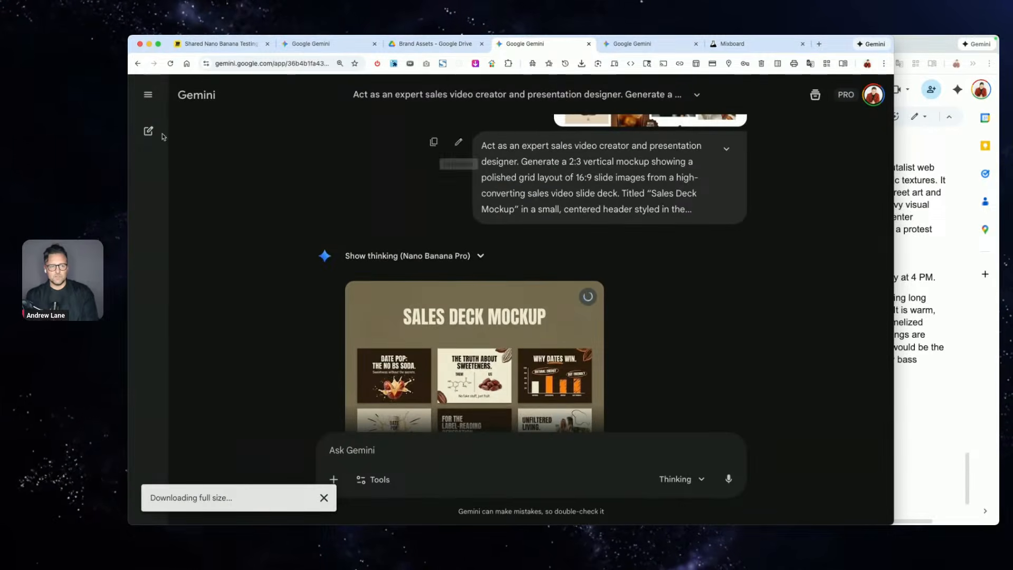
- Start a new Gemini chat and paste the full Date Pop brand guidelines document text into the prompt
{"action": "left_click", "coordinate": [148, 130]}
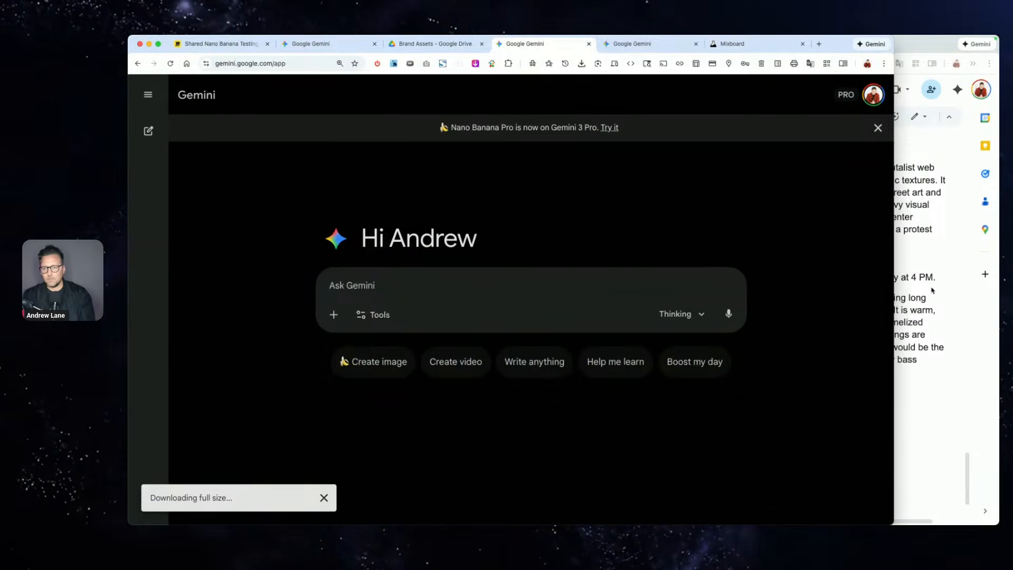
{"action": "left_click", "coordinate": [932, 290]}
{"action": "key", "text": "super+a"}
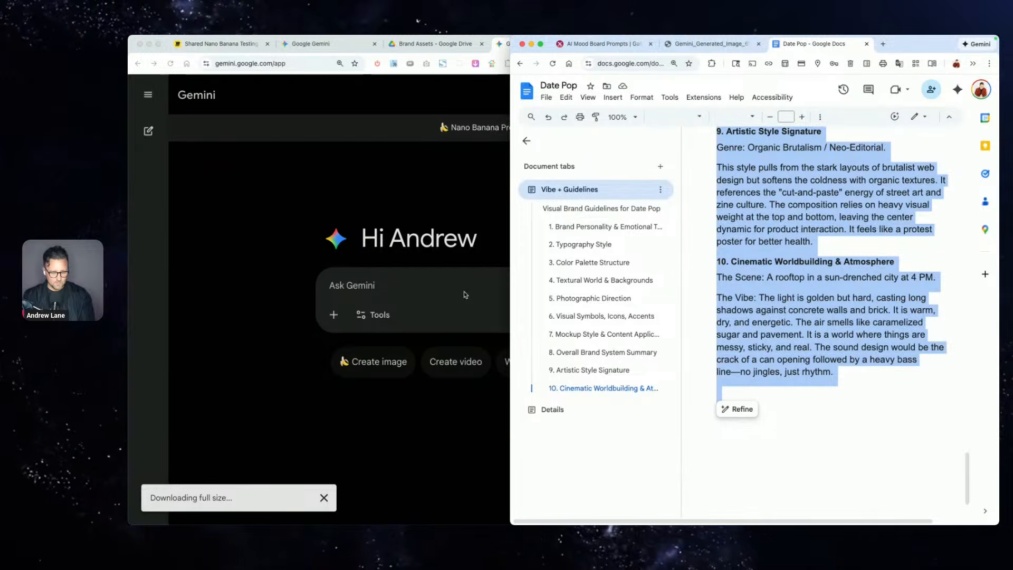
{"action": "left_click", "coordinate": [377, 295]}
{"action": "key", "text": "super+v"}
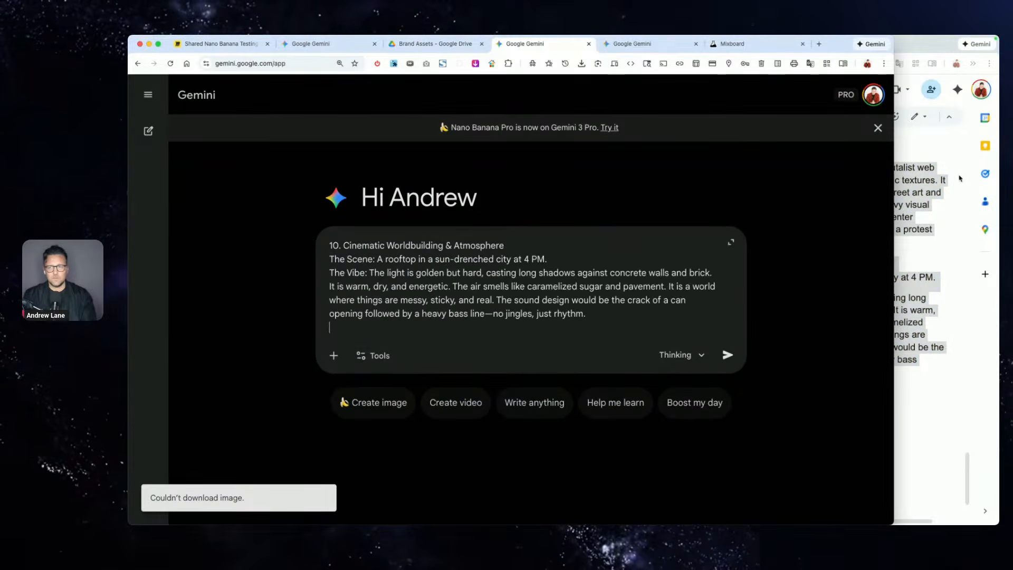
- Insert the copied Sales Deck Mockup prompt ahead of the guidelines and submit it with the Date Pop mood board image attached
{"action": "left_click", "coordinate": [961, 179]}
{"action": "left_click", "coordinate": [602, 44]}
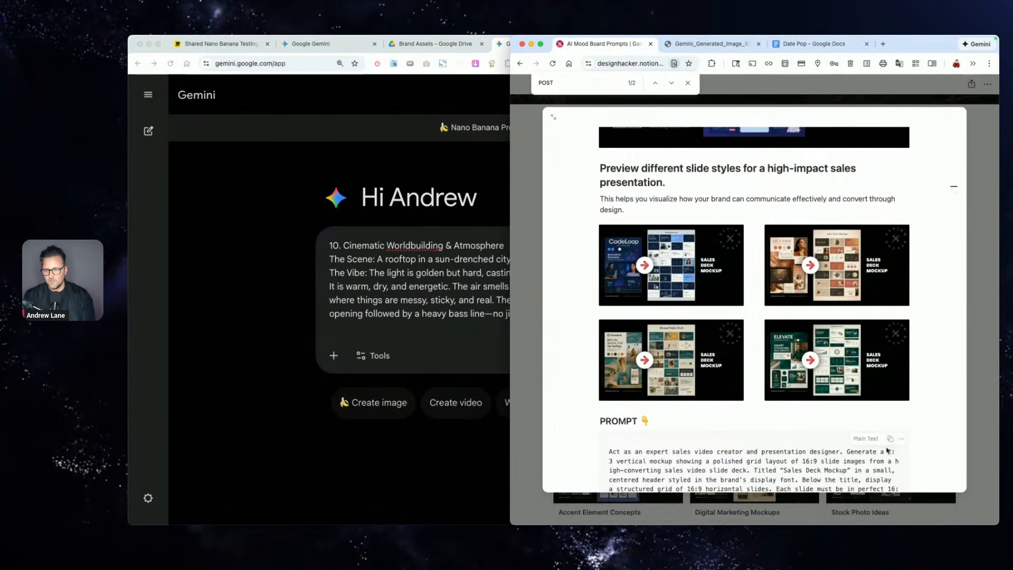
{"action": "left_click", "coordinate": [891, 440]}
{"action": "left_click", "coordinate": [450, 254]}
{"action": "key", "text": "super+Up"}
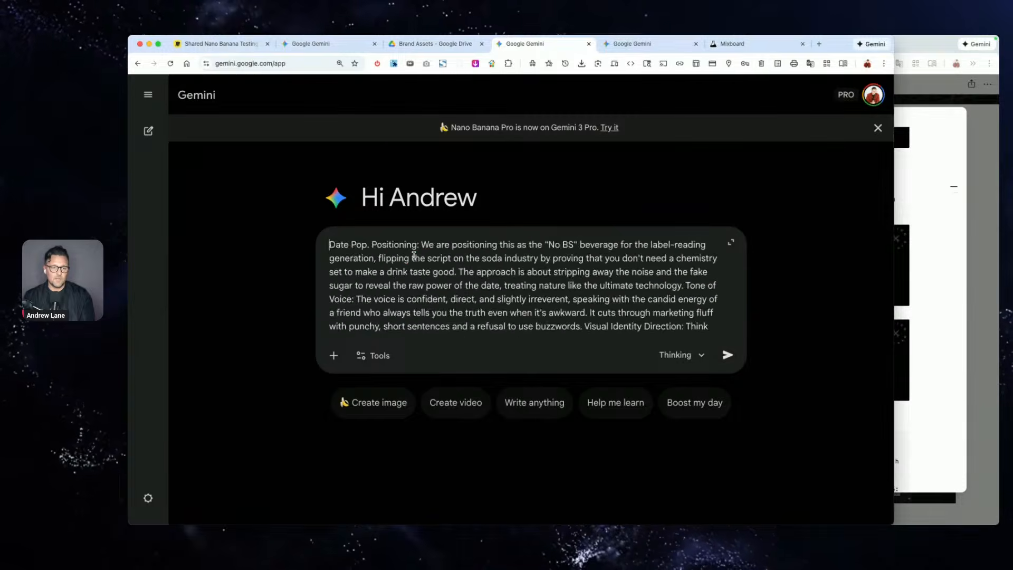
{"action": "key", "text": "super+v"}
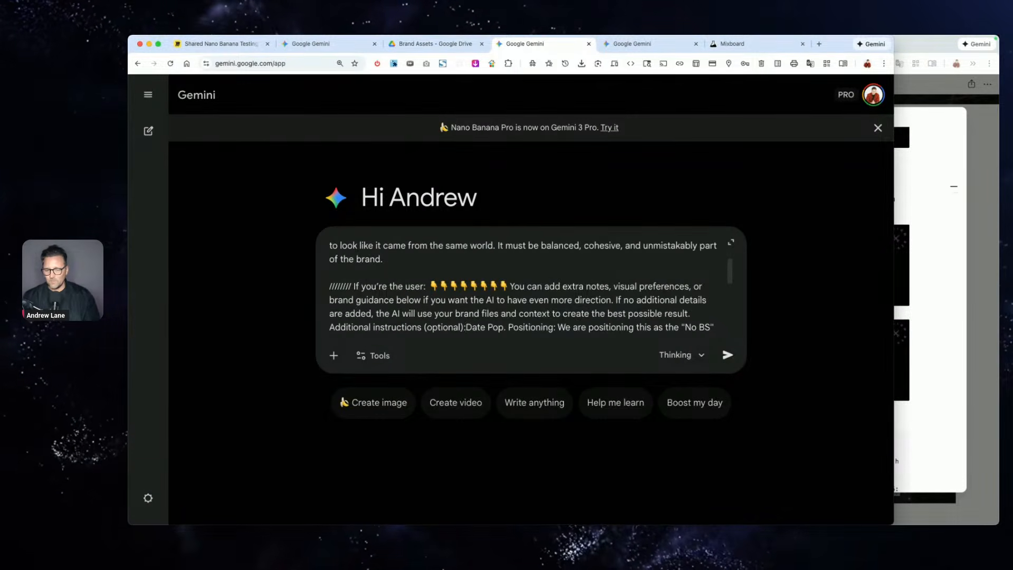
{"action": "left_click_drag", "start_coordinate": [1002, 232], "coordinate": [577, 300]}
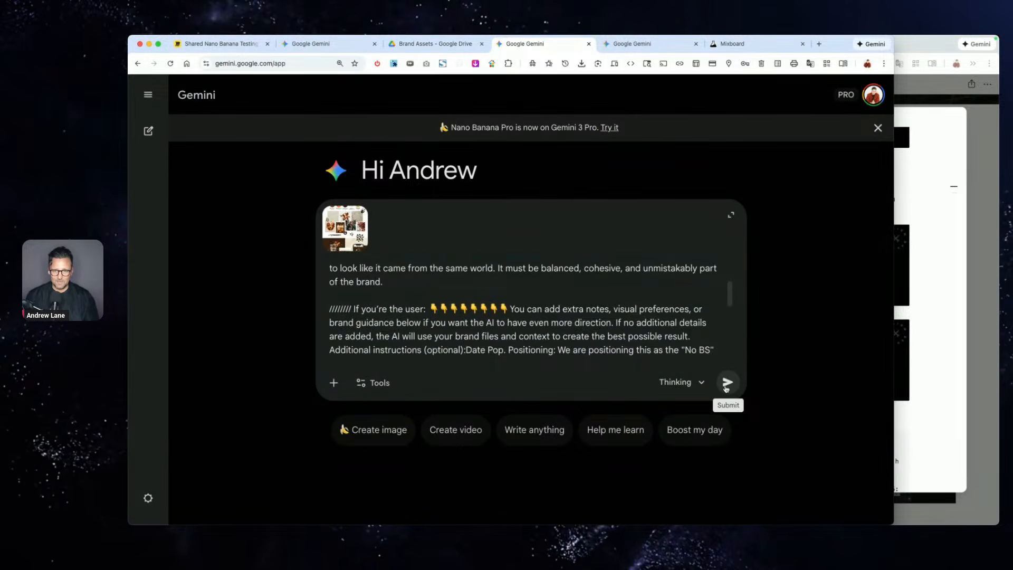
{"action": "left_click", "coordinate": [727, 383]}
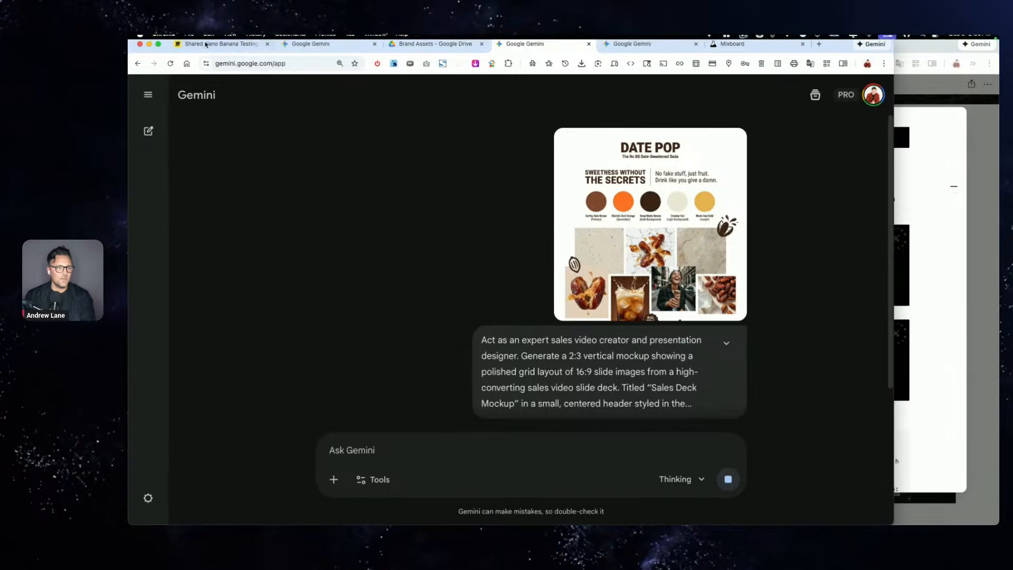
- Switch to the Miro board and add the downloaded Stock Photo Ideas image to the Date Pop row near the logo
{"action": "left_click", "coordinate": [209, 35]}
{"action": "left_click", "coordinate": [217, 46]}
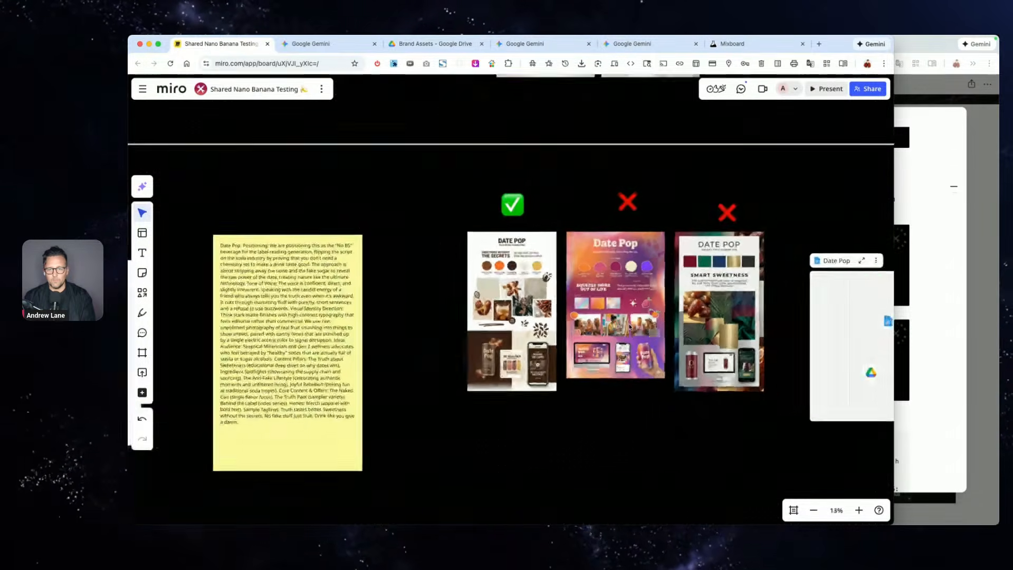
{"action": "scroll", "coordinate": [630, 327], "scroll_direction": "down", "scroll_amount": 3}
{"action": "scroll", "coordinate": [630, 327], "scroll_direction": "right", "scroll_amount": 10}
{"action": "scroll", "coordinate": [629, 328], "scroll_direction": "down", "scroll_amount": 3}
{"action": "scroll", "coordinate": [630, 327], "scroll_direction": "right", "scroll_amount": 5}
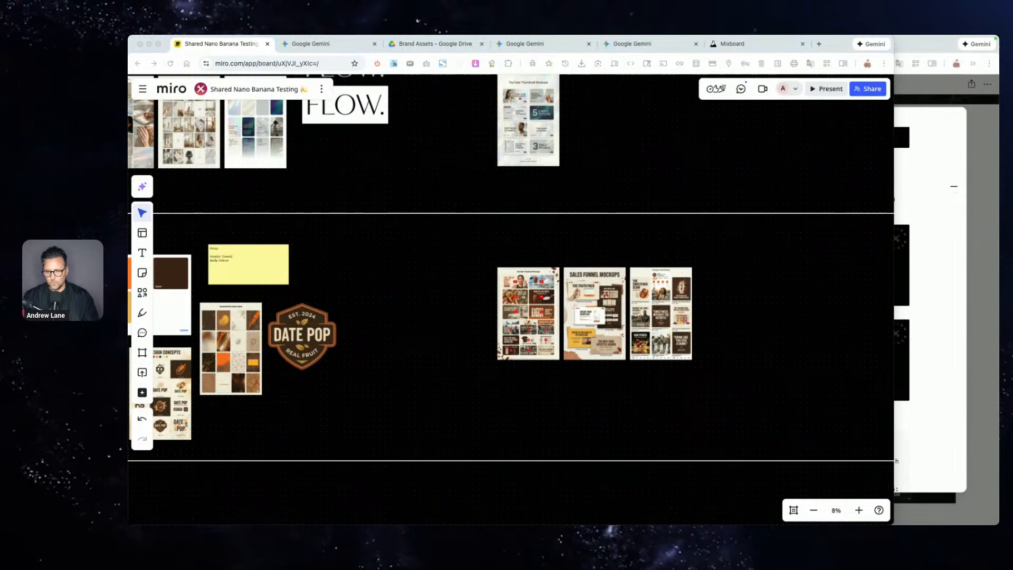
{"action": "key", "text": "space"}
{"action": "key", "text": "space"}
{"action": "left_click_drag", "start_coordinate": [885, 509], "coordinate": [338, 314]}
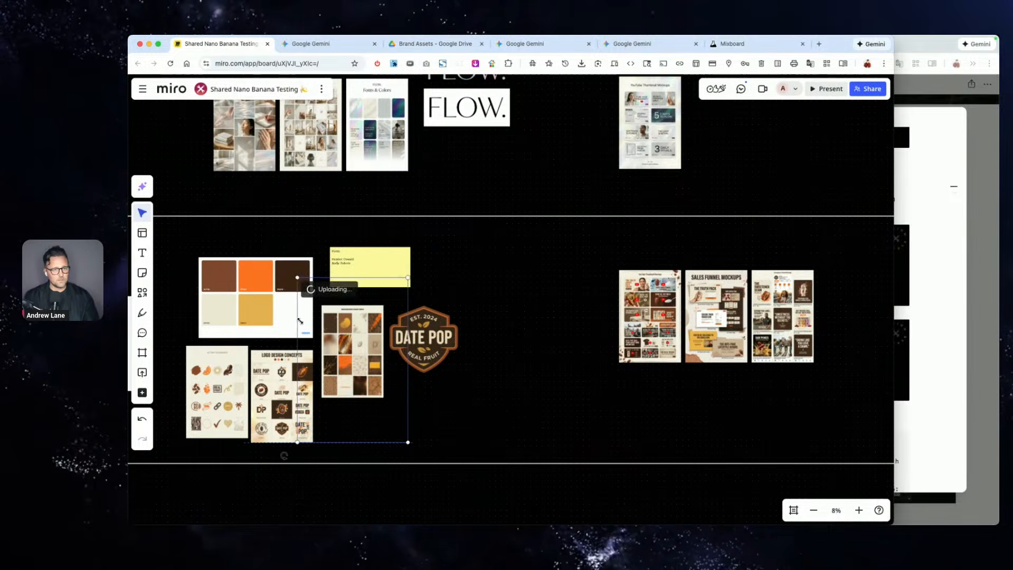
{"action": "key", "text": "super+z"}
{"action": "key", "text": "super+shift+z"}
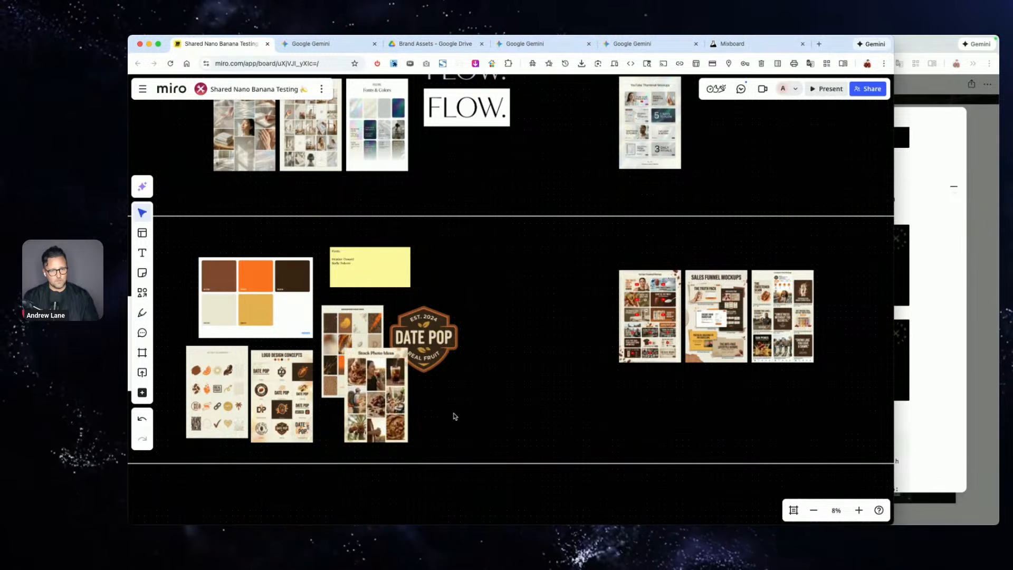
- Move the Stock Photo Ideas image to the upper-left corner of the Date Pop row and shrink the colour palette beside it
{"action": "left_click_drag", "start_coordinate": [388, 405], "coordinate": [206, 290]}
{"action": "left_click", "coordinate": [235, 319]}
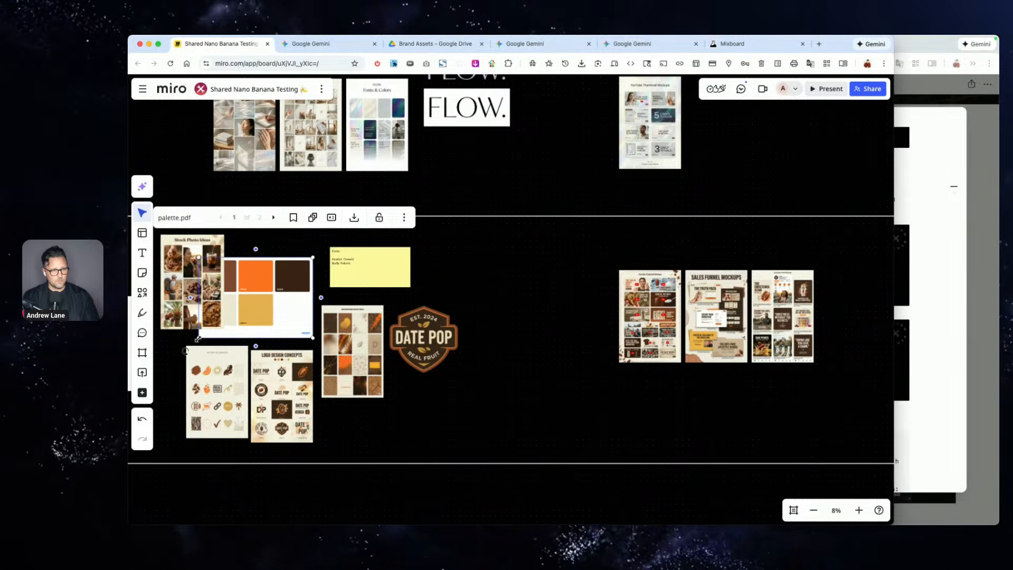
{"action": "left_click_drag", "start_coordinate": [198, 338], "coordinate": [213, 296]}
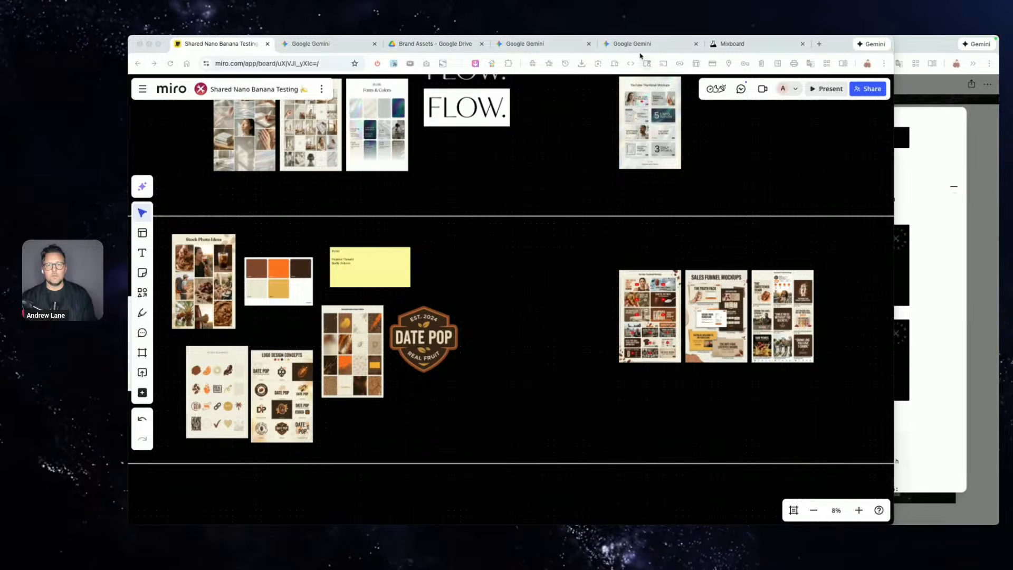
- Close the stock photo Gemini chat and try to download the newly generated Sales Deck Mockup at full size
{"action": "left_click", "coordinate": [641, 43]}
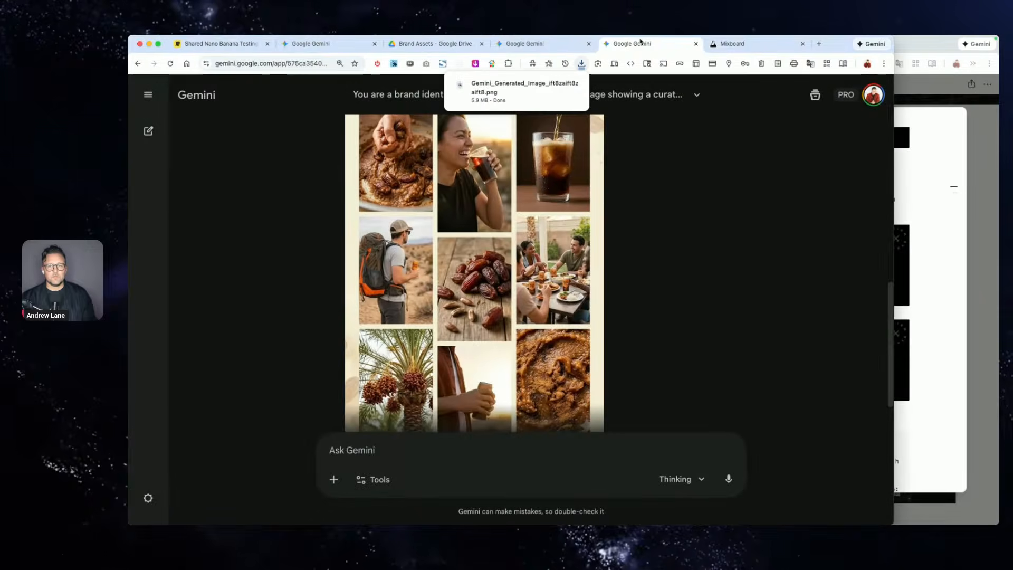
{"action": "left_click", "coordinate": [697, 44]}
{"action": "left_click", "coordinate": [527, 44]}
{"action": "scroll", "coordinate": [430, 245], "scroll_direction": "down", "scroll_amount": 5}
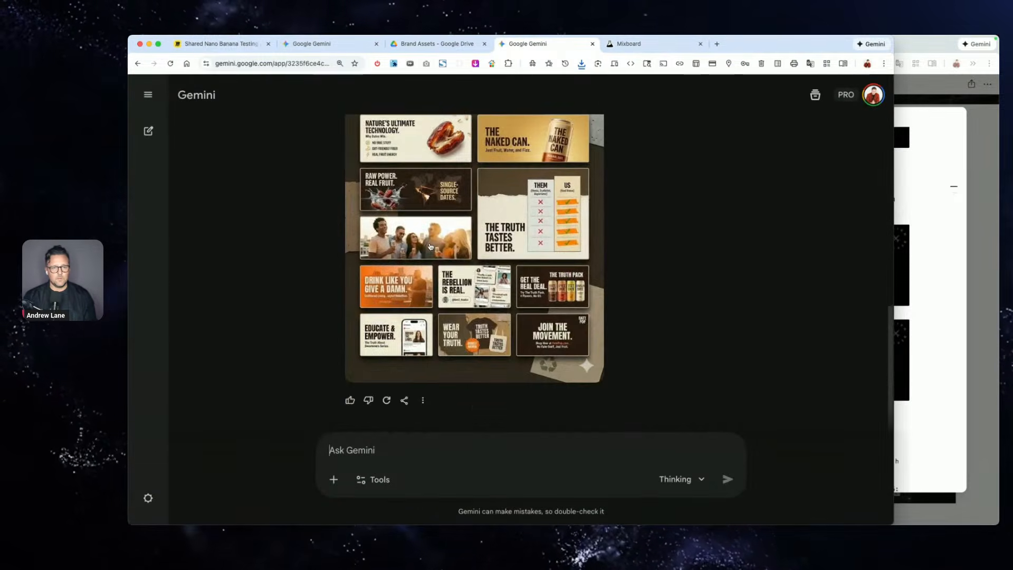
{"action": "scroll", "coordinate": [430, 246], "scroll_direction": "up", "scroll_amount": 3}
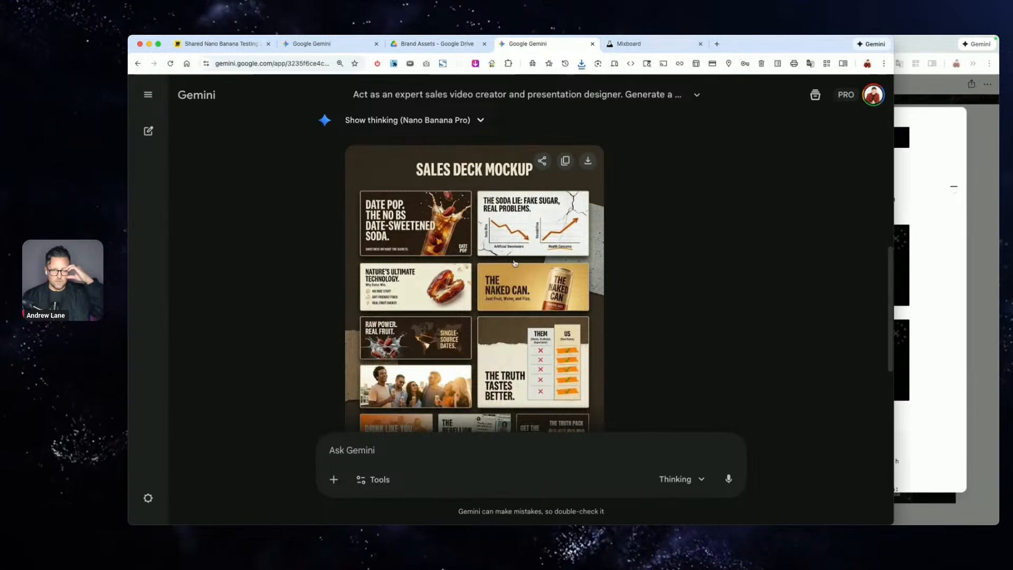
{"action": "left_click", "coordinate": [587, 161]}
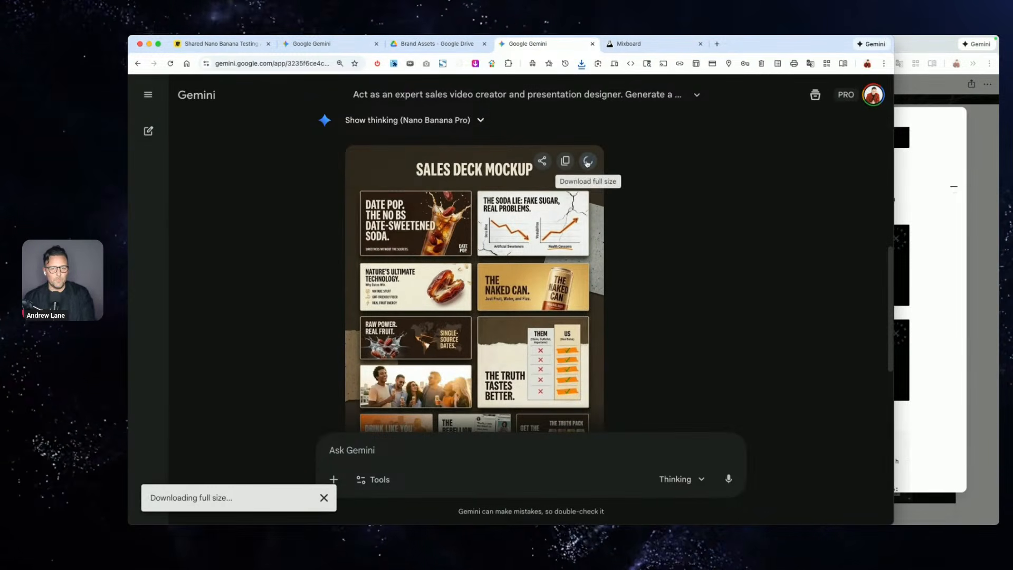
{"action": "scroll", "coordinate": [520, 283], "scroll_direction": "down", "scroll_amount": 3}
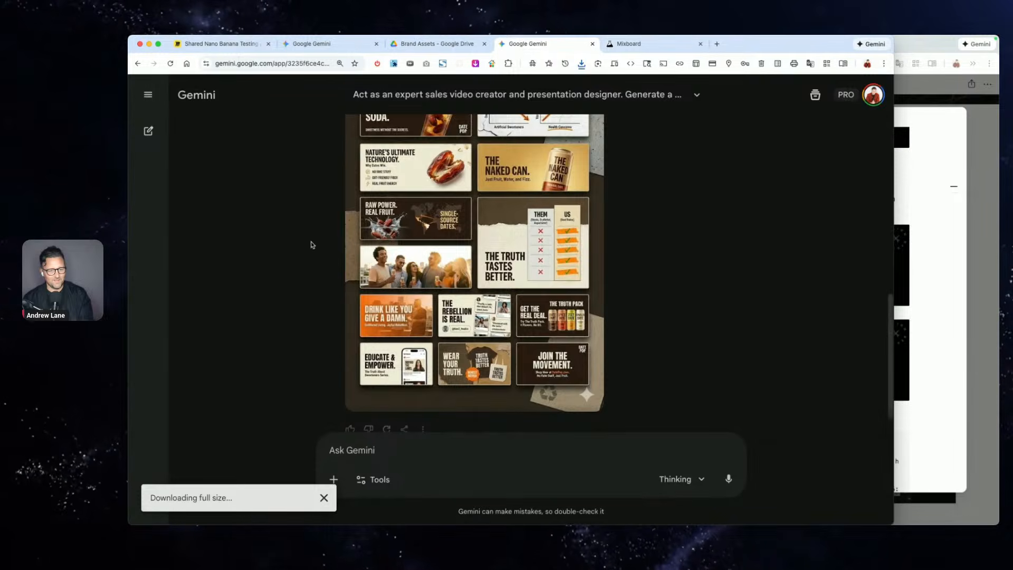
- On the Miro board, shift the three Date Pop mockups up and left and add the first Sales Deck Mockup below them
{"action": "left_click", "coordinate": [240, 45]}
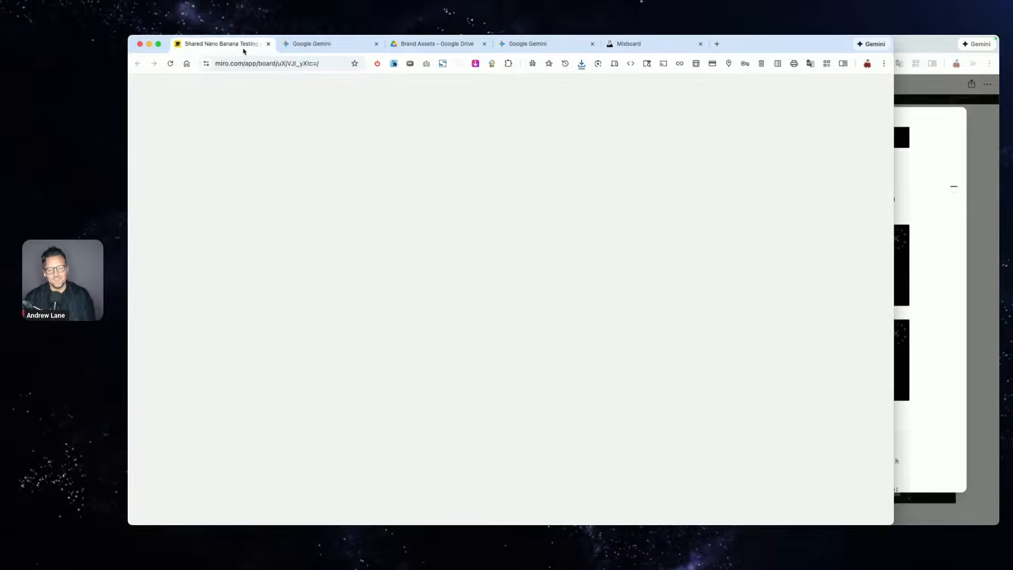
{"action": "left_click", "coordinate": [779, 309]}
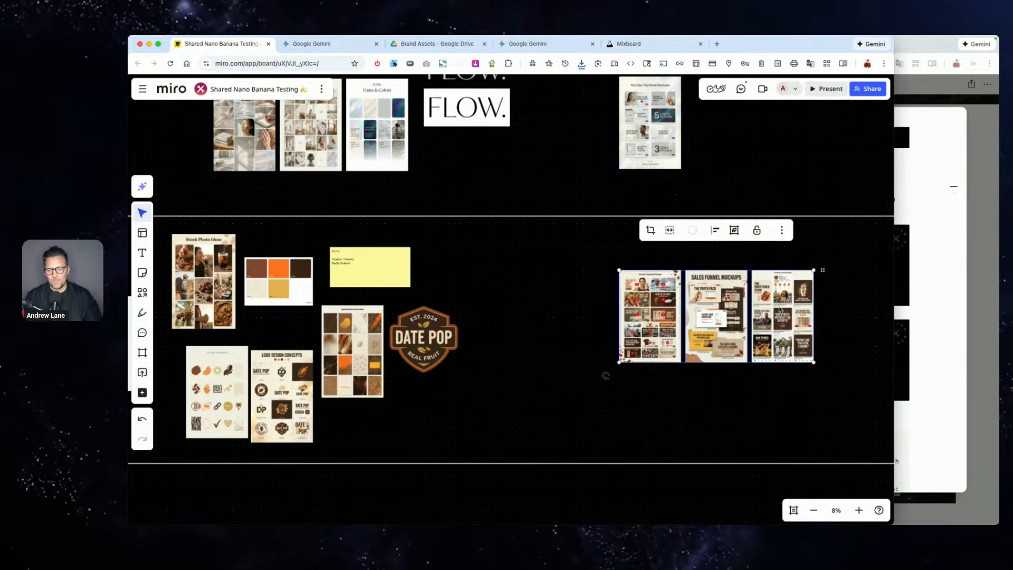
{"action": "left_click_drag", "start_coordinate": [780, 308], "coordinate": [743, 283]}
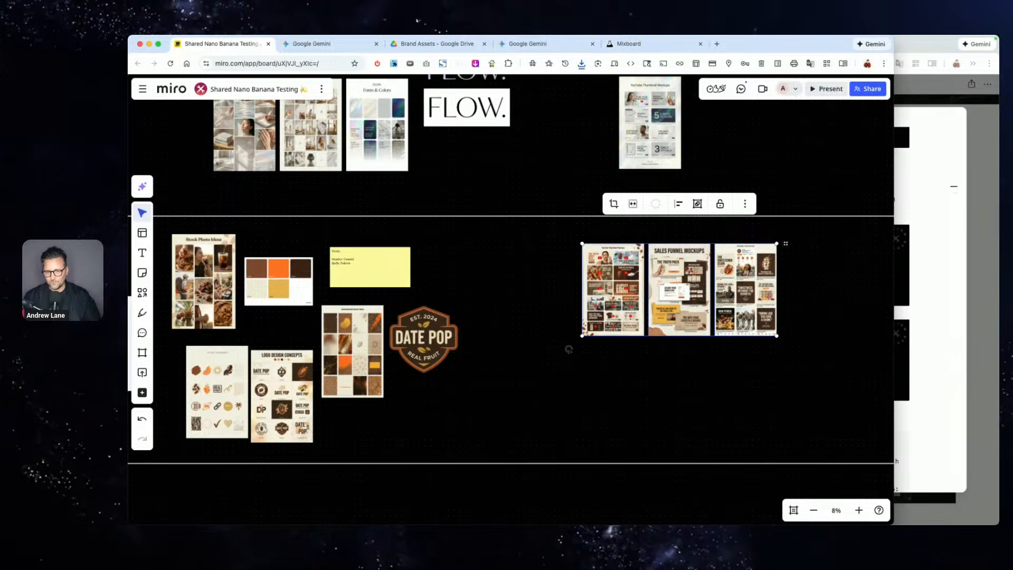
{"action": "left_click_drag", "start_coordinate": [869, 506], "coordinate": [674, 384]}
{"action": "scroll", "coordinate": [674, 384], "scroll_direction": "up", "scroll_amount": 8}
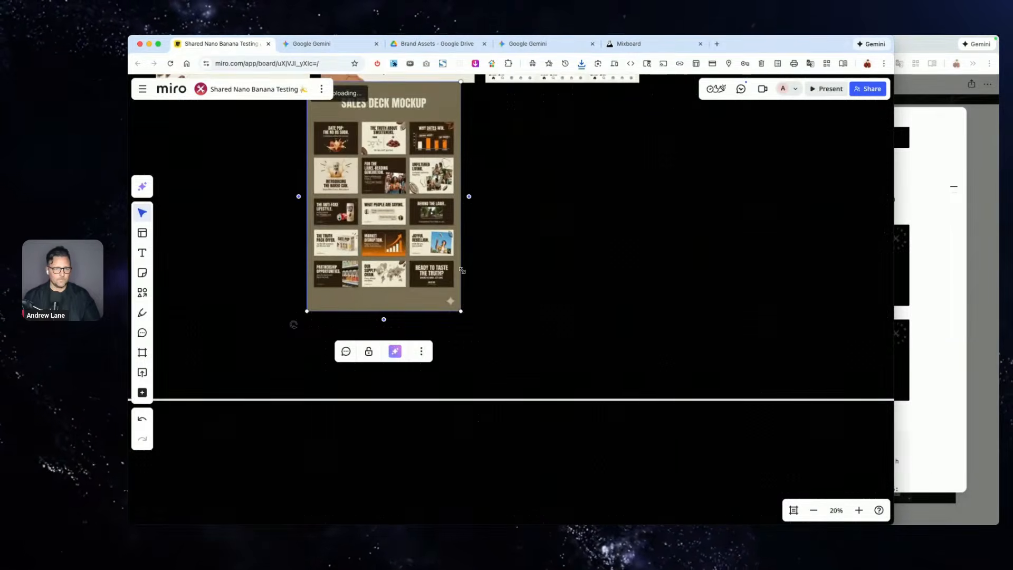
{"action": "scroll", "coordinate": [462, 270], "scroll_direction": "up", "scroll_amount": 2}
{"action": "scroll", "coordinate": [461, 270], "scroll_direction": "left", "scroll_amount": 3}
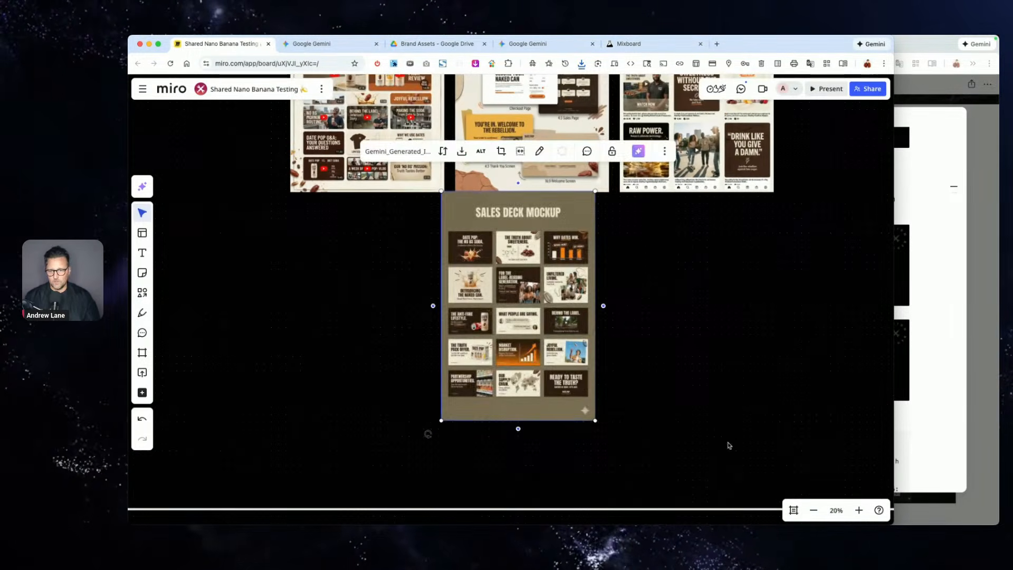
{"action": "left_click", "coordinate": [717, 391]}
{"action": "scroll", "coordinate": [522, 346], "scroll_direction": "up", "scroll_amount": 3}
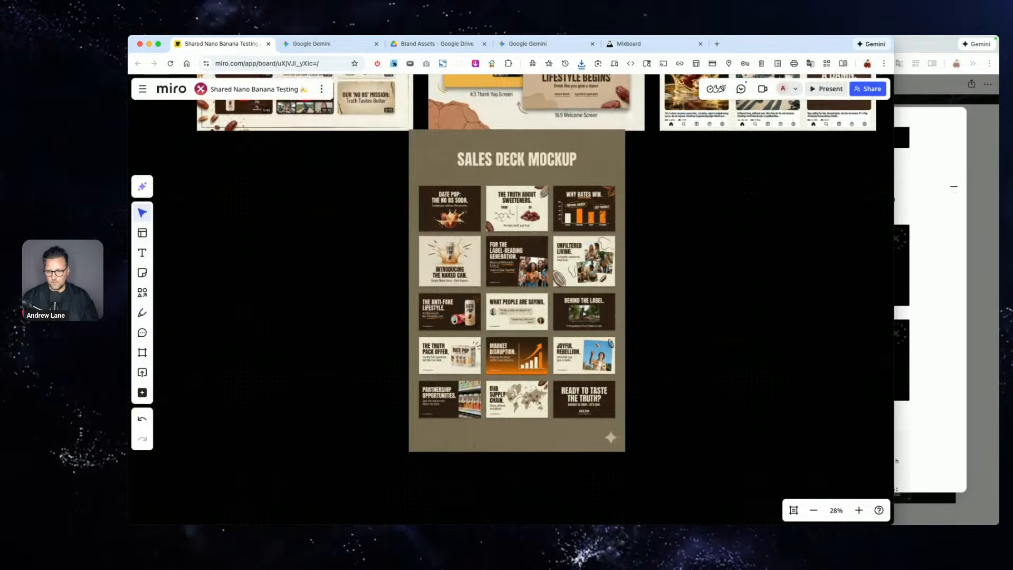
- Return to Gemini and download the dark brown Sales Deck Mockup at full size again
{"action": "left_click", "coordinate": [541, 45]}
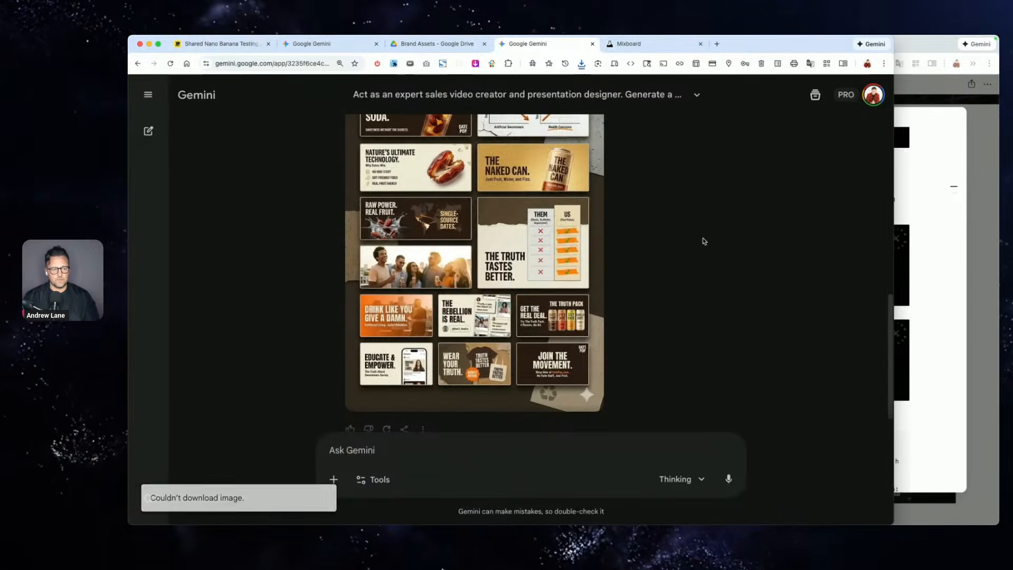
{"action": "scroll", "coordinate": [582, 185], "scroll_direction": "down", "scroll_amount": 5}
{"action": "left_click", "coordinate": [588, 162]}
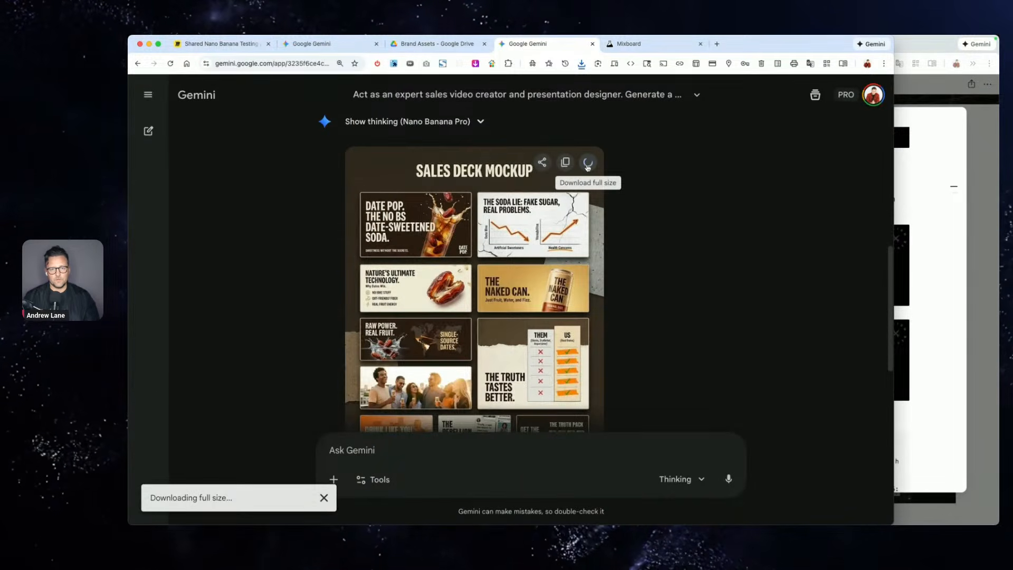
- On the Miro board, move the first Sales Deck Mockup down and left and place the second one to its right
{"action": "left_click", "coordinate": [208, 47]}
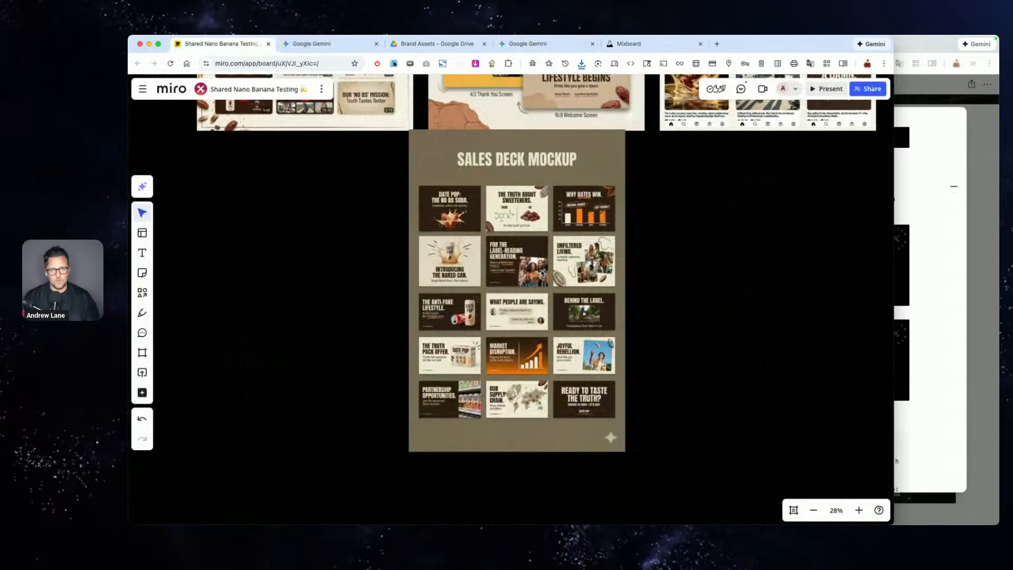
{"action": "left_click_drag", "start_coordinate": [542, 272], "coordinate": [462, 323]}
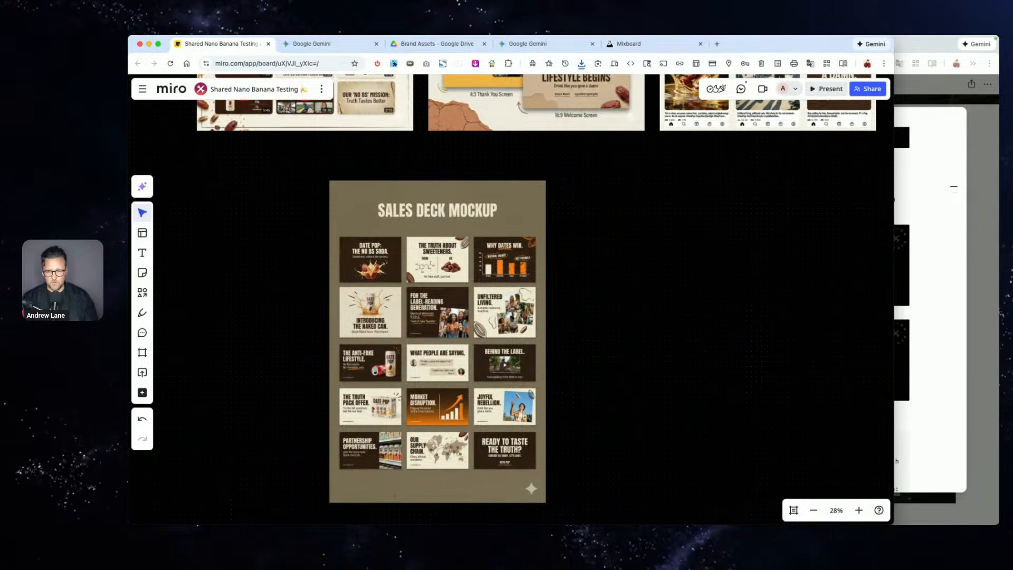
{"action": "key", "text": "super+v"}
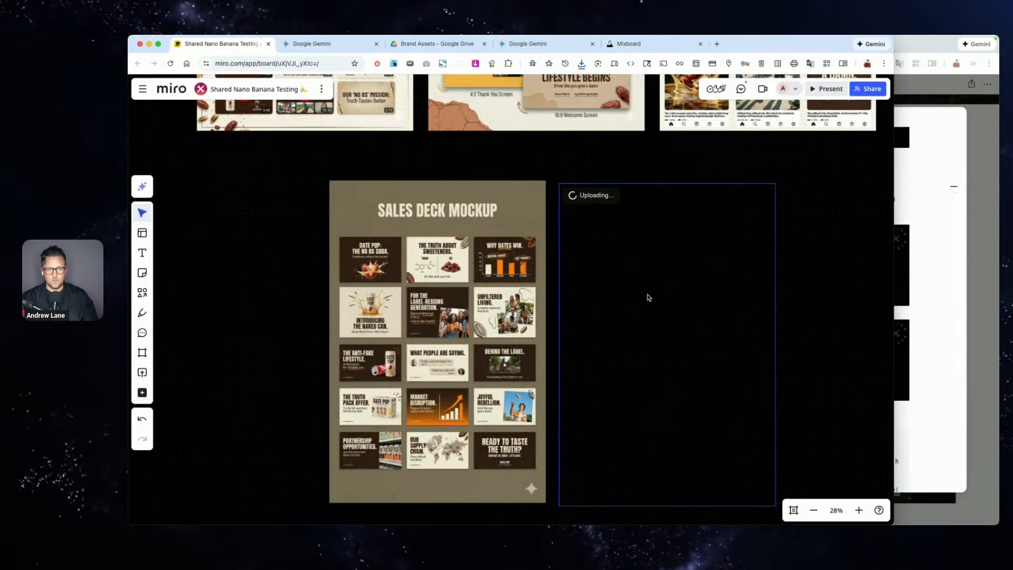
- Examine the slides of the first Sales Deck Mockup up close, including "The Truth About Sweeteners" and the "Why Dates Win" chart
{"action": "scroll", "coordinate": [341, 260], "scroll_direction": "up", "scroll_amount": 5}
{"action": "scroll", "coordinate": [571, 295], "scroll_direction": "up", "scroll_amount": 5}
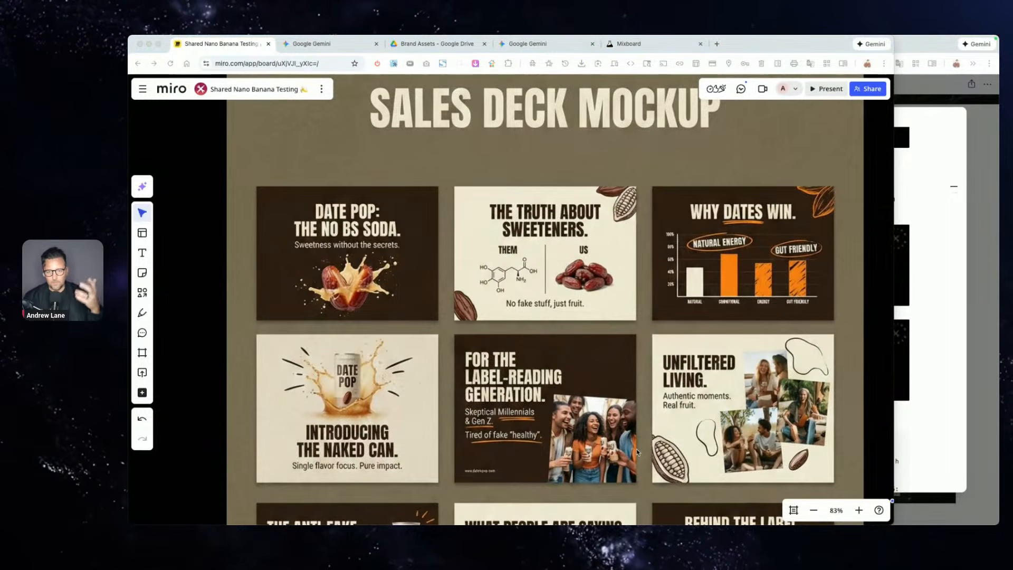
{"action": "left_click", "coordinate": [406, 234]}
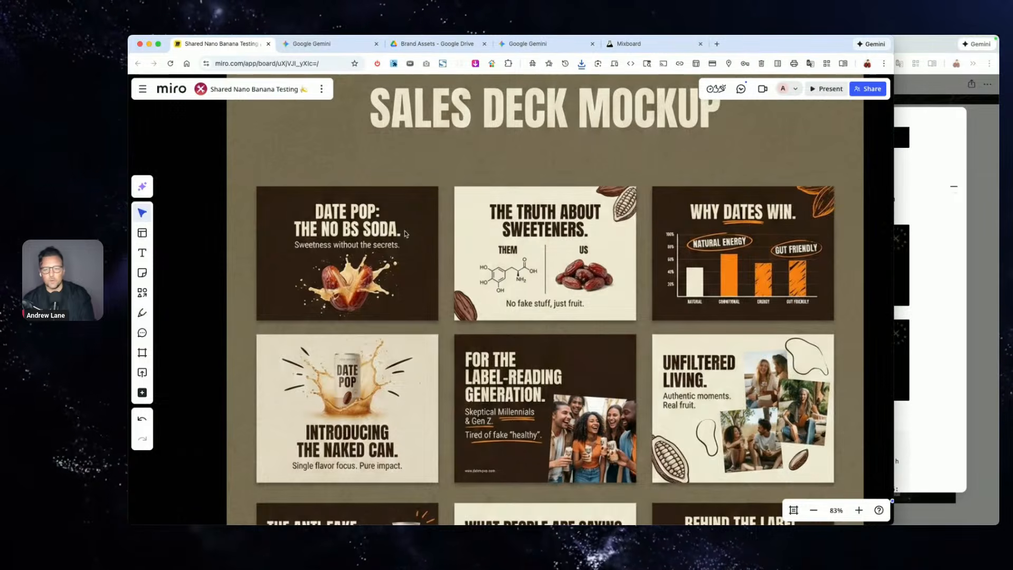
{"action": "scroll", "coordinate": [406, 234], "scroll_direction": "right", "scroll_amount": 3}
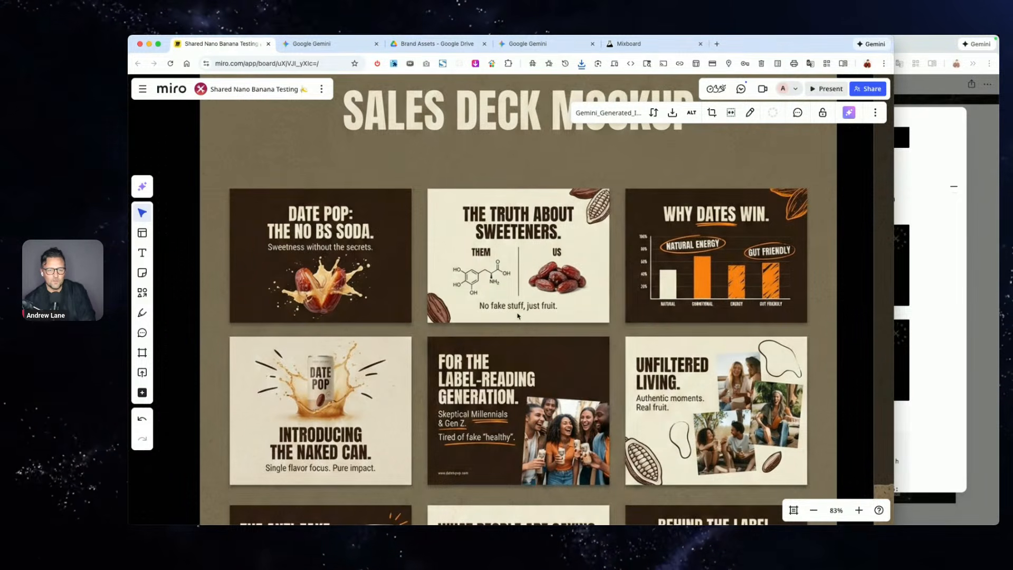
{"action": "scroll", "coordinate": [518, 316], "scroll_direction": "up", "scroll_amount": 3}
{"action": "scroll", "coordinate": [540, 255], "scroll_direction": "right", "scroll_amount": 1}
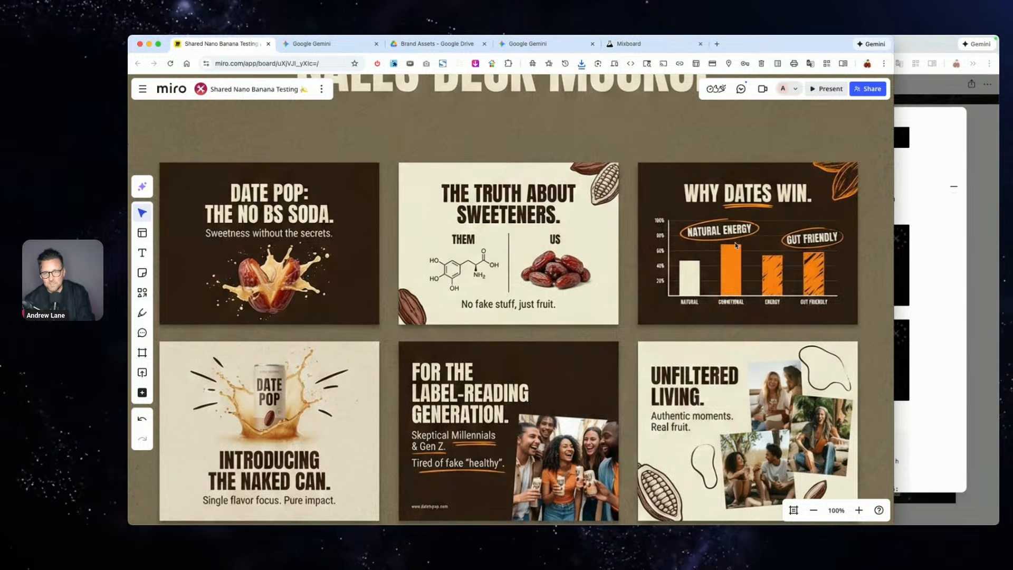
{"action": "scroll", "coordinate": [812, 255], "scroll_direction": "up", "scroll_amount": 3}
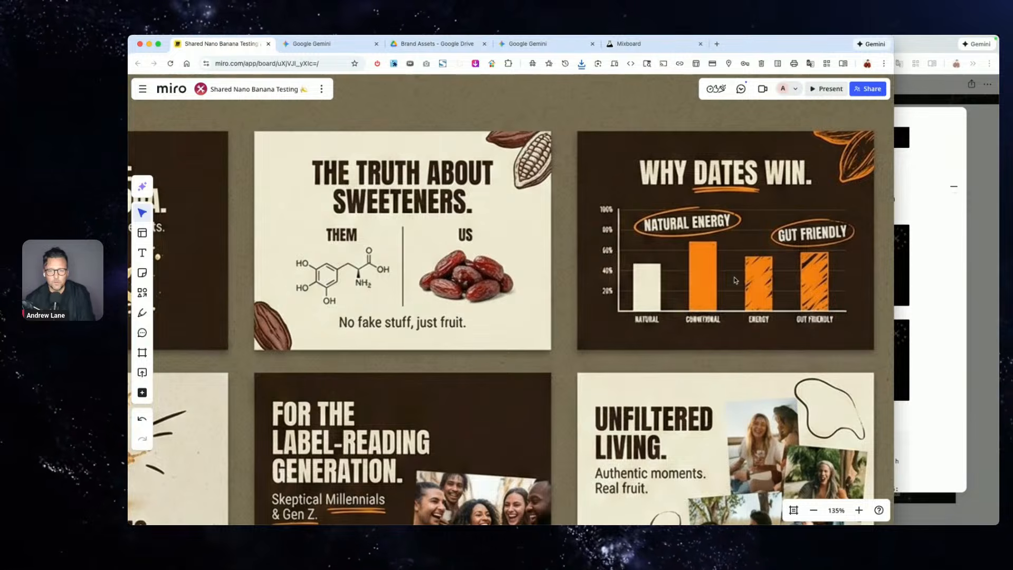
- Examine the remaining slides of the first Sales Deck Mockup, from "Introducing the Naked Can" through "Ready to Taste the Truth?"
{"action": "scroll", "coordinate": [724, 281], "scroll_direction": "left", "scroll_amount": 5}
{"action": "scroll", "coordinate": [724, 281], "scroll_direction": "down", "scroll_amount": 3}
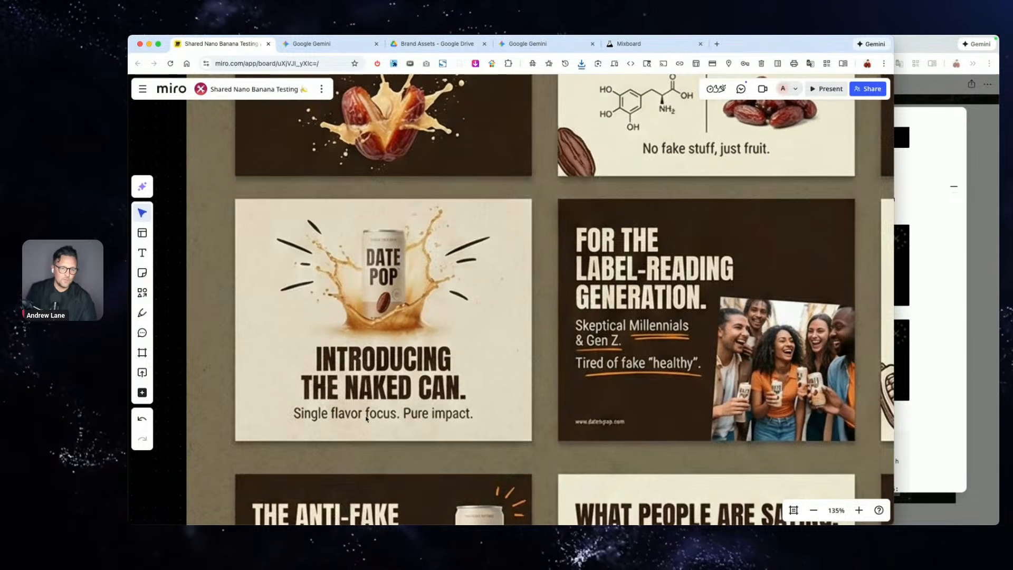
{"action": "scroll", "coordinate": [432, 419], "scroll_direction": "right", "scroll_amount": 4}
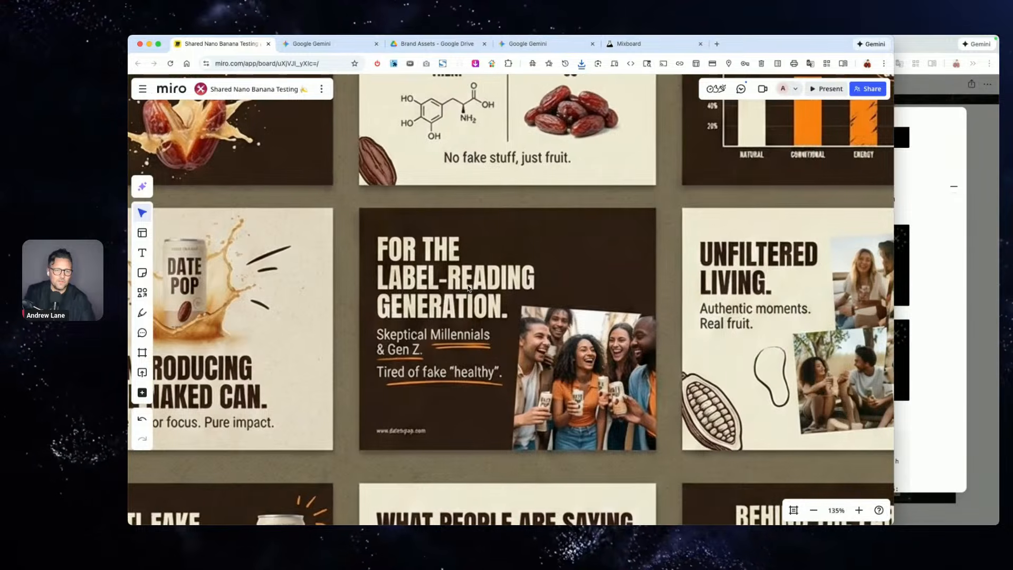
{"action": "scroll", "coordinate": [551, 252], "scroll_direction": "down", "scroll_amount": 2}
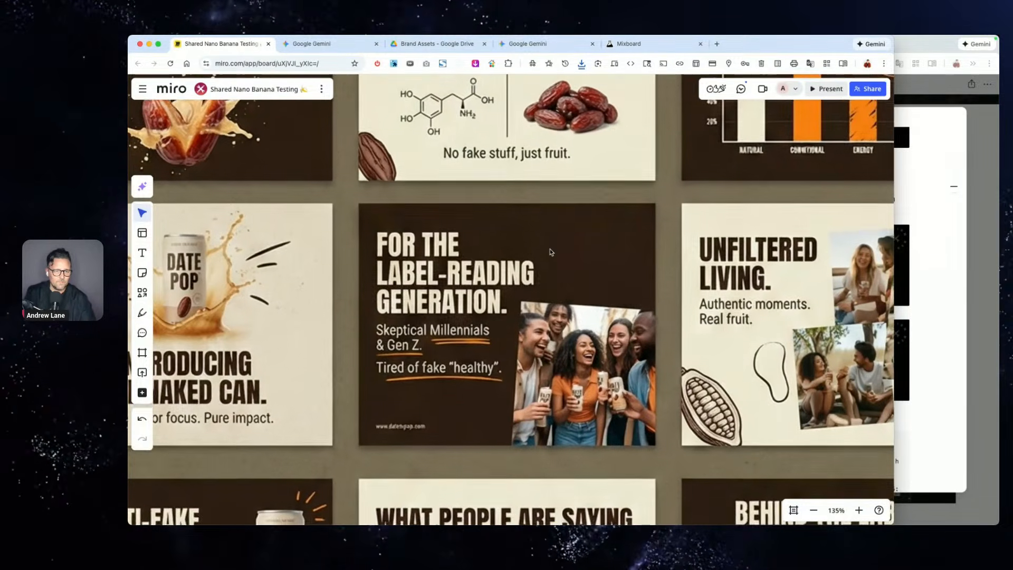
{"action": "scroll", "coordinate": [599, 308], "scroll_direction": "right", "scroll_amount": 4}
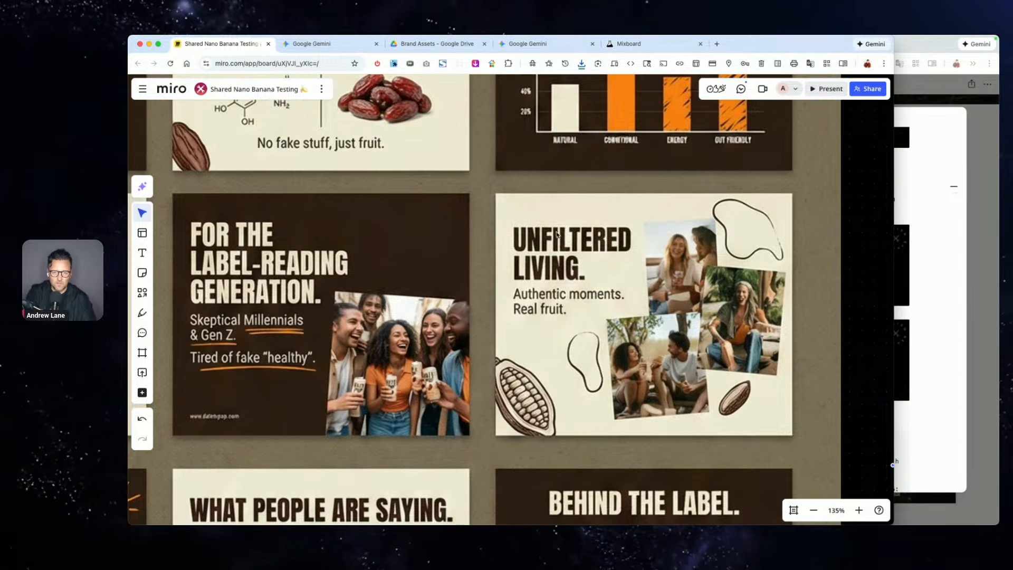
{"action": "scroll", "coordinate": [583, 291], "scroll_direction": "down", "scroll_amount": 1}
{"action": "scroll", "coordinate": [583, 292], "scroll_direction": "down", "scroll_amount": 2}
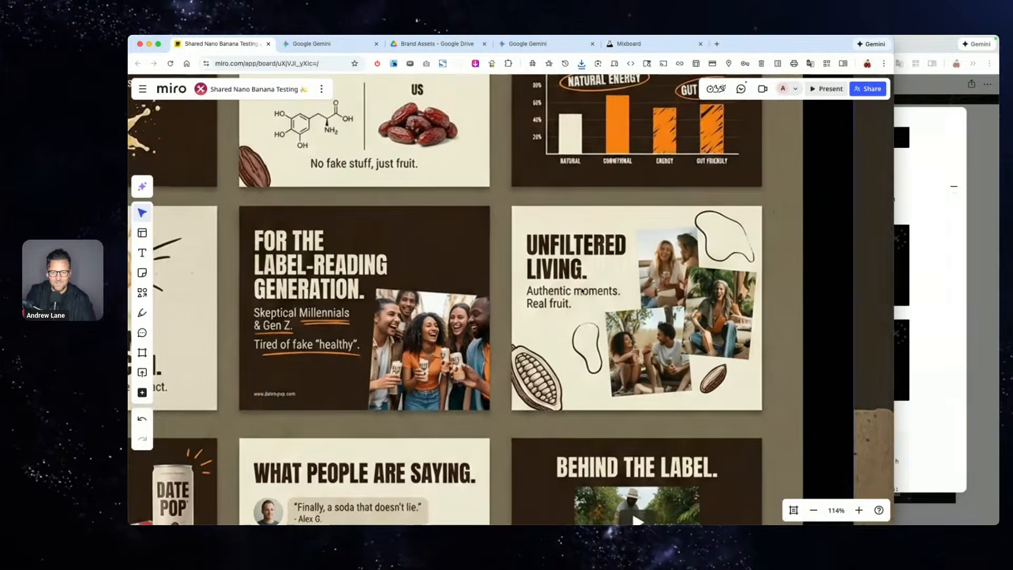
{"action": "scroll", "coordinate": [532, 302], "scroll_direction": "left", "scroll_amount": 6}
{"action": "scroll", "coordinate": [532, 302], "scroll_direction": "down", "scroll_amount": 3}
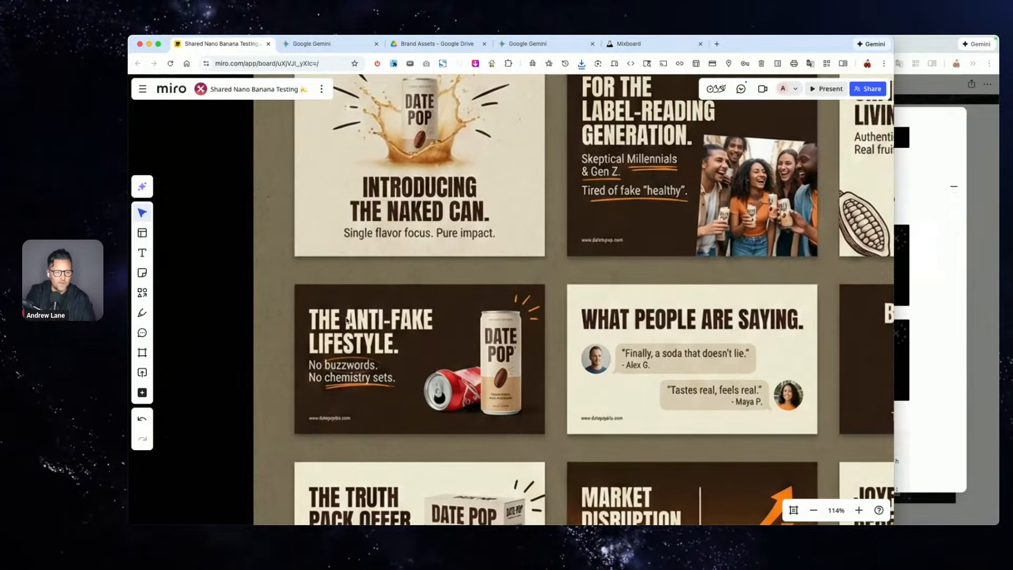
{"action": "scroll", "coordinate": [349, 347], "scroll_direction": "right", "scroll_amount": 8}
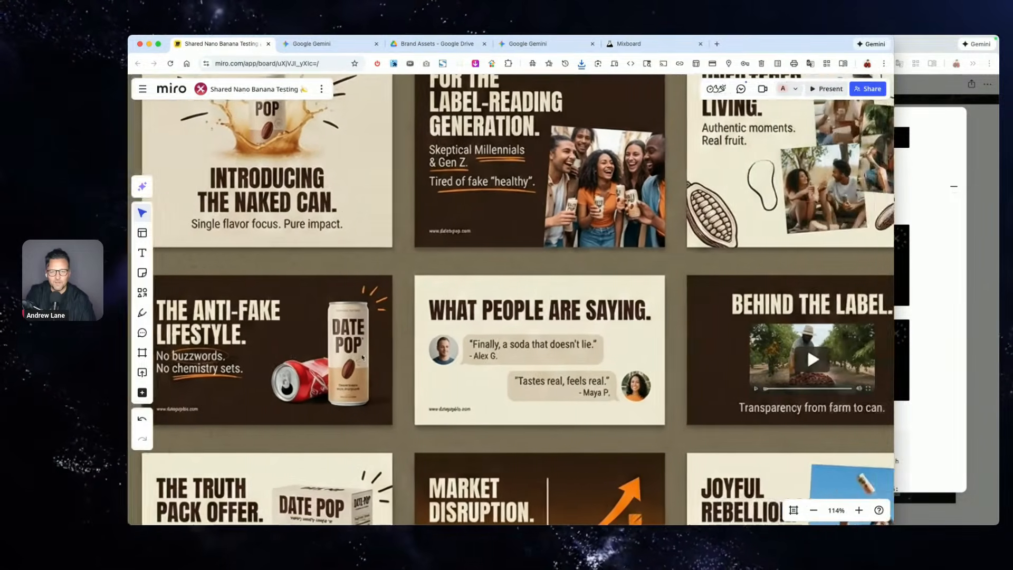
{"action": "scroll", "coordinate": [597, 373], "scroll_direction": "down", "scroll_amount": 2}
{"action": "scroll", "coordinate": [596, 373], "scroll_direction": "down", "scroll_amount": 5}
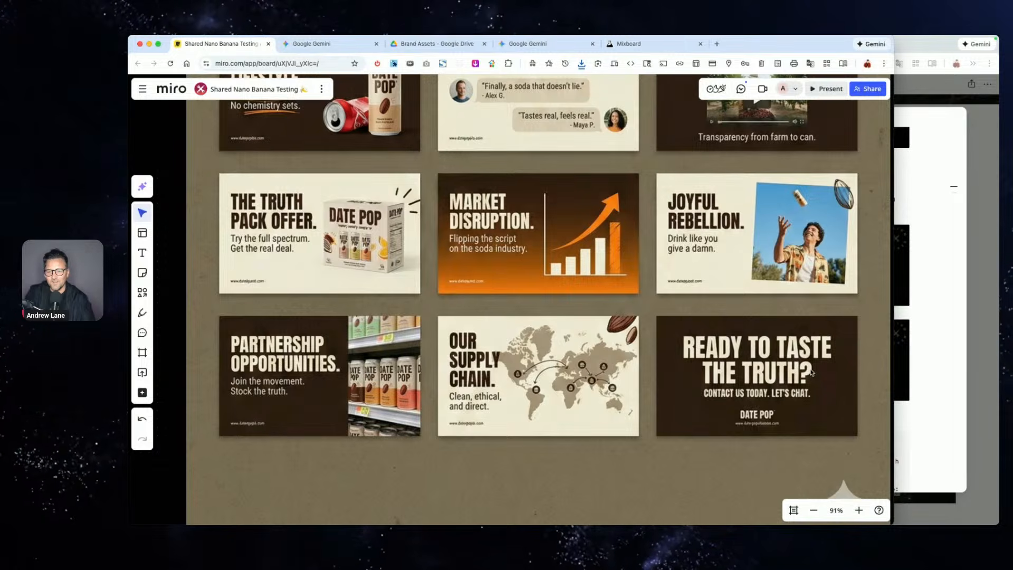
{"action": "scroll", "coordinate": [811, 373], "scroll_direction": "down", "scroll_amount": 5}
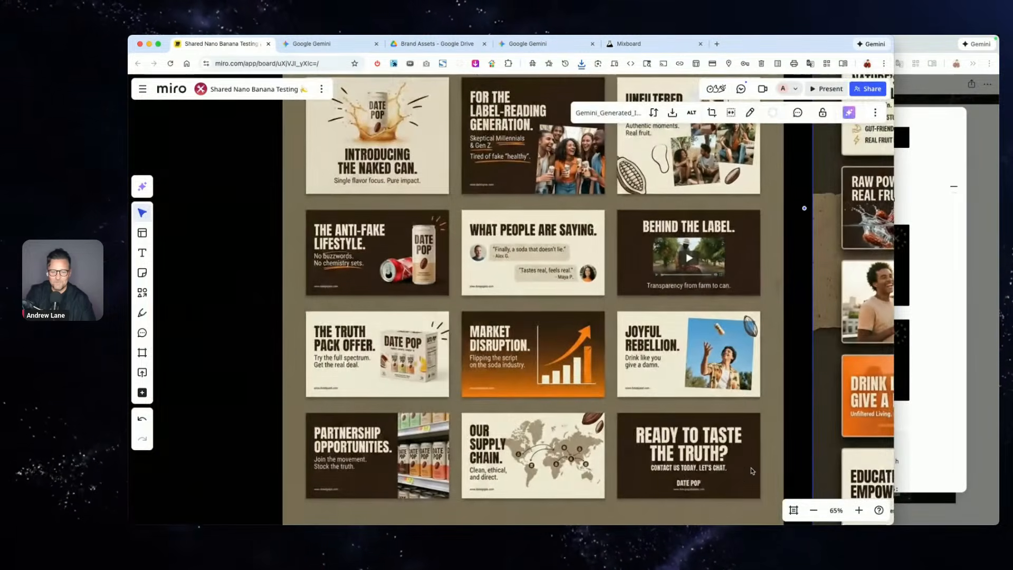
- Examine the slides of the dark brown Sales Deck Mockup up close, including "The Naked Can", the Them/Us table and "The Truth Pack"
{"action": "scroll", "coordinate": [736, 458], "scroll_direction": "down", "scroll_amount": 3}
{"action": "scroll", "coordinate": [736, 458], "scroll_direction": "right", "scroll_amount": 9}
{"action": "scroll", "coordinate": [736, 458], "scroll_direction": "up", "scroll_amount": 4}
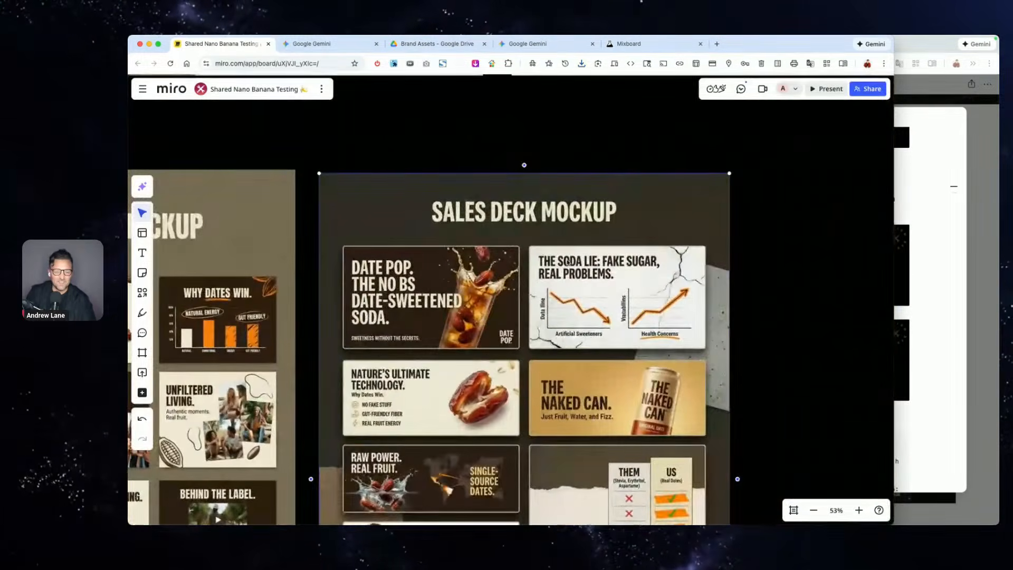
{"action": "scroll", "coordinate": [549, 290], "scroll_direction": "up", "scroll_amount": 2}
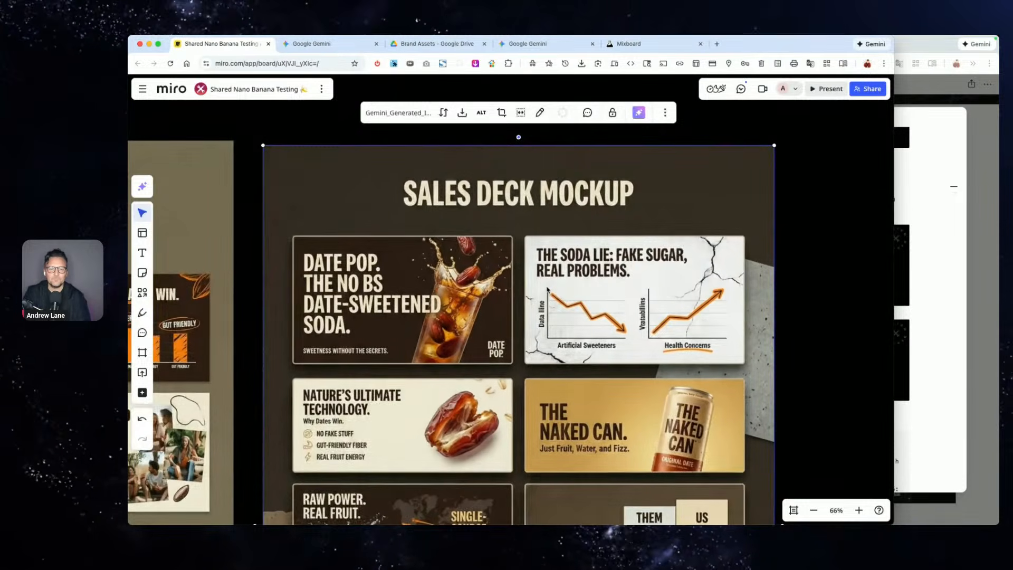
{"action": "scroll", "coordinate": [548, 290], "scroll_direction": "down", "scroll_amount": 5}
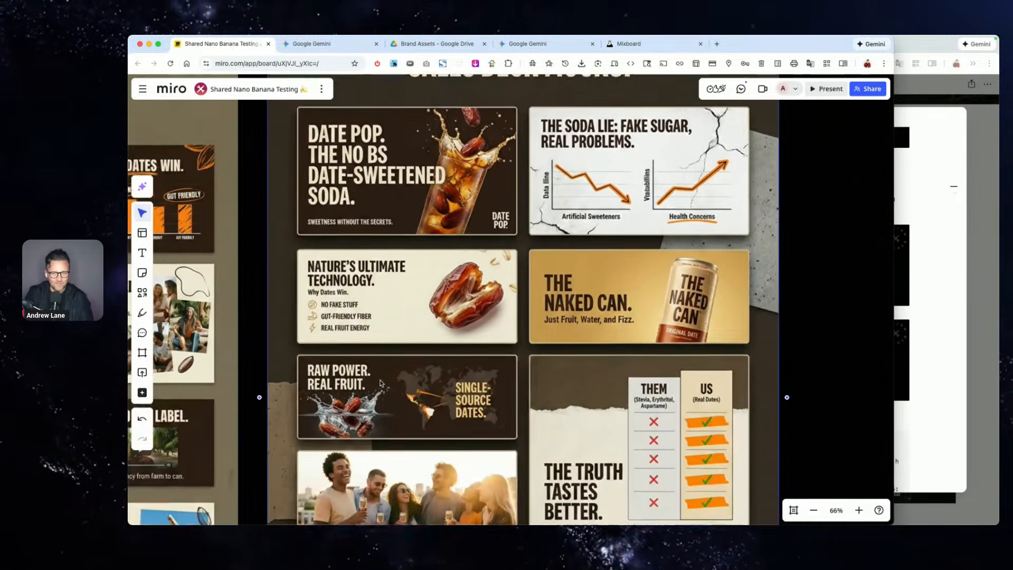
{"action": "scroll", "coordinate": [380, 383], "scroll_direction": "down", "scroll_amount": 2}
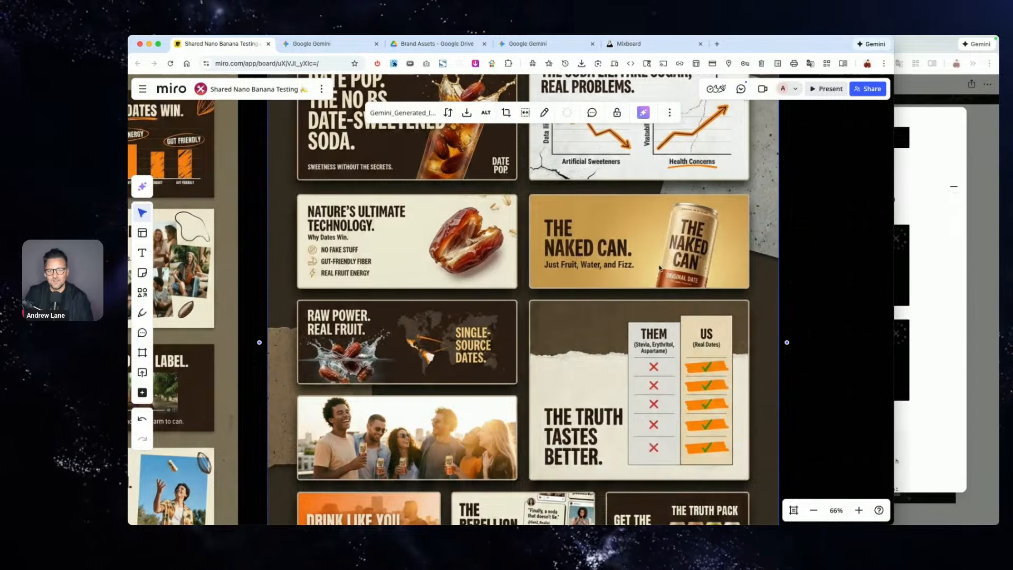
{"action": "scroll", "coordinate": [406, 319], "scroll_direction": "up", "scroll_amount": 3}
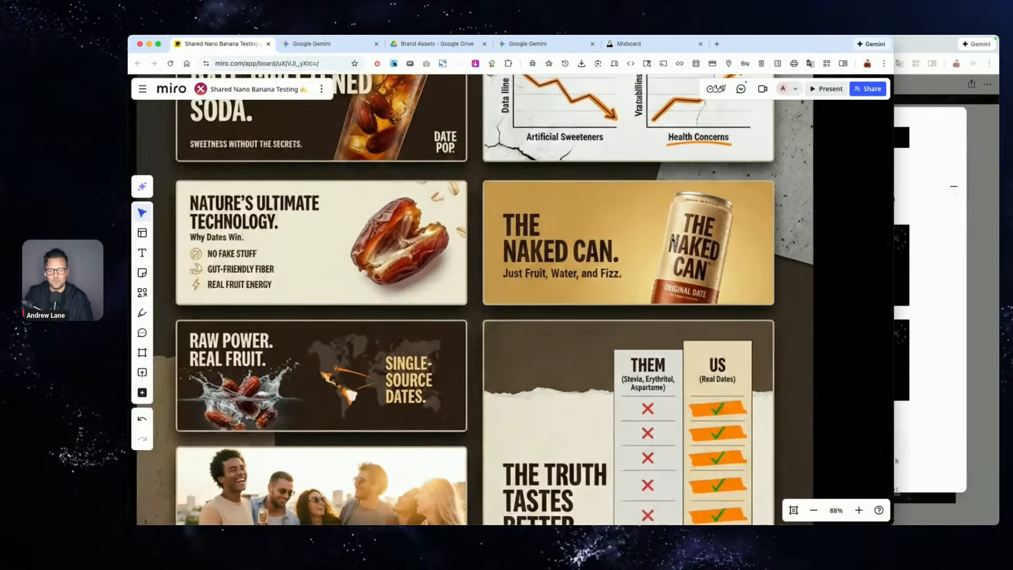
{"action": "scroll", "coordinate": [673, 240], "scroll_direction": "left", "scroll_amount": 1}
{"action": "scroll", "coordinate": [771, 234], "scroll_direction": "down", "scroll_amount": 3}
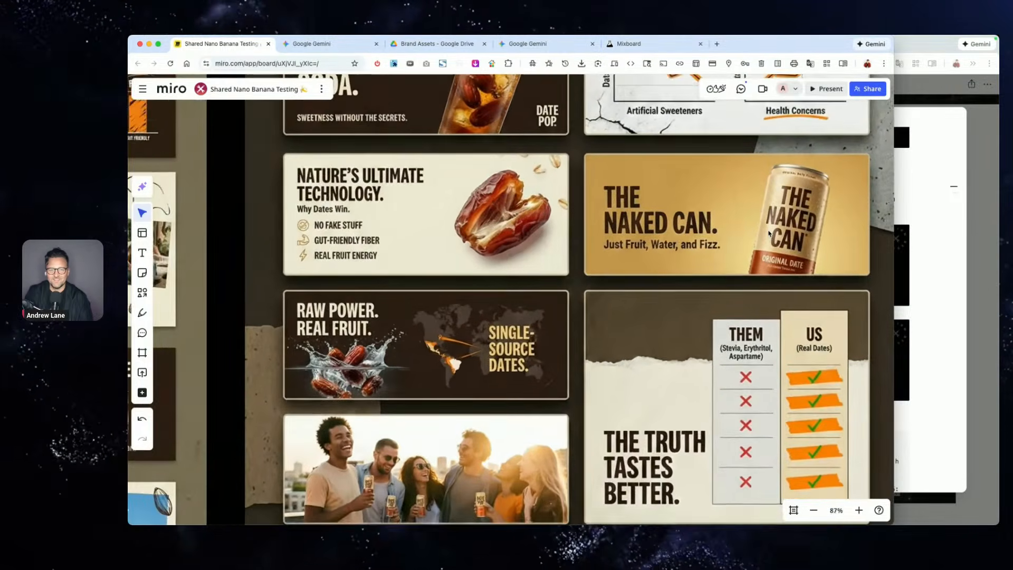
{"action": "scroll", "coordinate": [769, 233], "scroll_direction": "down", "scroll_amount": 5}
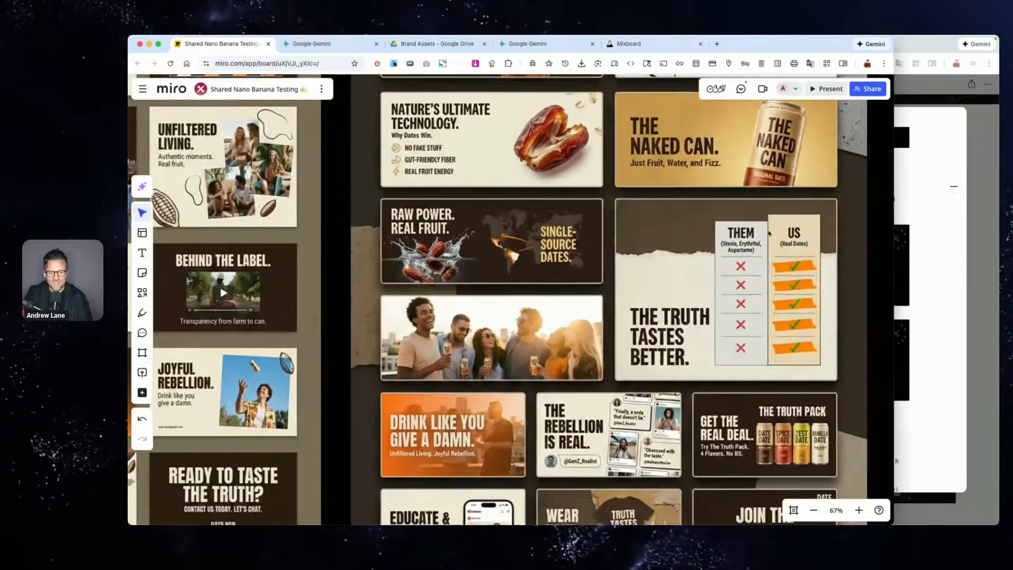
{"action": "scroll", "coordinate": [812, 366], "scroll_direction": "up", "scroll_amount": 5}
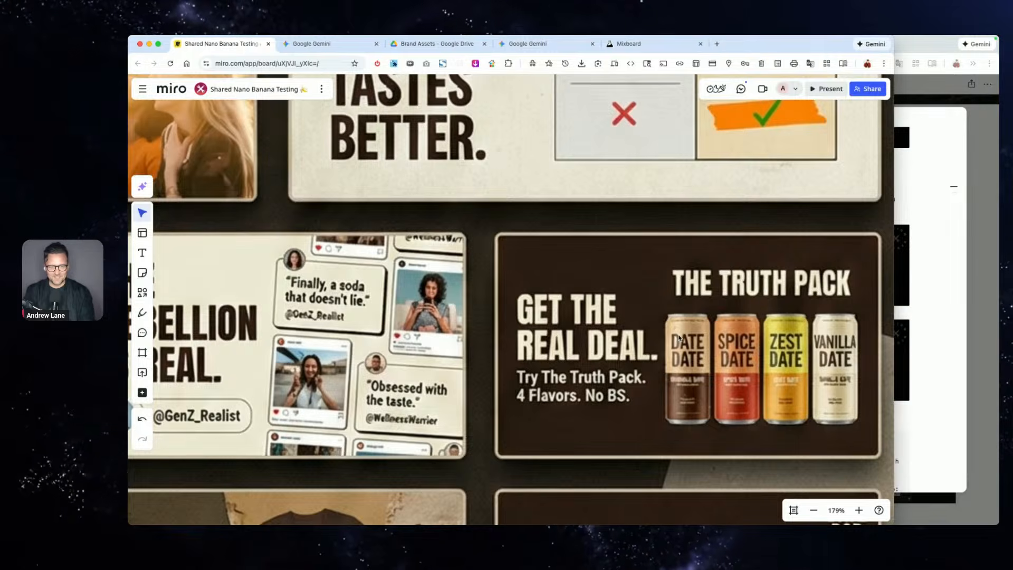
{"action": "scroll", "coordinate": [680, 338], "scroll_direction": "down", "scroll_amount": 10}
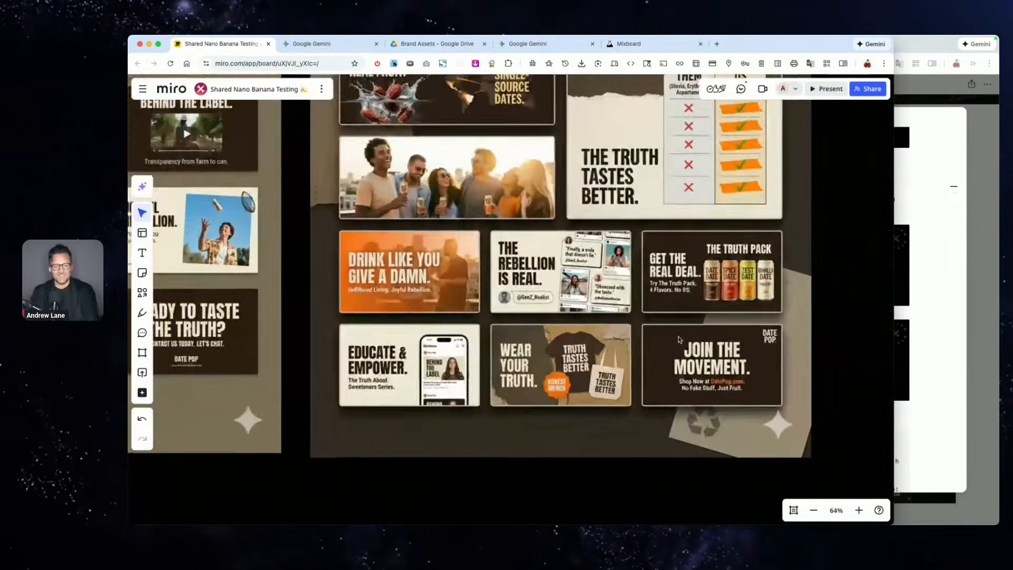
- Compare the layouts of the two Sales Deck Mockups side by side on the board
{"action": "scroll", "coordinate": [680, 340], "scroll_direction": "down", "scroll_amount": 4}
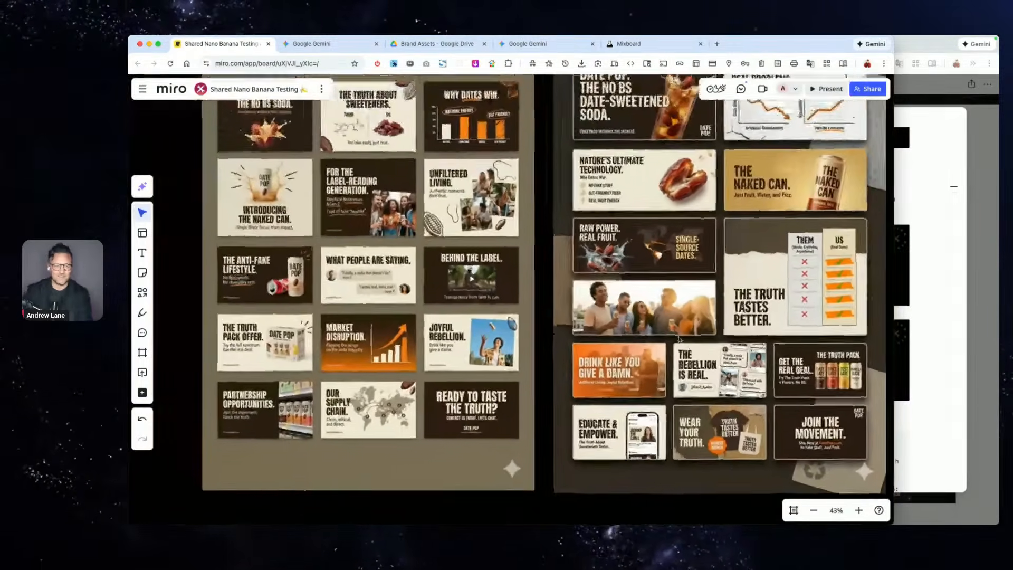
{"action": "scroll", "coordinate": [679, 340], "scroll_direction": "left", "scroll_amount": 1}
{"action": "scroll", "coordinate": [679, 339], "scroll_direction": "up", "scroll_amount": 1}
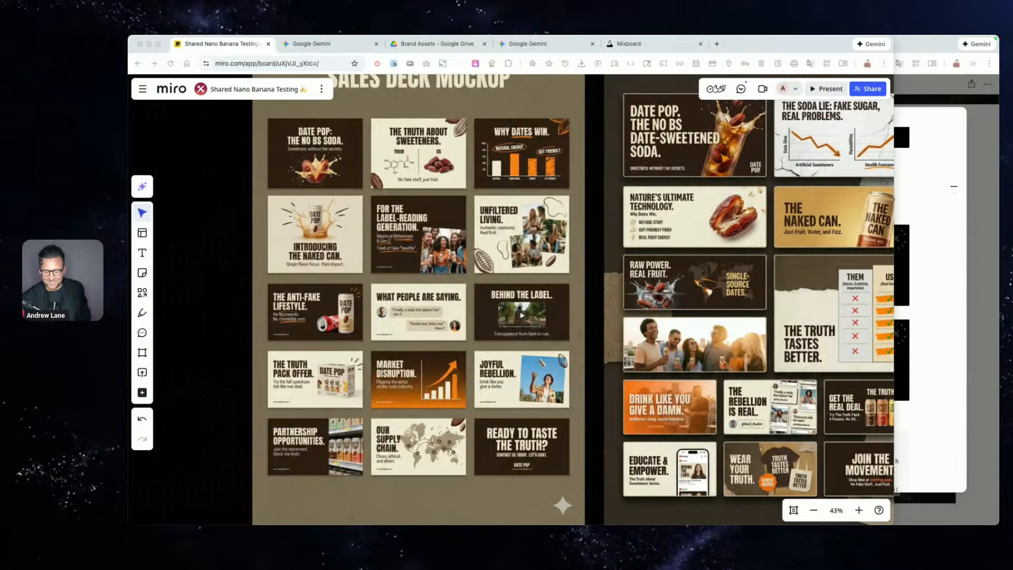
{"action": "left_click", "coordinate": [602, 399]}
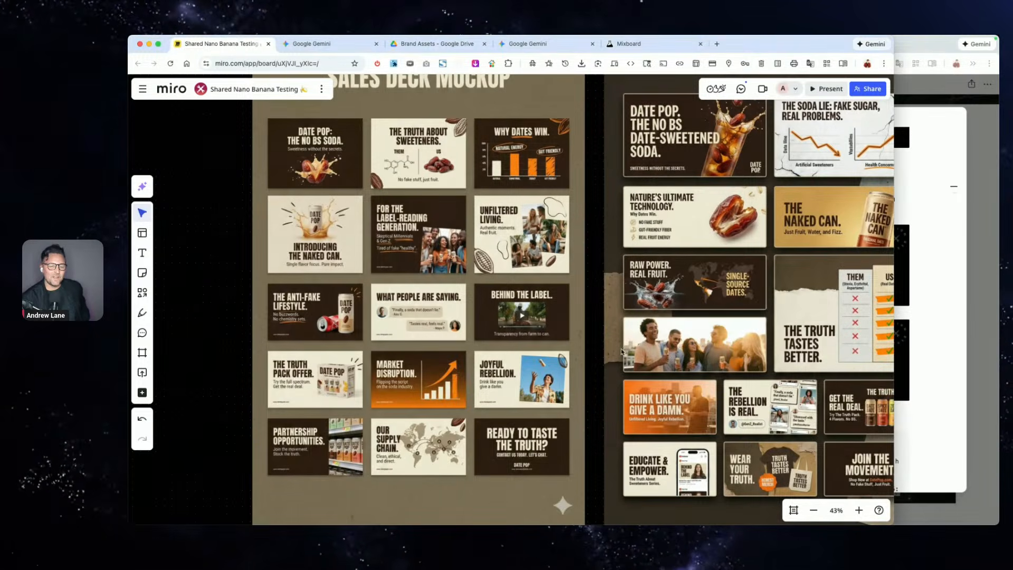
{"action": "left_click", "coordinate": [509, 298]}
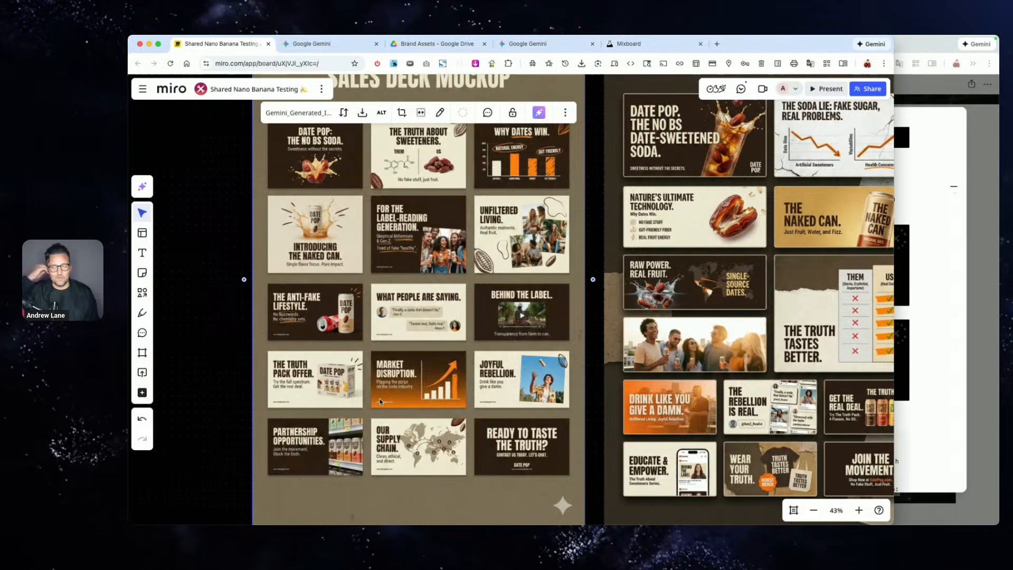
{"action": "left_click", "coordinate": [190, 273]}
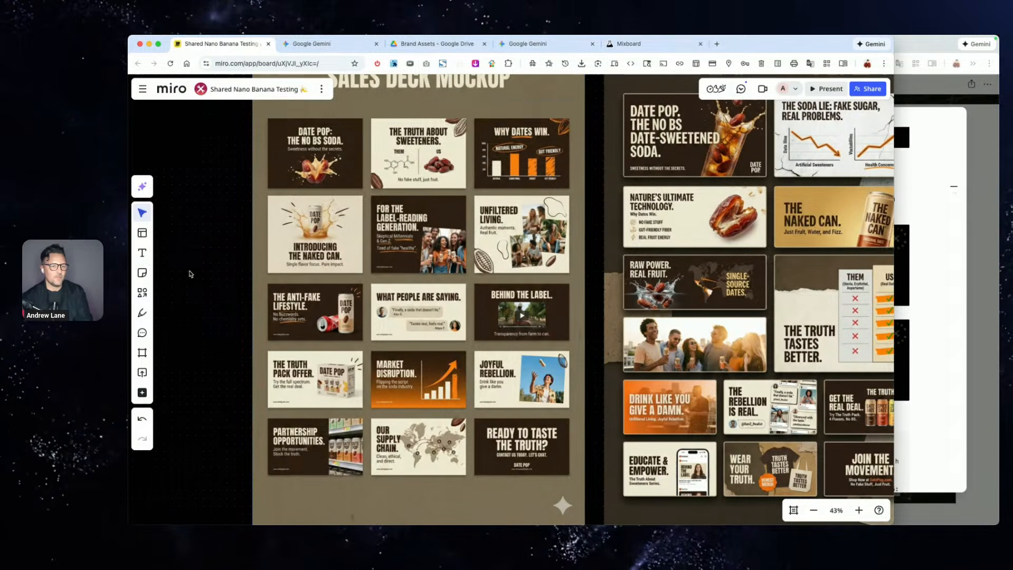
{"action": "scroll", "coordinate": [292, 236], "scroll_direction": "up", "scroll_amount": 5}
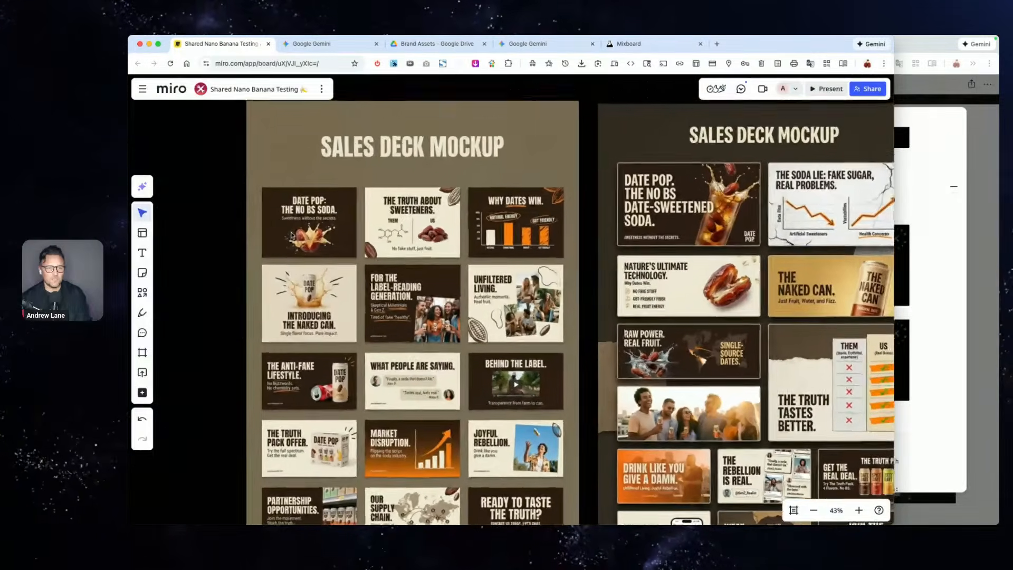
{"action": "scroll", "coordinate": [292, 236], "scroll_direction": "right", "scroll_amount": 1}
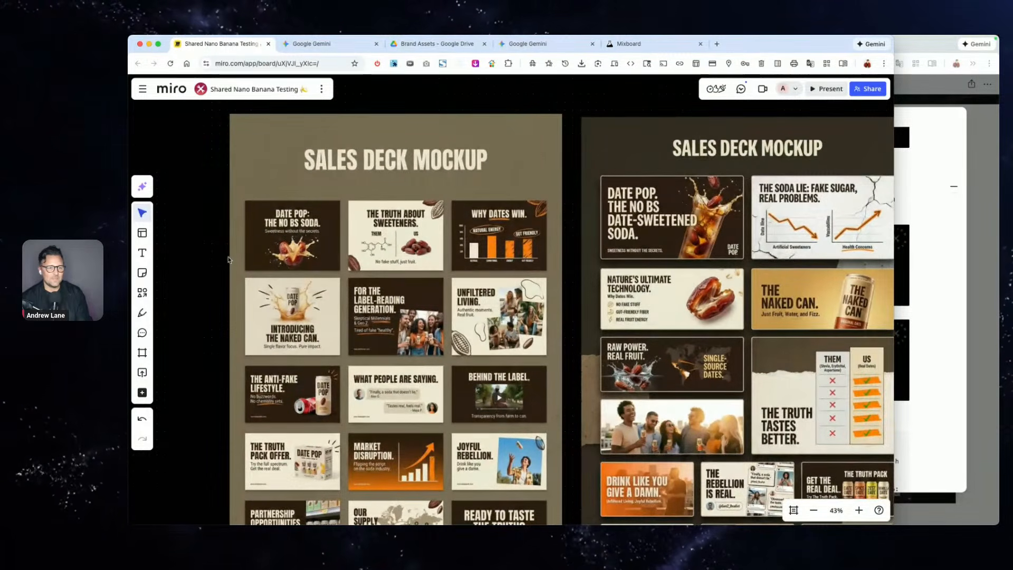
{"action": "left_click", "coordinate": [296, 266]}
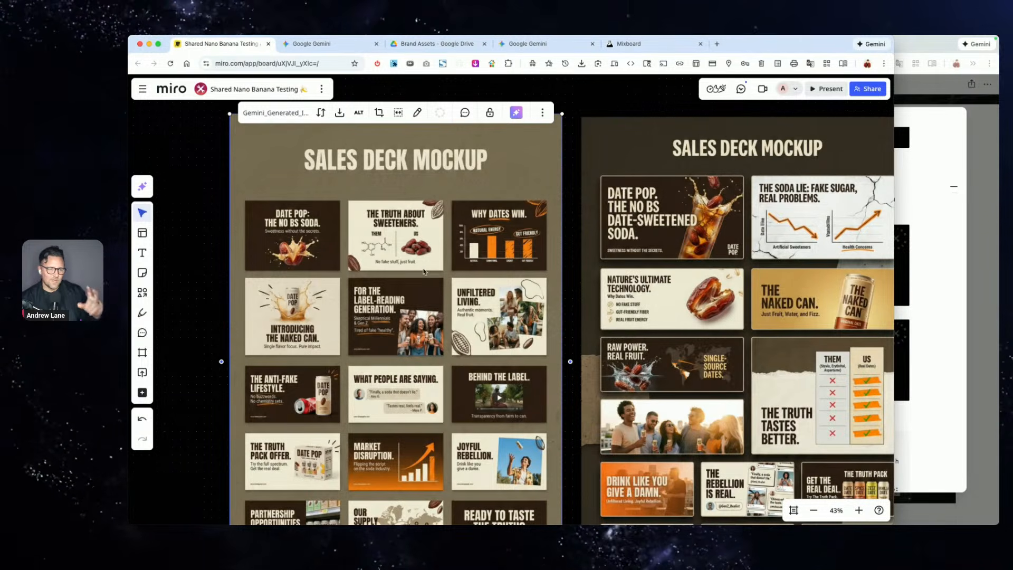
{"action": "left_click", "coordinate": [197, 319]}
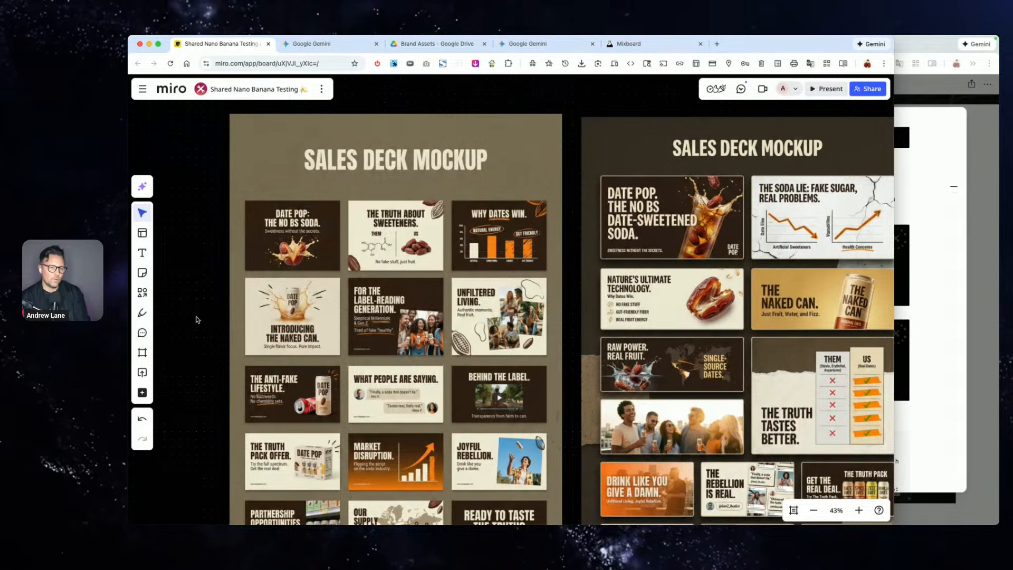
- Review the upper slides of the first Sales Deck Mockup again, followed by both mockups in full
{"action": "left_click", "coordinate": [370, 243]}
{"action": "scroll", "coordinate": [370, 242], "scroll_direction": "up", "scroll_amount": 4}
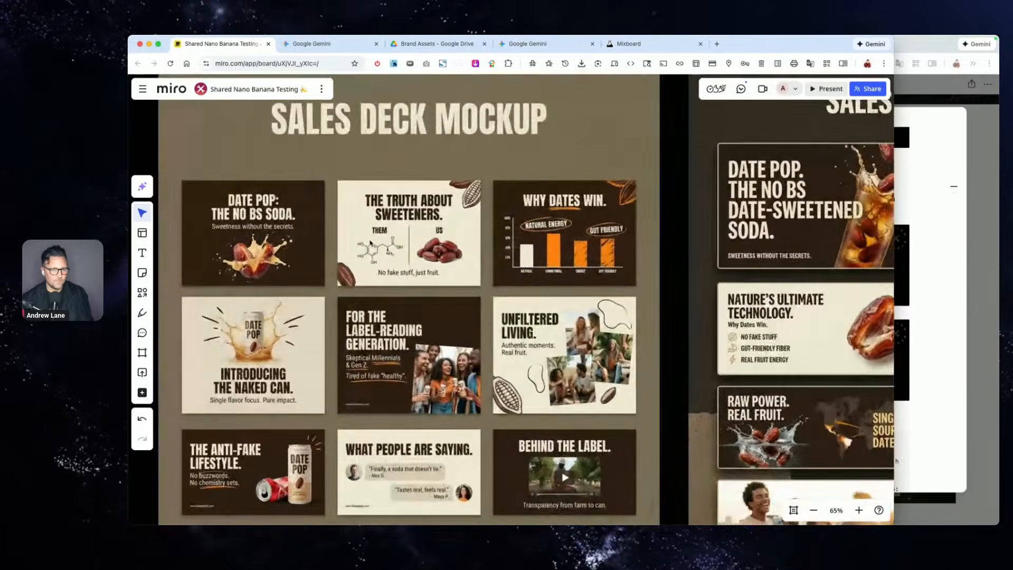
{"action": "scroll", "coordinate": [370, 243], "scroll_direction": "left", "scroll_amount": 1}
{"action": "scroll", "coordinate": [370, 243], "scroll_direction": "down", "scroll_amount": 1}
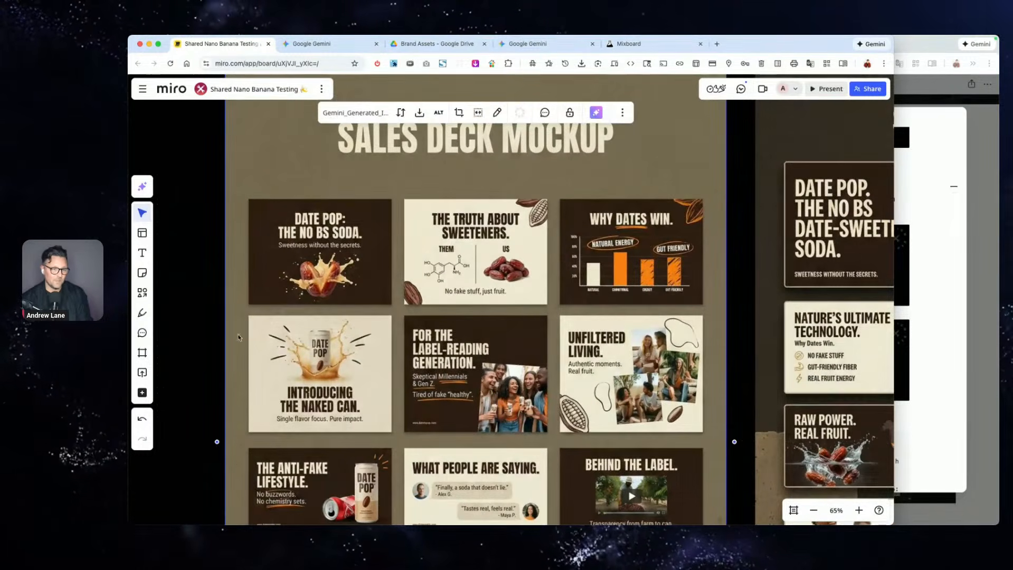
{"action": "left_click", "coordinate": [201, 357]}
{"action": "left_click", "coordinate": [277, 354]}
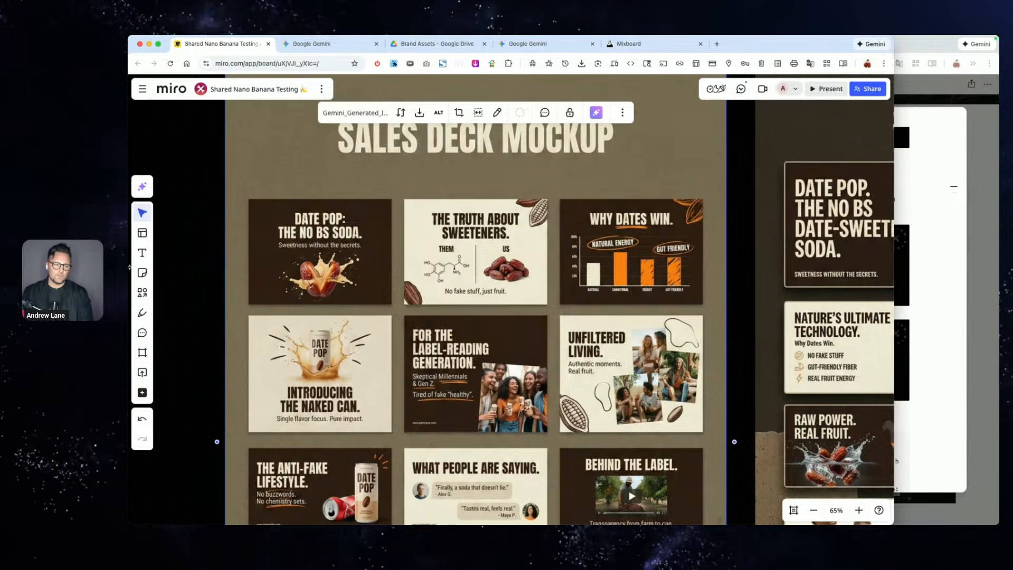
{"action": "left_click", "coordinate": [197, 364]}
{"action": "scroll", "coordinate": [433, 303], "scroll_direction": "down", "scroll_amount": 2}
{"action": "scroll", "coordinate": [433, 302], "scroll_direction": "right", "scroll_amount": 1}
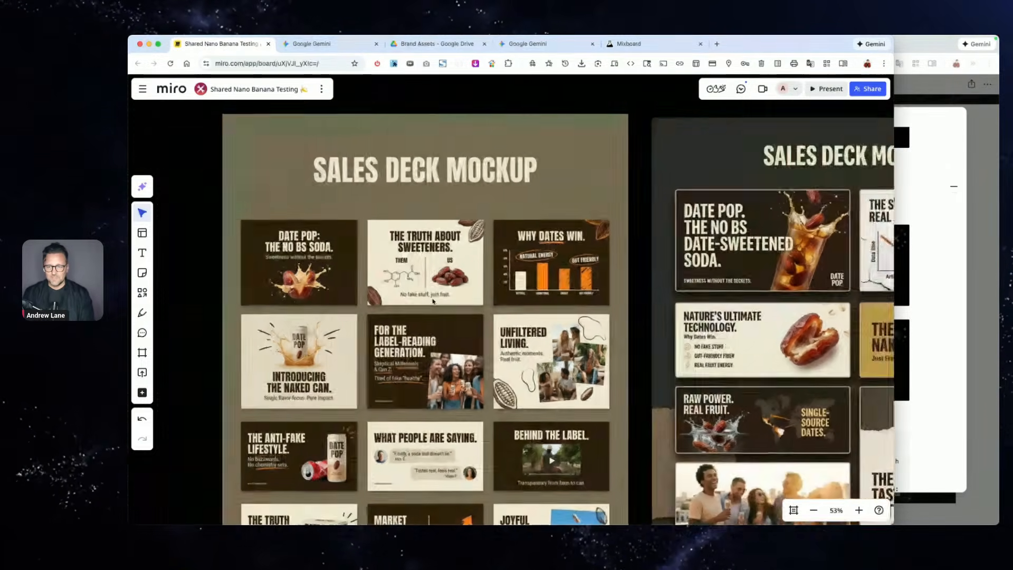
{"action": "scroll", "coordinate": [433, 301], "scroll_direction": "right", "scroll_amount": 5}
{"action": "scroll", "coordinate": [433, 301], "scroll_direction": "down", "scroll_amount": 3}
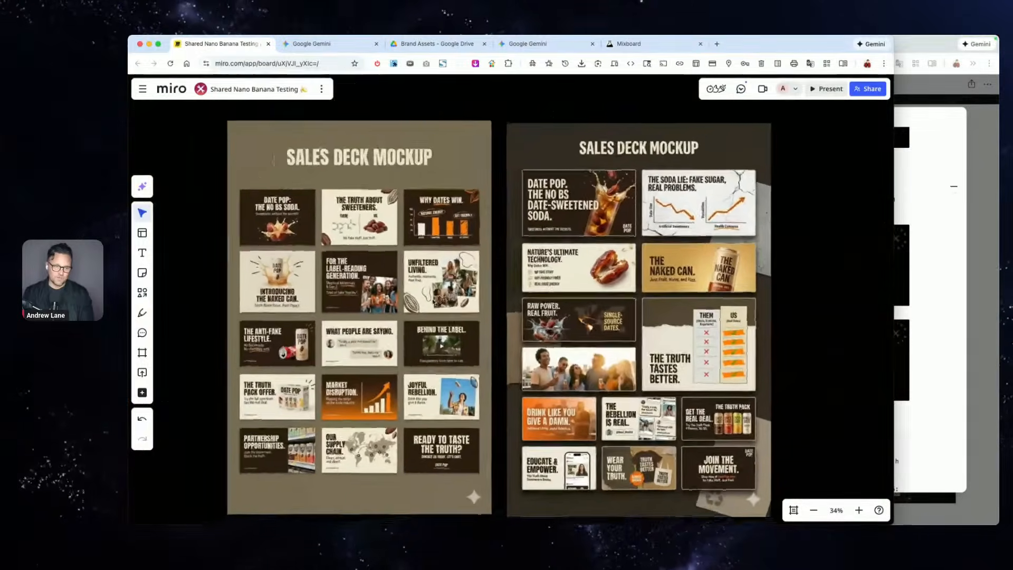
{"action": "left_click", "coordinate": [412, 322]}
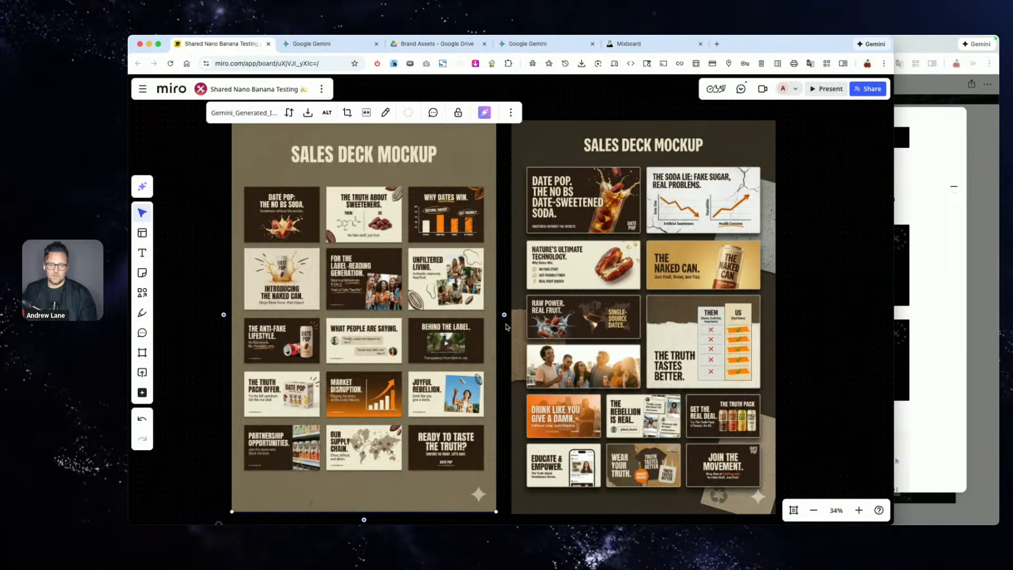
{"action": "left_click", "coordinate": [189, 328]}
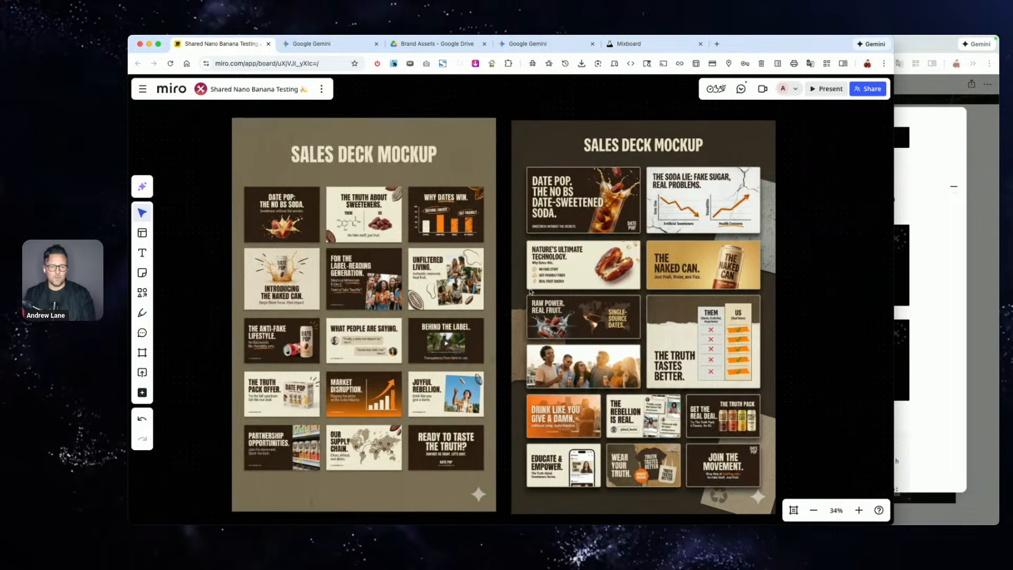
{"action": "scroll", "coordinate": [530, 291], "scroll_direction": "down", "scroll_amount": 3}
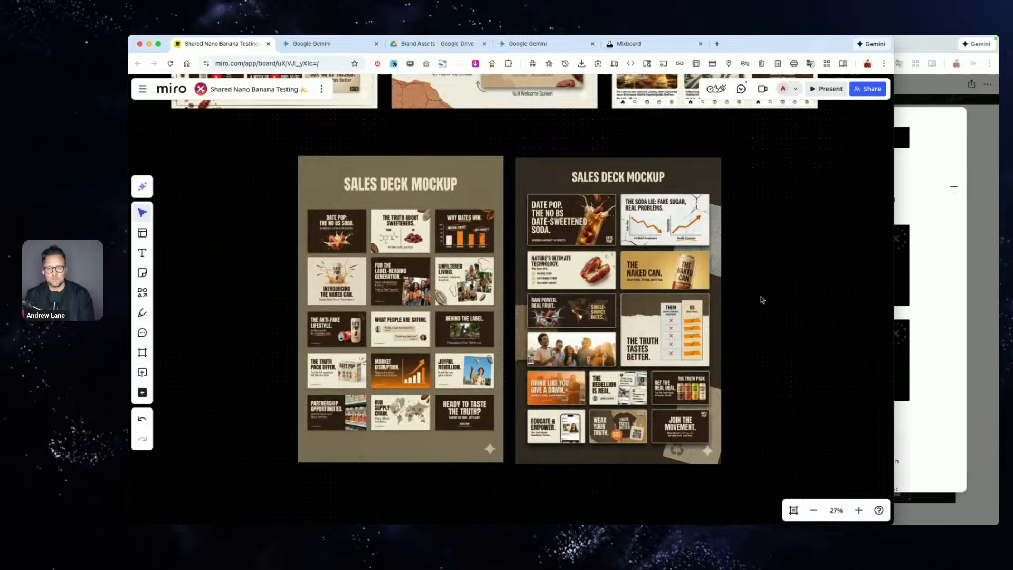
- Review the Date Pop mockups against the full brand grid, from the FLOW and Date Pop rows to the empty French Cookie Guys row
{"action": "scroll", "coordinate": [761, 299], "scroll_direction": "down", "scroll_amount": 3}
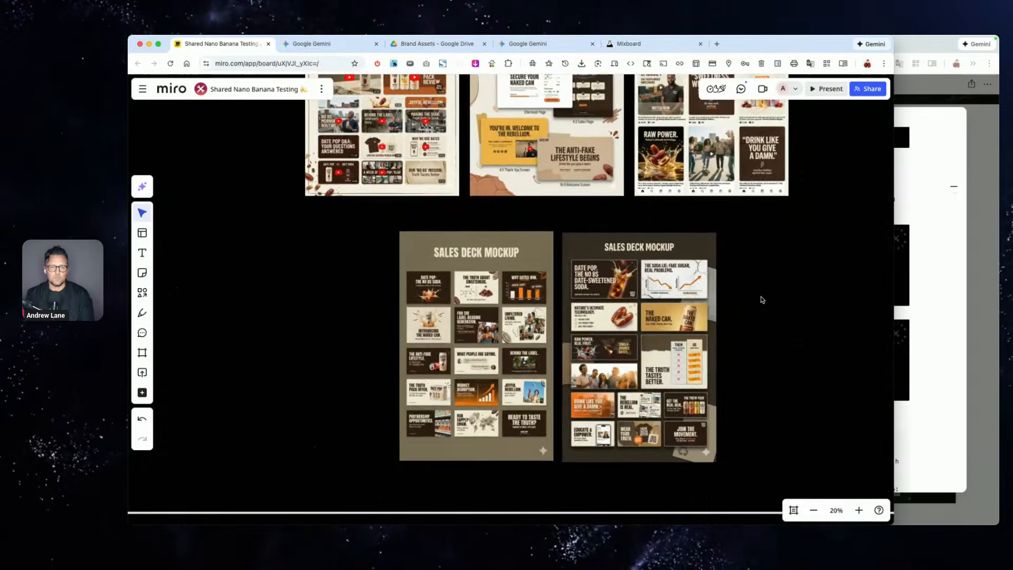
{"action": "scroll", "coordinate": [761, 299], "scroll_direction": "up", "scroll_amount": 5}
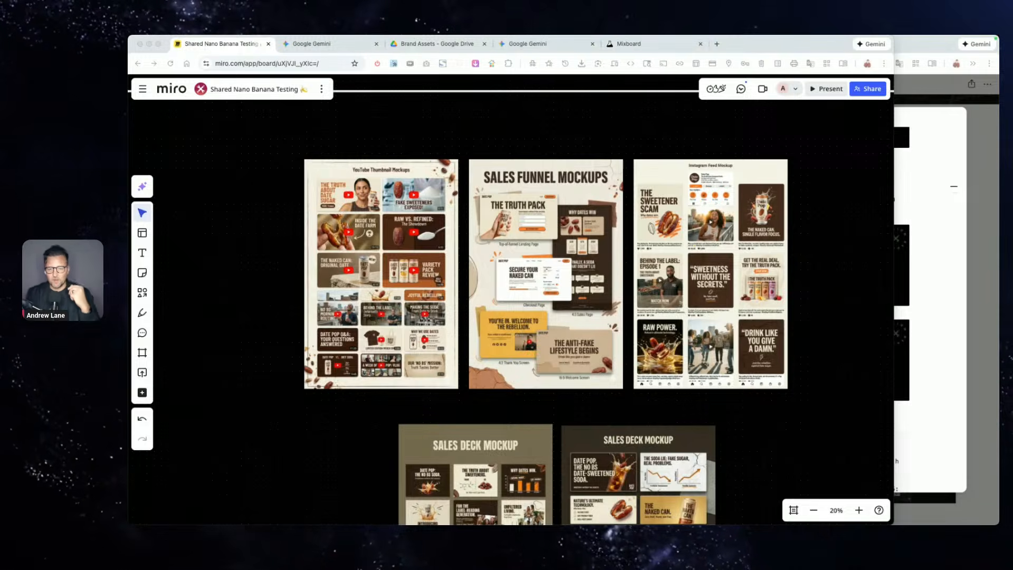
{"action": "scroll", "coordinate": [798, 258], "scroll_direction": "down", "scroll_amount": 6}
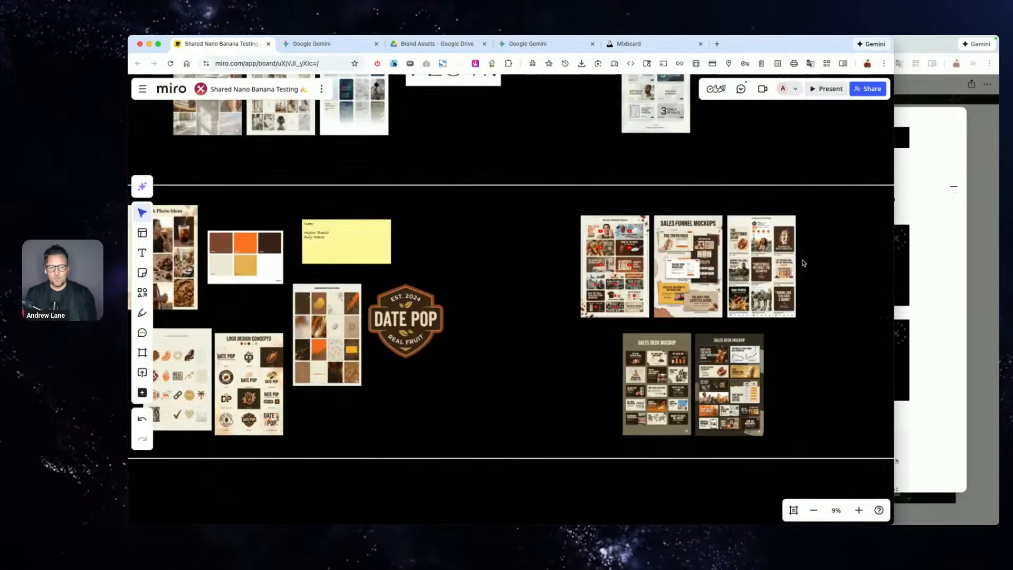
{"action": "scroll", "coordinate": [802, 263], "scroll_direction": "left", "scroll_amount": 5}
{"action": "scroll", "coordinate": [792, 285], "scroll_direction": "down", "scroll_amount": 2}
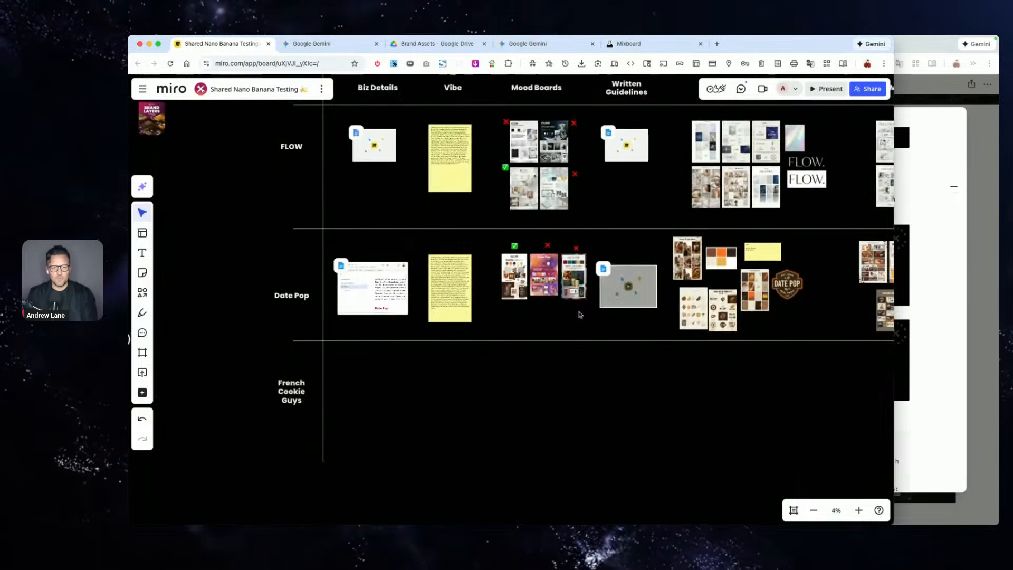
{"action": "scroll", "coordinate": [788, 307], "scroll_direction": "right", "scroll_amount": 5}
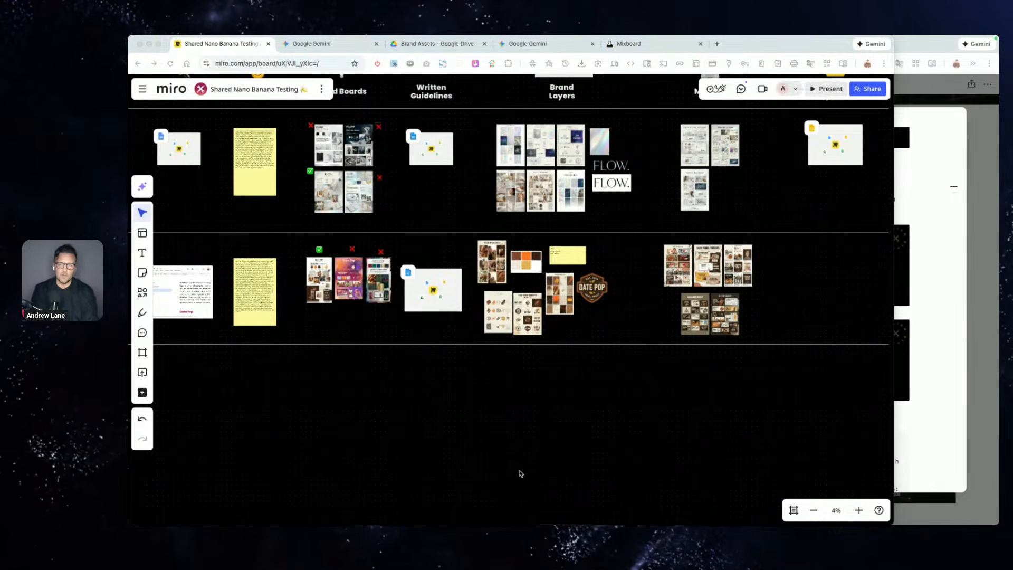
{"action": "left_click", "coordinate": [570, 417]}
- Open the Products page of designhacker.com in a new browser tab and widen the browser window
{"action": "key", "text": "ctrl+t"}
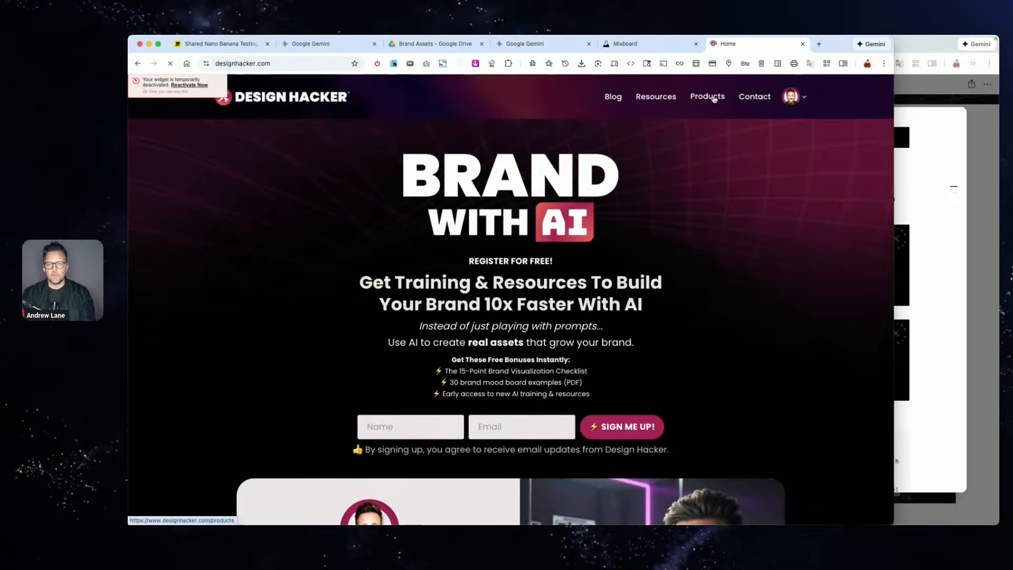
{"action": "left_click", "coordinate": [707, 96]}
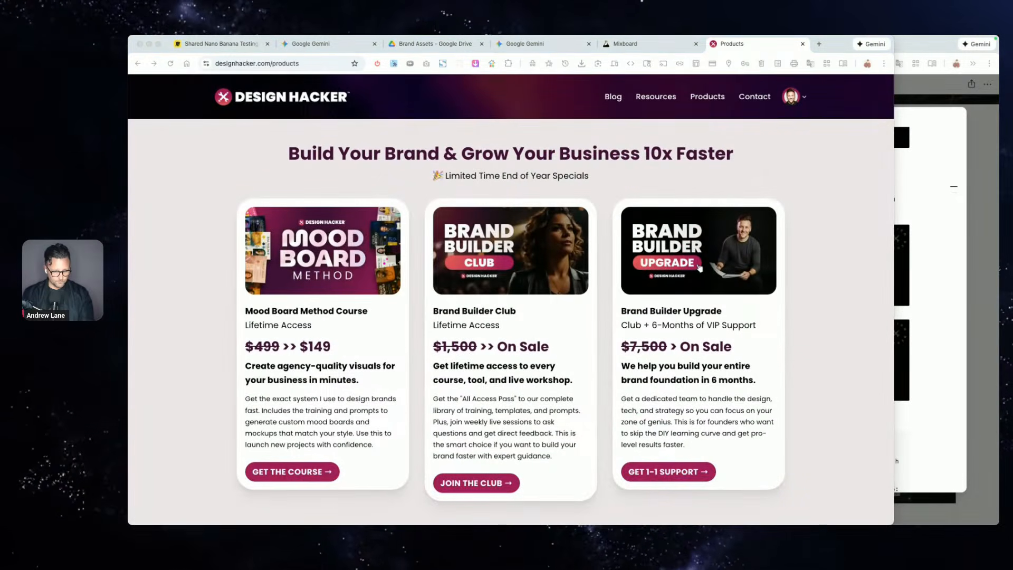
{"action": "left_click", "coordinate": [842, 339]}
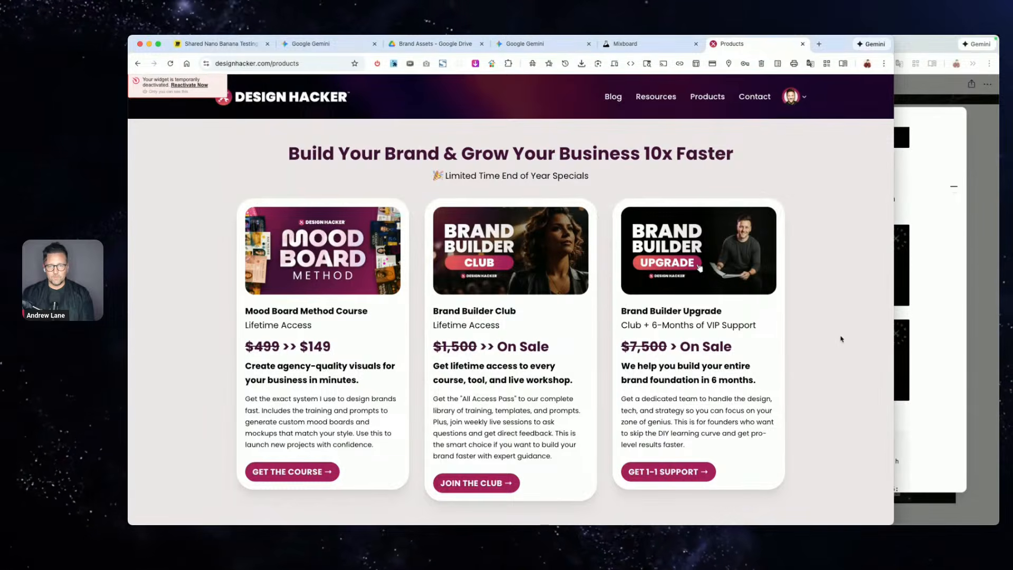
{"action": "double_click", "coordinate": [895, 312]}
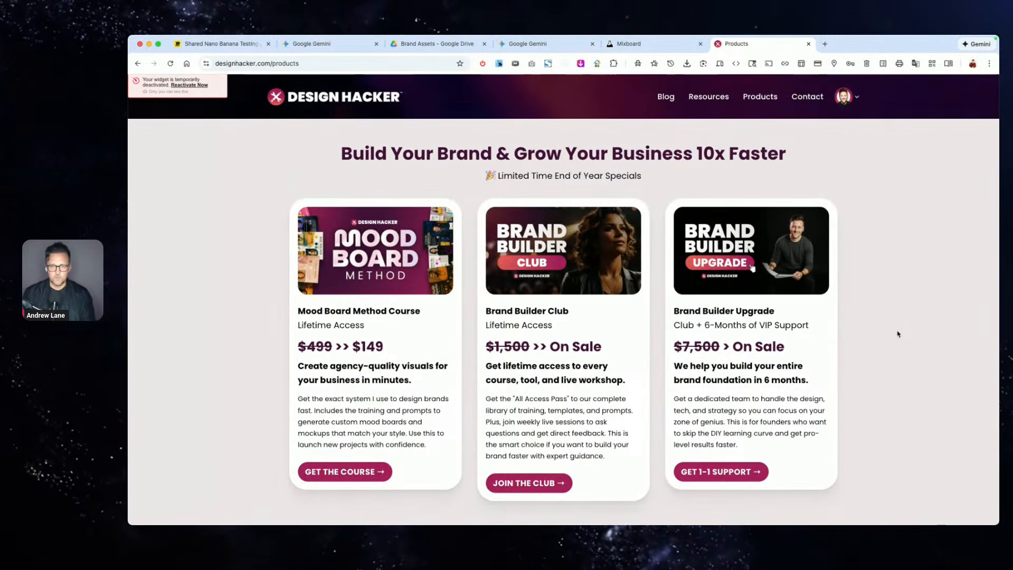
- Enlarge the page and examine the Mood Board Method Course, Brand Builder Club and Brand Builder Upgrade offers, focusing on the Upgrade's description
{"action": "scroll", "coordinate": [899, 334], "scroll_direction": "down", "scroll_amount": 1}
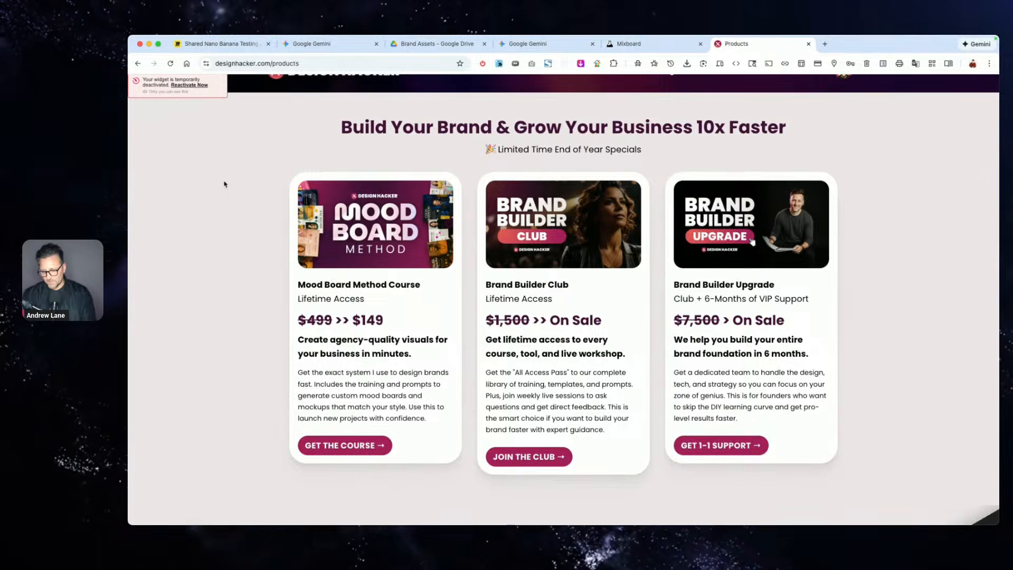
{"action": "key", "text": "super+equal"}
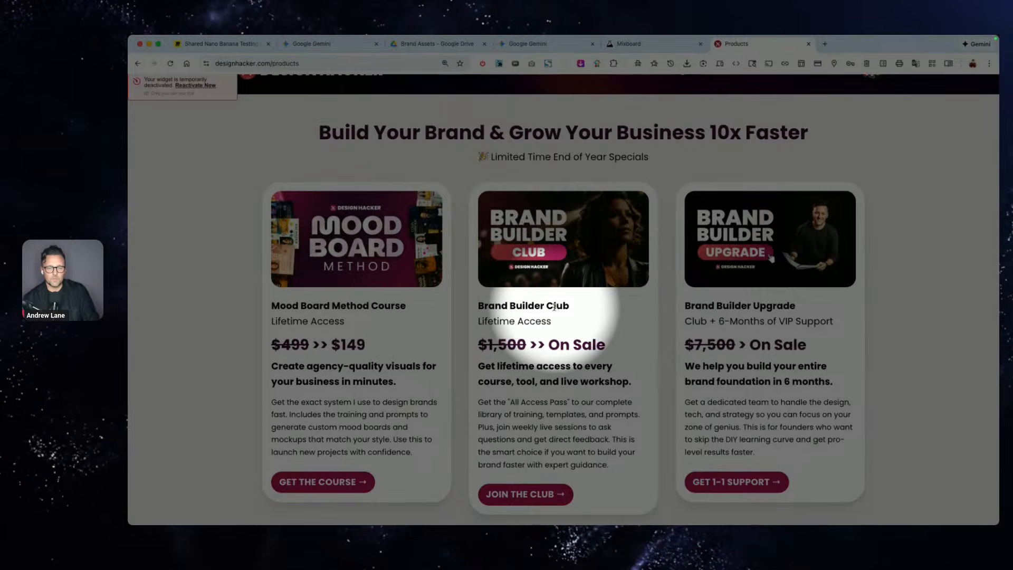
{"action": "scroll", "coordinate": [555, 307], "scroll_direction": "down", "scroll_amount": 1}
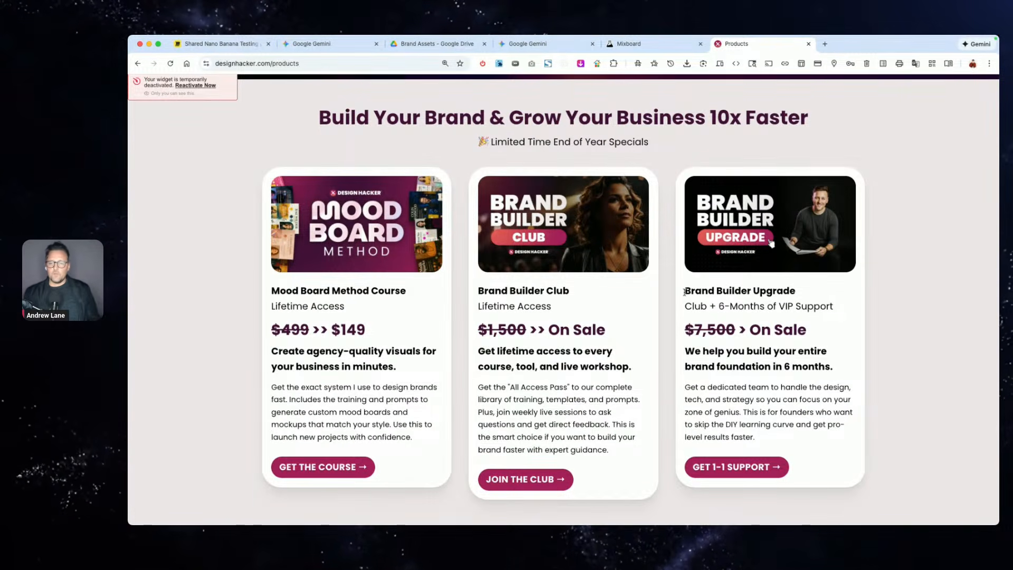
{"action": "left_click_drag", "start_coordinate": [685, 291], "coordinate": [841, 376]}
{"action": "left_click", "coordinate": [841, 376]}
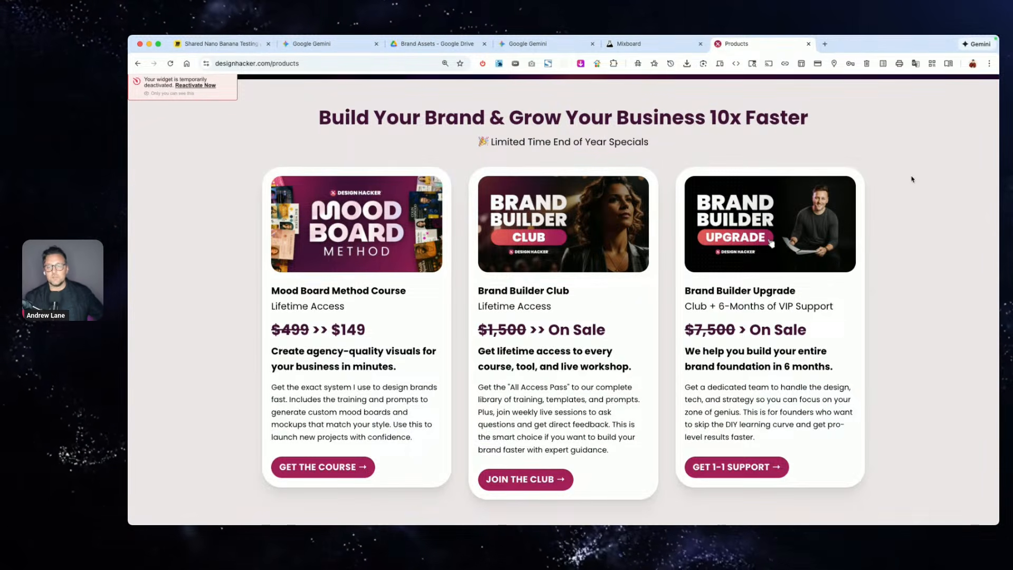
{"action": "triple_click", "coordinate": [754, 306]}
{"action": "left_click", "coordinate": [923, 323]}
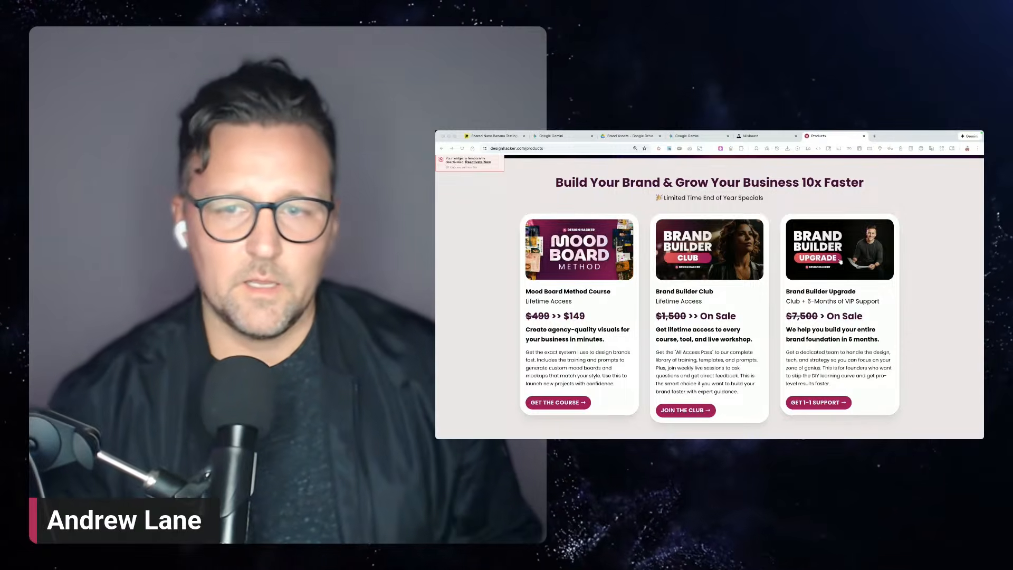
{"action": "left_click", "coordinate": [944, 305]}
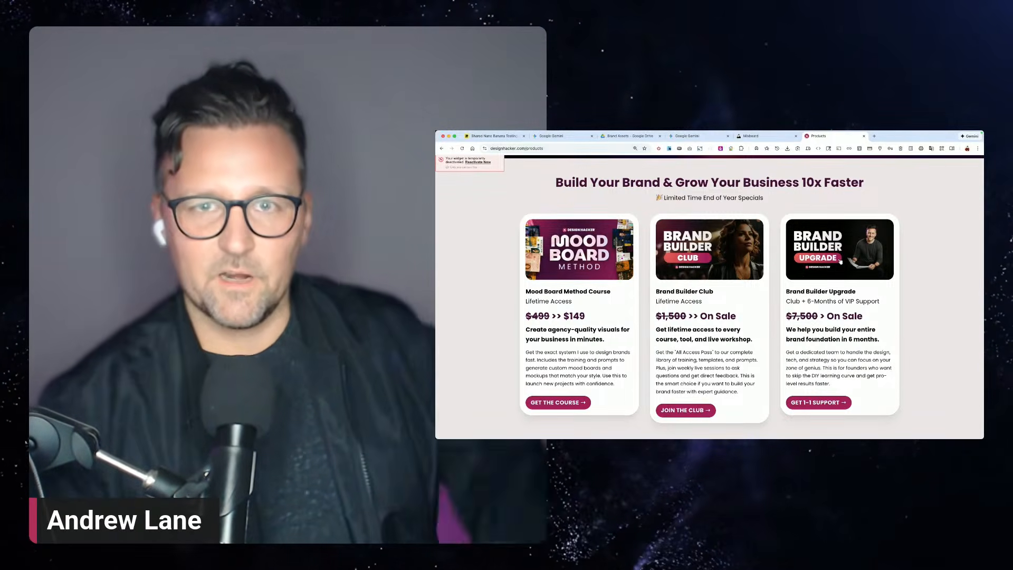
{"action": "key", "text": "super+Tab"}
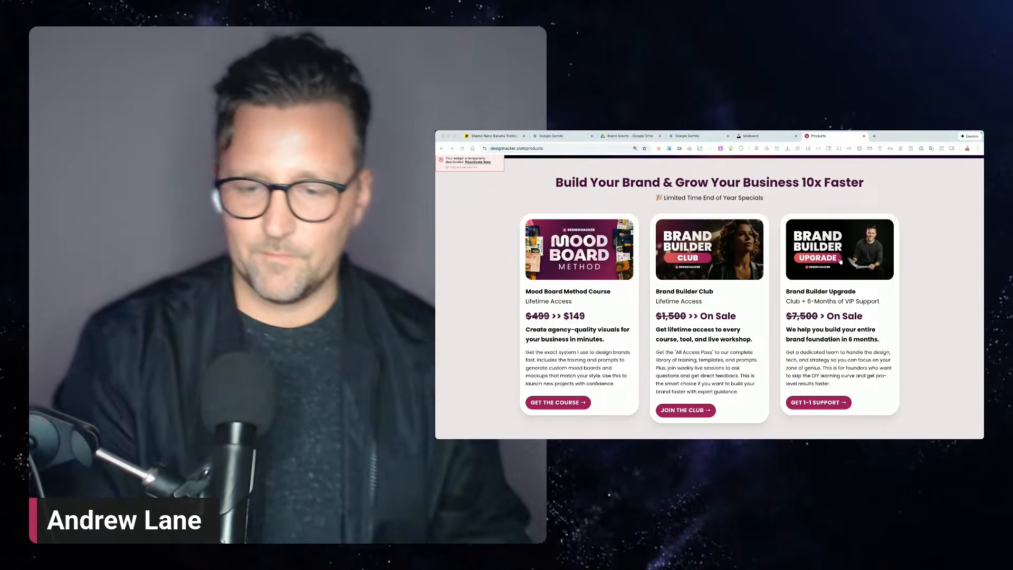